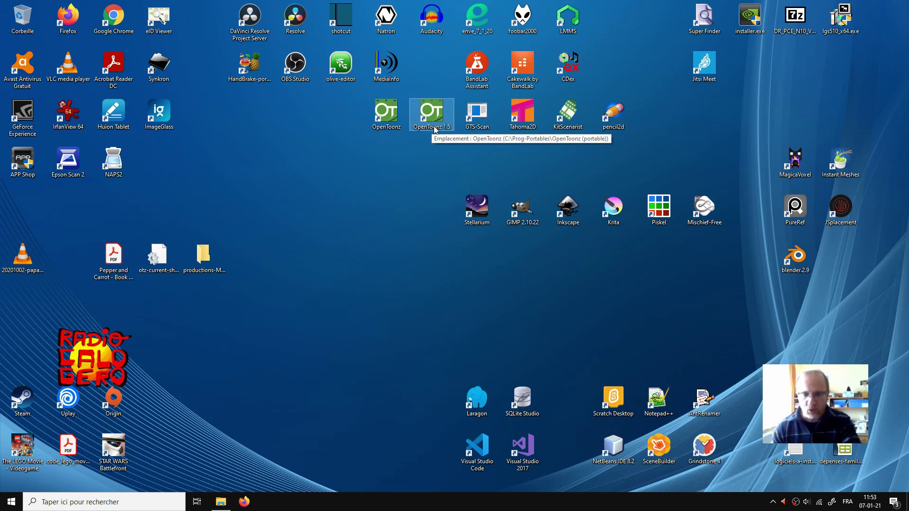
# Step: Launch the portable OpenToonz 1.5 installation from the desktop
pyautogui.doubleClick(428, 118)
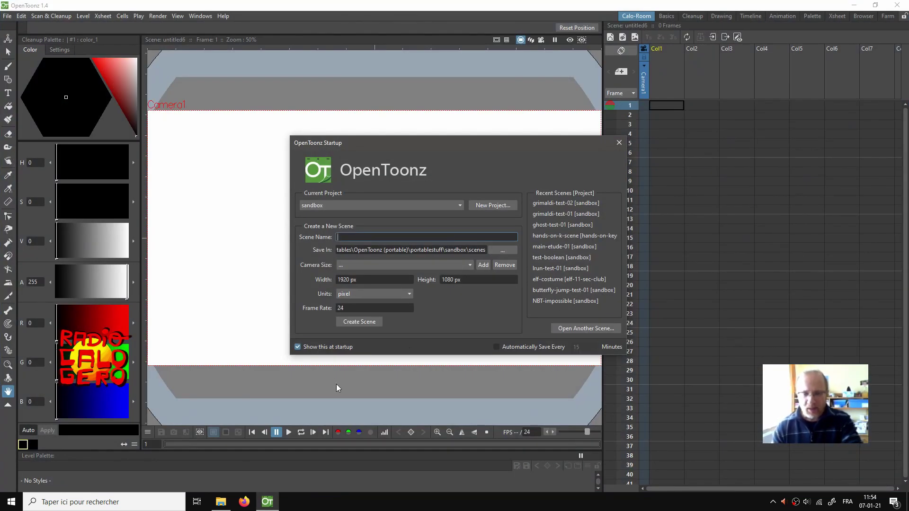
# Step: Switch to File Explorer and browse to the portablestuff folder in C:\Prog-Portables\OpenToonz (portable)
pyautogui.click(221, 502)
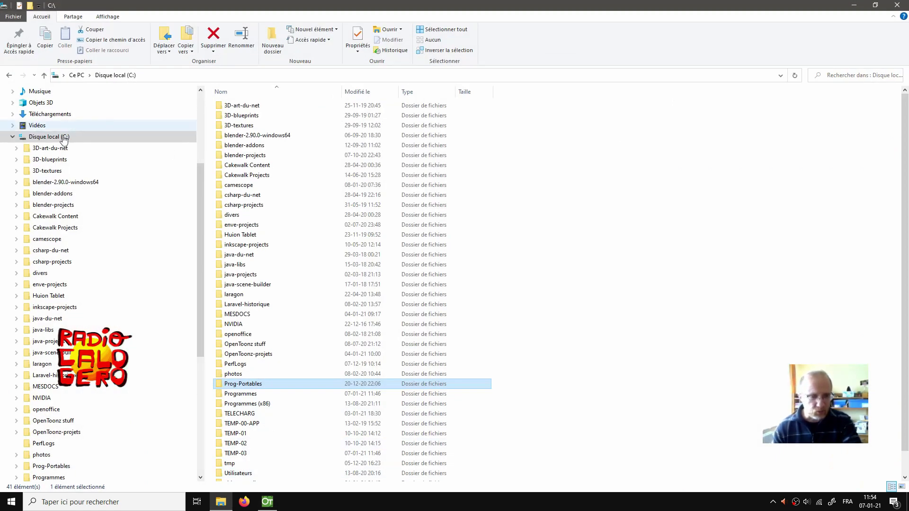
pyautogui.scroll(-2, 47, 466)
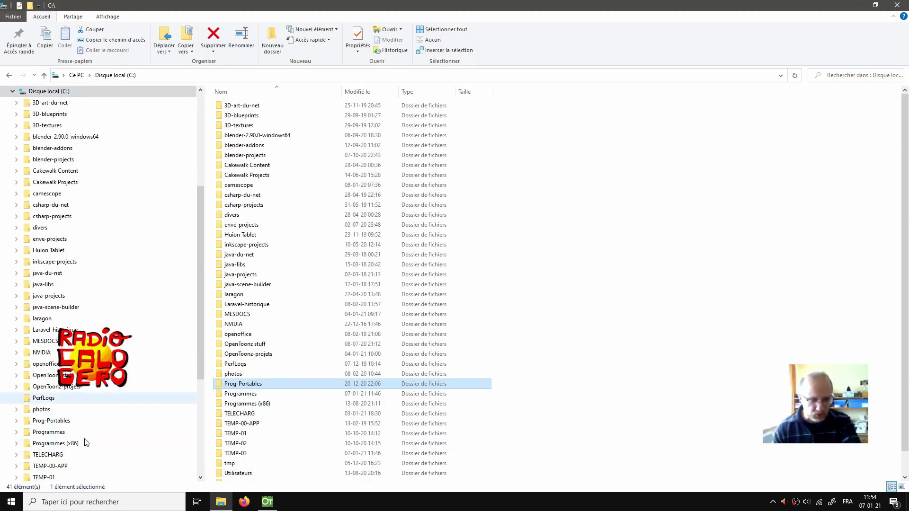
pyautogui.click(51, 421)
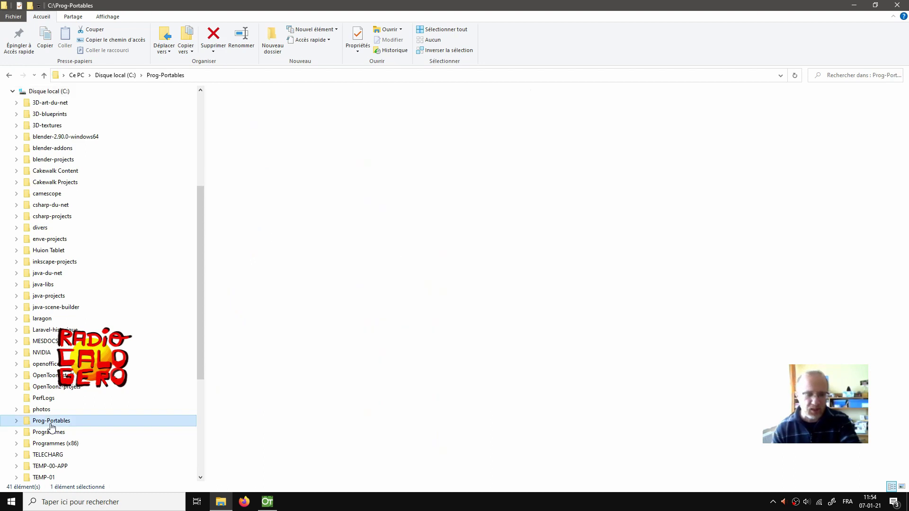
pyautogui.click(263, 219)
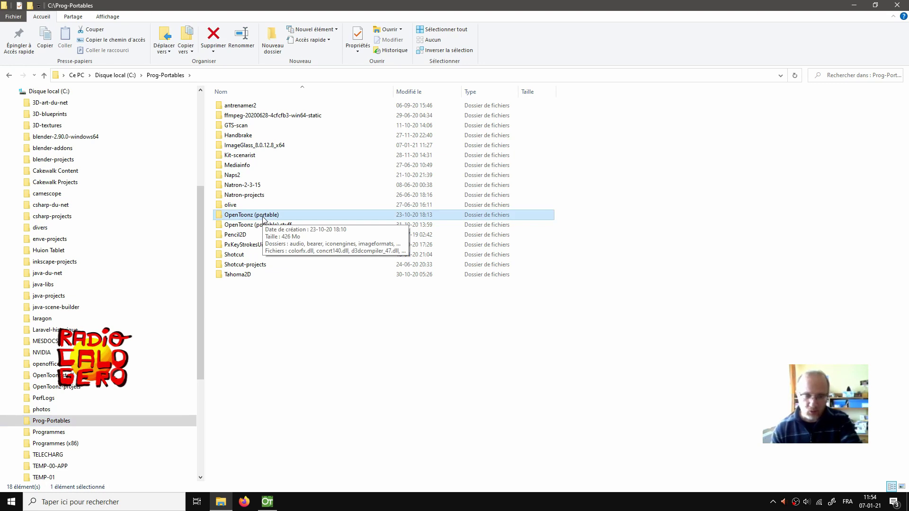
pyautogui.doubleClick(263, 218)
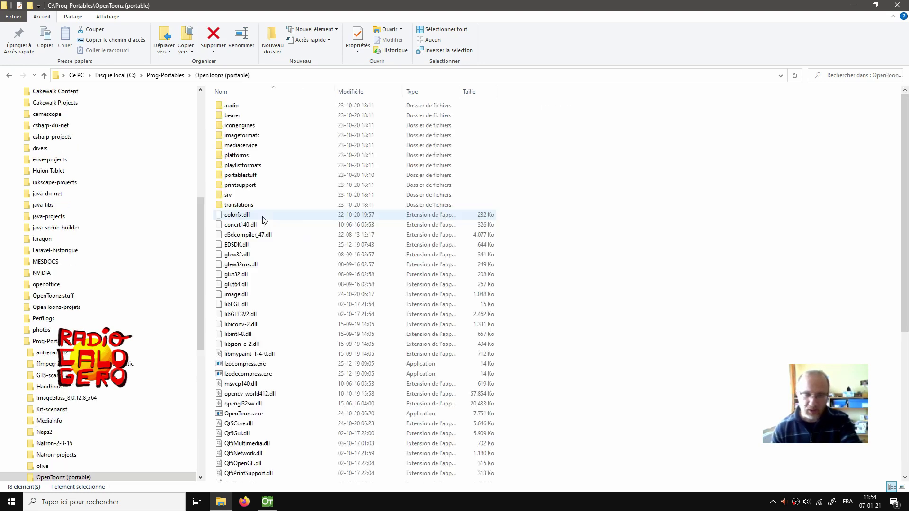
pyautogui.doubleClick(246, 176)
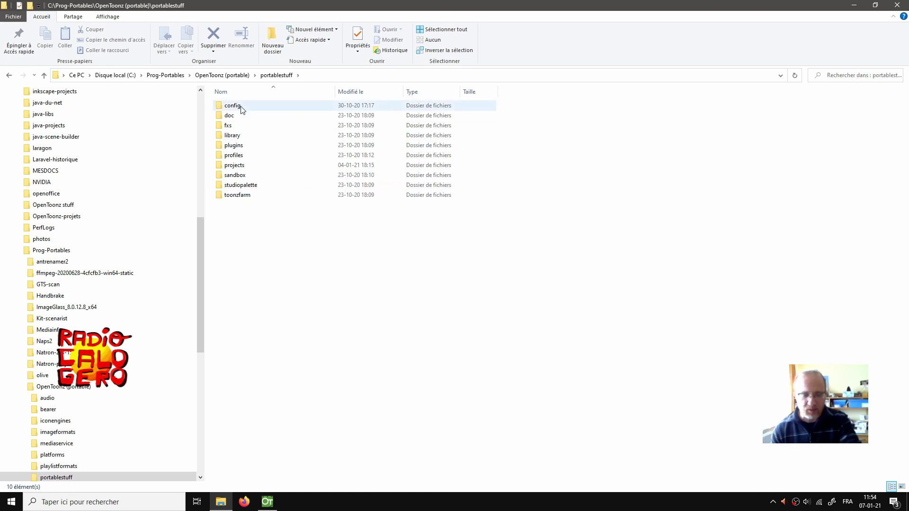
# Step: Switch back to OpenToonz and create a new project named sinusoide with the default subfolders
pyautogui.click(266, 502)
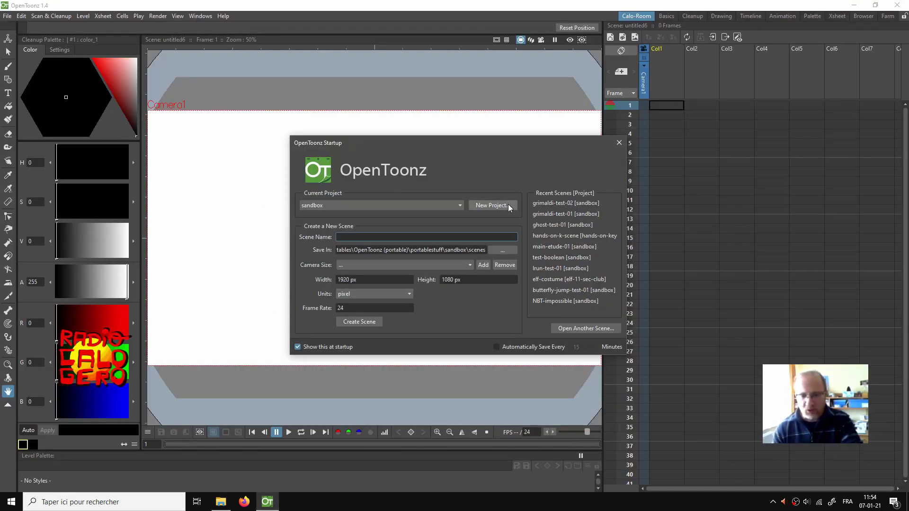
pyautogui.click(485, 206)
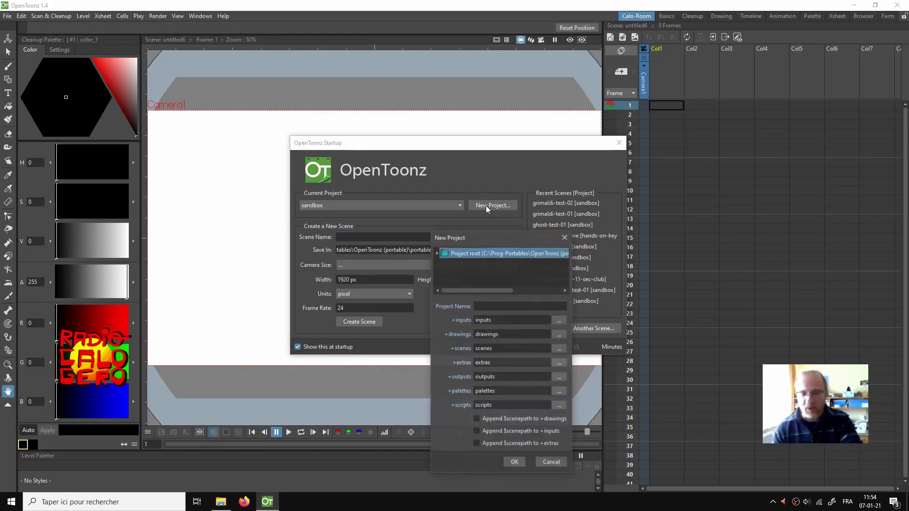
pyautogui.moveTo(501, 193); pyautogui.dragTo(543, 129)
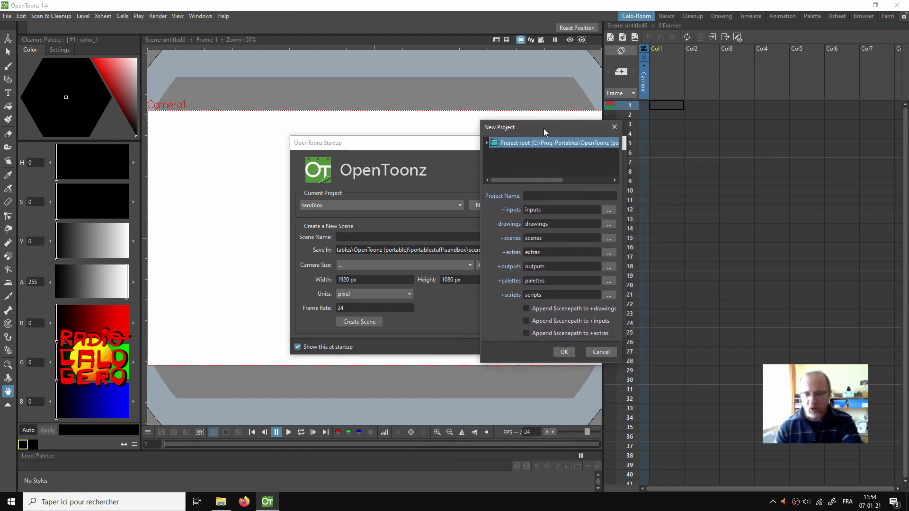
pyautogui.click(530, 193)
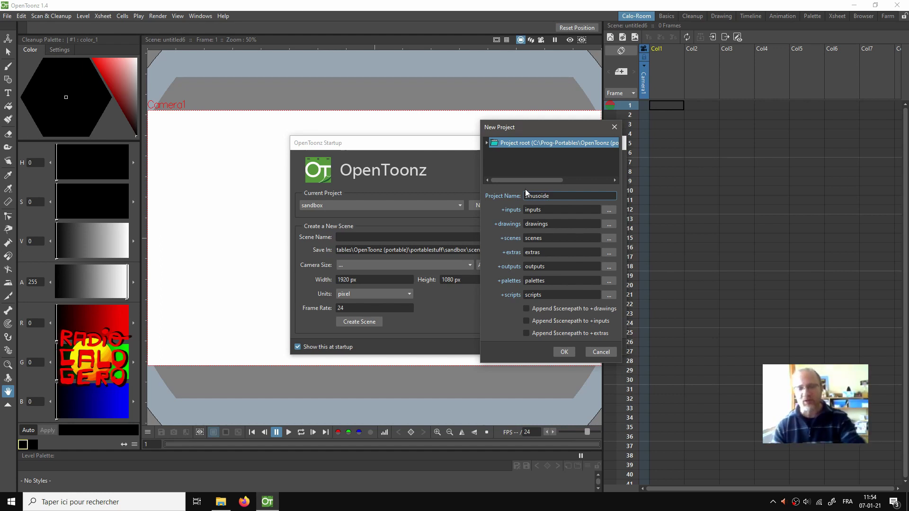
pyautogui.click(566, 351)
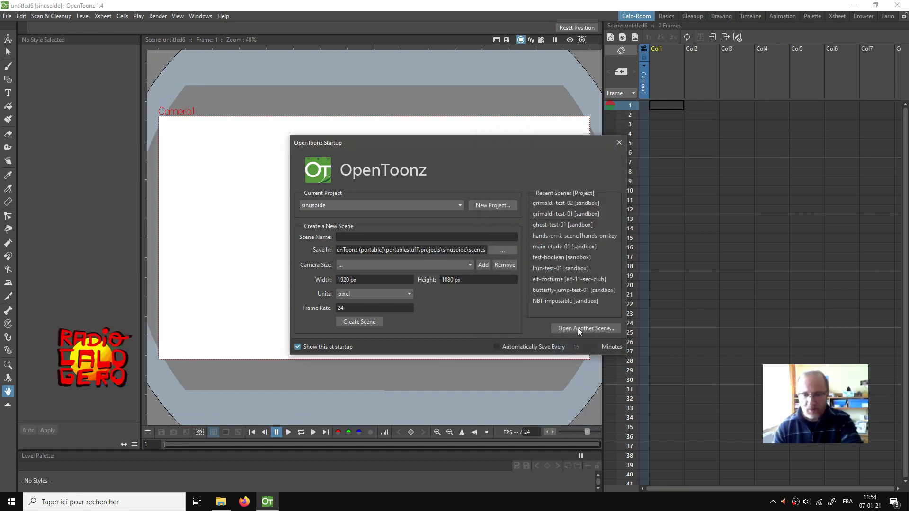
# Step: Create a new scene named sinusoide-scene at 1920 x 1080 px and 24 fps in the sinusoide project
pyautogui.click(375, 239)
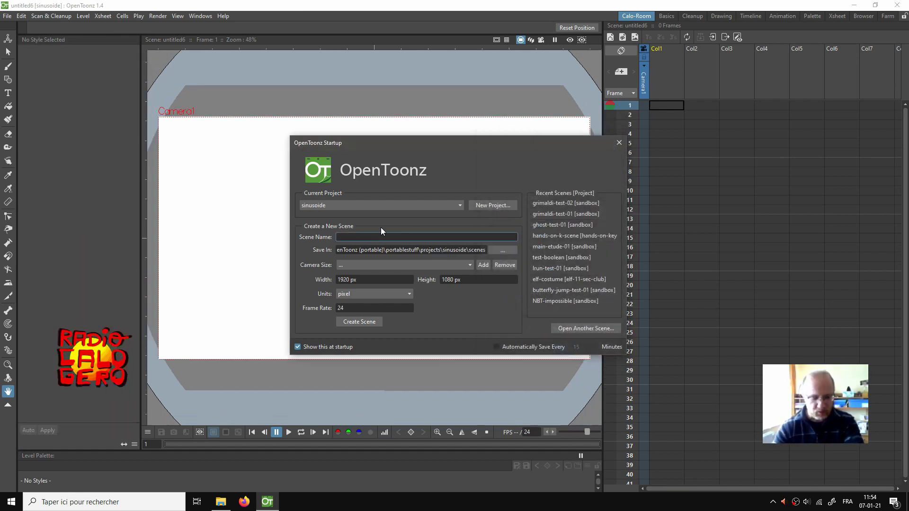
pyautogui.write('sinusoide-scene')
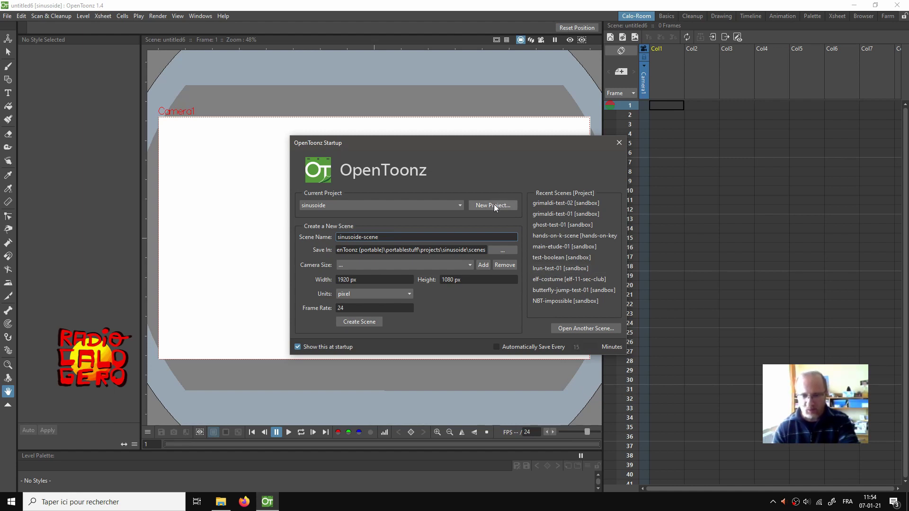
pyautogui.click(373, 322)
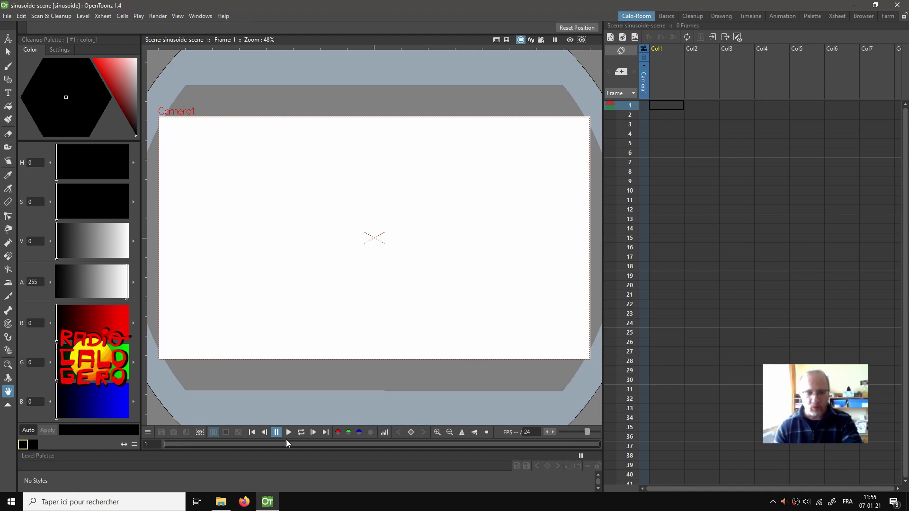
# Step: Switch to File Explorer and examine the contents of the new sinusoide folder inside projects
pyautogui.click(221, 501)
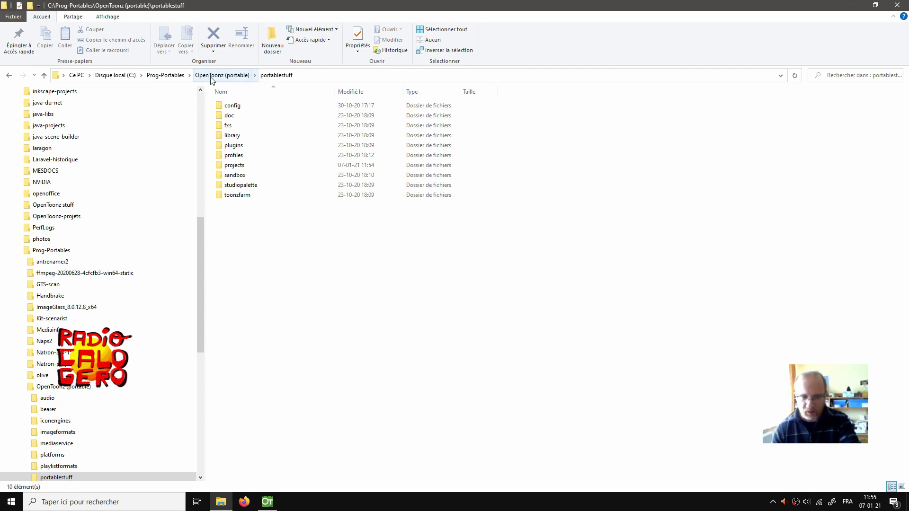
pyautogui.doubleClick(235, 167)
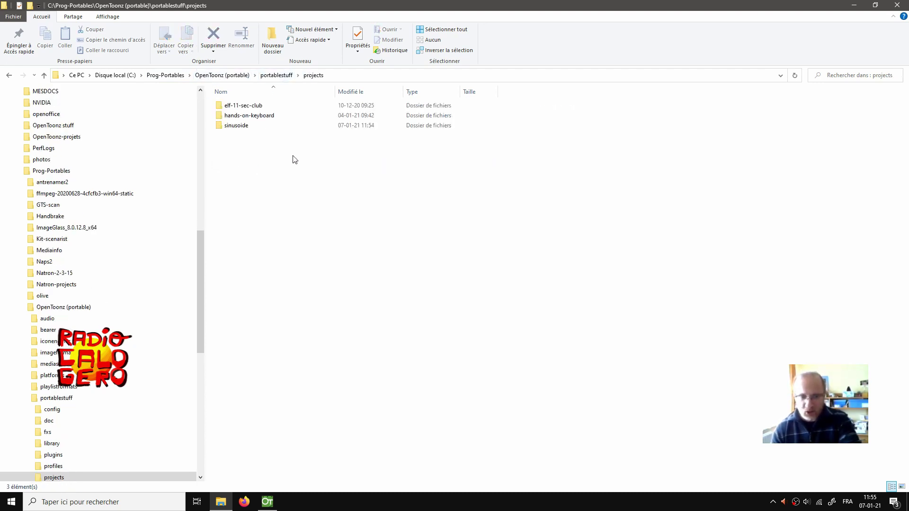
pyautogui.doubleClick(239, 127)
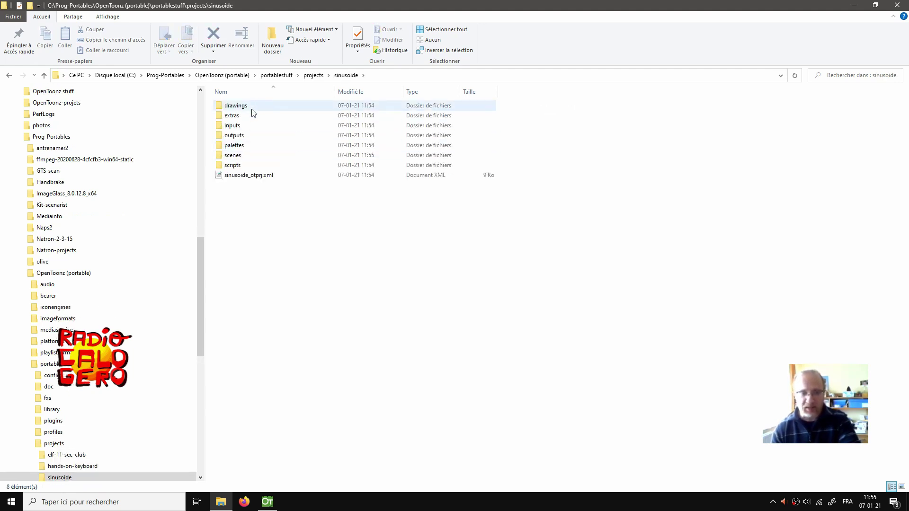
pyautogui.moveTo(199, 262); pyautogui.dragTo(199, 276)
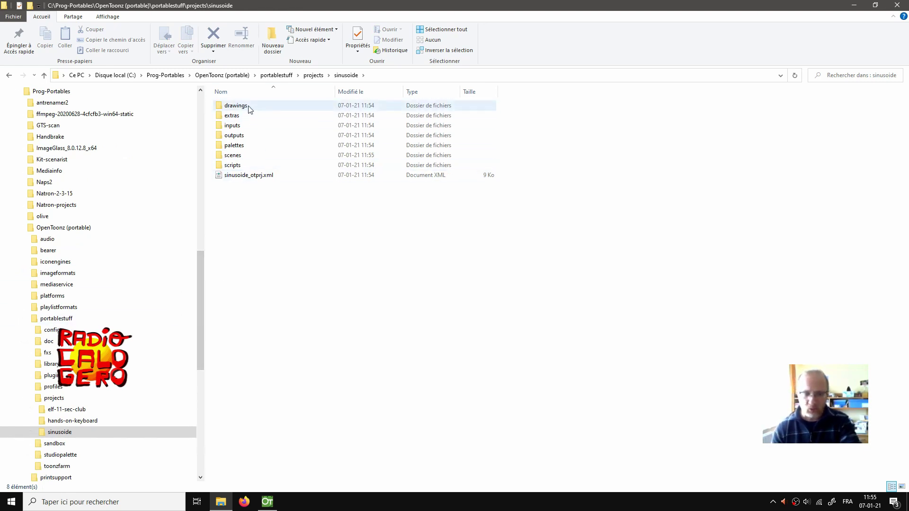
# Step: Switch back to OpenToonz and hide the table and the camera box in the scene viewer
pyautogui.click(268, 501)
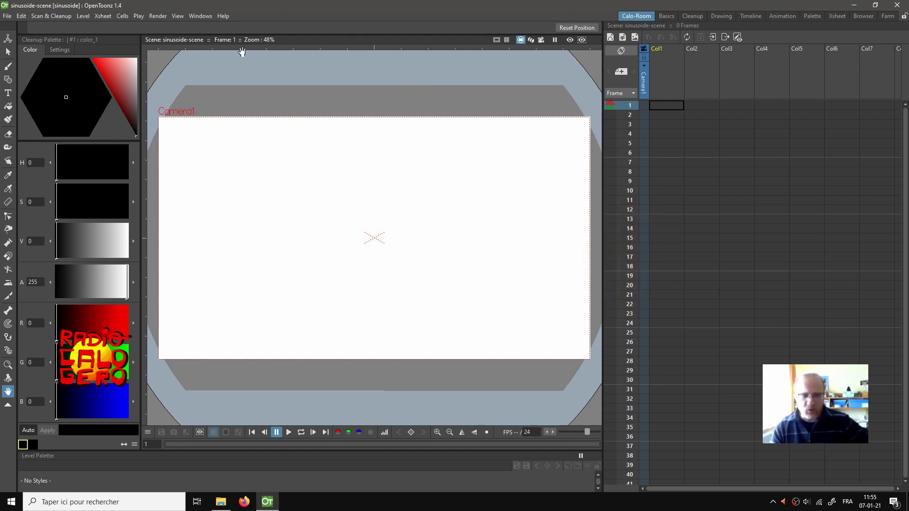
pyautogui.click(205, 18)
pyautogui.moveTo(181, 18)
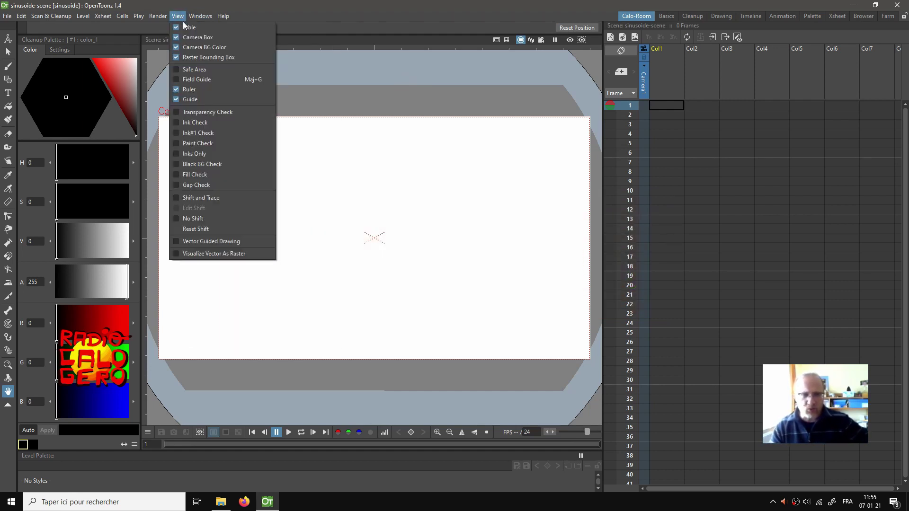
pyautogui.click(442, 77)
pyautogui.scroll(-1, 428, 152)
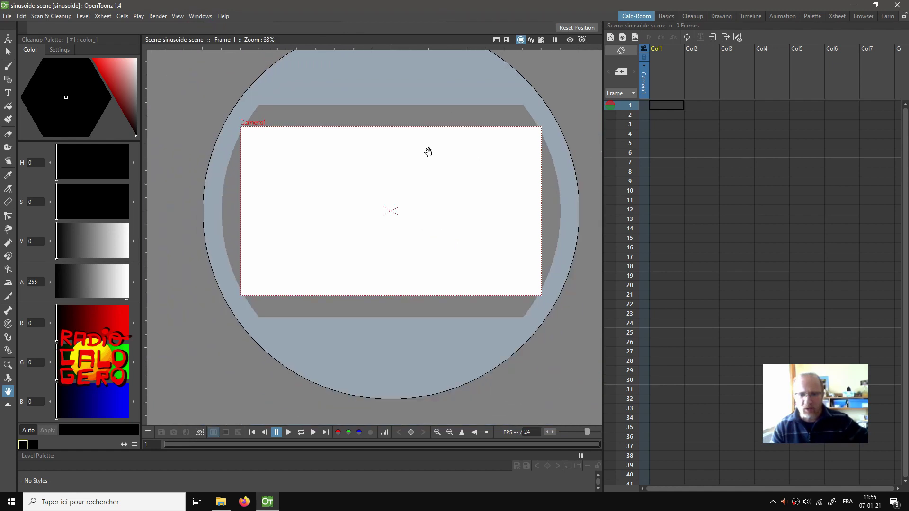
pyautogui.moveTo(428, 152); pyautogui.dragTo(424, 209)
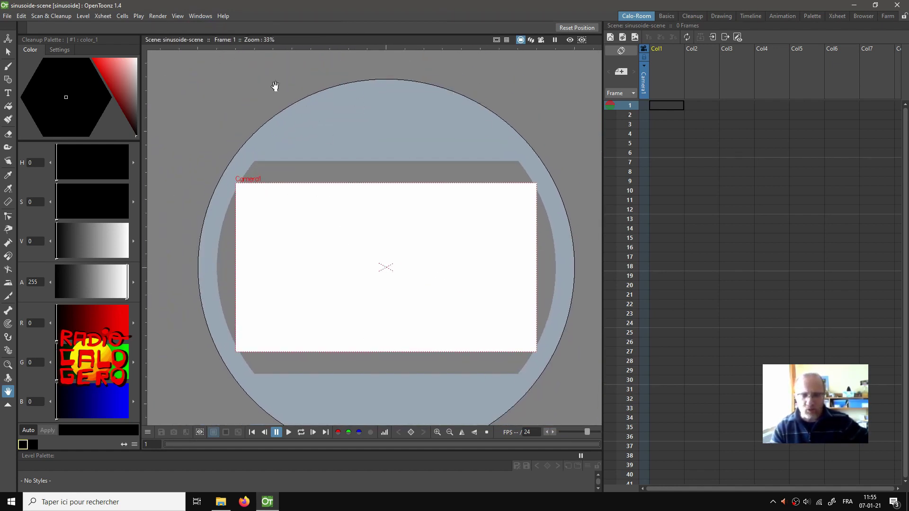
pyautogui.click(177, 17)
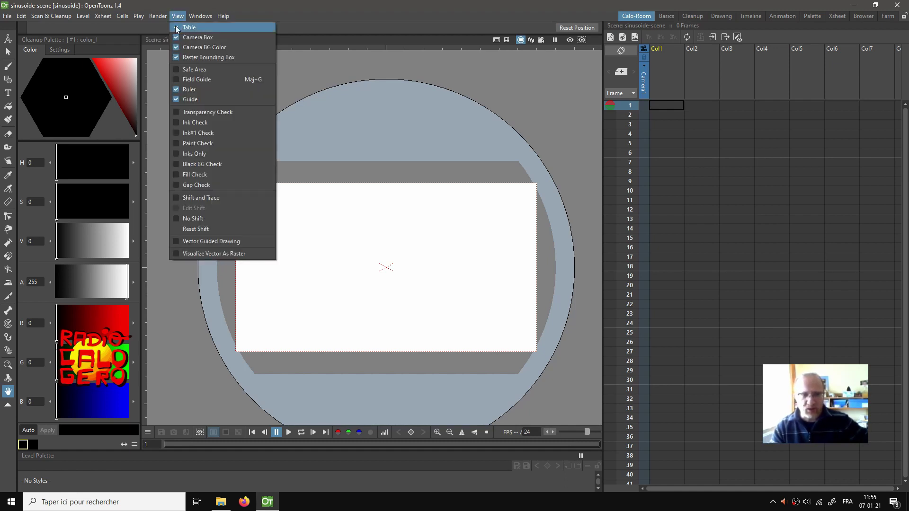
pyautogui.click(176, 27)
pyautogui.click(179, 15)
pyautogui.click(181, 37)
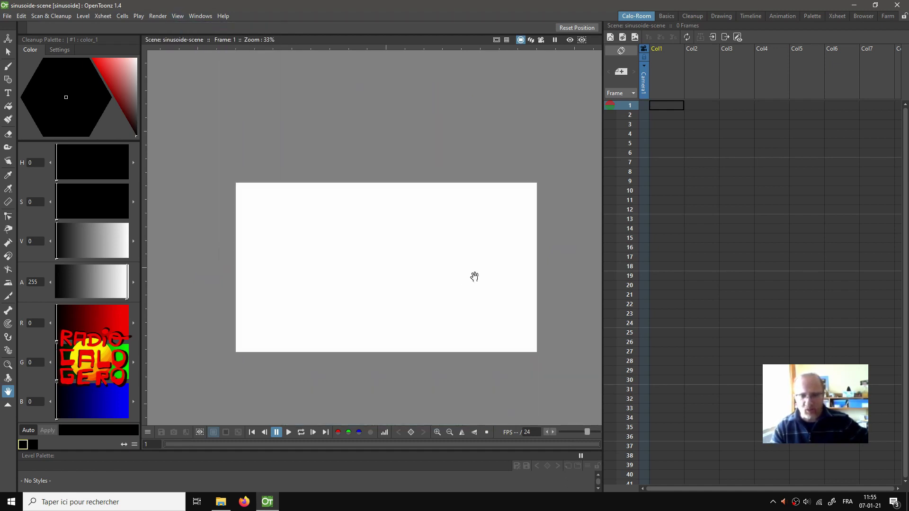
# Step: Show the field guide grid over the camera area in the scene viewer
pyautogui.scroll(2, 441, 248)
pyautogui.moveTo(440, 248)
pyautogui.mouseDown()
pyautogui.moveTo(460, 194)
pyautogui.moveTo(448, 239)
pyautogui.mouseUp()
pyautogui.scroll(1, 461, 220)
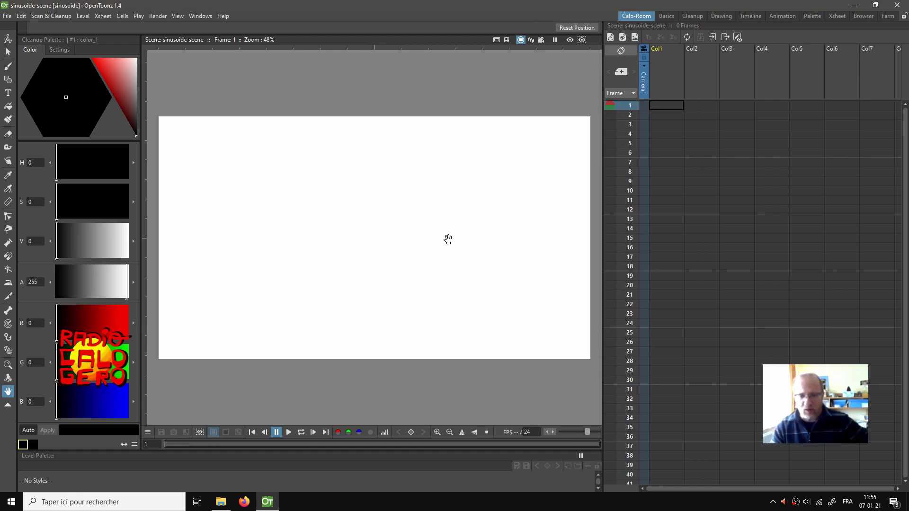
pyautogui.scroll(-1, 448, 241)
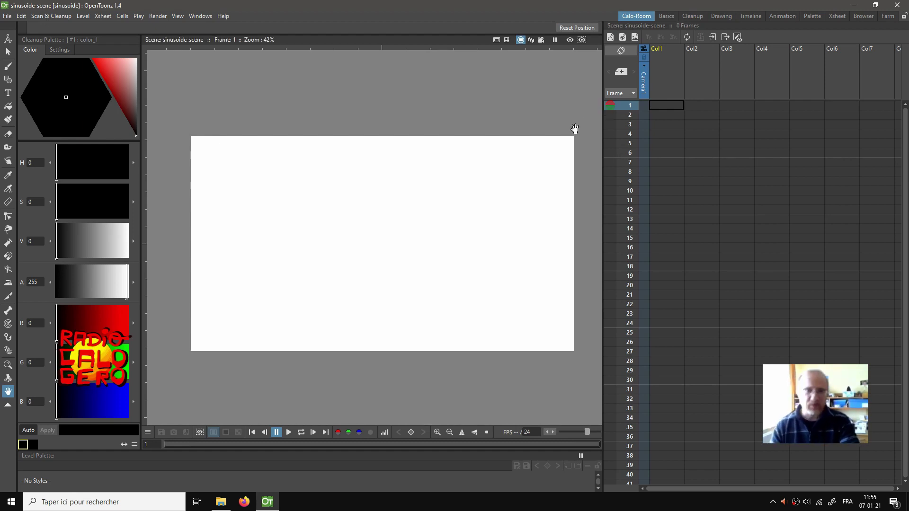
pyautogui.click(506, 41)
pyautogui.scroll(1, 441, 197)
pyautogui.moveTo(440, 197)
pyautogui.mouseDown()
pyautogui.moveTo(444, 168)
pyautogui.moveTo(449, 204)
pyautogui.mouseUp()
# Step: Create a new Toonz raster level A in the first column and rename that column guide
pyautogui.click(622, 38)
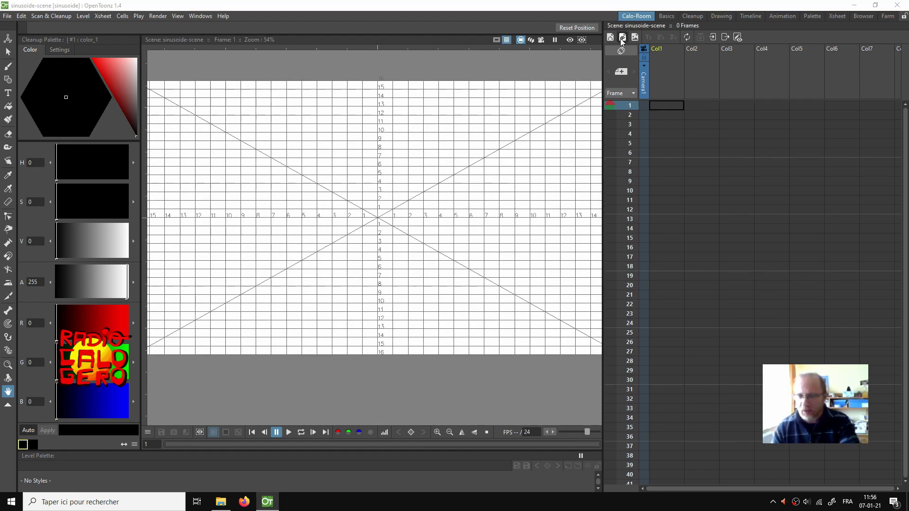
pyautogui.click(473, 346)
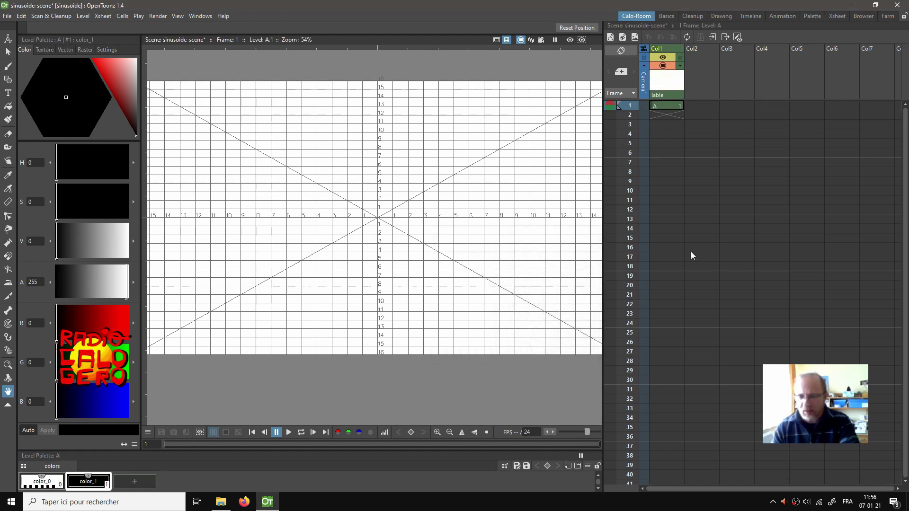
pyautogui.doubleClick(673, 48)
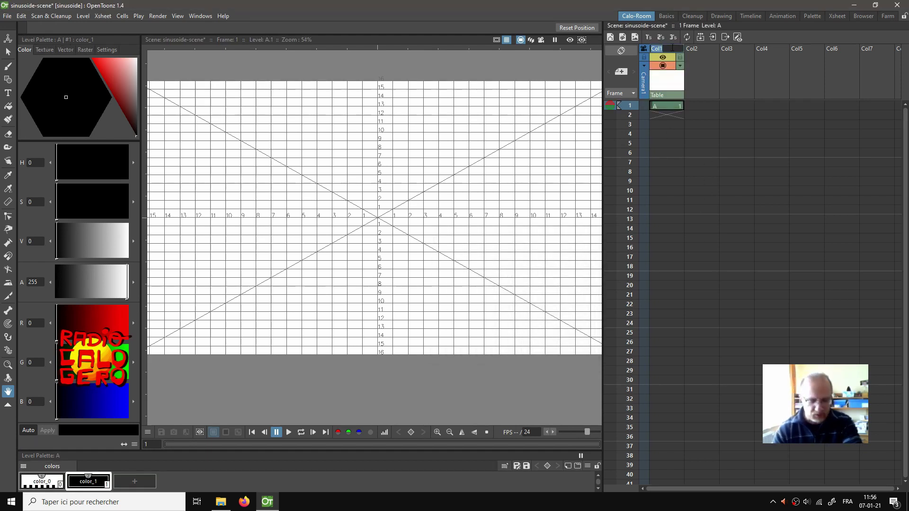
pyautogui.write('guide')
pyautogui.press('Return')
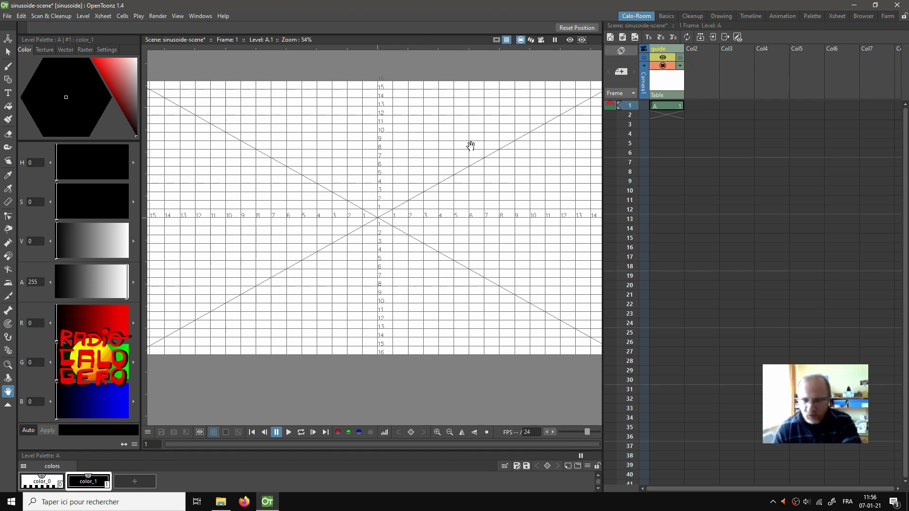
# Step: Draw a vertical black line with the Geometric tool at field 12 left of centre, from about 8 above to 10 below the axis
pyautogui.moveTo(418, 211); pyautogui.dragTo(462, 216)
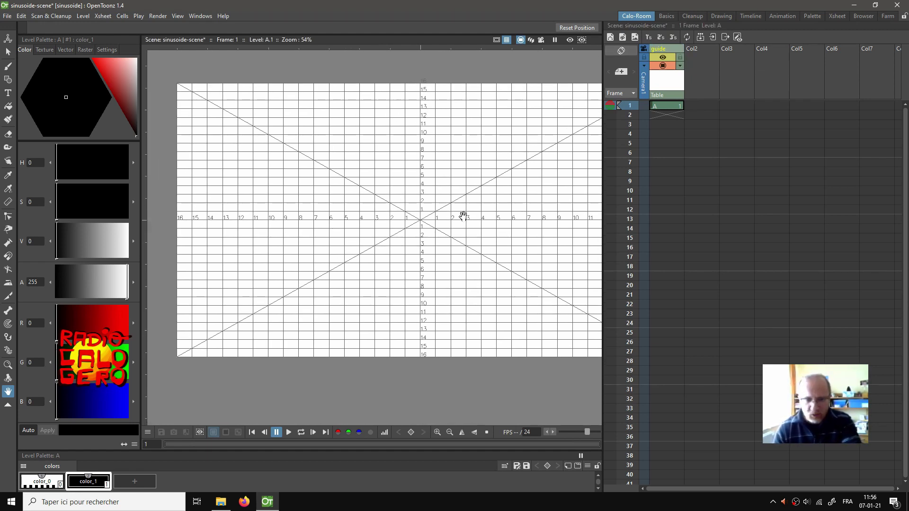
pyautogui.click(8, 79)
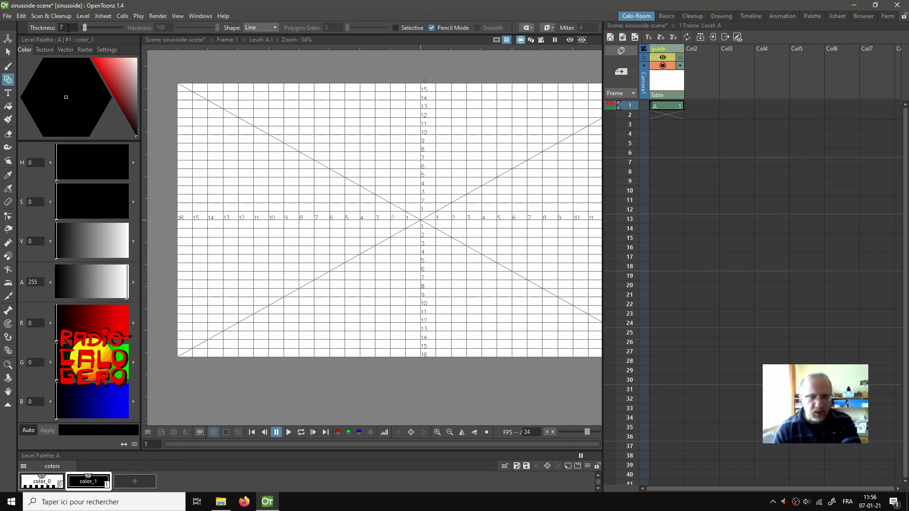
pyautogui.moveTo(292, 245); pyautogui.dragTo(305, 203)
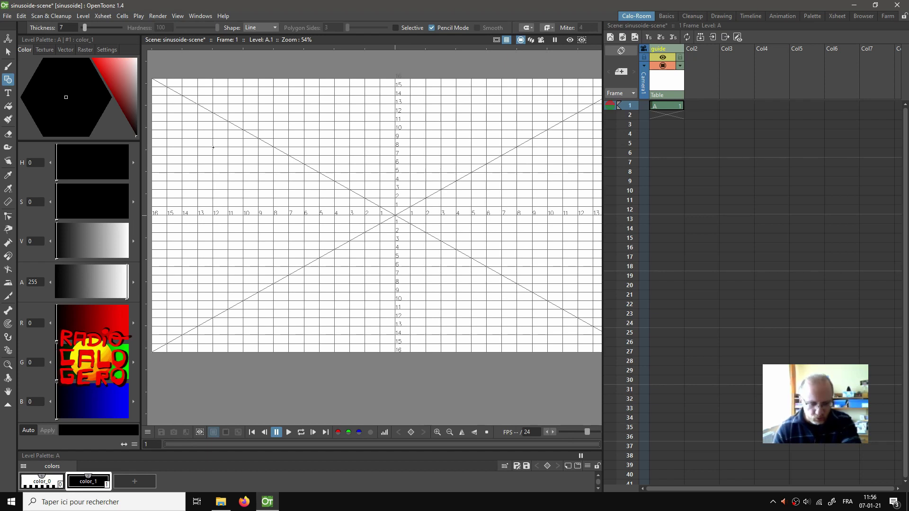
pyautogui.moveTo(213, 144)
pyautogui.mouseDown()
pyautogui.moveTo(228, 198)
pyautogui.moveTo(215, 218)
pyautogui.moveTo(213, 299)
pyautogui.mouseUp()
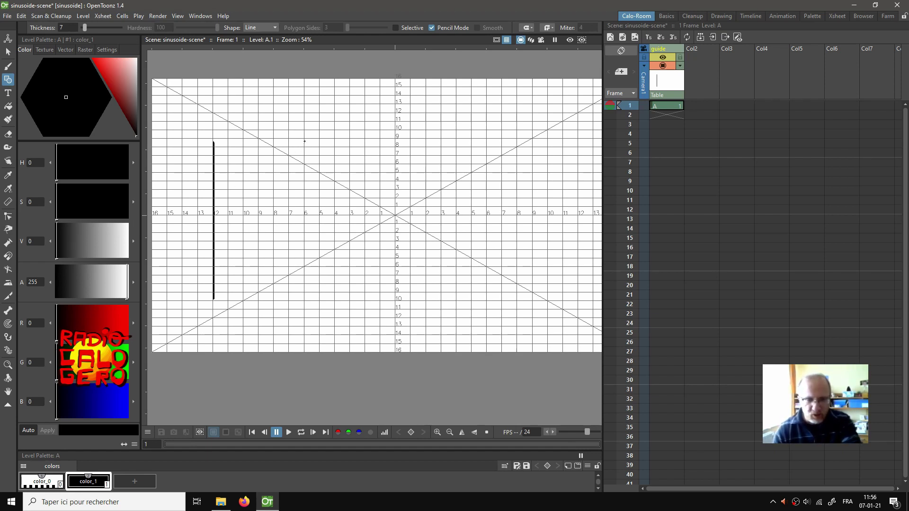
# Step: Draw four more vertical black lines at field 6 left of centre, the centre, and fields 6 and 12 right, about 8 above to 10 below the axis
pyautogui.moveTo(304, 144); pyautogui.dragTo(306, 300)
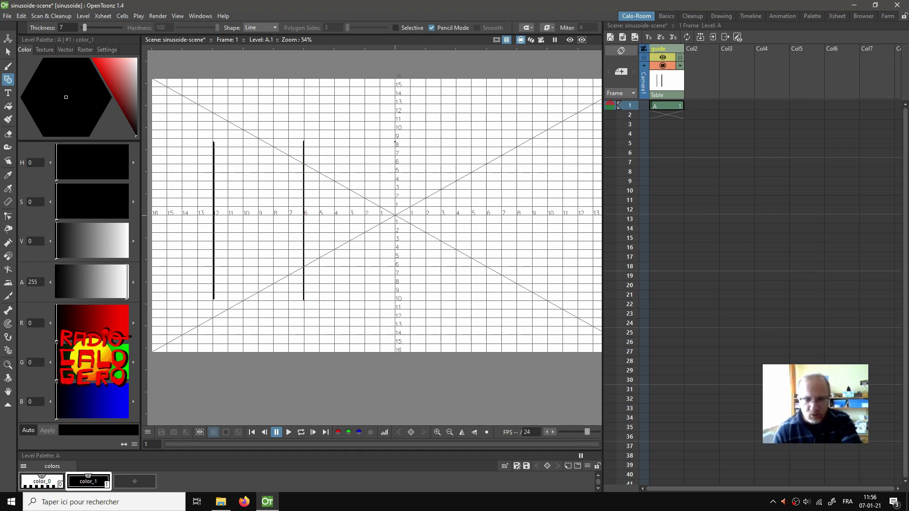
pyautogui.moveTo(396, 142); pyautogui.dragTo(395, 300)
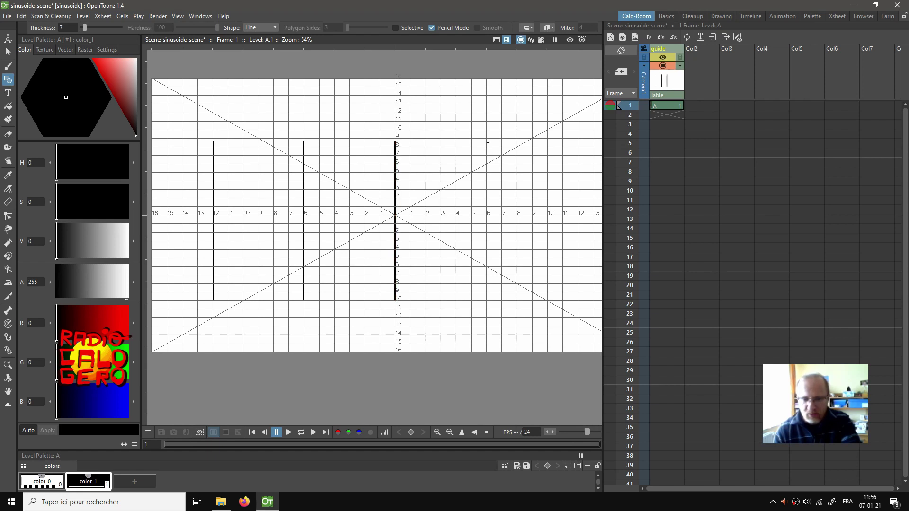
pyautogui.moveTo(487, 142); pyautogui.dragTo(486, 298)
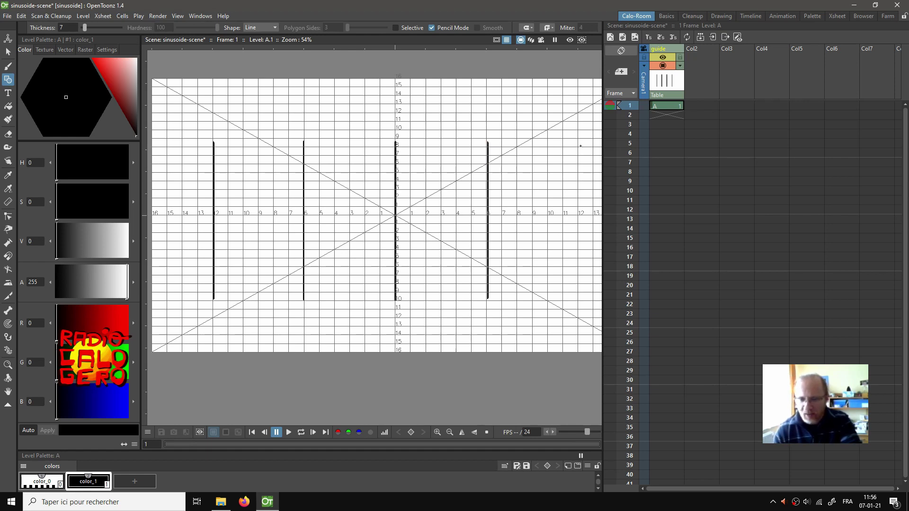
pyautogui.moveTo(579, 179); pyautogui.dragTo(579, 302)
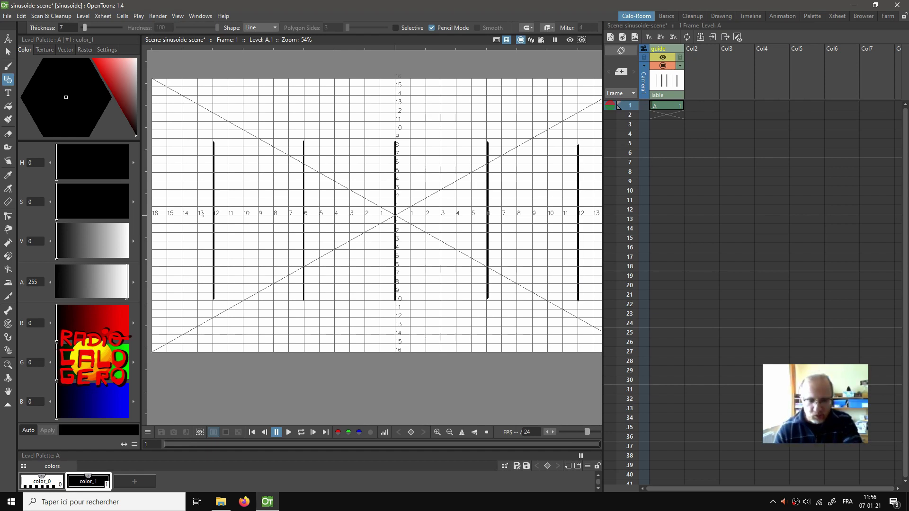
# Step: Draw three horizontal black lines across the outer verticals: on the axis, at field 7 above it and at field 7 below it
pyautogui.moveTo(204, 215); pyautogui.dragTo(585, 216)
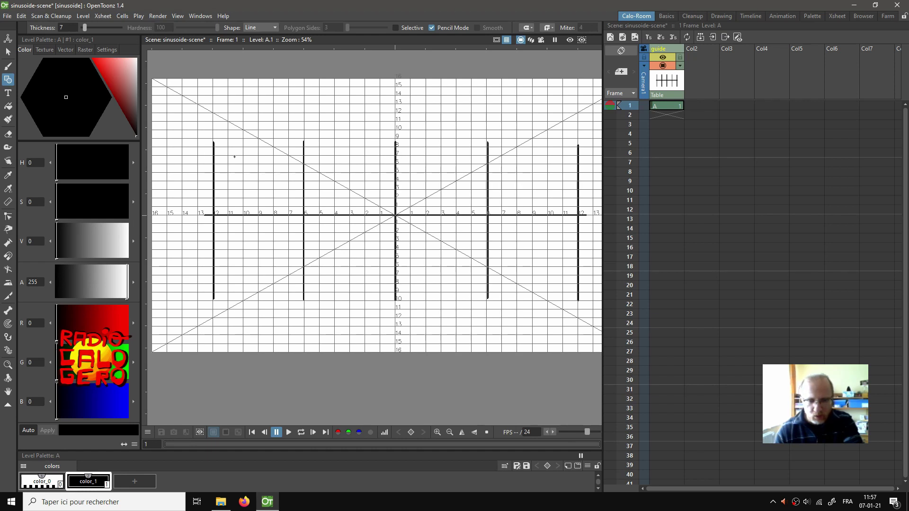
pyautogui.moveTo(206, 156); pyautogui.dragTo(586, 157)
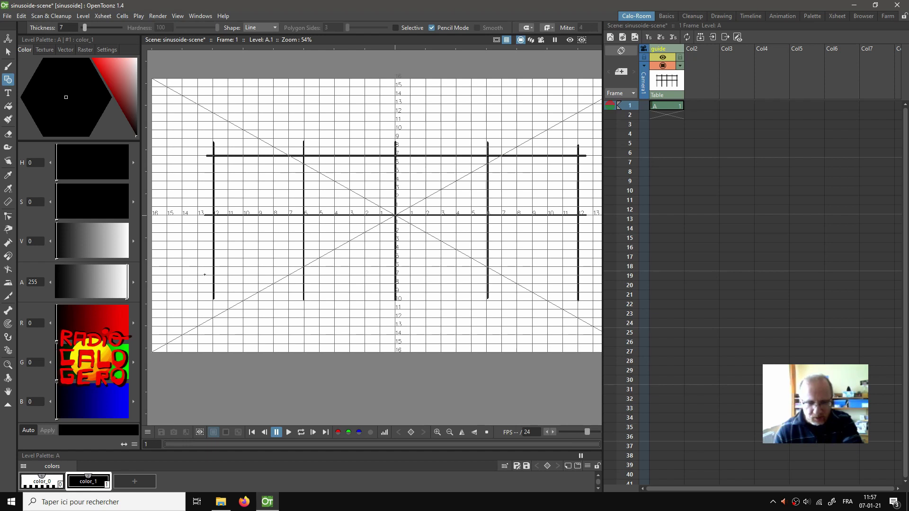
pyautogui.moveTo(205, 274); pyautogui.dragTo(589, 274)
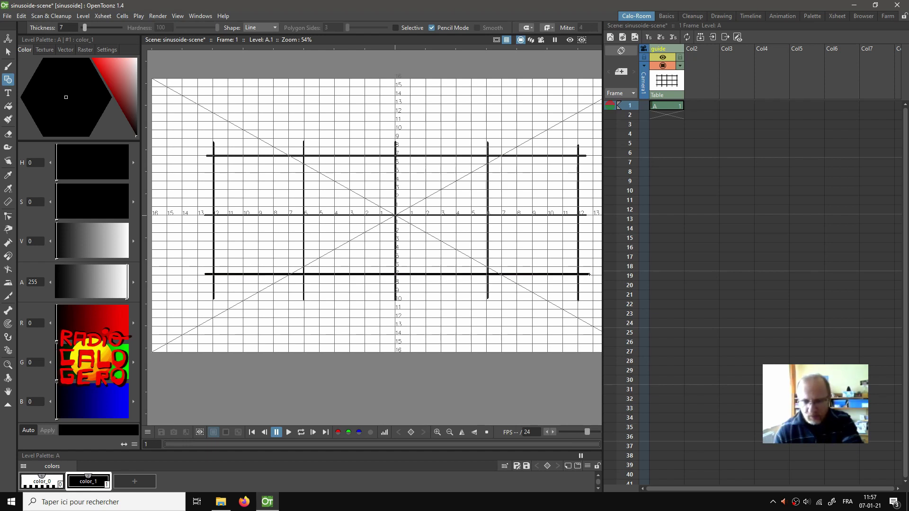
# Step: Add a new style to level A's palette and set its colour to light red, R 224, G 108, B 108
pyautogui.click(134, 481)
pyautogui.click(129, 85)
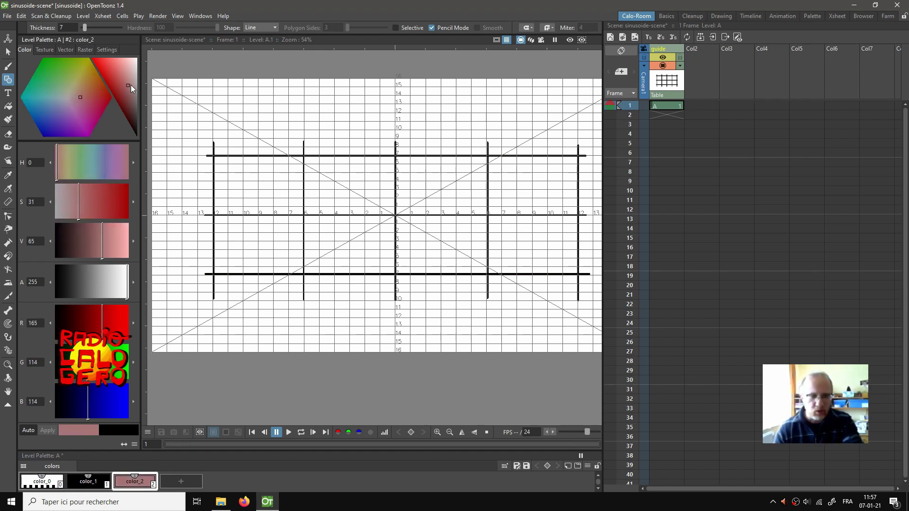
pyautogui.moveTo(130, 85); pyautogui.dragTo(116, 67)
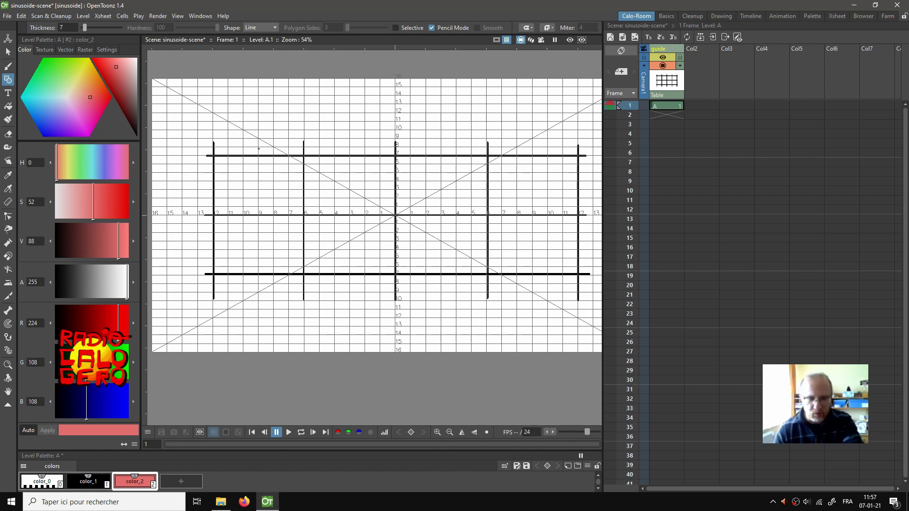
# Step: Draw vertical light-red lines at fields 9 and 3 on both sides of centre, just past the outer horizontals, and hide the field guide
pyautogui.moveTo(258, 149); pyautogui.dragTo(258, 284)
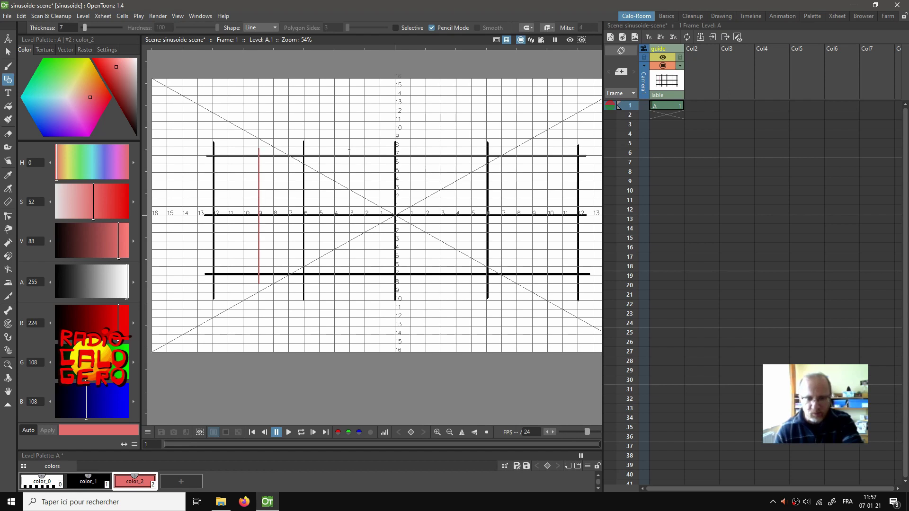
pyautogui.moveTo(349, 150); pyautogui.dragTo(349, 285)
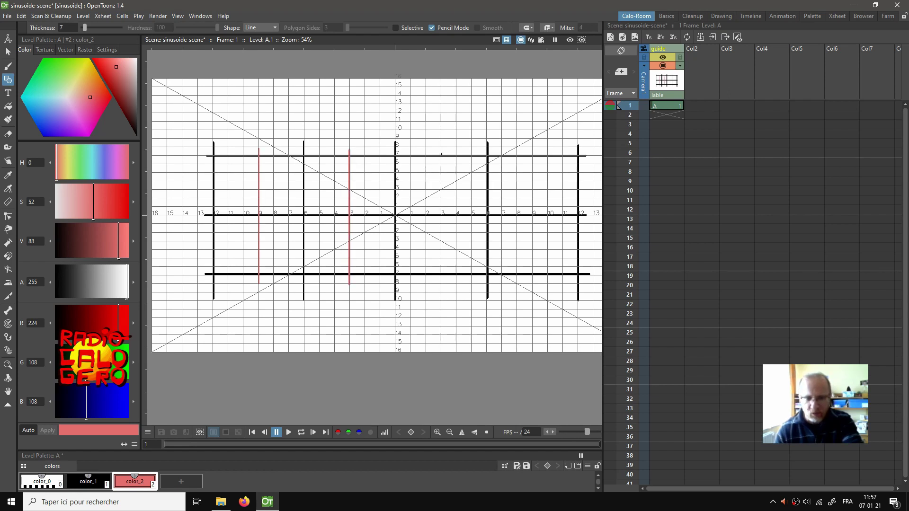
pyautogui.moveTo(440, 150); pyautogui.dragTo(441, 281)
pyautogui.moveTo(532, 151); pyautogui.dragTo(533, 285)
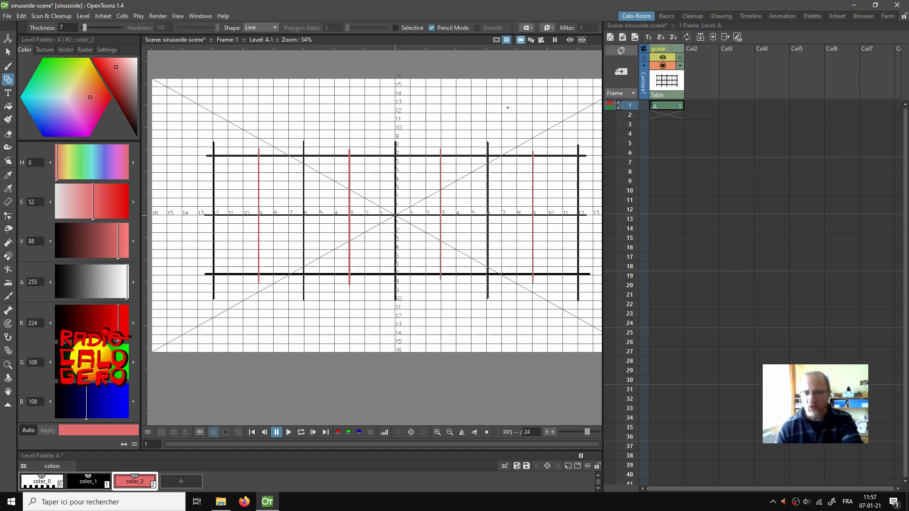
pyautogui.click(507, 40)
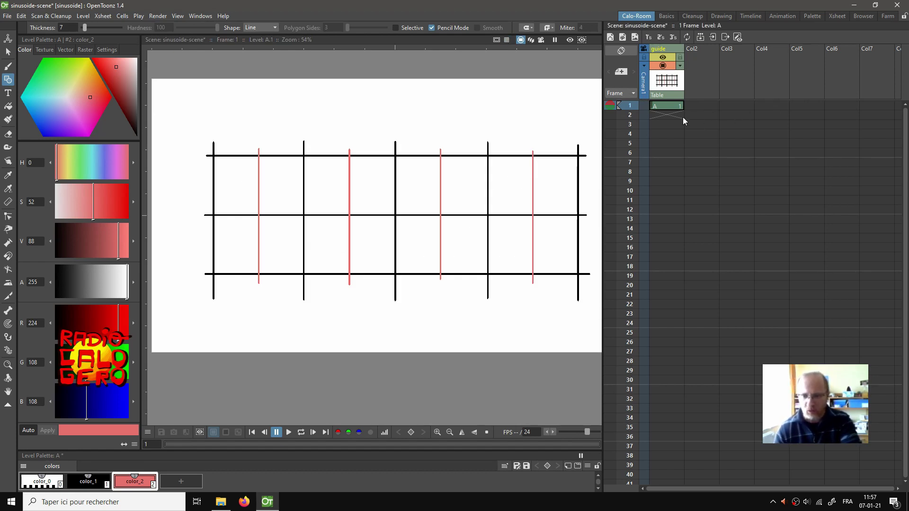
# Step: Create a Toonz raster level B at frame 1 of the second column and set the Geometric tool's shape to MultiArc
pyautogui.click(703, 104)
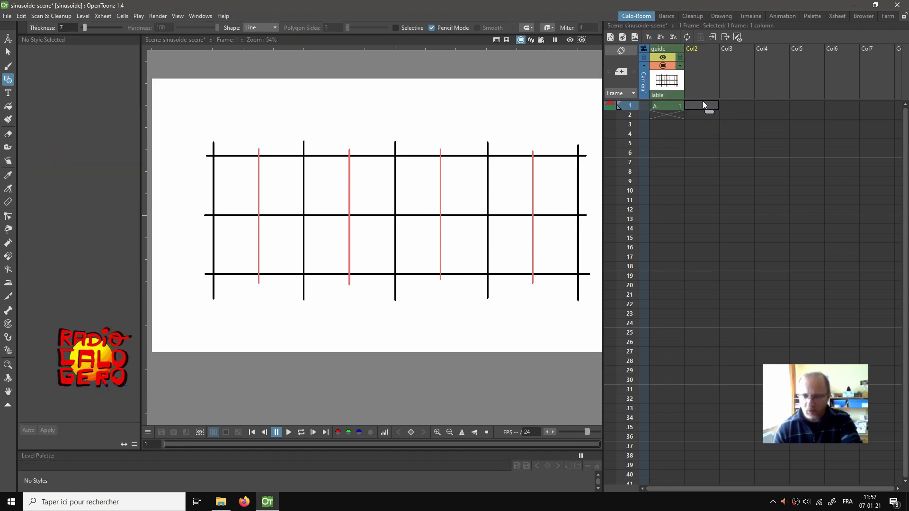
pyautogui.click(623, 38)
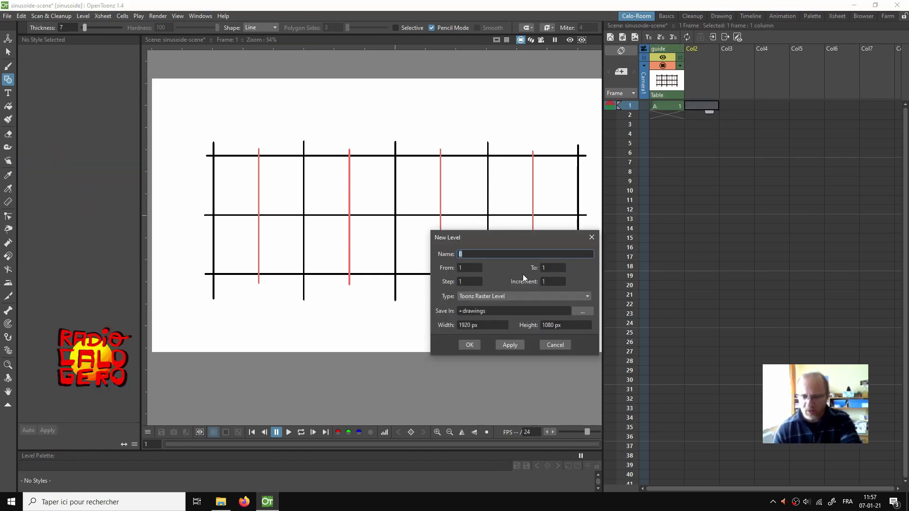
pyautogui.click(479, 345)
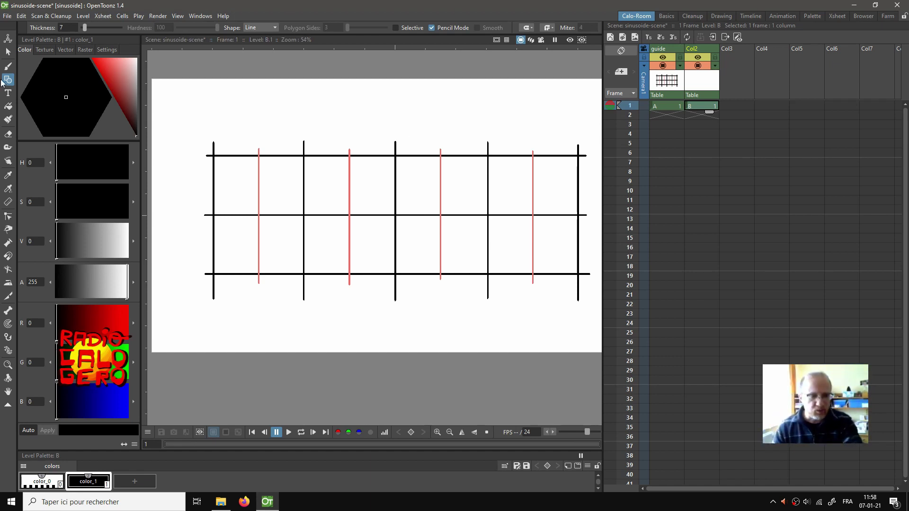
pyautogui.click(257, 28)
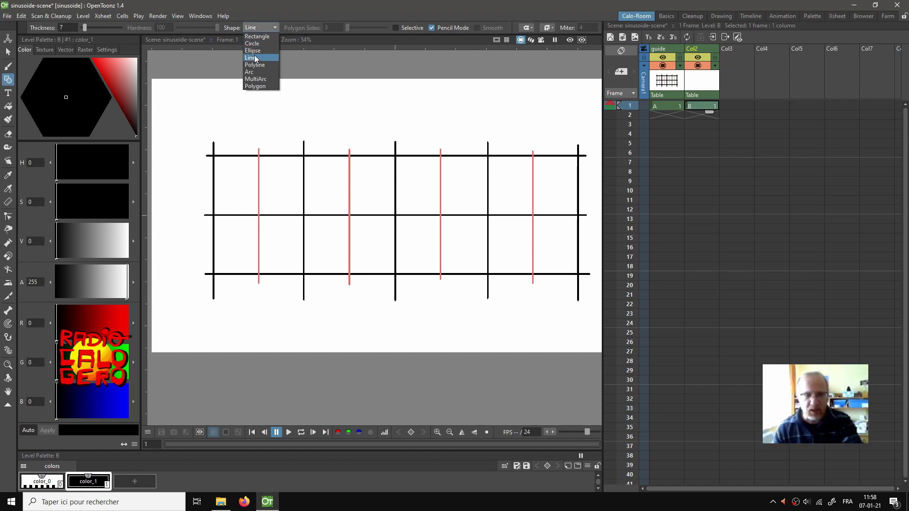
pyautogui.click(255, 79)
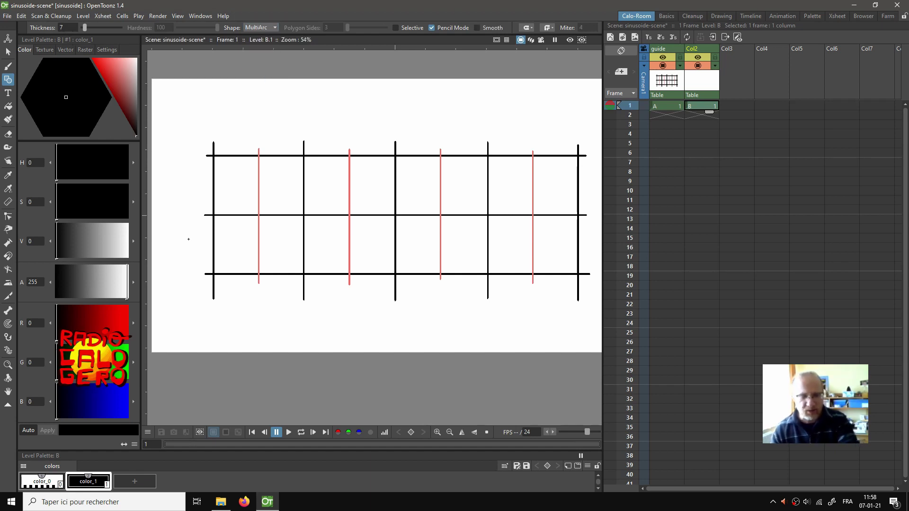
# Step: Try a yellow arc from the first black vertical on the axis to the first red line on the upper guide, and undo it
pyautogui.click(94, 85)
pyautogui.click(103, 62)
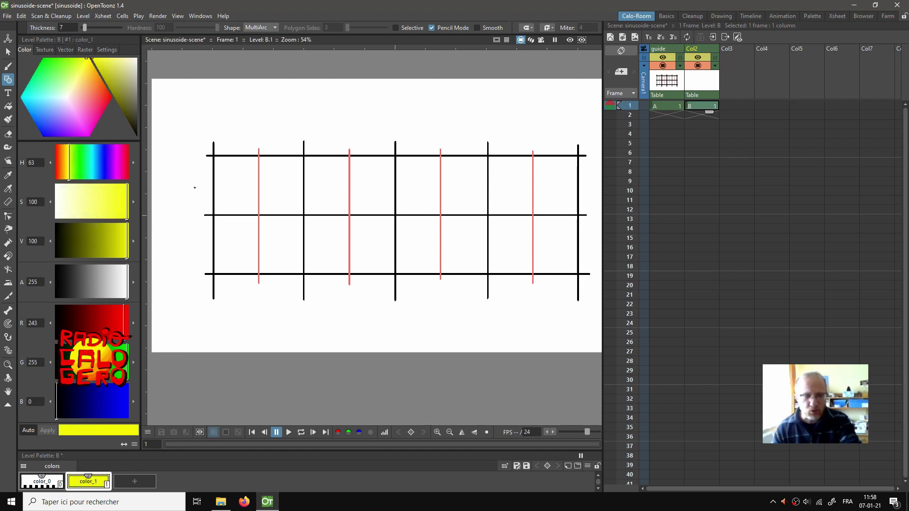
pyautogui.moveTo(266, 215); pyautogui.dragTo(256, 213)
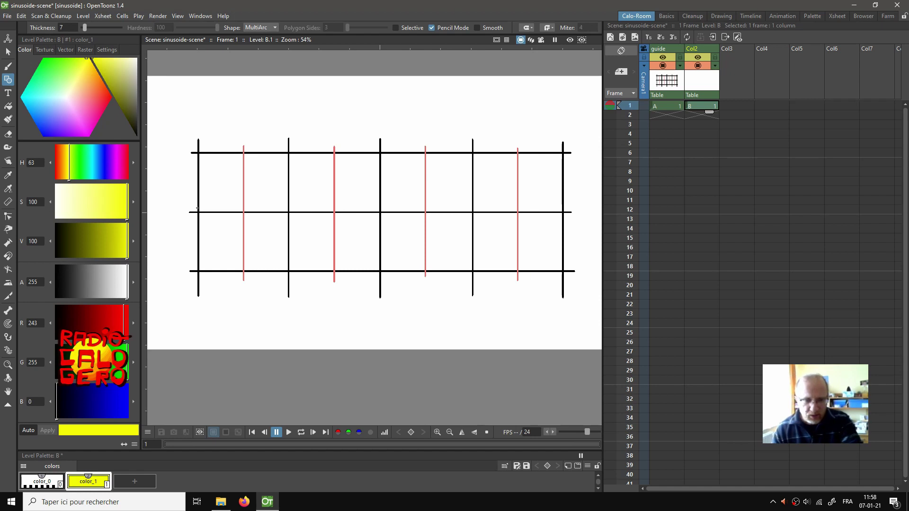
pyautogui.scroll(1, 198, 209)
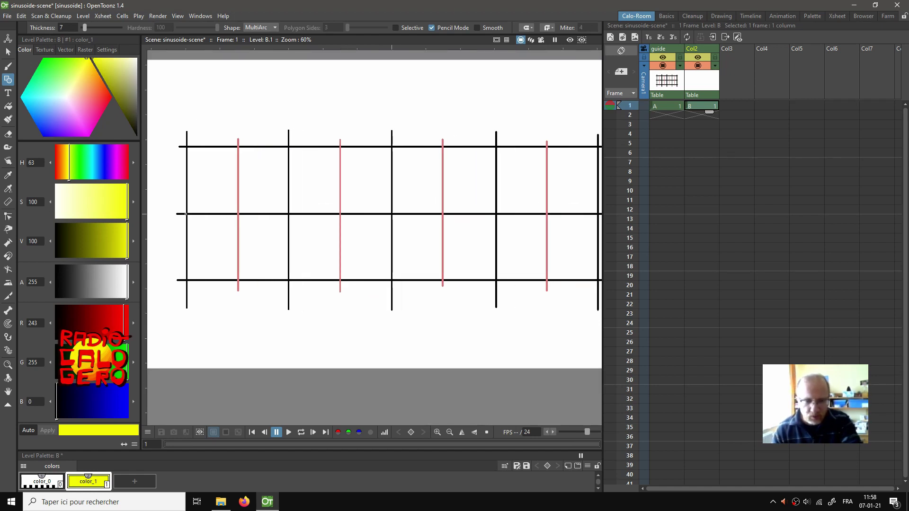
pyautogui.click(237, 147)
pyautogui.doubleClick(241, 131)
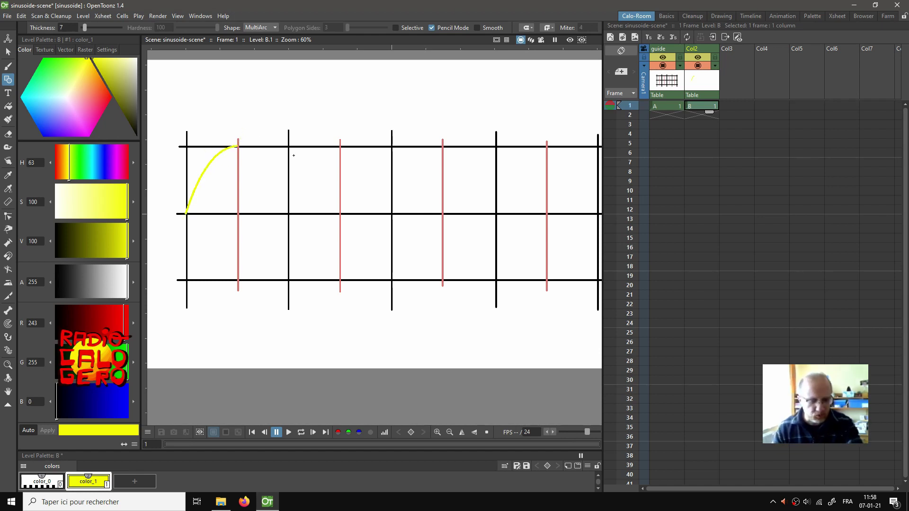
pyautogui.hotkey('ctrl', 'z')
# Step: Change level B's color_1 to cyan, R 26, G 229, B 255
pyautogui.moveTo(70, 92); pyautogui.dragTo(27, 102)
# Step: Try out a MultiArc stroke in the empty area above the guide lines and undo it
pyautogui.click(210, 104)
pyautogui.click(325, 120)
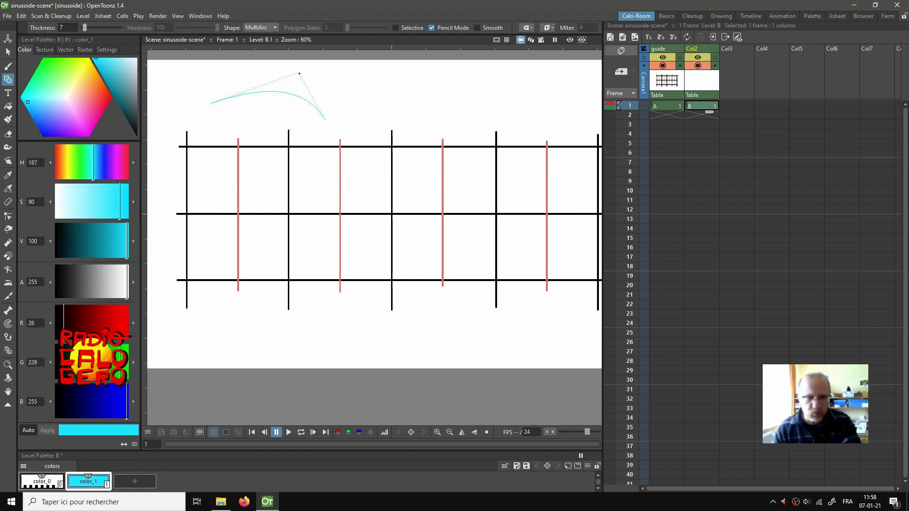
pyautogui.click(305, 76)
pyautogui.doubleClick(342, 87)
pyautogui.hotkey('ctrl', 'z')
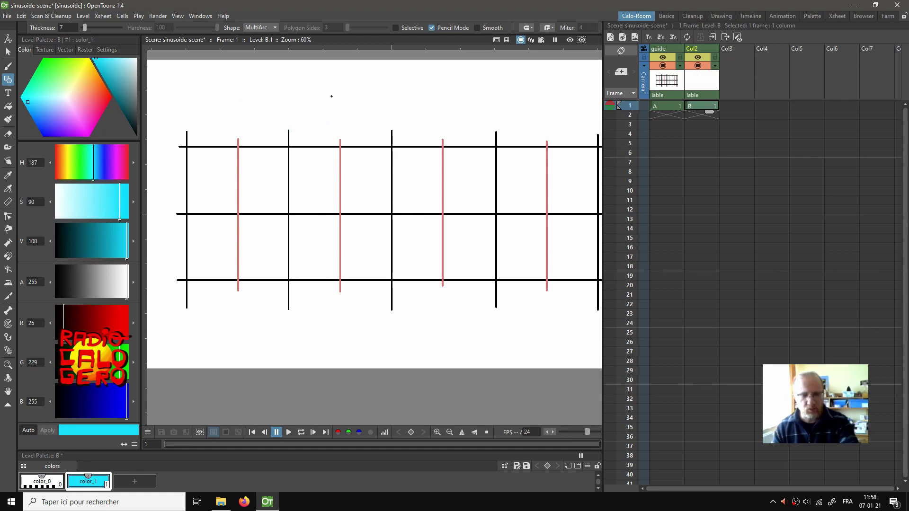
# Step: Trace the first sine period with cyan MultiArc segments from the first black vertical to the centre one, cresting and dipping at the red lines
pyautogui.click(187, 213)
pyautogui.click(238, 146)
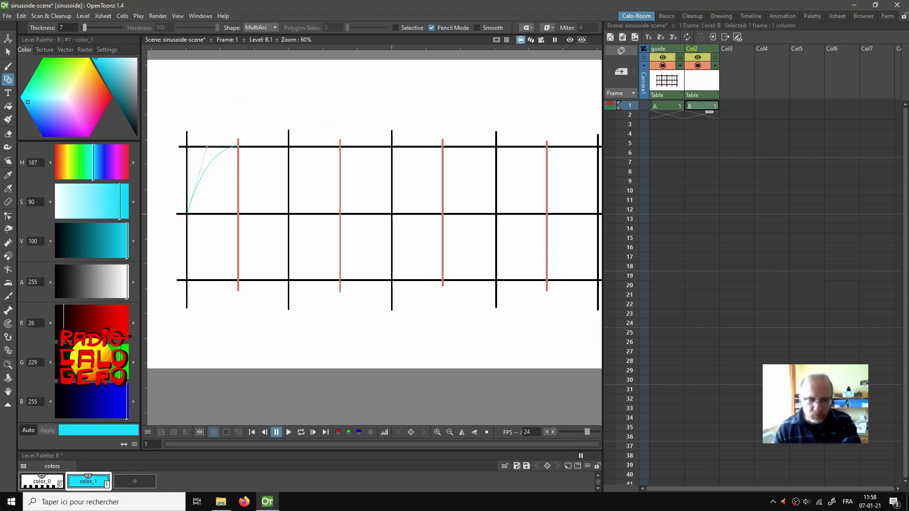
pyautogui.click(209, 145)
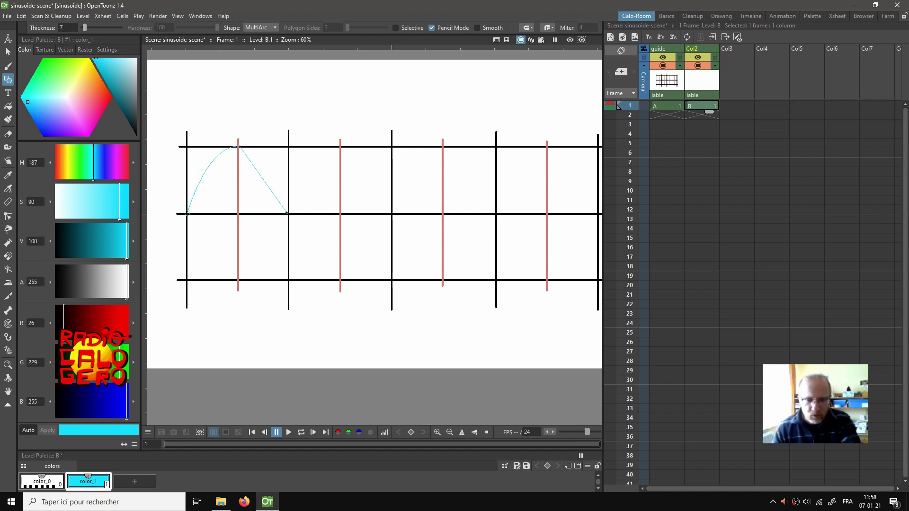
pyautogui.click(287, 213)
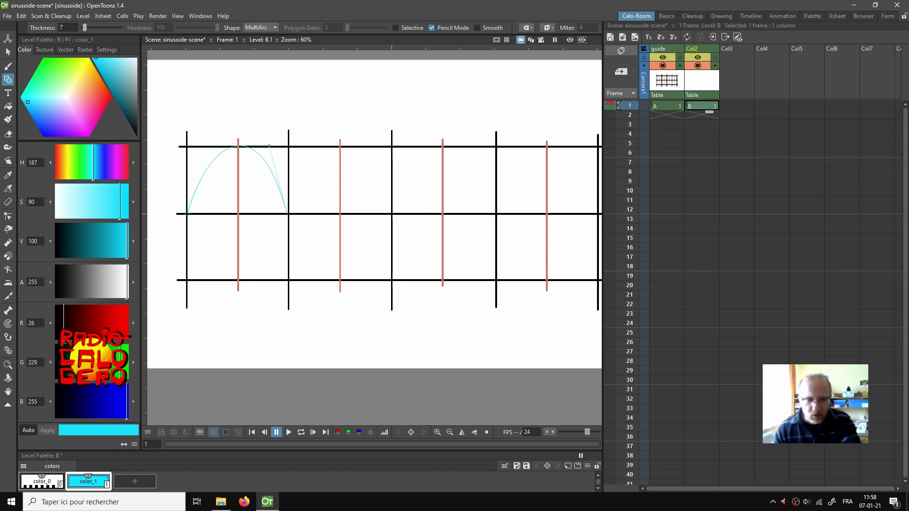
pyautogui.click(274, 147)
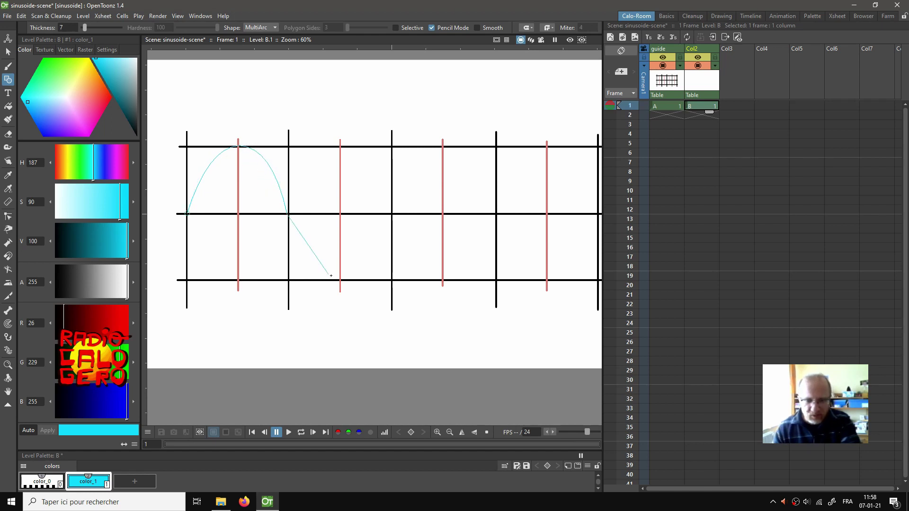
pyautogui.click(339, 279)
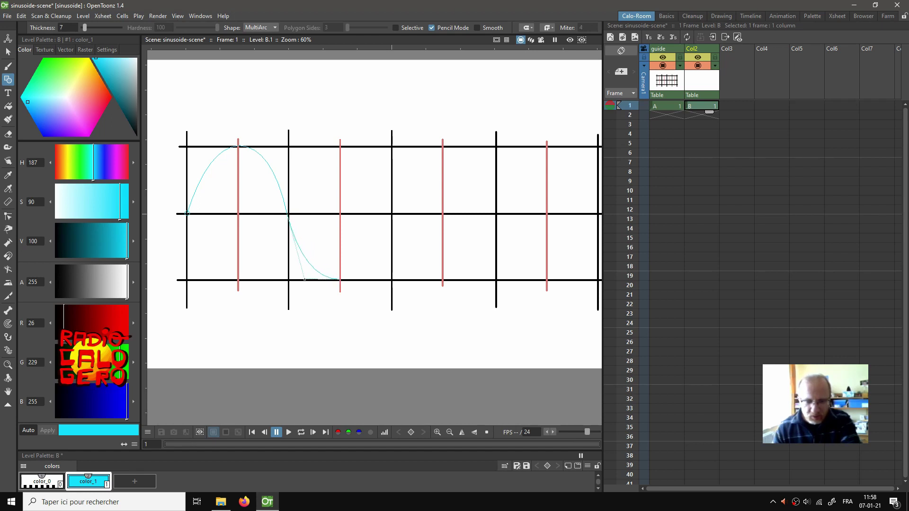
pyautogui.click(306, 283)
pyautogui.click(391, 213)
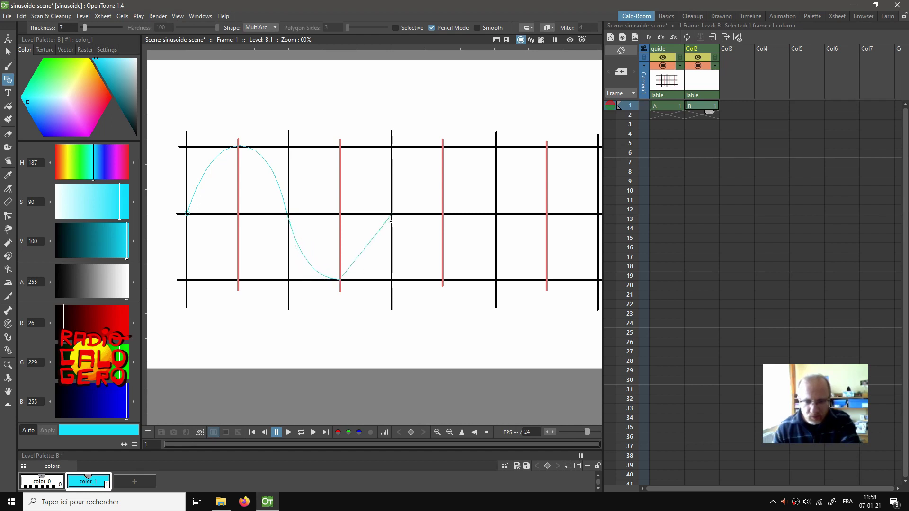
pyautogui.click(369, 280)
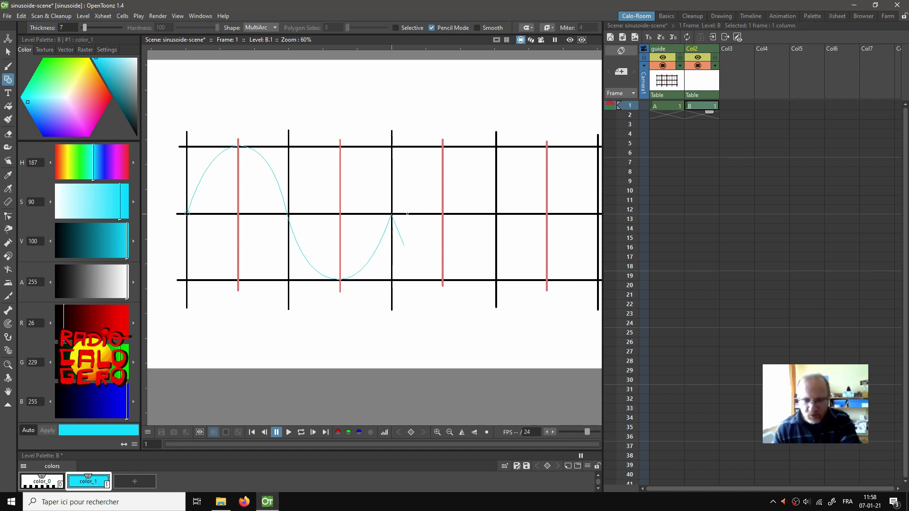
# Step: Trace the second sine period with MultiArc segments from the centre black vertical to the last one and finish the stroke
pyautogui.click(443, 147)
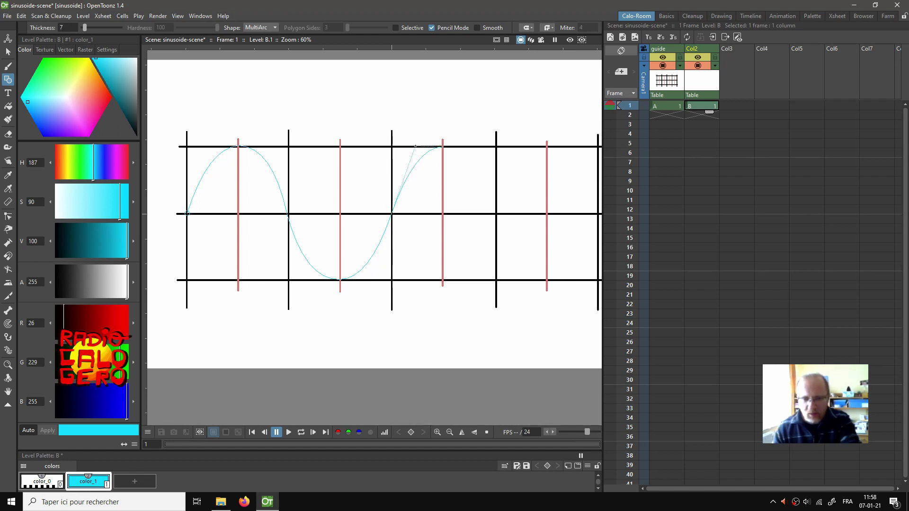
pyautogui.click(415, 147)
pyautogui.click(496, 214)
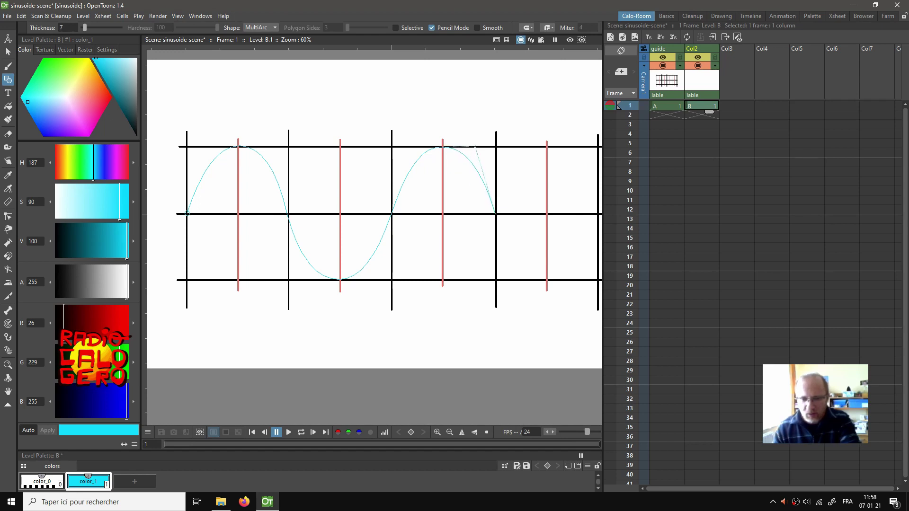
pyautogui.click(471, 147)
pyautogui.click(547, 280)
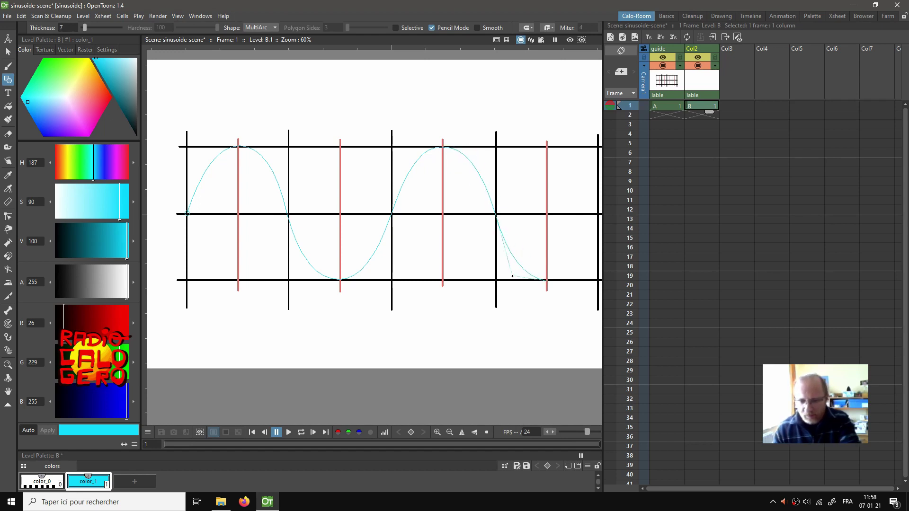
pyautogui.click(513, 280)
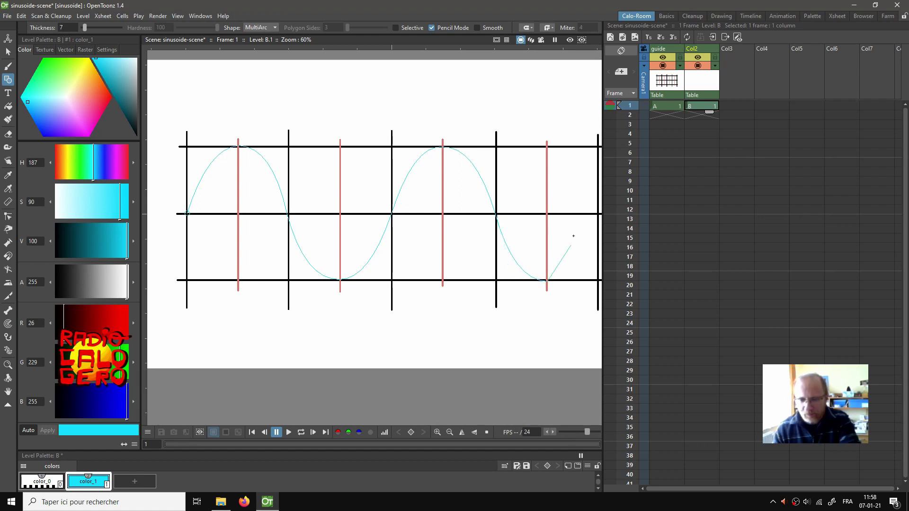
pyautogui.click(597, 215)
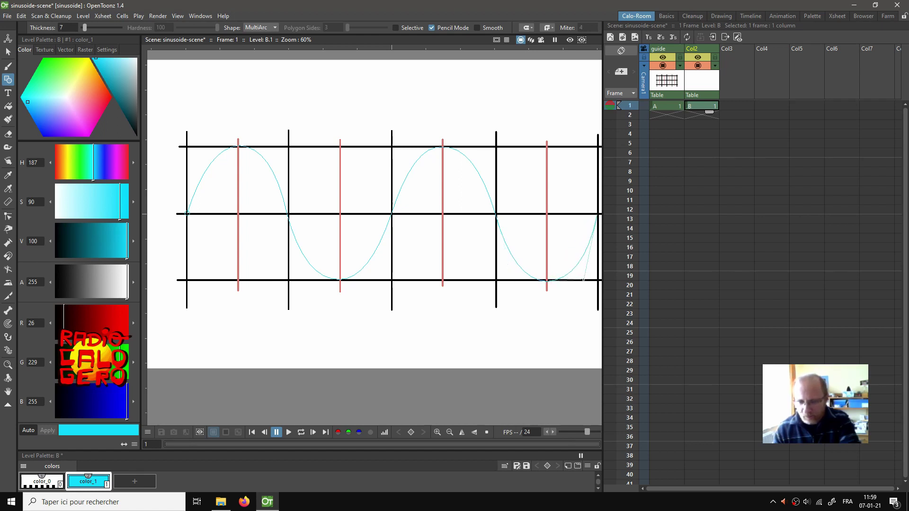
pyautogui.click(582, 280)
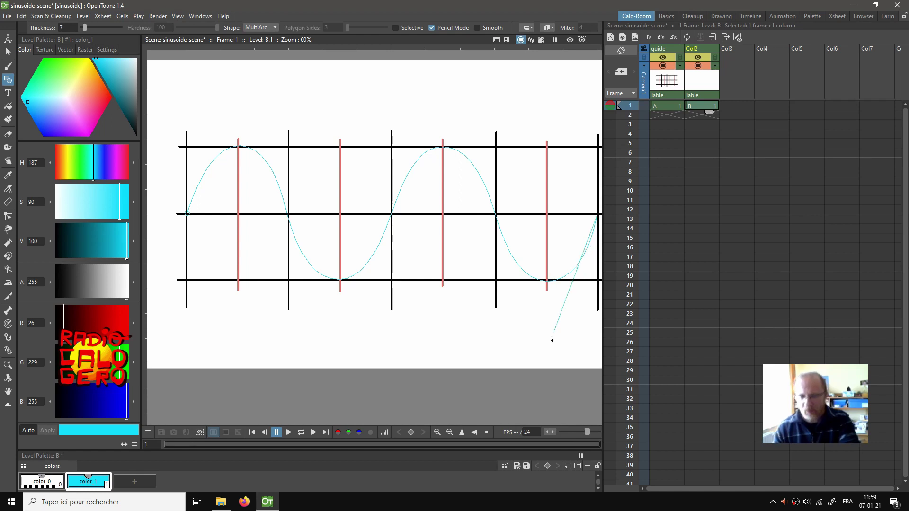
pyautogui.doubleClick(572, 311)
pyautogui.scroll(-2, 520, 255)
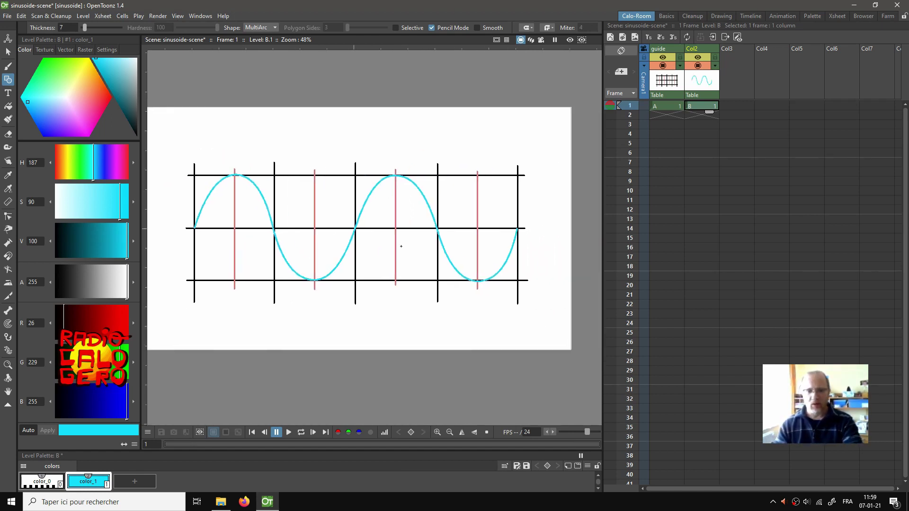
# Step: Extend the guide column's drawing through frame 8 by filling in its empty cells
pyautogui.click(664, 67)
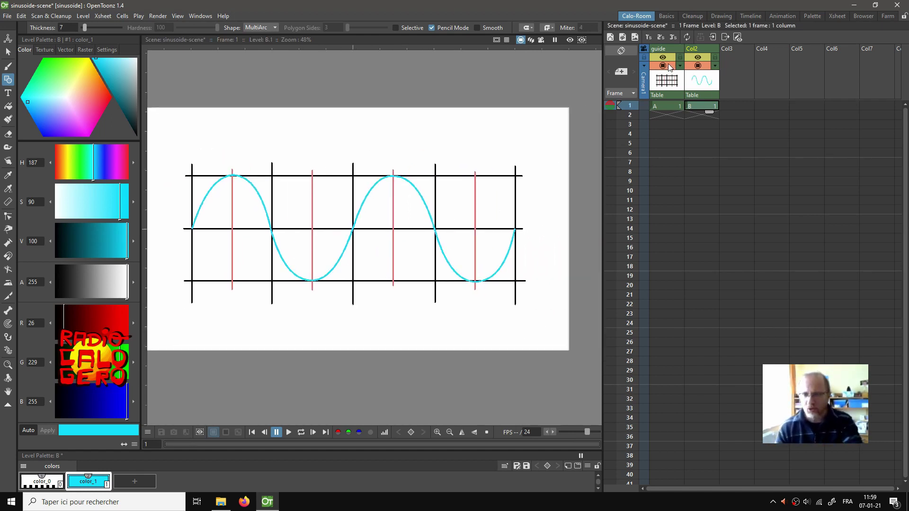
pyautogui.click(662, 66)
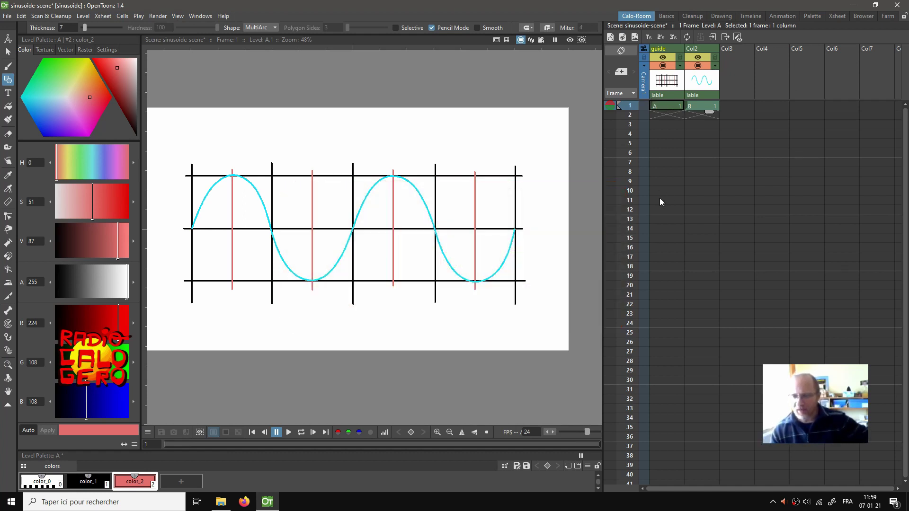
pyautogui.click(661, 172)
pyautogui.rightClick(662, 173)
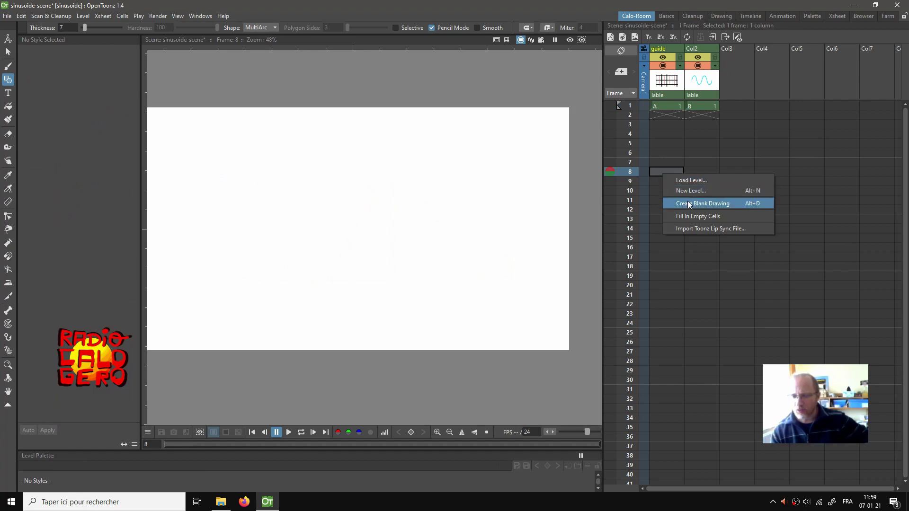
pyautogui.click(689, 216)
# Step: Duplicate the sine drawing into frame 2 of Col2 and enclose the whole curve in a freehand selection
pyautogui.click(704, 107)
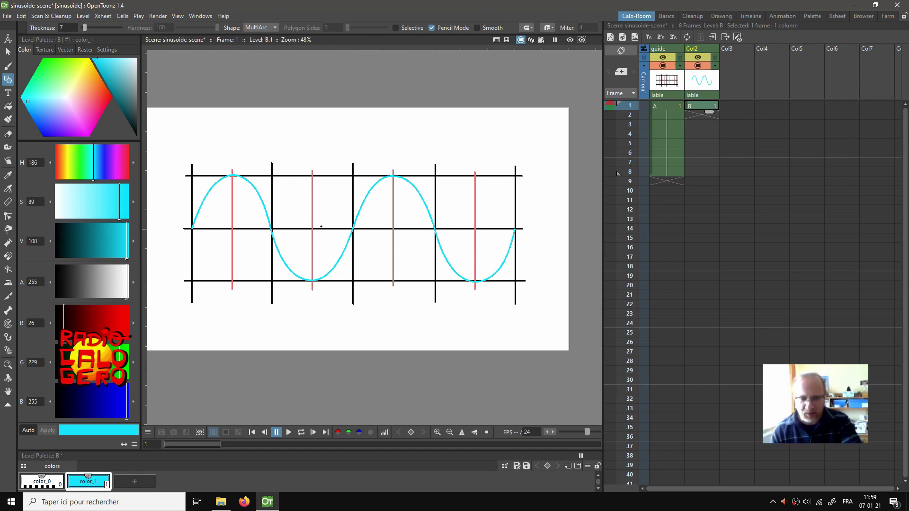
pyautogui.click(693, 114)
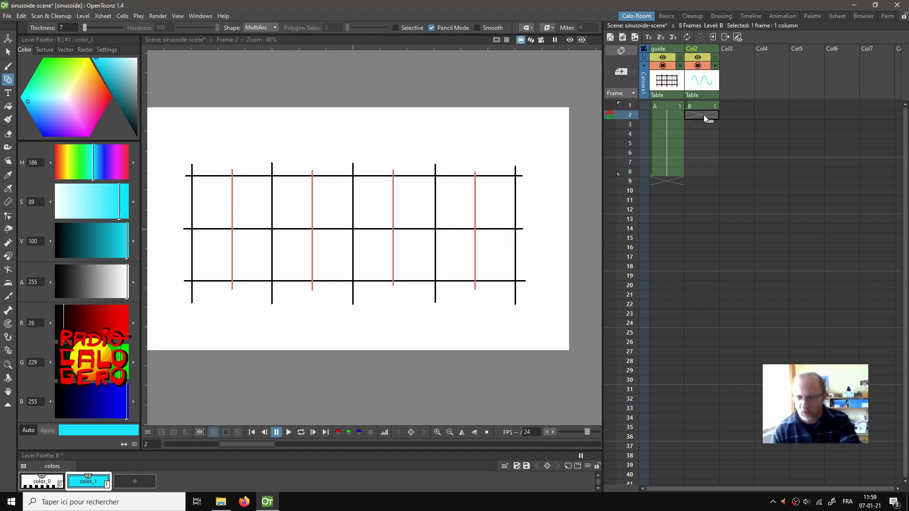
pyautogui.press('d')
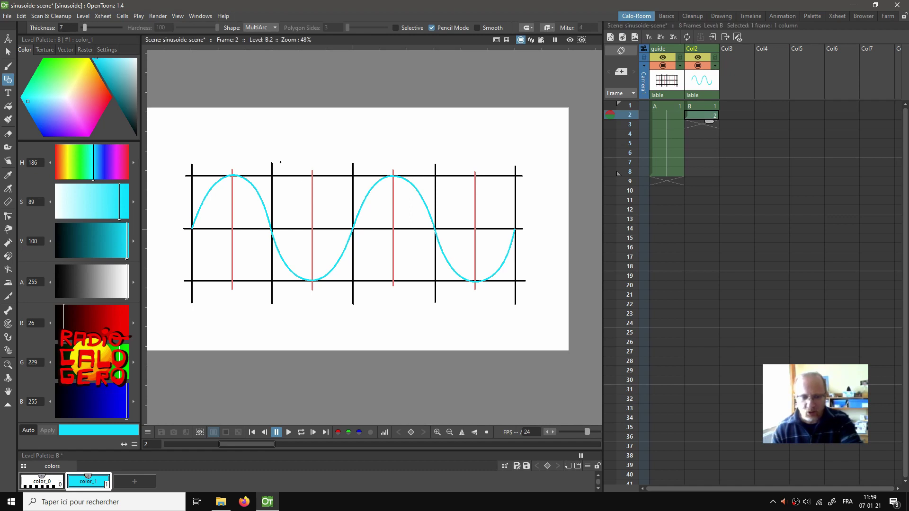
pyautogui.press('s')
pyautogui.moveTo(181, 136)
pyautogui.mouseDown()
pyautogui.moveTo(196, 271)
pyautogui.moveTo(270, 330)
pyautogui.moveTo(388, 341)
pyautogui.moveTo(496, 326)
pyautogui.moveTo(540, 267)
pyautogui.moveTo(505, 123)
pyautogui.moveTo(370, 108)
pyautogui.moveTo(252, 120)
pyautogui.moveTo(183, 137)
pyautogui.mouseUp()
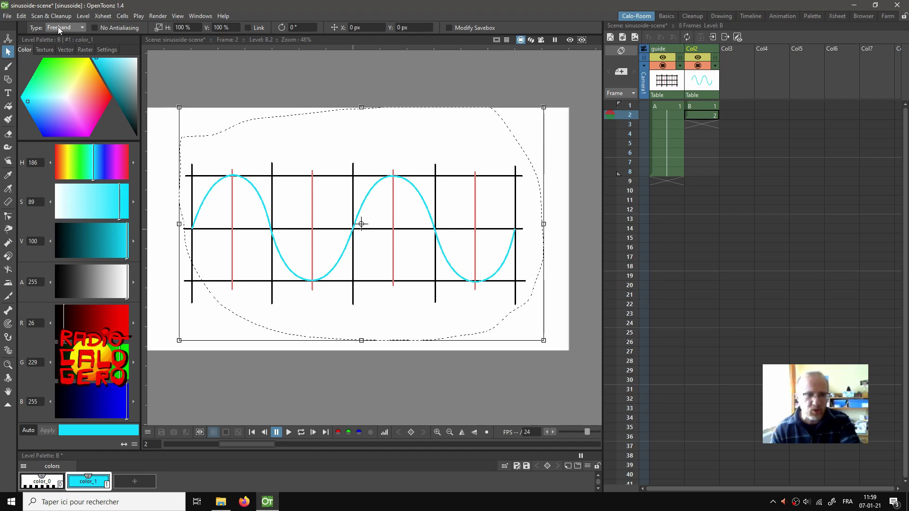
# Step: Nudge the selected frame 2 curve horizontally along the axis to an X offset of 157.5 px
pyautogui.moveTo(451, 229); pyautogui.dragTo(452, 229)
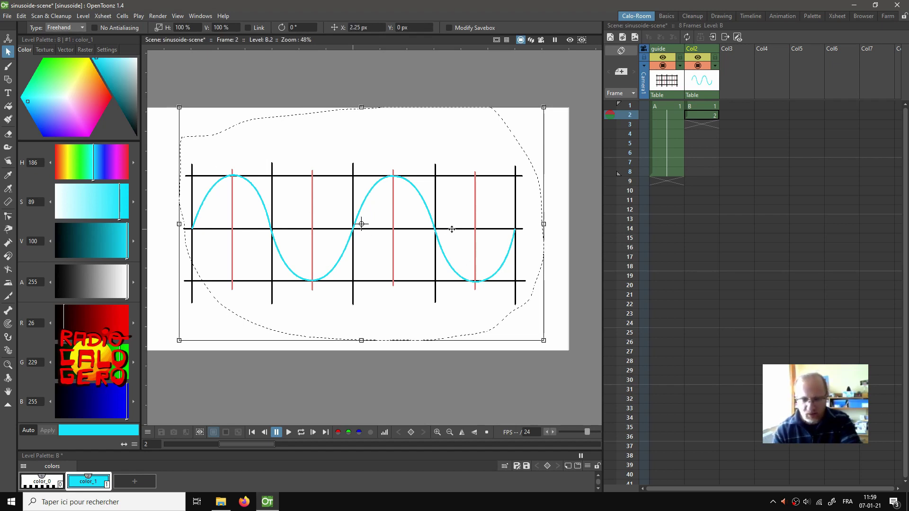
pyautogui.press('Right')
pyautogui.press('Right')
pyautogui.press('Right')
pyautogui.press('Right')
pyautogui.press('Right')
pyautogui.press('Right')
pyautogui.press('Right')
pyautogui.press('Right')
pyautogui.press('Right')
pyautogui.press('Right')
pyautogui.press('Right')
pyautogui.press('Right')
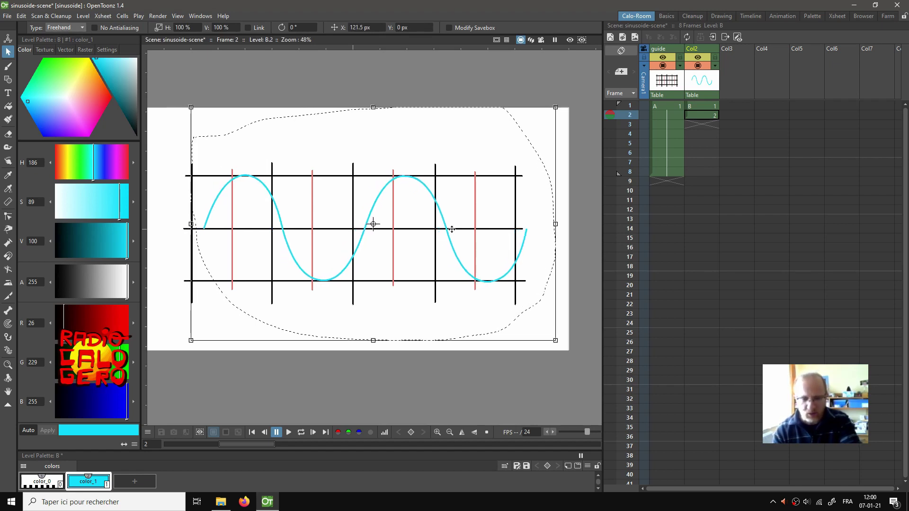
pyautogui.press('Right')
pyautogui.press('Right')
pyautogui.press('Right')
pyautogui.press('Right')
pyautogui.press('Right')
pyautogui.press('Right')
pyautogui.press('Right')
pyautogui.press('Right')
pyautogui.press('Right')
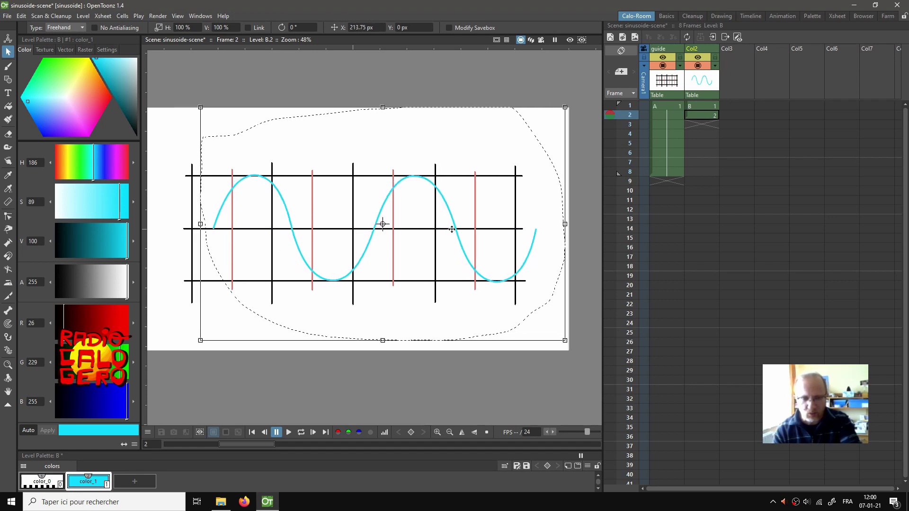
pyautogui.press('Right')
pyautogui.press('Right')
pyautogui.press('Right')
pyautogui.press('Right')
pyautogui.press('Right')
pyautogui.press('Right')
pyautogui.press('Right')
pyautogui.press('Right')
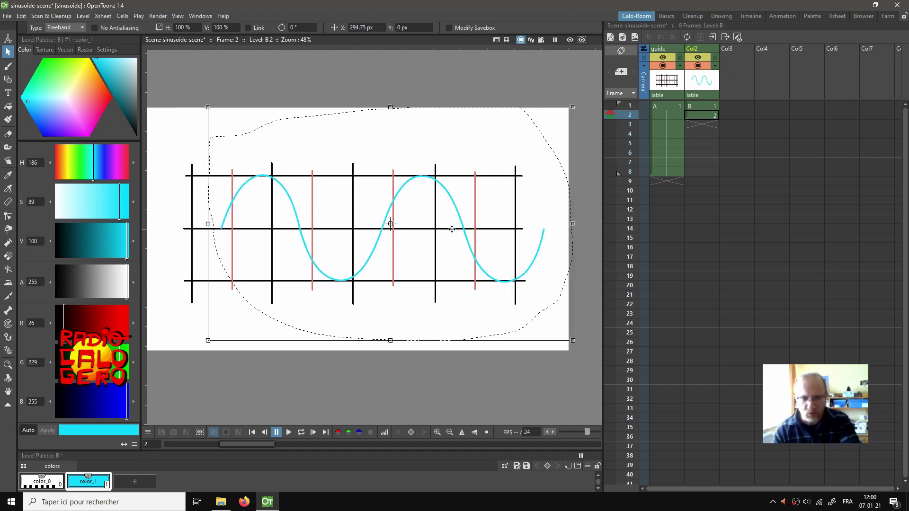
pyautogui.press('Left')
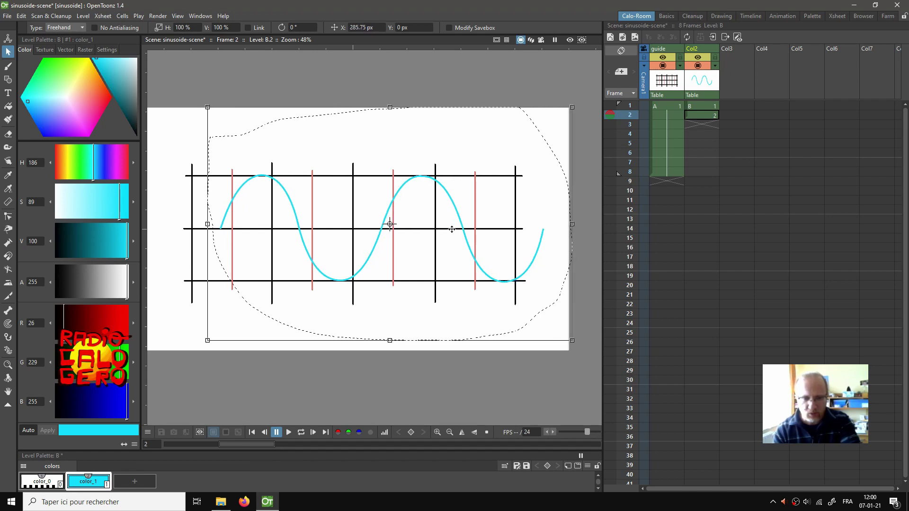
pyautogui.press('Left')
pyautogui.press('Left')
pyautogui.press('Left')
pyautogui.press('Left')
pyautogui.press('Left')
pyautogui.press('Left')
pyautogui.press('Left')
pyautogui.press('Left')
pyautogui.press('Left')
pyautogui.press('Left')
pyautogui.press('Left')
pyautogui.press('Left')
pyautogui.press('Left')
pyautogui.press('Left')
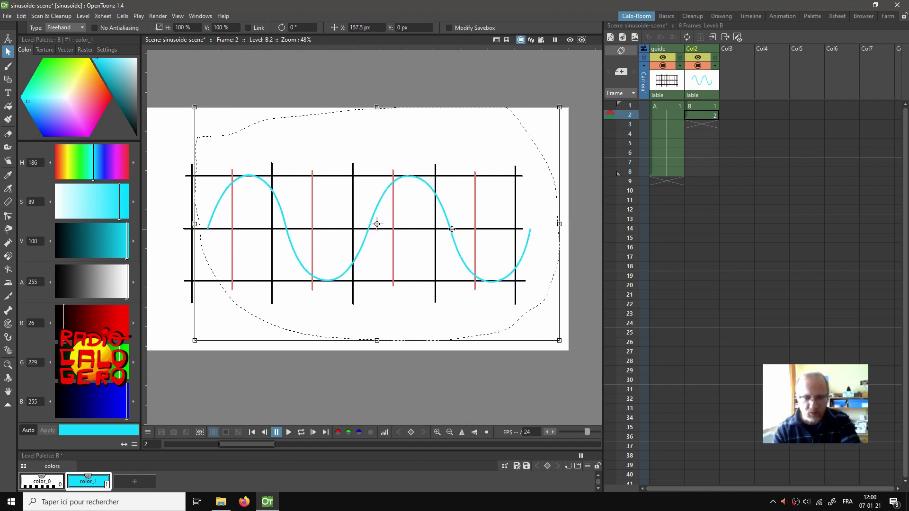
# Step: Display the field guide and nudge the frame 2 curve further right to an X offset of 193.5 px
pyautogui.click(506, 40)
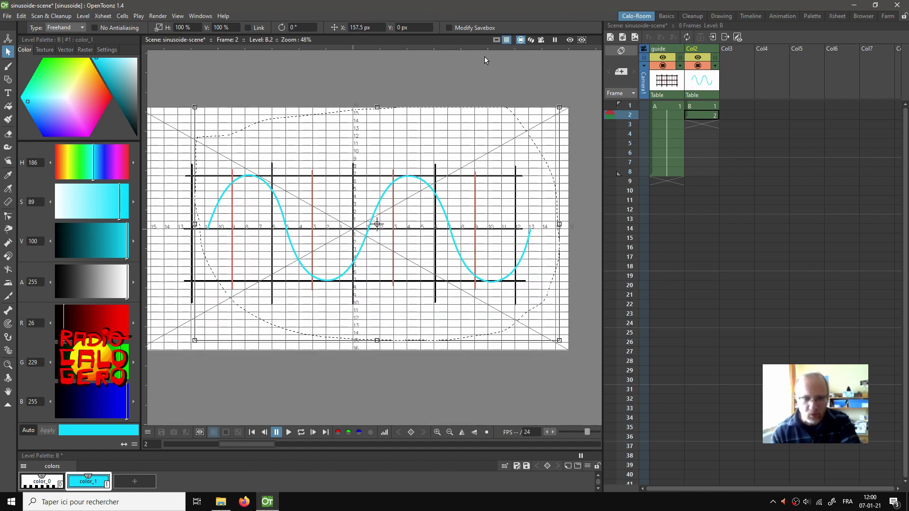
pyautogui.press('Right')
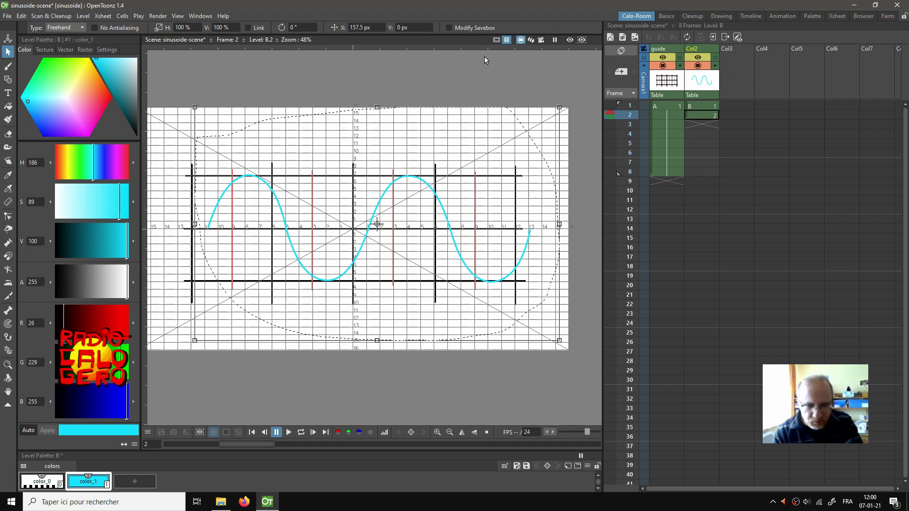
pyautogui.press('Right')
pyautogui.press('Right')
pyautogui.press('Right')
pyautogui.press('Right')
pyautogui.press('Right')
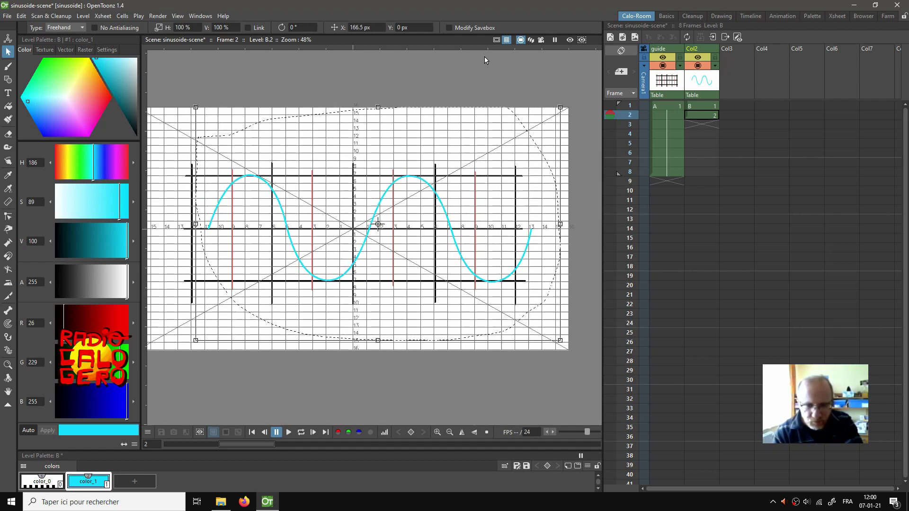
pyautogui.press('Right')
pyautogui.press('Right')
pyautogui.press('Right')
pyautogui.press('Right')
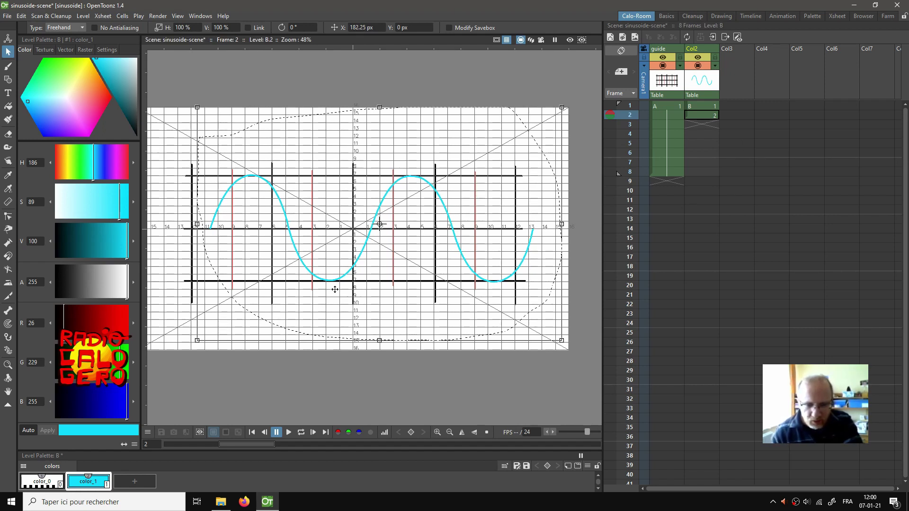
pyautogui.press('Right')
pyautogui.press('Right')
pyautogui.press('Right')
pyautogui.press('Right')
pyautogui.press('Right')
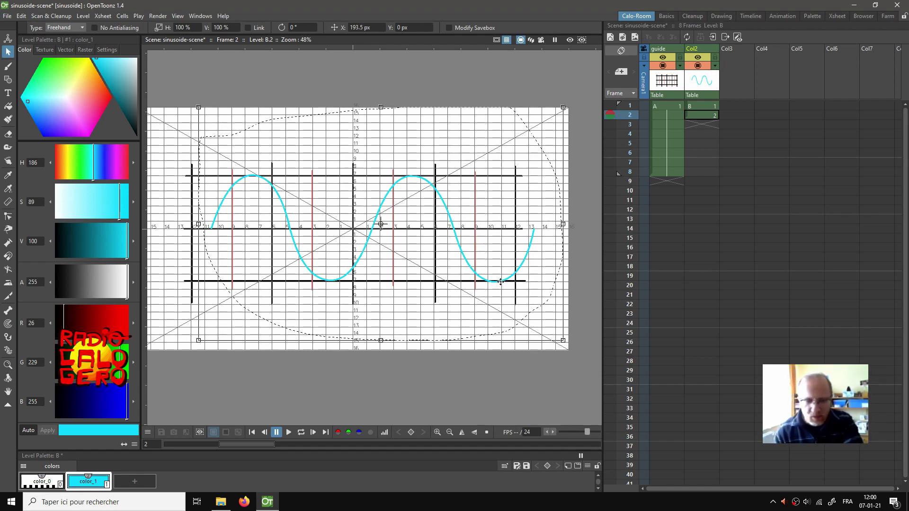
# Step: Duplicate the curve into frame 3 of Col2, select it freehand and shift it right 216 px so it starts on the first red line
pyautogui.click(700, 121)
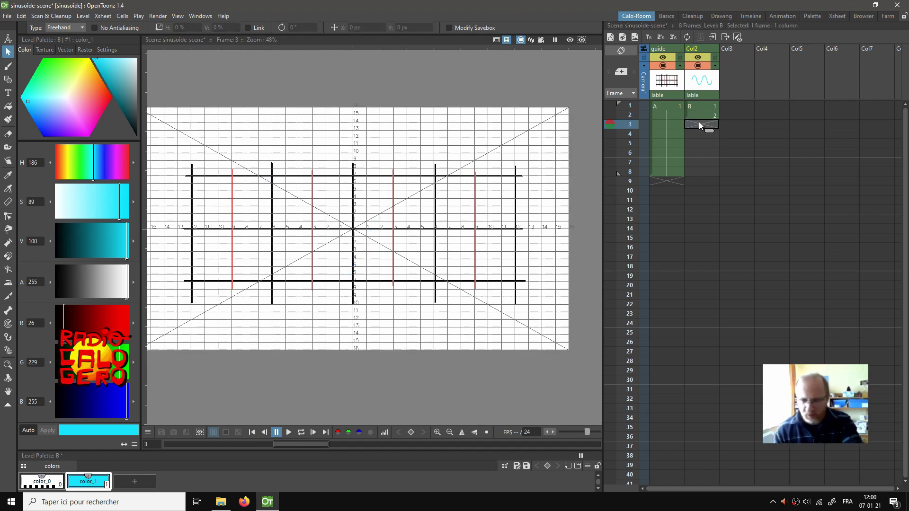
pyautogui.moveTo(247, 141)
pyautogui.mouseDown()
pyautogui.moveTo(193, 270)
pyautogui.moveTo(326, 366)
pyautogui.moveTo(452, 359)
pyautogui.moveTo(541, 322)
pyautogui.moveTo(558, 217)
pyautogui.moveTo(427, 158)
pyautogui.moveTo(260, 141)
pyautogui.mouseUp()
pyautogui.press('Right')
pyautogui.press('Right')
pyautogui.press('Right')
pyautogui.press('Right')
pyautogui.press('Right')
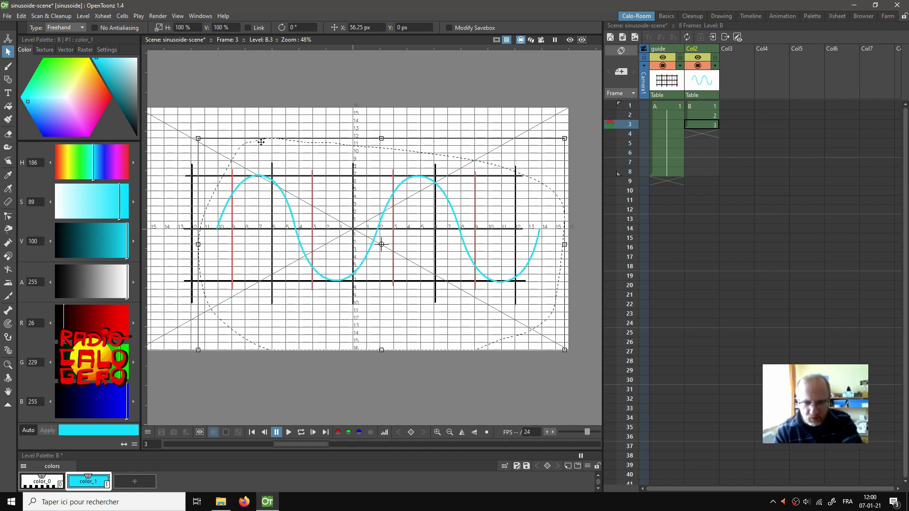
pyautogui.press('Right')
pyautogui.press('Right')
pyautogui.press('Right')
pyautogui.press('Right')
pyautogui.press('Right')
pyautogui.press('Right')
pyautogui.press('Right')
pyautogui.press('Right')
pyautogui.press('Right')
pyautogui.press('Right')
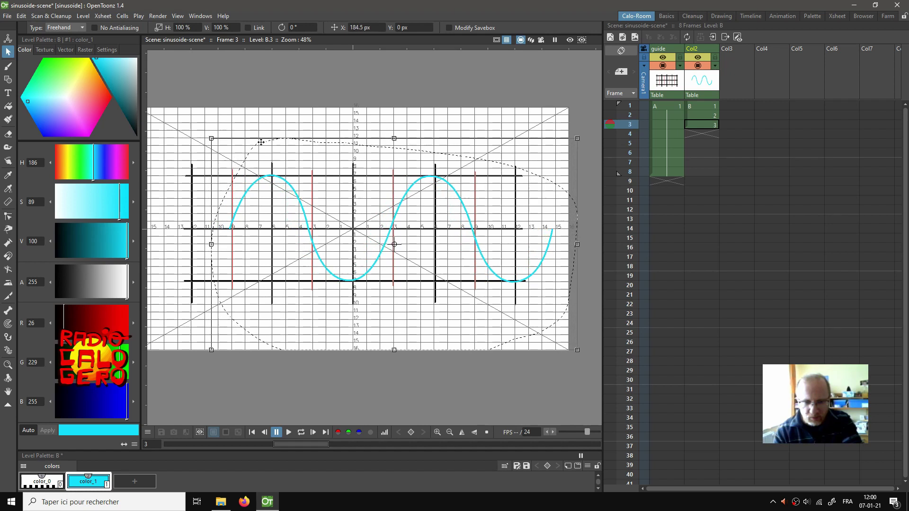
pyautogui.press('Right')
pyautogui.press('Right')
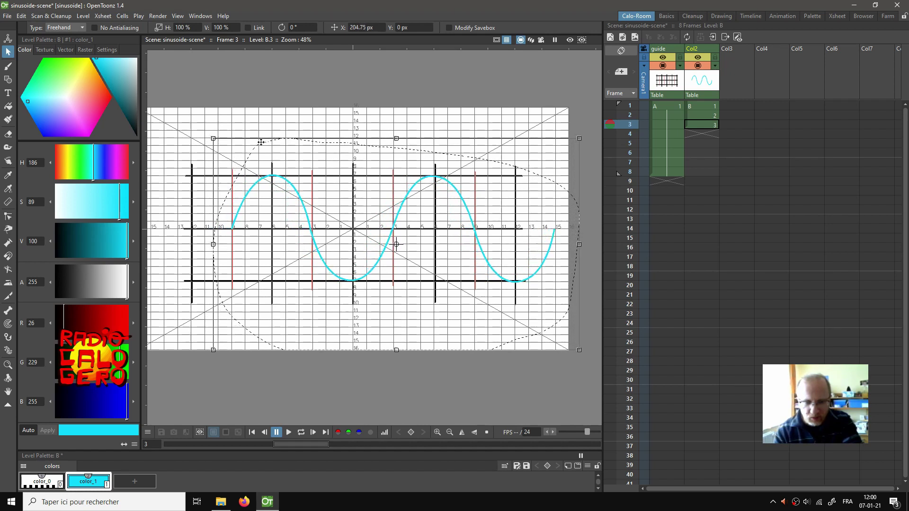
pyautogui.press('Right')
pyautogui.press('Right')
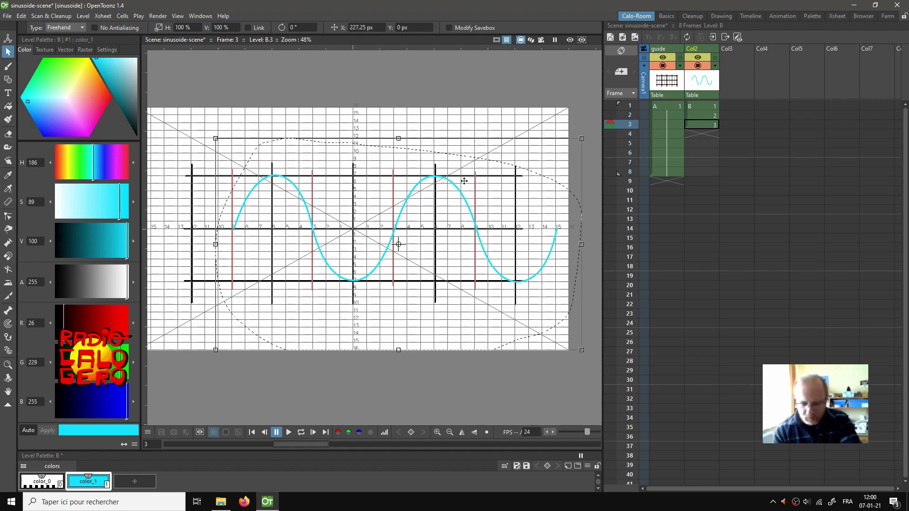
pyautogui.press('Left')
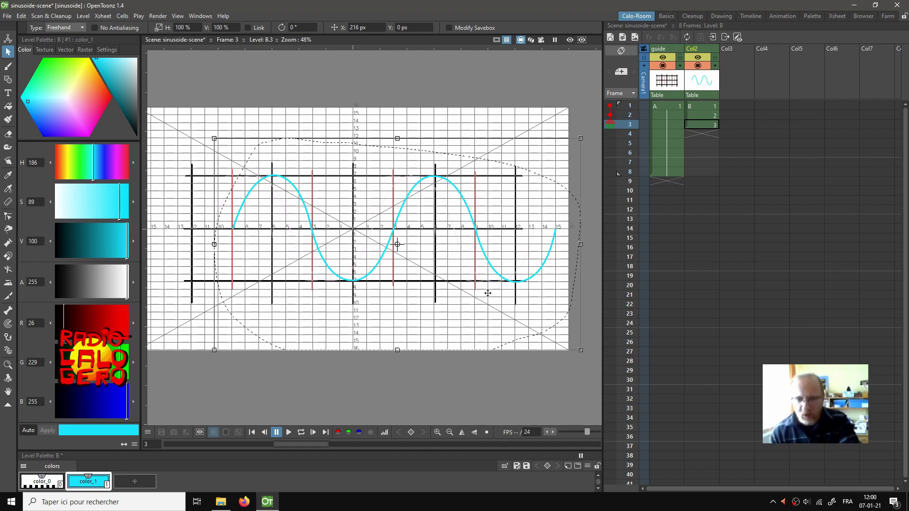
# Step: Change level B's color_1 to dark grey, R 61, G 61, B 61
pyautogui.click(695, 105)
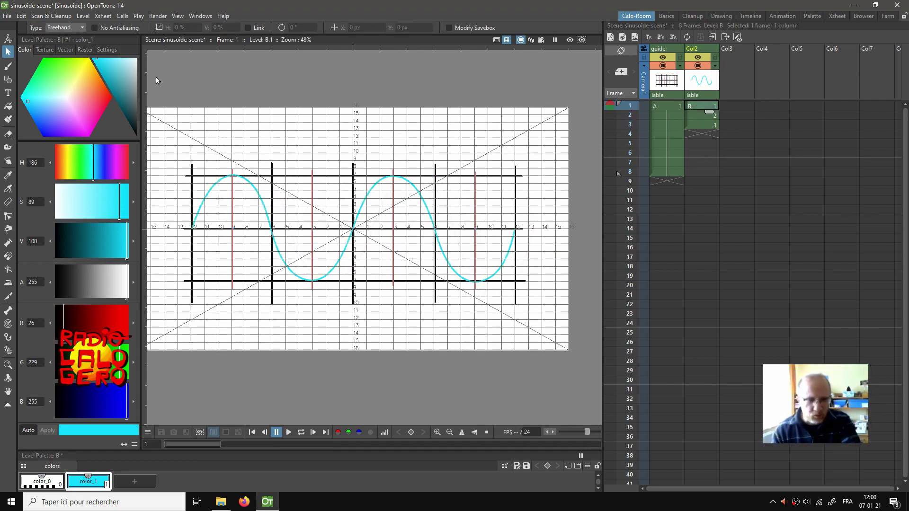
pyautogui.click(103, 98)
pyautogui.moveTo(106, 79); pyautogui.dragTo(137, 118)
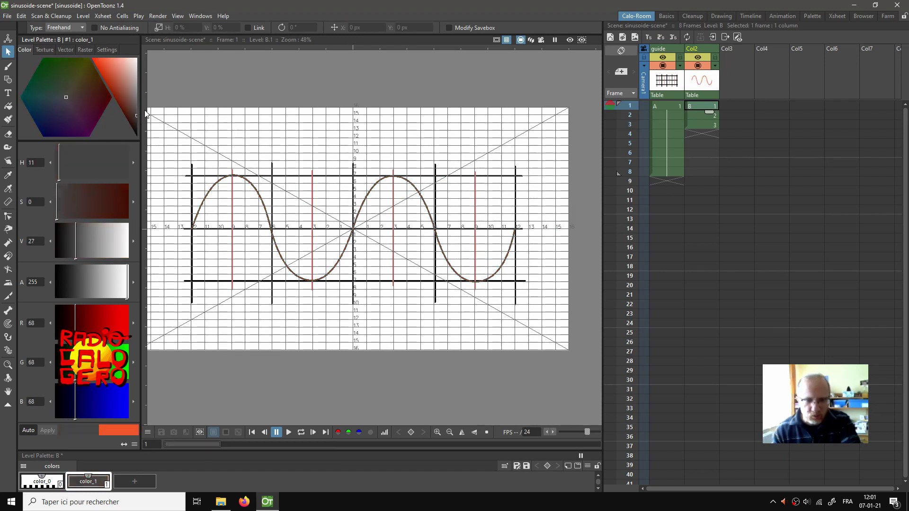
# Step: Duplicate the frame 3 curve into frame 4 of Col2 and enclose the copy in a freehand selection
pyautogui.click(688, 114)
pyautogui.click(700, 126)
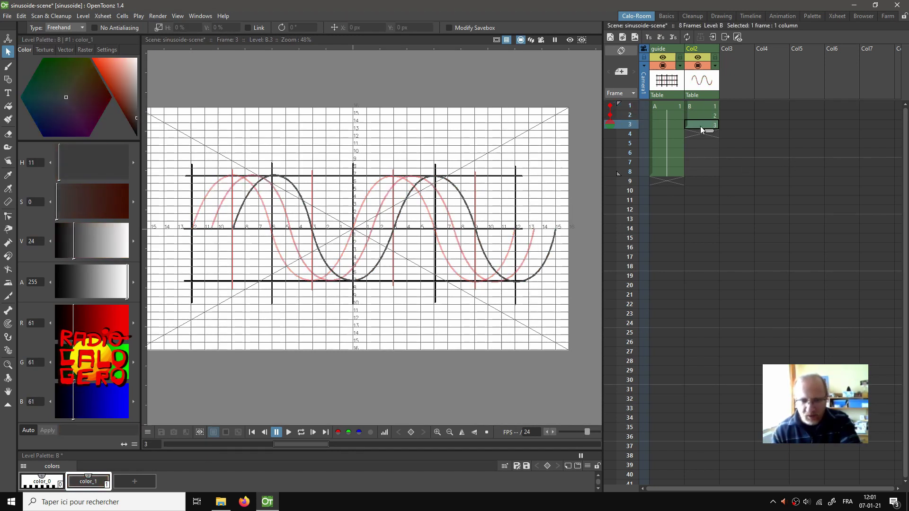
pyautogui.click(700, 134)
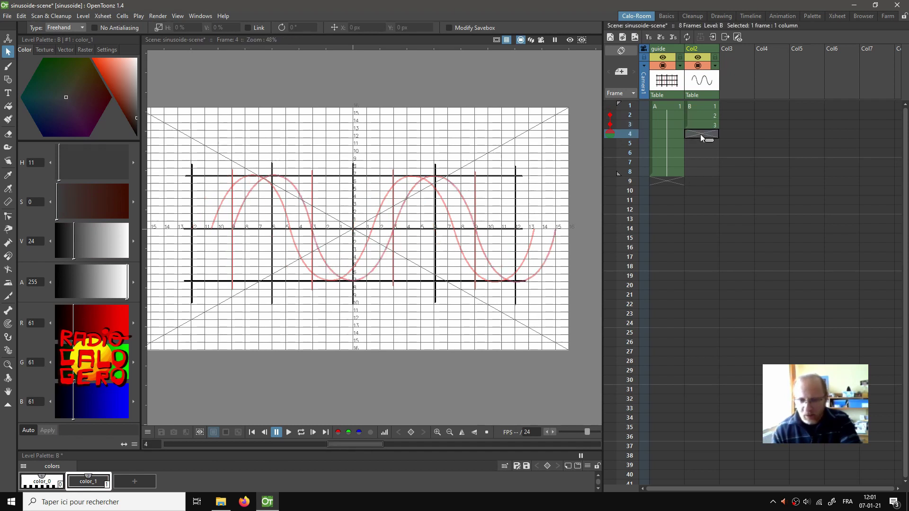
pyautogui.press('d')
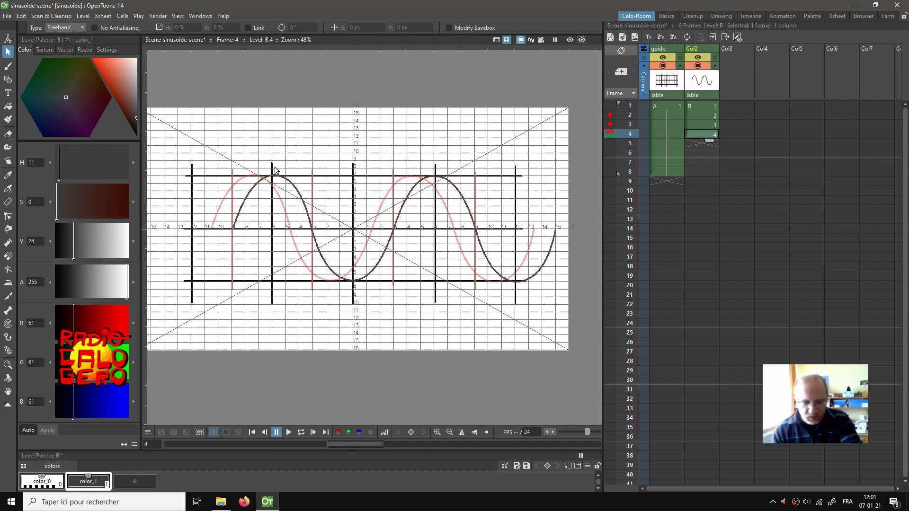
pyautogui.click(250, 149)
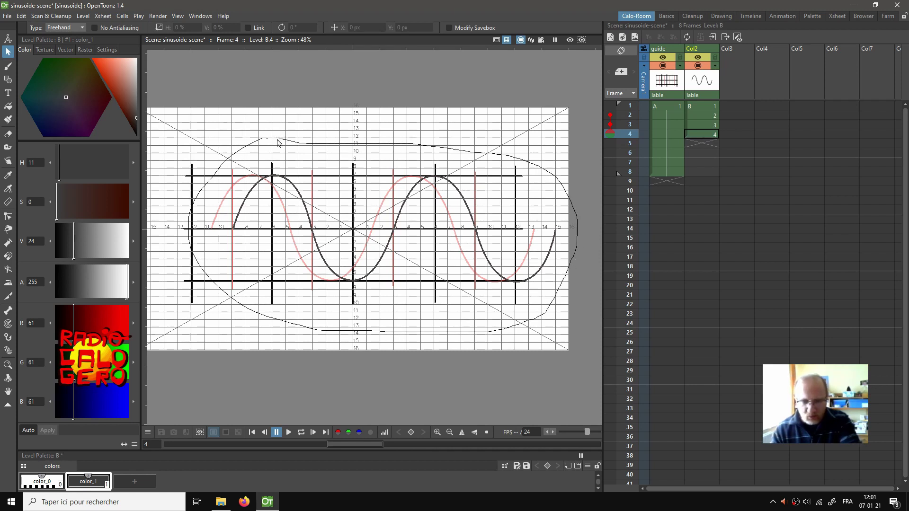
pyautogui.moveTo(278, 143); pyautogui.dragTo(277, 140)
# Step: Nudge the selected frame 4 curve horizontally to the right to an X offset of 198 px
pyautogui.press('Right')
pyautogui.press('Right')
pyautogui.press('Right')
pyautogui.press('Right')
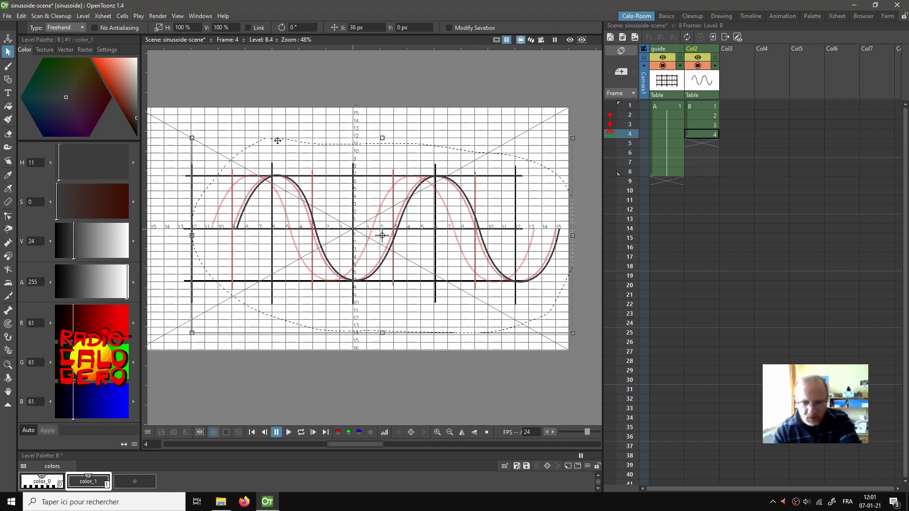
pyautogui.press('Right')
pyautogui.press('Right')
pyautogui.press('Right')
pyautogui.press('Right')
pyautogui.press('Right')
pyautogui.press('Right')
pyautogui.press('Right')
pyautogui.press('Right')
pyautogui.press('Right')
pyautogui.press('Right')
pyautogui.press('Right')
pyautogui.press('Right')
pyautogui.press('Right')
pyautogui.press('Right')
pyautogui.press('Right')
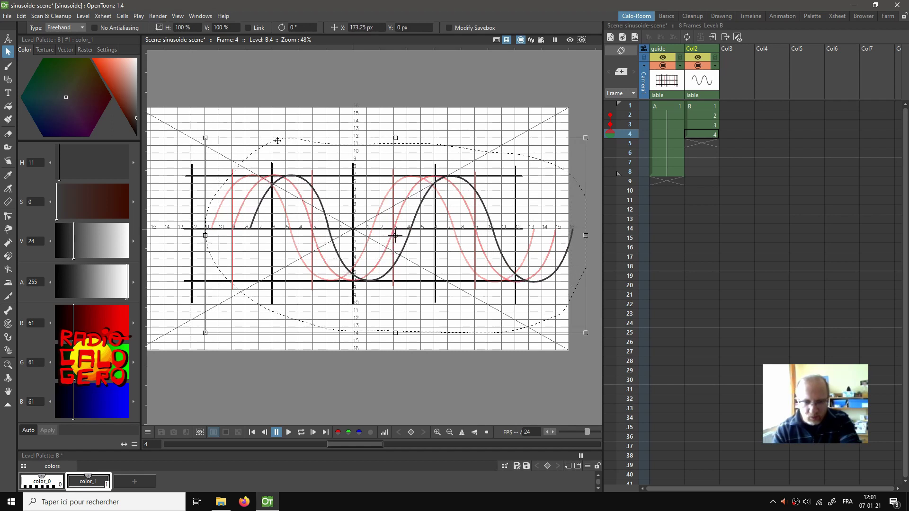
pyautogui.press('Right')
pyautogui.press('Right')
pyautogui.press('Right')
pyautogui.press('Right')
pyautogui.press('Right')
pyautogui.press('Right')
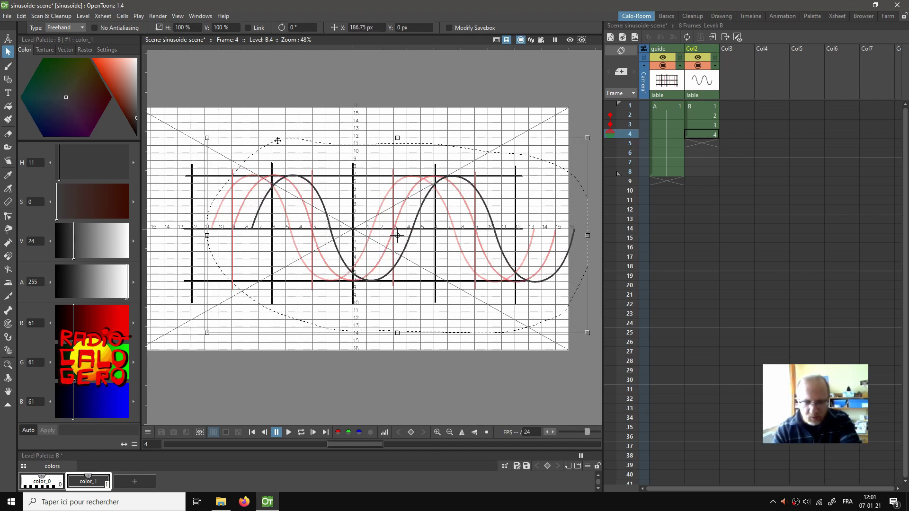
pyautogui.press('Right')
pyautogui.press('Right')
pyautogui.press('Right')
pyautogui.press('Right')
pyautogui.press('Right')
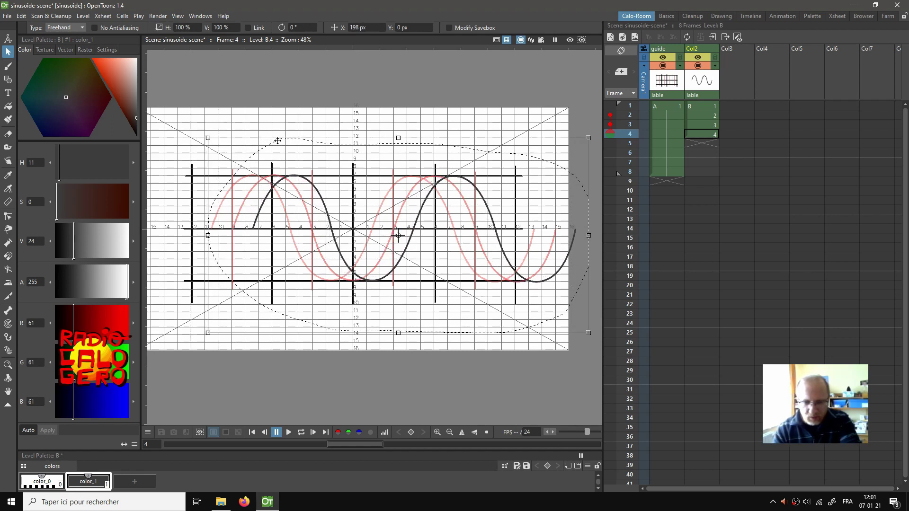
# Step: Duplicate the frame 4 curve into frame 5 of Col2 and enclose the copy in a freehand selection
pyautogui.click(704, 143)
pyautogui.hotkey('ctrl', 'v')
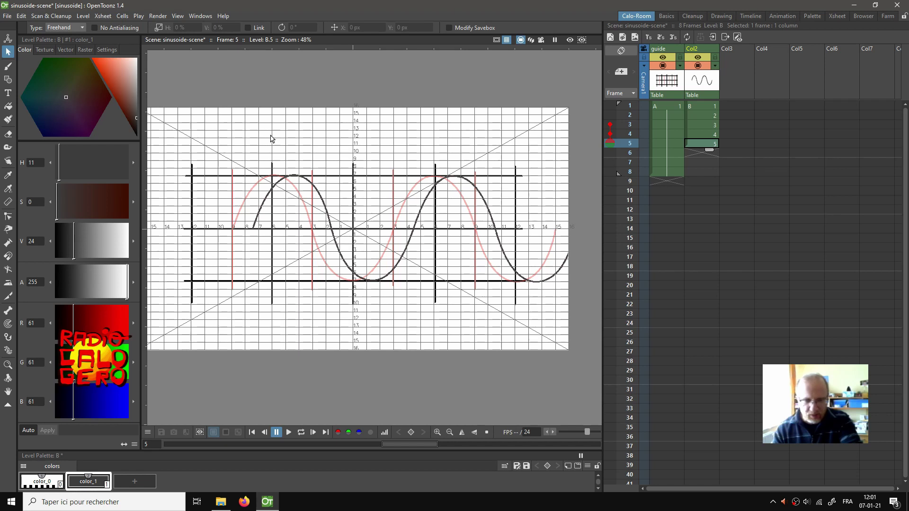
pyautogui.moveTo(271, 137)
pyautogui.mouseDown()
pyautogui.moveTo(234, 210)
pyautogui.moveTo(261, 300)
pyautogui.moveTo(415, 340)
pyautogui.mouseUp()
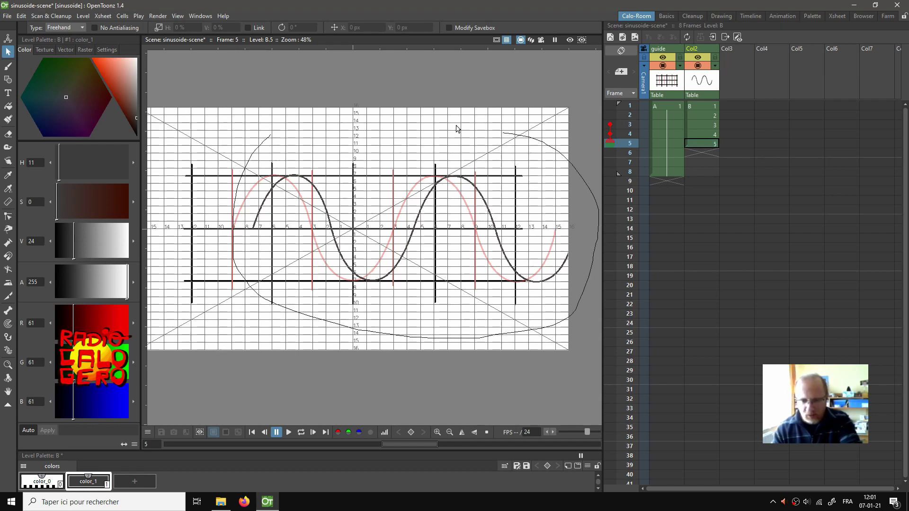
pyautogui.moveTo(456, 129); pyautogui.dragTo(267, 138)
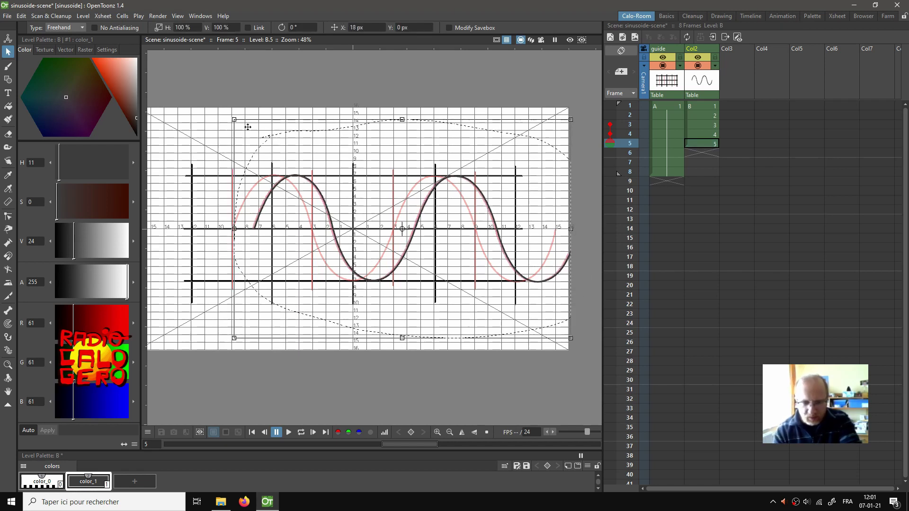
# Step: Shift the selected frame 5 curve right by 207 px so it starts at the second black vertical guide line
pyautogui.press('Right')
pyautogui.press('Right')
pyautogui.press('Right')
pyautogui.press('Right')
pyautogui.press('Right')
pyautogui.press('Right')
pyautogui.press('Right')
pyautogui.press('Right')
pyautogui.press('Right')
pyautogui.press('Right')
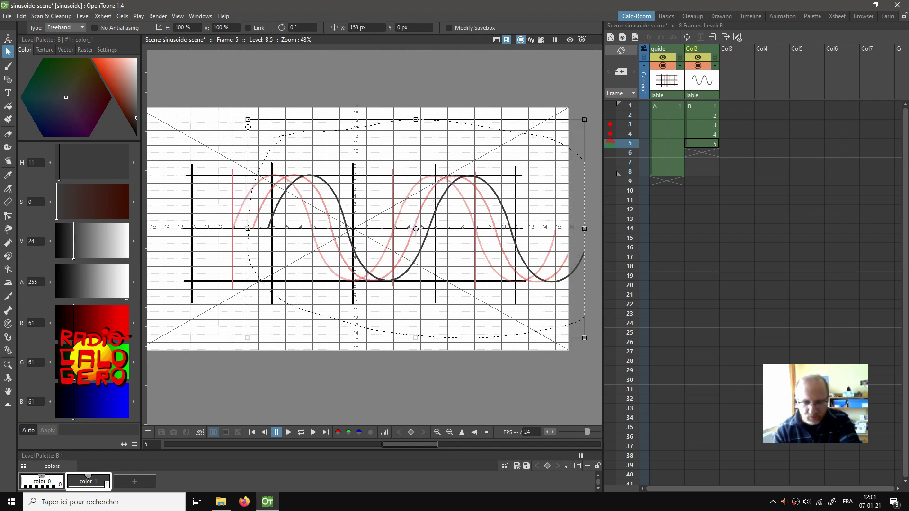
pyautogui.press('Right')
pyautogui.press('Right')
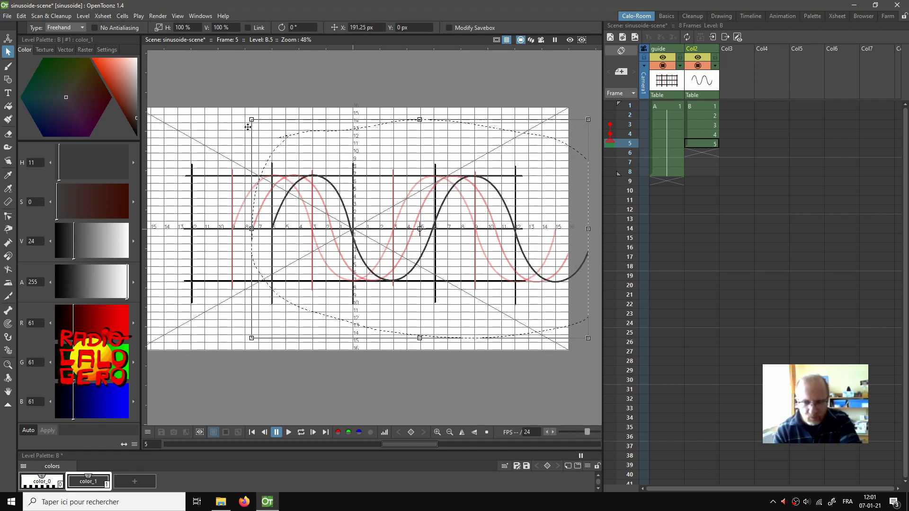
pyautogui.press('Right')
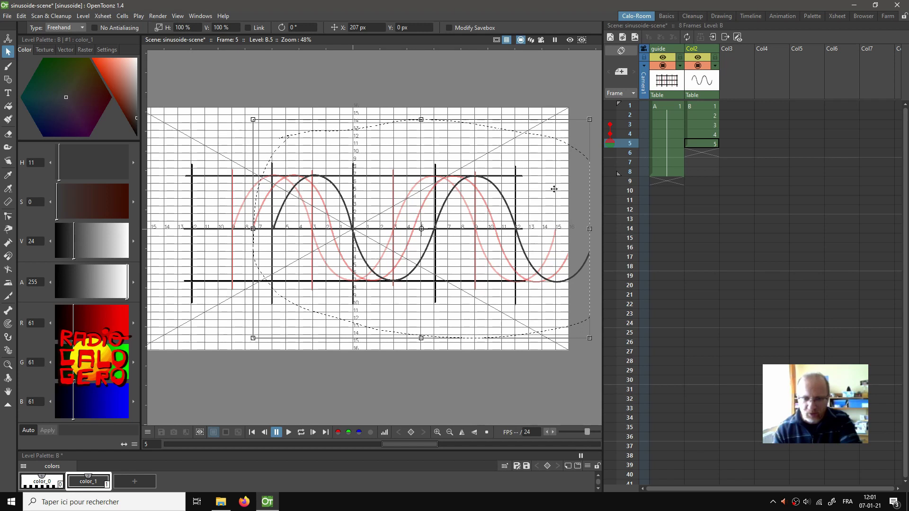
# Step: Duplicate the frame 5 curve into frame 6 of Col2 and enclose the copy in a freehand selection
pyautogui.click(703, 153)
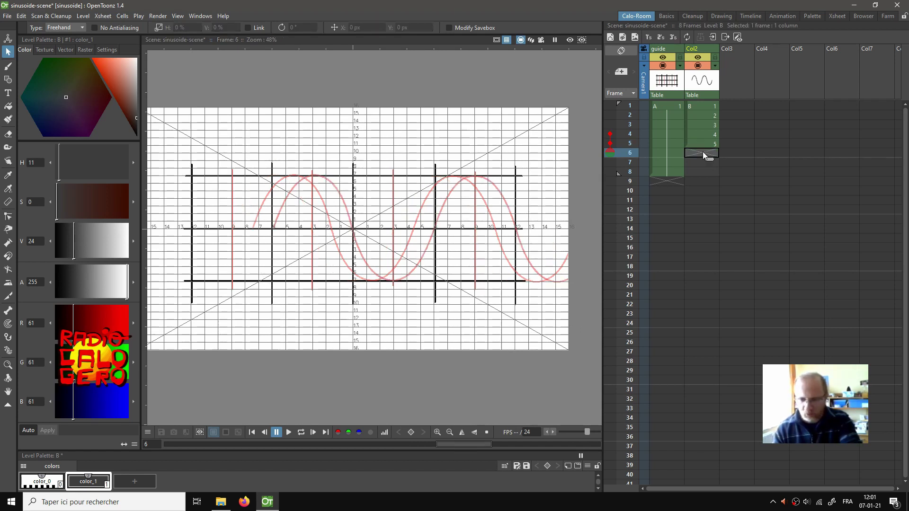
pyautogui.press('d')
pyautogui.moveTo(295, 142); pyautogui.dragTo(254, 231)
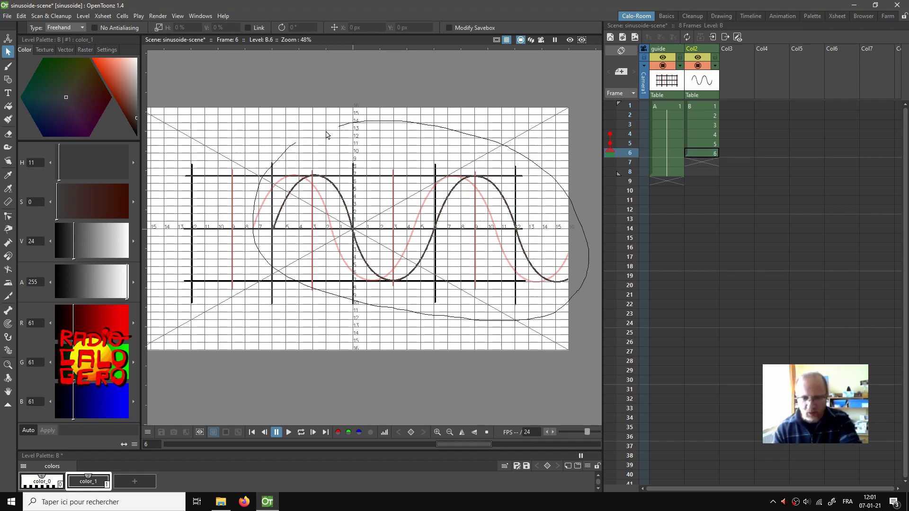
pyautogui.moveTo(326, 135); pyautogui.dragTo(290, 142)
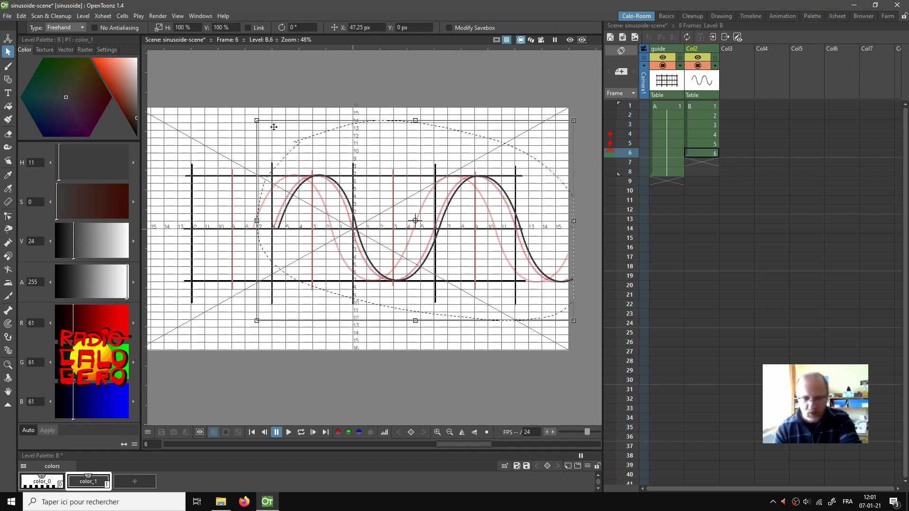
# Step: Nudge the selected frame 6 curve horizontally to the right to an X offset of 193.5 px
pyautogui.press('Right')
pyautogui.press('Right')
pyautogui.press('Right')
pyautogui.press('Right')
pyautogui.press('Right')
pyautogui.press('Right')
pyautogui.press('Right')
pyautogui.press('Right')
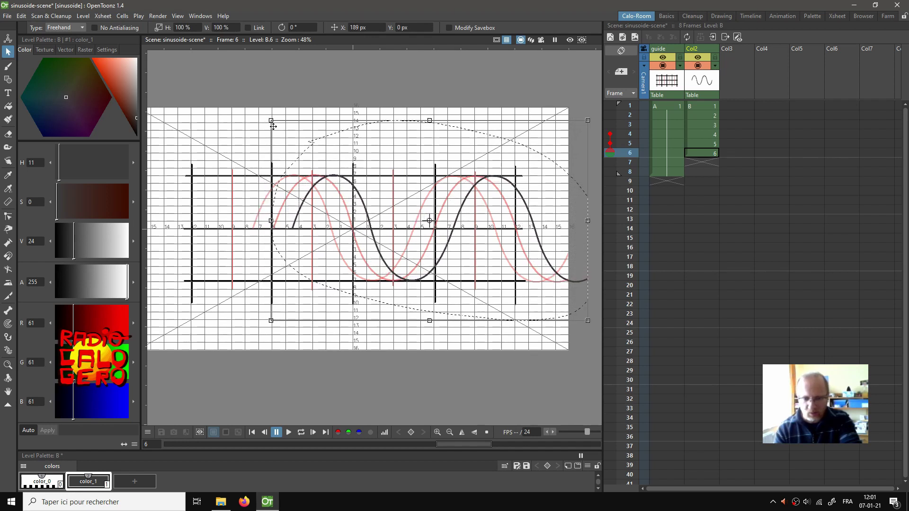
pyautogui.press('Right')
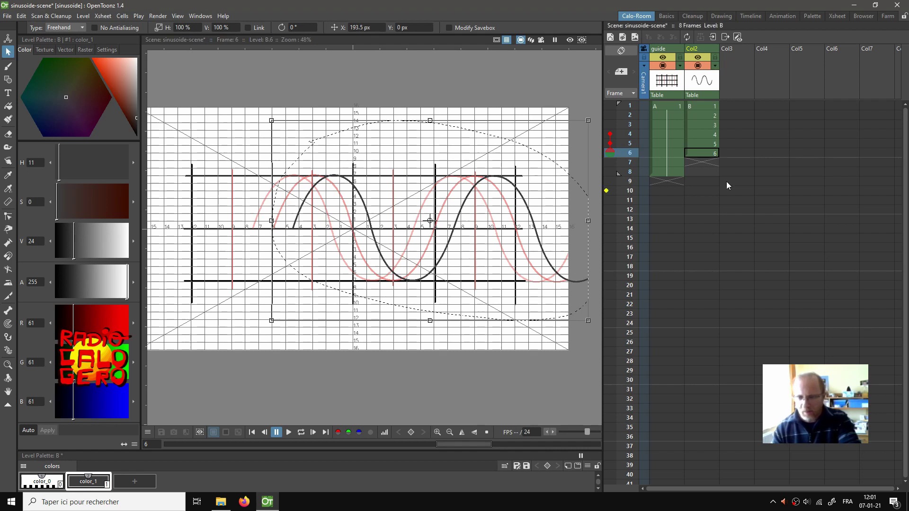
# Step: Duplicate the frame 6 curve into frame 7 of Col2 and enclose the copy in a freehand selection
pyautogui.click(703, 162)
pyautogui.hotkey('ctrl', 'v')
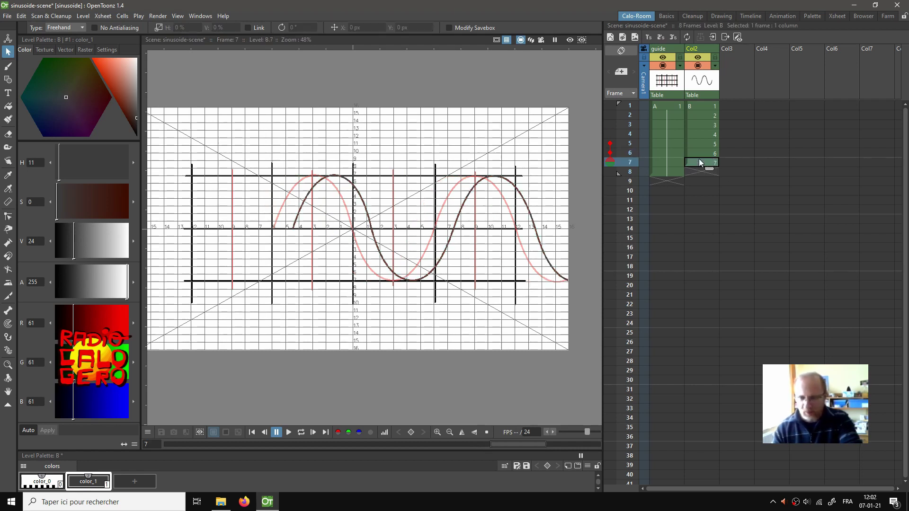
pyautogui.moveTo(326, 142); pyautogui.dragTo(263, 225)
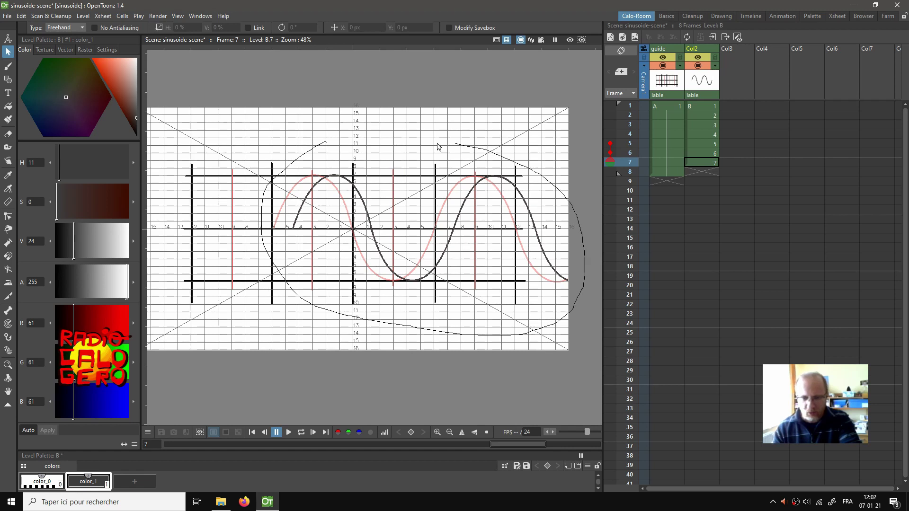
pyautogui.moveTo(320, 140); pyautogui.dragTo(324, 138)
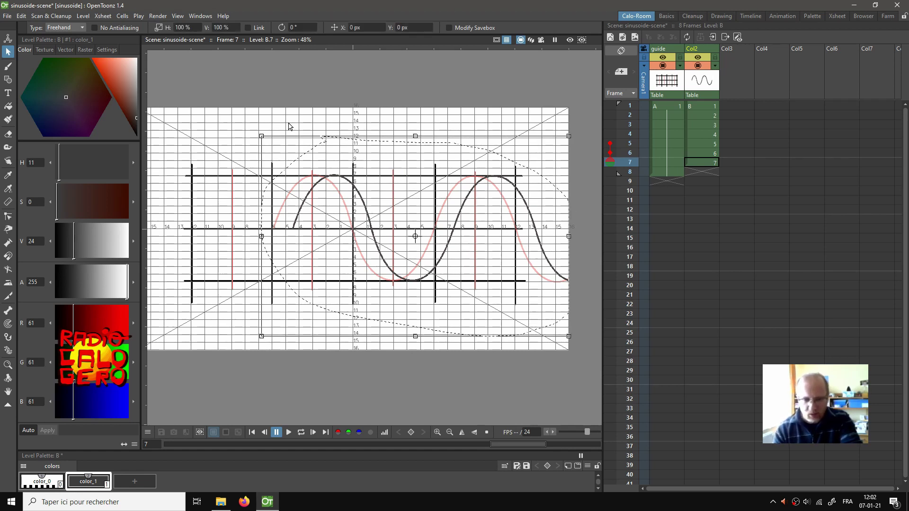
# Step: Shift the selected frame 7 curve right by 209.25 px so it starts at the second red guide line
pyautogui.press('Right')
pyautogui.press('Right')
pyautogui.press('Right')
pyautogui.press('Right')
pyautogui.press('Right')
pyautogui.press('Right')
pyautogui.press('Right')
pyautogui.press('Right')
pyautogui.press('Right')
pyautogui.press('Right')
pyautogui.press('Right')
pyautogui.press('Right')
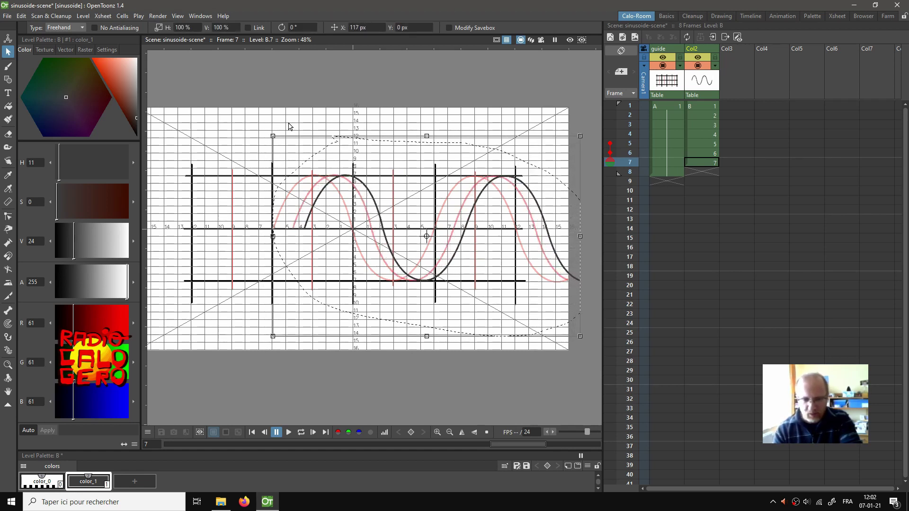
pyautogui.press('Right')
pyautogui.press('Right')
pyautogui.press('Right')
pyautogui.press('Right')
pyautogui.press('Right')
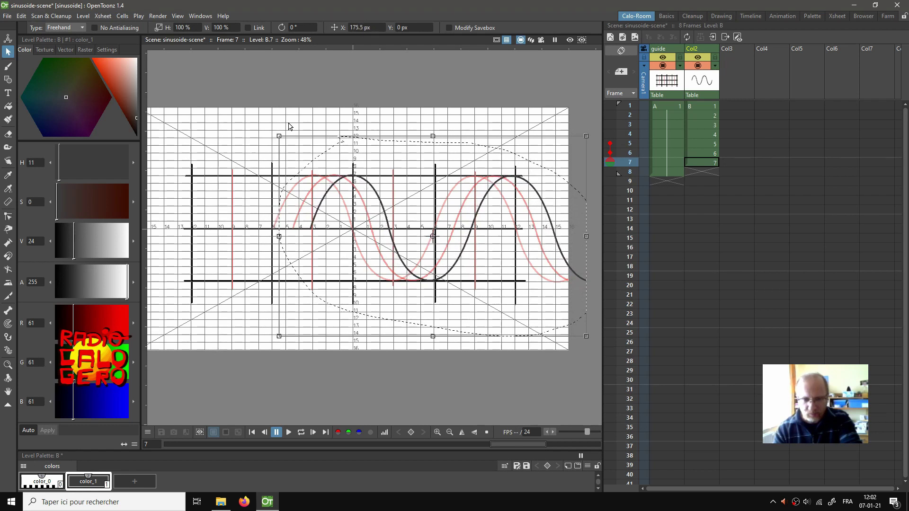
pyautogui.press('Right')
pyautogui.press('Right')
pyautogui.press('Right')
pyautogui.press('Right')
pyautogui.press('Right')
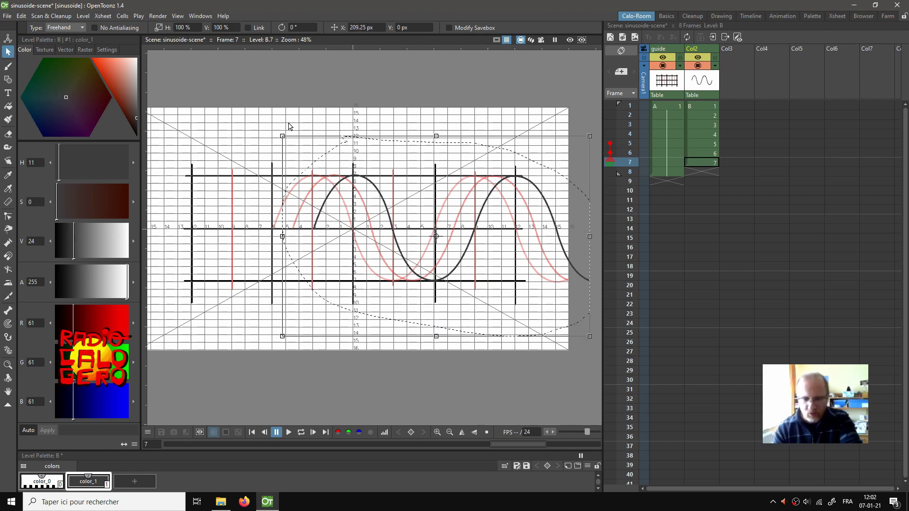
# Step: Duplicate the frame 7 curve into frame 8 of Col2 and enclose the copy in a freehand selection
pyautogui.click(691, 172)
pyautogui.hotkey('ctrl', 'v')
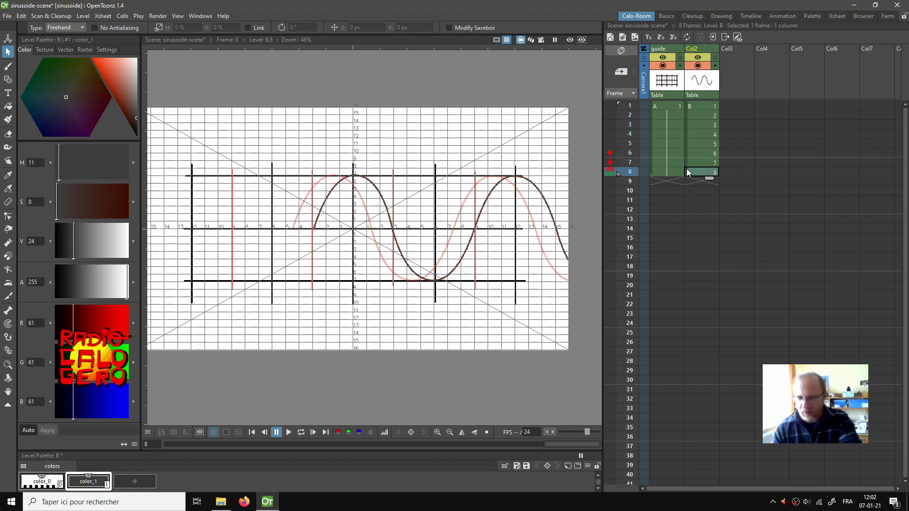
pyautogui.moveTo(359, 141)
pyautogui.mouseDown()
pyautogui.moveTo(345, 296)
pyautogui.moveTo(470, 317)
pyautogui.moveTo(574, 308)
pyautogui.mouseUp()
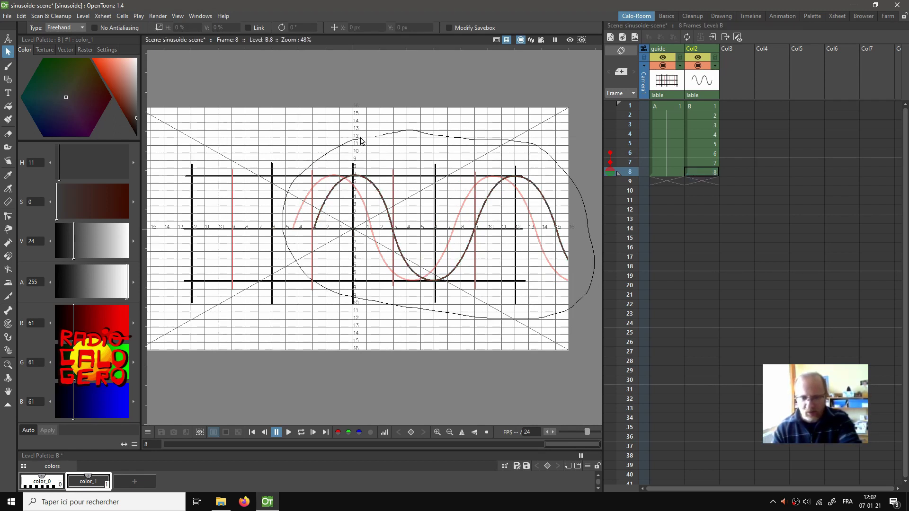
pyautogui.moveTo(361, 141); pyautogui.dragTo(355, 136)
# Step: Shift the selected frame 8 curve right by 393.75 px so it starts at the central vertical line, and deselect it
pyautogui.press('Right')
pyautogui.press('Right')
pyautogui.press('Right')
pyautogui.press('Right')
pyautogui.press('Right')
pyautogui.press('Right')
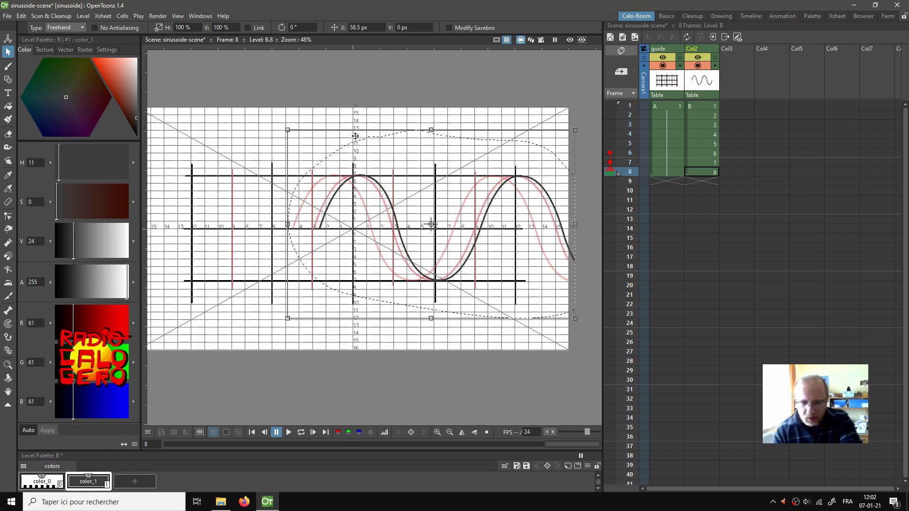
pyautogui.press('Right')
pyautogui.press('Right')
pyautogui.press('Right')
pyautogui.press('Right')
pyautogui.press('Right')
pyautogui.press('Right')
pyautogui.press('Right')
pyautogui.press('Right')
pyautogui.press('Right')
pyautogui.press('Right')
pyautogui.press('Right')
pyautogui.press('Right')
pyautogui.press('Right')
pyautogui.press('Right')
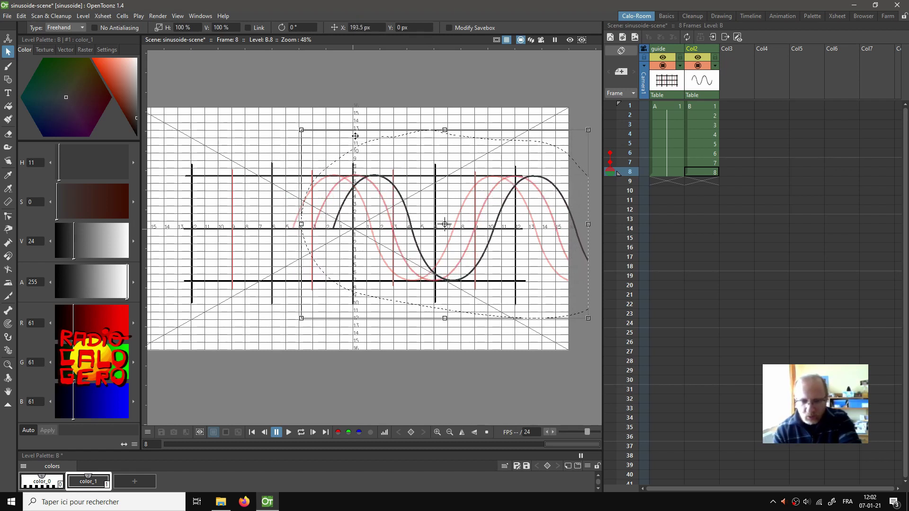
pyautogui.press('Right')
pyautogui.press('Right')
pyautogui.press('Right')
pyautogui.press('Right')
pyautogui.press('Right')
pyautogui.press('Right')
pyautogui.press('Right')
pyautogui.press('Right')
pyautogui.press('Right')
pyautogui.press('Right')
pyautogui.press('Right')
pyautogui.press('Right')
pyautogui.press('Right')
pyautogui.press('Right')
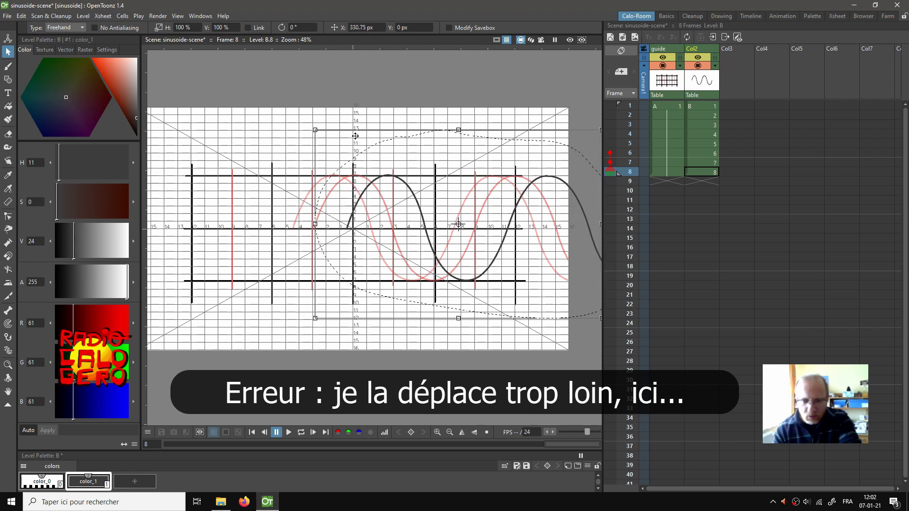
pyautogui.press('Right')
pyautogui.press('Right')
pyautogui.press('Right')
pyautogui.press('Right')
pyautogui.press('Right')
pyautogui.press('Right')
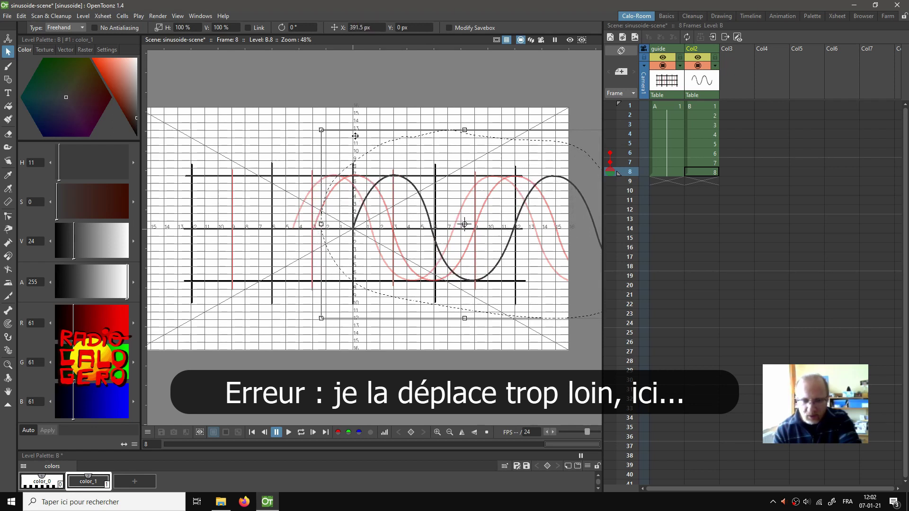
pyautogui.press('Right')
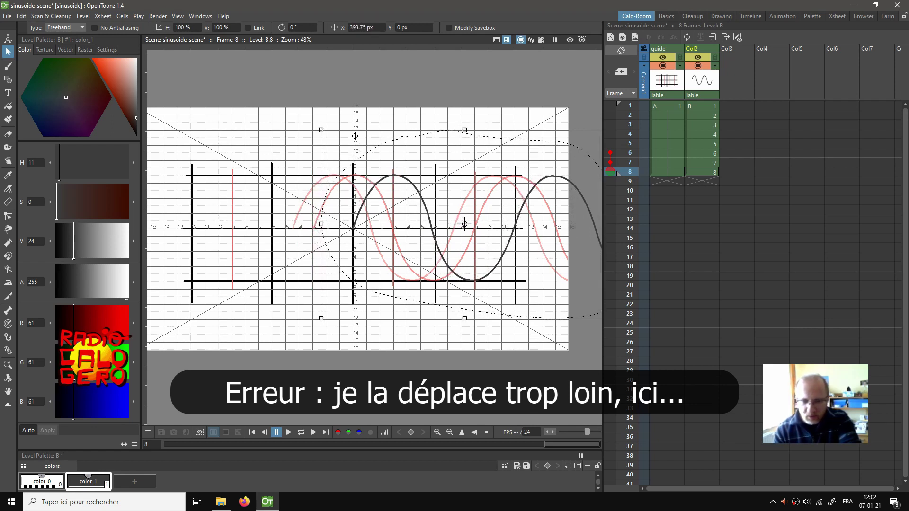
pyautogui.click(487, 87)
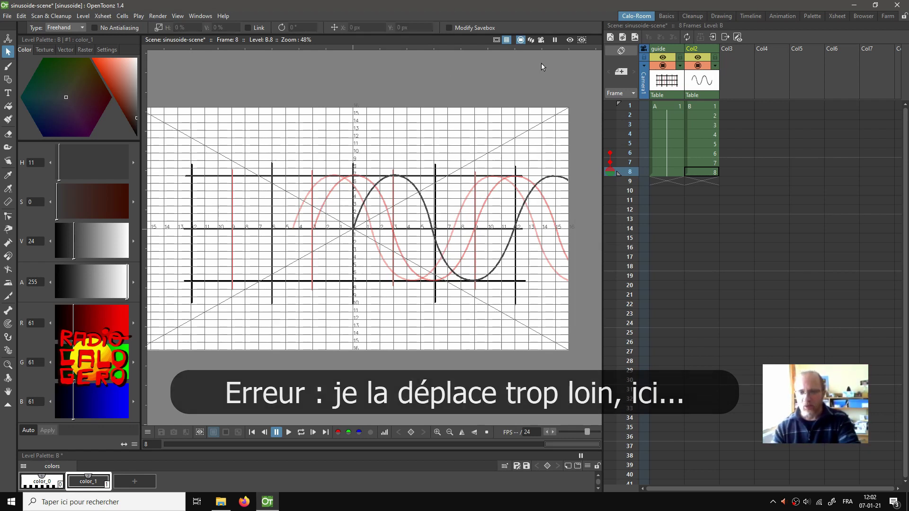
# Step: Remove the onion skin markers of the two frames before frame 8 and play the animation in a loop
pyautogui.click(611, 153)
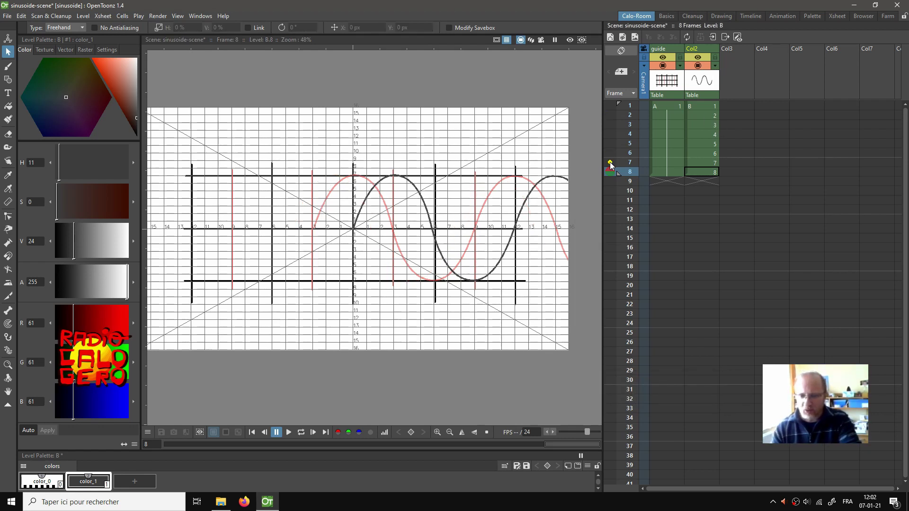
pyautogui.click(610, 164)
pyautogui.click(700, 106)
pyautogui.press('p')
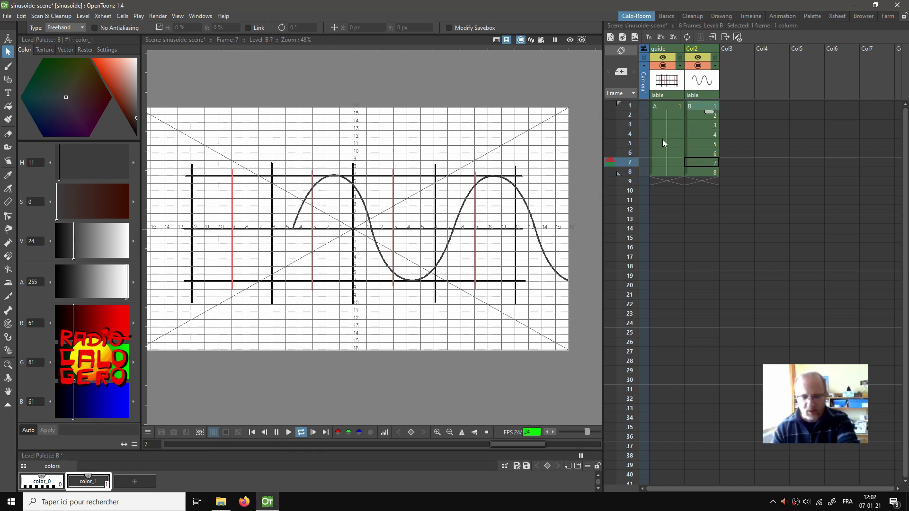
# Step: Set the playback rate to 12 FPS and preview the looping wave animation at that speed
pyautogui.press('p')
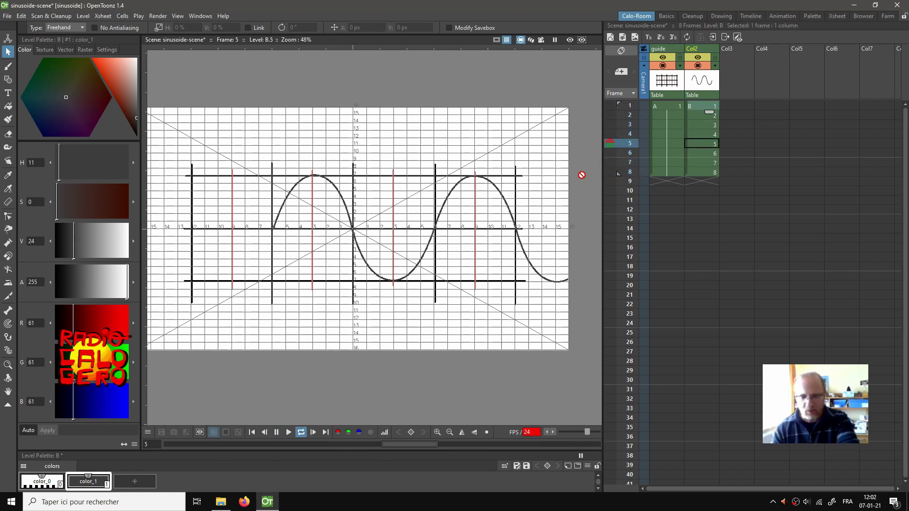
pyautogui.press('p')
pyautogui.press('p')
pyautogui.click(705, 107)
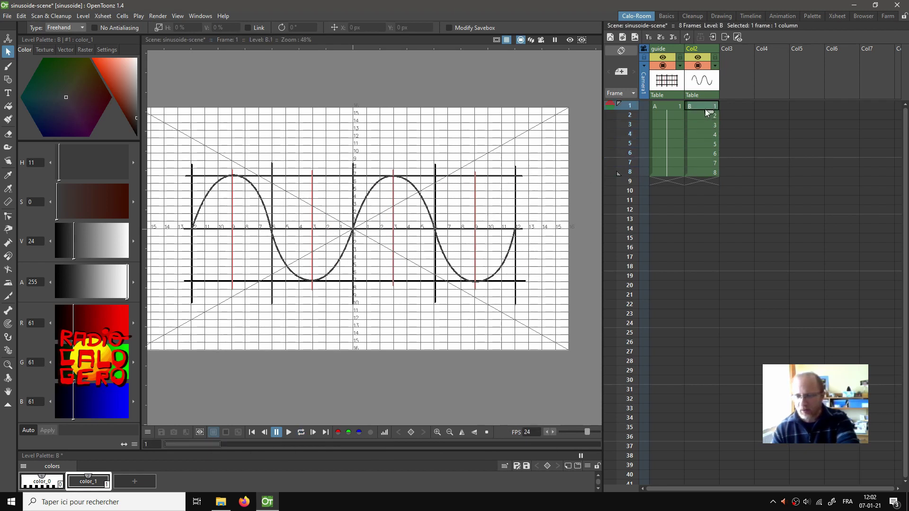
pyautogui.click(698, 173)
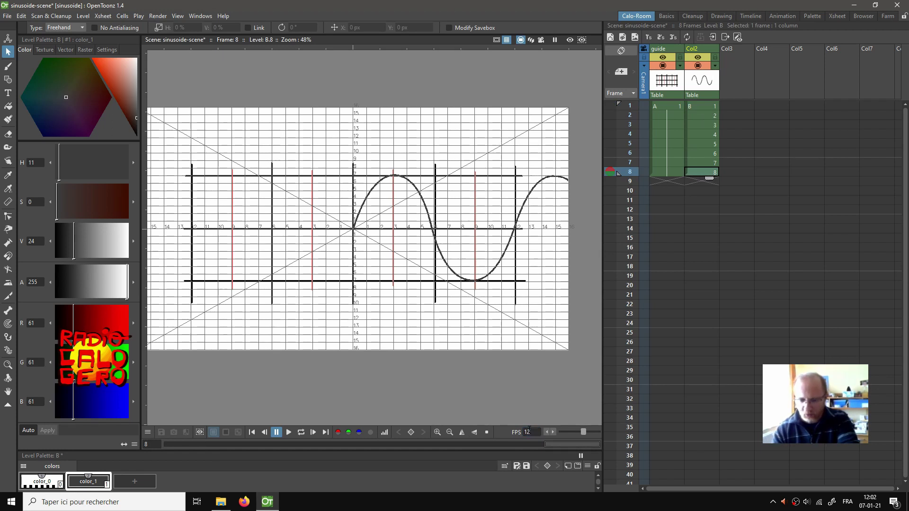
pyautogui.press('l')
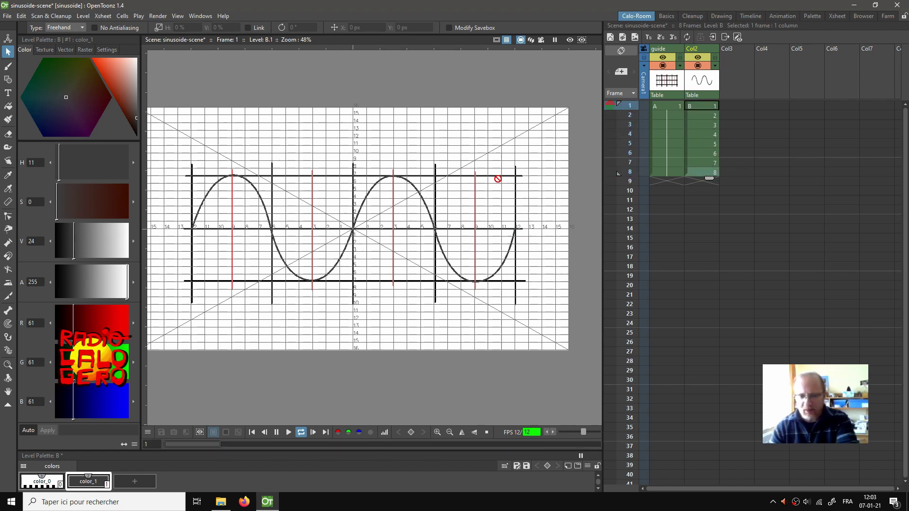
pyautogui.press('l')
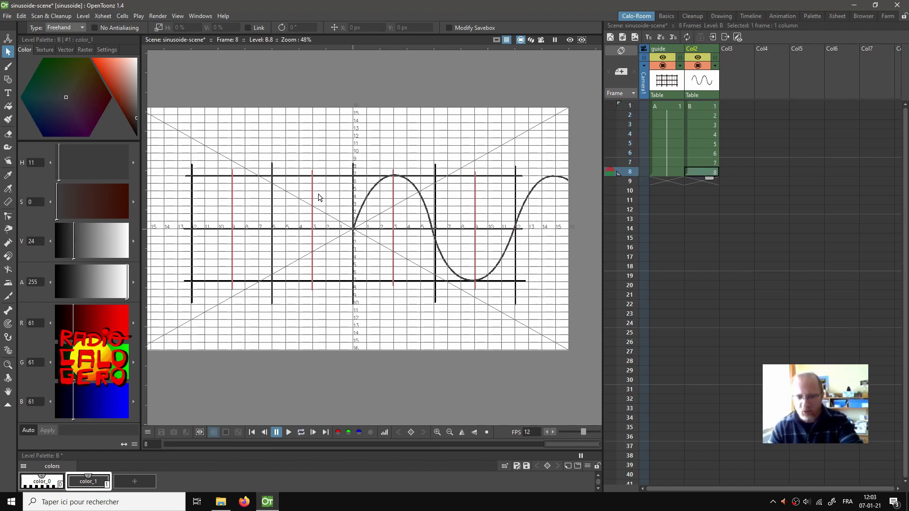
# Step: Compare the first and last curves of Col2 by stepping from frame 1 to frame 7 and back
pyautogui.click(703, 106)
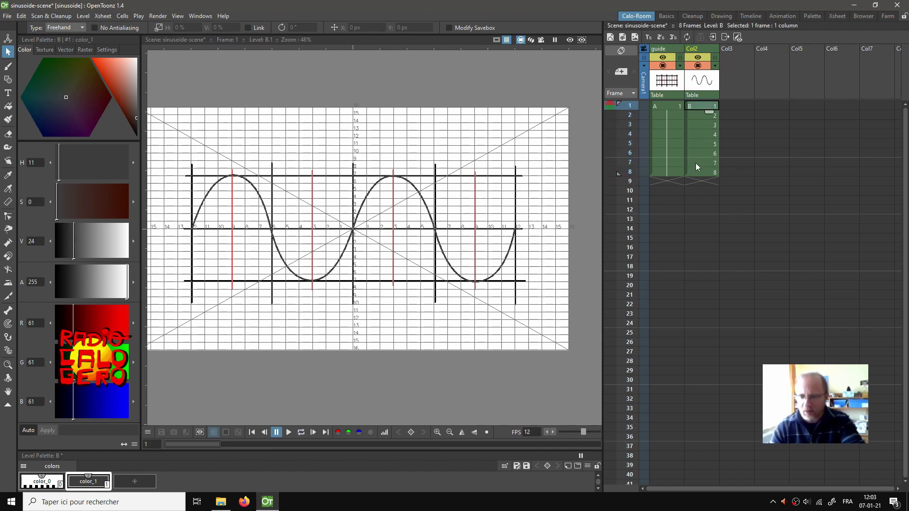
pyautogui.click(697, 167)
pyautogui.click(696, 105)
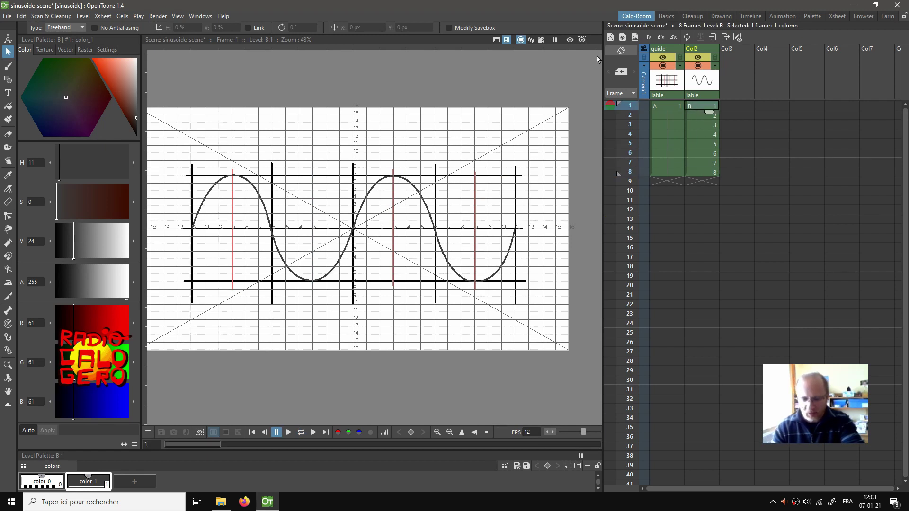
pyautogui.press('Down')
pyautogui.press('Down')
pyautogui.press('Down')
pyautogui.press('Down')
pyautogui.press('Down')
pyautogui.press('Down')
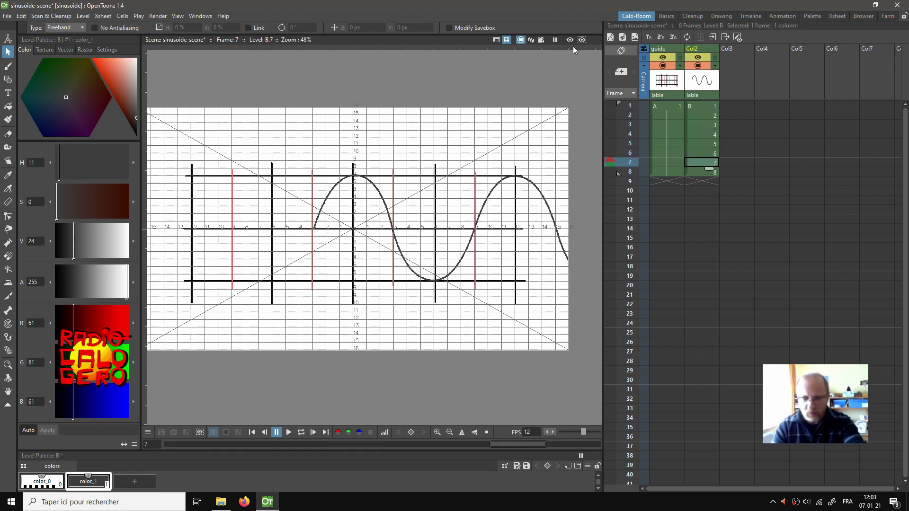
pyautogui.press('Up')
pyautogui.press('Up')
pyautogui.press('Up')
pyautogui.press('Up')
pyautogui.press('Up')
pyautogui.press('Up')
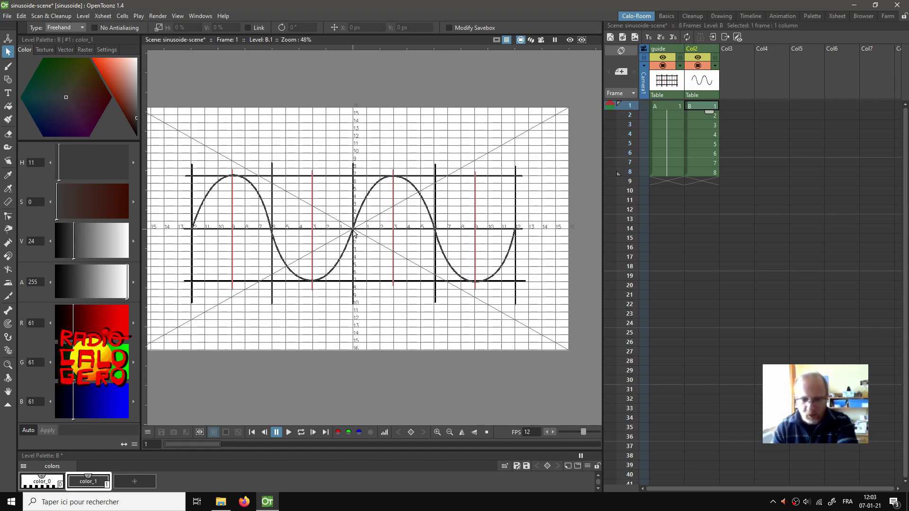
# Step: Step through frames 1 to 8 of Col2, following the curve's central crossing point along the horizontal guide
pyautogui.press('Down')
pyautogui.press('Down')
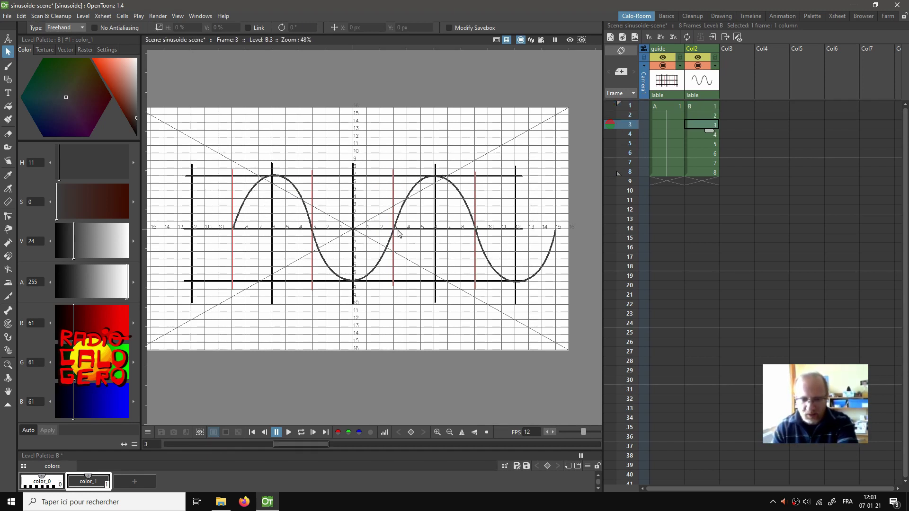
pyautogui.press('Down')
pyautogui.press('Down')
pyautogui.press('Down')
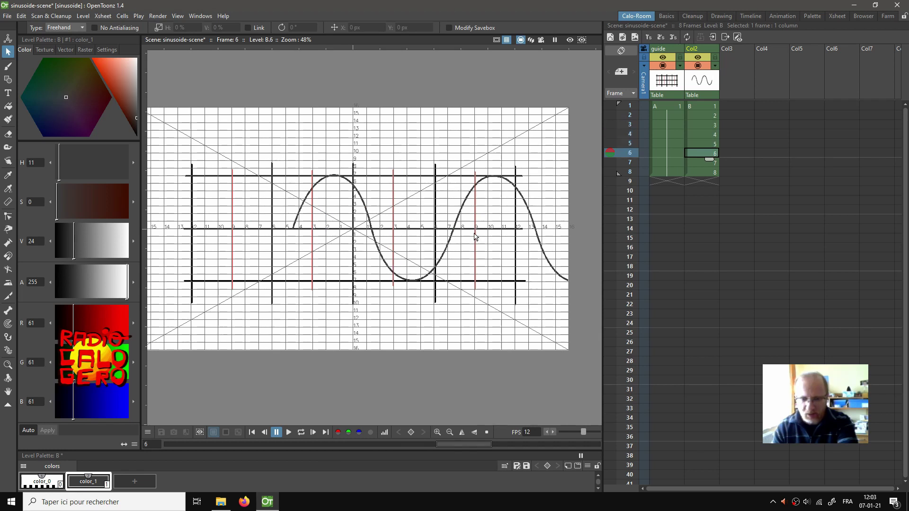
pyautogui.press('Down')
pyautogui.press('Down')
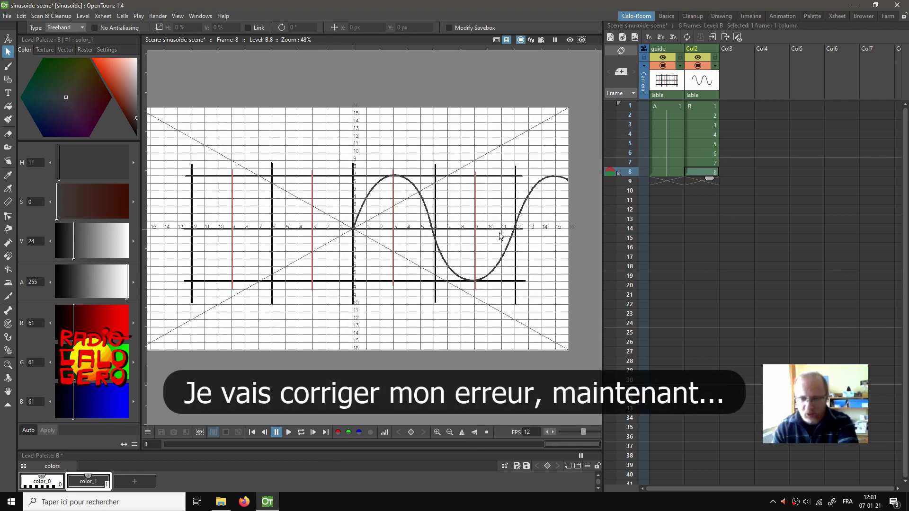
# Step: Go back to the early frames of Col2 and step forward to frame 8, checking the curve's spacing
pyautogui.press('Up')
pyautogui.press('Up')
pyautogui.press('Up')
pyautogui.press('Up')
pyautogui.press('Up')
pyautogui.press('Up')
pyautogui.press('Up')
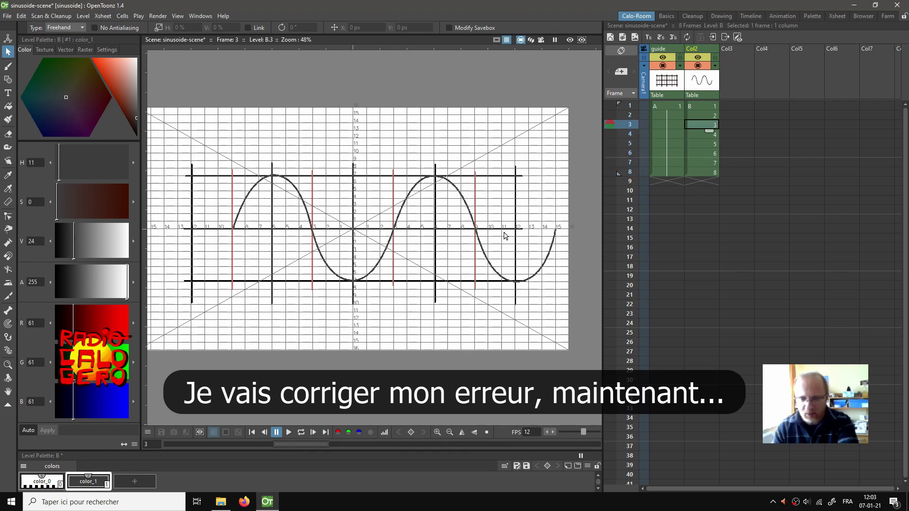
pyautogui.press('Down')
pyautogui.press('Down')
pyautogui.press('Down')
pyautogui.press('Down')
pyautogui.press('Down')
pyautogui.press('Down')
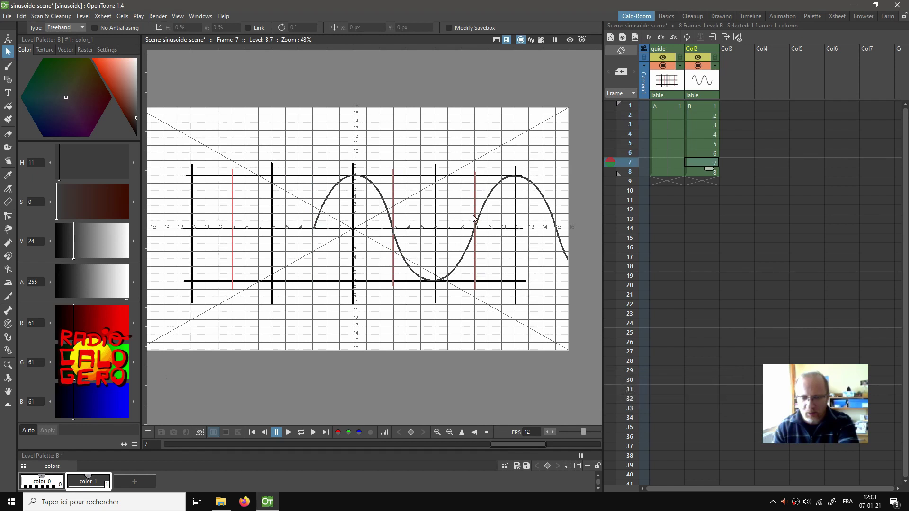
pyautogui.press('Down')
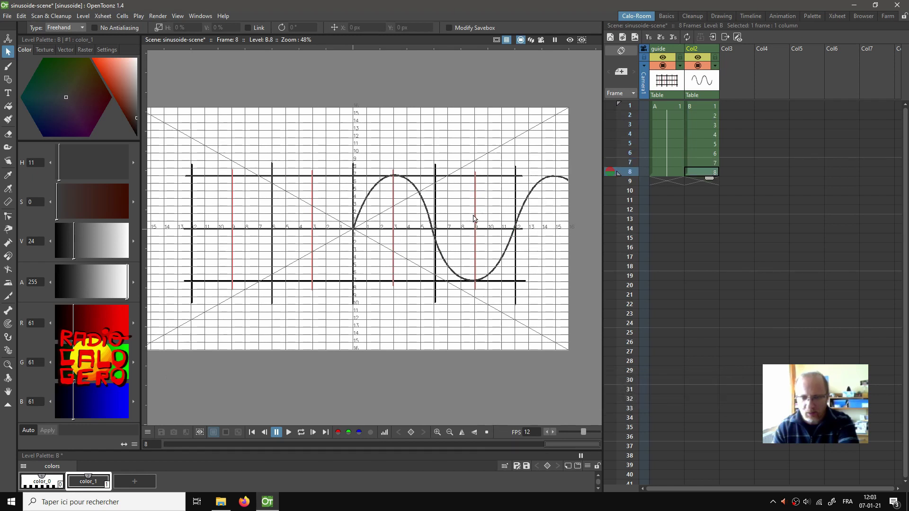
# Step: Alternate between frames 7 and 8 of Col2 to compare how far the curve moves, ending on frame 8
pyautogui.press('Up')
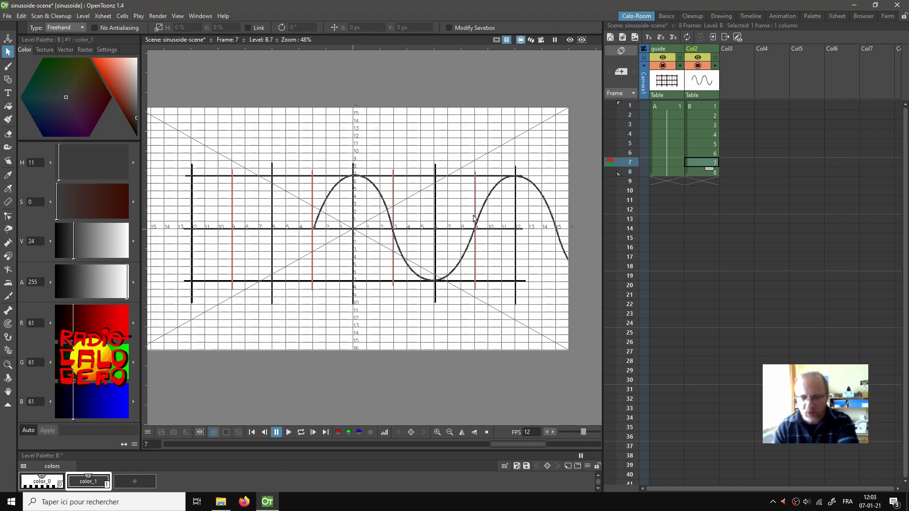
pyautogui.press('Down')
pyautogui.press('Up')
pyautogui.press('Down')
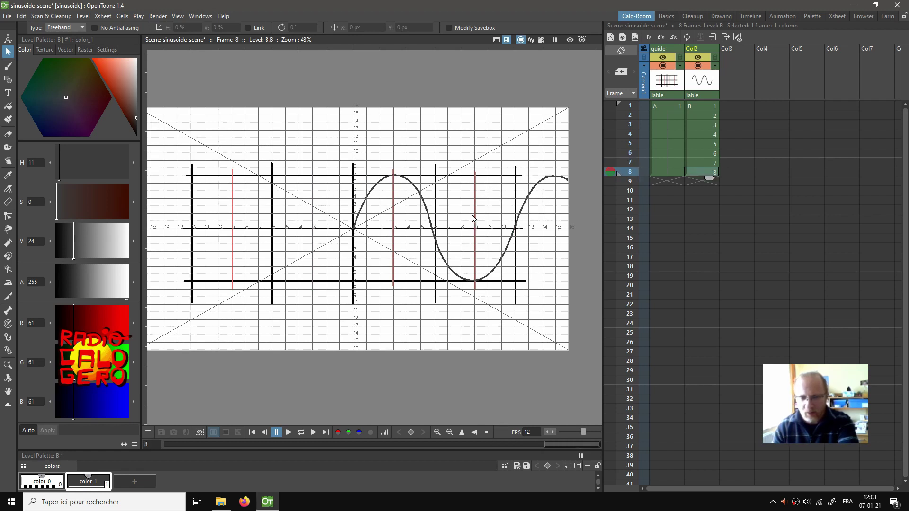
pyautogui.press('Up')
pyautogui.press('Down')
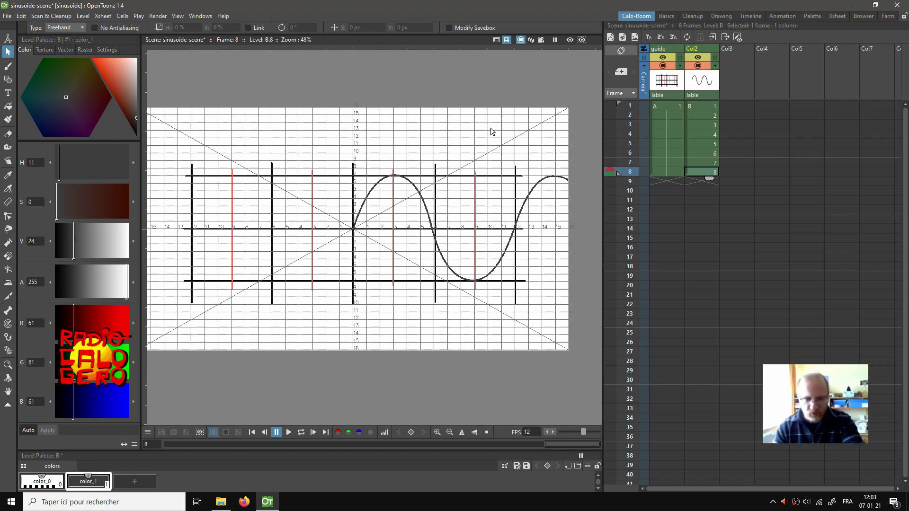
# Step: Enclose the frame 8 curve in a freehand selection and shift it left by 186.75 px
pyautogui.moveTo(435, 130); pyautogui.dragTo(341, 188)
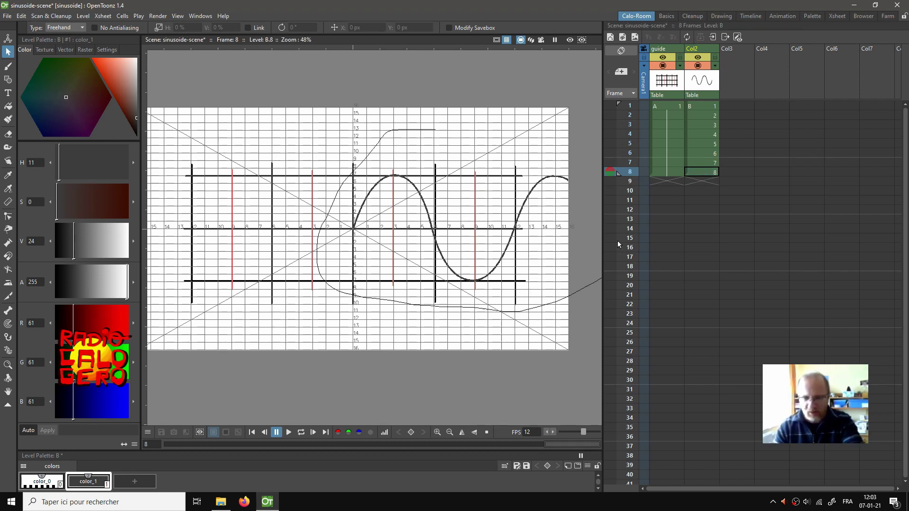
pyautogui.moveTo(429, 134); pyautogui.dragTo(426, 134)
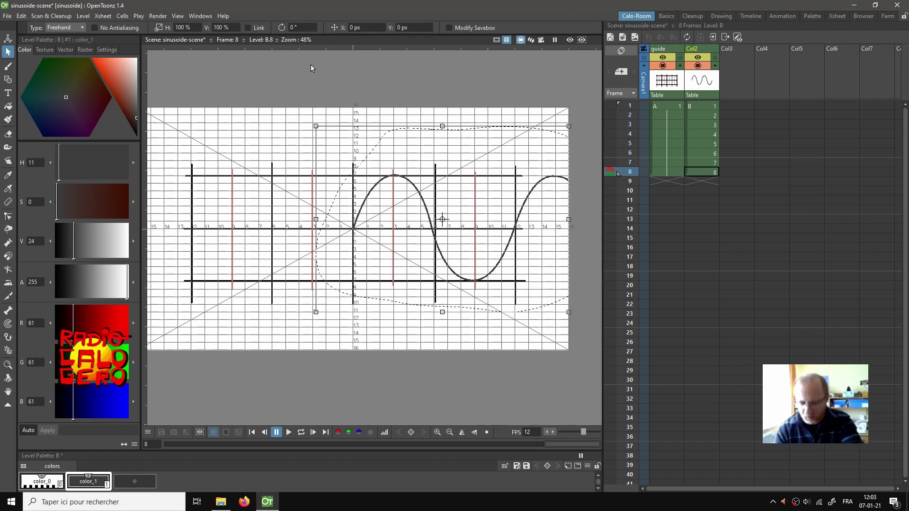
pyautogui.press('Left')
pyautogui.press('Left')
pyautogui.press('Left')
pyautogui.press('Left')
pyautogui.press('Left')
pyautogui.press('Left')
pyautogui.press('Left')
pyautogui.press('Left')
pyautogui.press('Left')
pyautogui.press('Left')
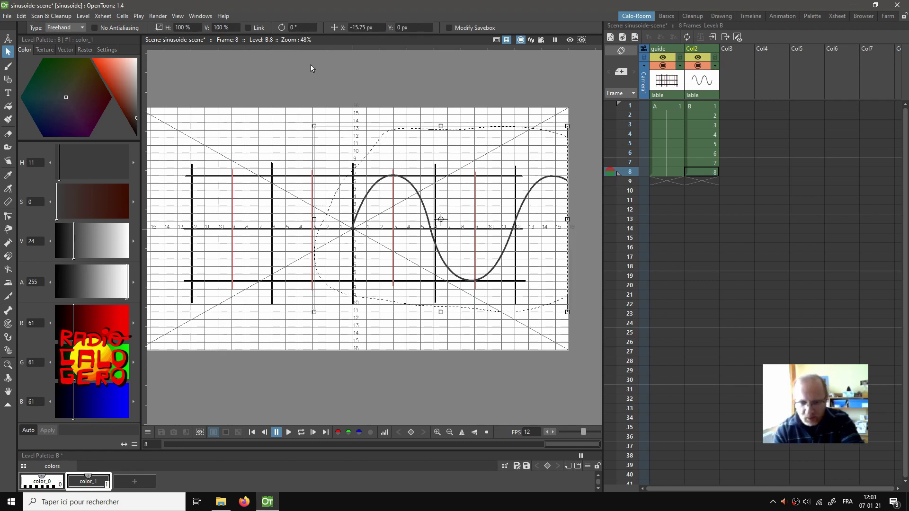
pyautogui.press('Left')
pyautogui.press('Left')
pyautogui.press('Left')
pyautogui.press('Left')
pyautogui.press('Left')
pyautogui.press('Left')
pyautogui.press('Left')
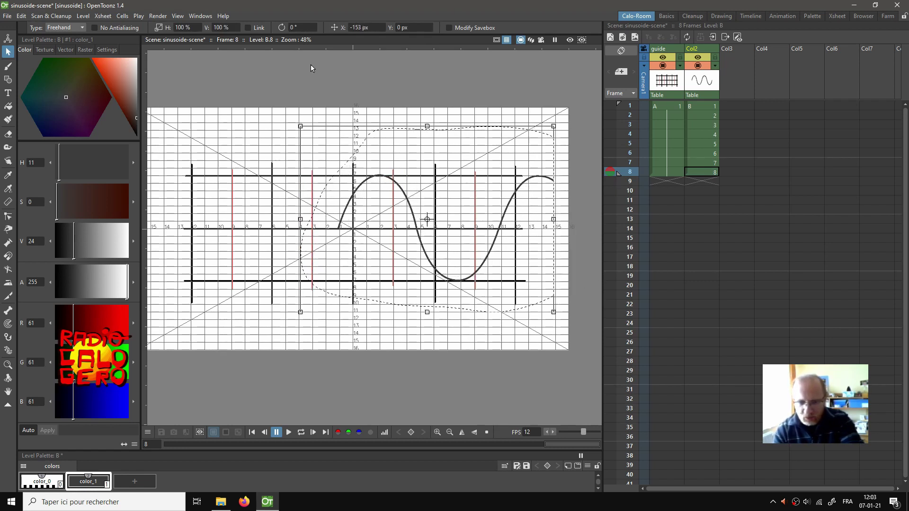
pyautogui.press('Left')
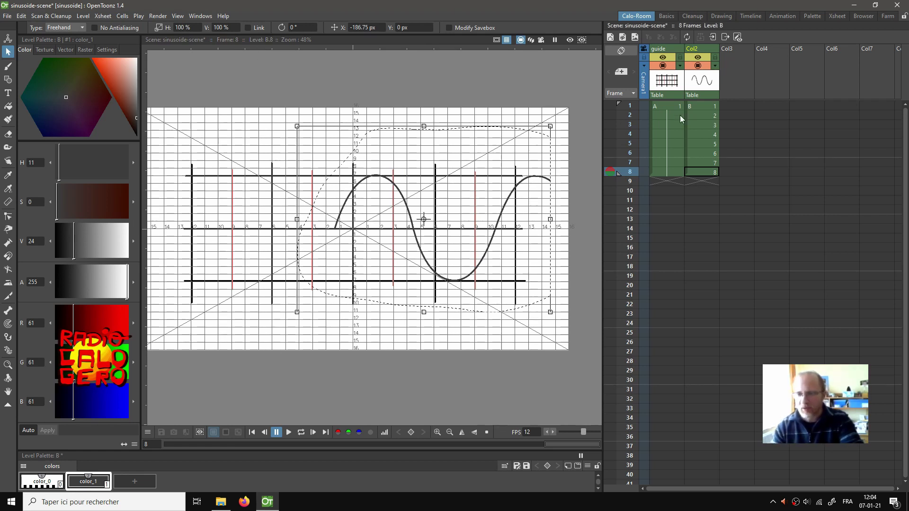
# Step: Play the corrected animation in a loop from frame 1 of Col2, and stop it back on frame 1
pyautogui.click(701, 106)
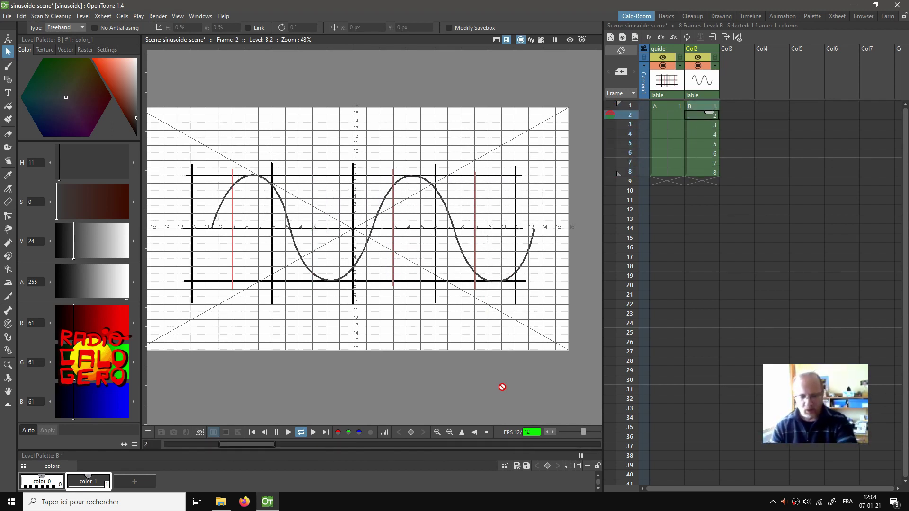
pyautogui.press('p')
pyautogui.click(695, 110)
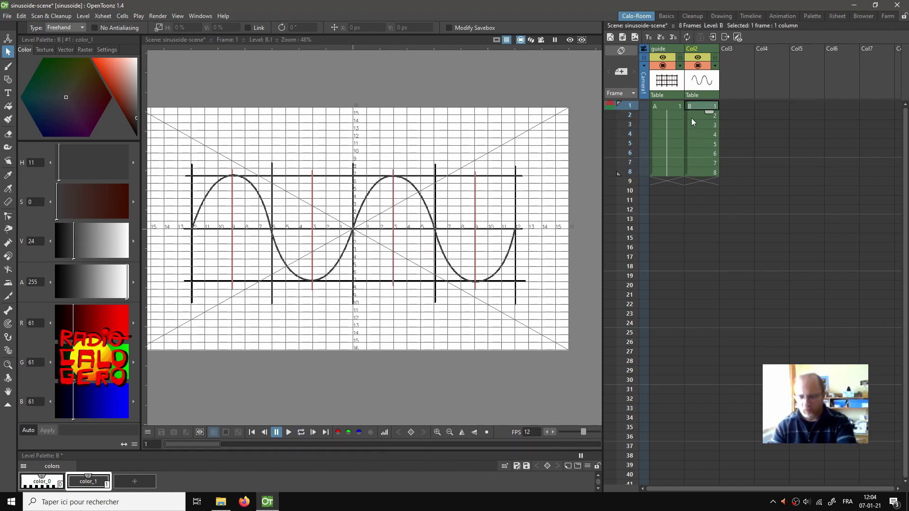
# Step: Step through Col2 from frame 1 to frame 8 to verify the even progression of the corrected wave
pyautogui.click(700, 116)
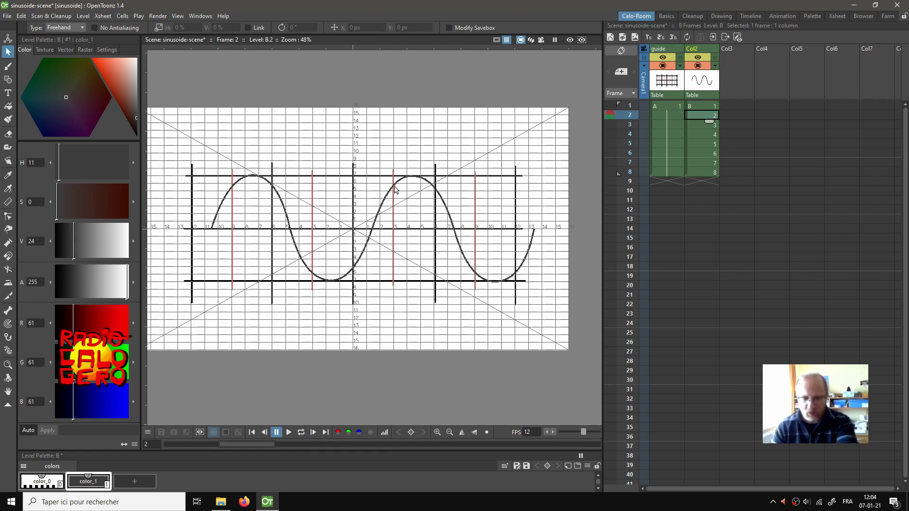
pyautogui.press('Up')
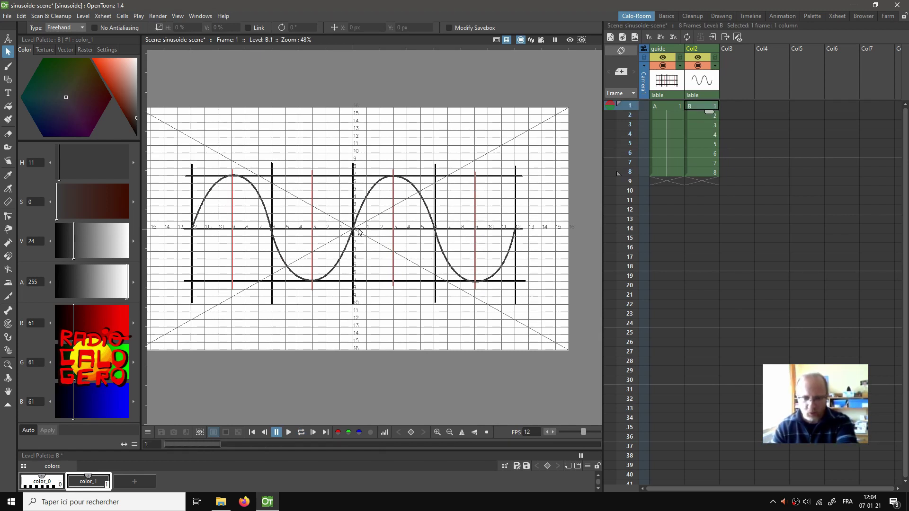
pyautogui.press('Down')
pyautogui.press('Down')
pyautogui.press('Down')
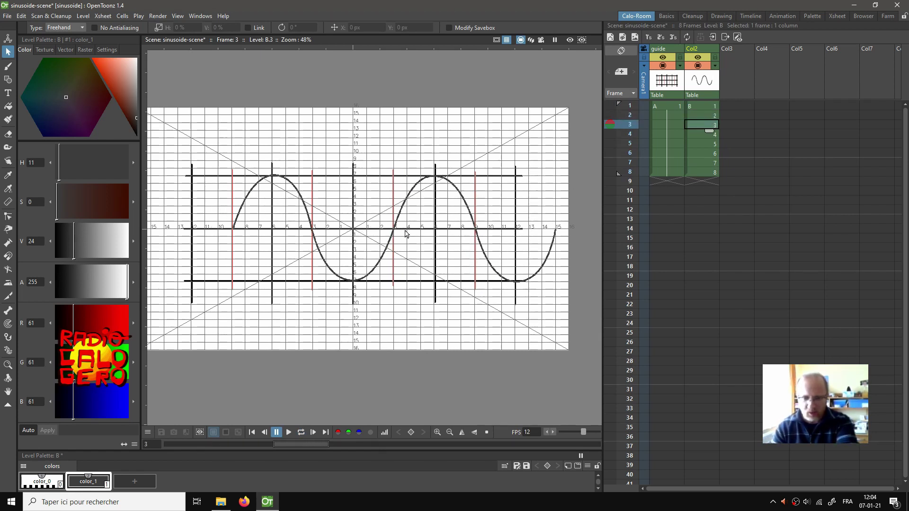
pyautogui.press('Down')
pyautogui.press('Down')
pyautogui.press('Down')
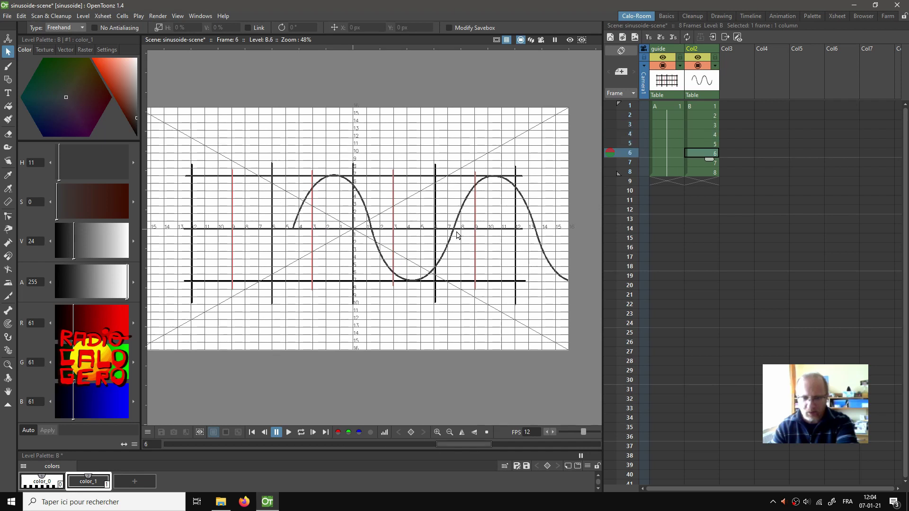
pyautogui.press('Down')
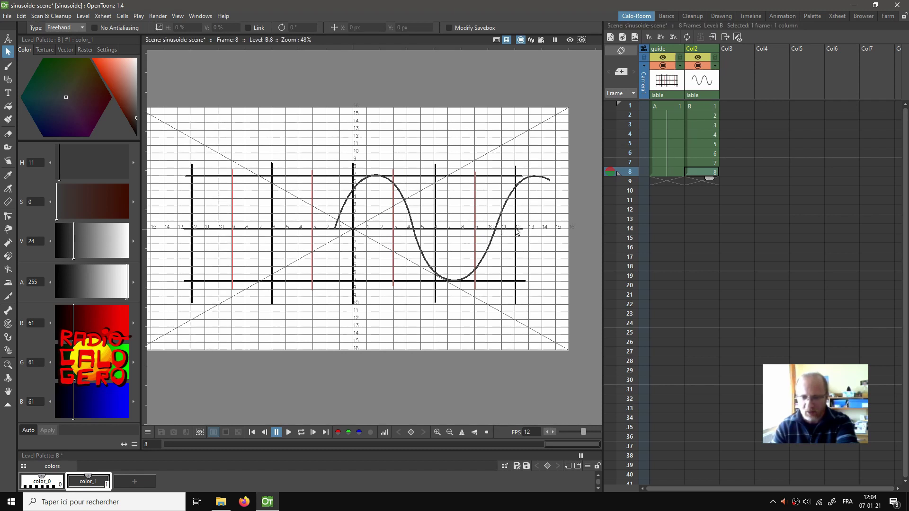
# Step: Replay the wave animation in a loop, then return to frame 1 of Col2
pyautogui.click(702, 111)
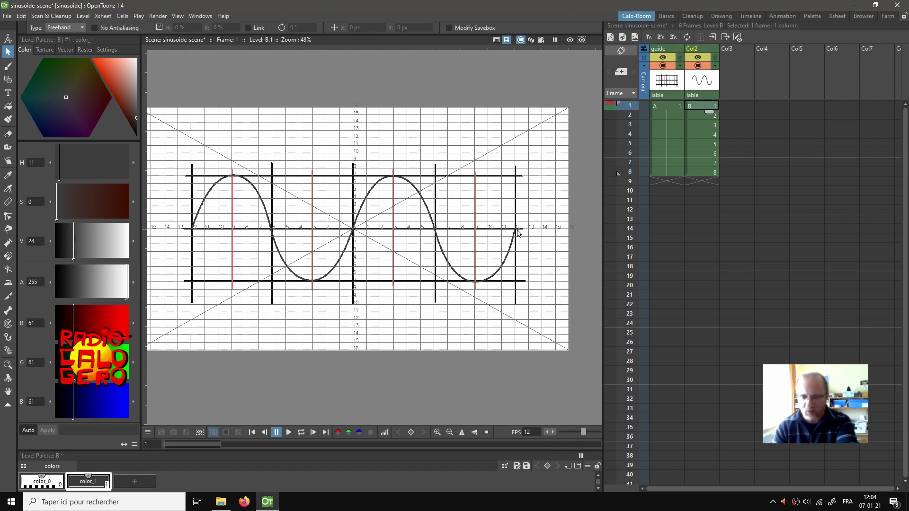
pyautogui.press('Down')
pyautogui.press('l')
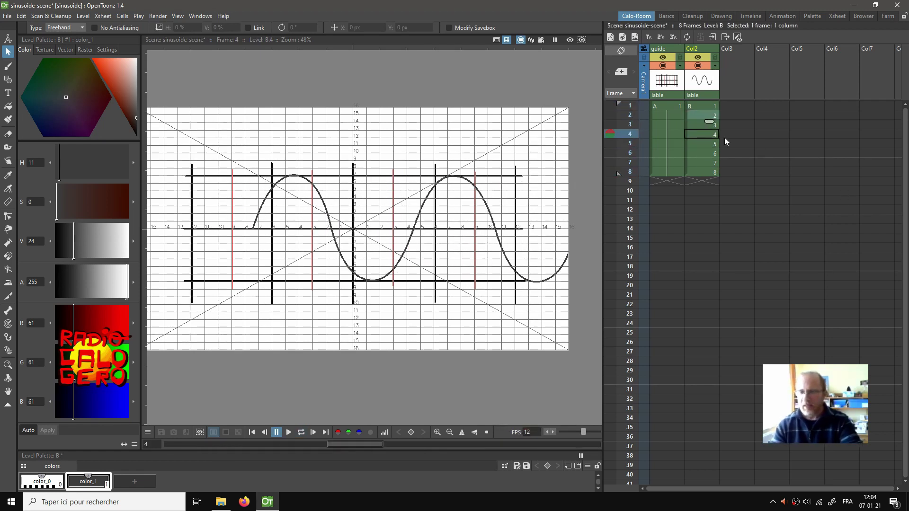
pyautogui.click(694, 108)
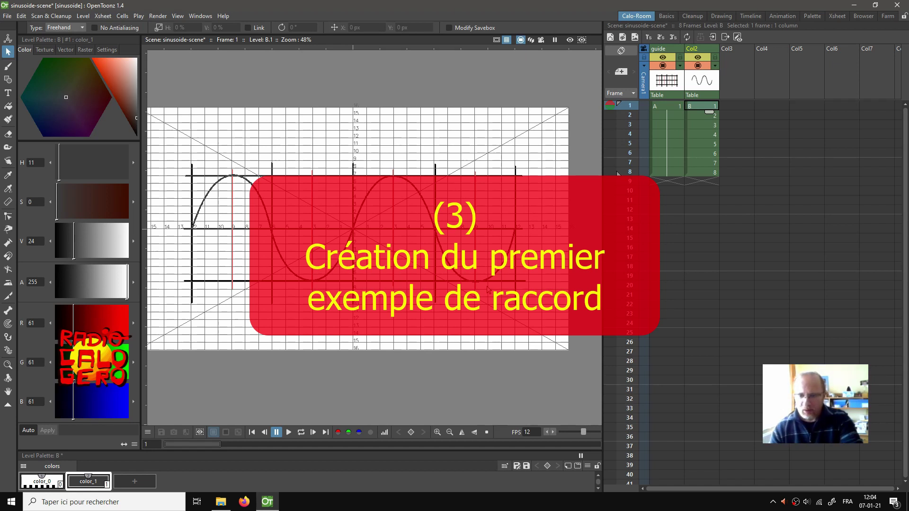
pyautogui.click(671, 107)
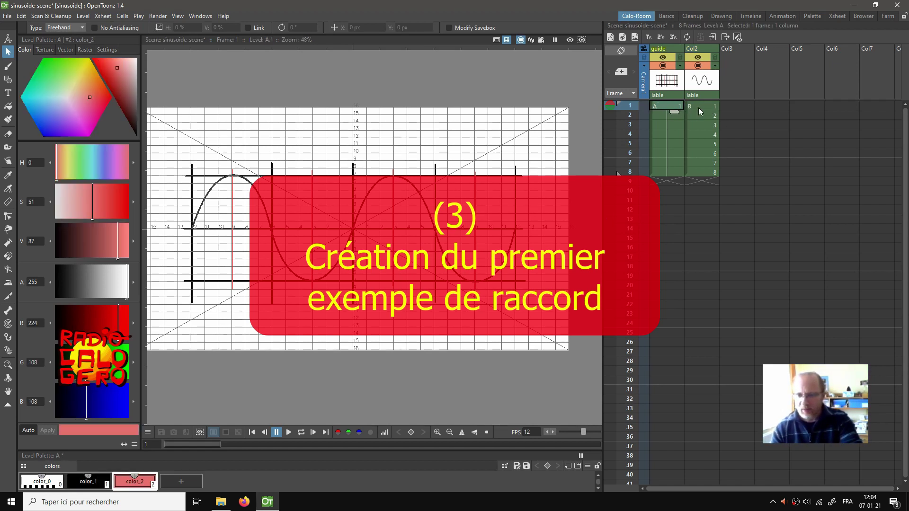
pyautogui.click(699, 106)
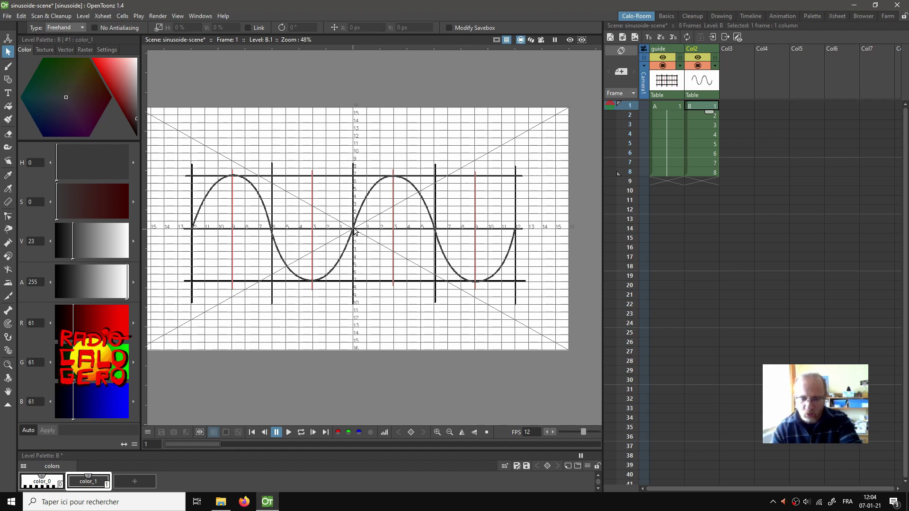
# Step: Hide the field guide grid, play the wave animation in a loop, and return to frame 1
pyautogui.click(507, 40)
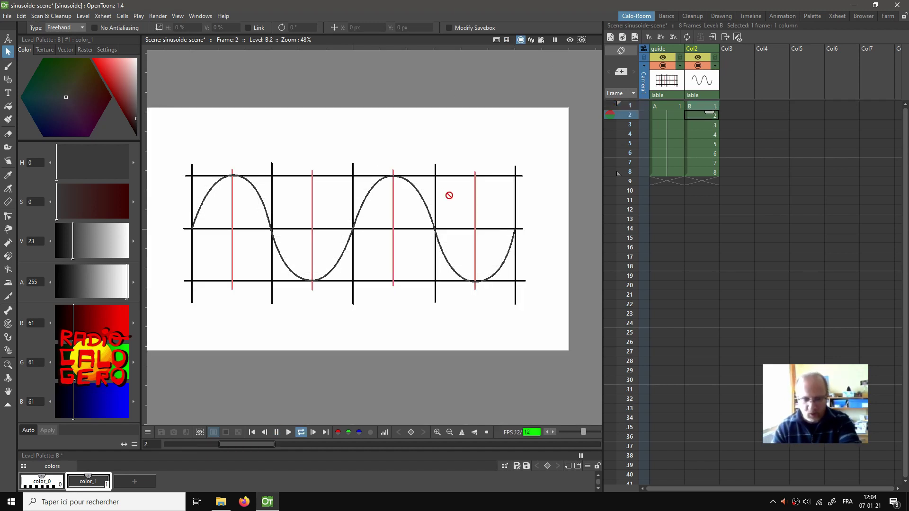
pyautogui.press('l')
pyautogui.press('l')
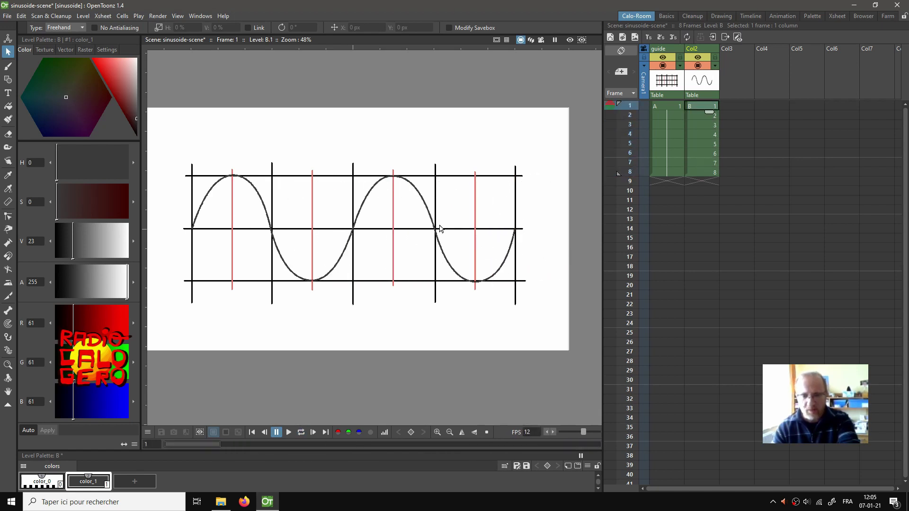
# Step: Rename the guide column to guides
pyautogui.click(666, 110)
pyautogui.scroll(3, 371, 224)
pyautogui.scroll(1, 370, 225)
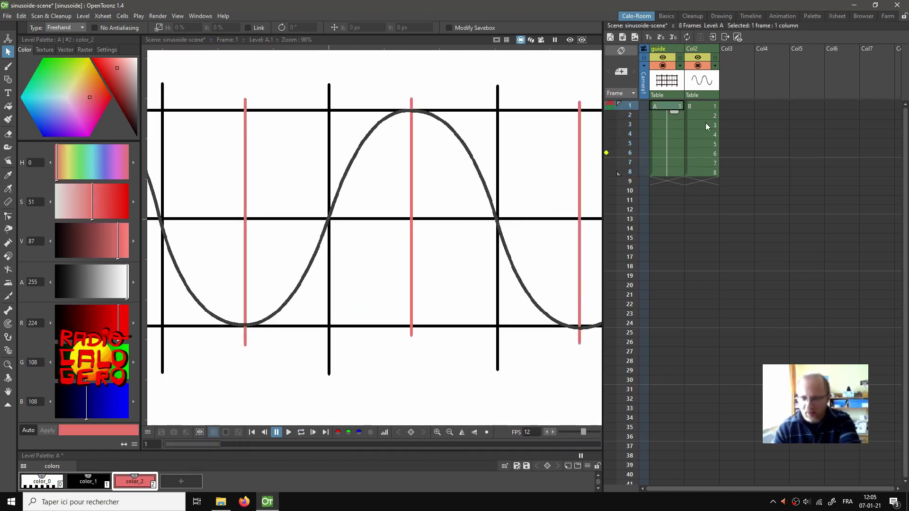
pyautogui.doubleClick(671, 48)
pyautogui.write('guides')
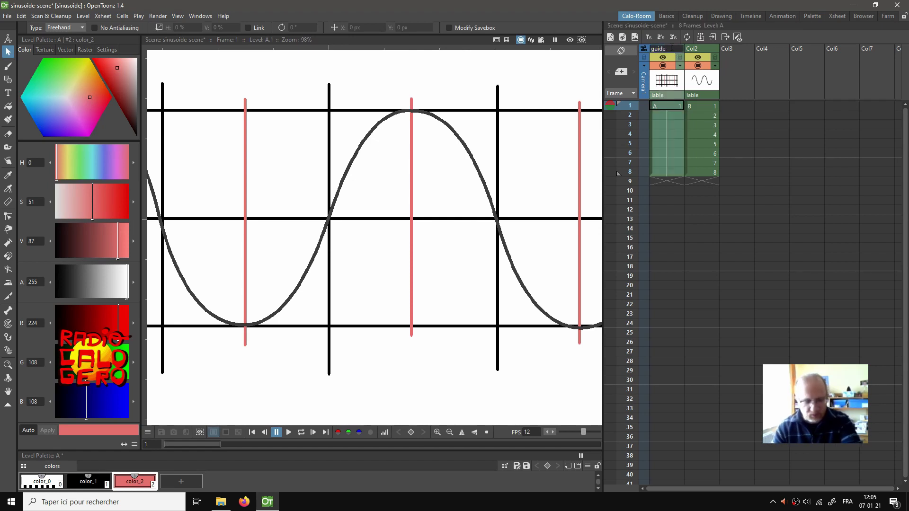
pyautogui.press('Return')
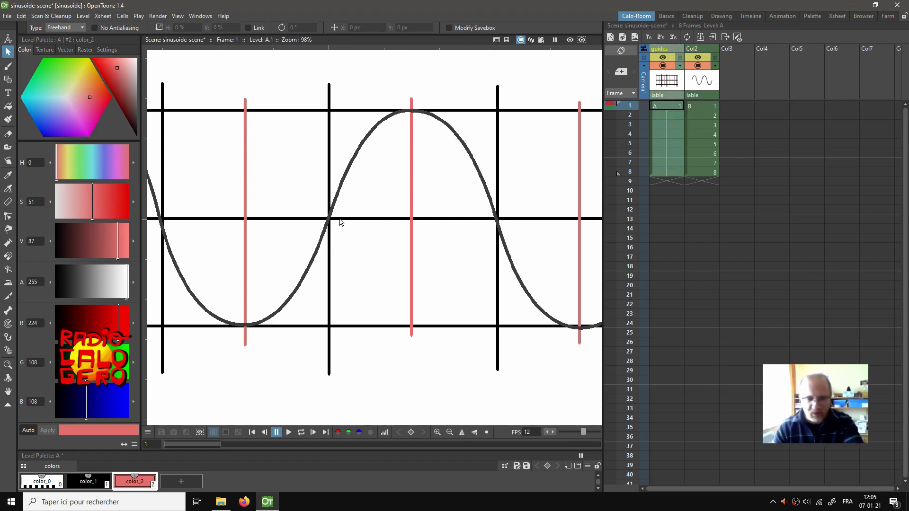
# Step: Draw a small color_2 circle of thickness 7 on the guides' central intersection and fill it as the fixed point
pyautogui.click(7, 80)
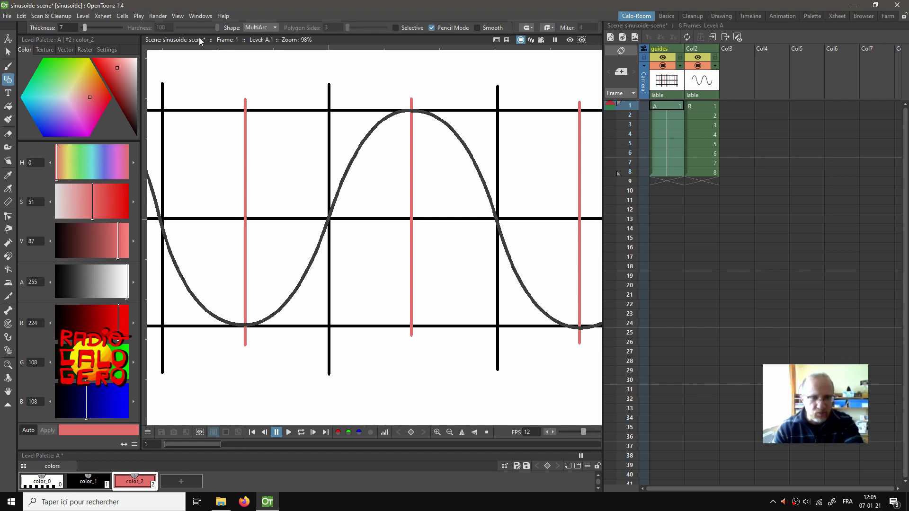
pyautogui.click(254, 26)
pyautogui.click(250, 43)
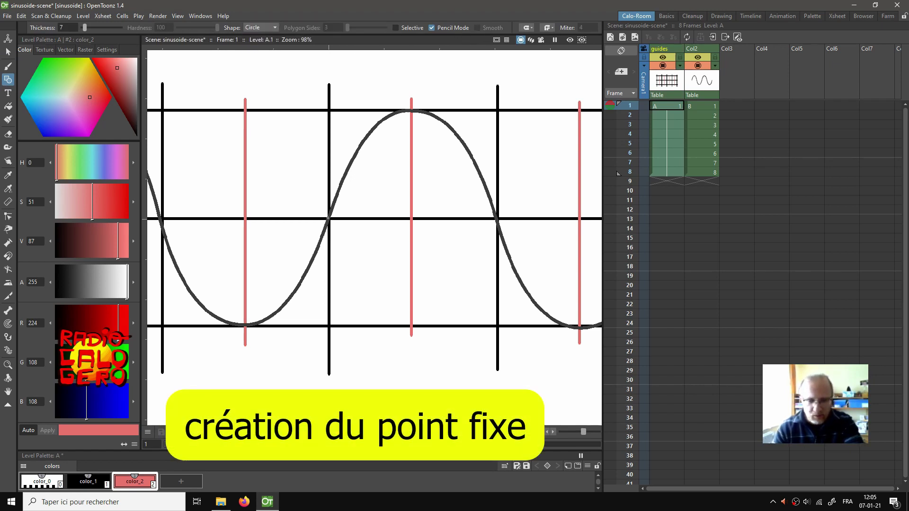
pyautogui.moveTo(329, 219); pyautogui.dragTo(332, 226)
pyautogui.scroll(1, 332, 226)
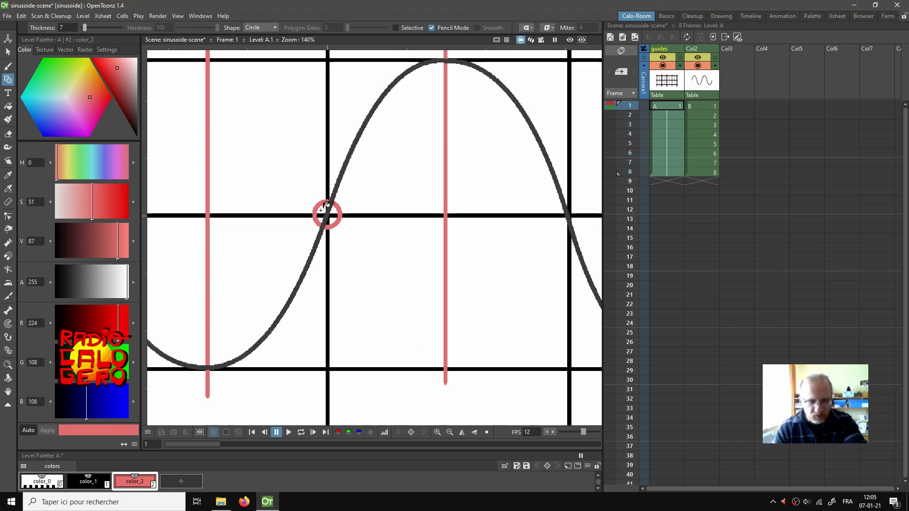
pyautogui.press('f')
pyautogui.moveTo(322, 220); pyautogui.dragTo(330, 216)
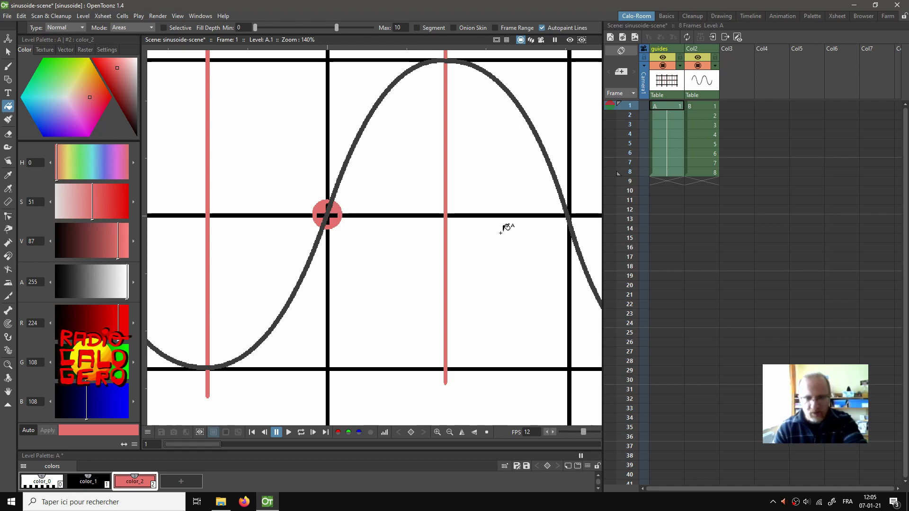
pyautogui.scroll(-2, 505, 227)
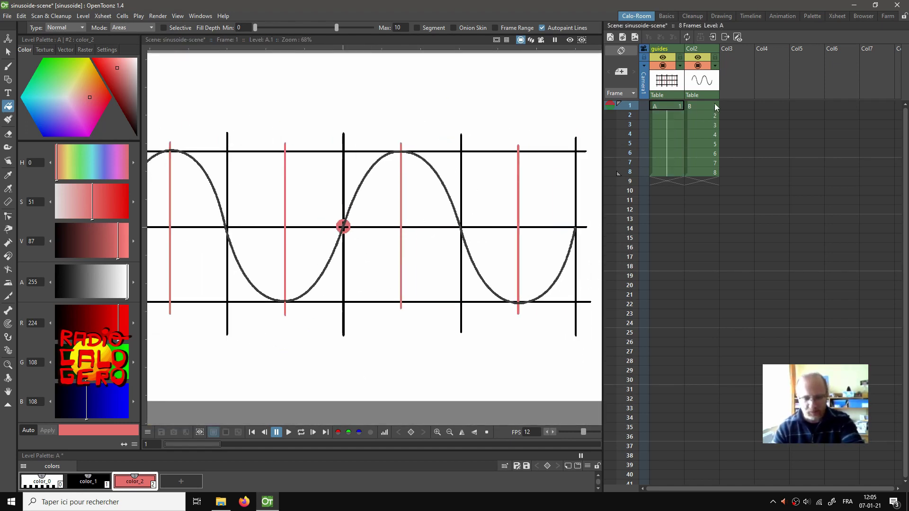
# Step: Create a Toonz Raster level named C in Col3 at frame 1 and rename the column to raccord-1
pyautogui.click(697, 107)
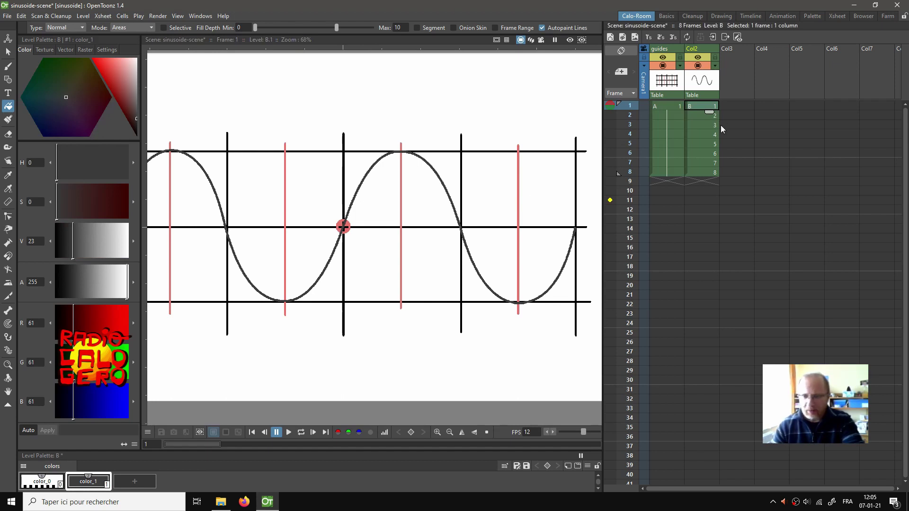
pyautogui.click(735, 104)
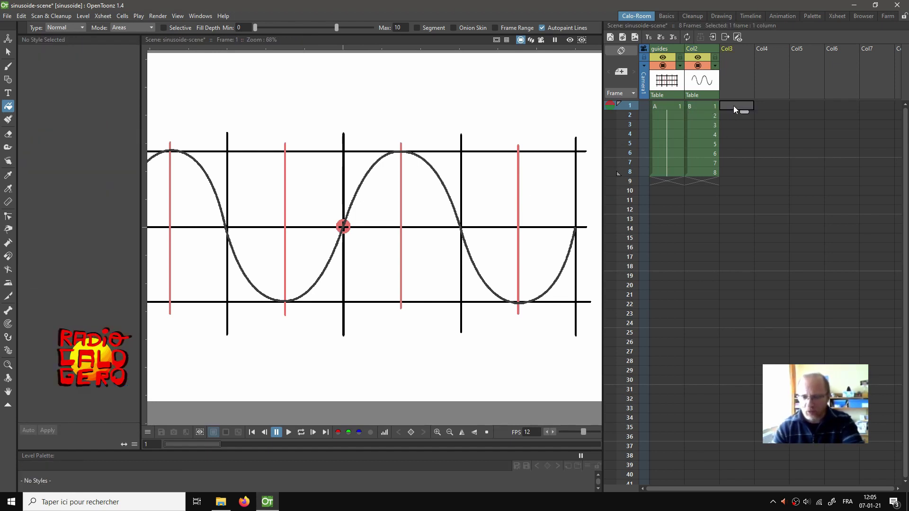
pyautogui.click(622, 37)
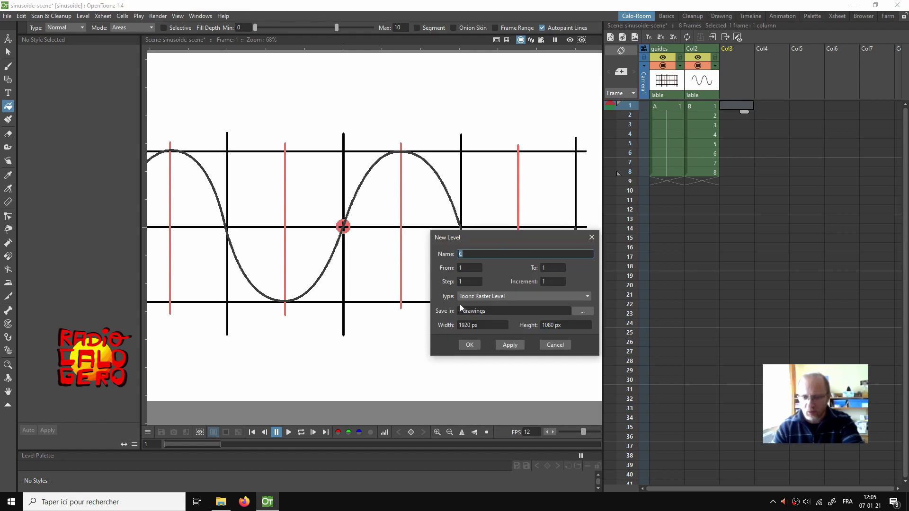
pyautogui.click(472, 345)
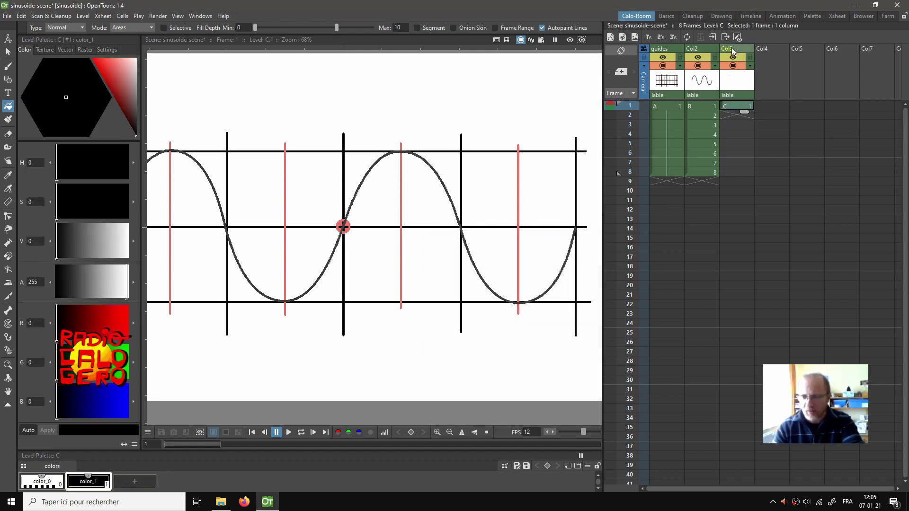
pyautogui.doubleClick(729, 49)
pyautogui.write('raccord-')
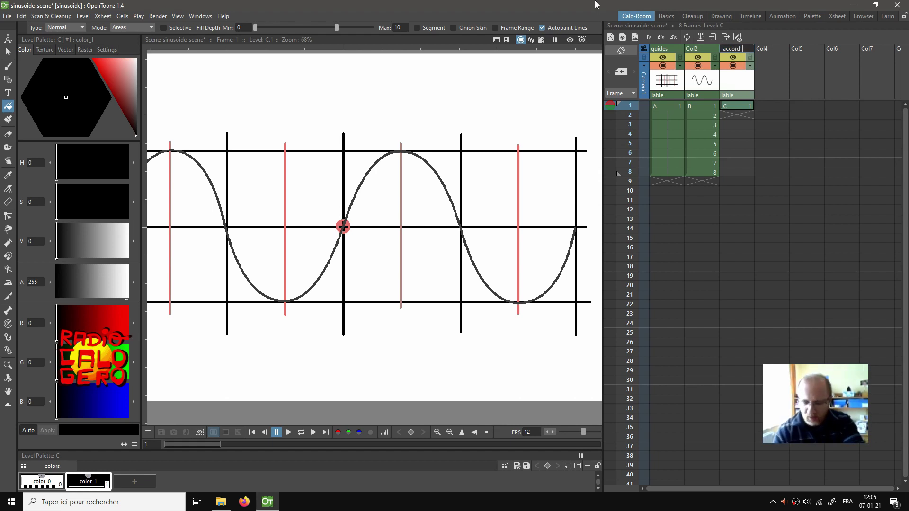
pyautogui.write('1')
pyautogui.press('Return')
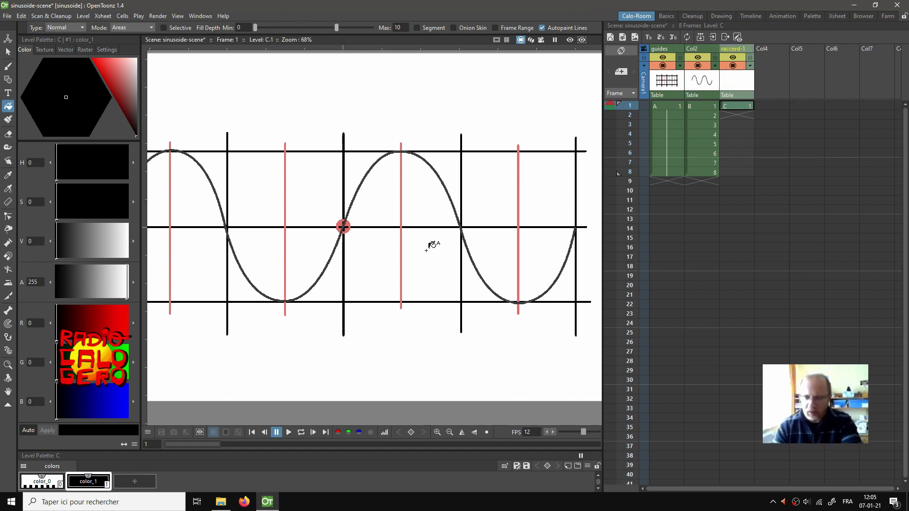
# Step: Change color_1 of level C to bright green with H 120, S 100 and V 87
pyautogui.press('b')
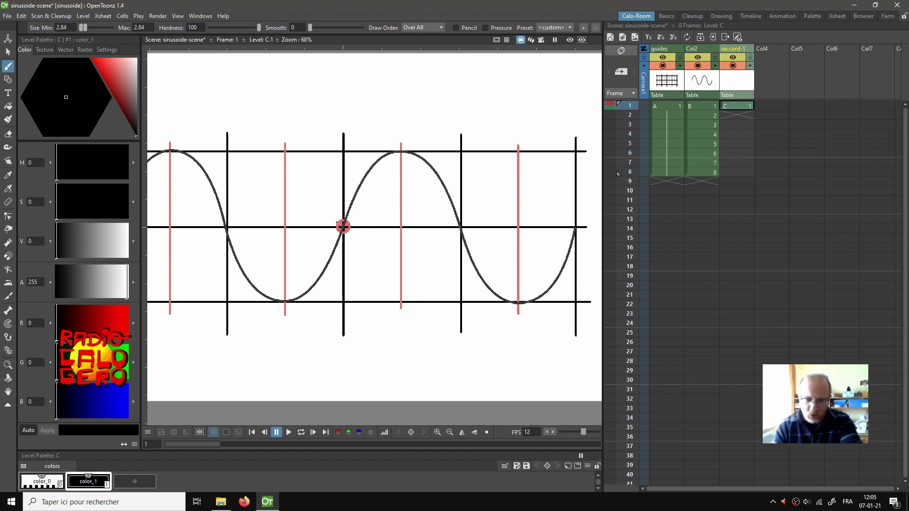
pyautogui.click(660, 110)
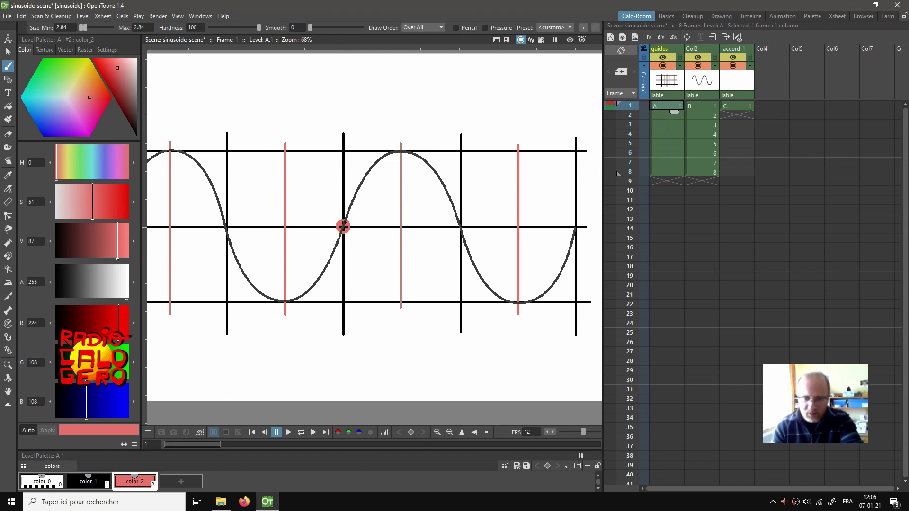
pyautogui.click(739, 107)
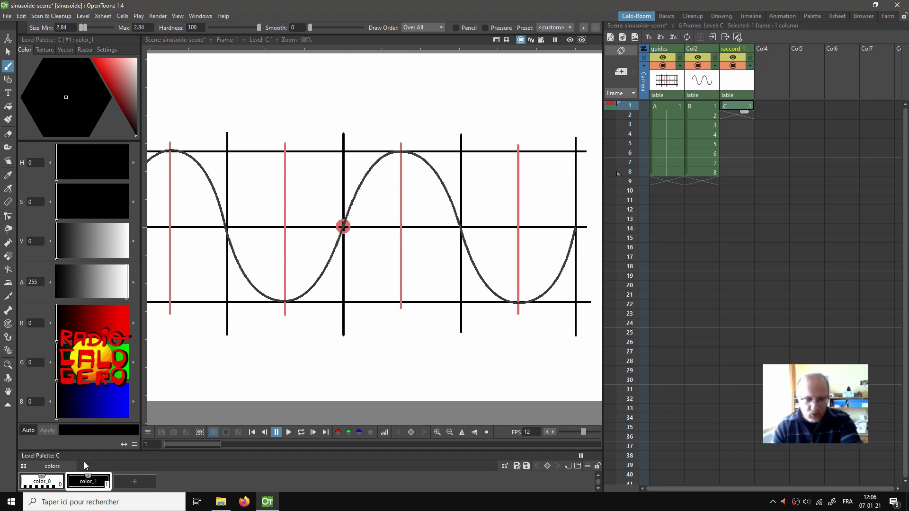
pyautogui.click(88, 482)
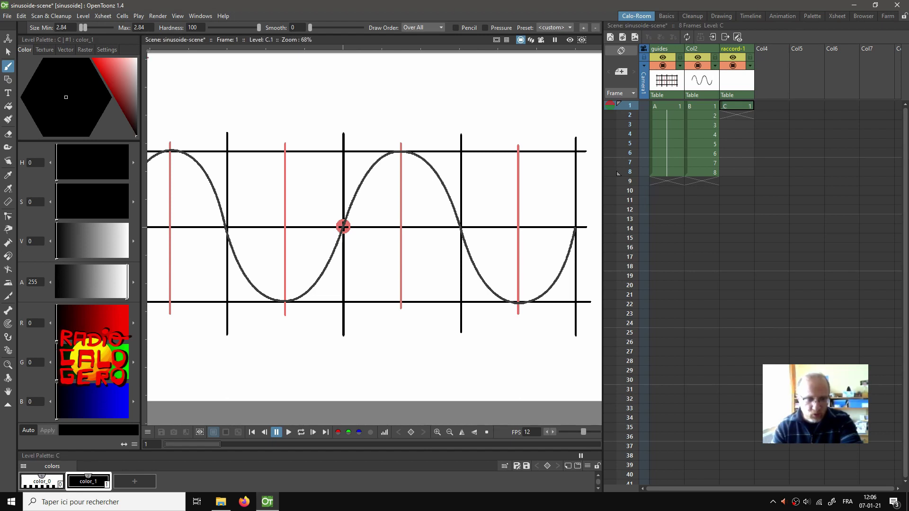
pyautogui.moveTo(79, 76); pyautogui.dragTo(43, 58)
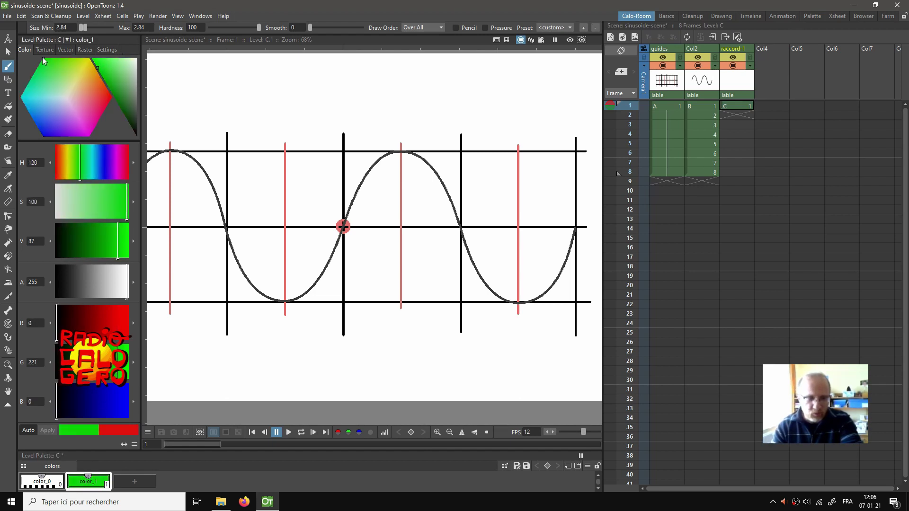
pyautogui.click(729, 106)
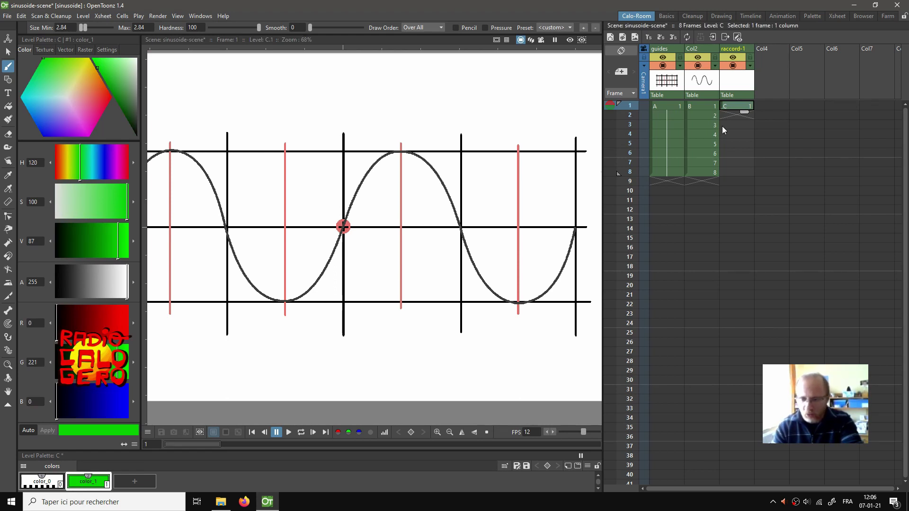
# Step: Create an empty drawing on frame 2 of raccord-1 and set the Geometric tool's shape to MultiArc
pyautogui.click(729, 115)
pyautogui.hotkey('alt', 'd')
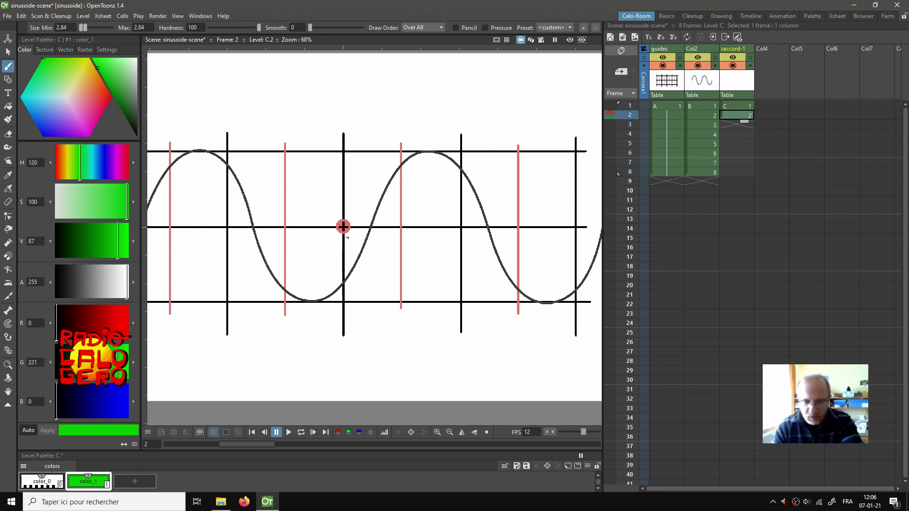
pyautogui.scroll(2, 343, 227)
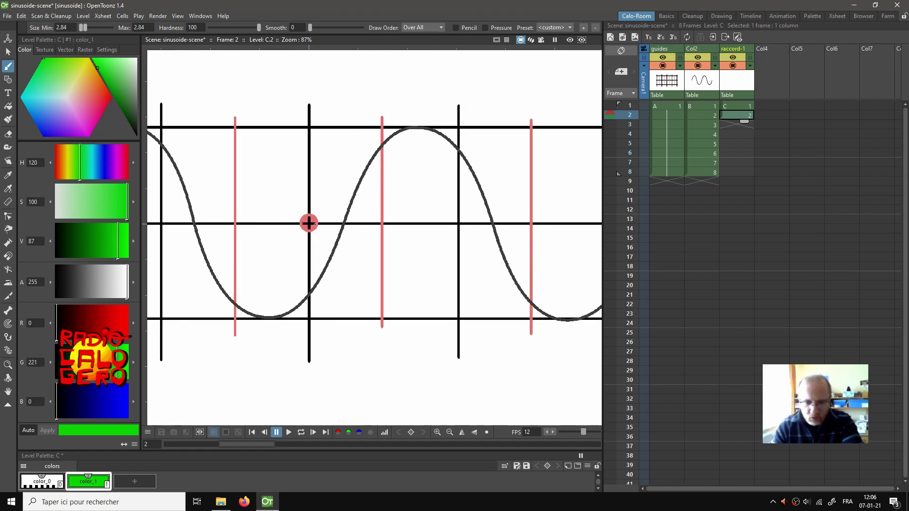
pyautogui.click(8, 79)
pyautogui.click(246, 27)
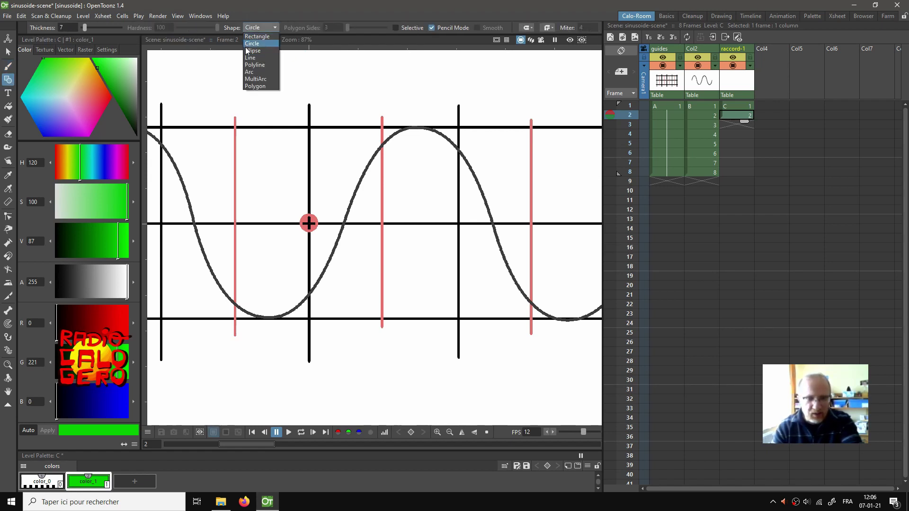
pyautogui.click(256, 79)
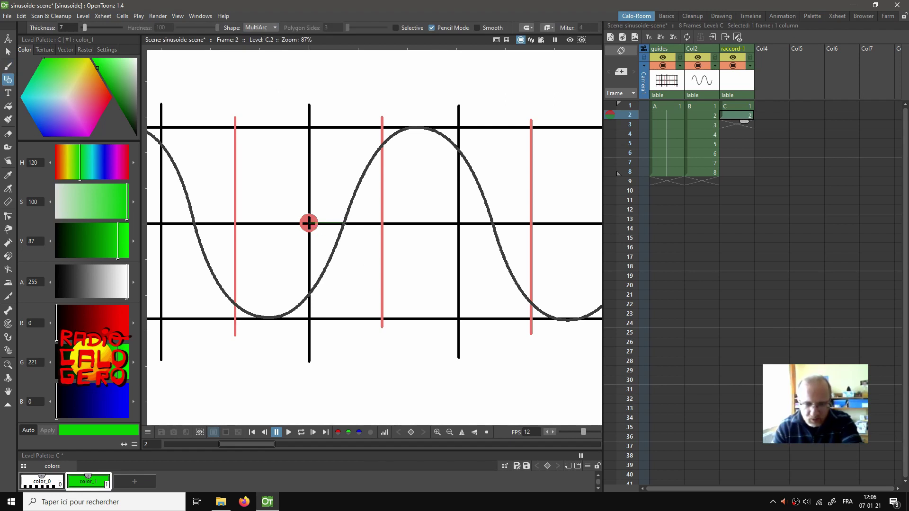
pyautogui.click(341, 226)
pyautogui.click(345, 263)
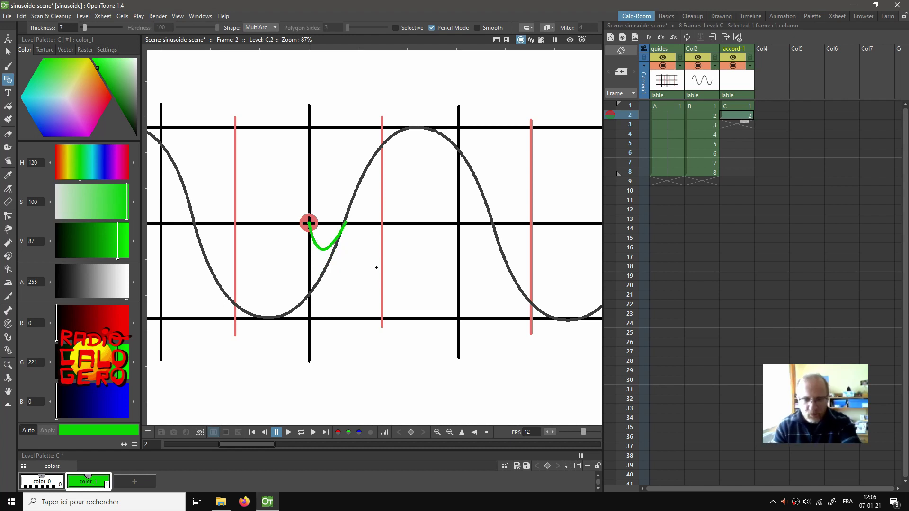
pyautogui.hotkey('ctrl', 'z')
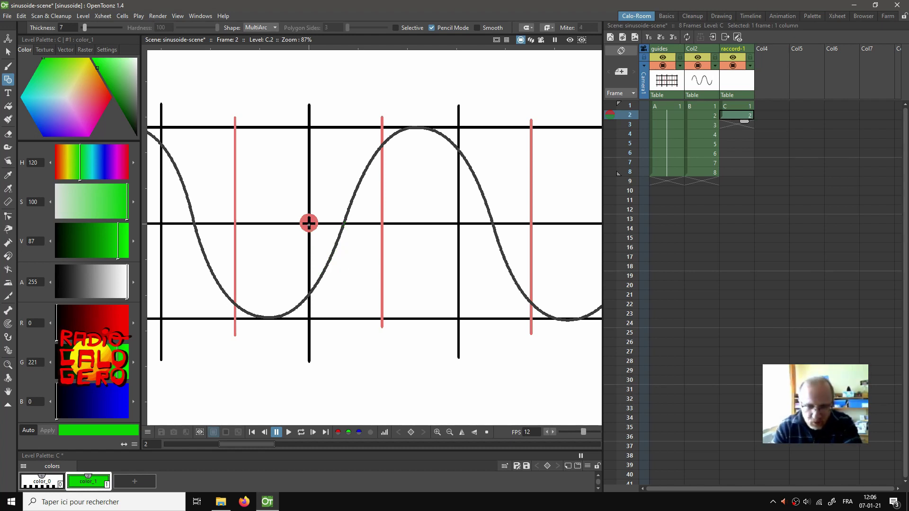
# Step: Draw a green arc on frame 2 dipping below the center line from the fixed point to the wave's nearest rising crossing
pyautogui.click(322, 228)
pyautogui.click(343, 224)
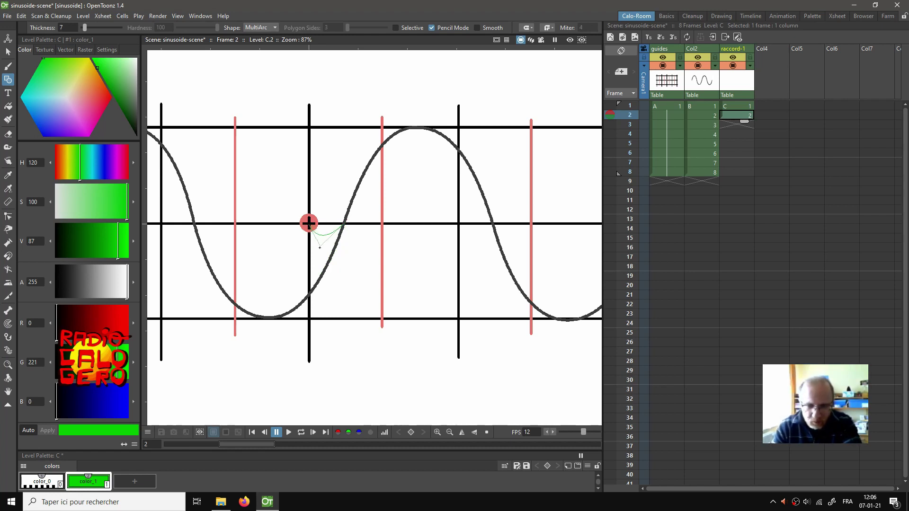
pyautogui.click(321, 277)
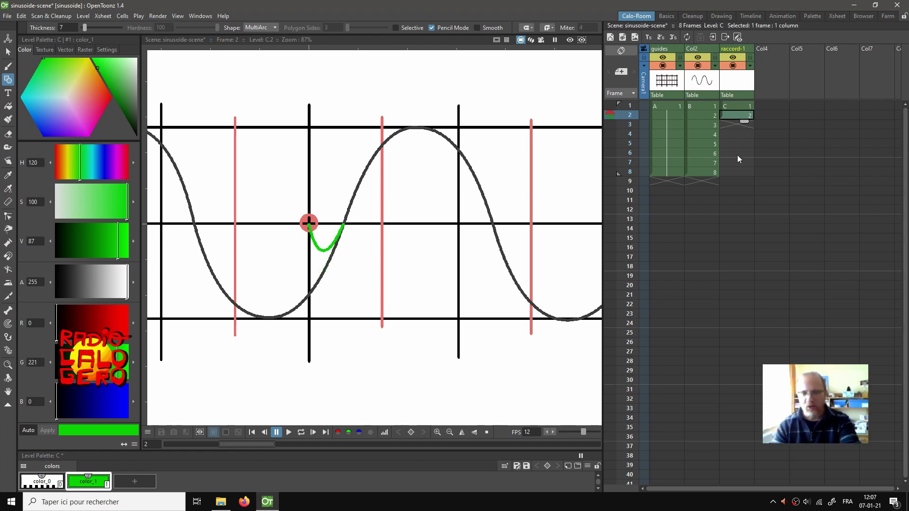
# Step: Add drawing 3 to raccord-1 with frame 2 as onion skin, and draw a deeper arc from the fixed point to the wave's crossing
pyautogui.click(737, 123)
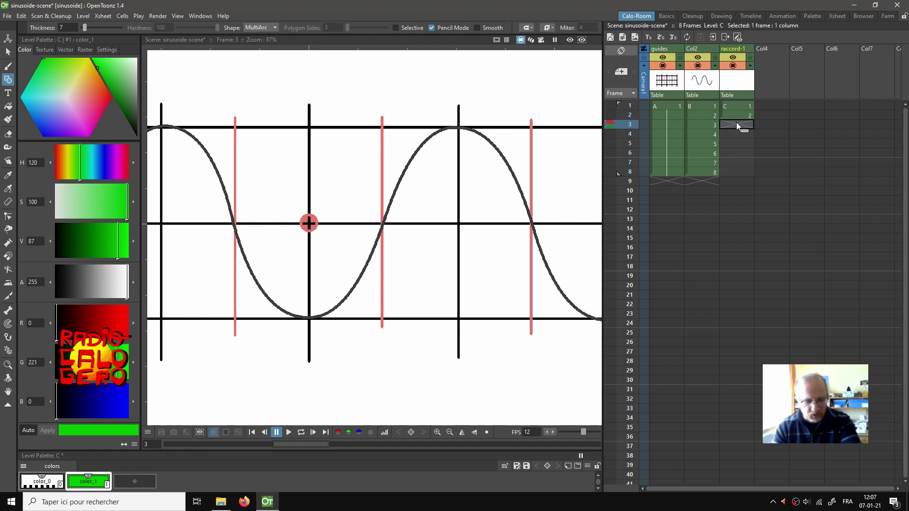
pyautogui.write('3')
pyautogui.press('Return')
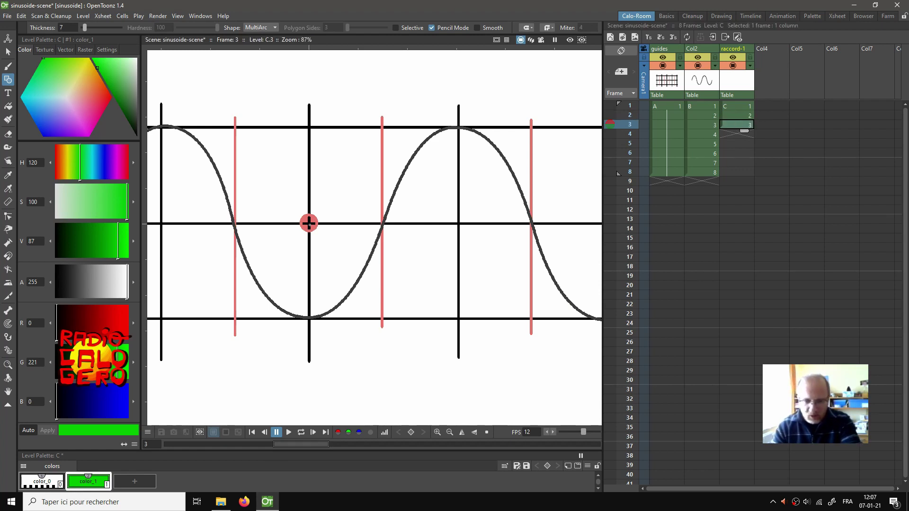
pyautogui.click(610, 115)
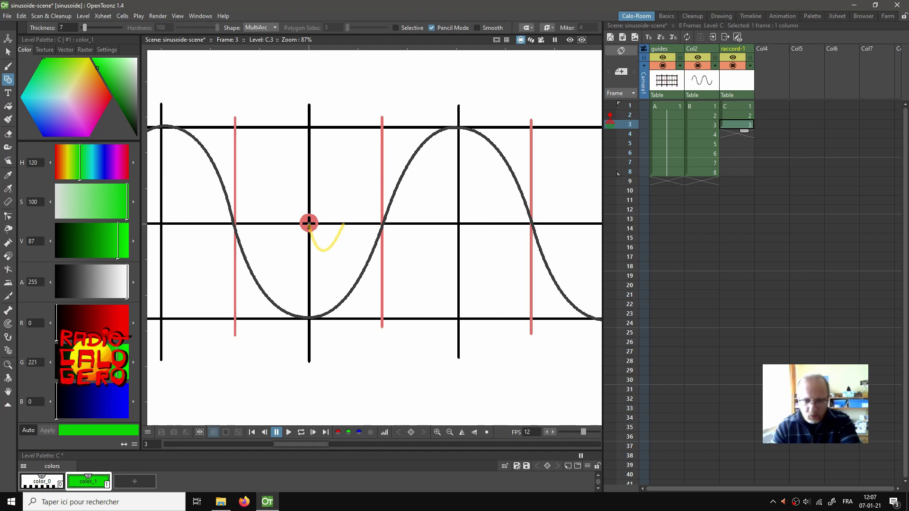
pyautogui.moveTo(309, 223); pyautogui.dragTo(385, 223)
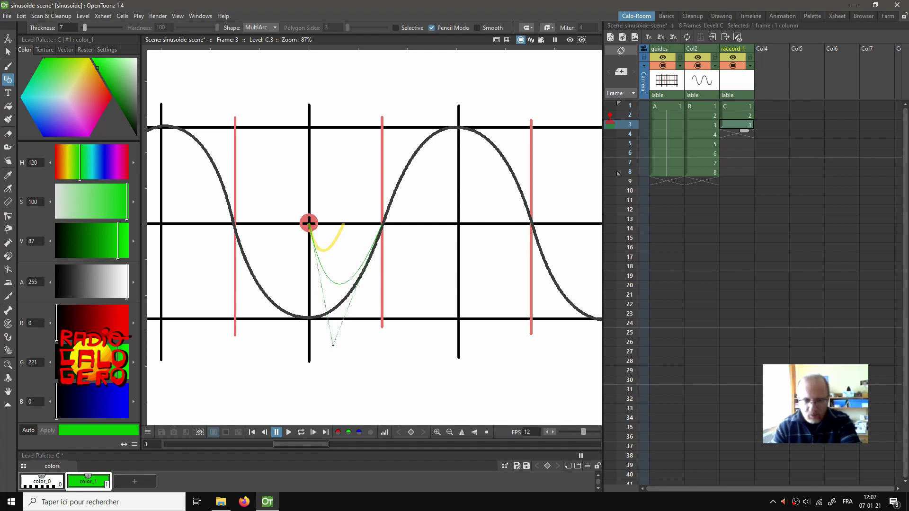
pyautogui.click(333, 345)
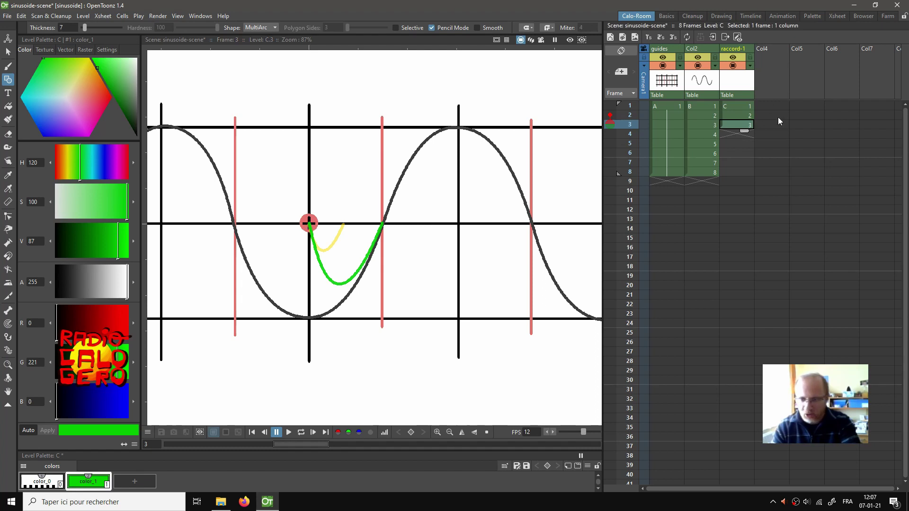
# Step: Draw a green arc on frame 4 of raccord-1, dipping from the fixed point and rising to the wave's nearest upward crossing
pyautogui.click(731, 134)
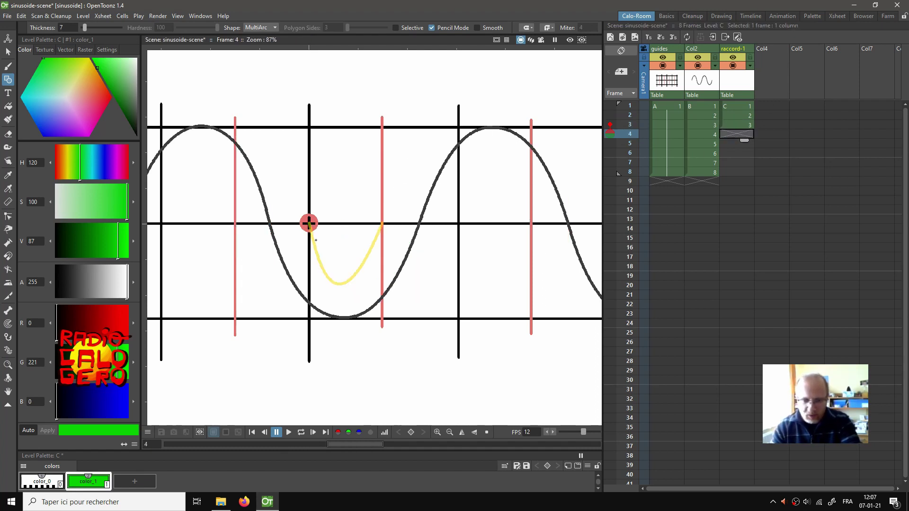
pyautogui.click(309, 223)
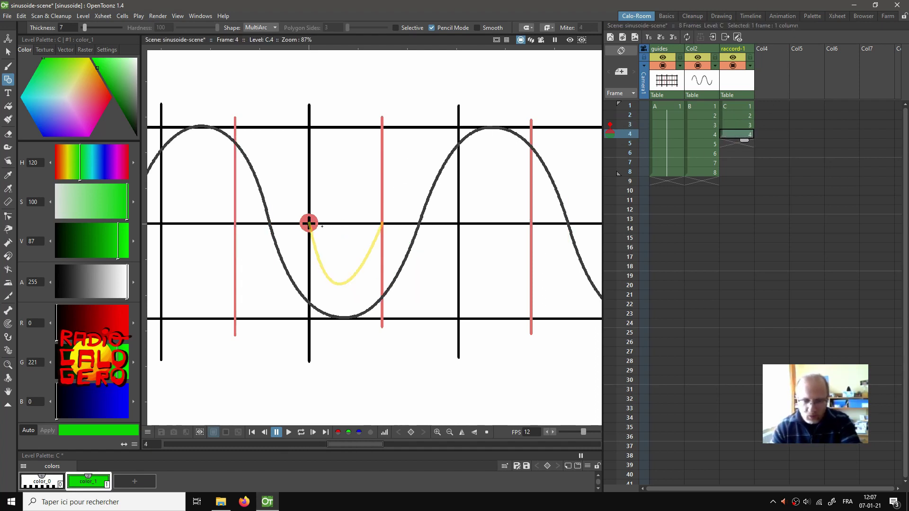
pyautogui.click(418, 223)
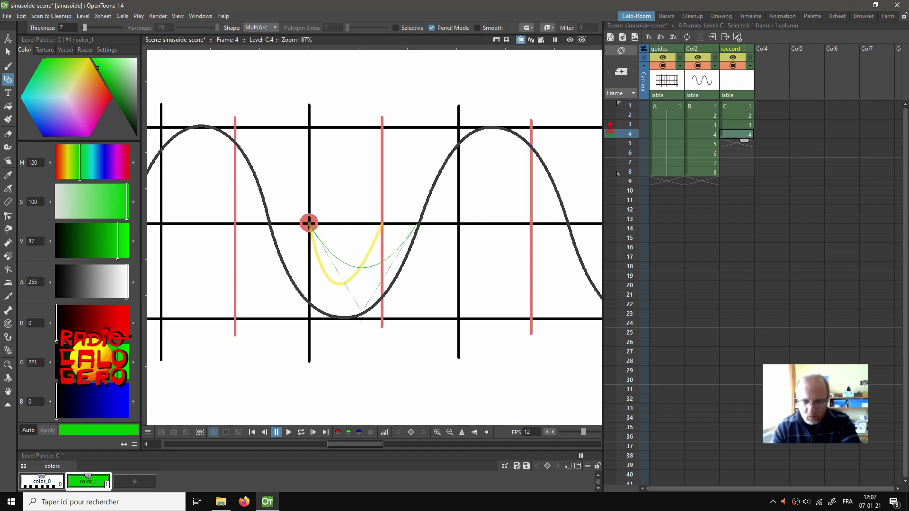
pyautogui.click(346, 375)
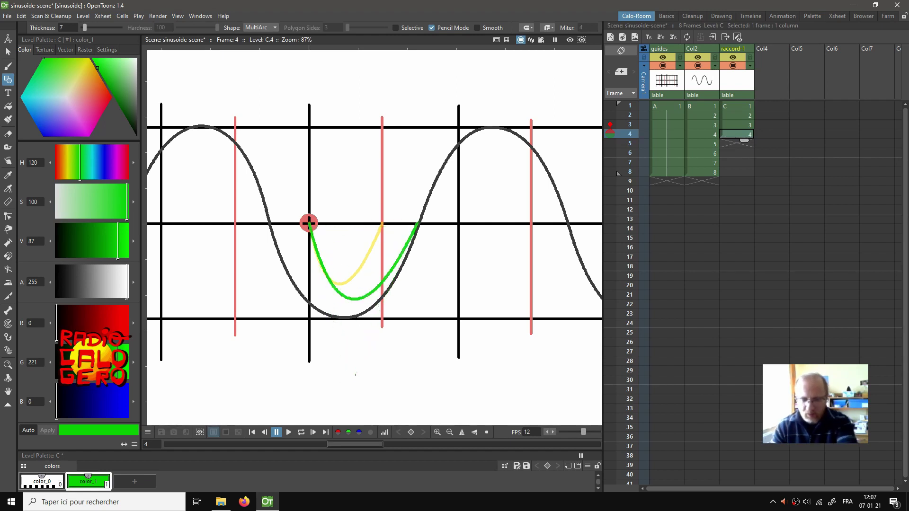
# Step: Add drawing 5 of level C to frame 5 of raccord-1 and leave it empty
pyautogui.click(732, 143)
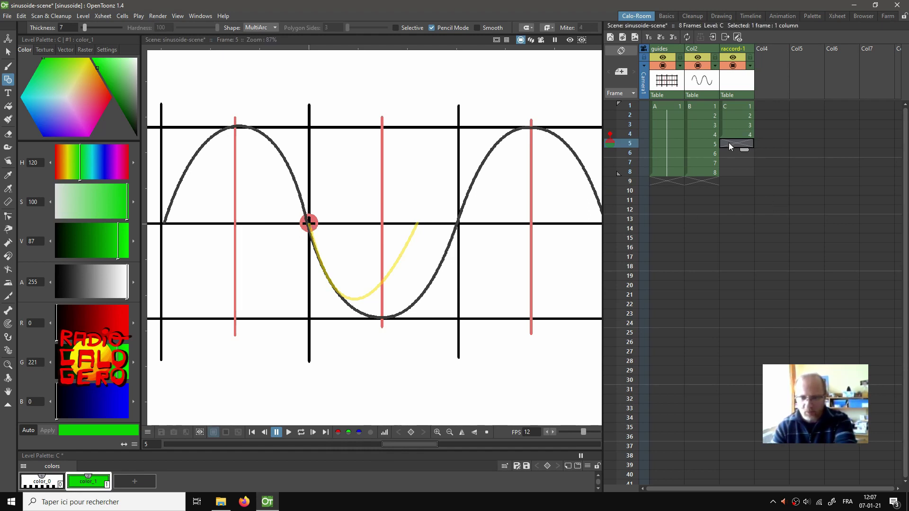
pyautogui.write('5')
pyautogui.press('Return')
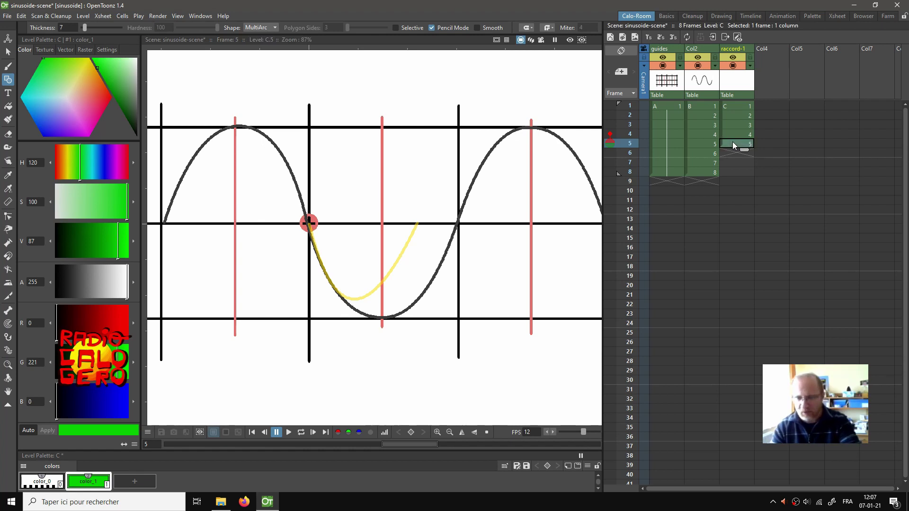
# Step: Add drawing 6 to raccord-1 and draw a small arc above the center line from the fixed point to the wave's falling crossing
pyautogui.click(729, 153)
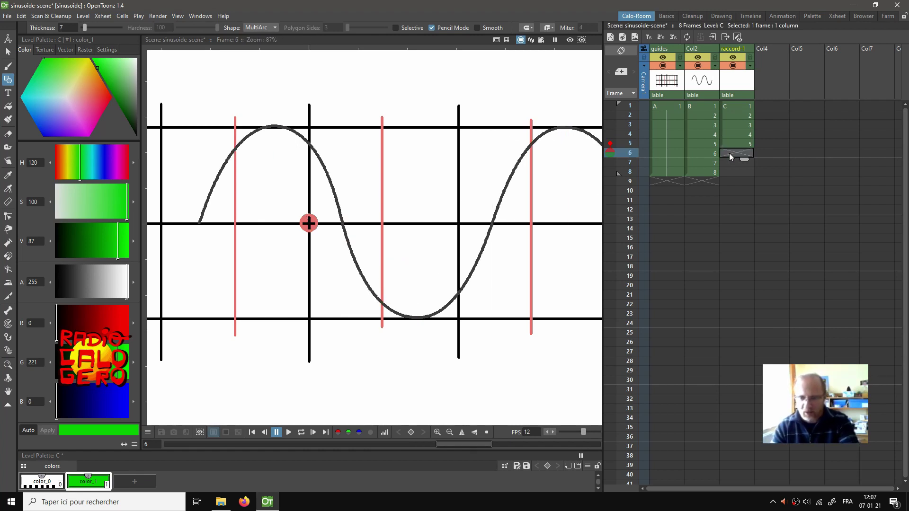
pyautogui.write('6')
pyautogui.press('Return')
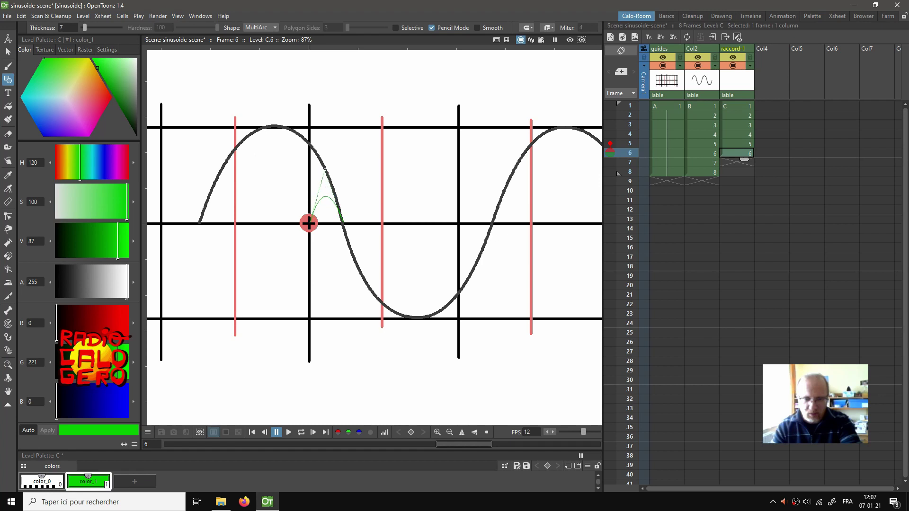
pyautogui.click(324, 164)
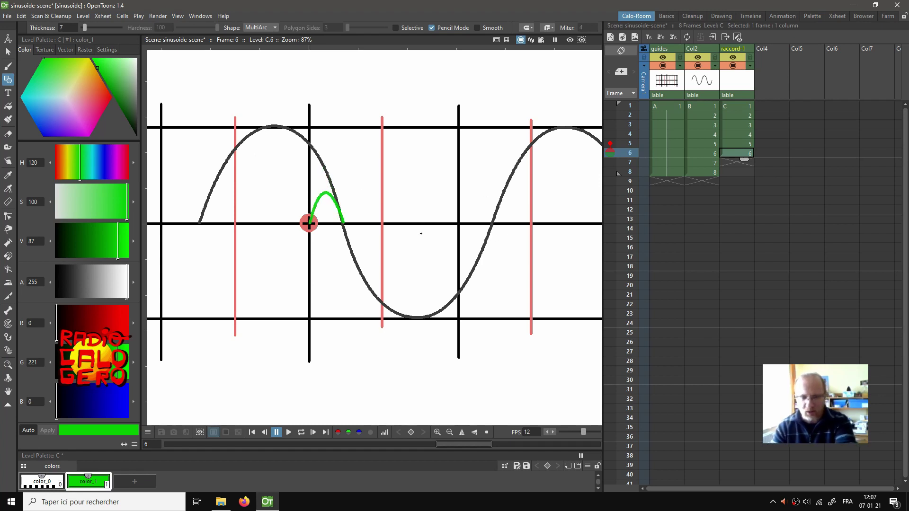
# Step: Add drawing 7 to raccord-1 and draw a taller arc above the center line from the fixed point to the wave's falling crossing
pyautogui.click(728, 161)
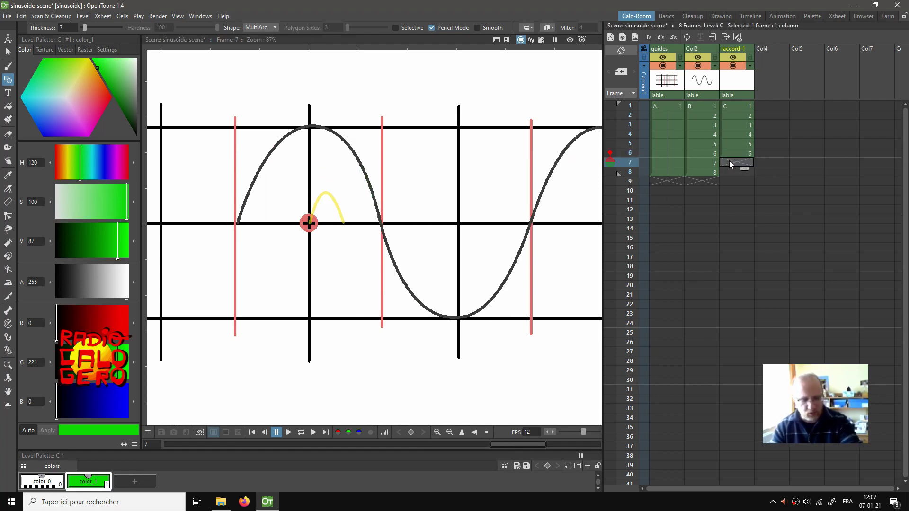
pyautogui.write('7')
pyautogui.press('Return')
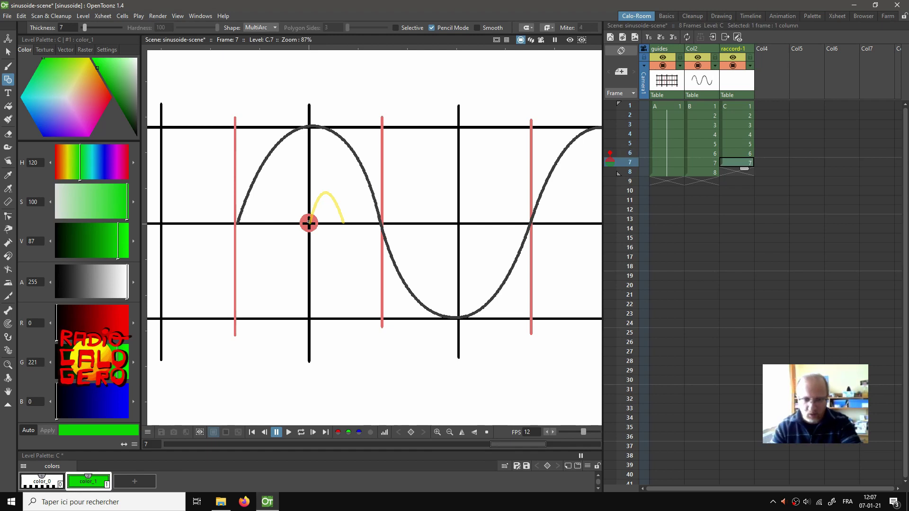
pyautogui.moveTo(309, 223); pyautogui.dragTo(348, 222)
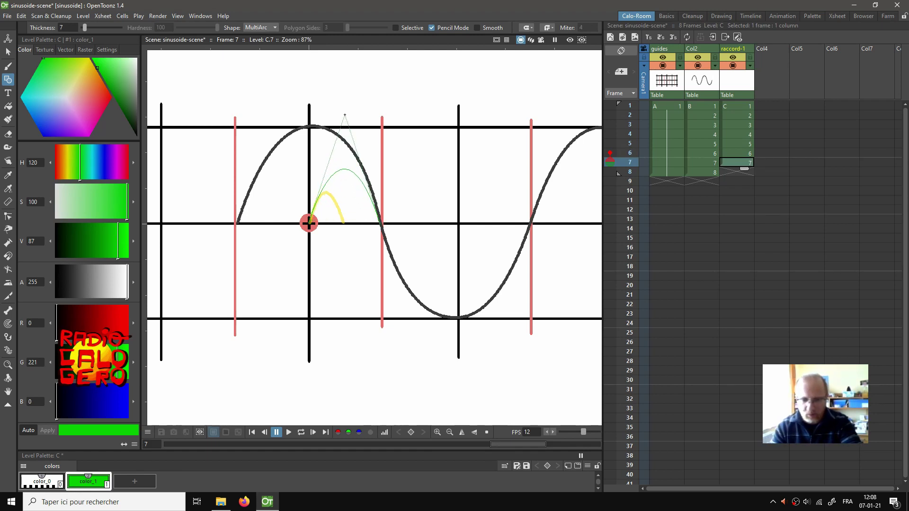
pyautogui.click(344, 115)
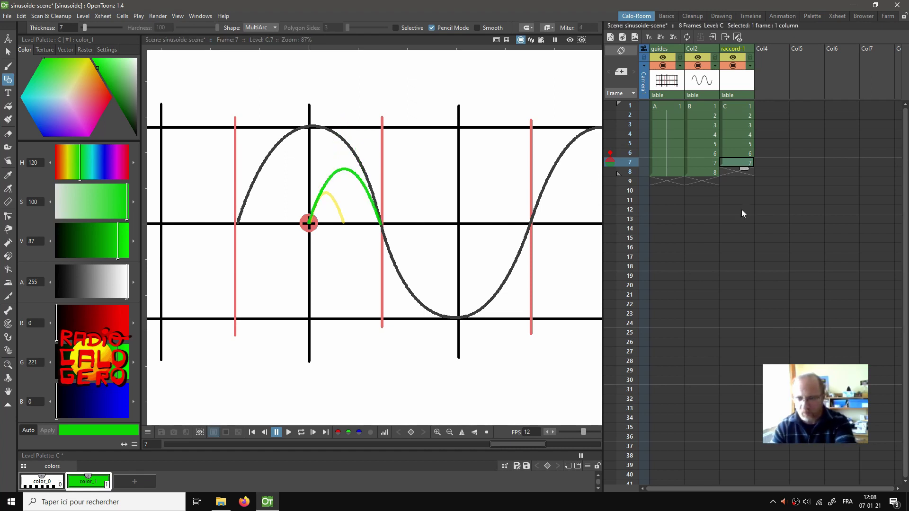
# Step: Draw the highest and widest upper arc on frame 8 of raccord-1, from the fixed point to the wave's falling crossing
pyautogui.click(724, 171)
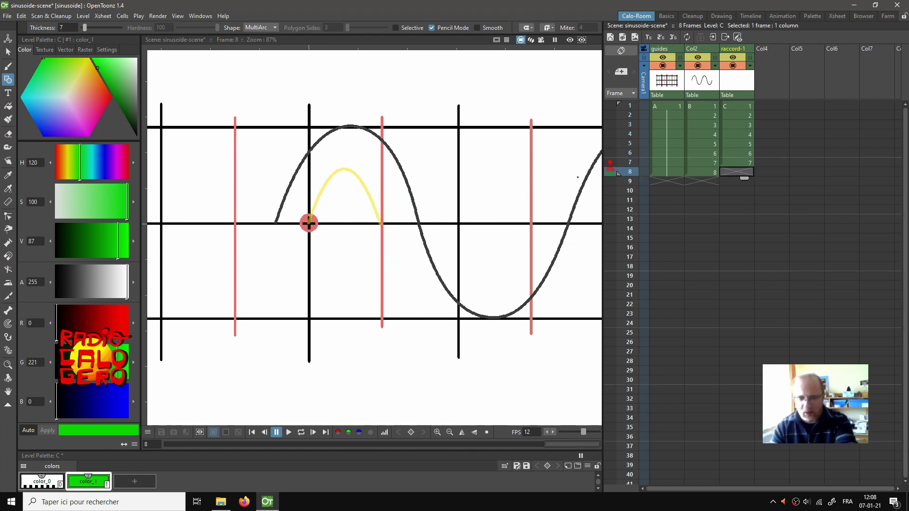
pyautogui.click(308, 222)
pyautogui.click(417, 221)
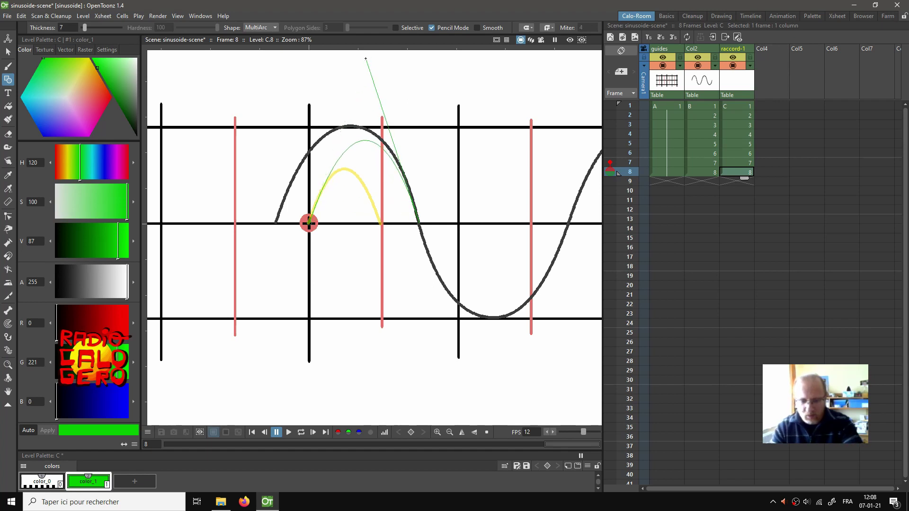
pyautogui.click(365, 59)
# Step: Play the eight frames in a loop from frame 1 to check the raccord-1 arcs against the moving wave
pyautogui.click(731, 105)
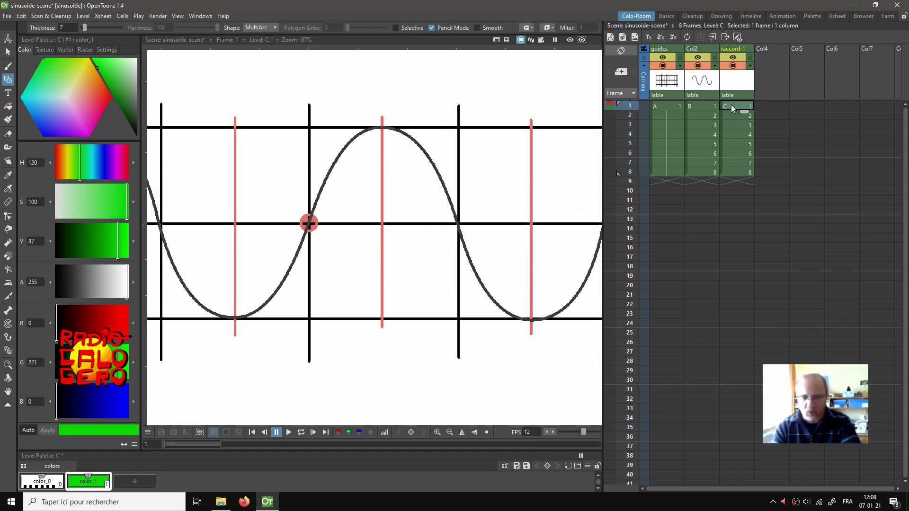
pyautogui.scroll(-5, 441, 224)
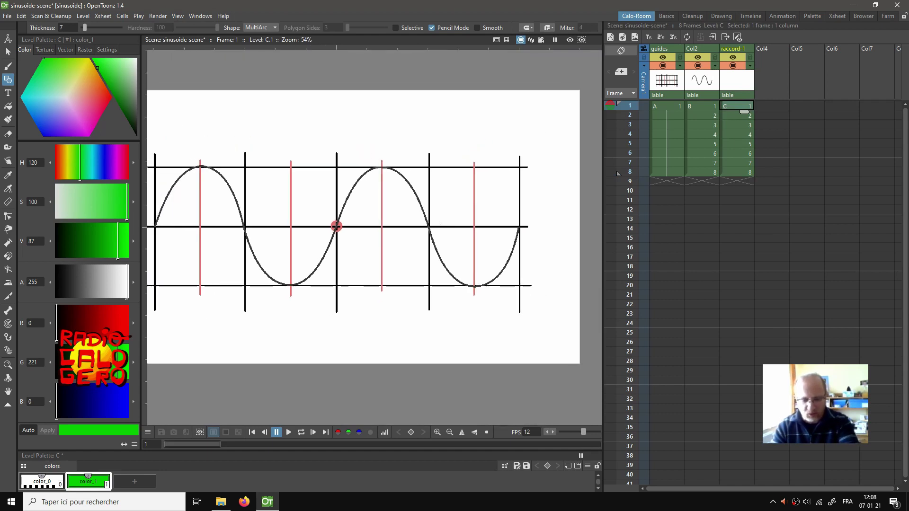
pyautogui.press('l')
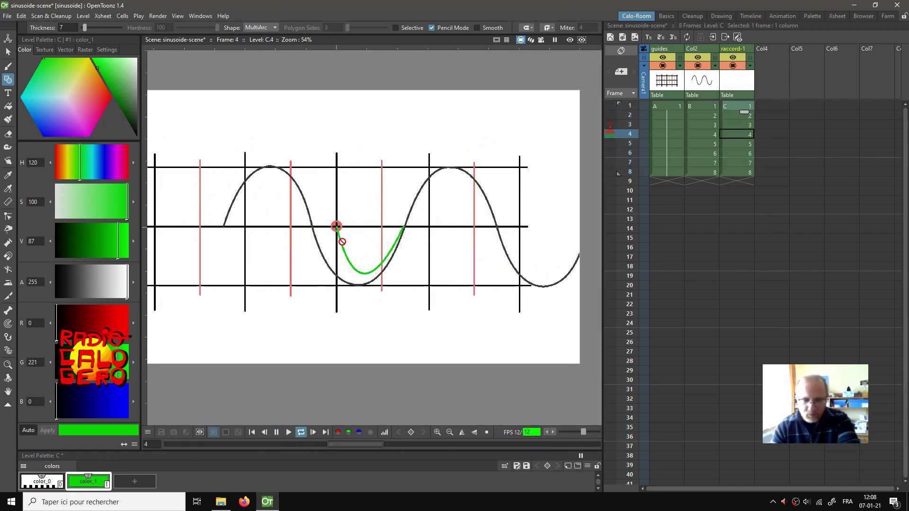
pyautogui.press('l')
# Step: Replay the loop with the guides column hidden to check the wave and connection alone, and show the guides again
pyautogui.click(663, 65)
pyautogui.click(697, 66)
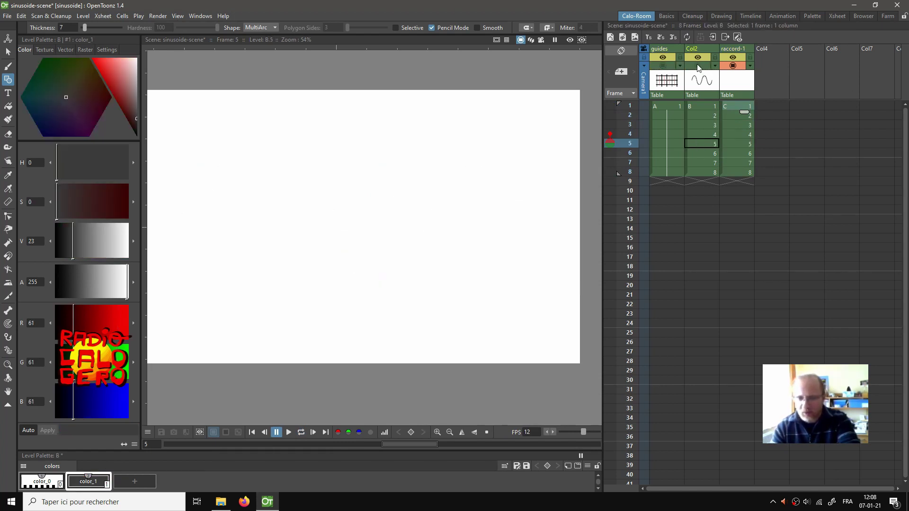
pyautogui.click(698, 65)
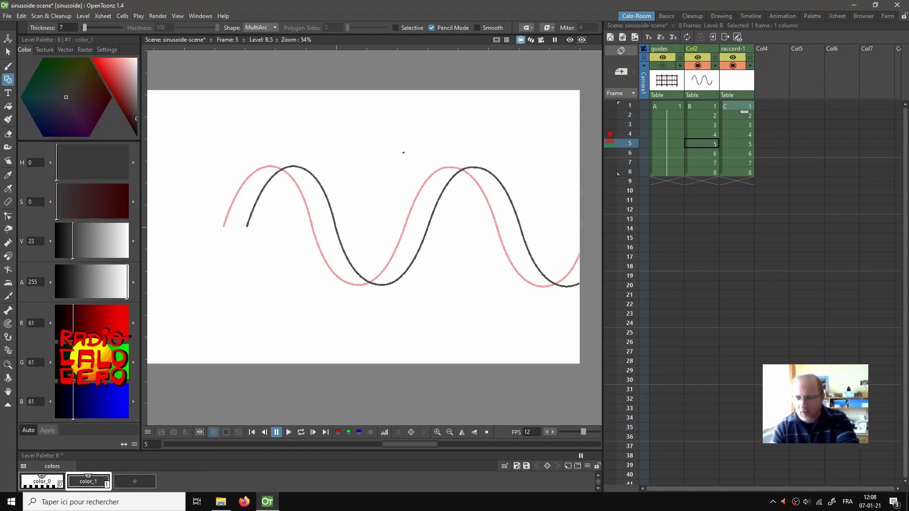
pyautogui.press('l')
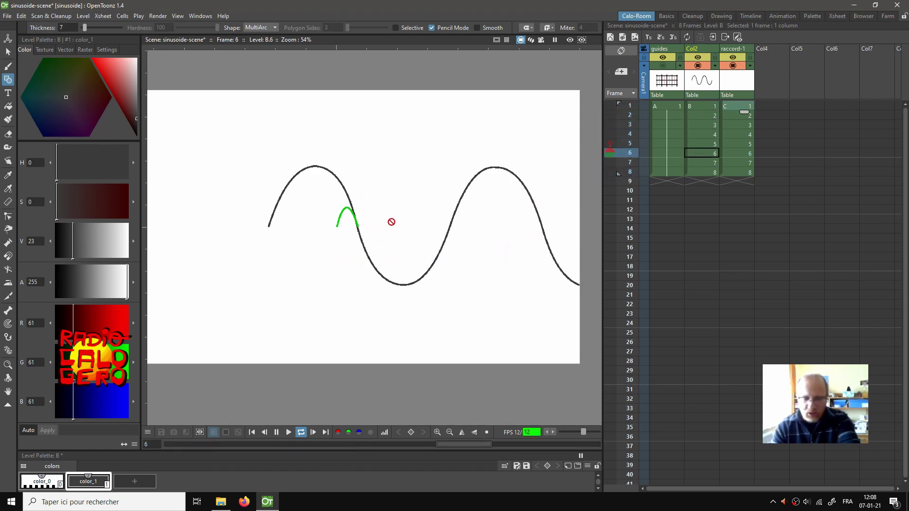
pyautogui.click(738, 108)
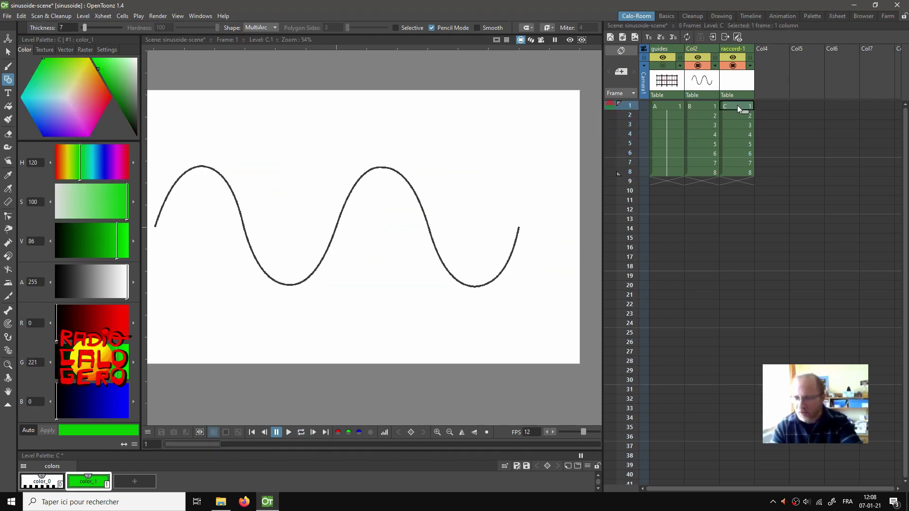
pyautogui.click(702, 78)
pyautogui.click(662, 65)
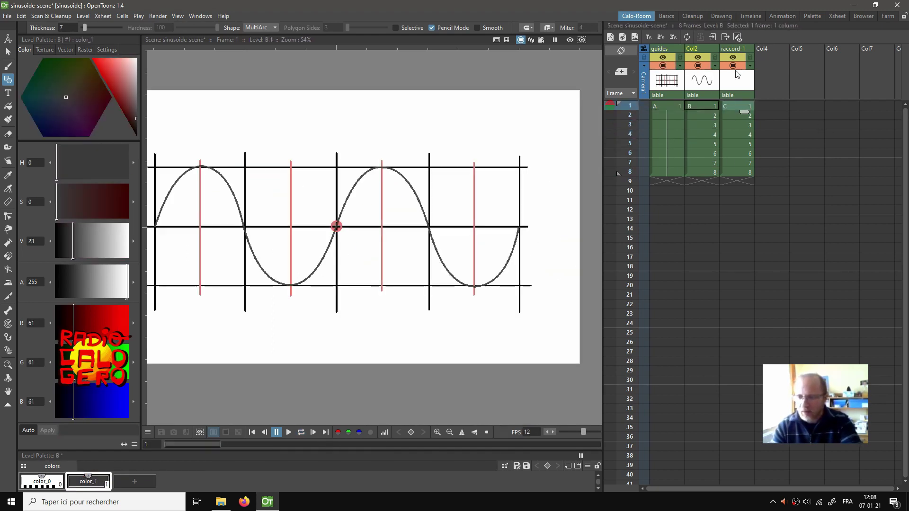
# Step: Create a new Toonz Raster level named D, 1920 by 1080 px, at frame 1 of the empty fourth column
pyautogui.click(770, 106)
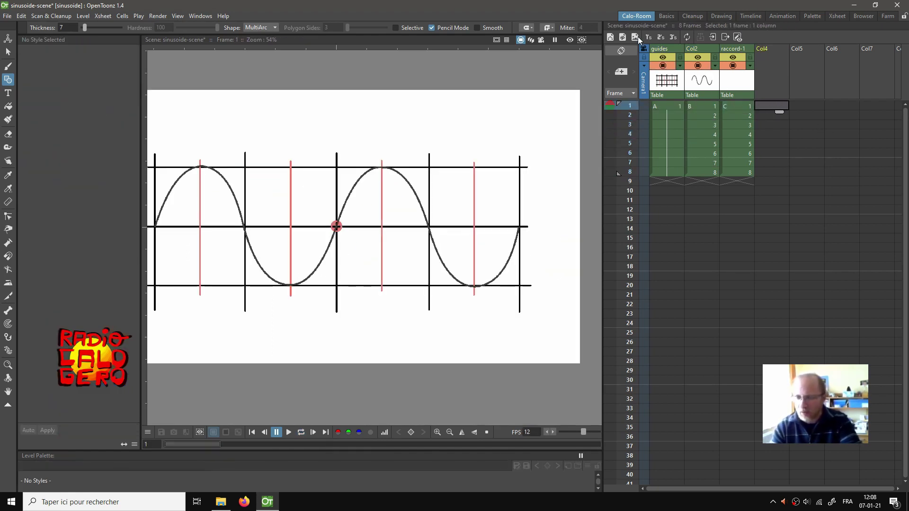
pyautogui.click(622, 37)
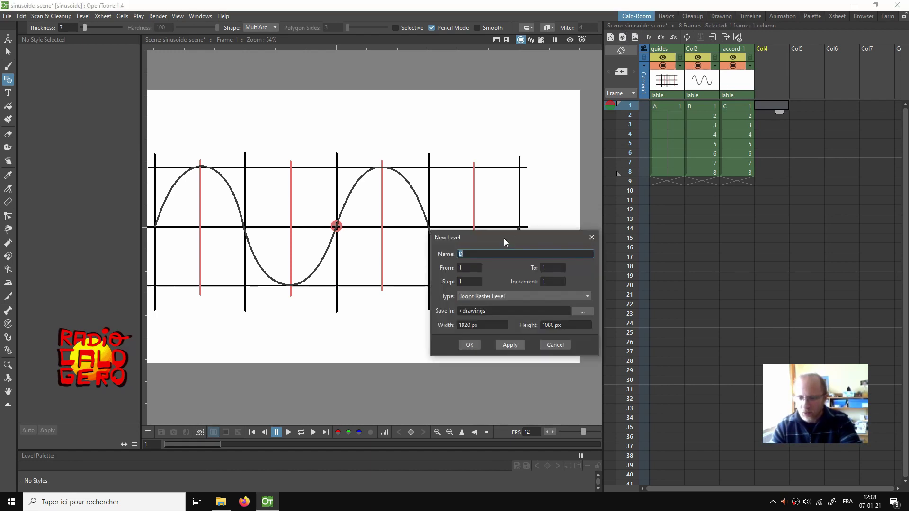
pyautogui.click(468, 345)
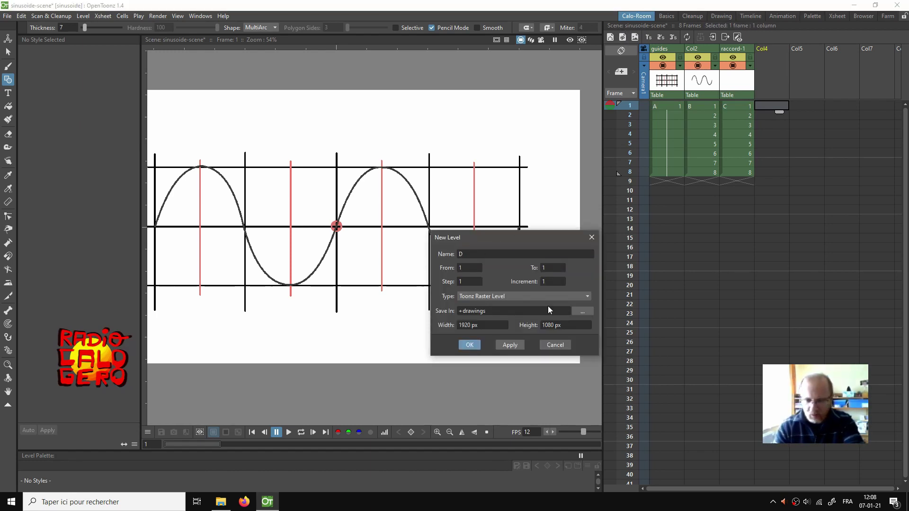
# Step: Rename the level D column as final-1 and change its color_1 to blue with H 204, S 95 and V 97
pyautogui.doubleClick(770, 48)
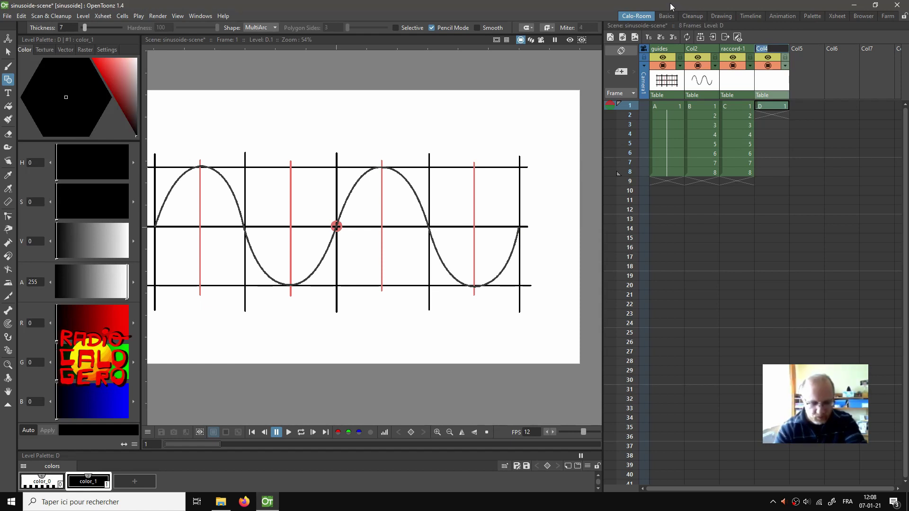
pyautogui.write('final-')
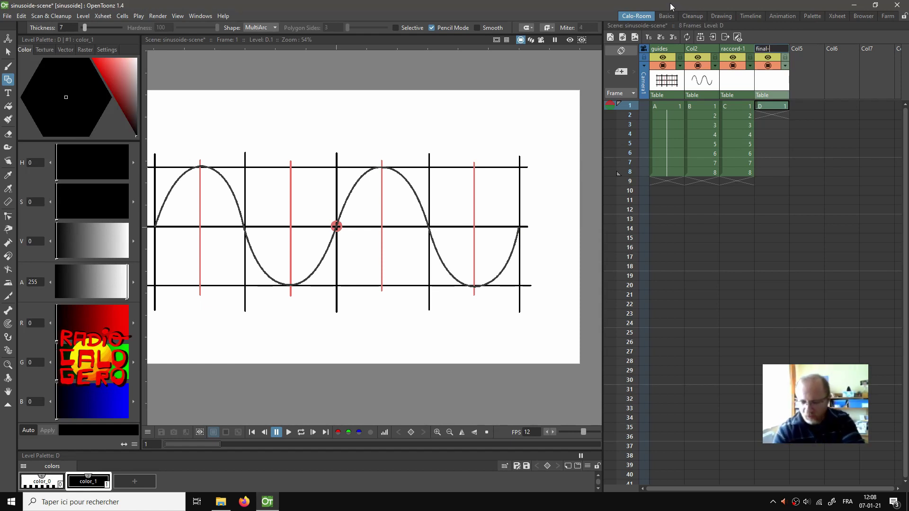
pyautogui.write('1')
pyautogui.press('Return')
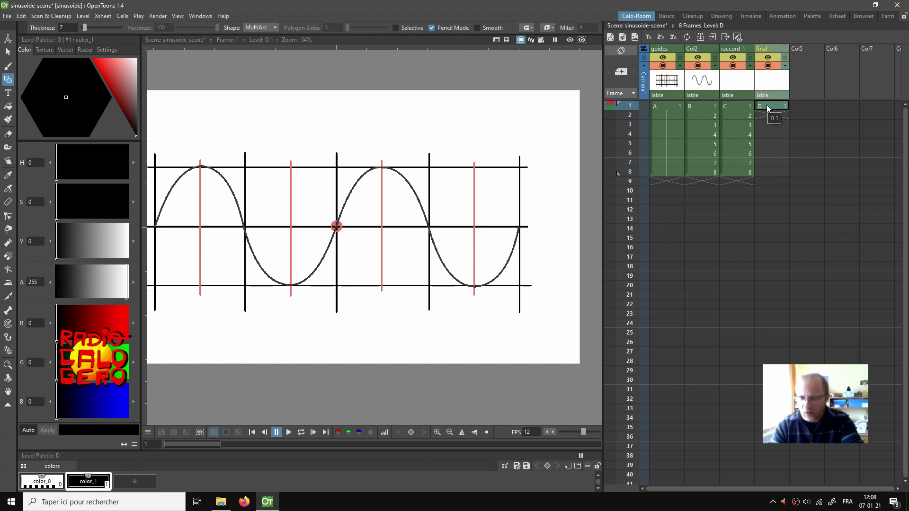
pyautogui.click(105, 59)
pyautogui.moveTo(39, 110); pyautogui.dragTo(33, 112)
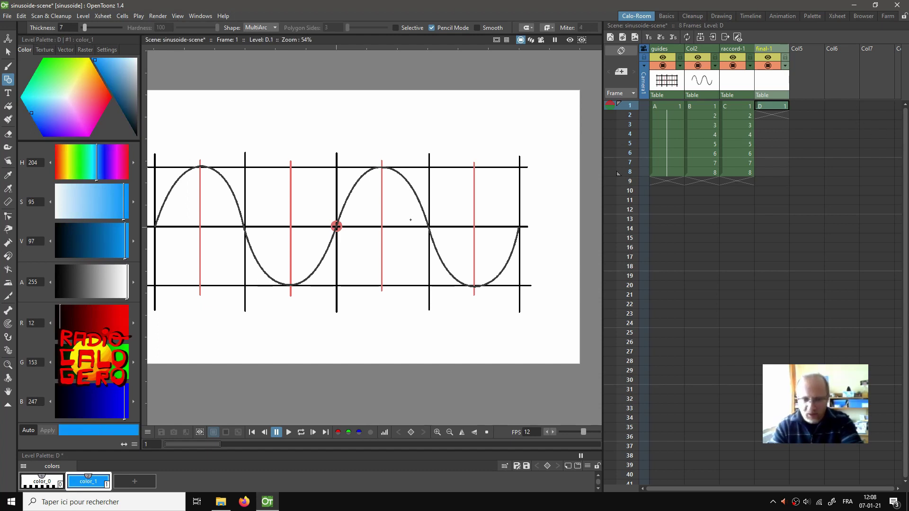
# Step: Trace the wave in blue with MultiArc on frame 1 of final-1, from the red fixed point through crest and trough to the last vertical guide
pyautogui.moveTo(418, 228); pyautogui.dragTo(378, 252)
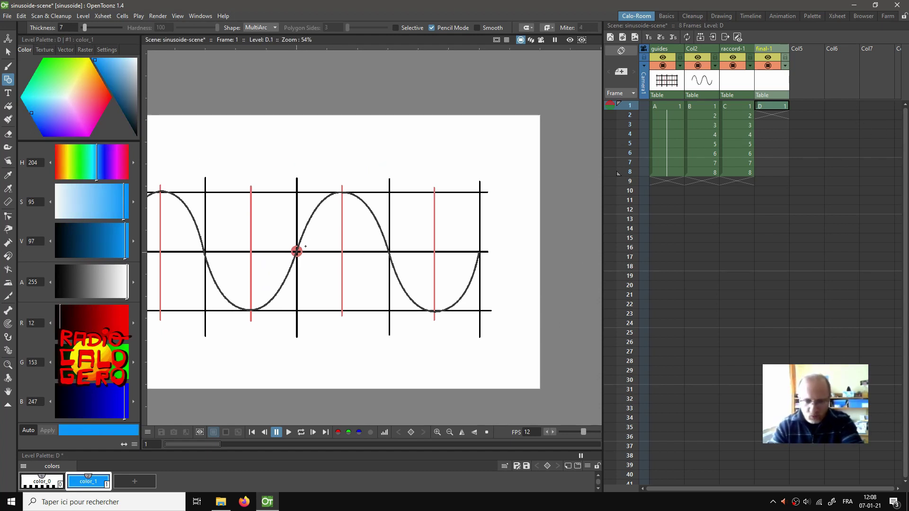
pyautogui.scroll(2, 342, 191)
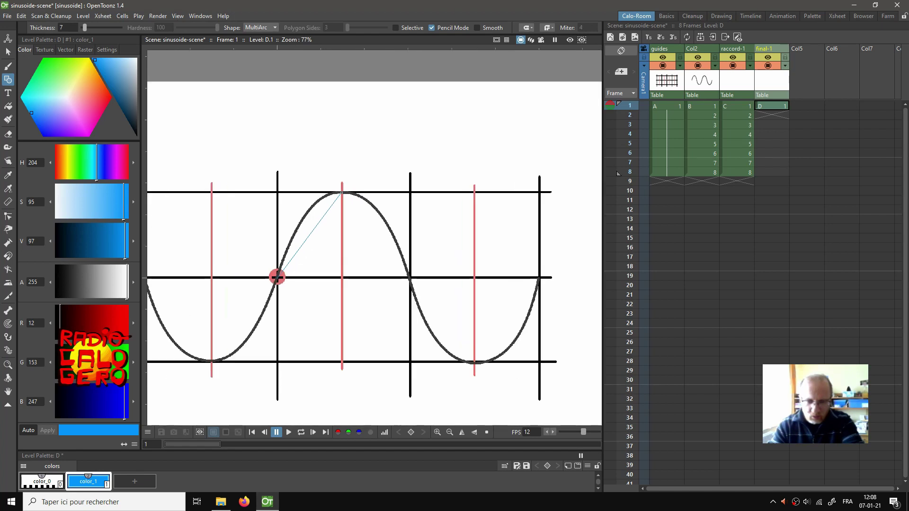
pyautogui.click(341, 193)
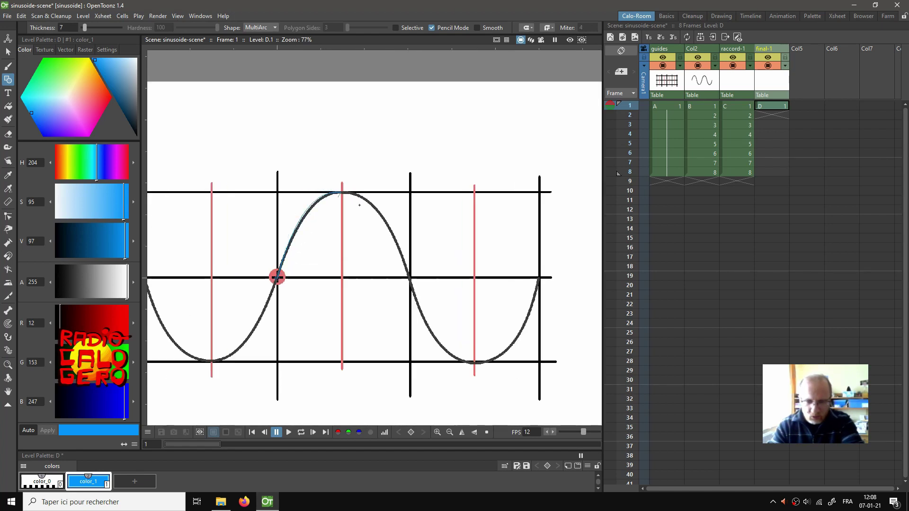
pyautogui.click(408, 277)
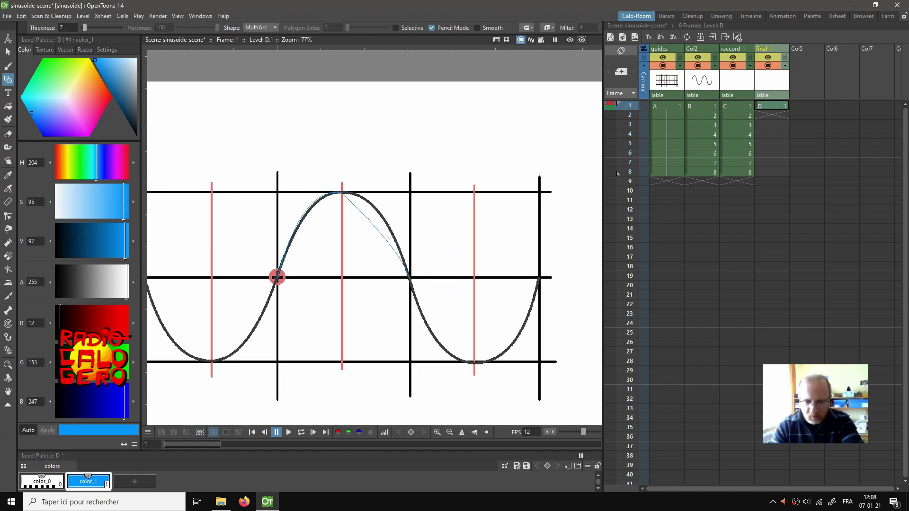
pyautogui.click(373, 186)
pyautogui.click(474, 363)
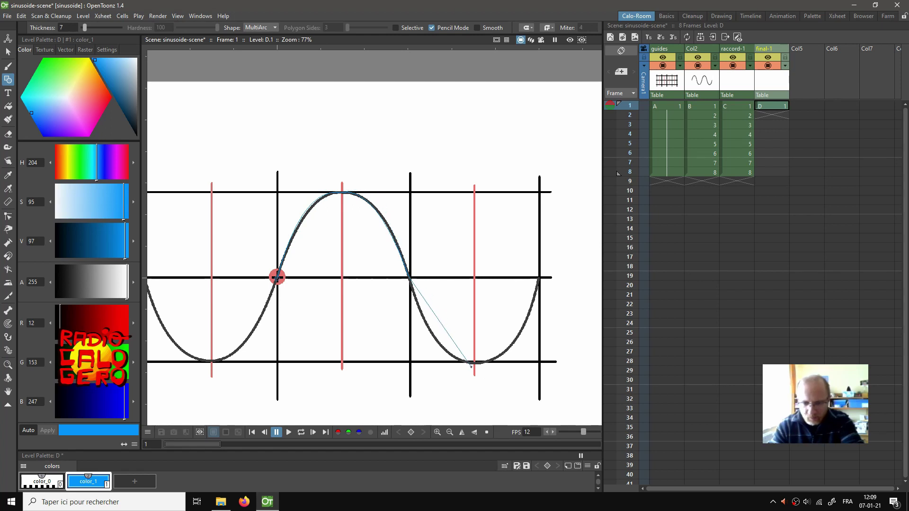
pyautogui.click(435, 366)
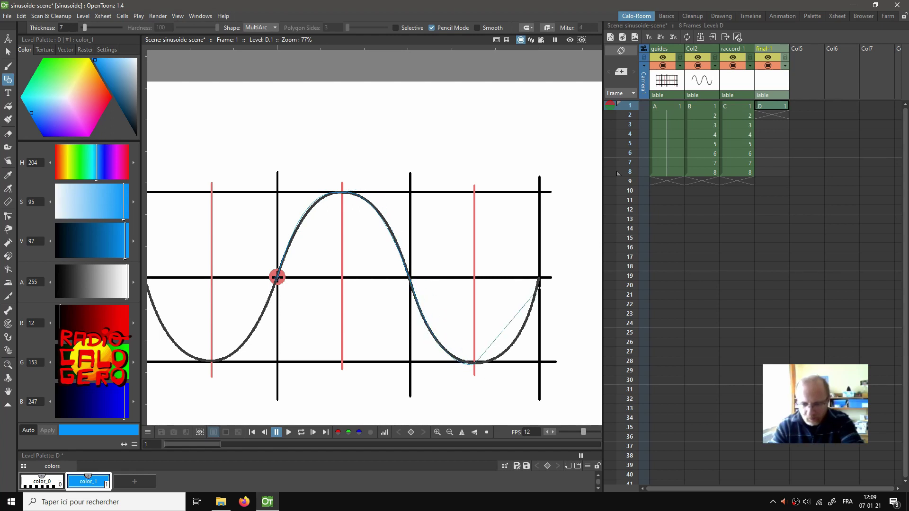
pyautogui.click(539, 278)
pyautogui.doubleClick(525, 363)
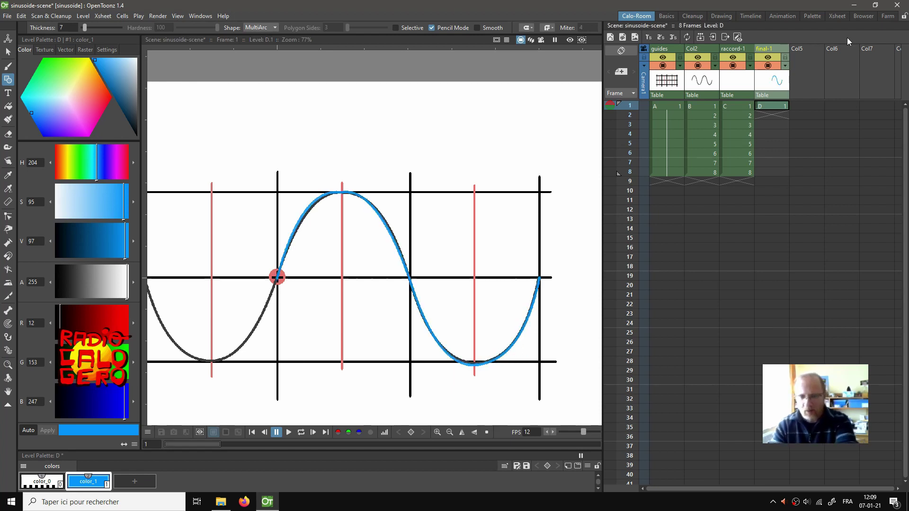
# Step: Add drawing 2 at frame 2 of final-1 and trace the short green connection arc and the wave up to the last vertical guide
pyautogui.click(770, 115)
pyautogui.write('2')
pyautogui.press('Return')
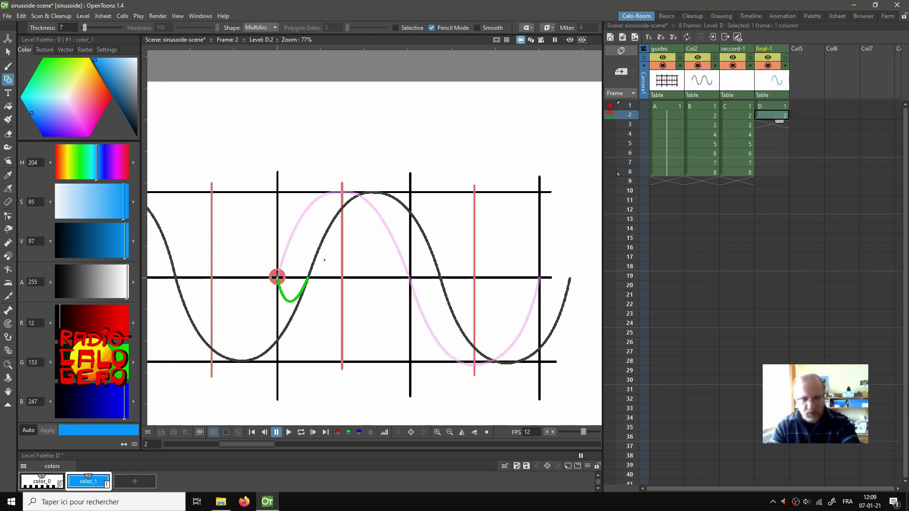
pyautogui.scroll(1, 277, 277)
pyautogui.scroll(-1, 254, 264)
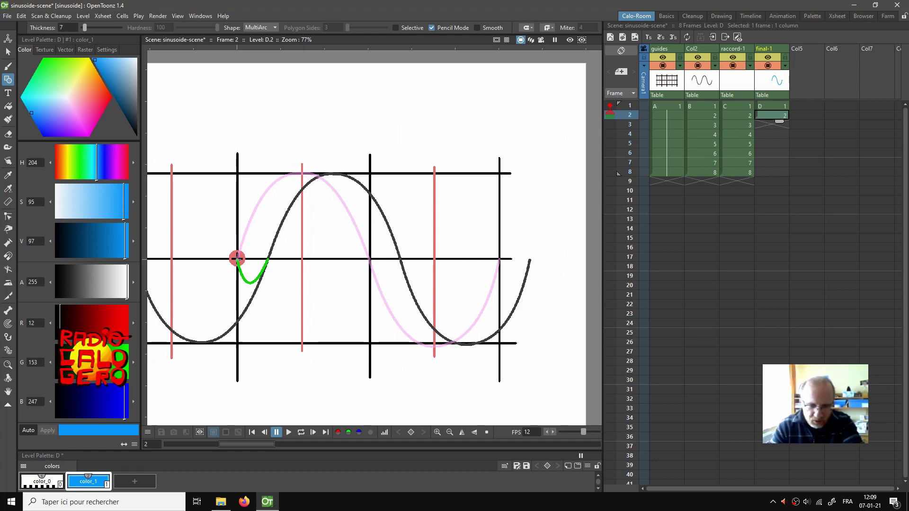
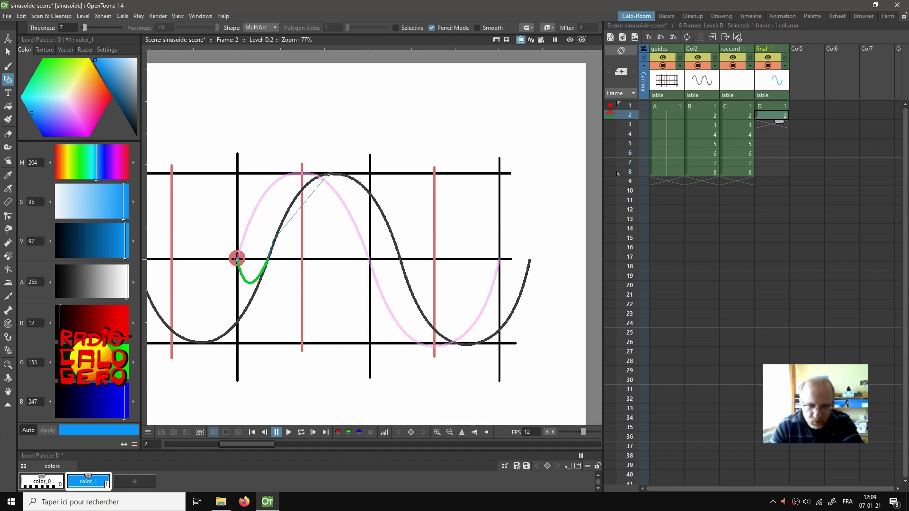
pyautogui.click(326, 174)
pyautogui.click(326, 174)
pyautogui.click(398, 257)
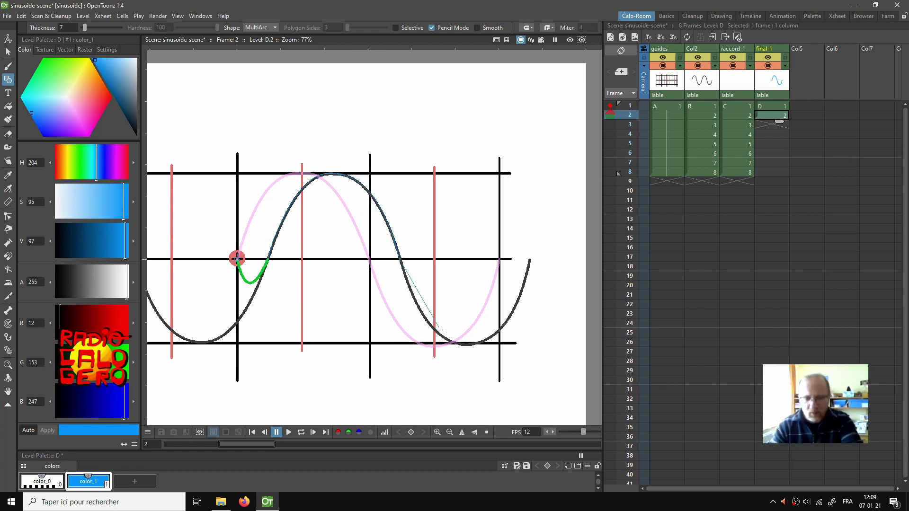
pyautogui.click(377, 174)
pyautogui.click(466, 346)
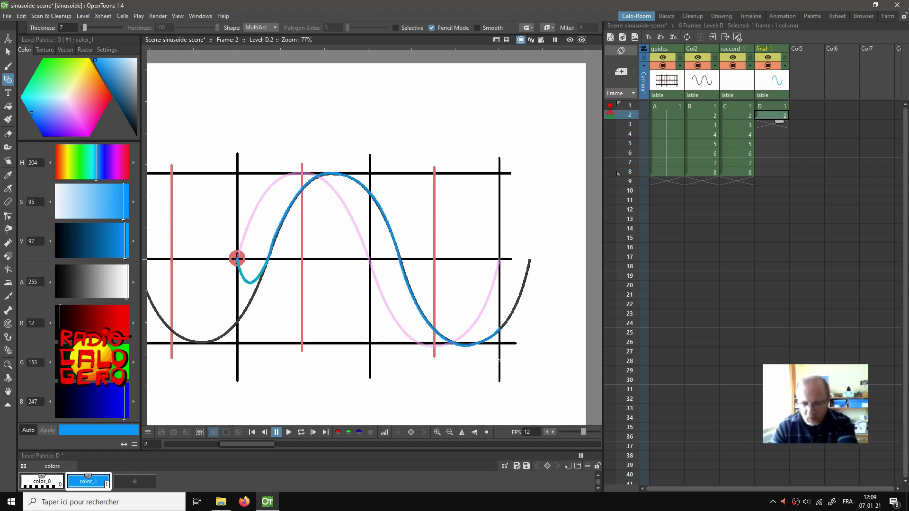
pyautogui.doubleClick(498, 331)
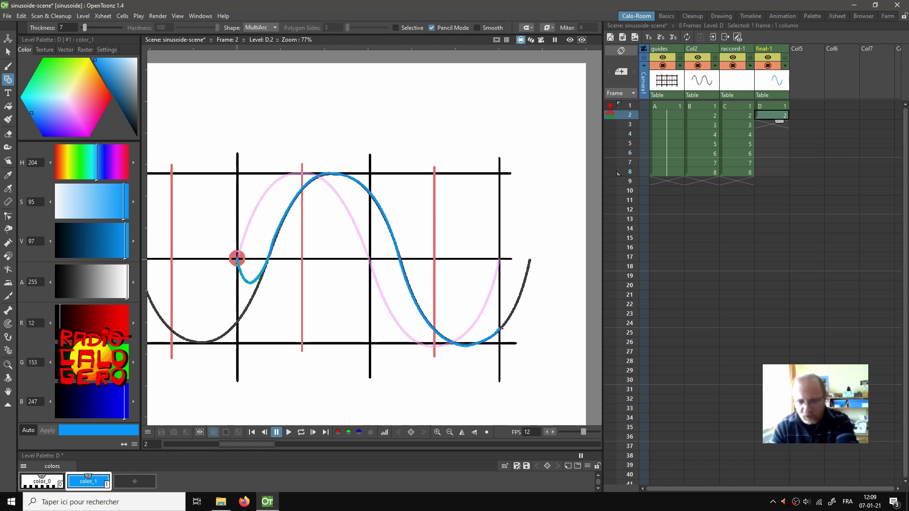
# Step: Trace the green connection arc and the wave on frame 3 of final-1, ending in the trough at the last vertical guide
pyautogui.click(769, 124)
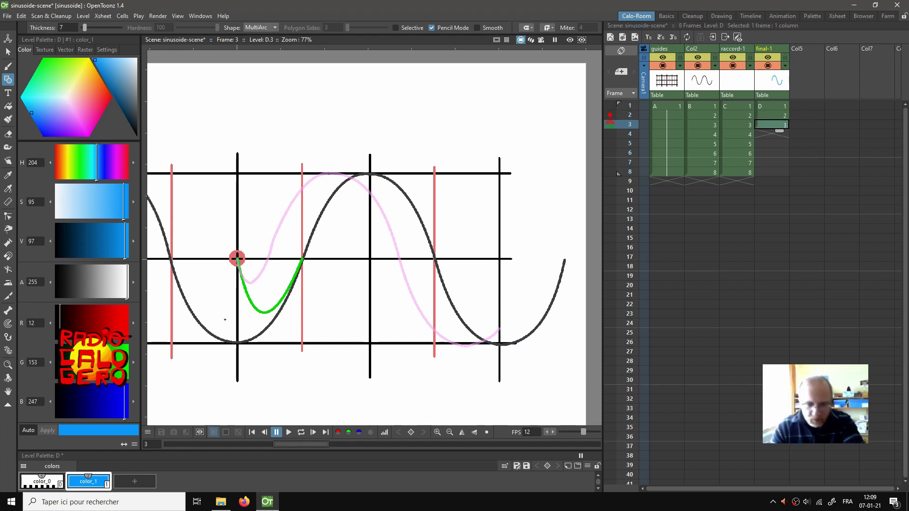
pyautogui.click(265, 312)
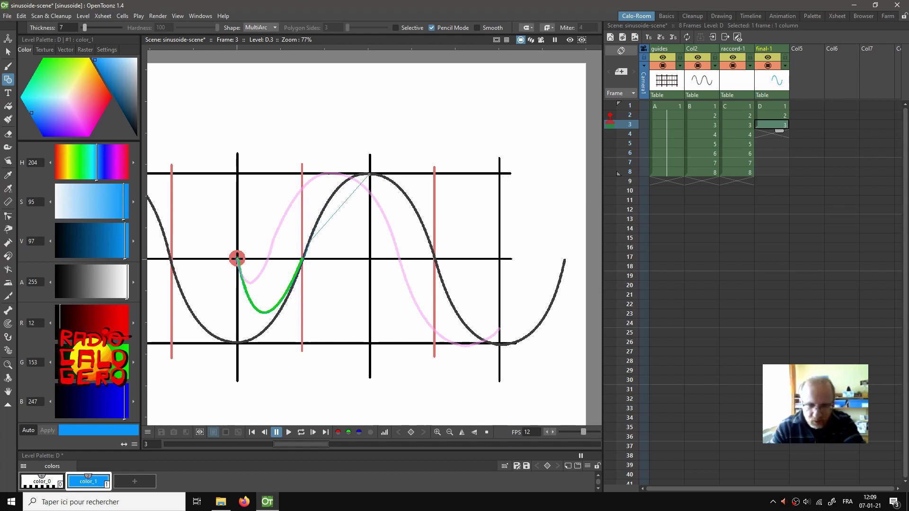
pyautogui.click(369, 173)
pyautogui.click(340, 164)
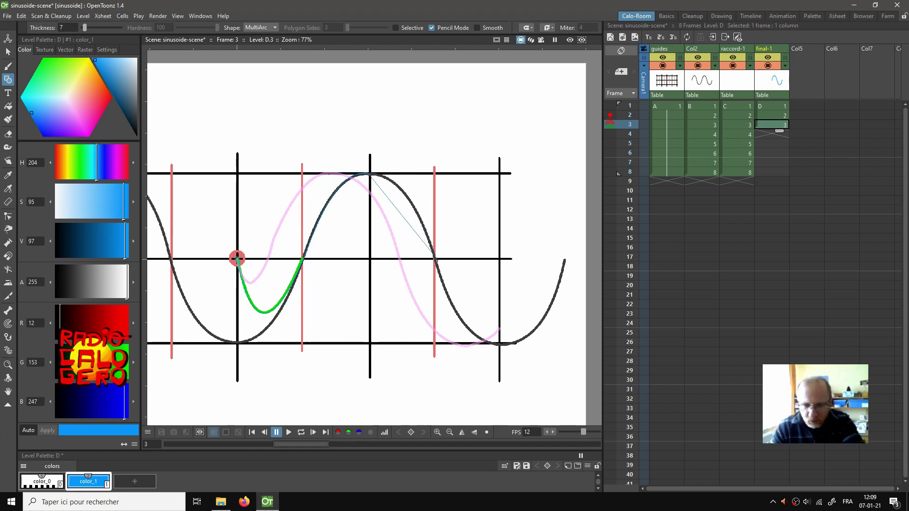
pyautogui.click(434, 258)
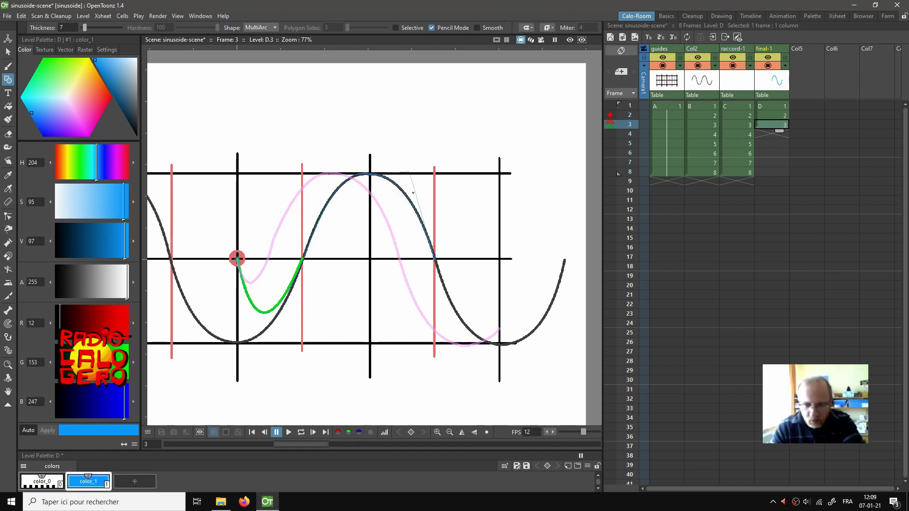
pyautogui.click(421, 203)
pyautogui.click(498, 344)
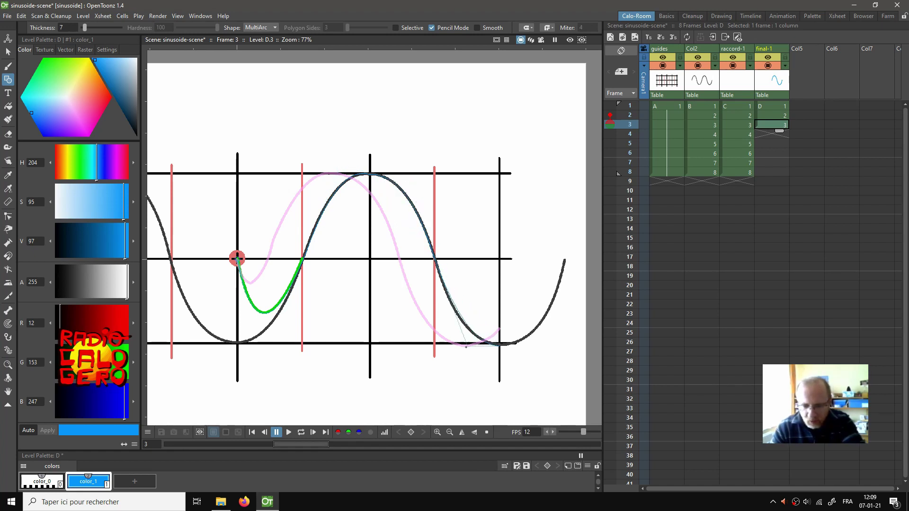
pyautogui.click(473, 343)
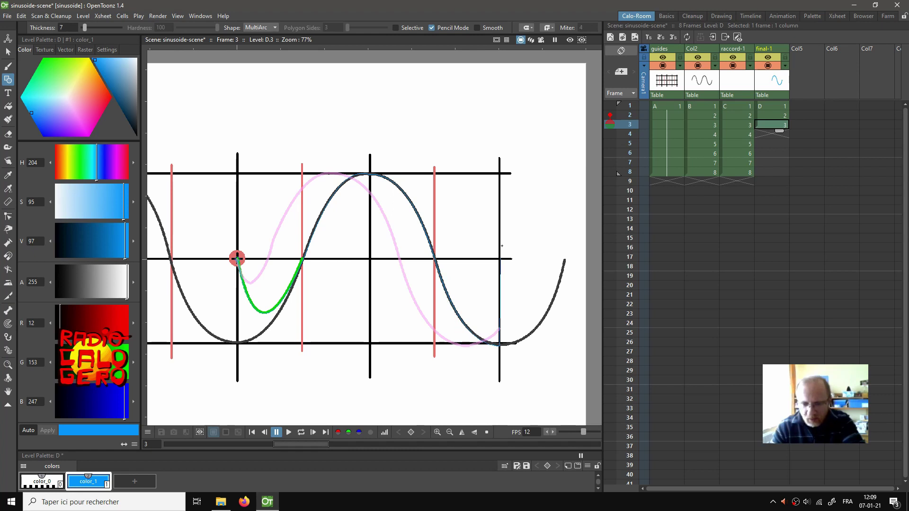
pyautogui.doubleClick(520, 290)
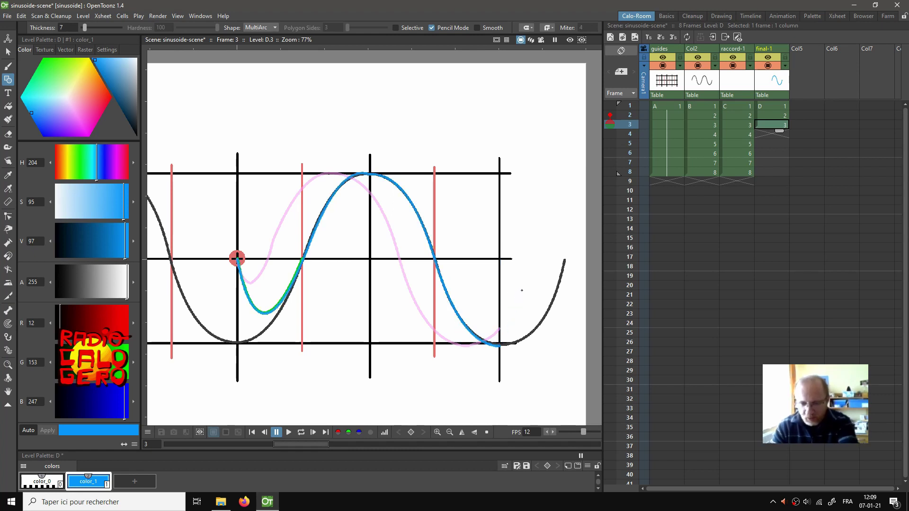
# Step: Add drawing 4 at frame 4 of final-1 and trace the connection arc, the crest and the descending wave to the last vertical guide
pyautogui.click(771, 135)
pyautogui.write('4')
pyautogui.press('Return')
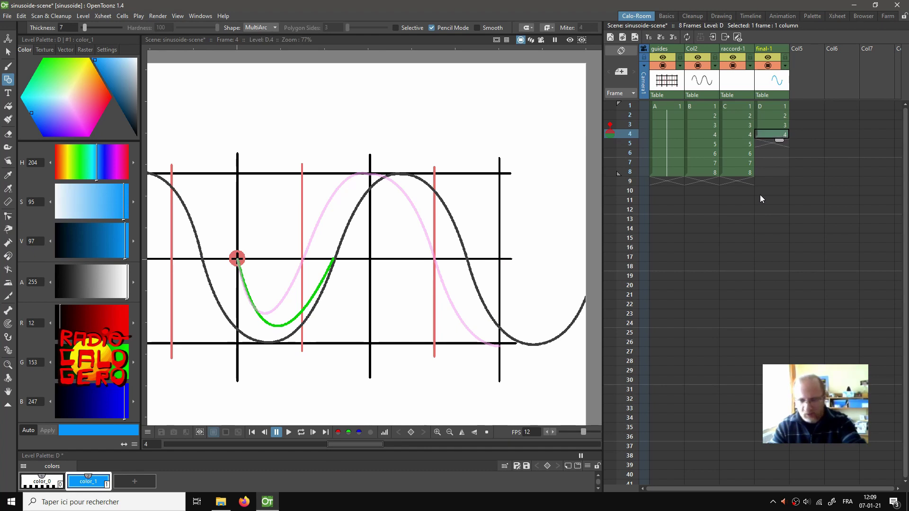
pyautogui.click(237, 258)
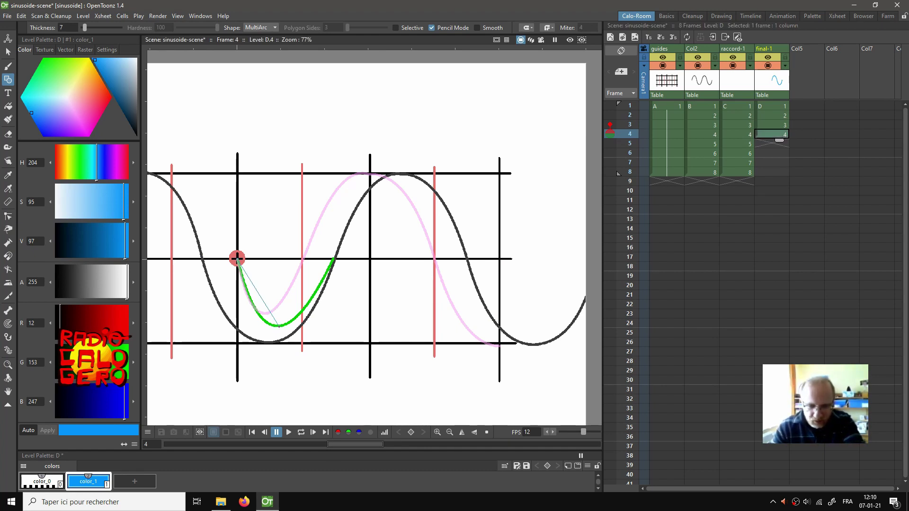
pyautogui.click(282, 326)
pyautogui.click(248, 329)
pyautogui.click(343, 236)
pyautogui.click(400, 173)
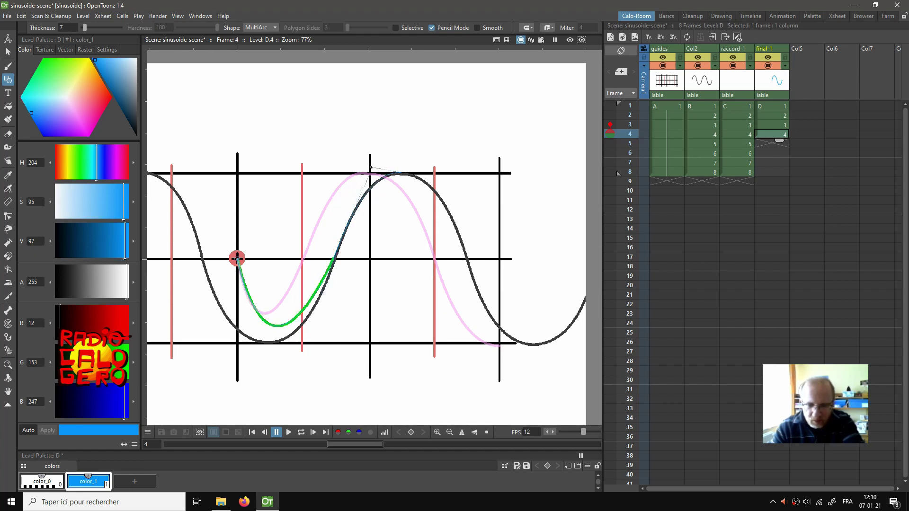
pyautogui.click(433, 194)
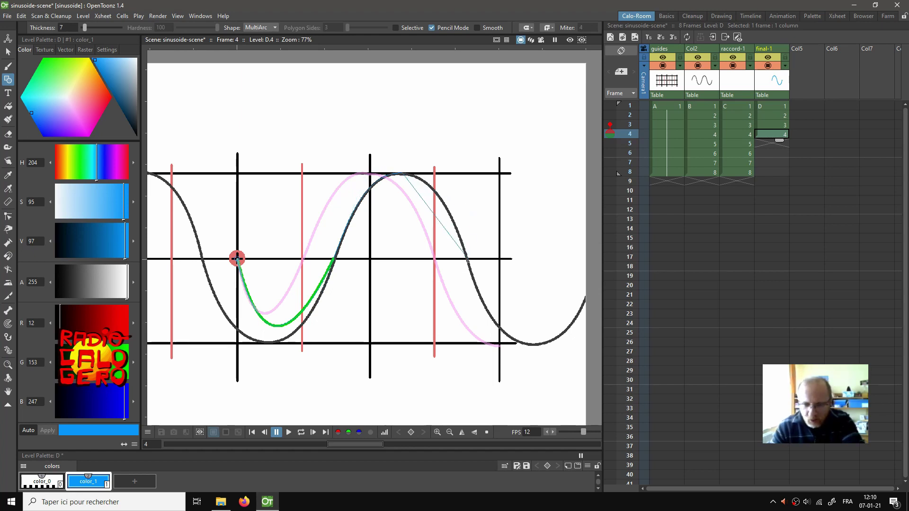
pyautogui.click(467, 257)
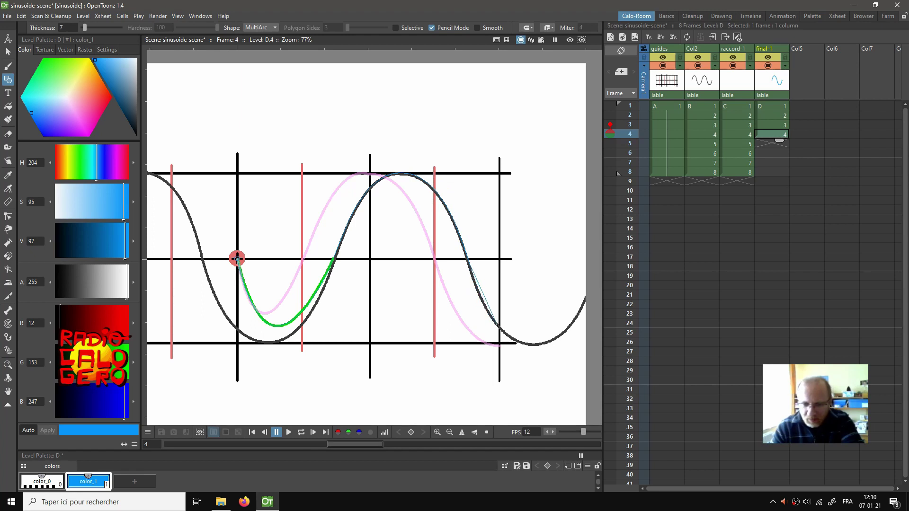
pyautogui.click(499, 326)
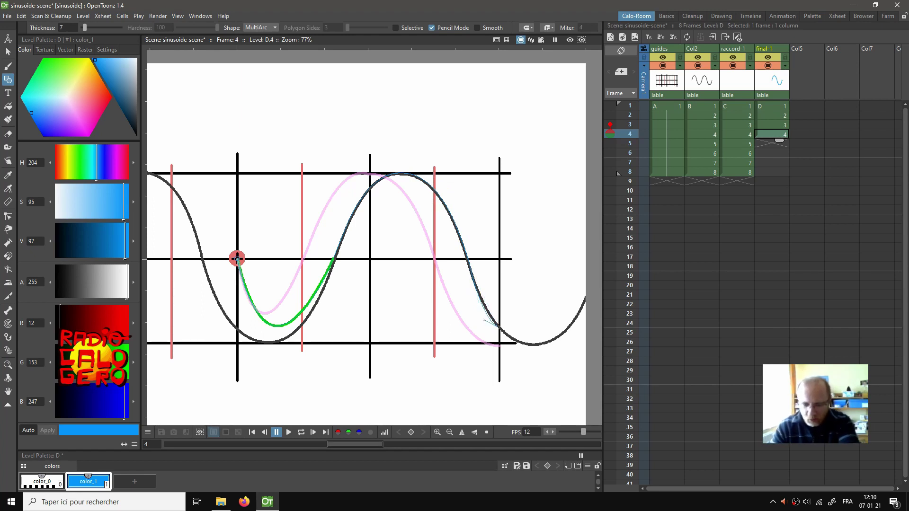
pyautogui.doubleClick(490, 318)
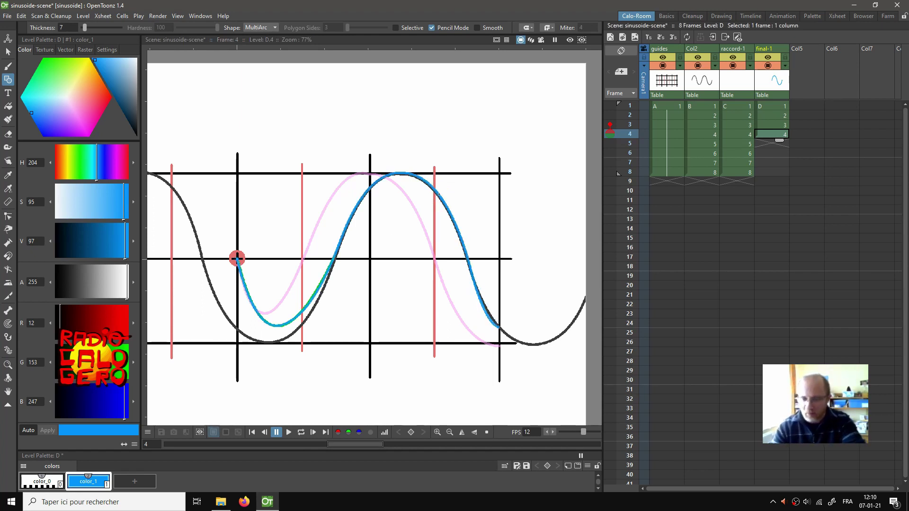
# Step: Trace the wave on frame 5 of final-1 from the fixed point through trough and crest to the centre line at the last vertical guide
pyautogui.click(768, 143)
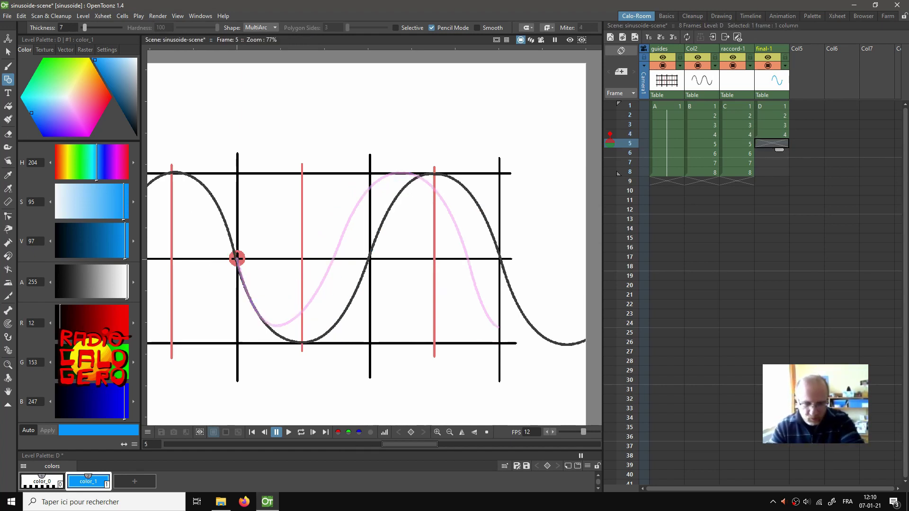
pyautogui.moveTo(237, 258); pyautogui.dragTo(301, 343)
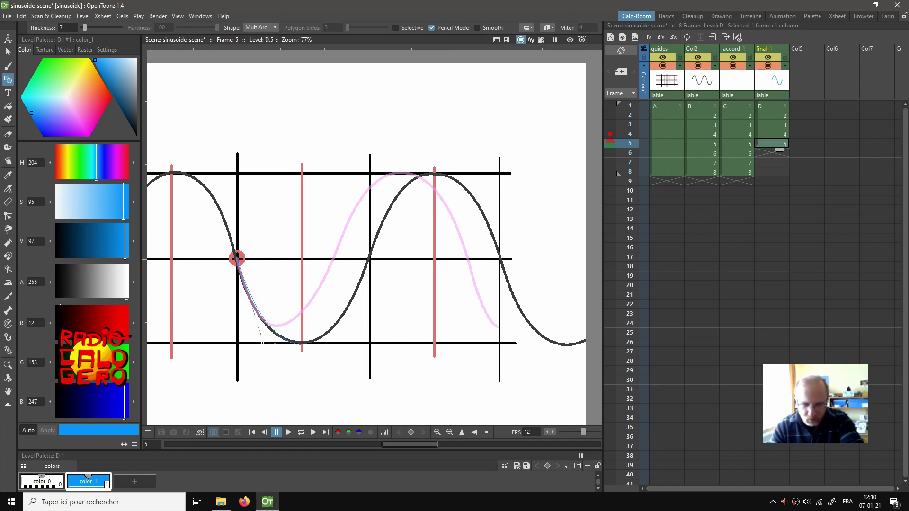
pyautogui.click(276, 340)
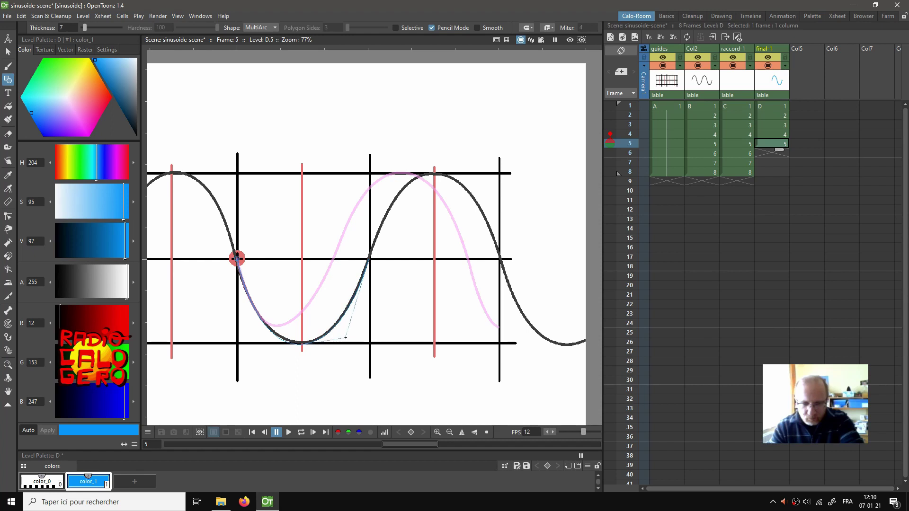
pyautogui.click(350, 306)
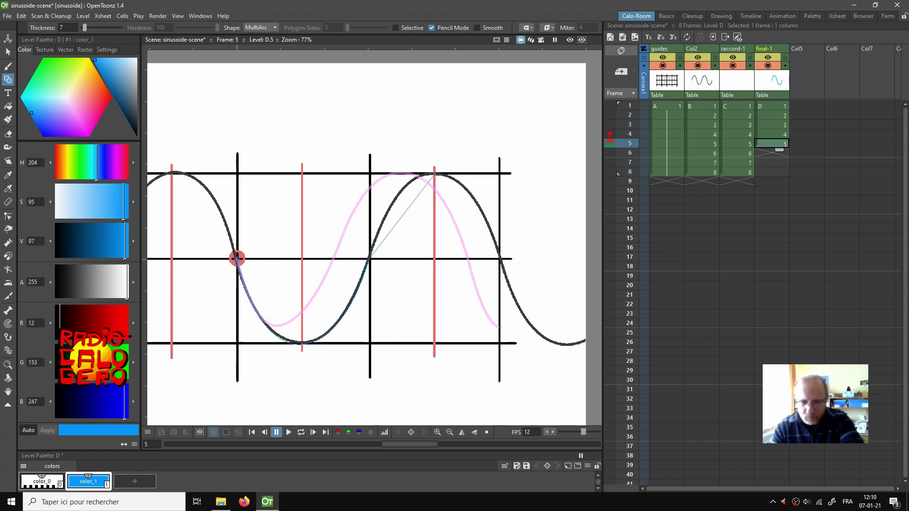
pyautogui.click(434, 175)
pyautogui.click(416, 171)
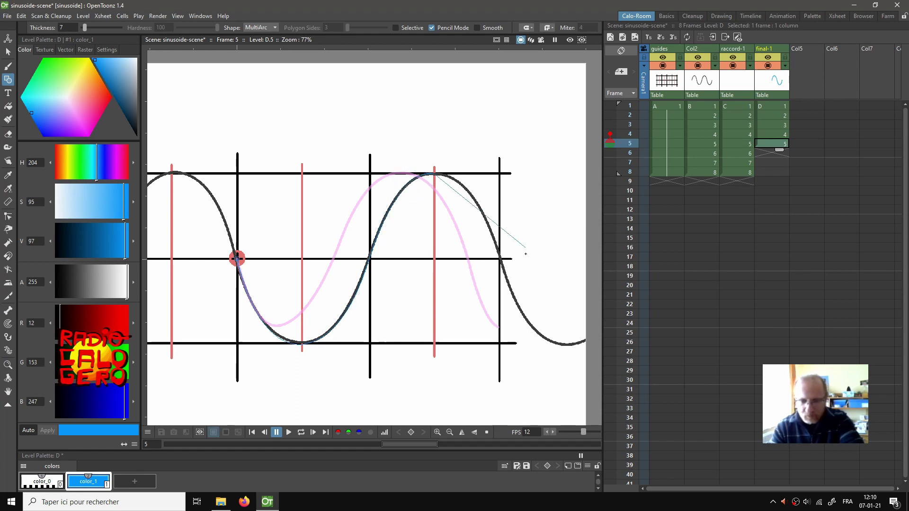
pyautogui.click(500, 258)
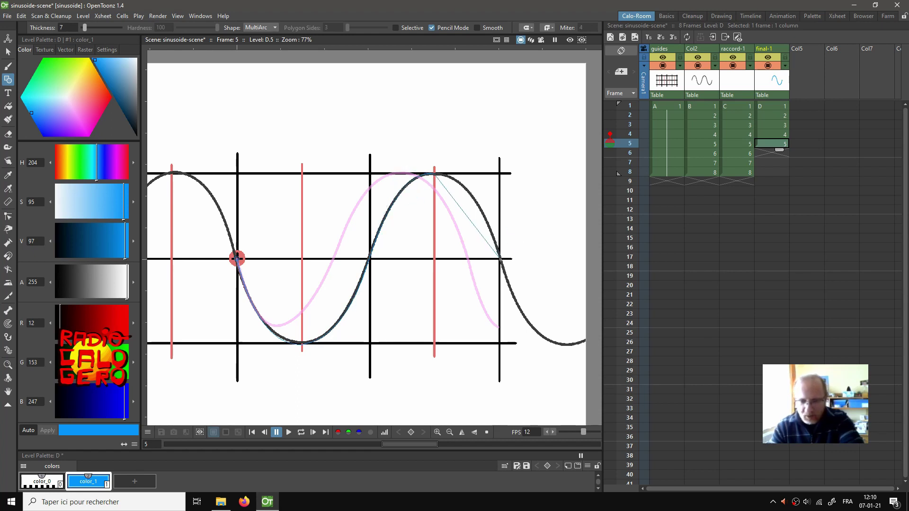
pyautogui.doubleClick(473, 175)
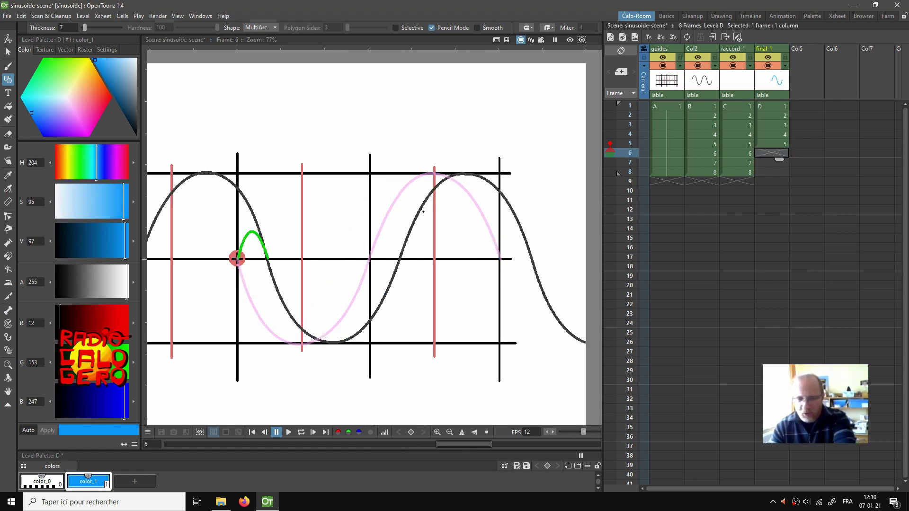
# Step: Trace the small upward connection arc, the trough and the crest on frame 6 of final-1, stopping at the last vertical guide
pyautogui.click(241, 249)
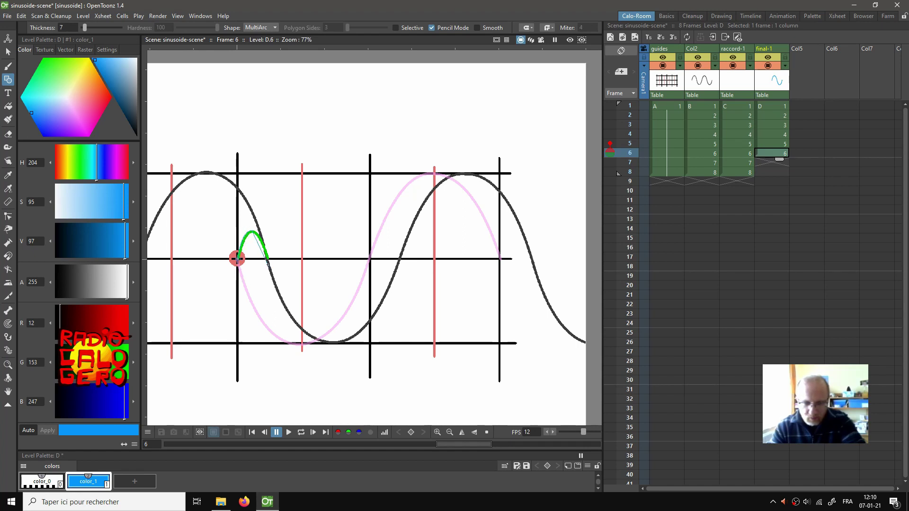
pyautogui.click(330, 342)
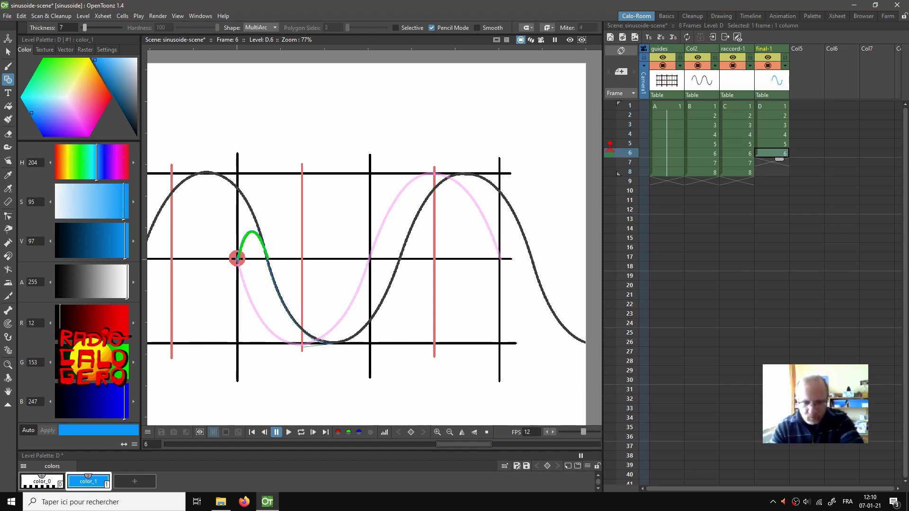
pyautogui.click(321, 341)
pyautogui.click(399, 259)
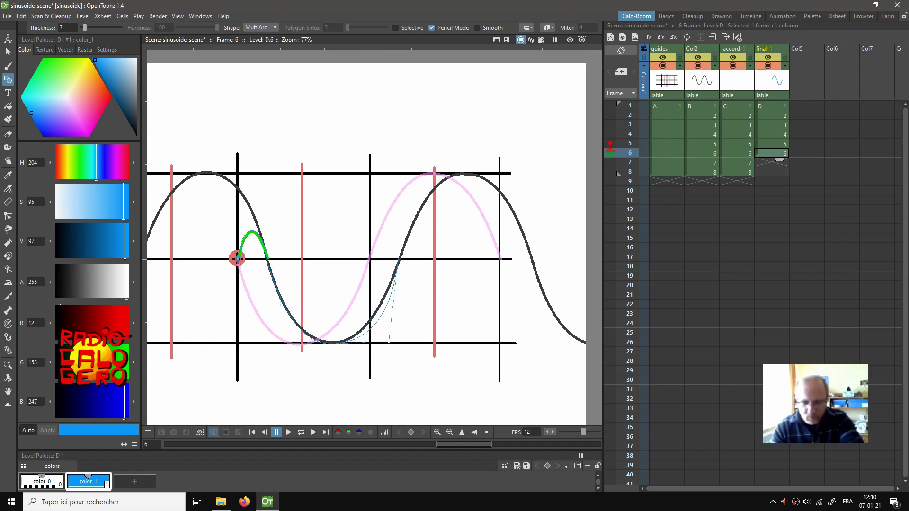
pyautogui.click(372, 342)
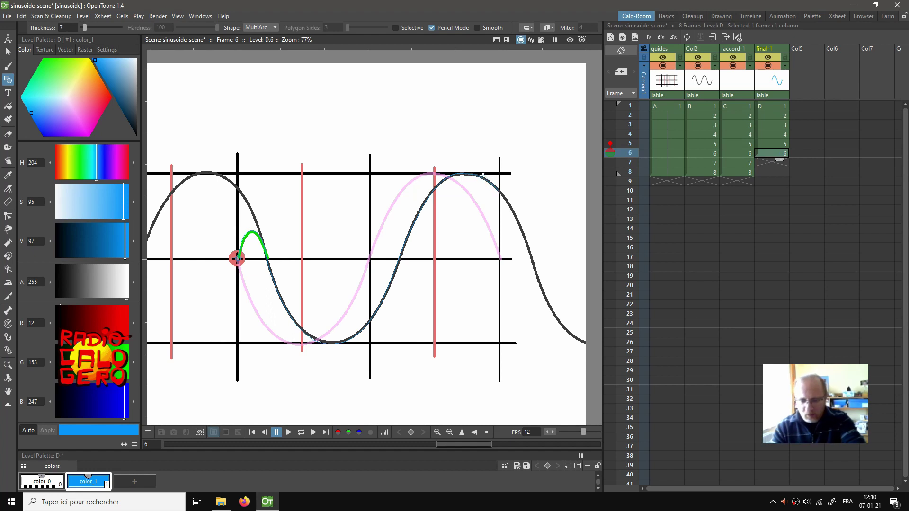
pyautogui.doubleClick(498, 190)
# Step: Trace the green connection arc and the wave on frame 7 of final-1
pyautogui.click(781, 162)
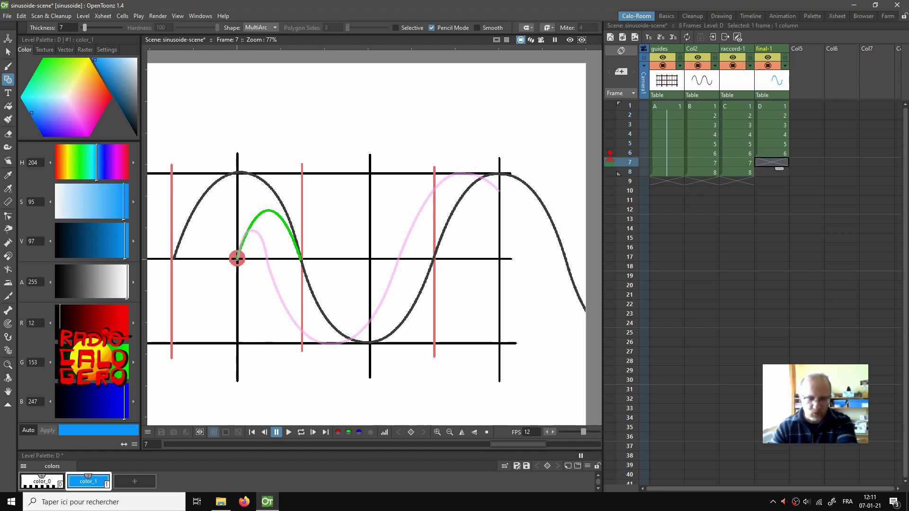
# Step: Trace the frame 7 wave in final-1 with a blue MultiArc from the red dot, along the green connector, to the last black vertical guide
pyautogui.click(237, 259)
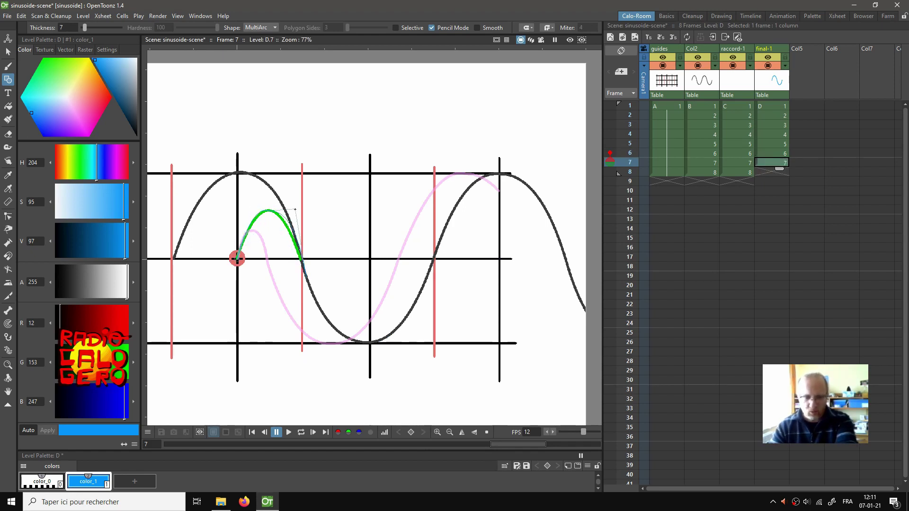
pyautogui.click(367, 343)
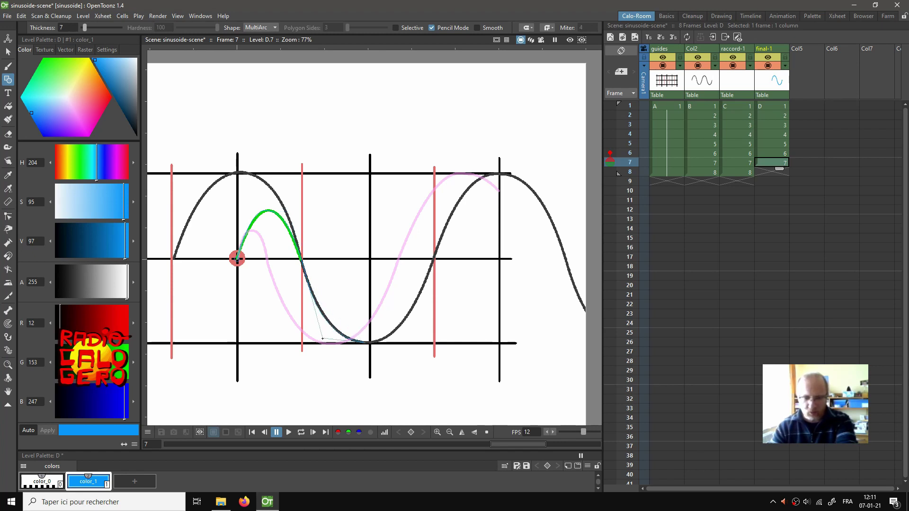
pyautogui.click(435, 259)
pyautogui.click(402, 344)
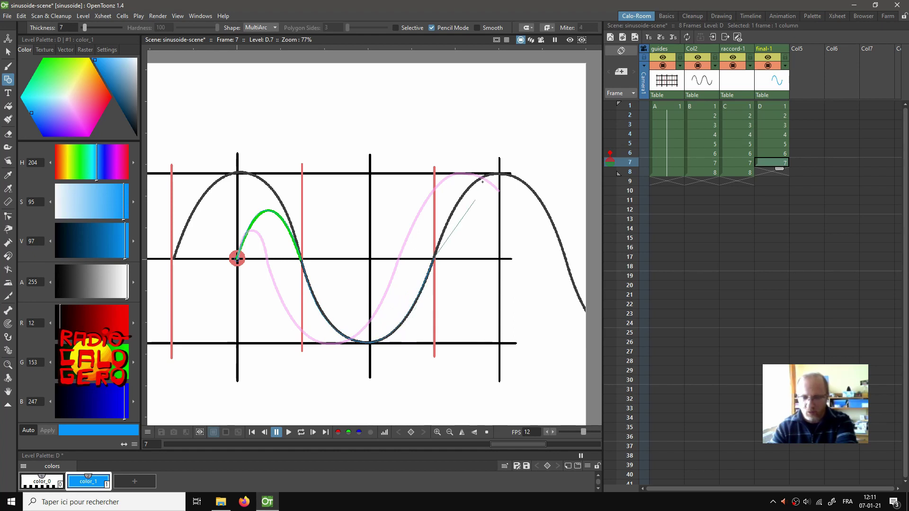
pyautogui.click(497, 175)
pyautogui.doubleClick(494, 171)
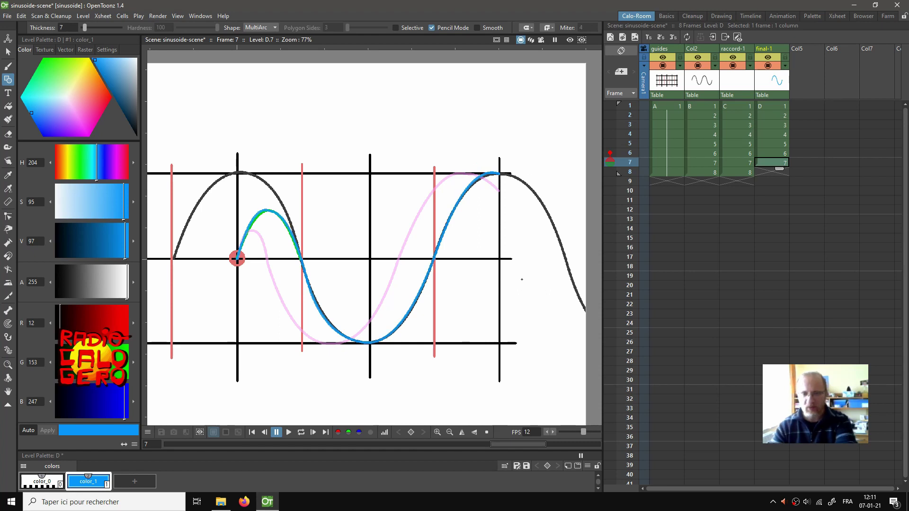
# Step: Draw the frame 8 wave in final-1 with a MultiArc, following the green connector and the black sinusoid to the last vertical guide
pyautogui.click(765, 172)
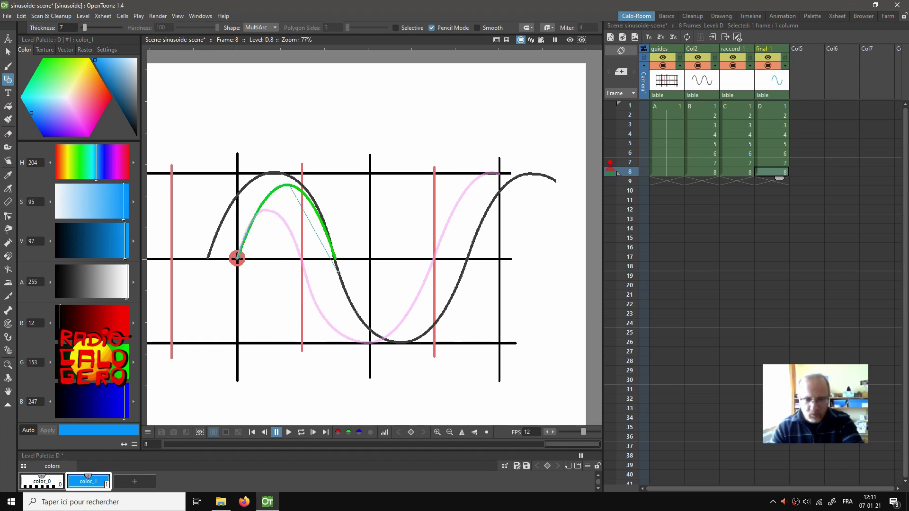
pyautogui.click(336, 261)
pyautogui.click(333, 230)
pyautogui.click(400, 341)
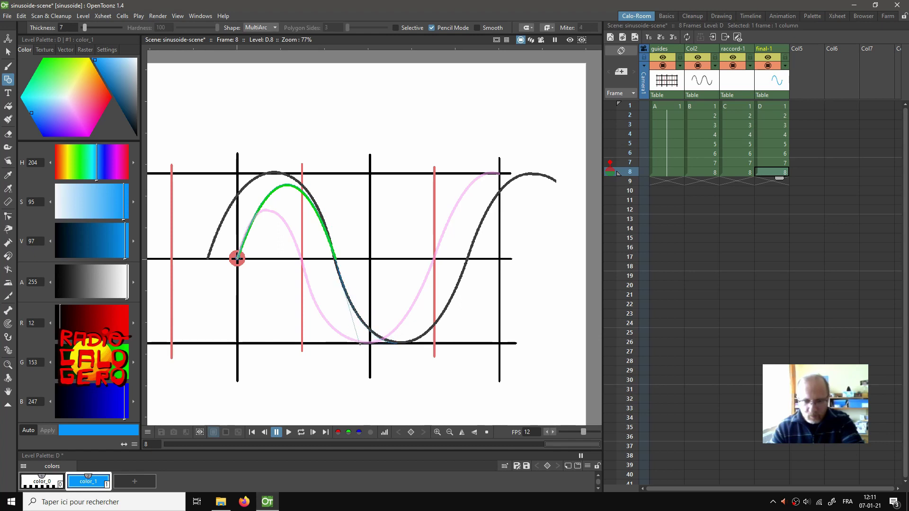
pyautogui.click(466, 261)
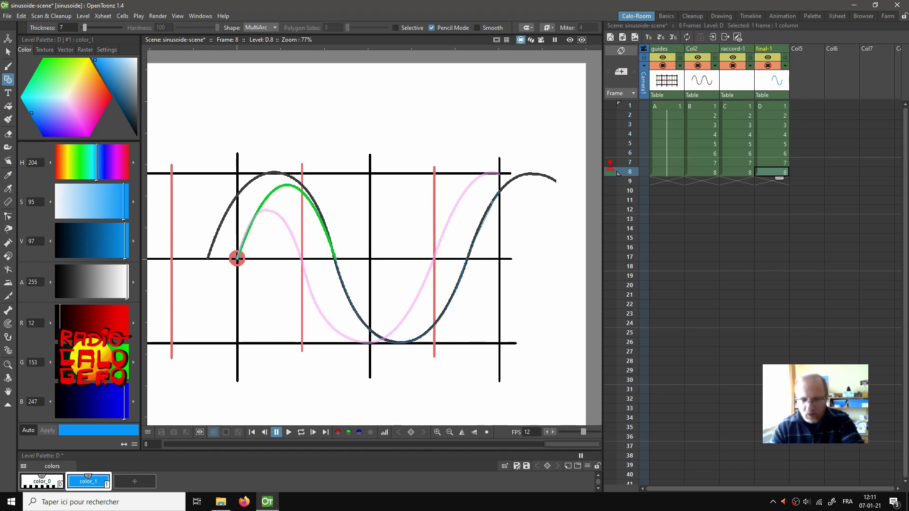
pyautogui.doubleClick(496, 196)
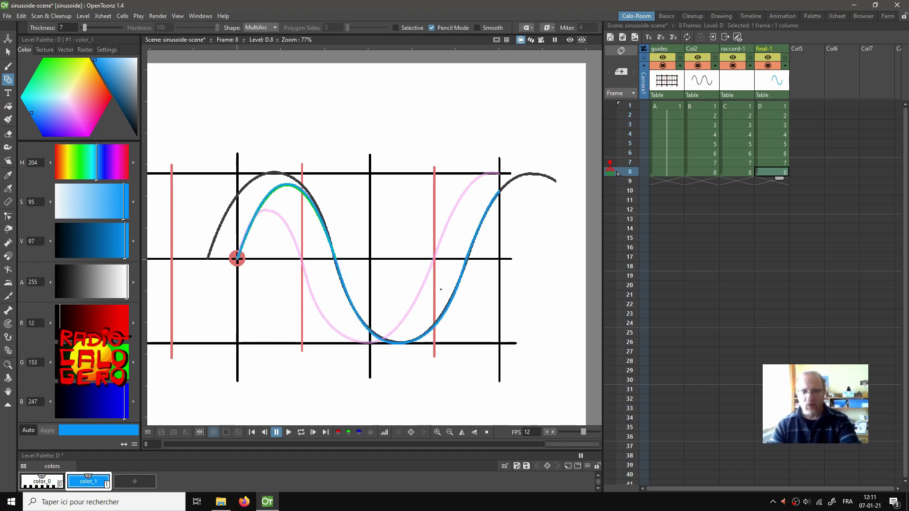
# Step: Play the blue wave animation in a loop over the guides, then stop playback
pyautogui.press('p')
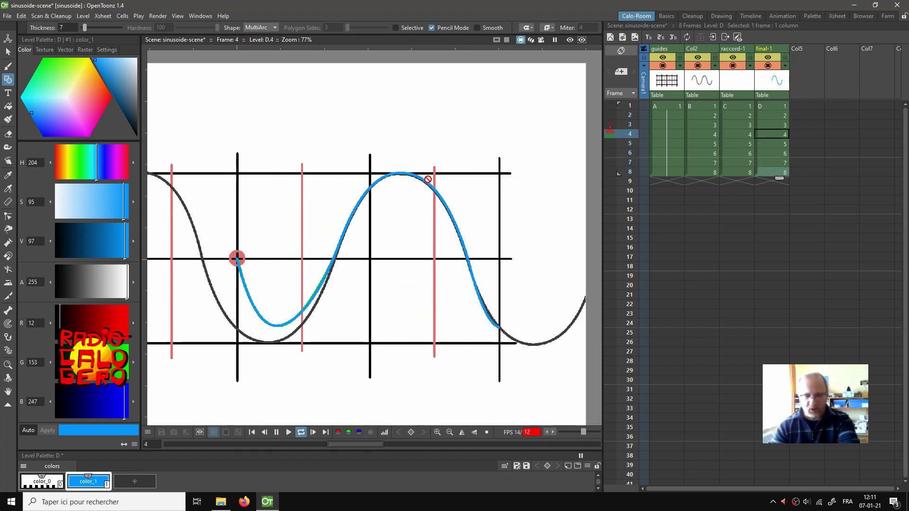
pyautogui.scroll(-2, 336, 271)
pyautogui.moveTo(353, 271); pyautogui.dragTo(401, 264)
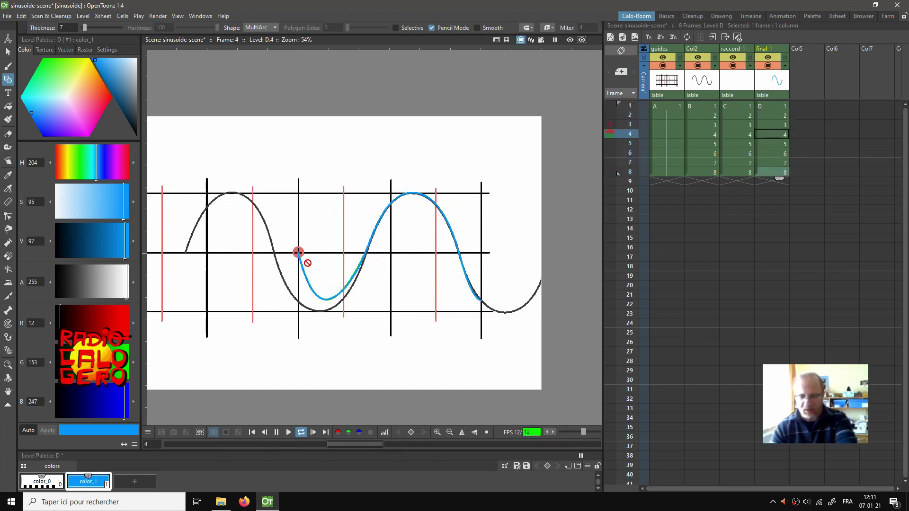
pyautogui.press('space')
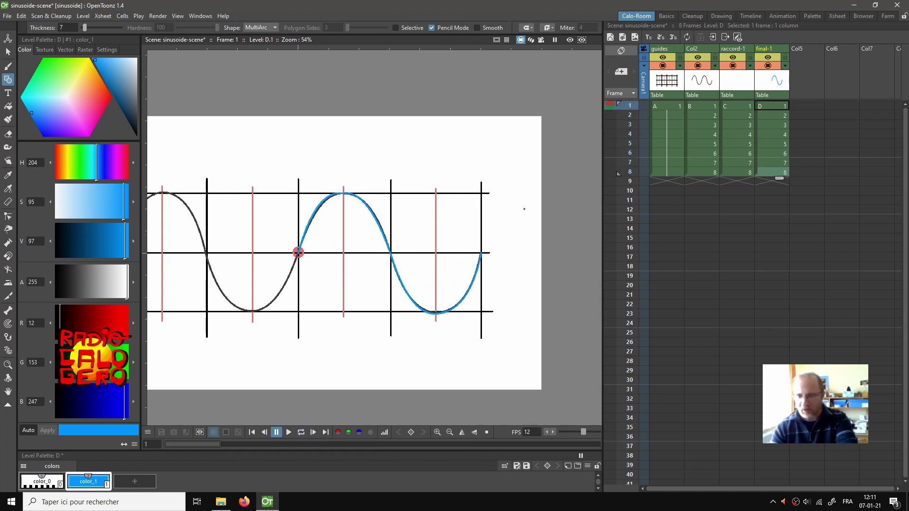
# Step: Hide the guides, Col2 and raccord-1 columns in the viewer so only final-1 is displayed
pyautogui.click(662, 66)
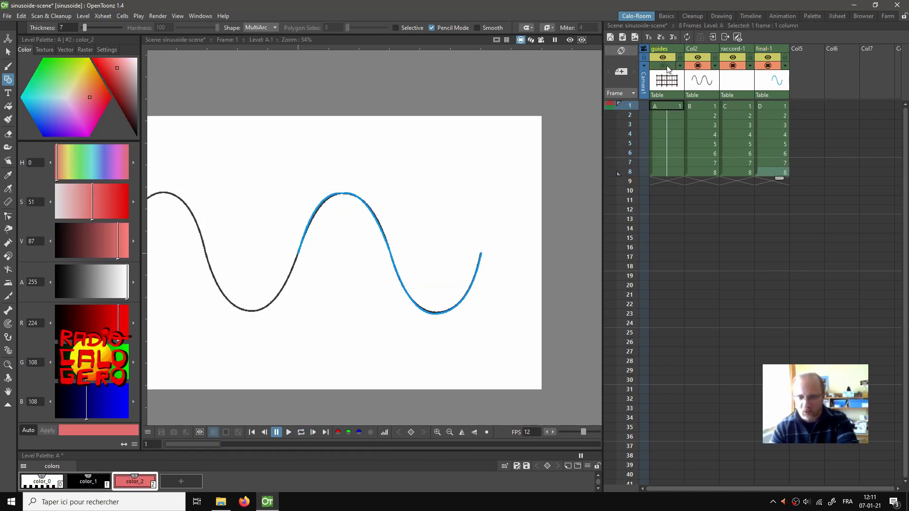
pyautogui.click(697, 66)
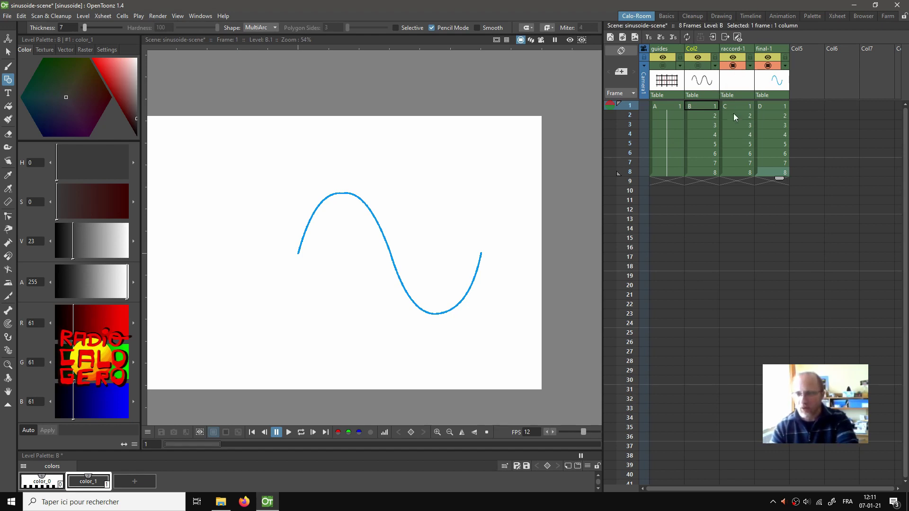
pyautogui.click(736, 136)
pyautogui.press('Up')
pyautogui.press('Up')
pyautogui.press('Up')
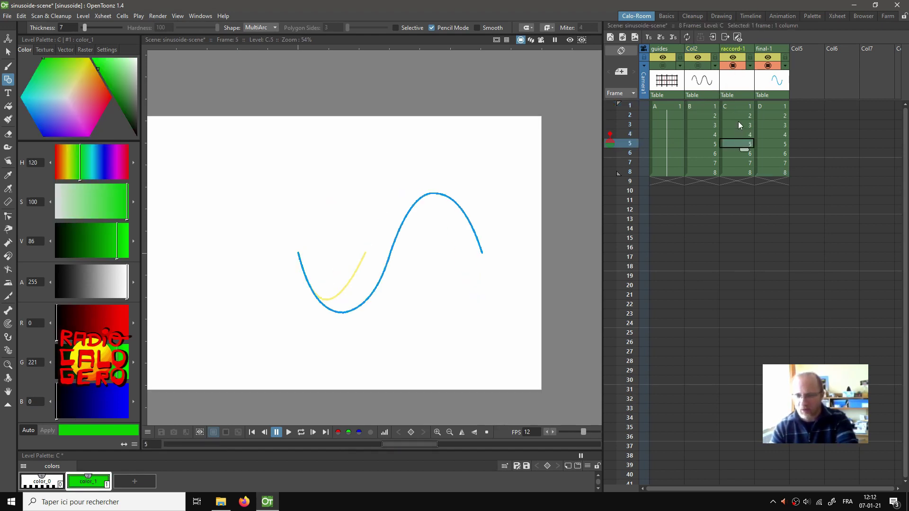
pyautogui.click(739, 123)
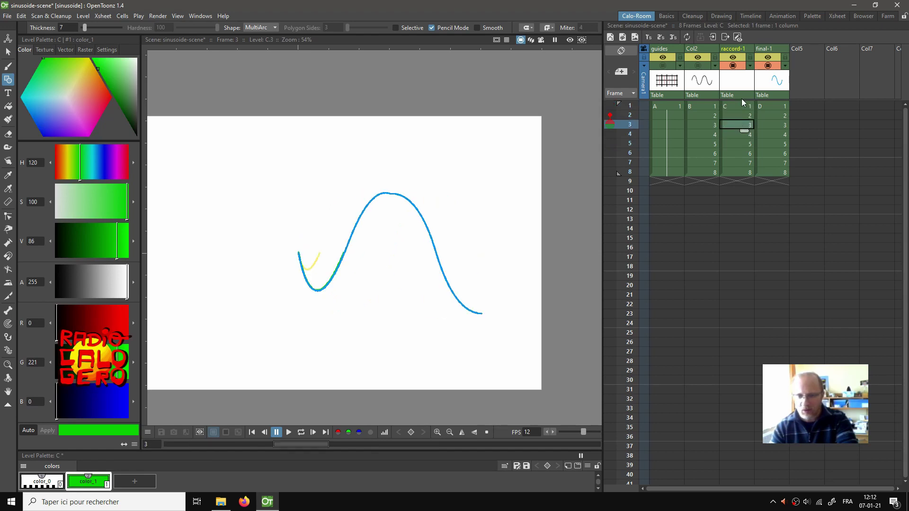
pyautogui.click(732, 65)
# Step: Loop the final-1 animation from frame 1, watch it full screen, then return to the fitted view and stop playback
pyautogui.click(768, 105)
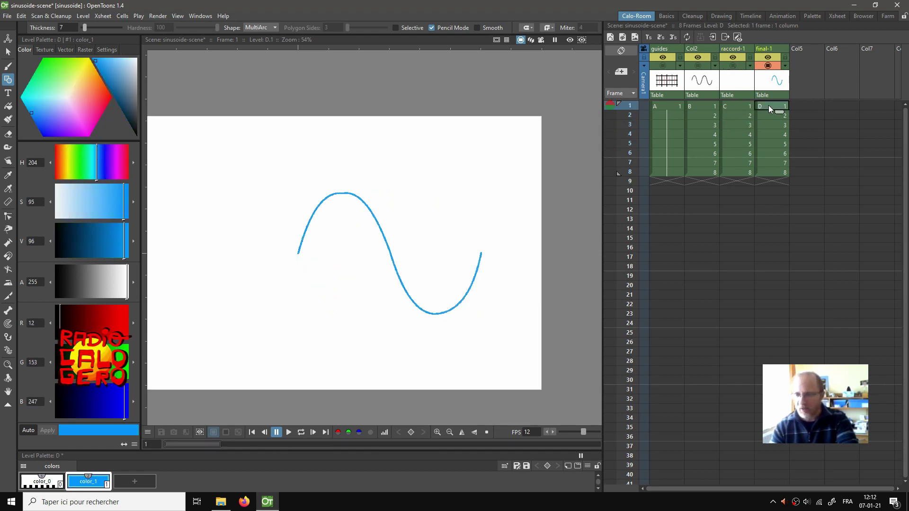
pyautogui.press('l')
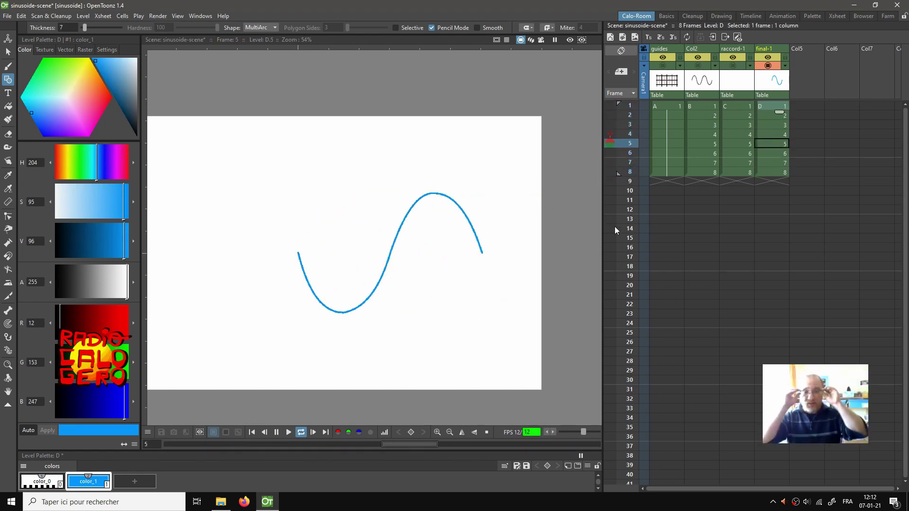
pyautogui.rightClick(405, 177)
pyautogui.click(429, 182)
pyautogui.rightClick(467, 191)
pyautogui.click(487, 207)
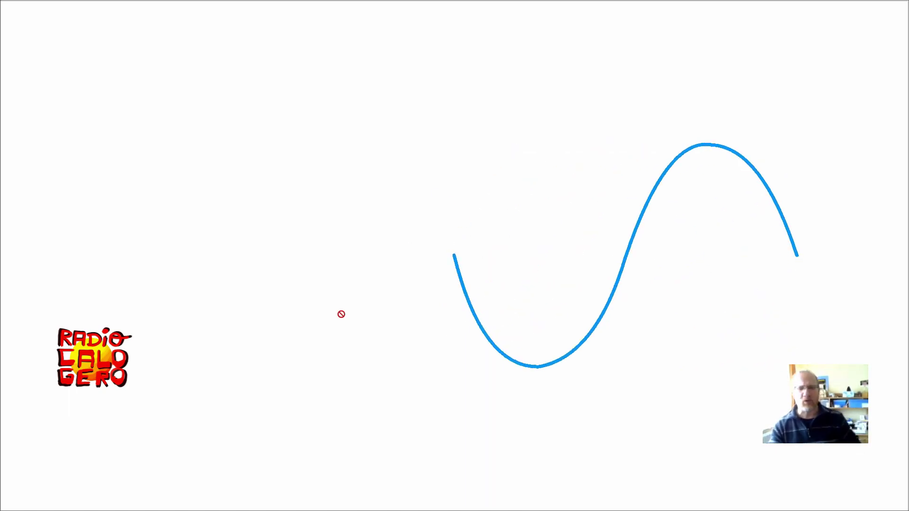
pyautogui.press('Escape')
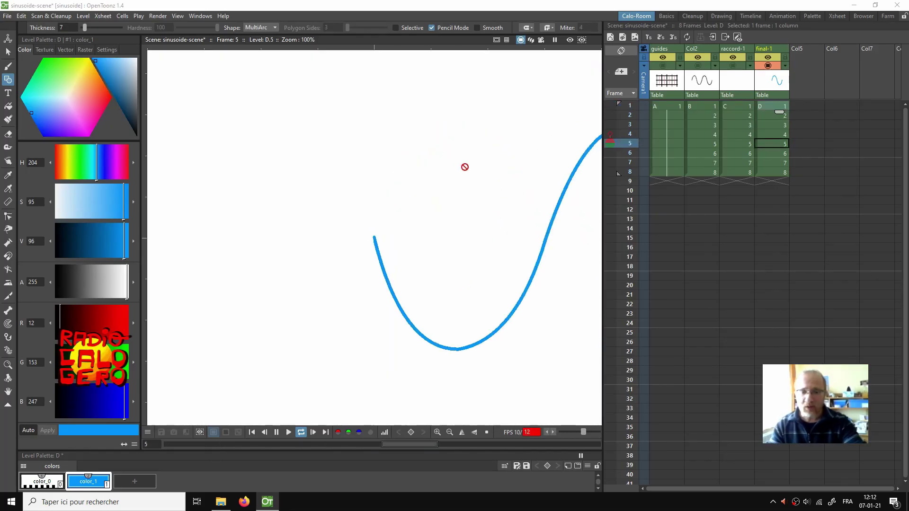
pyautogui.press('-')
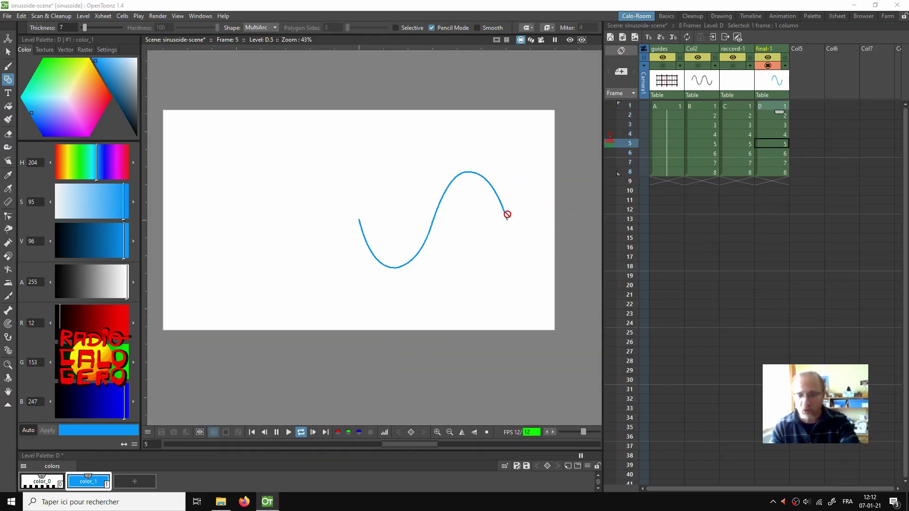
pyautogui.press('p')
# Step: Show the guides, Col2 and raccord-1 columns, hide final-1, and remove the onion skin marker from frame 2
pyautogui.click(662, 65)
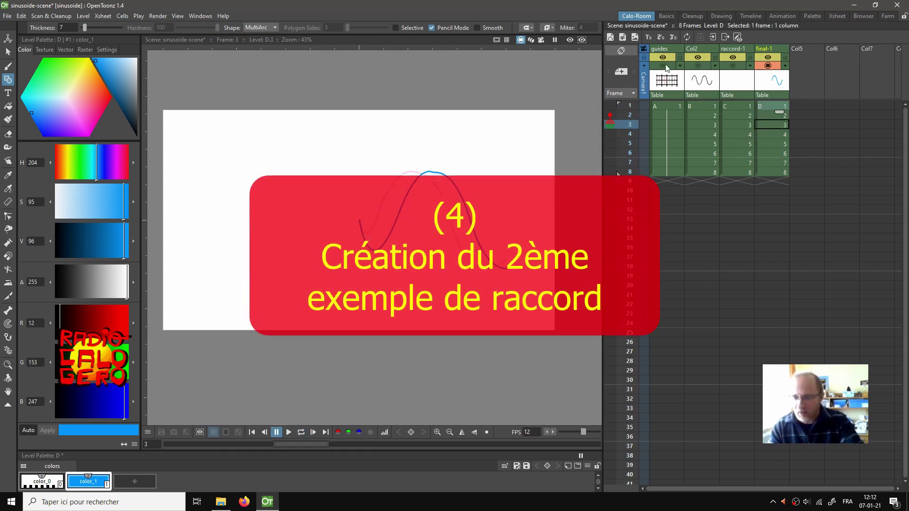
pyautogui.click(697, 65)
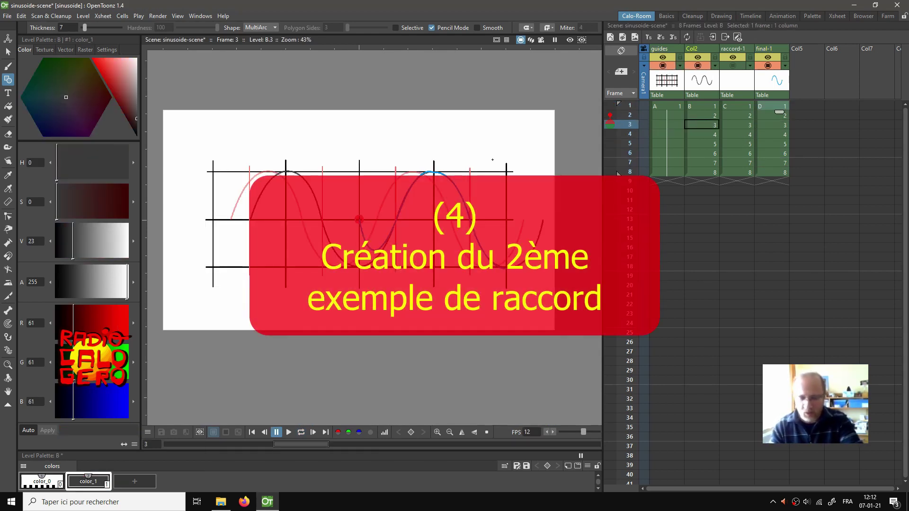
pyautogui.click(767, 66)
pyautogui.click(733, 66)
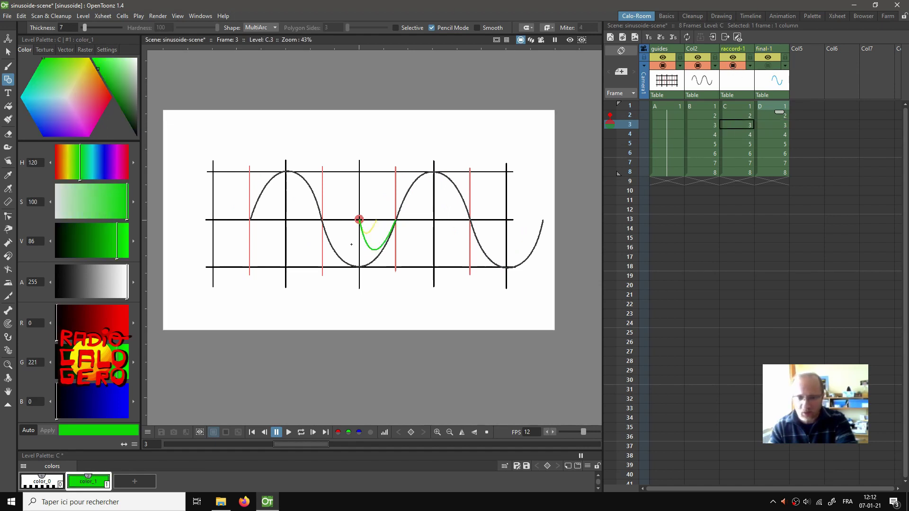
pyautogui.scroll(2, 478, 218)
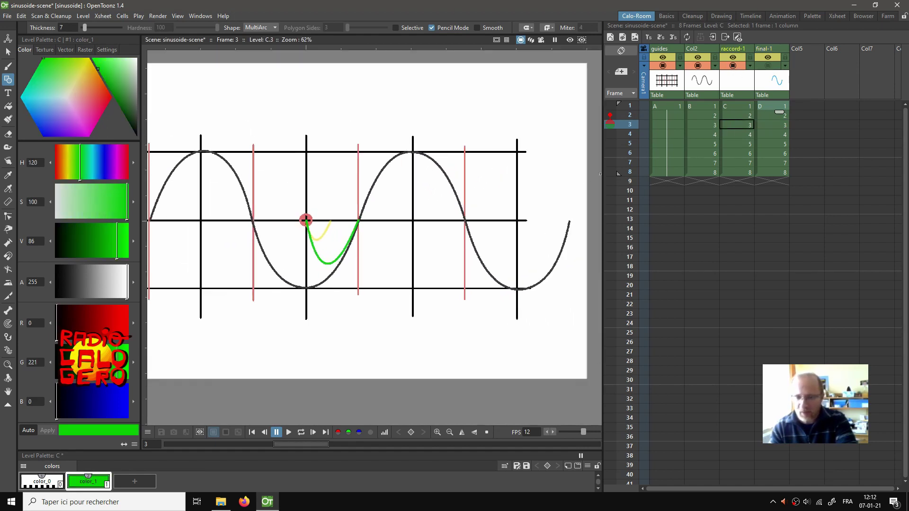
pyautogui.click(610, 115)
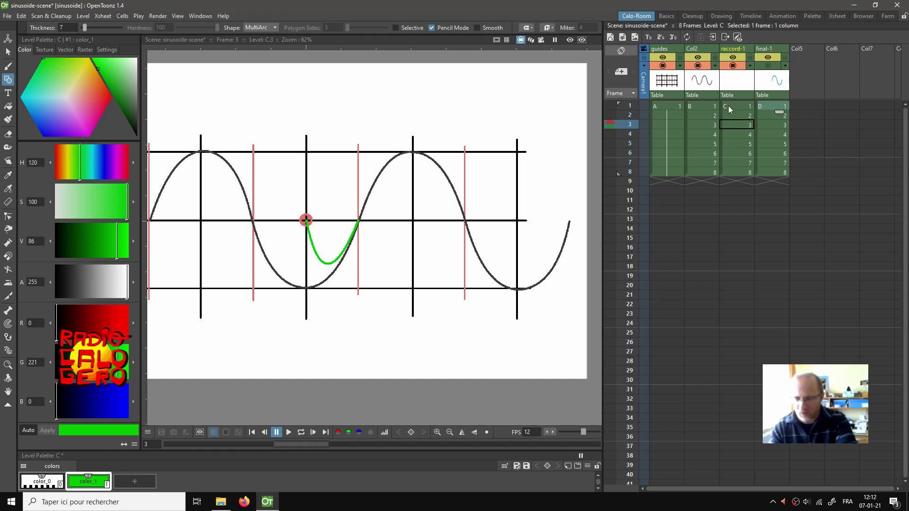
# Step: Create Toonz raster level E at frame 1 of Col5 and rename the column raccord-2
pyautogui.click(802, 105)
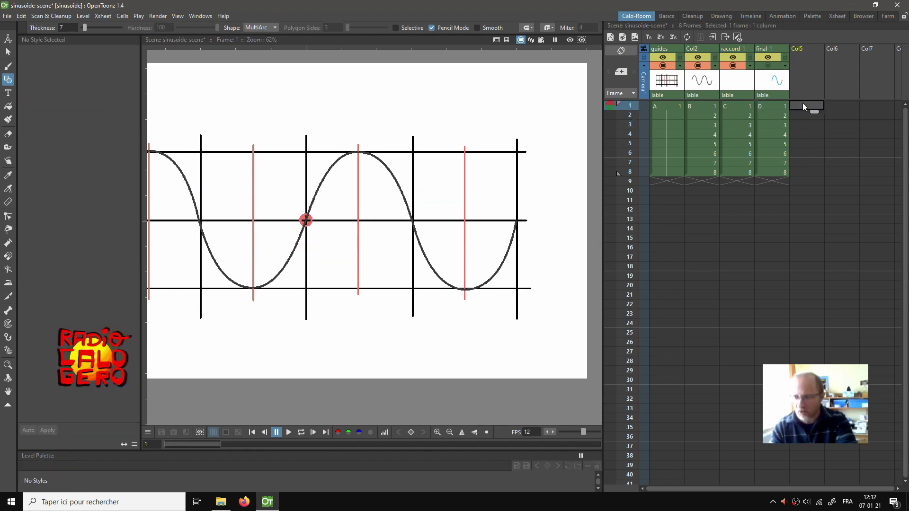
pyautogui.click(625, 37)
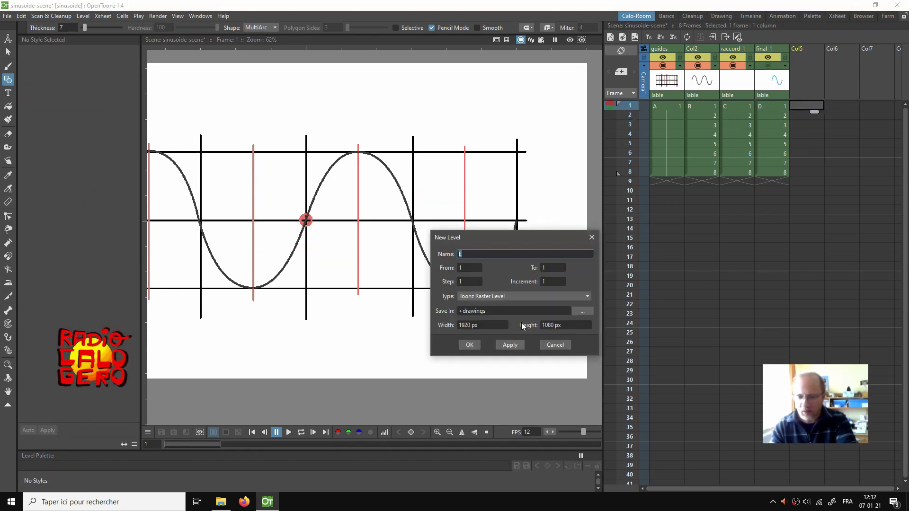
pyautogui.click(468, 344)
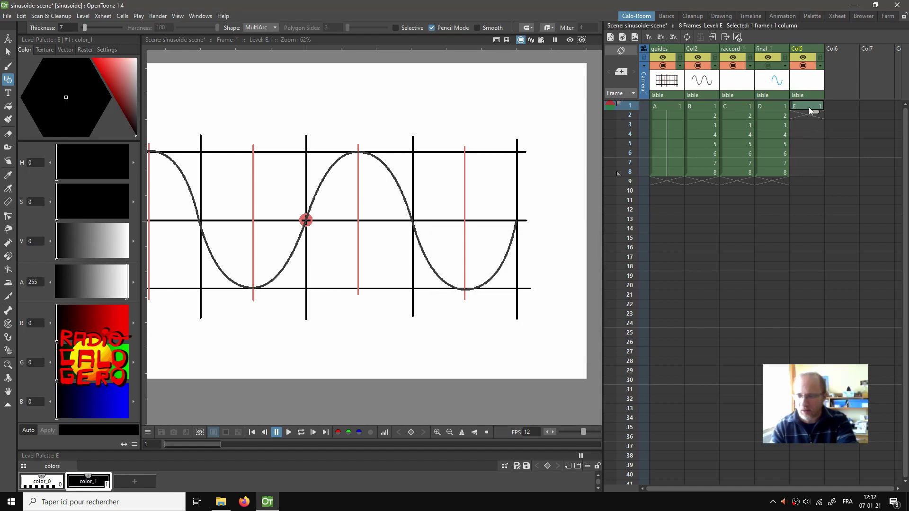
pyautogui.doubleClick(804, 50)
pyautogui.write('r')
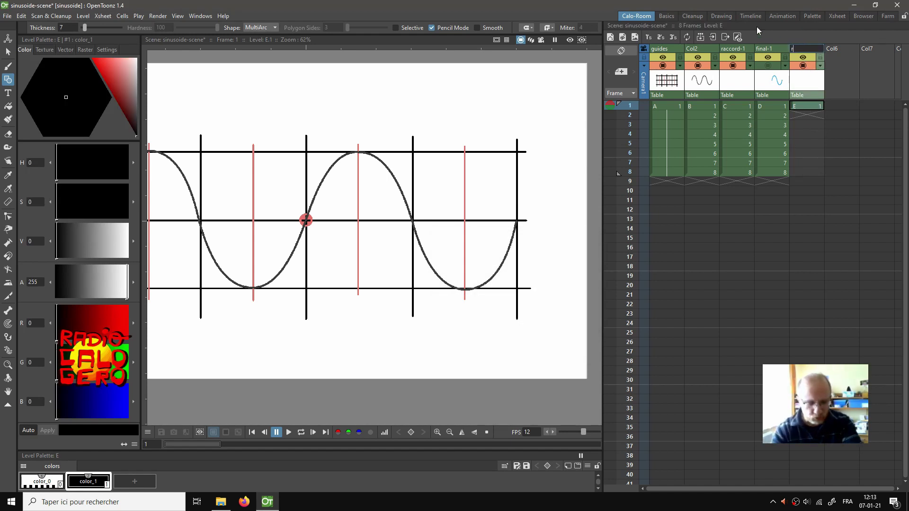
pyautogui.write('accord-2')
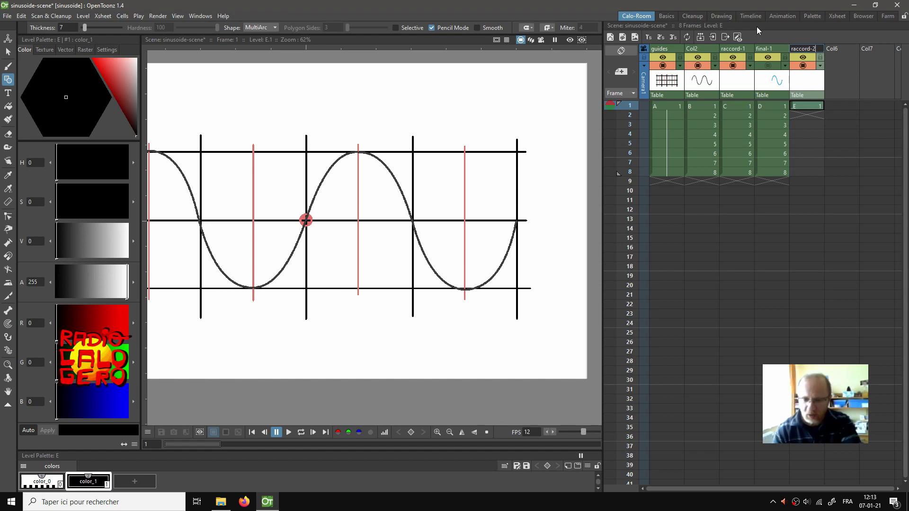
pyautogui.press('Return')
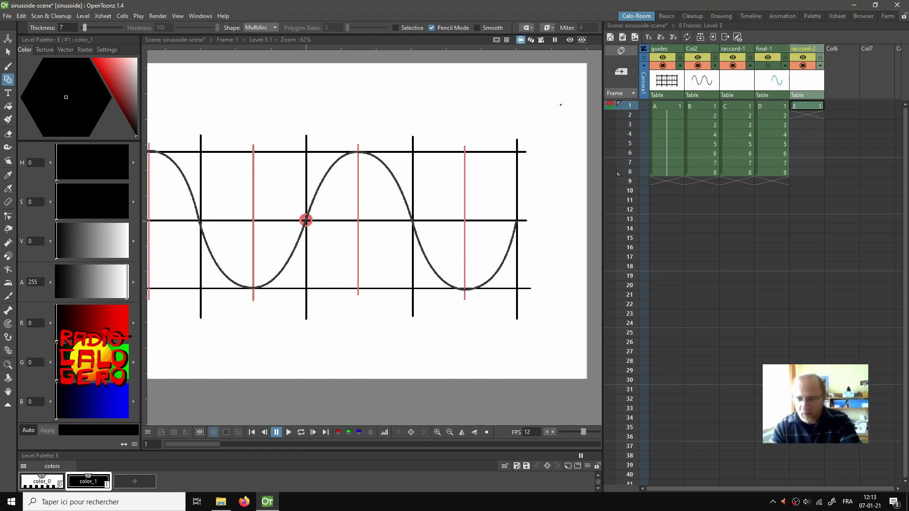
# Step: Step through the Col2 wave from frame 1 to frame 4, then select frame 1 of raccord-2
pyautogui.scroll(1, 379, 189)
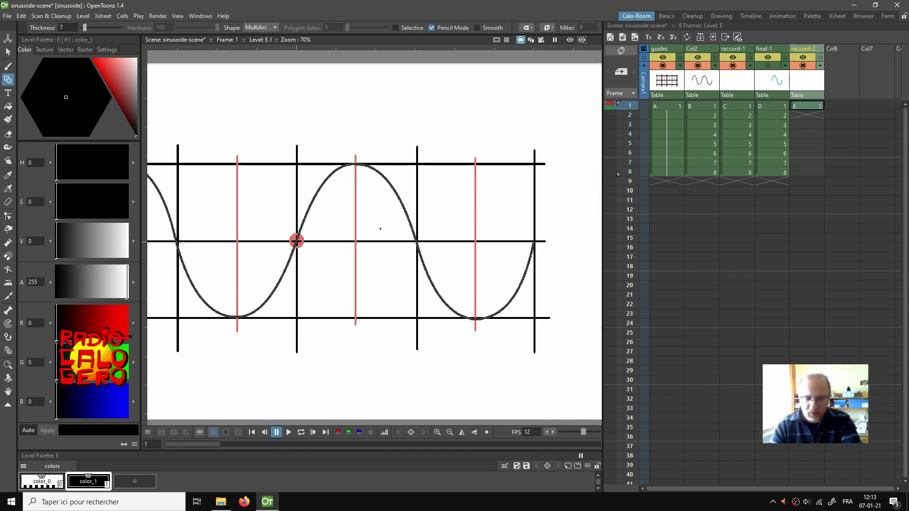
pyautogui.click(694, 106)
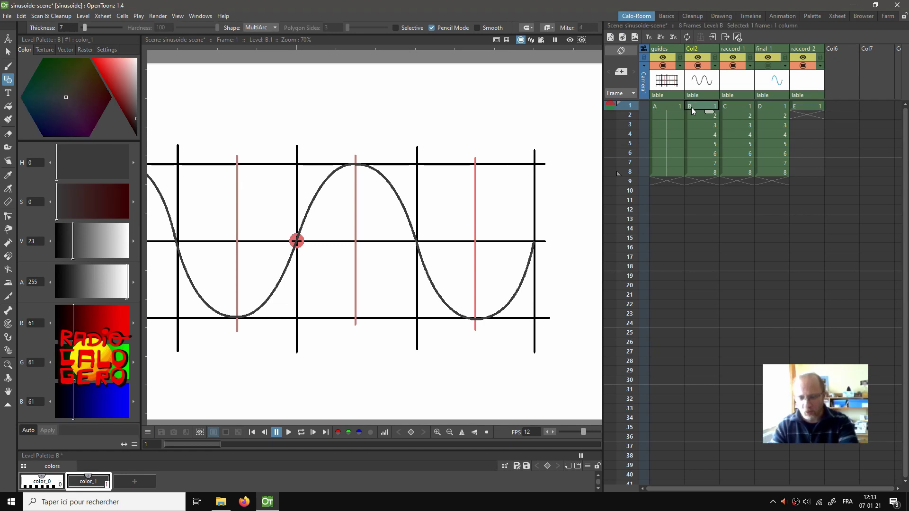
pyautogui.press('Down')
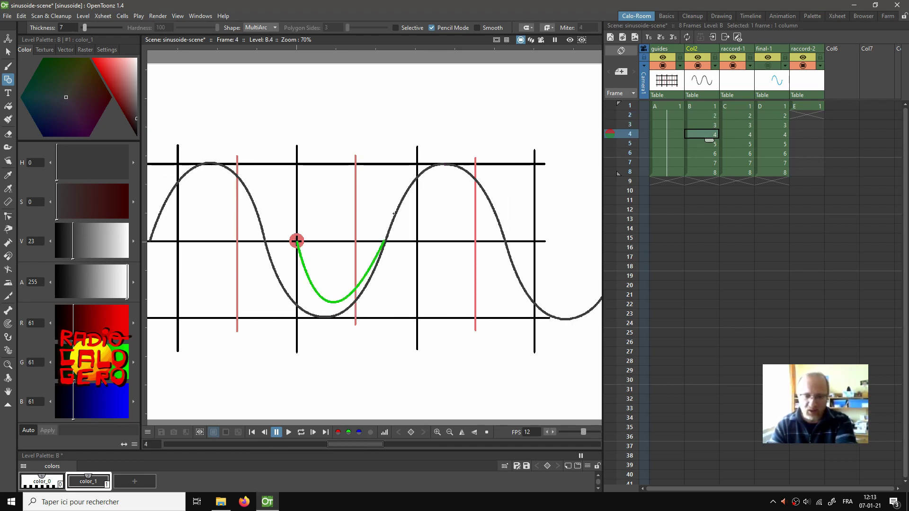
pyautogui.click(804, 106)
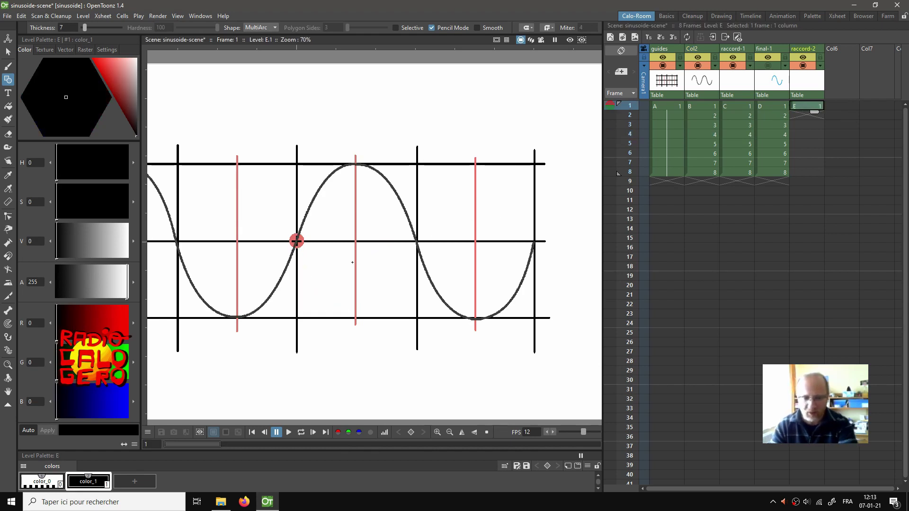
# Step: Set color_1 of level E to an orange with hue 25, saturation 73 and value 92
pyautogui.click(132, 78)
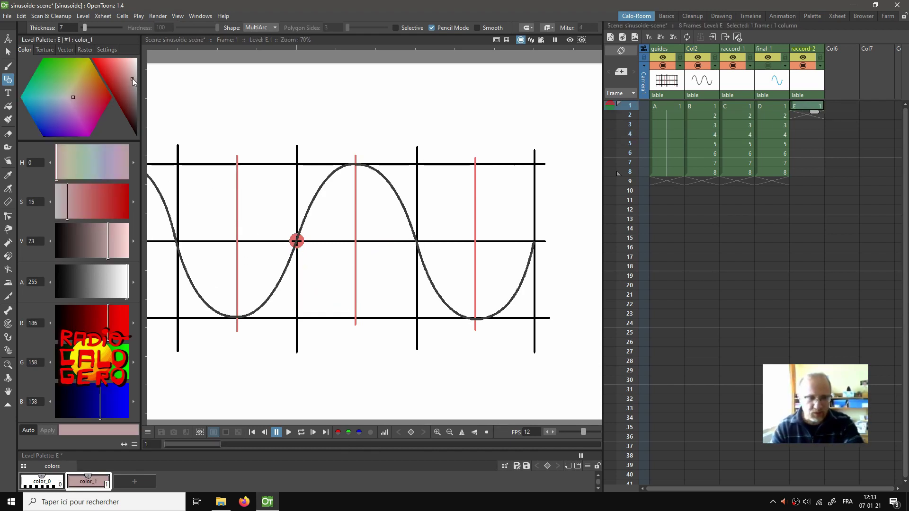
pyautogui.click(97, 84)
pyautogui.click(113, 61)
pyautogui.moveTo(113, 61)
pyautogui.mouseDown()
pyautogui.moveTo(101, 58)
pyautogui.moveTo(93, 84)
pyautogui.moveTo(106, 64)
pyautogui.mouseUp()
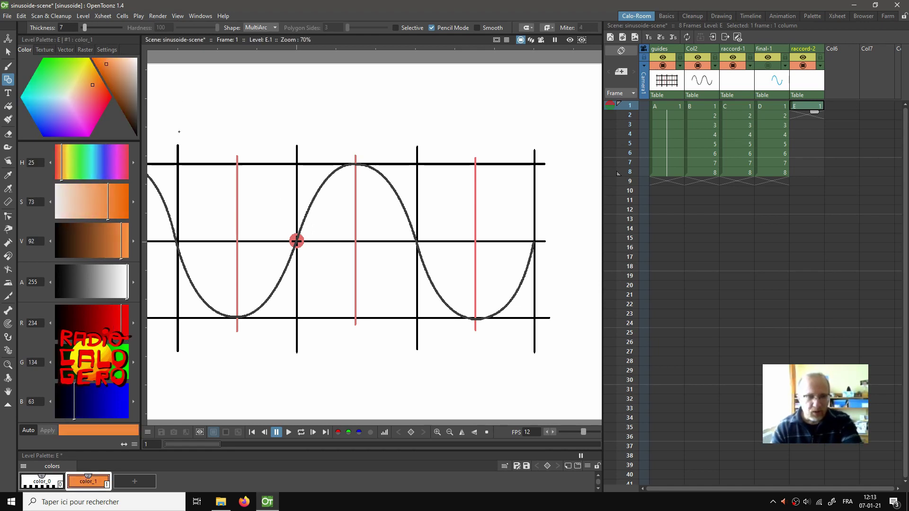
# Step: Using the Line shape at thickness 9, draw a short orange segment along the wave from the red fixed point in raccord-2 frame 1
pyautogui.click(256, 27)
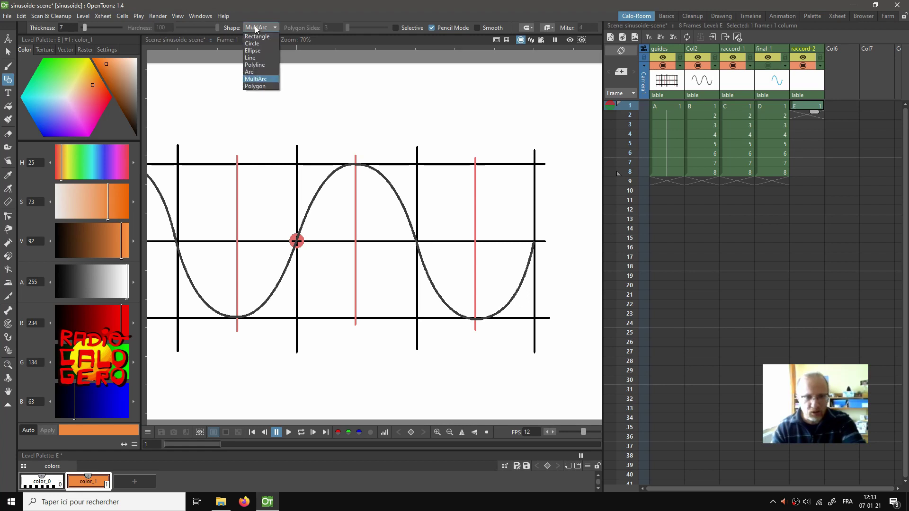
pyautogui.click(258, 59)
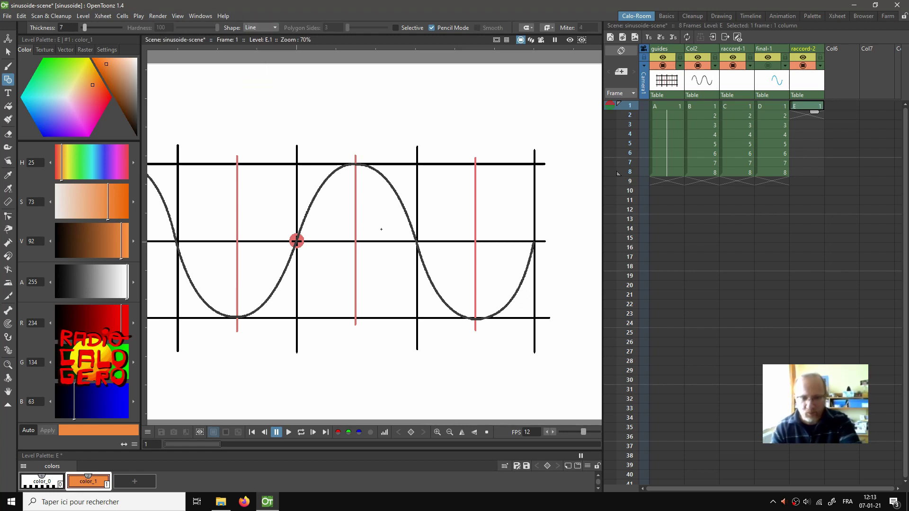
pyautogui.scroll(1, 374, 228)
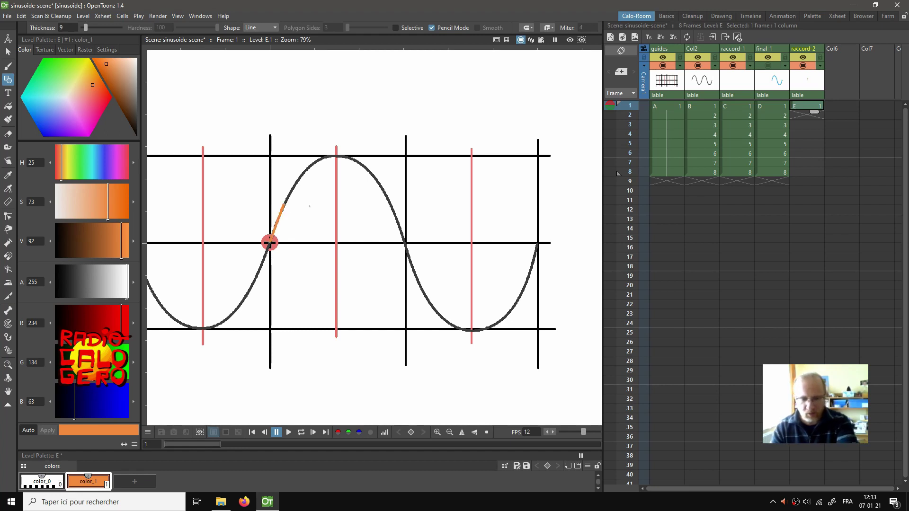
# Step: Create a blank drawing at frame 2 of raccord-2 and hide the raccord-1 column in the viewer
pyautogui.click(806, 116)
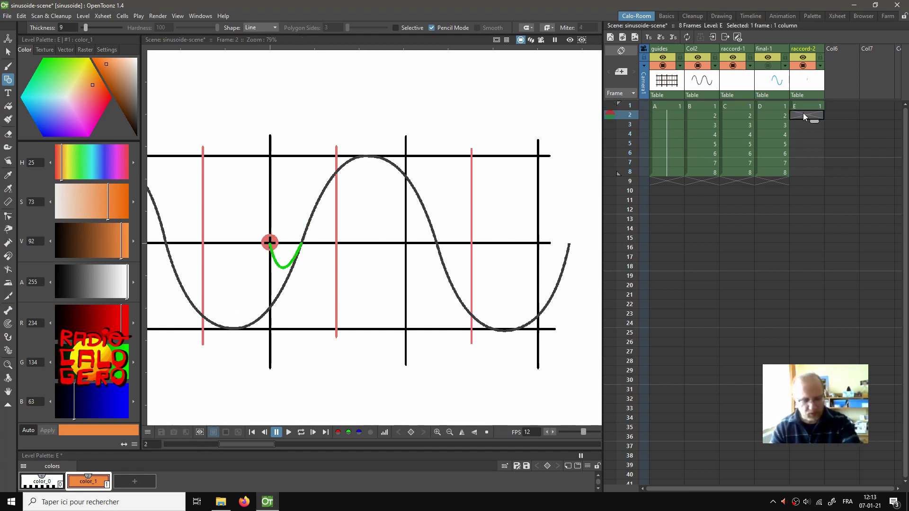
pyautogui.click(426, 194)
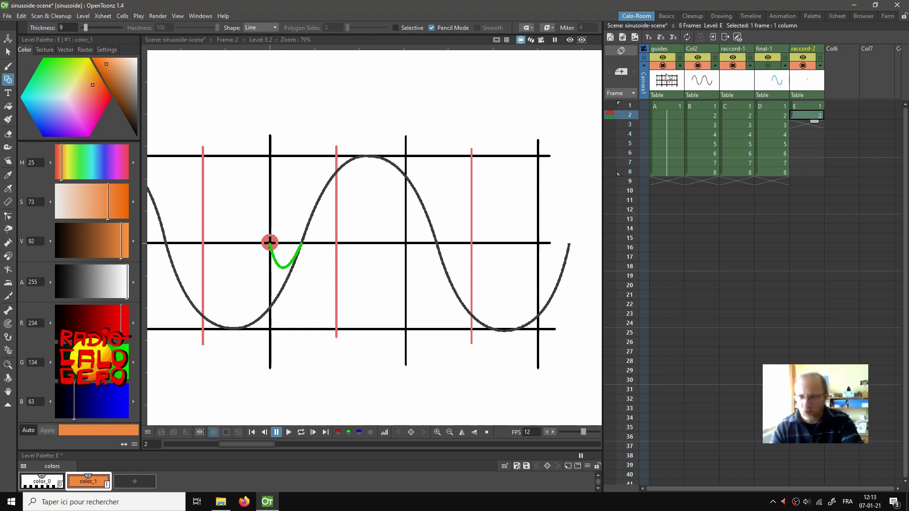
pyautogui.click(732, 67)
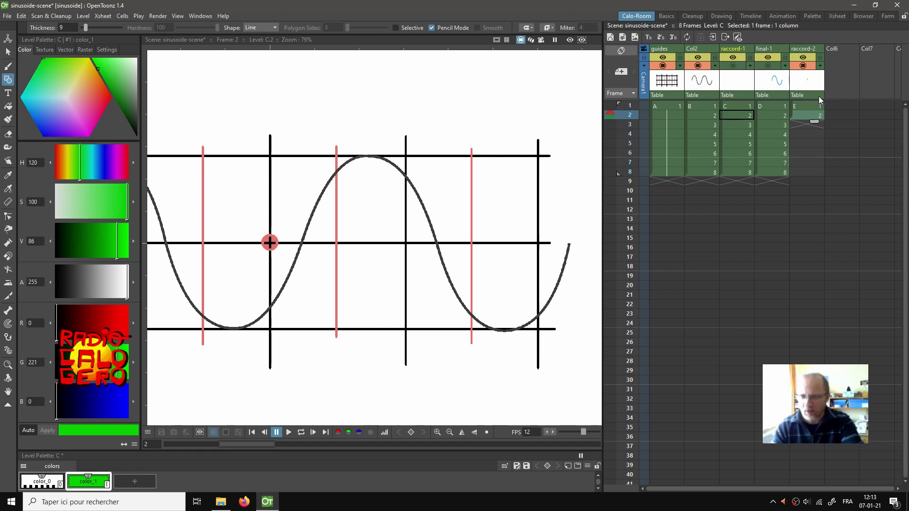
pyautogui.click(804, 115)
# Step: Turn on the onion skin of the previous frame and return to frame 2 of raccord-2
pyautogui.click(797, 107)
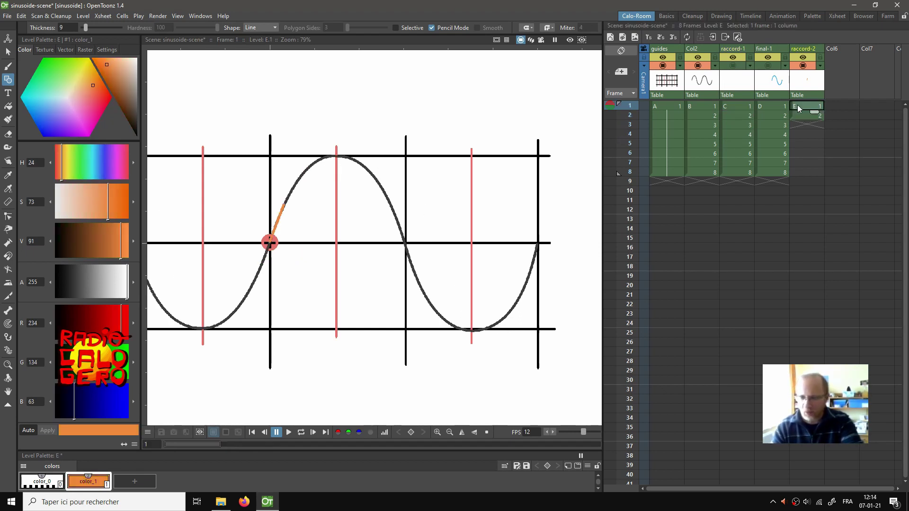
pyautogui.press('Down')
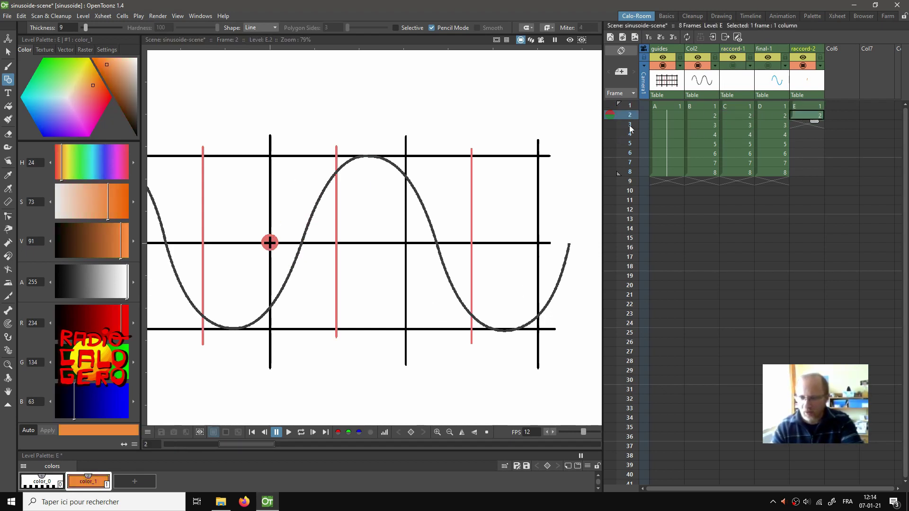
pyautogui.click(610, 105)
pyautogui.click(807, 108)
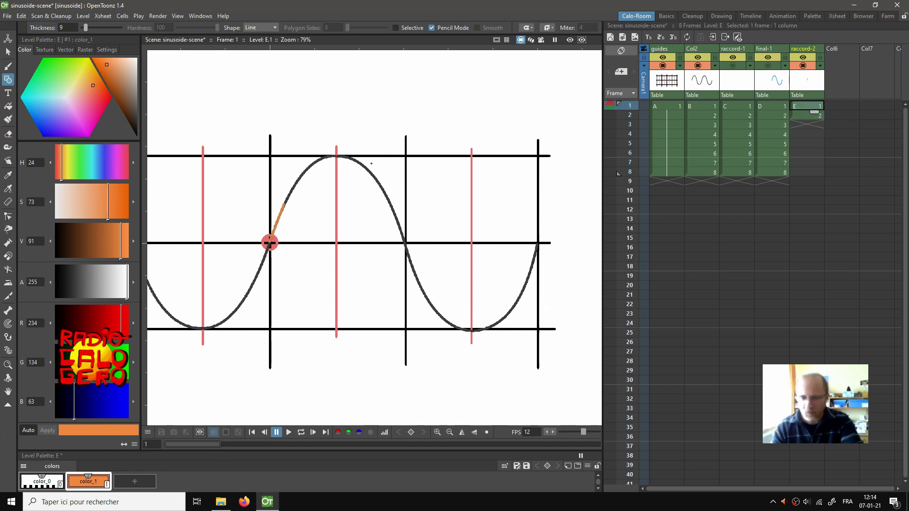
pyautogui.click(807, 116)
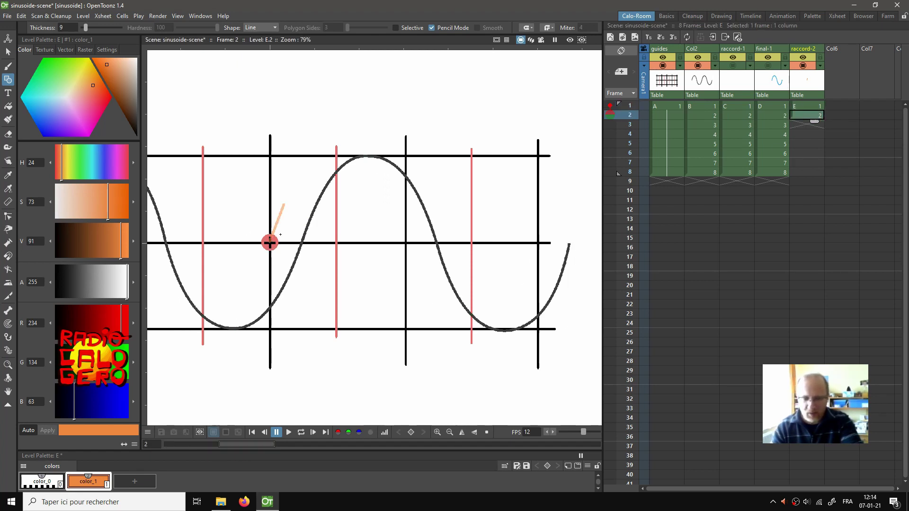
# Step: Check the wave at frames 3 to 5, and draw frame 2's orange segment from the fixed point up and right, flatter than frame 1's
pyautogui.click(800, 134)
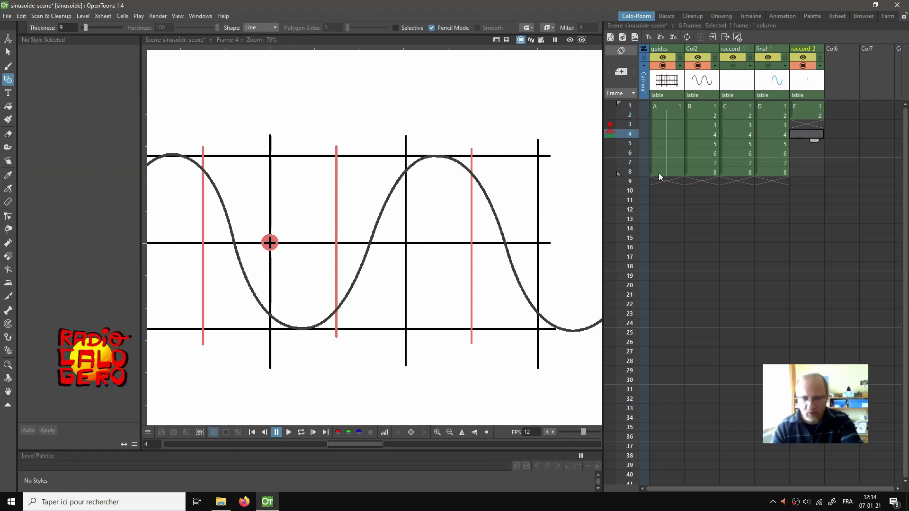
pyautogui.click(799, 144)
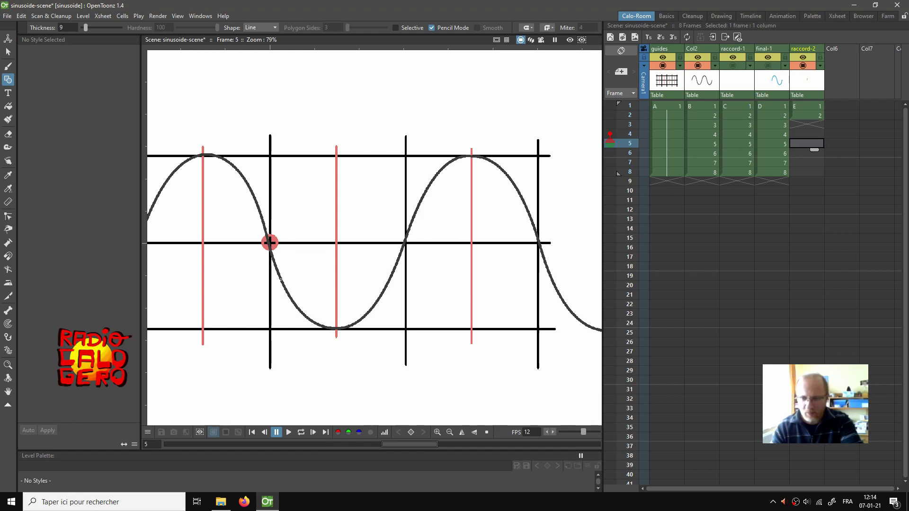
pyautogui.click(799, 126)
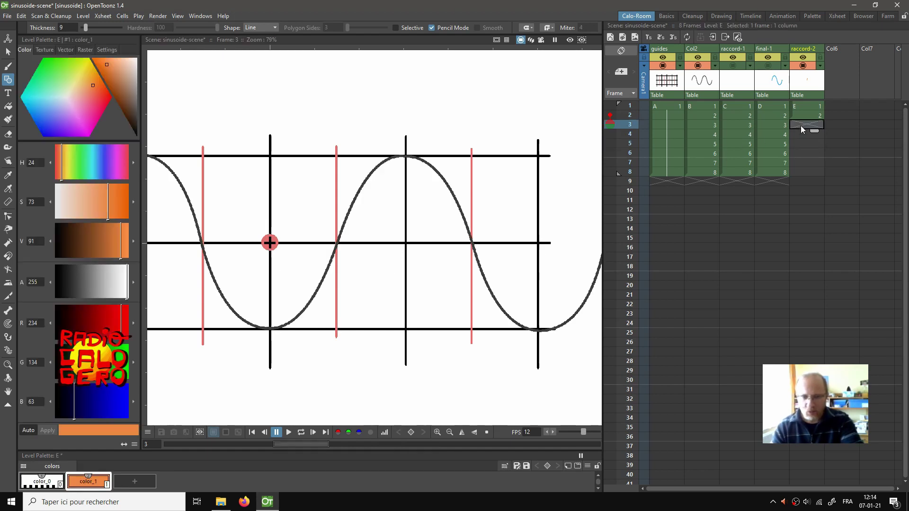
pyautogui.click(800, 115)
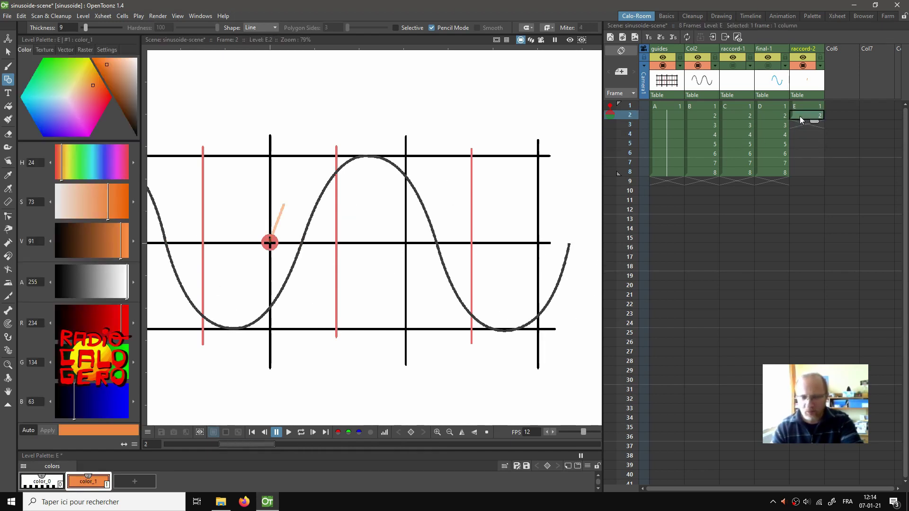
pyautogui.click(799, 122)
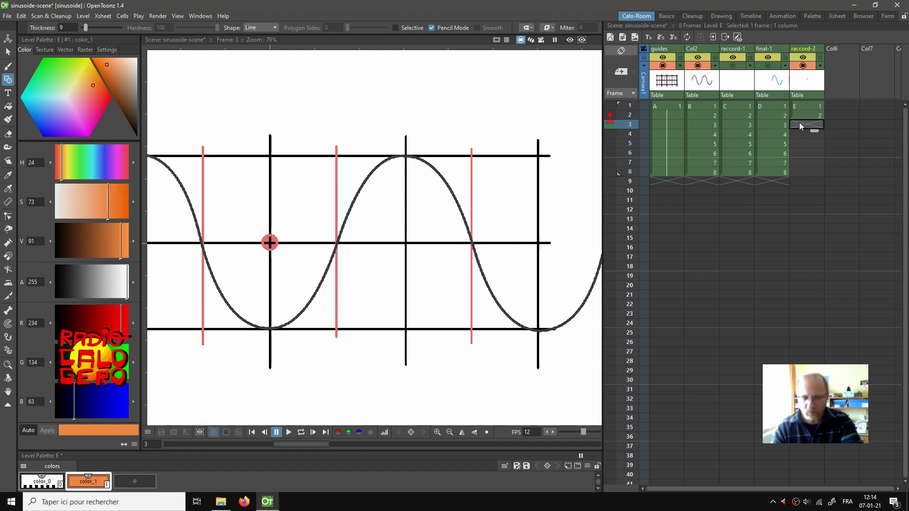
pyautogui.click(800, 115)
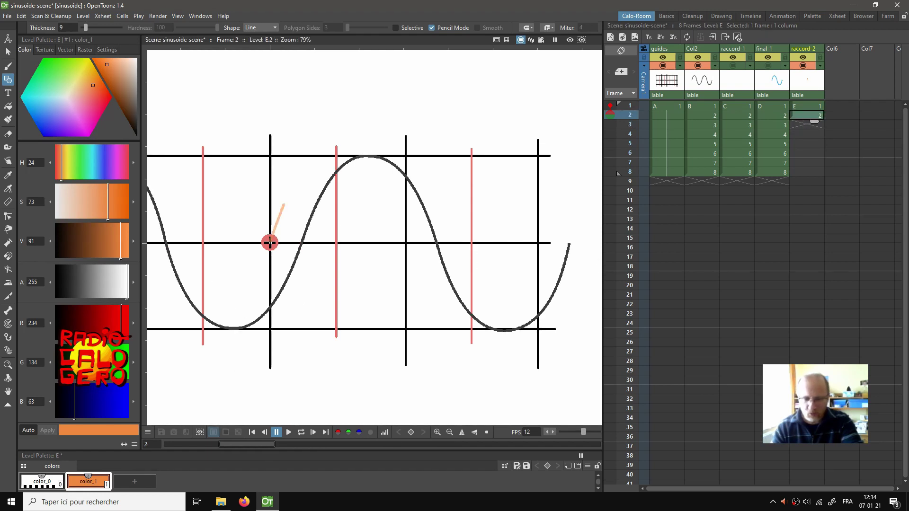
pyautogui.moveTo(270, 243); pyautogui.dragTo(303, 215)
# Step: Draw orange segments from the fixed point in raccord-2, sloping slightly down to the right in frame 3 and steeply down in frame 4
pyautogui.click(798, 124)
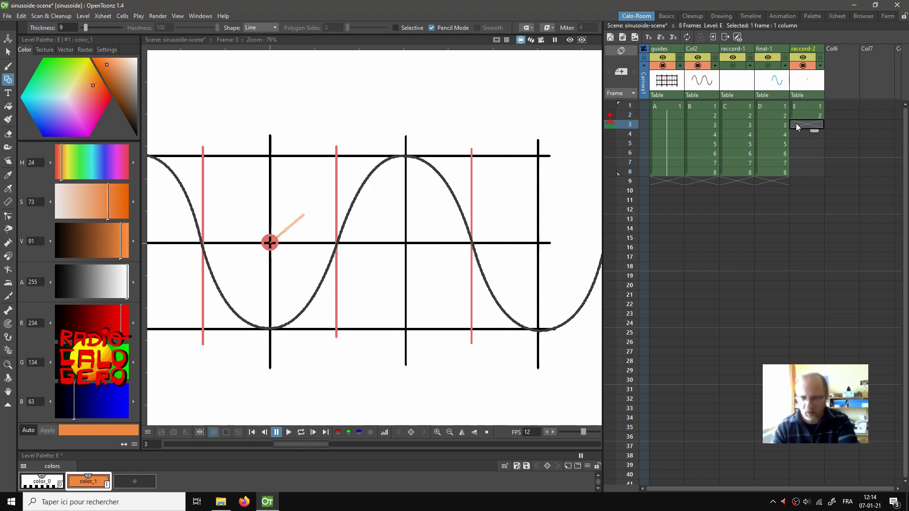
pyautogui.click(413, 227)
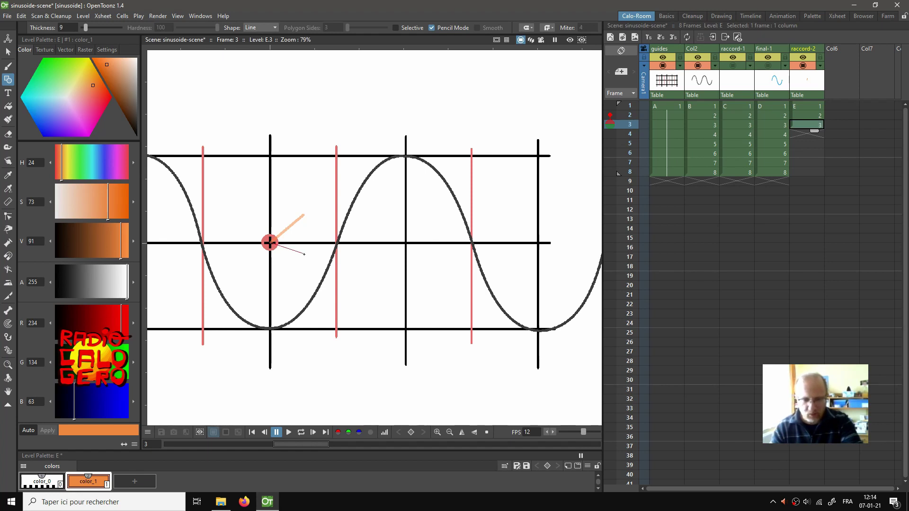
pyautogui.moveTo(305, 254); pyautogui.dragTo(304, 254)
pyautogui.click(794, 134)
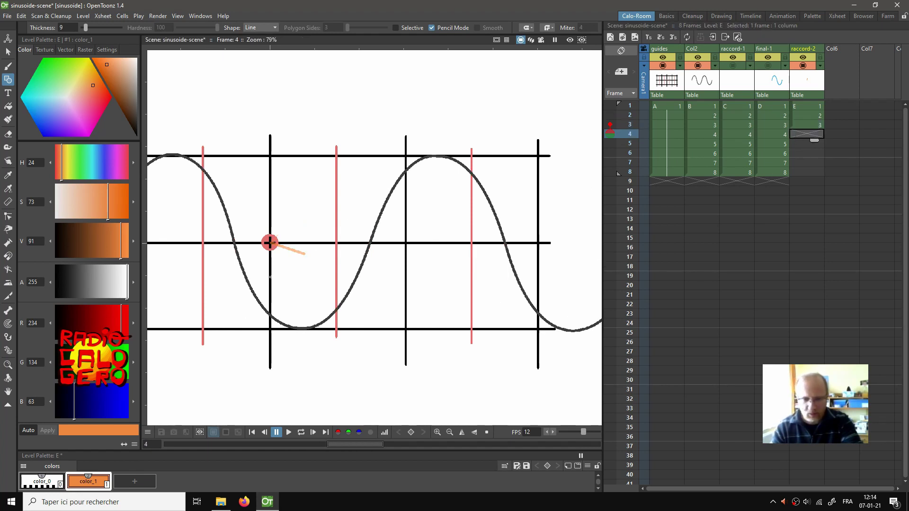
pyautogui.click(270, 243)
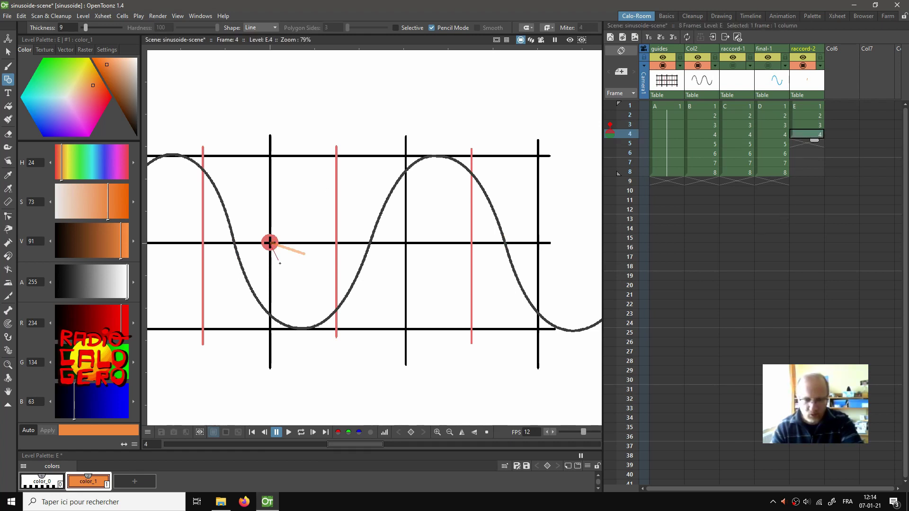
pyautogui.moveTo(279, 263); pyautogui.dragTo(288, 274)
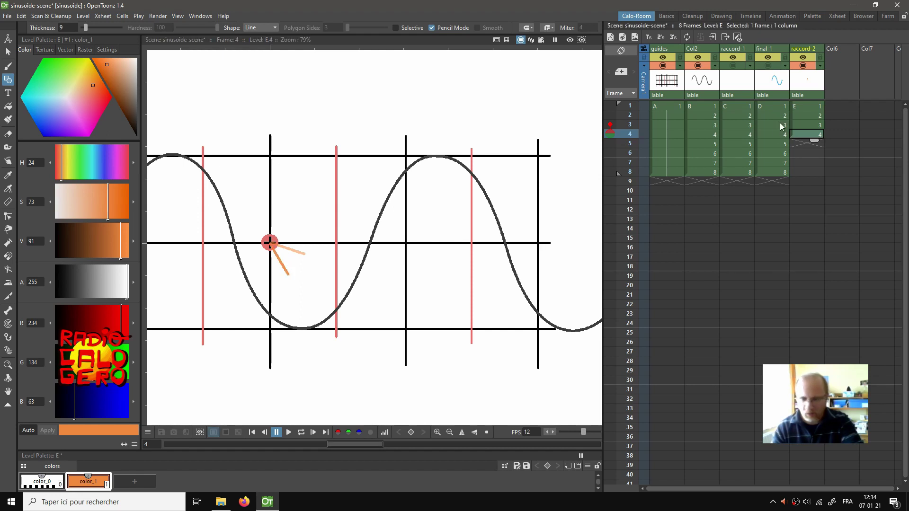
# Step: Draw orange segments from the fixed point, following the descending wave in frame 5 and sloping diagonally down to the right in frame 6
pyautogui.hotkey('shift', '.')
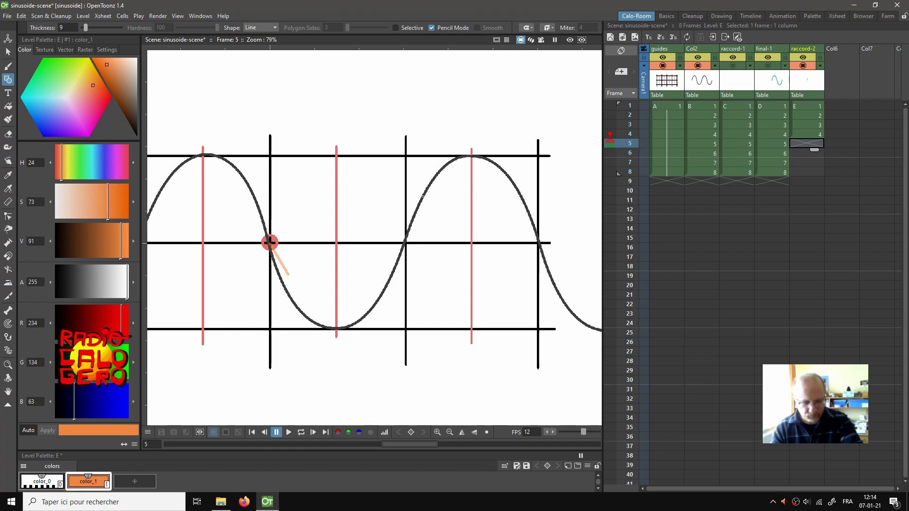
pyautogui.click(270, 242)
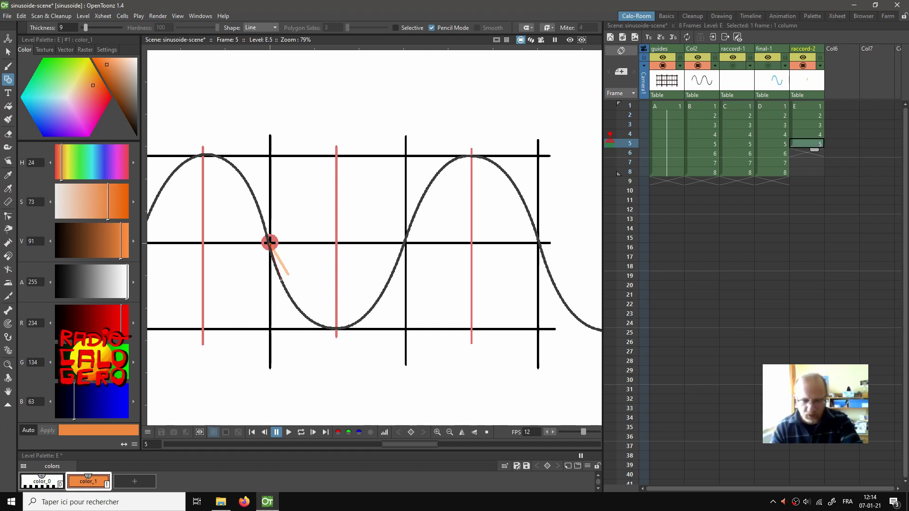
pyautogui.click(281, 279)
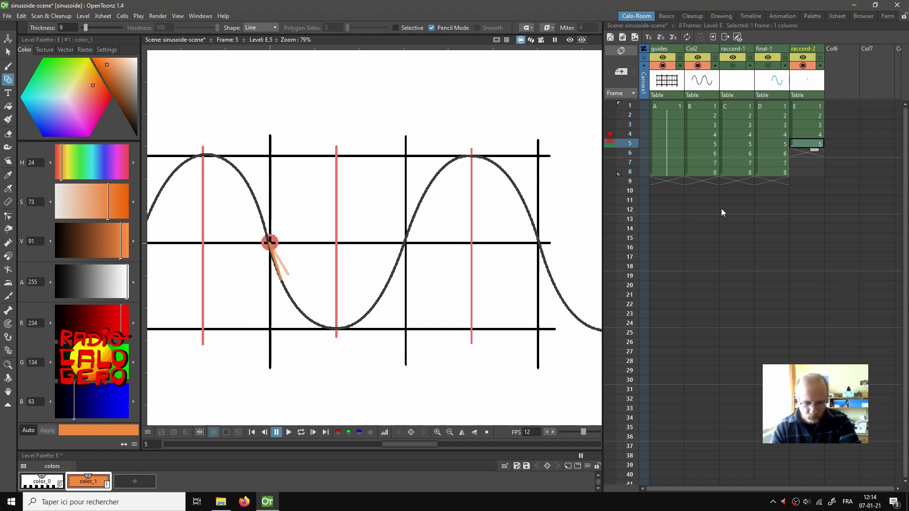
pyautogui.click(798, 152)
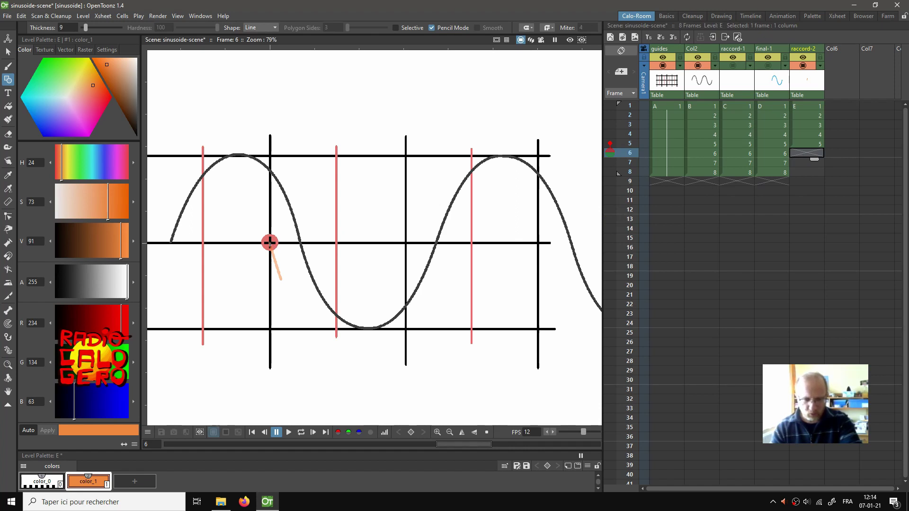
pyautogui.moveTo(270, 243); pyautogui.dragTo(291, 265)
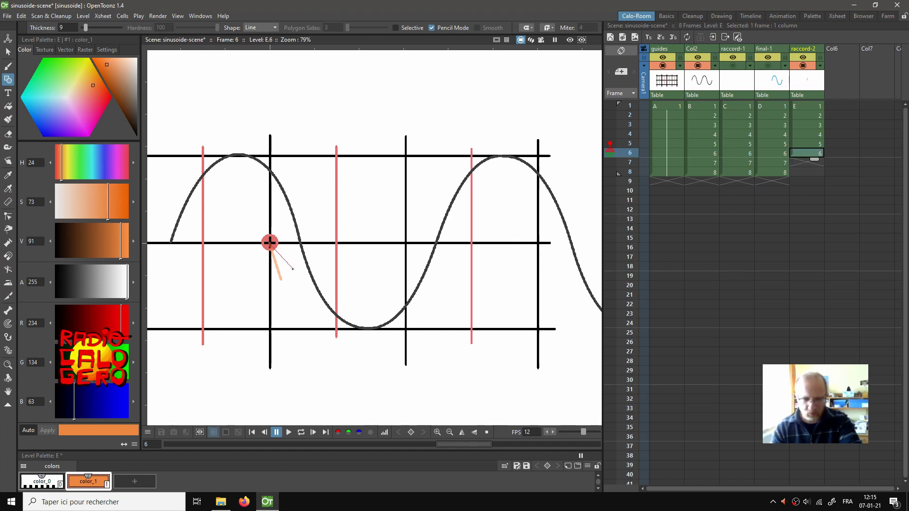
pyautogui.moveTo(294, 269); pyautogui.dragTo(295, 266)
# Step: Draw orange segments from the fixed point, sloping slightly up to the right in frame 7 and steeply up in frame 8
pyautogui.click(804, 161)
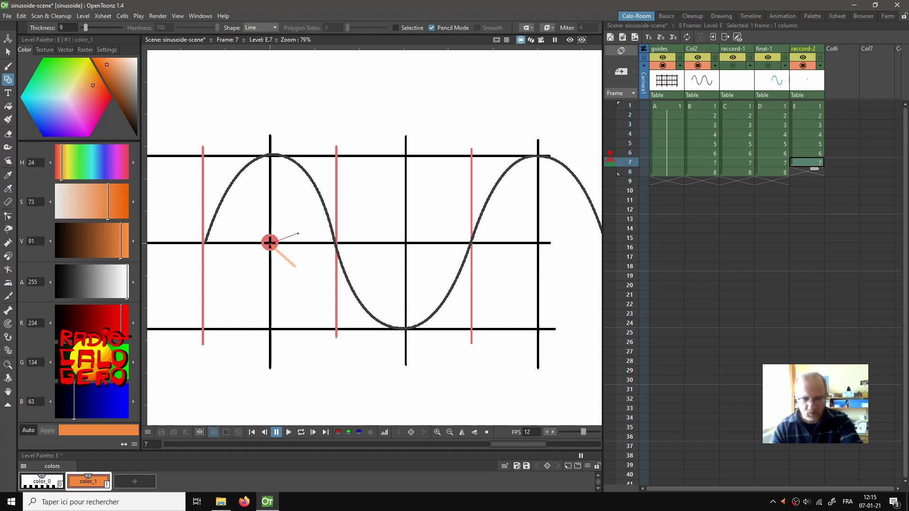
pyautogui.click(806, 172)
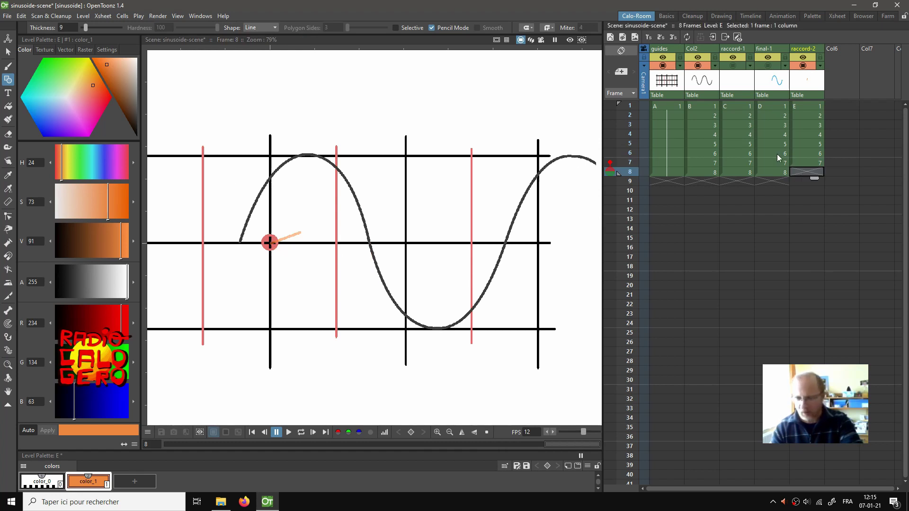
pyautogui.click(274, 240)
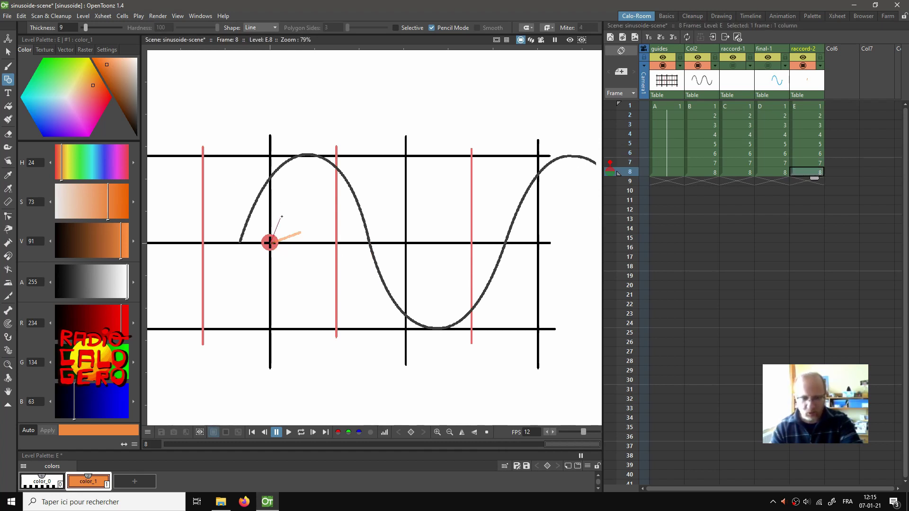
pyautogui.moveTo(281, 216); pyautogui.dragTo(288, 211)
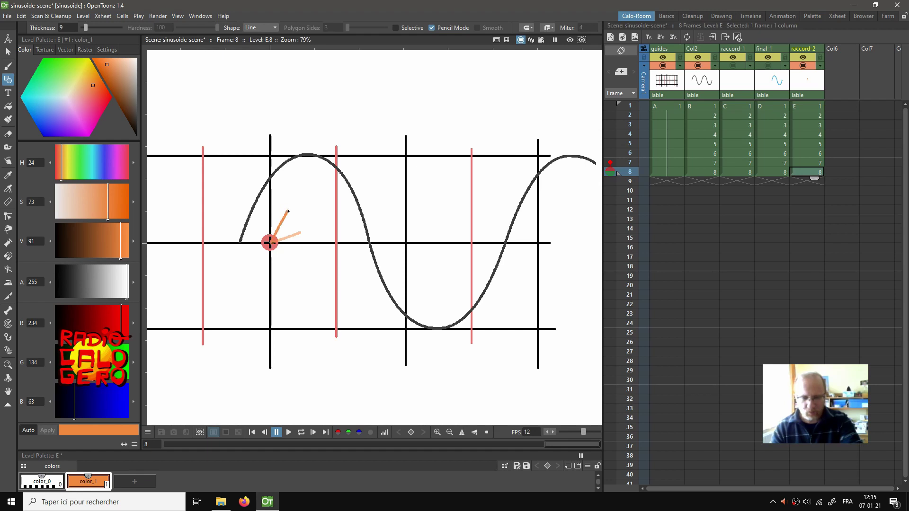
# Step: Step through raccord-2's frames 1 to 8 to examine how the orange direction segment rotates around the fixed point
pyautogui.click(813, 105)
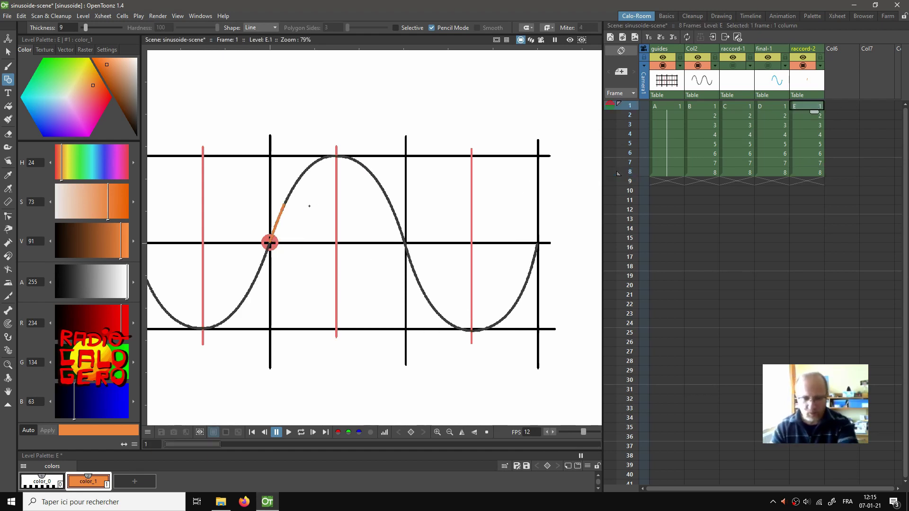
pyautogui.click(796, 115)
pyautogui.click(801, 104)
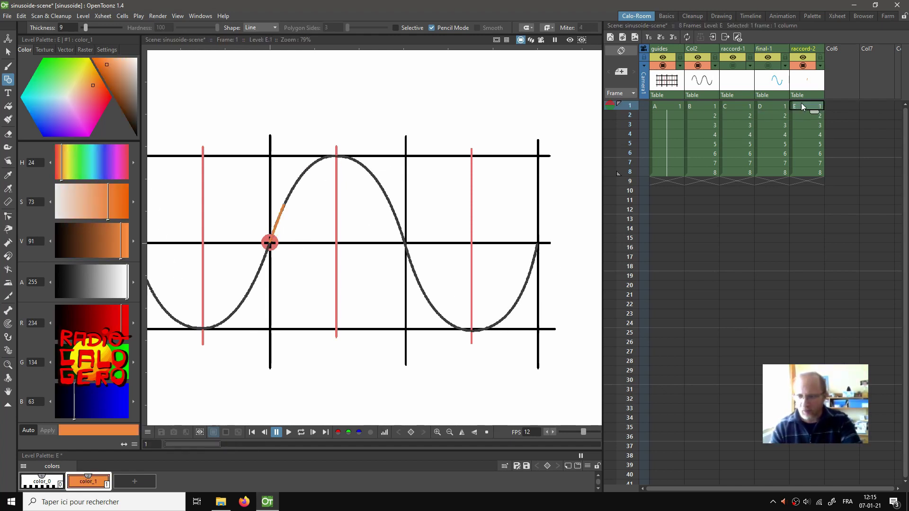
pyautogui.click(800, 115)
pyautogui.click(800, 124)
pyautogui.click(801, 135)
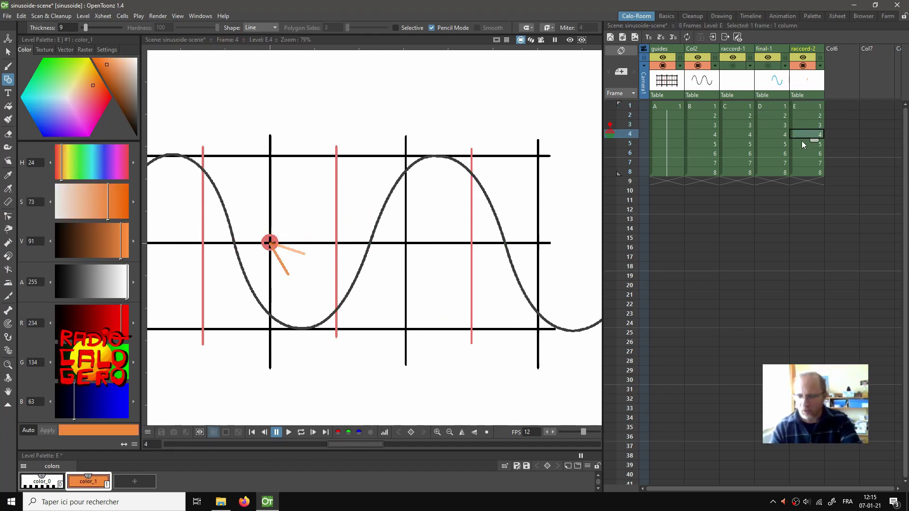
pyautogui.click(802, 144)
pyautogui.click(800, 154)
pyautogui.click(805, 144)
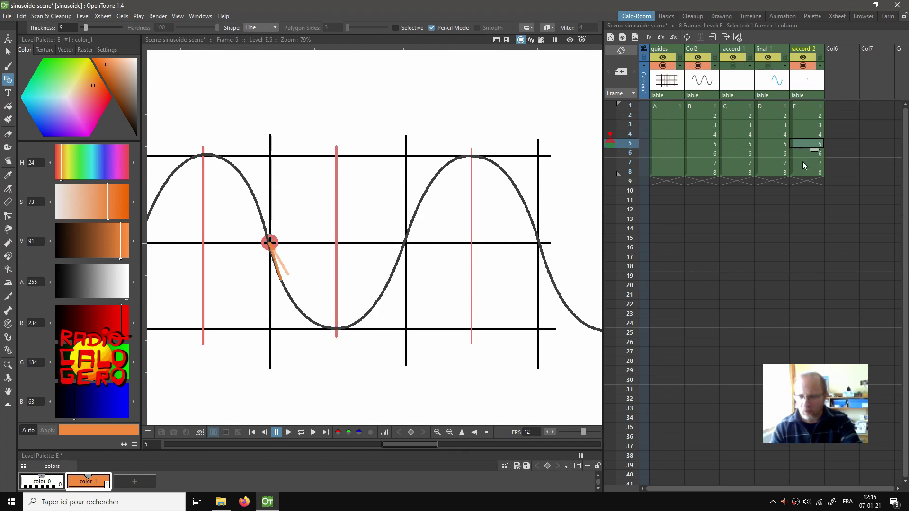
pyautogui.click(802, 163)
pyautogui.click(803, 172)
pyautogui.click(802, 107)
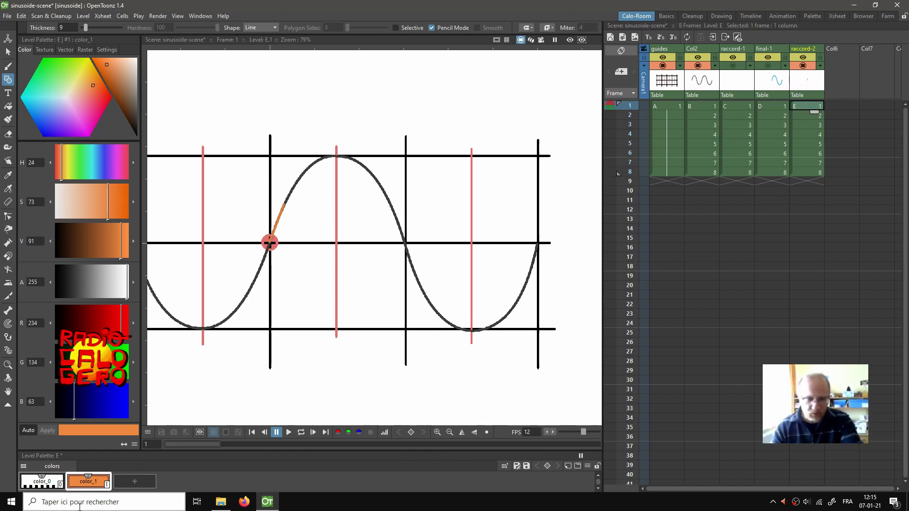
# Step: Rename the orange style as baton and add a new style coloured bright green (H 113, S 97, V 91)
pyautogui.doubleClick(88, 480)
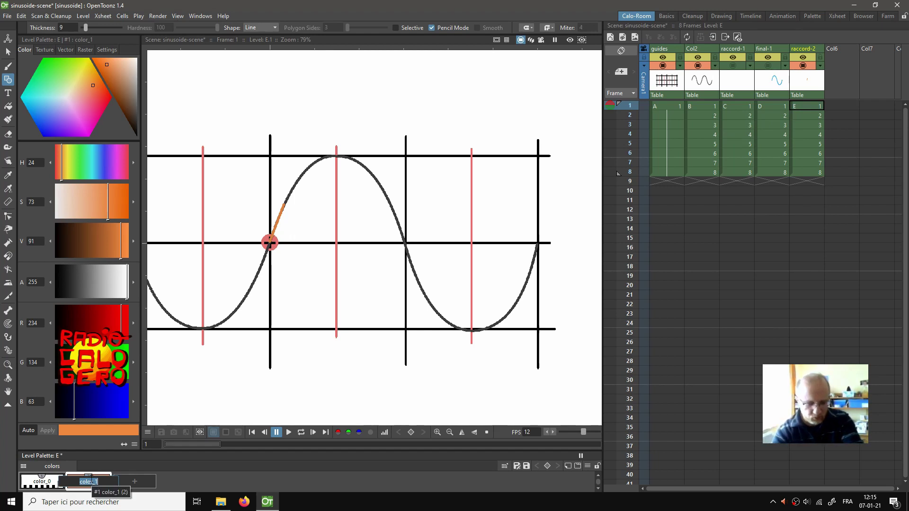
pyautogui.write('baton')
pyautogui.press('Return')
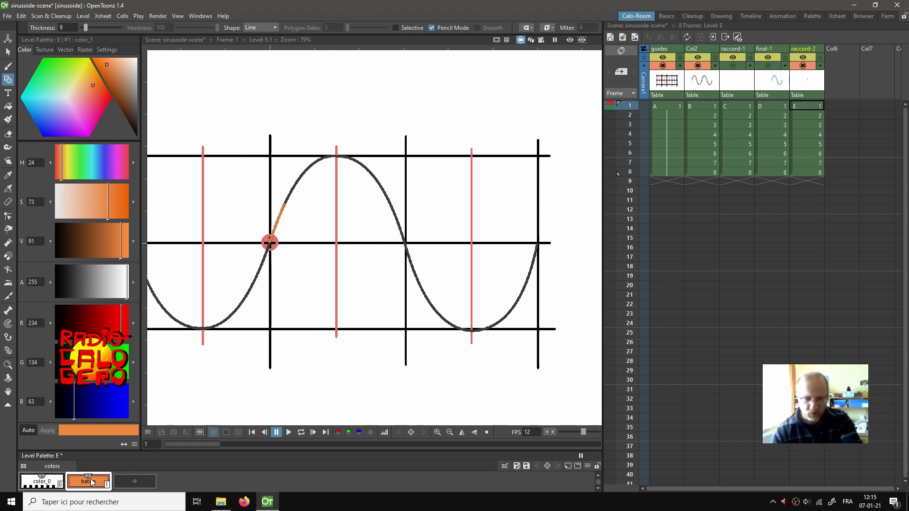
pyautogui.click(142, 481)
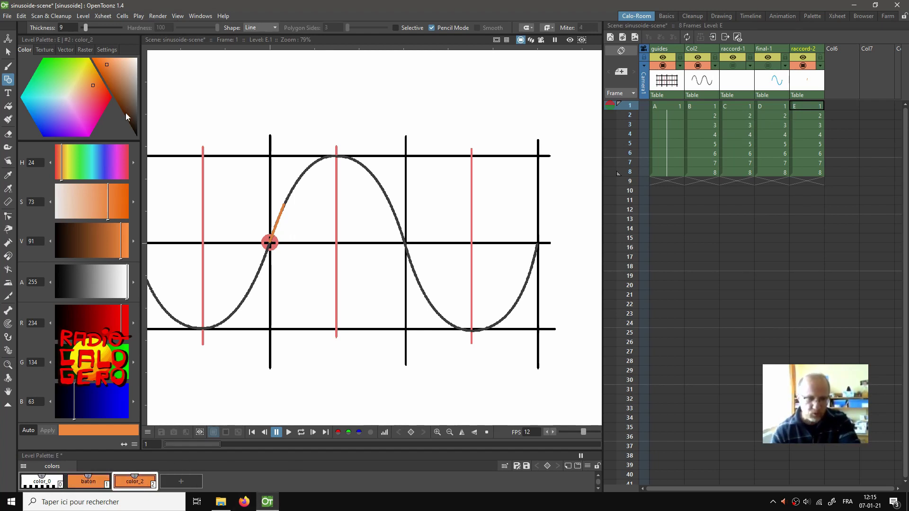
pyautogui.moveTo(93, 85); pyautogui.dragTo(50, 55)
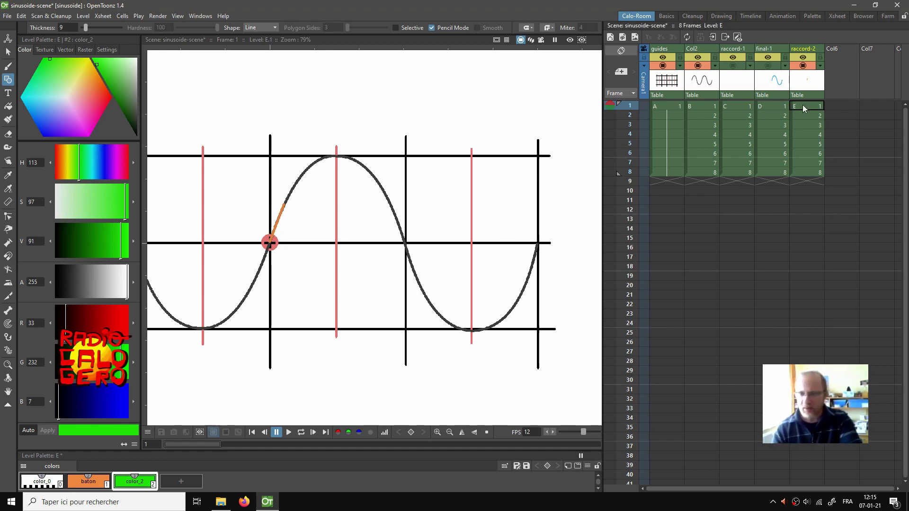
# Step: In frame 2, draw a green MultiArc curve of thickness 7 from the orange segment up to the rising wave near its crest
pyautogui.click(799, 116)
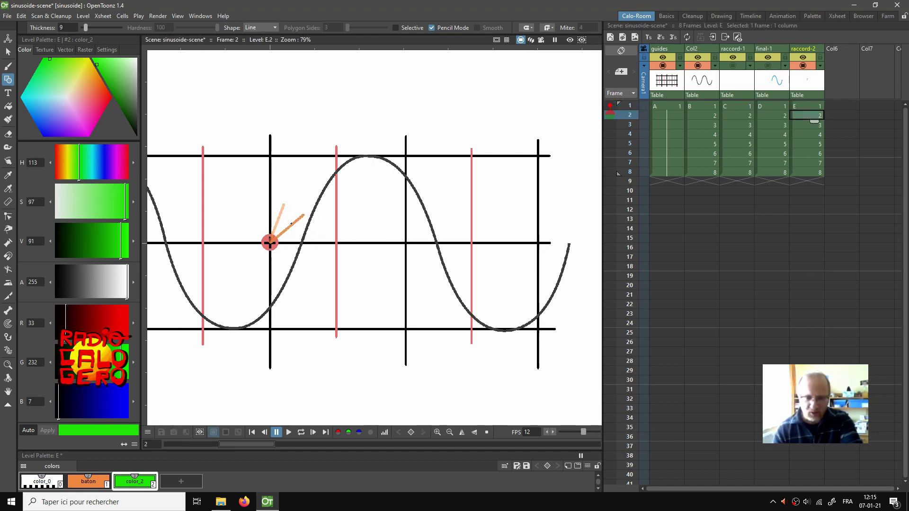
pyautogui.scroll(3, 307, 209)
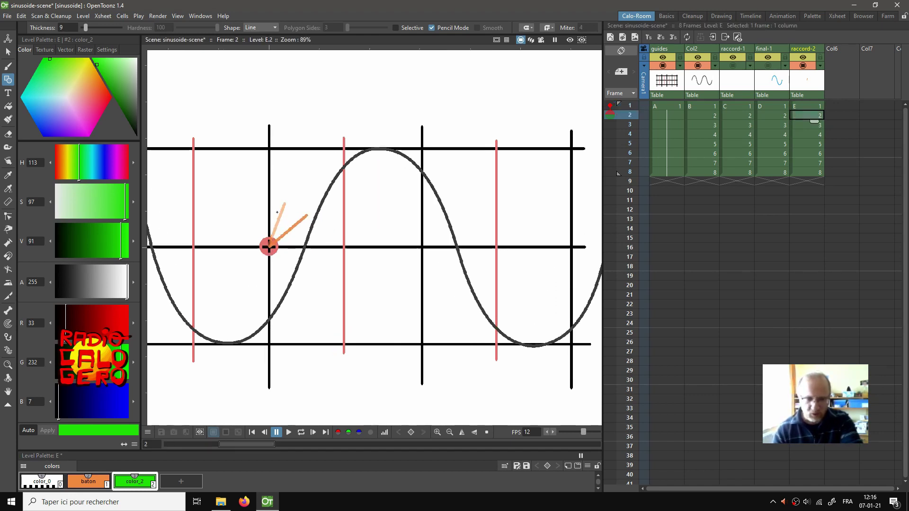
pyautogui.click(263, 27)
pyautogui.click(256, 79)
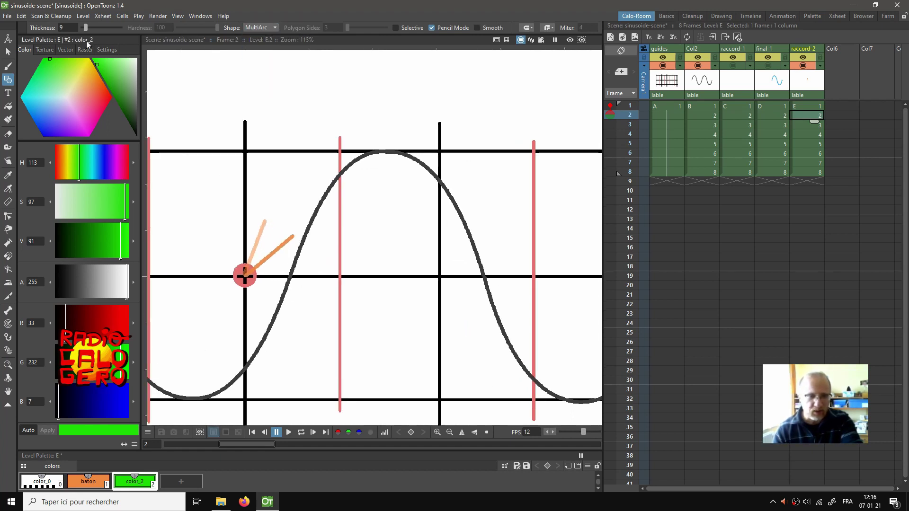
pyautogui.write('7')
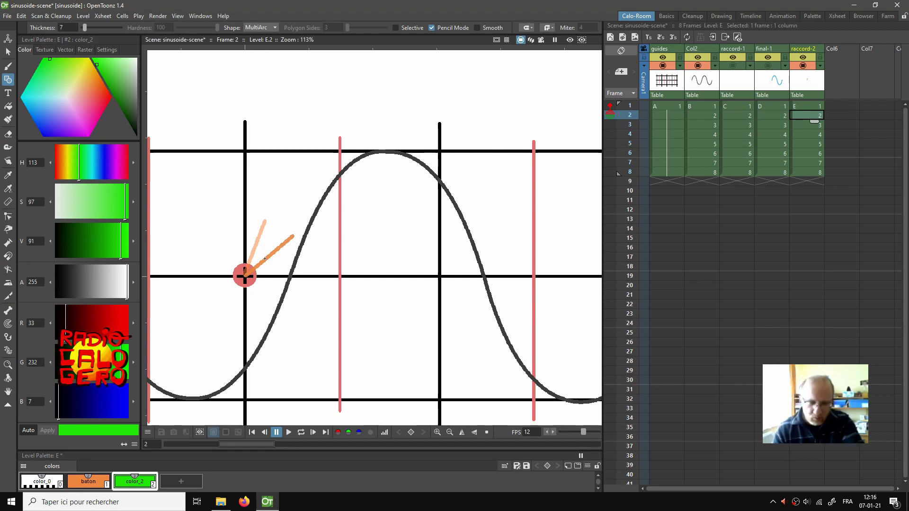
pyautogui.click(336, 177)
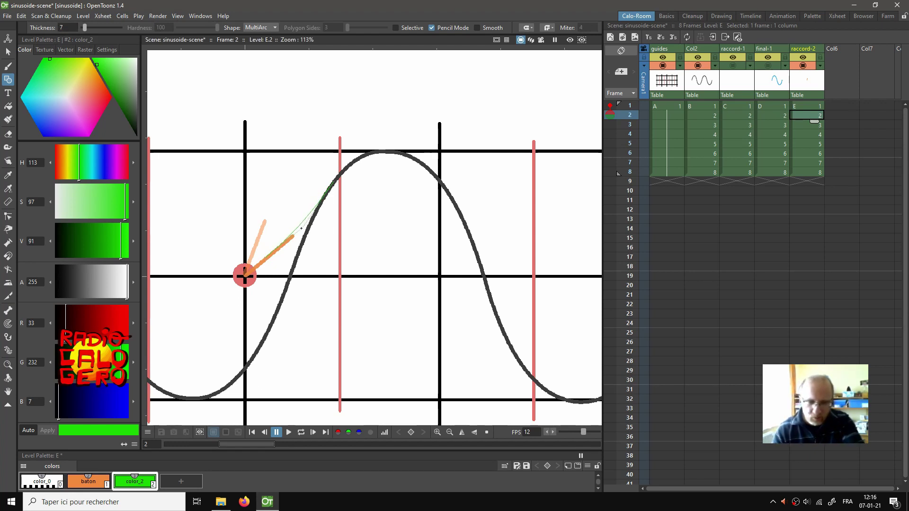
pyautogui.click(299, 232)
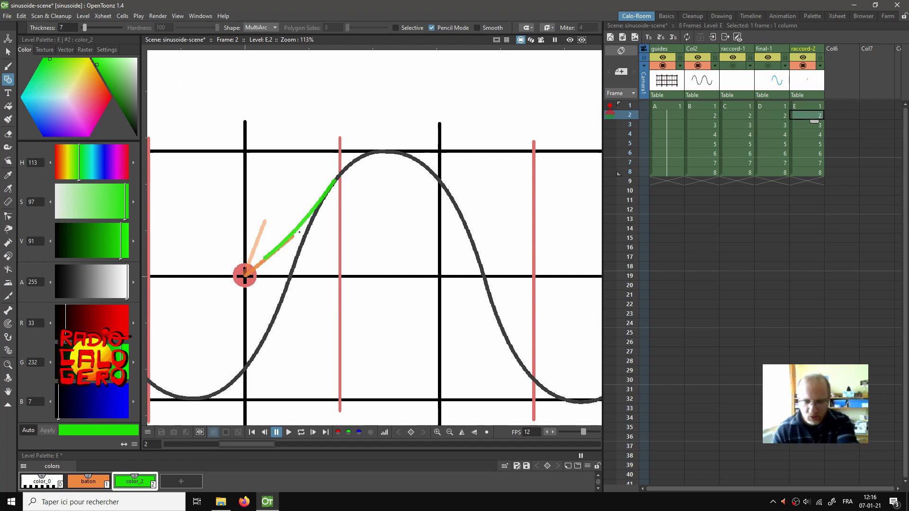
# Step: Draw green arcs that leave along the orange segment, curve upward and join the rising wave in frames 3 and 4
pyautogui.click(804, 125)
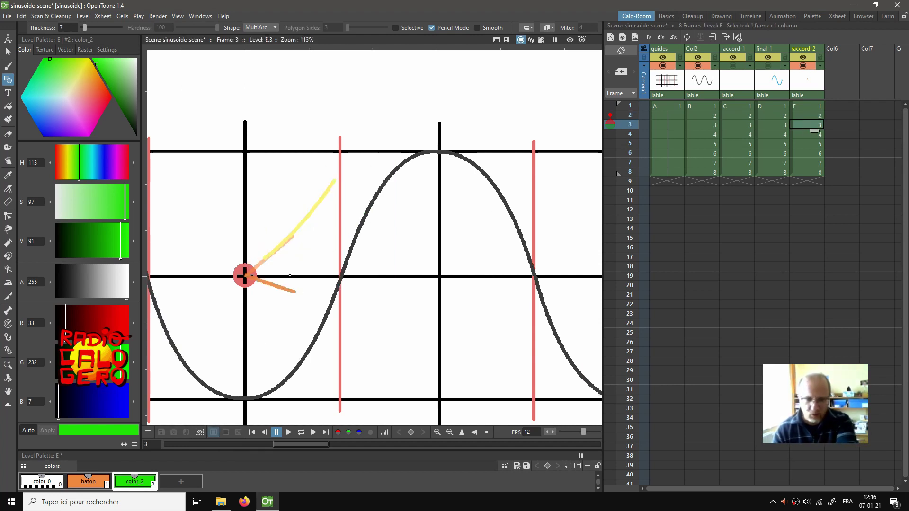
pyautogui.click(261, 280)
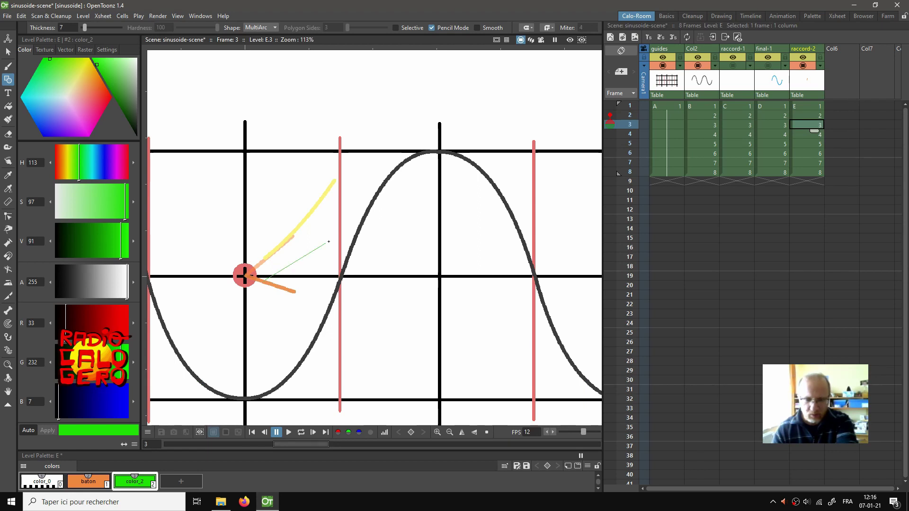
pyautogui.click(362, 221)
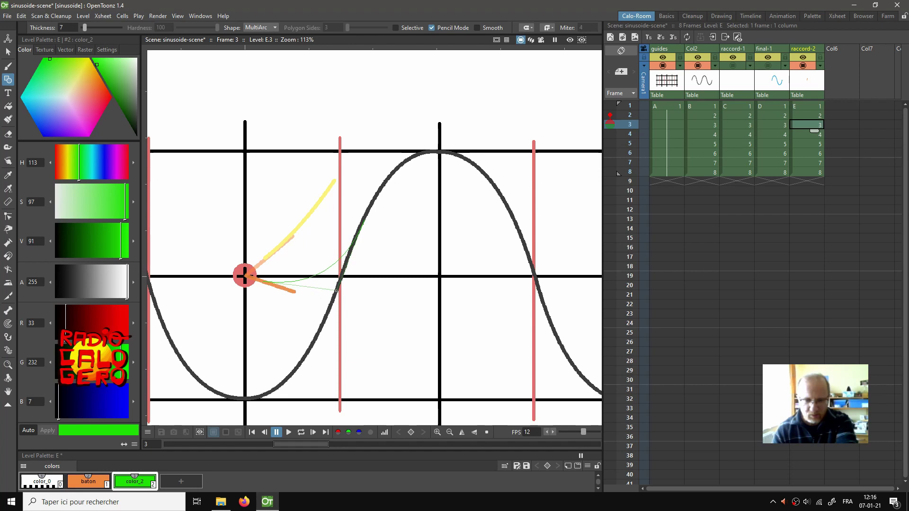
pyautogui.click(346, 286)
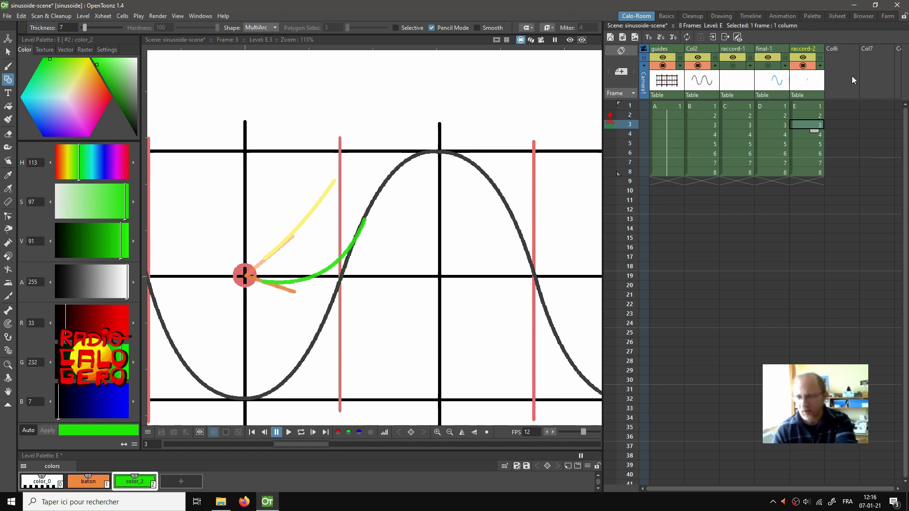
pyautogui.click(800, 131)
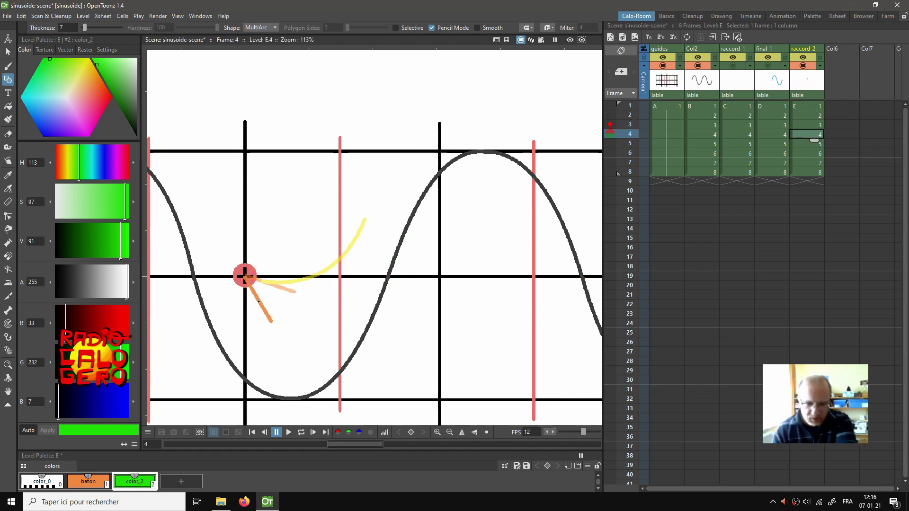
pyautogui.click(255, 292)
pyautogui.click(379, 300)
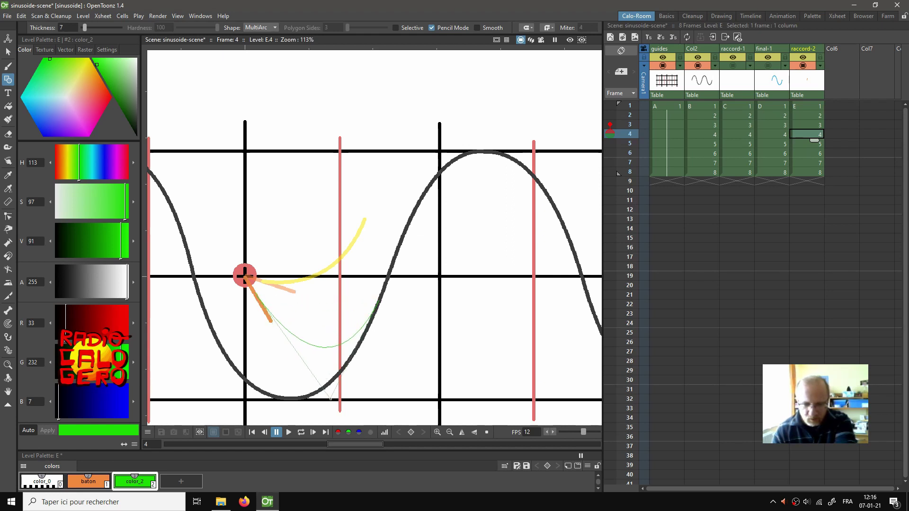
pyautogui.click(328, 400)
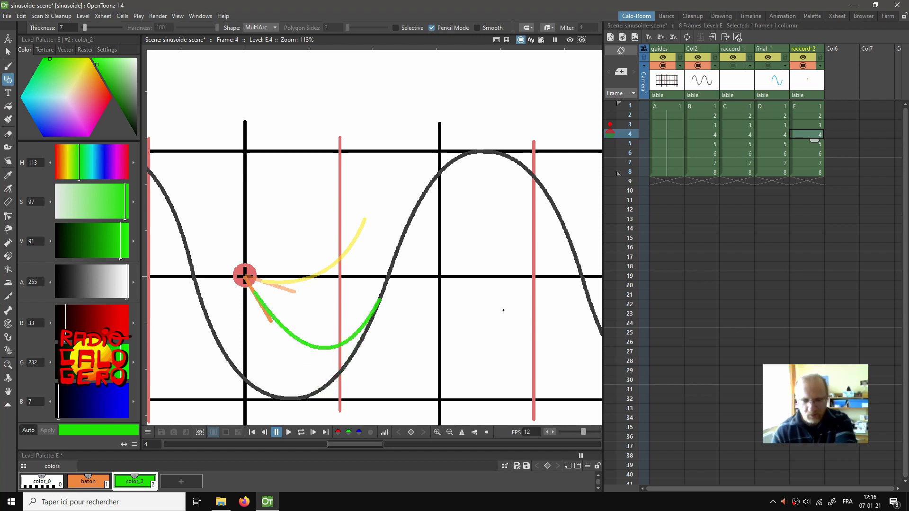
# Step: Draw green arcs from the fixed point along the orange segment to the descending wave in frames 6 and 7
pyautogui.click(799, 147)
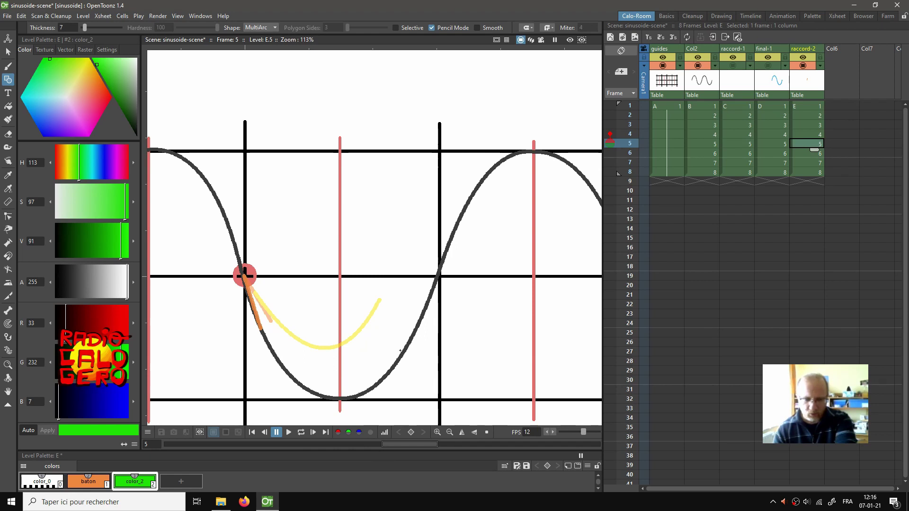
pyautogui.click(802, 152)
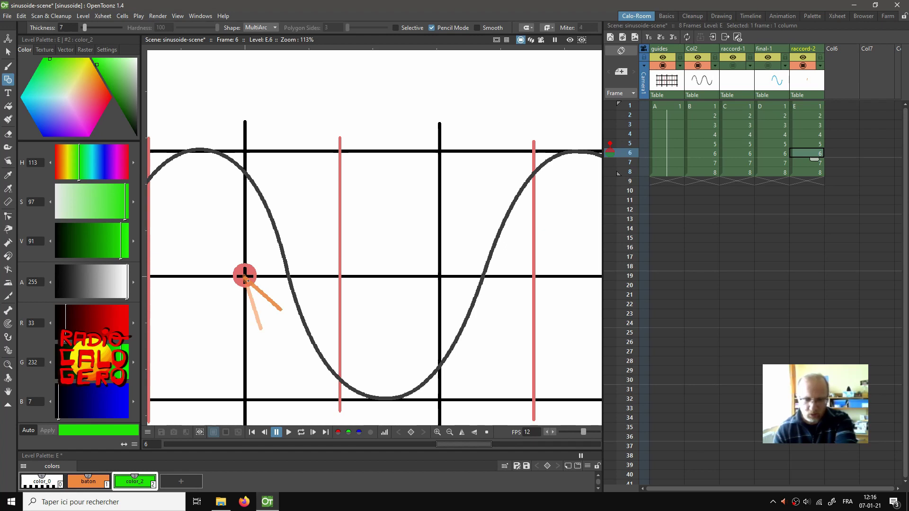
pyautogui.click(246, 280)
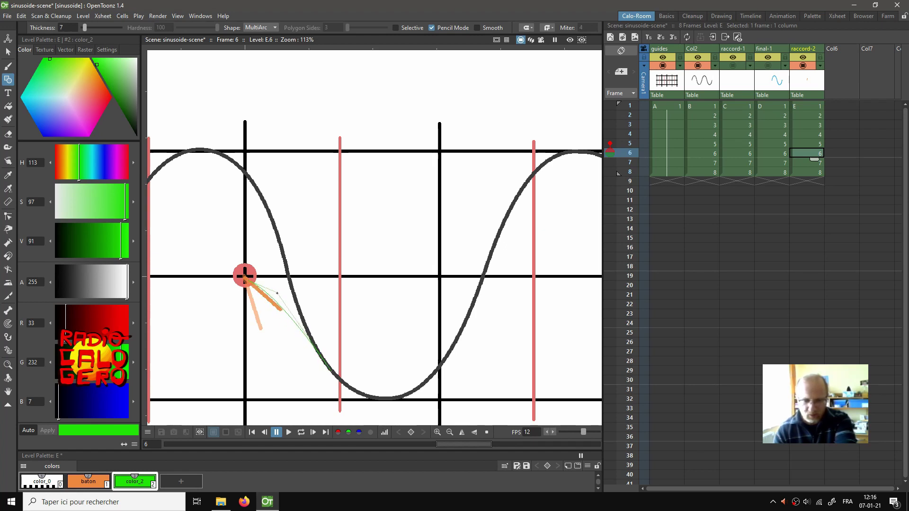
pyautogui.click(277, 294)
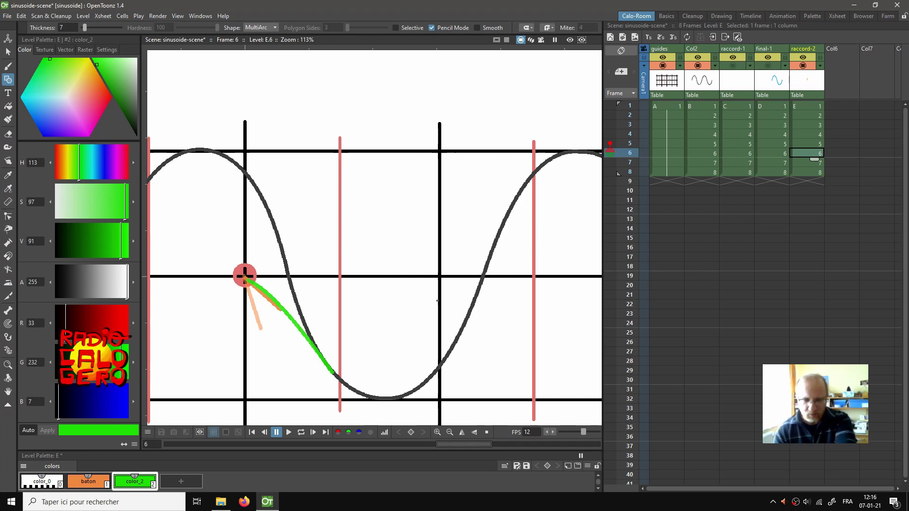
pyautogui.click(805, 164)
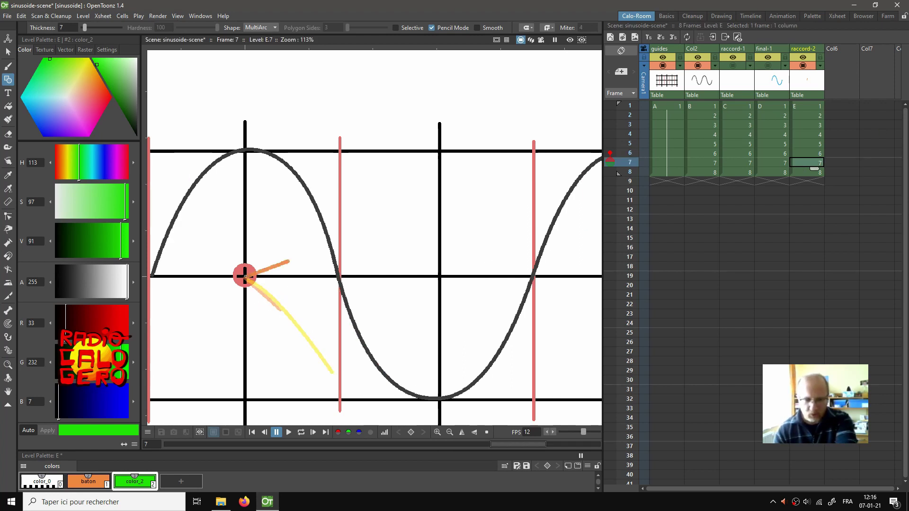
pyautogui.moveTo(244, 276); pyautogui.dragTo(361, 337)
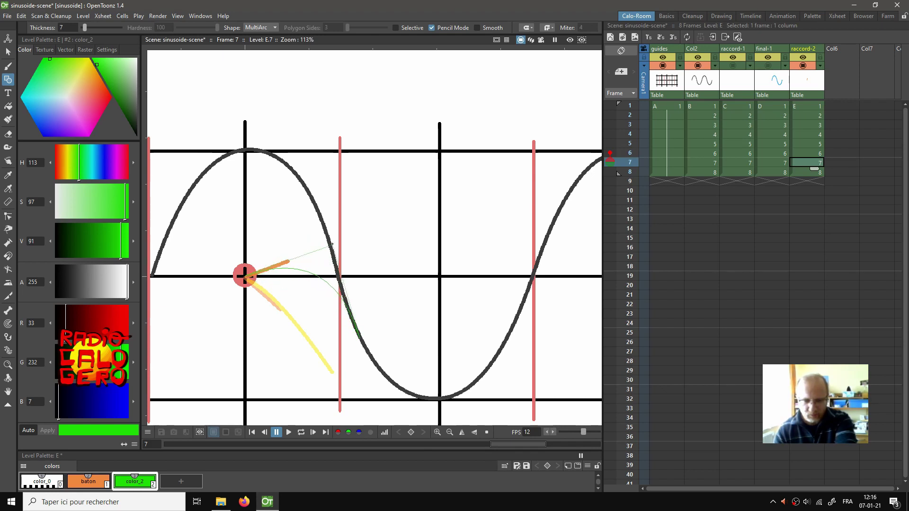
pyautogui.doubleClick(325, 232)
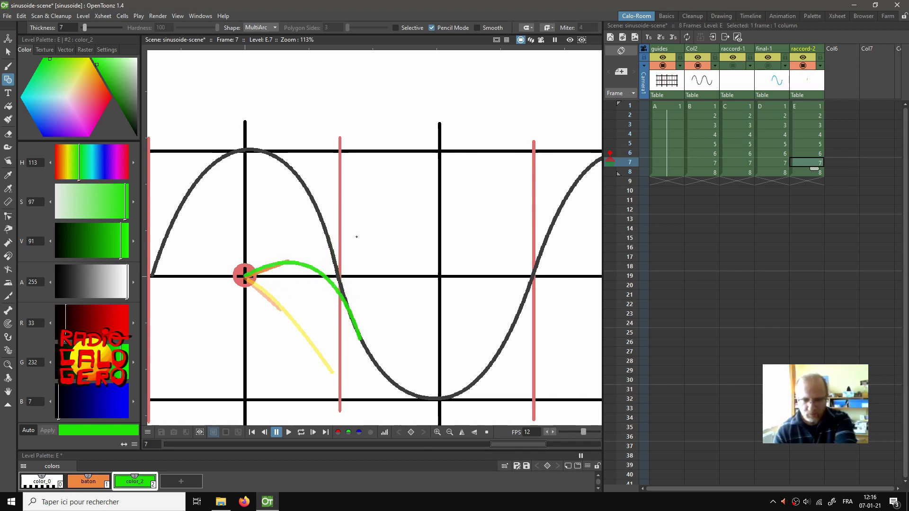
# Step: In frame 8, draw a green arc rising steeply along the orange segment and curving down to the descending wave above the centre line
pyautogui.click(805, 172)
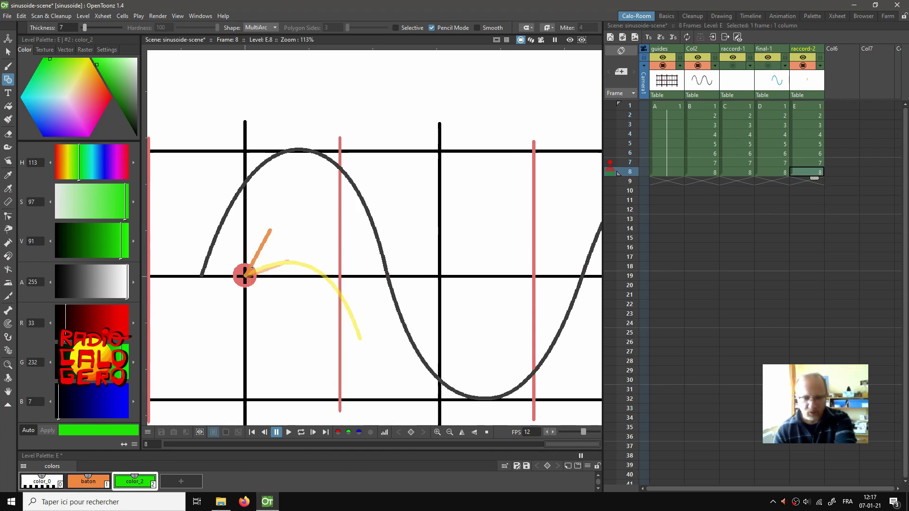
pyautogui.click(252, 269)
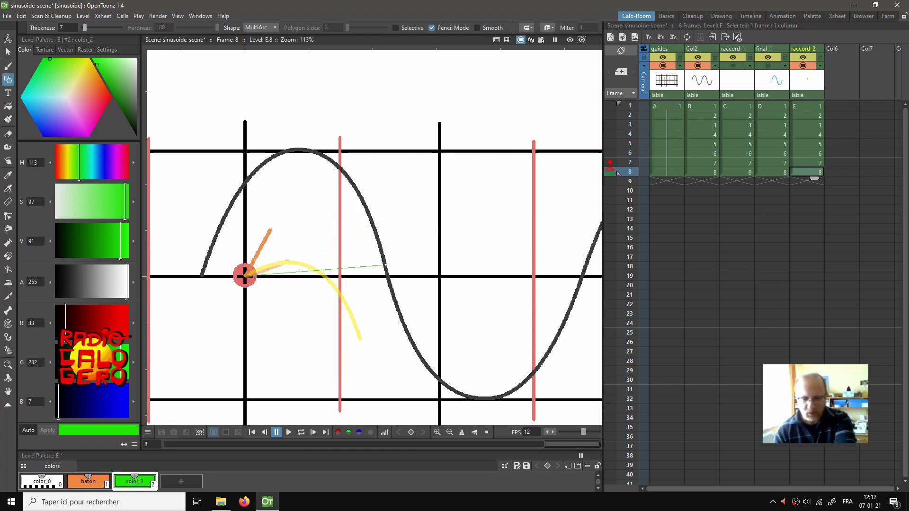
pyautogui.click(383, 258)
pyautogui.doubleClick(322, 109)
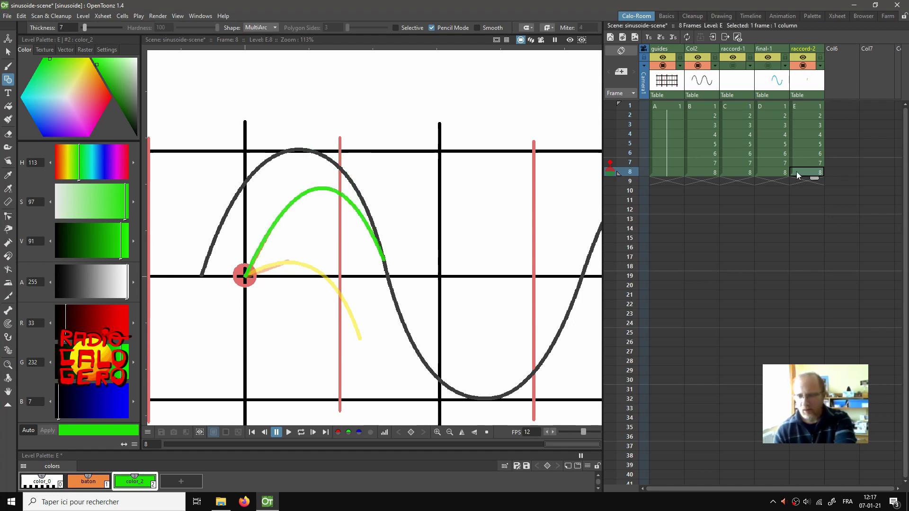
# Step: Play the animation from frame 1 to check the green connector's motion, and stop playback
pyautogui.click(803, 105)
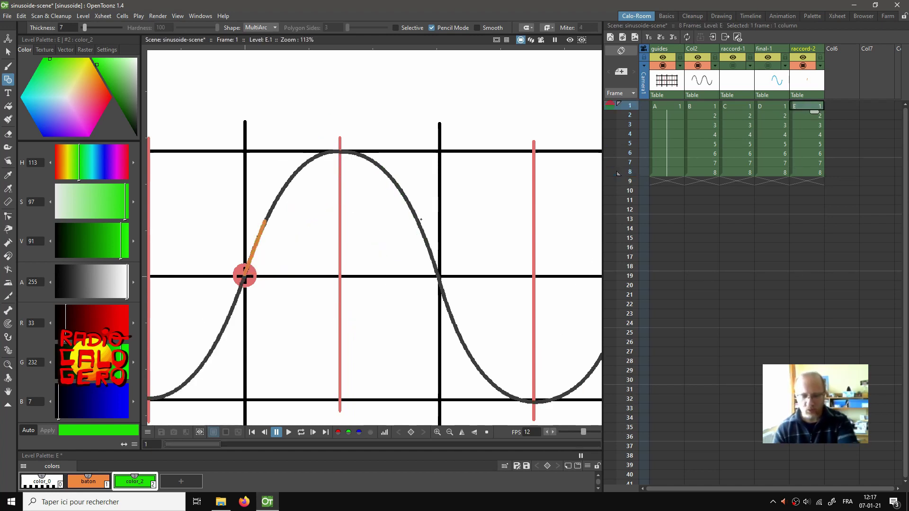
pyautogui.press('l')
pyautogui.scroll(-3, 412, 271)
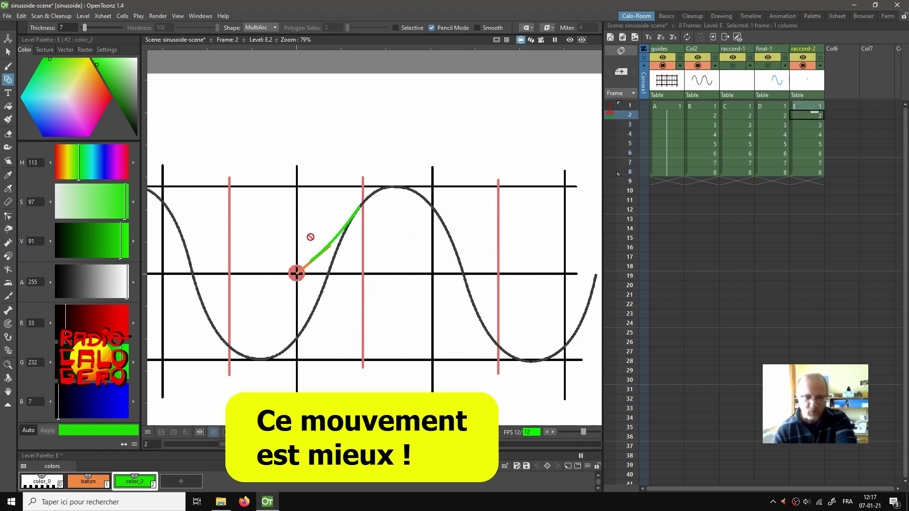
pyautogui.click(817, 153)
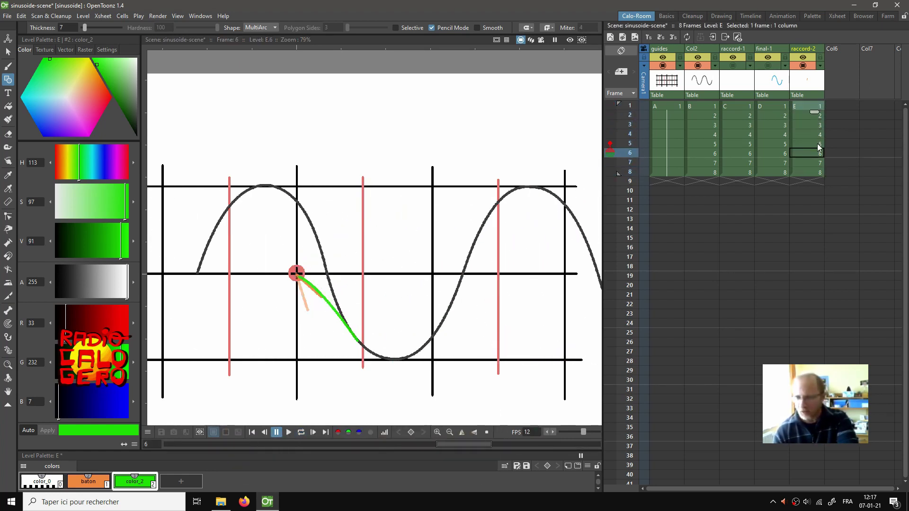
# Step: Create a new drawing level F in the empty column after raccord-2 at frame 1, and set its colour to magenta (hue 297)
pyautogui.click(830, 105)
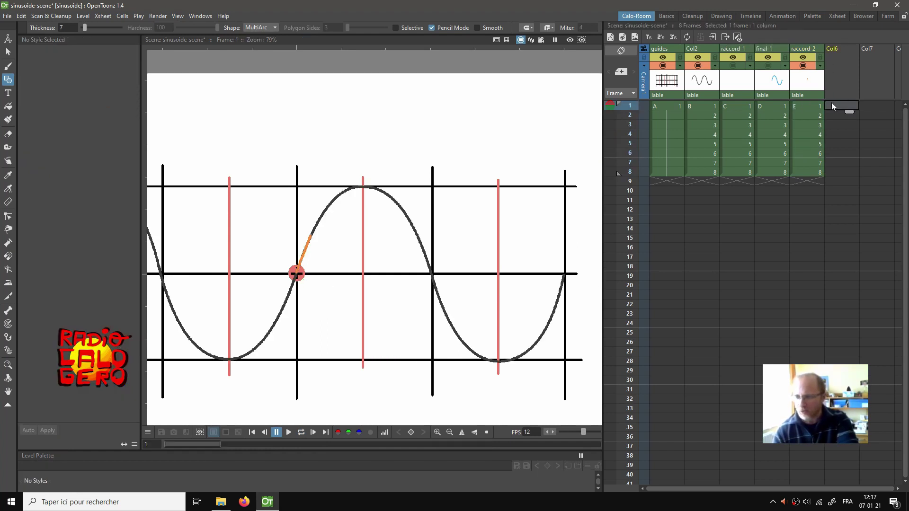
pyautogui.click(623, 37)
pyautogui.click(470, 345)
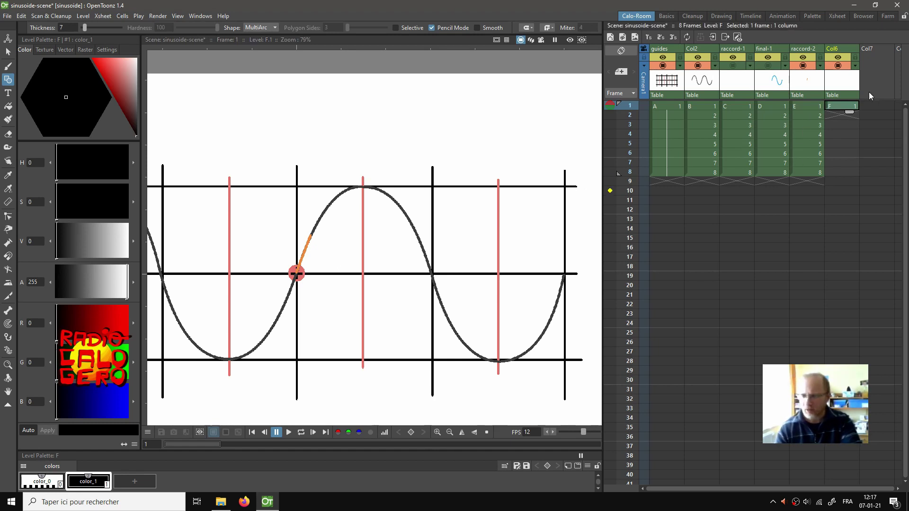
pyautogui.moveTo(119, 78); pyautogui.dragTo(83, 59)
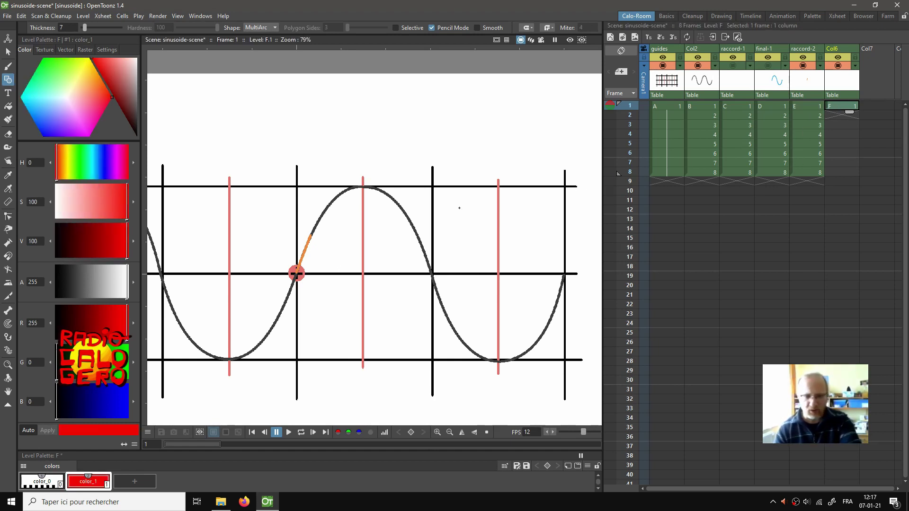
pyautogui.moveTo(466, 240); pyautogui.dragTo(410, 215)
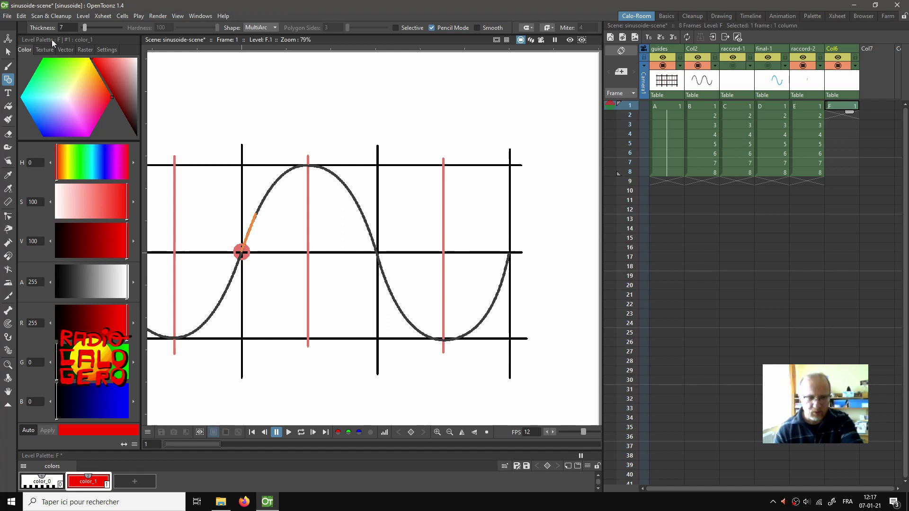
pyautogui.moveTo(95, 105); pyautogui.dragTo(90, 143)
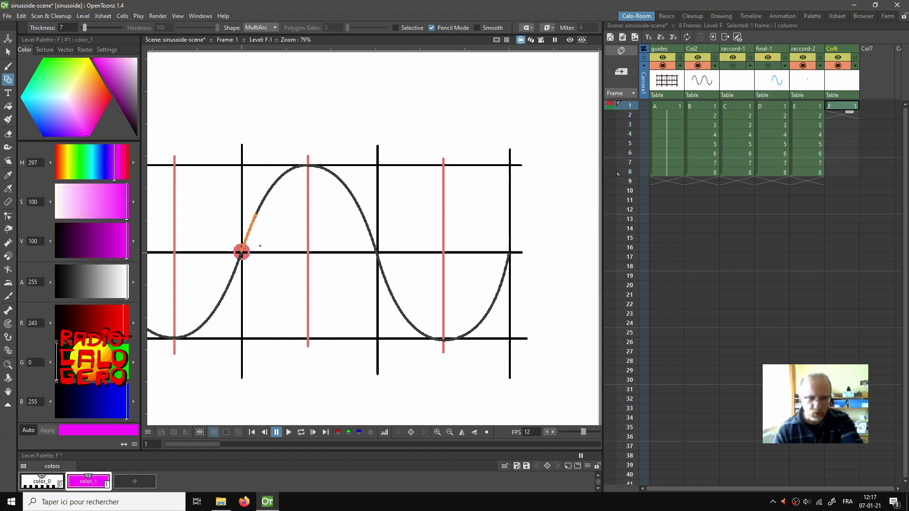
# Step: In frame 1, trace the wave in magenta MultiArc curves from the fixed point over the crest and trough to the last vertical guide
pyautogui.moveTo(241, 253); pyautogui.dragTo(308, 166)
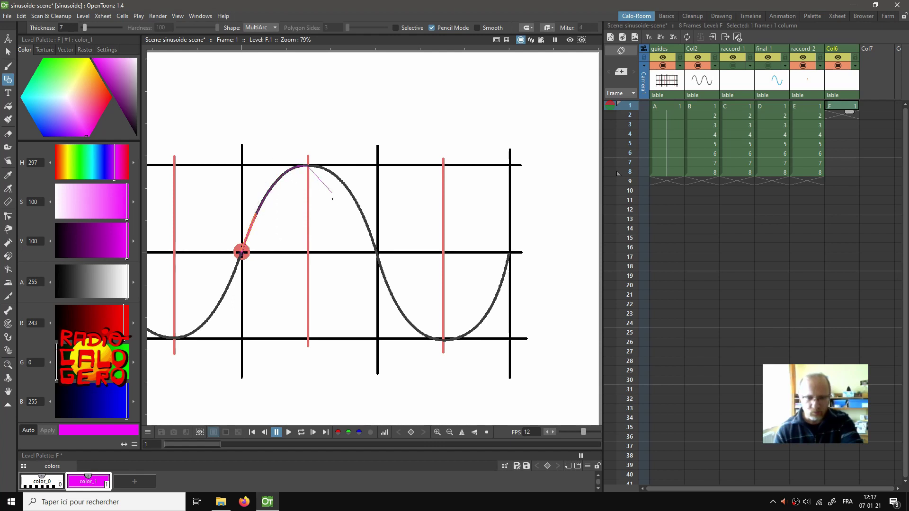
pyautogui.click(378, 253)
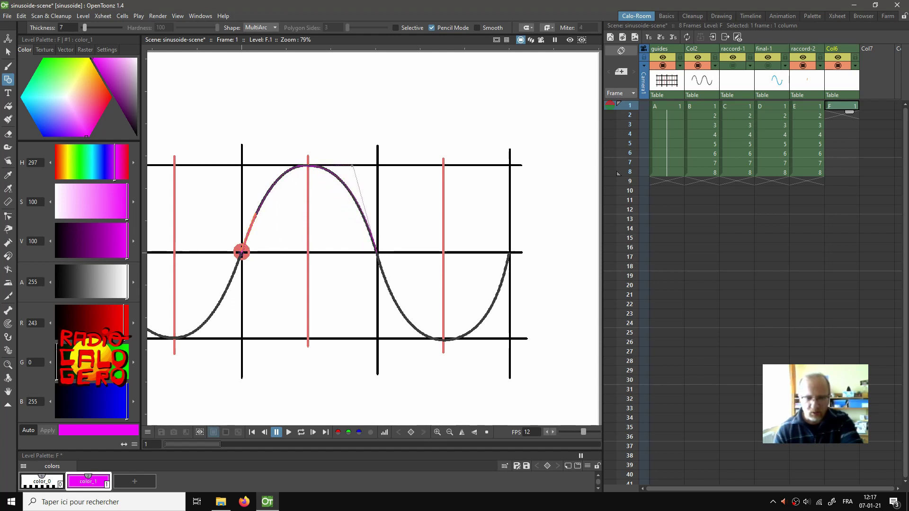
pyautogui.click(352, 166)
pyautogui.click(443, 340)
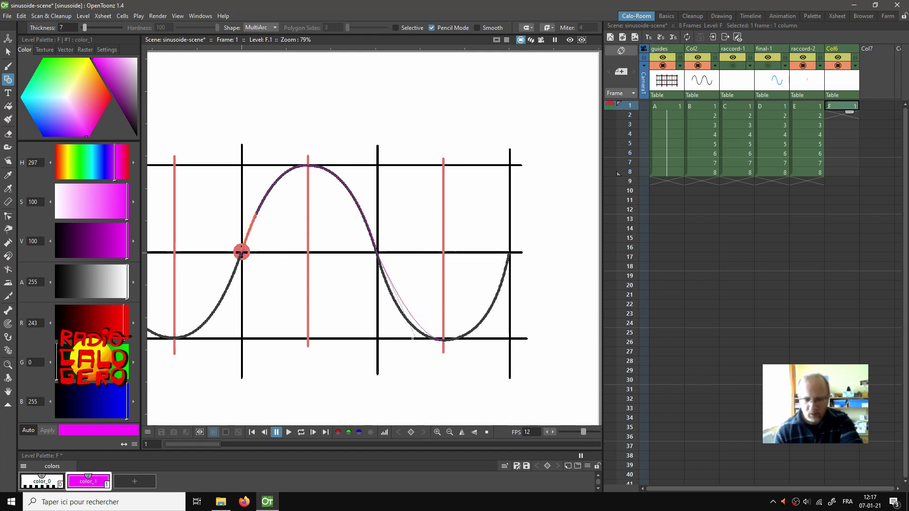
pyautogui.click(405, 341)
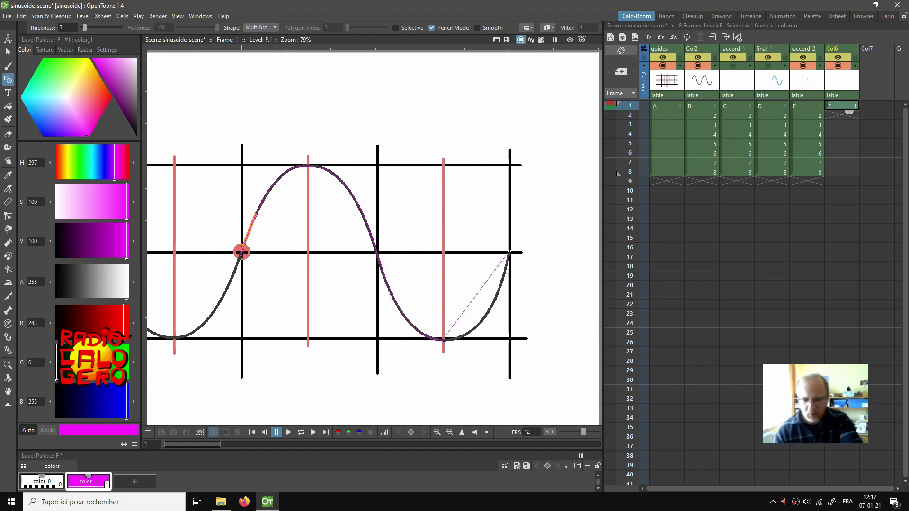
pyautogui.click(509, 253)
pyautogui.doubleClick(488, 349)
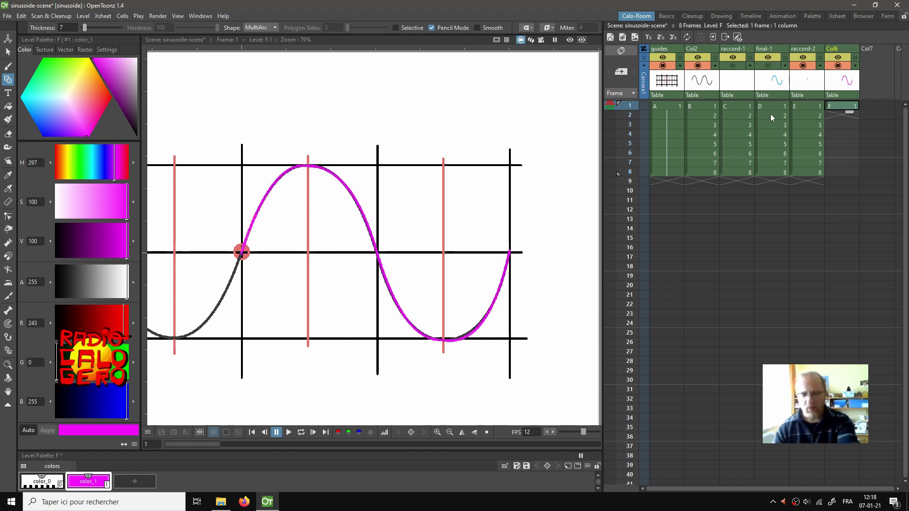
# Step: In frame 2 of the new level, trace the green connector and the shifted wave in magenta up to the last vertical guide
pyautogui.click(840, 114)
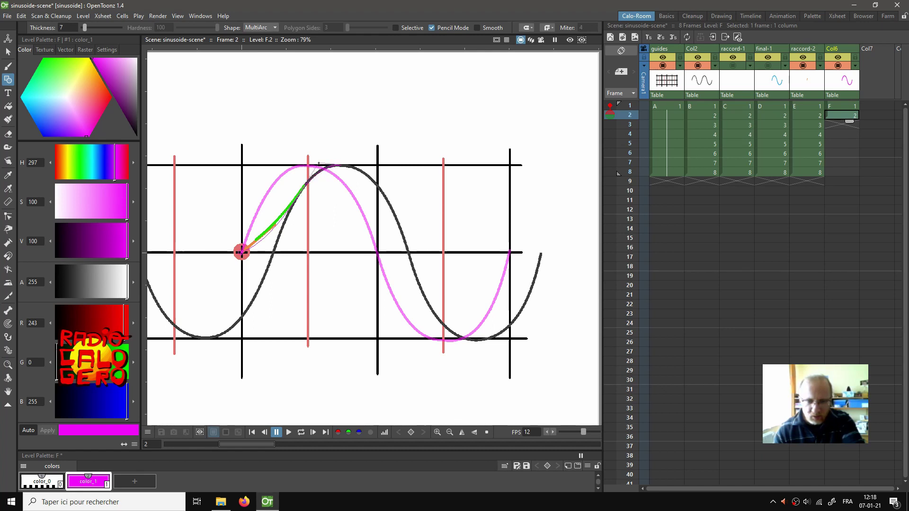
pyautogui.click(408, 253)
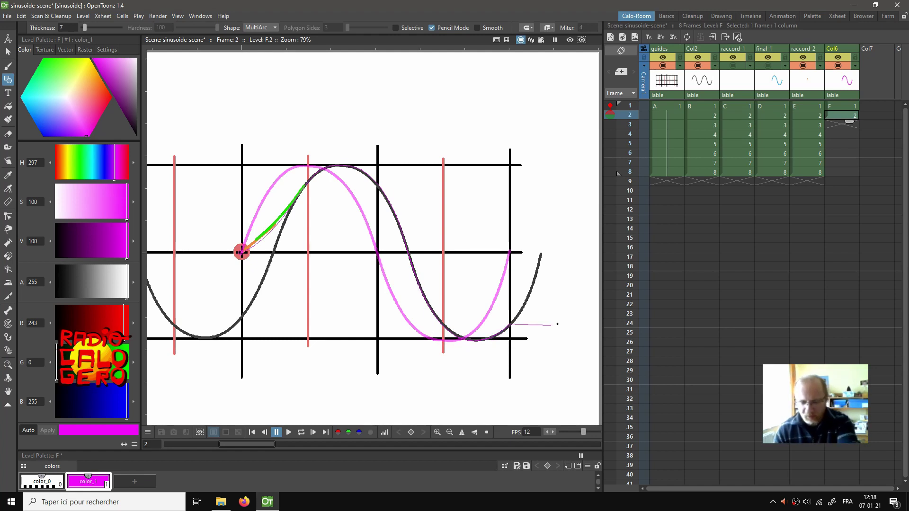
pyautogui.click(538, 319)
# Step: In frame 3, trace the green connector and the wave in magenta, ending at the trough on the last vertical guide
pyautogui.click(842, 124)
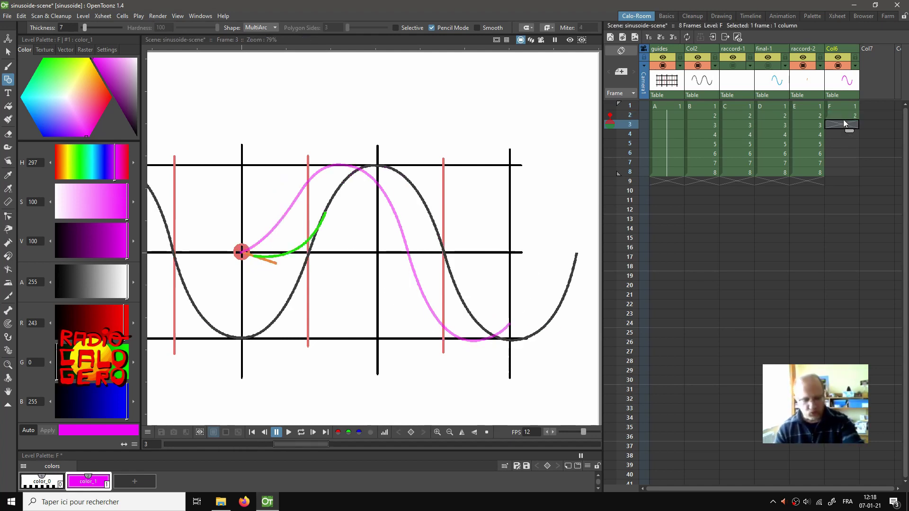
pyautogui.click(277, 262)
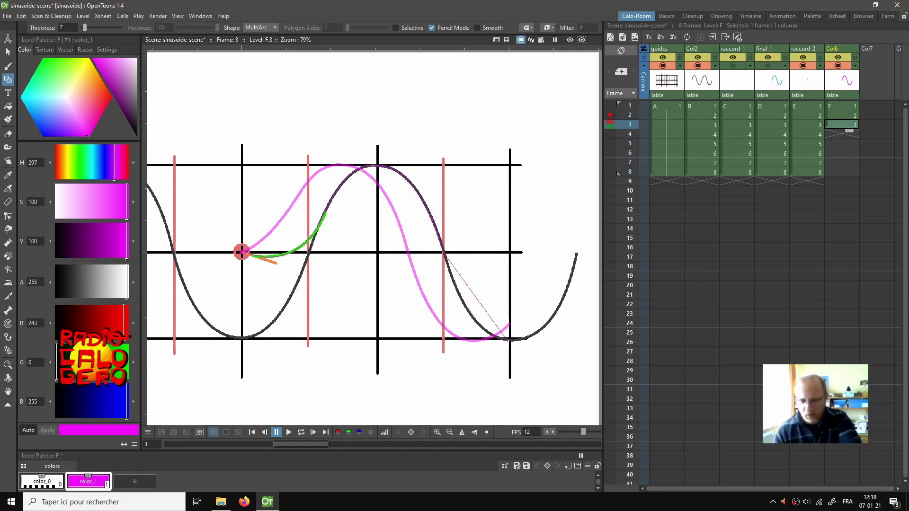
pyautogui.doubleClick(468, 339)
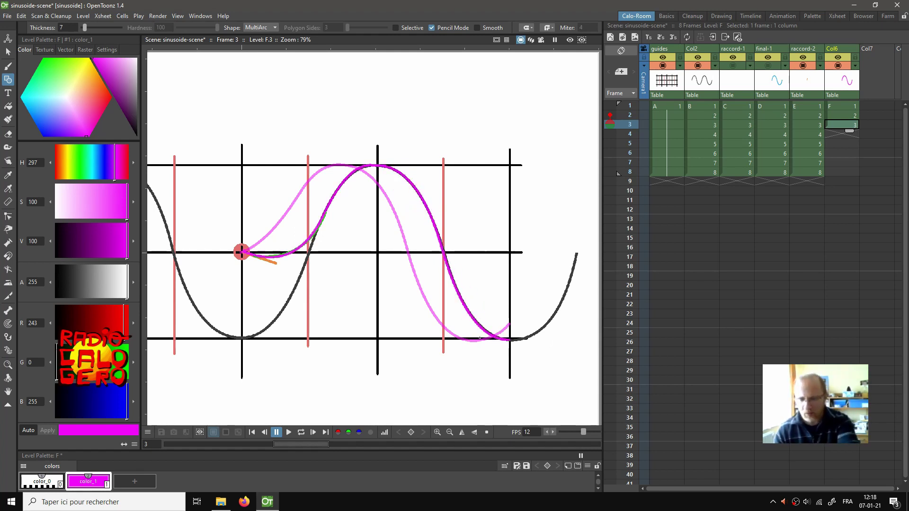
# Step: In frame 4, turn off the onion skin and trace the green connector and wave in magenta, ending on the descent at the last vertical guide
pyautogui.click(831, 133)
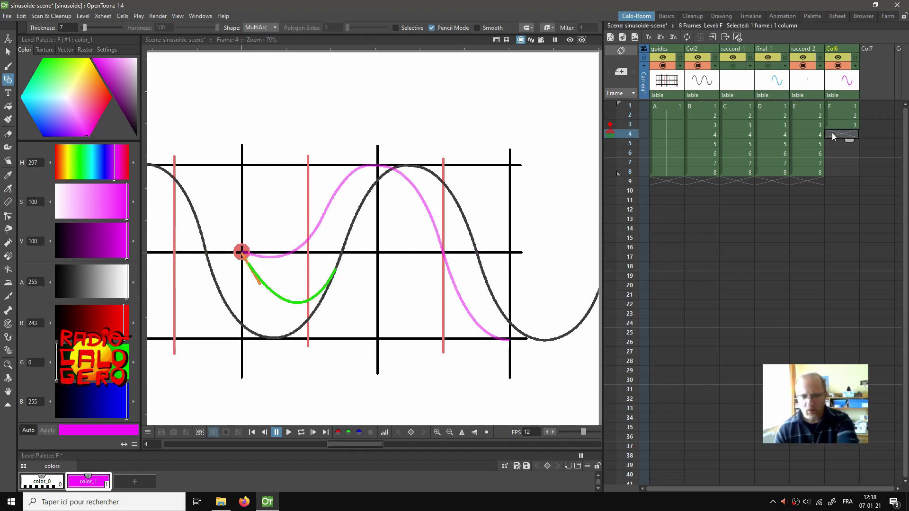
pyautogui.click(472, 187)
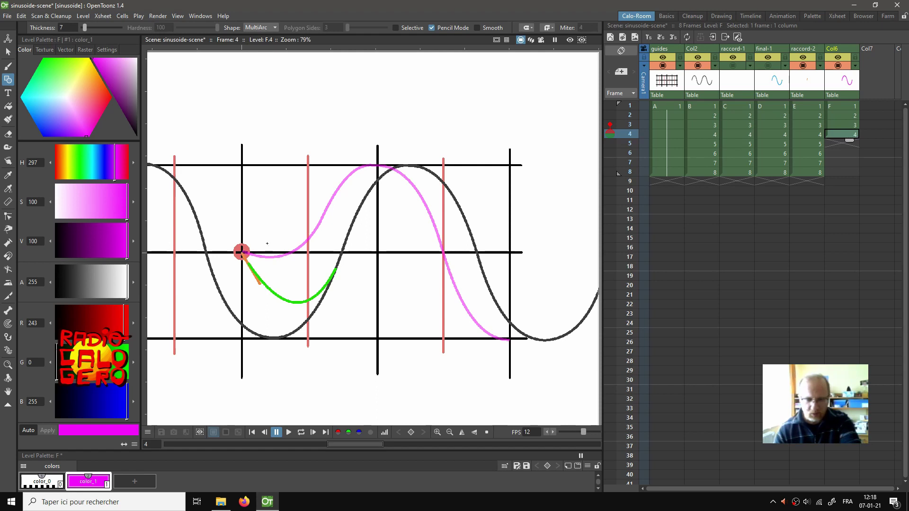
pyautogui.click(610, 125)
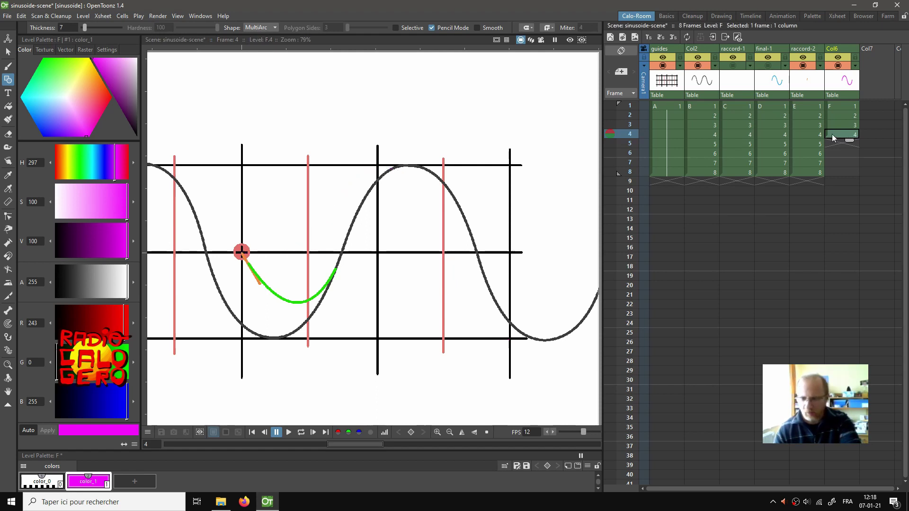
pyautogui.click(254, 269)
pyautogui.click(336, 269)
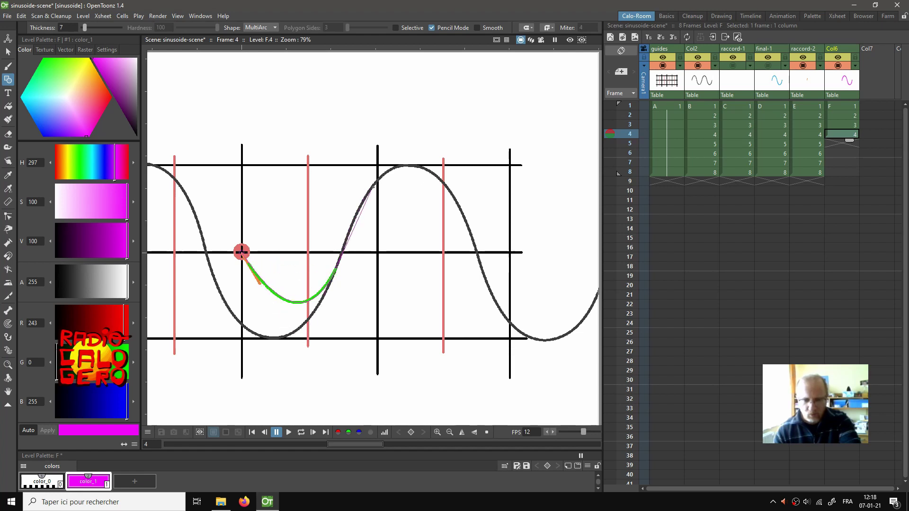
pyautogui.click(406, 165)
pyautogui.click(366, 170)
pyautogui.click(475, 251)
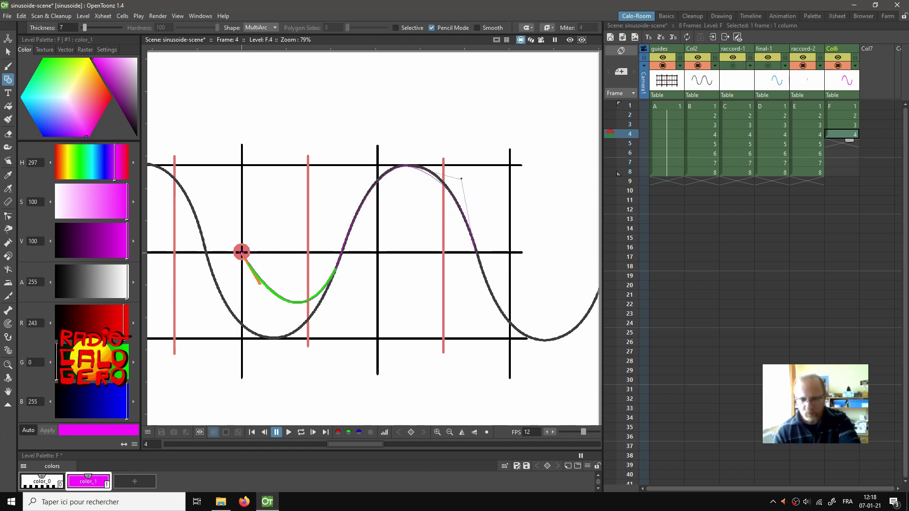
pyautogui.click(453, 165)
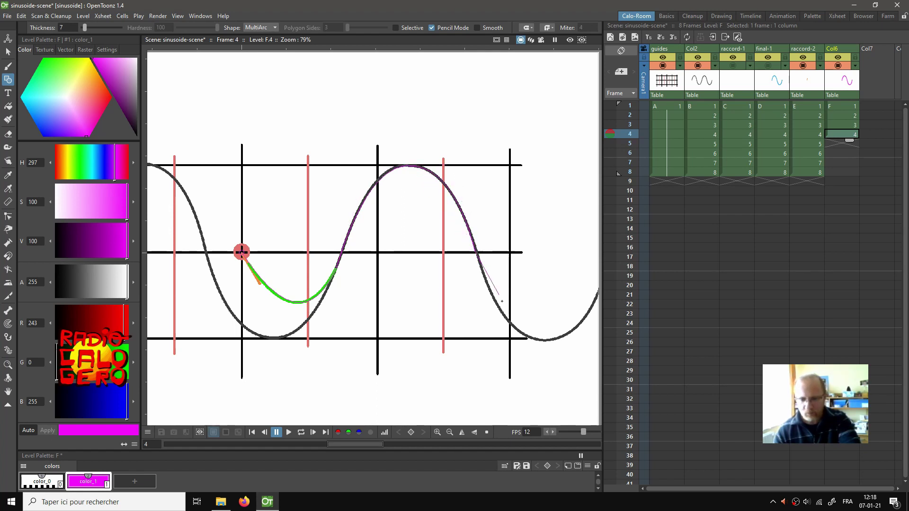
pyautogui.doubleClick(509, 324)
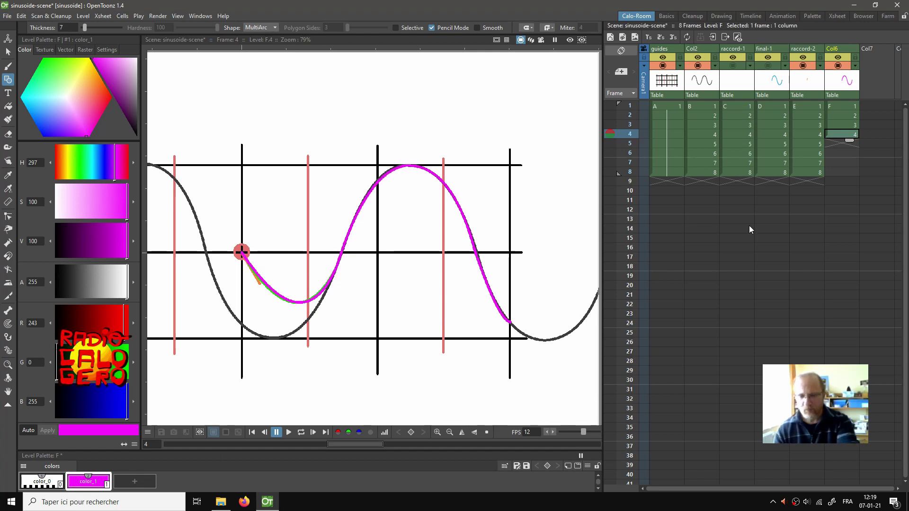
# Step: In frame 5, trace the wave in magenta from the fixed point through the trough and over the crest to the last vertical guide
pyautogui.click(838, 144)
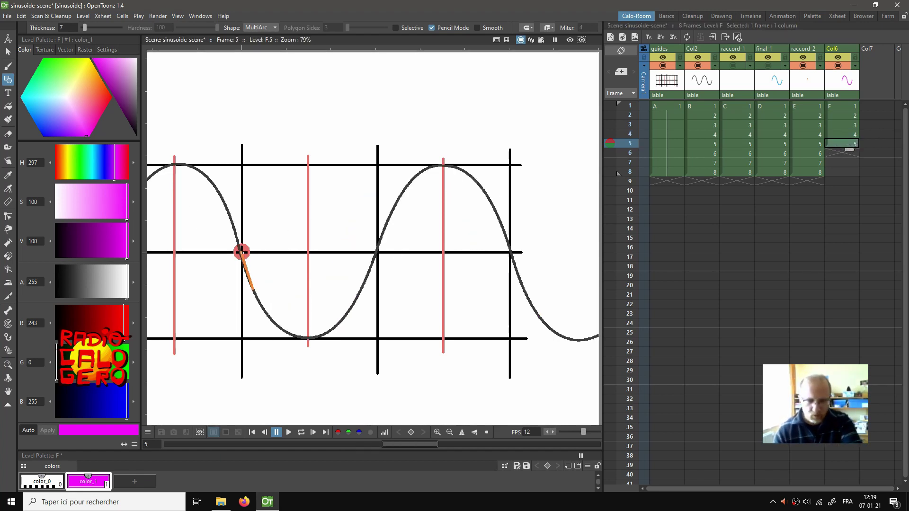
pyautogui.click(241, 253)
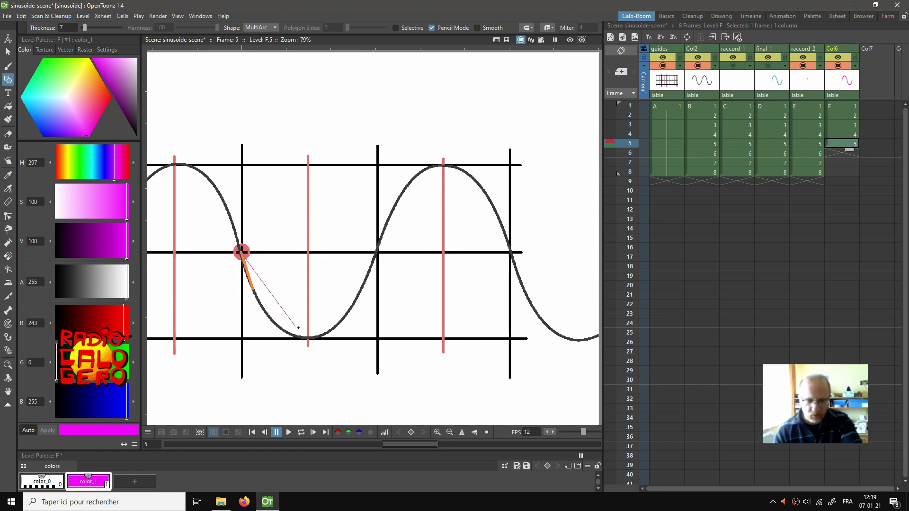
pyautogui.click(308, 338)
pyautogui.click(268, 338)
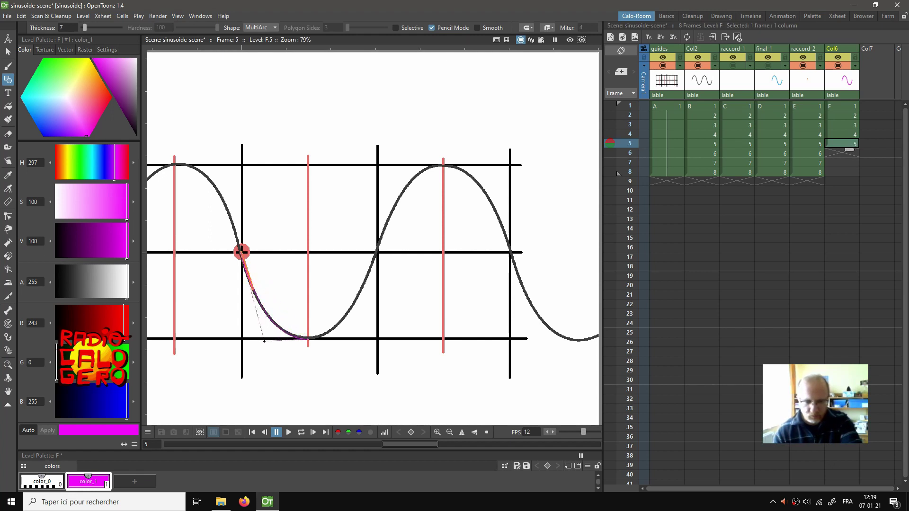
pyautogui.click(376, 253)
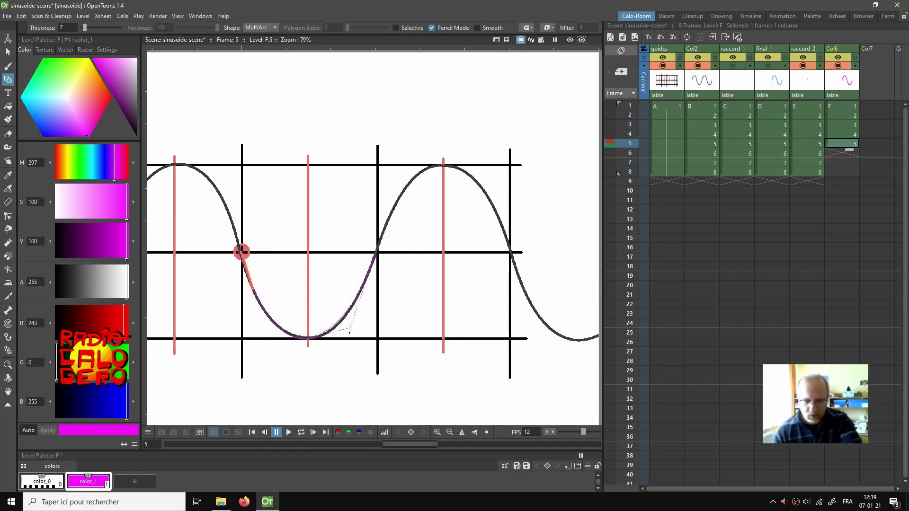
pyautogui.click(345, 317)
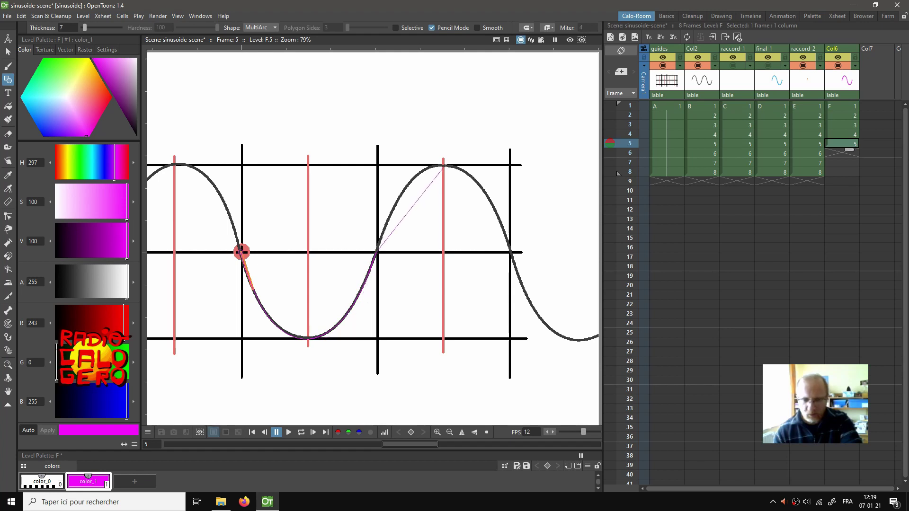
pyautogui.click(444, 166)
pyautogui.click(414, 178)
pyautogui.click(509, 252)
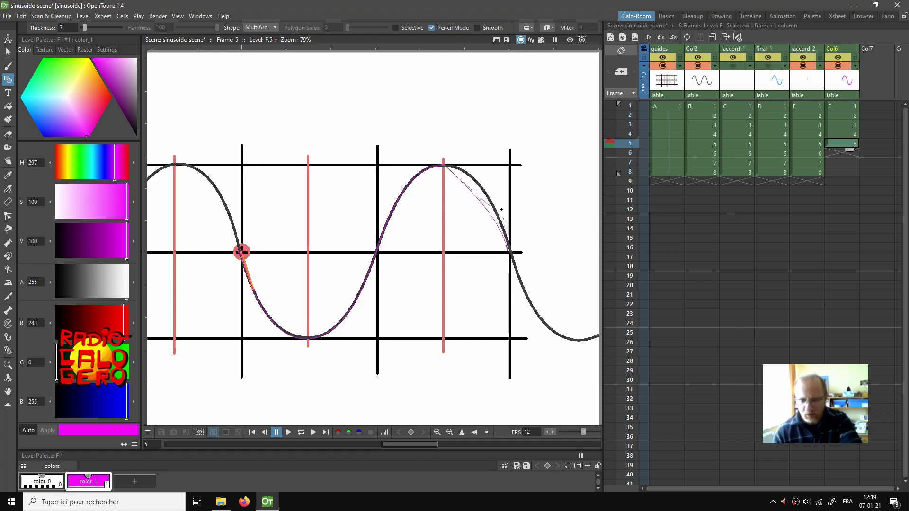
pyautogui.doubleClick(491, 171)
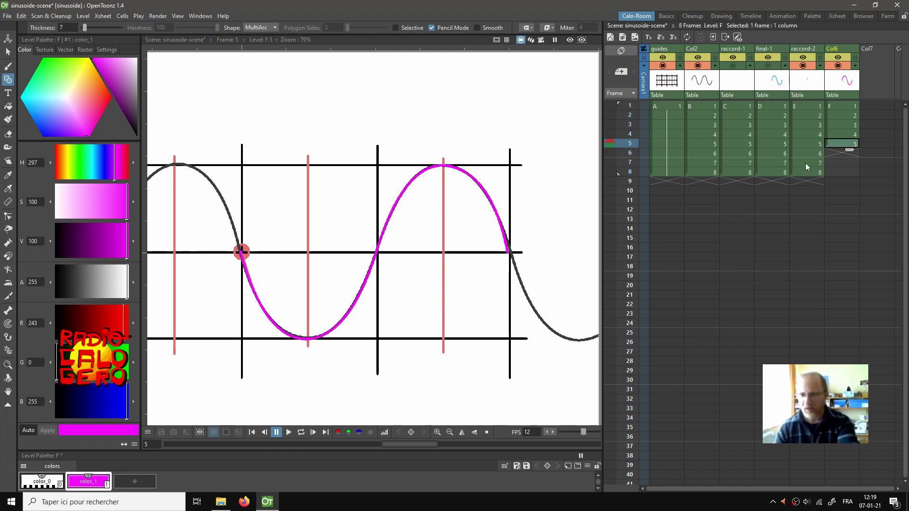
# Step: In frame 6, trace the green connector and wave in magenta through the trough and over the crest to the last vertical guide
pyautogui.click(830, 151)
pyautogui.click(250, 258)
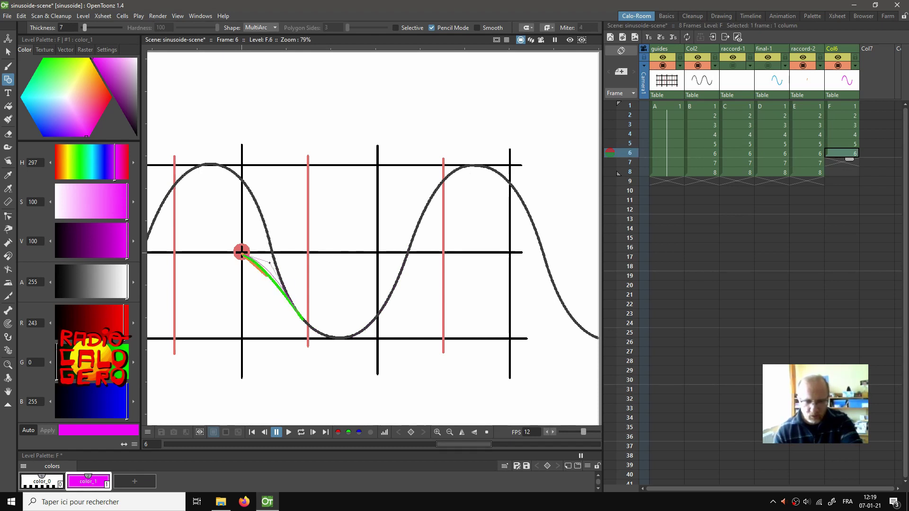
pyautogui.click(317, 337)
pyautogui.click(338, 338)
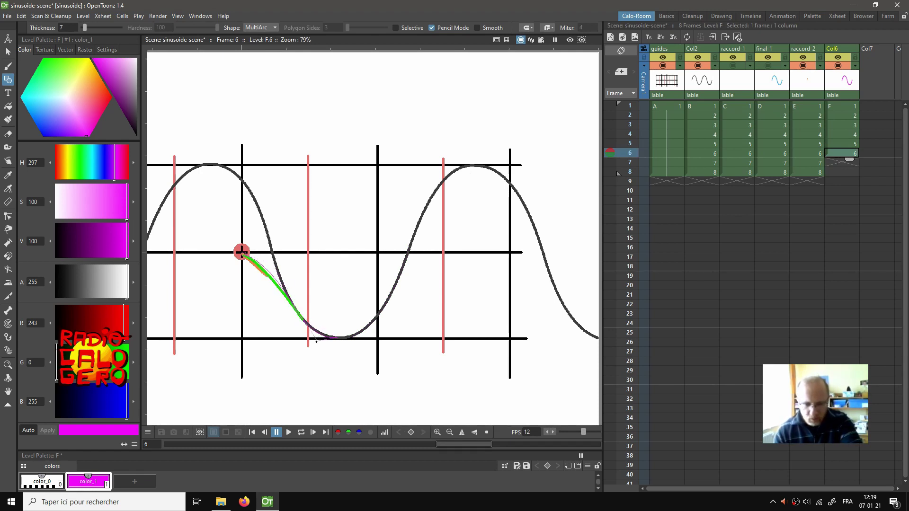
pyautogui.click(326, 336)
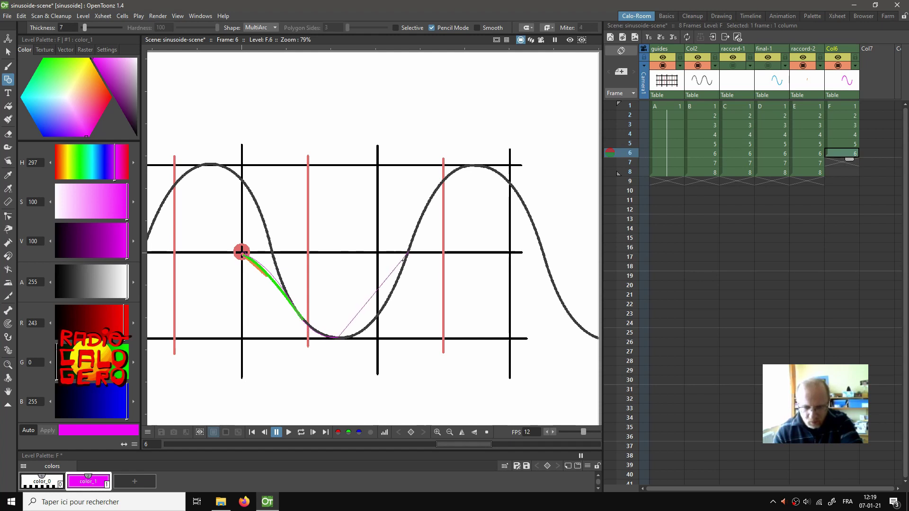
pyautogui.click(407, 252)
pyautogui.click(401, 266)
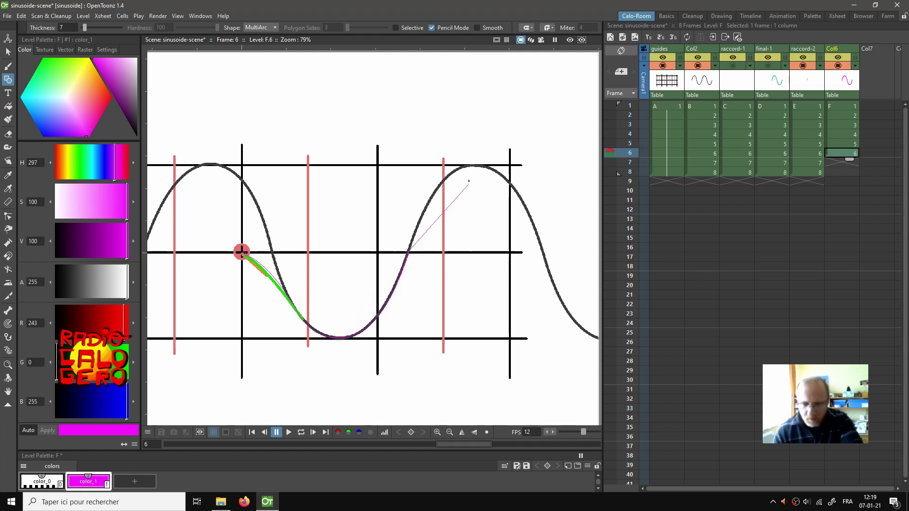
pyautogui.click(473, 165)
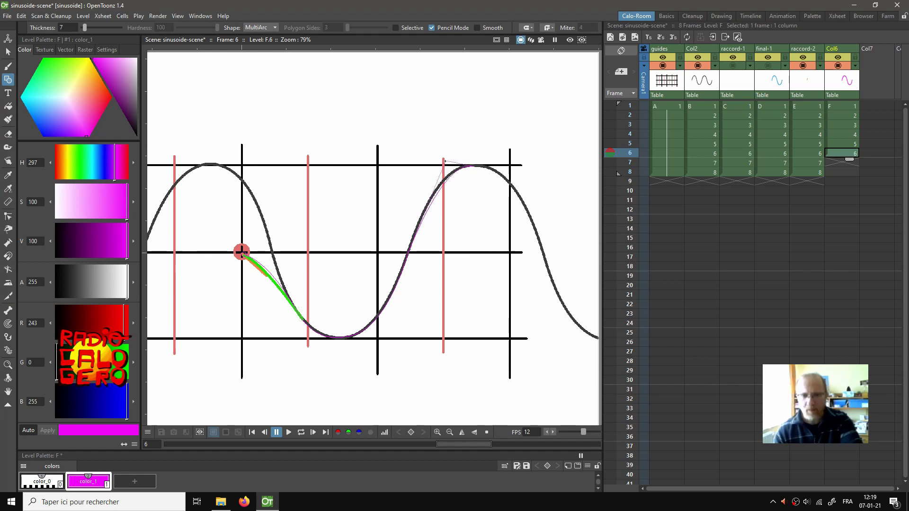
pyautogui.click(452, 159)
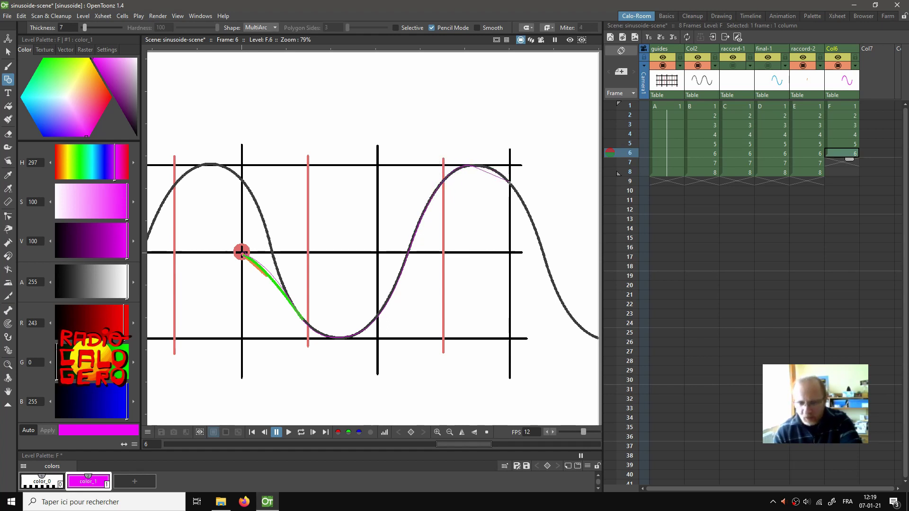
pyautogui.click(509, 183)
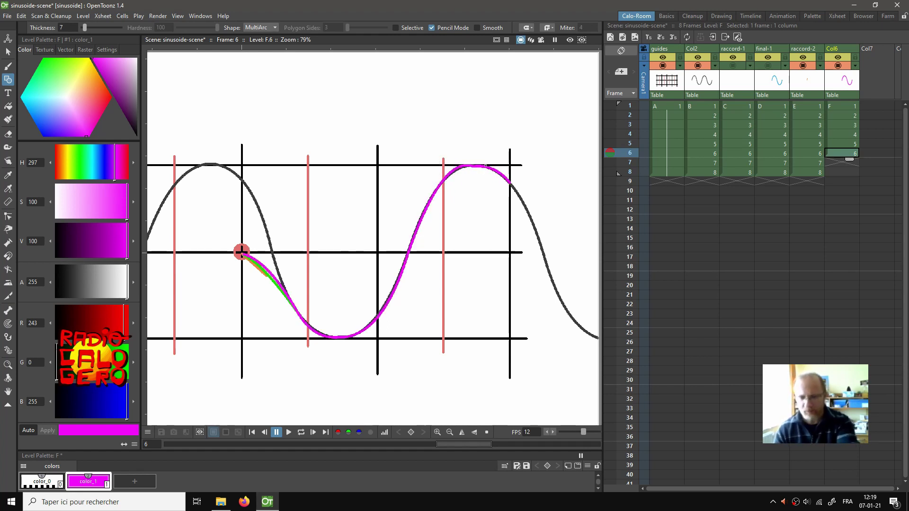
# Step: In frame 7, trace the green connector and the wave in magenta, ending at the crest on the last vertical guide
pyautogui.click(844, 162)
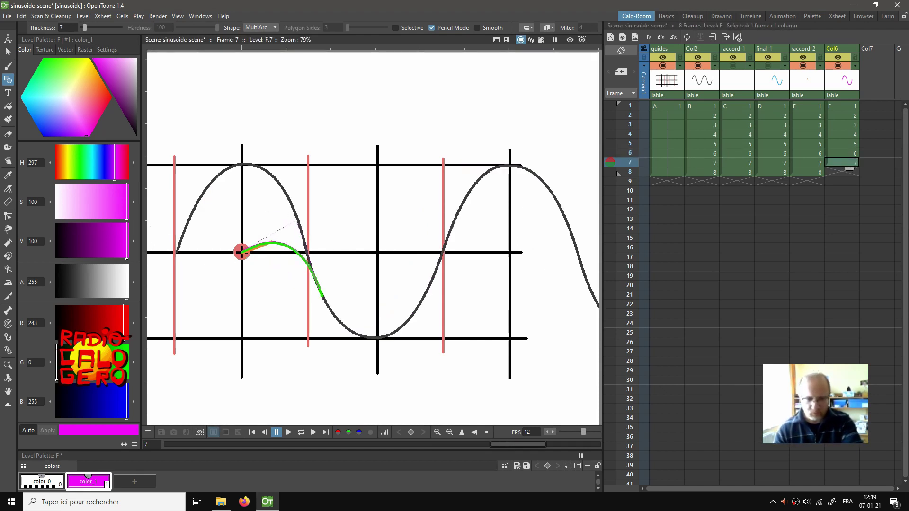
pyautogui.click(296, 221)
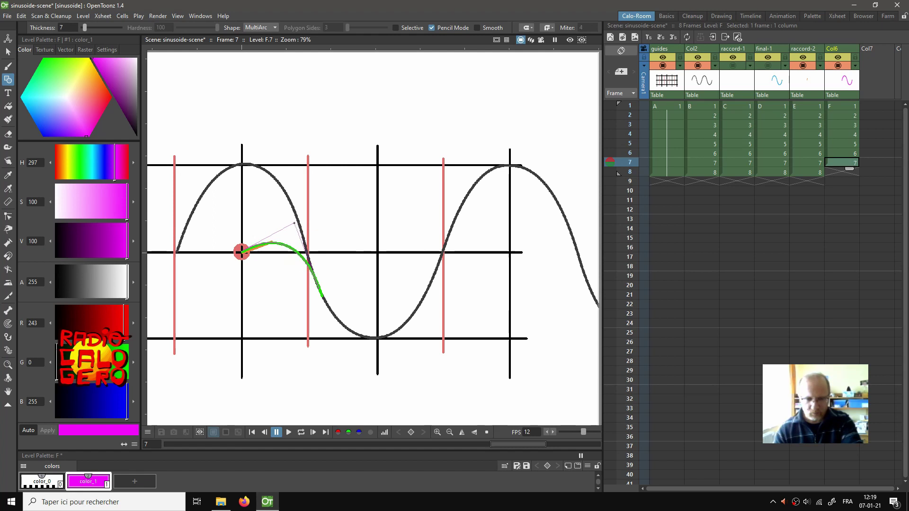
pyautogui.click(373, 339)
pyautogui.click(341, 336)
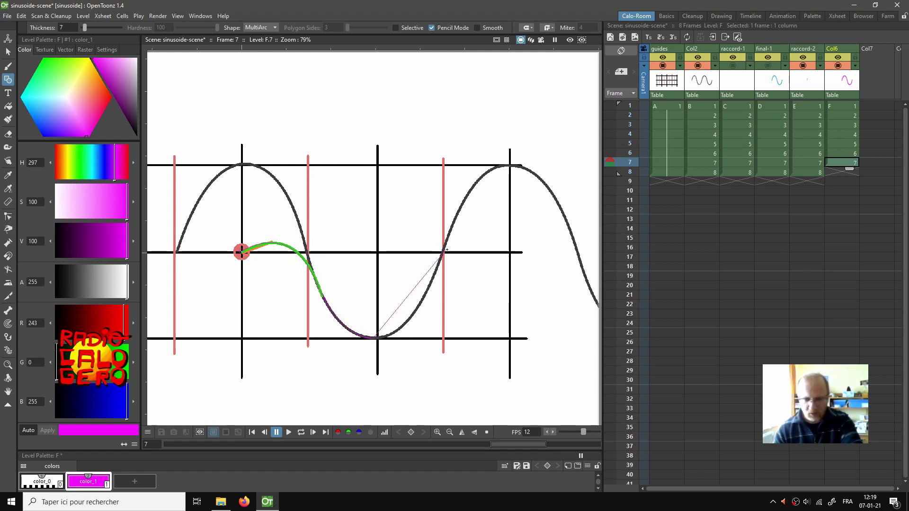
pyautogui.click(442, 253)
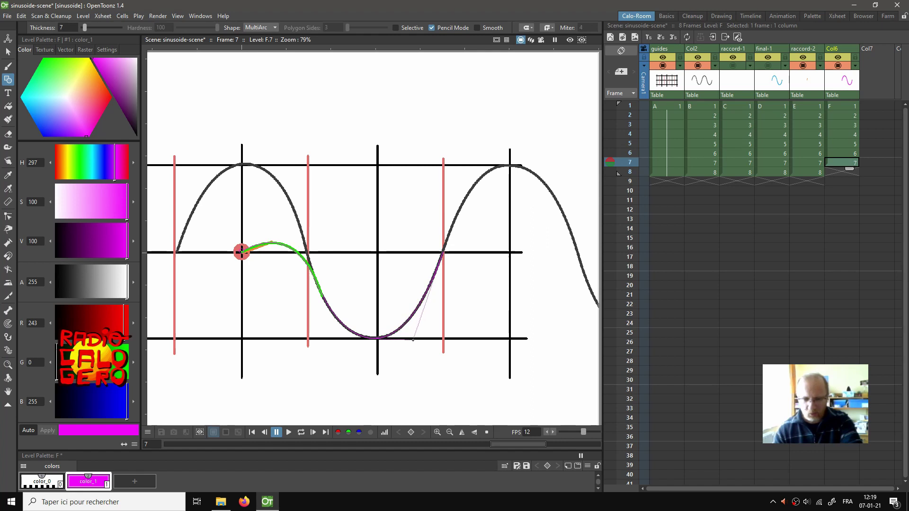
pyautogui.click(510, 165)
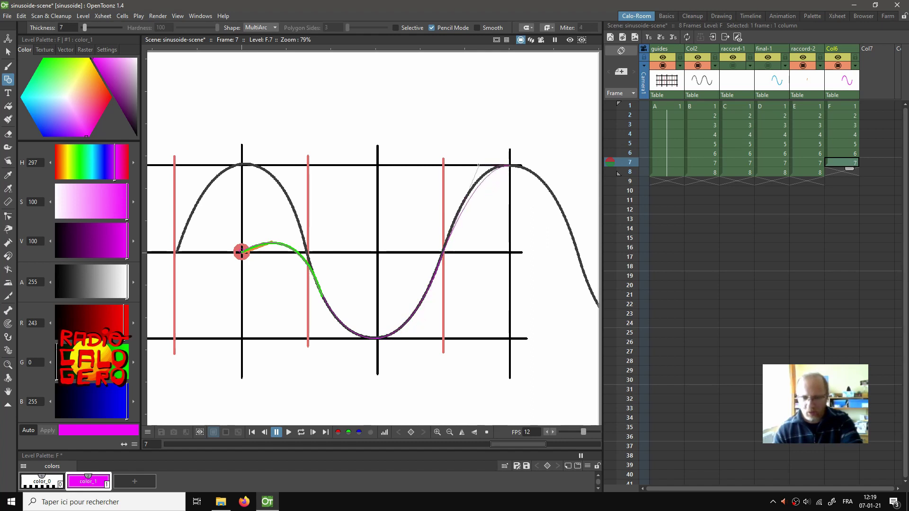
pyautogui.doubleClick(473, 158)
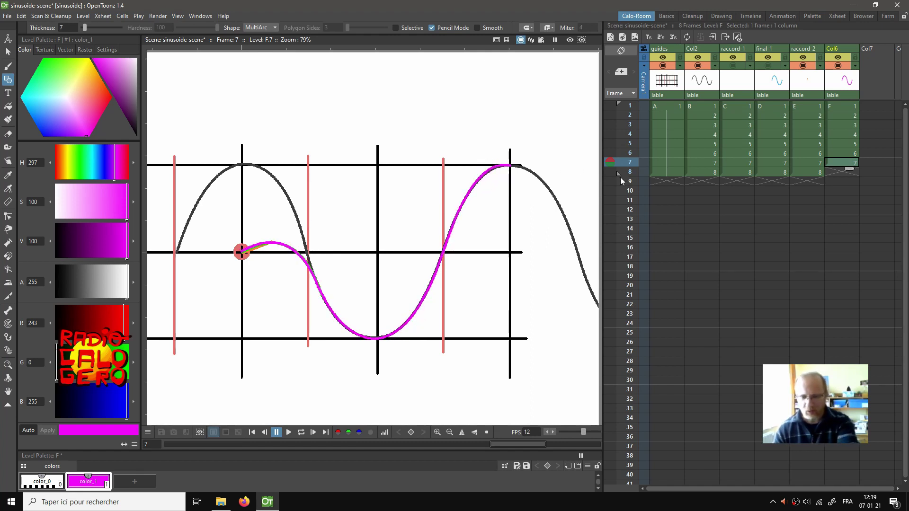
# Step: In frame 8, trace the green connector and the wave in magenta, ending on the ascent at the last vertical guide
pyautogui.click(833, 169)
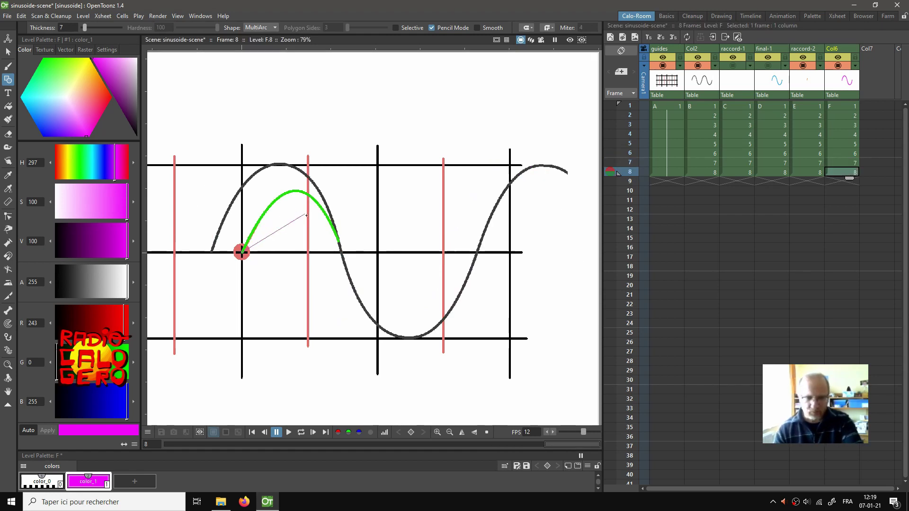
pyautogui.click(338, 242)
pyautogui.click(303, 131)
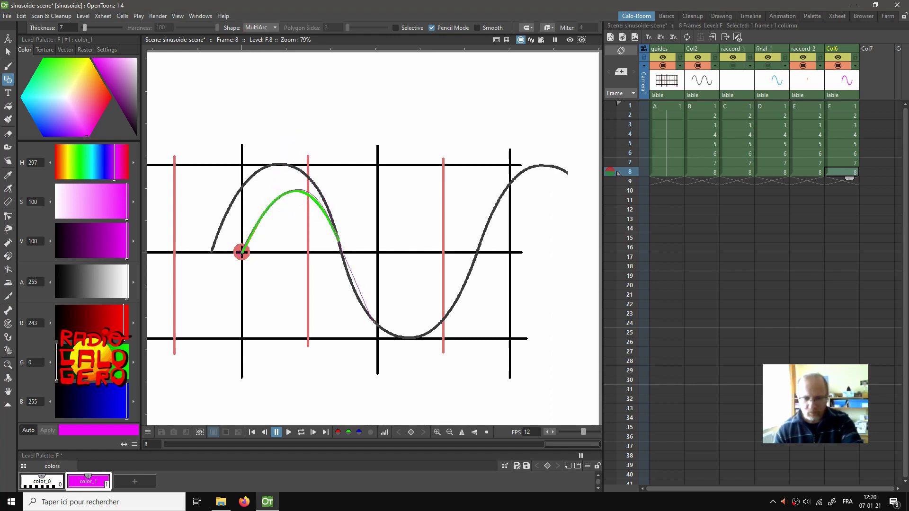
pyautogui.click(402, 338)
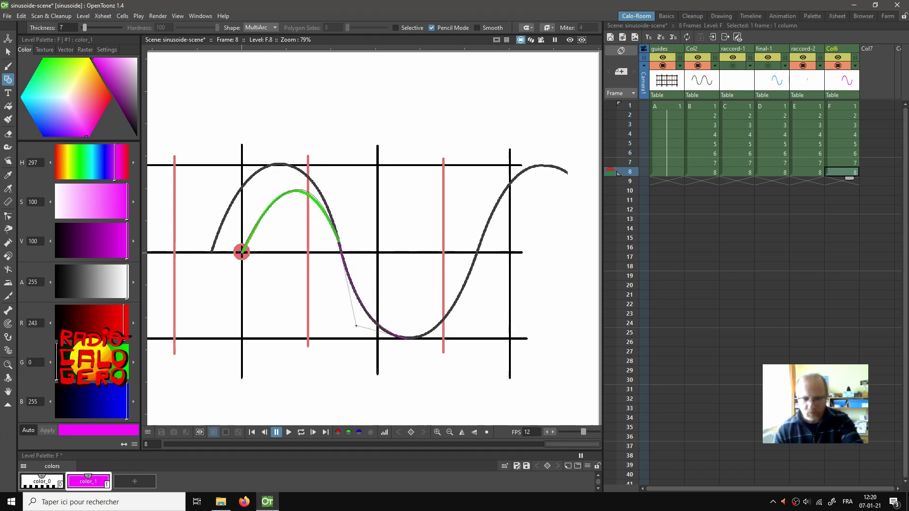
pyautogui.click(476, 254)
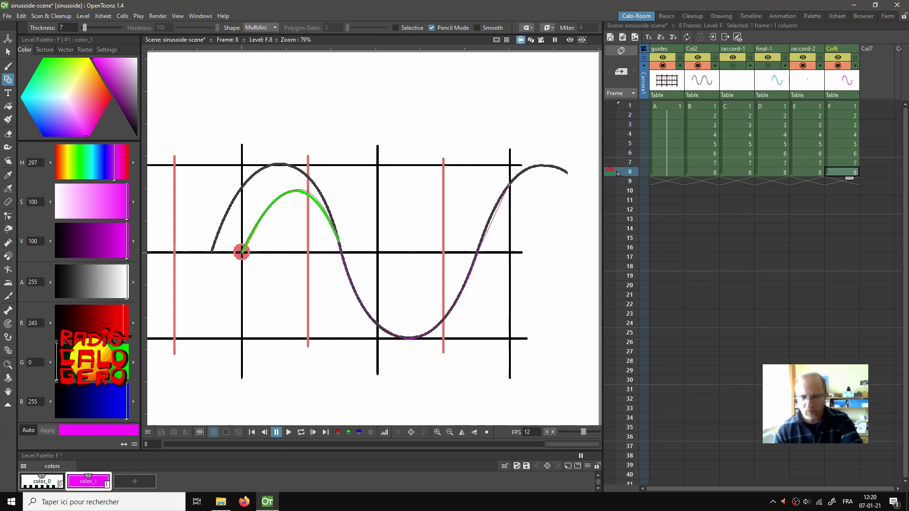
pyautogui.click(509, 183)
pyautogui.doubleClick(499, 193)
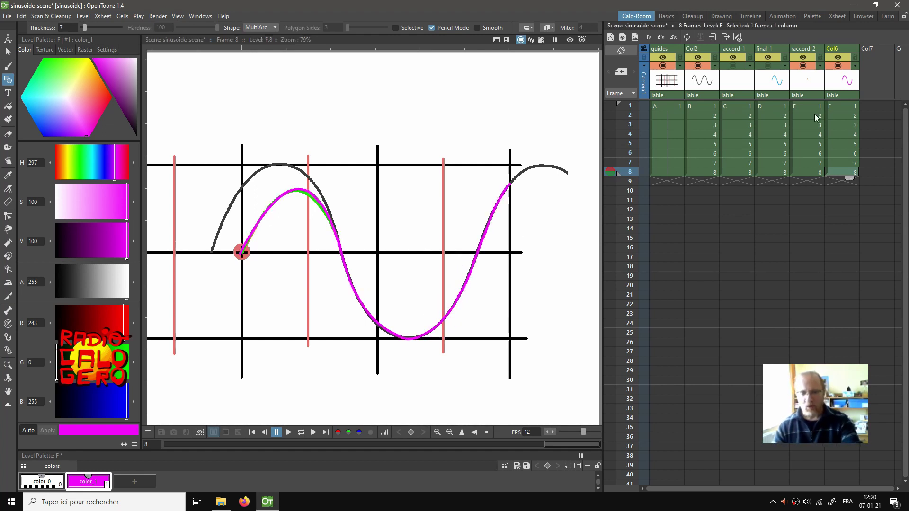
# Step: Hide the guides, Col2 and raccord-2 columns in the viewer so only the magenta wave shows, and save the scene
pyautogui.press('-')
pyautogui.press('-')
pyautogui.press('-')
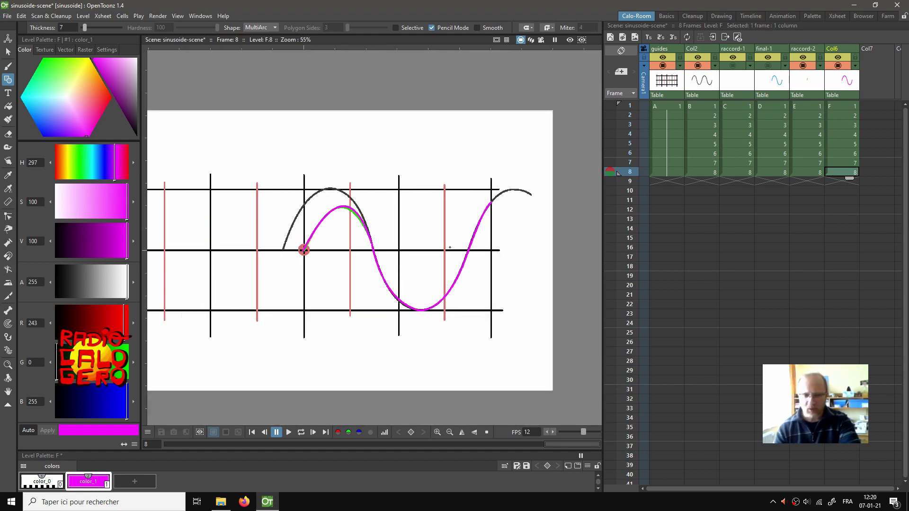
pyautogui.click(663, 67)
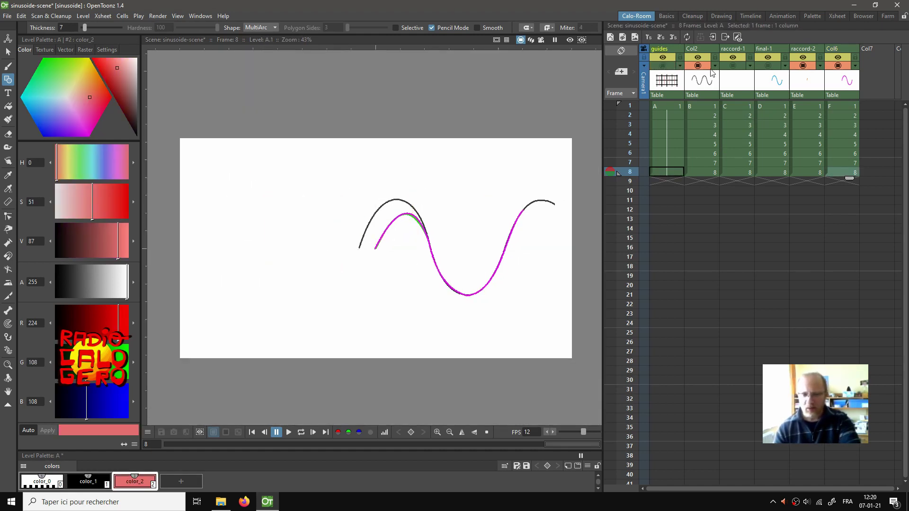
pyautogui.click(698, 66)
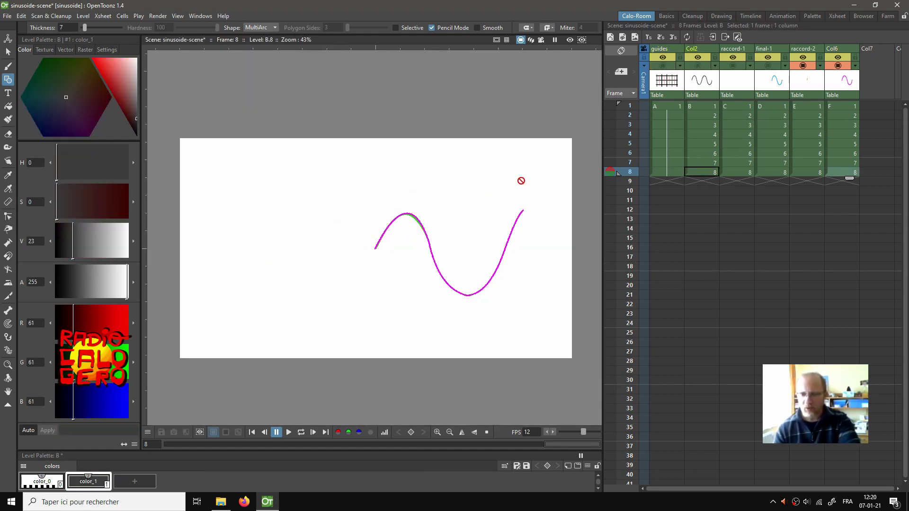
pyautogui.click(802, 66)
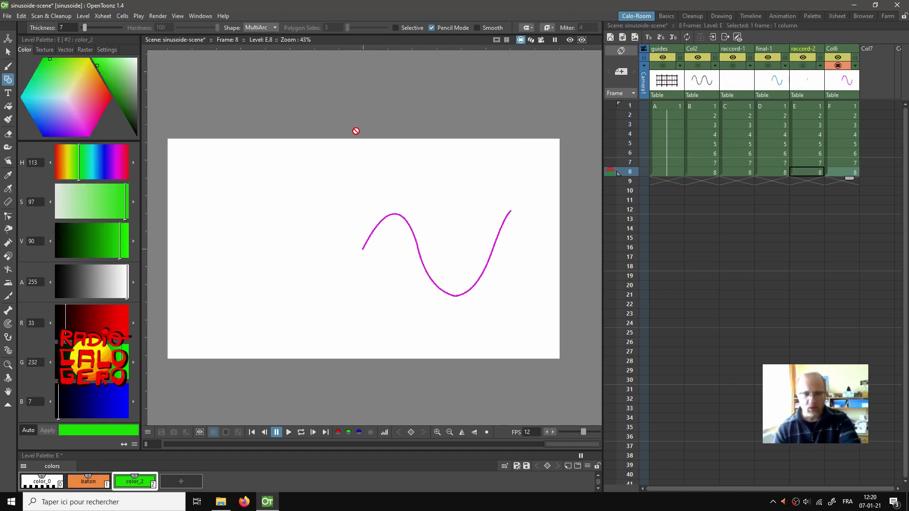
pyautogui.hotkey('ctrl', 's')
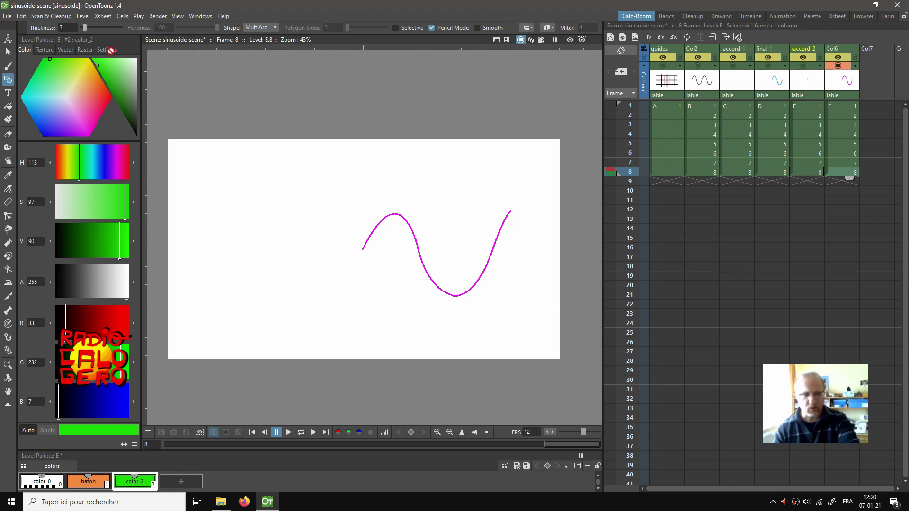
# Step: Play back the magenta wave from frame 1 and compare its looped motion with the blue wave in the final-1 column
pyautogui.click(847, 106)
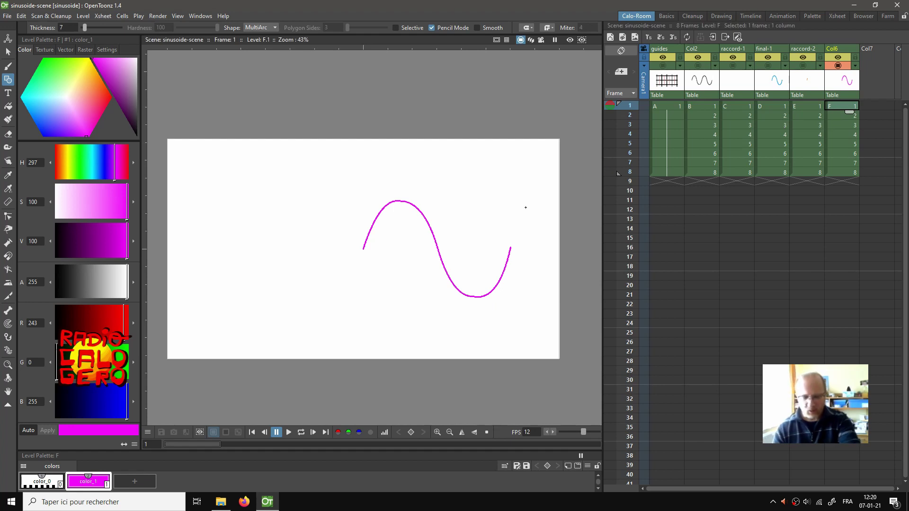
pyautogui.press('p')
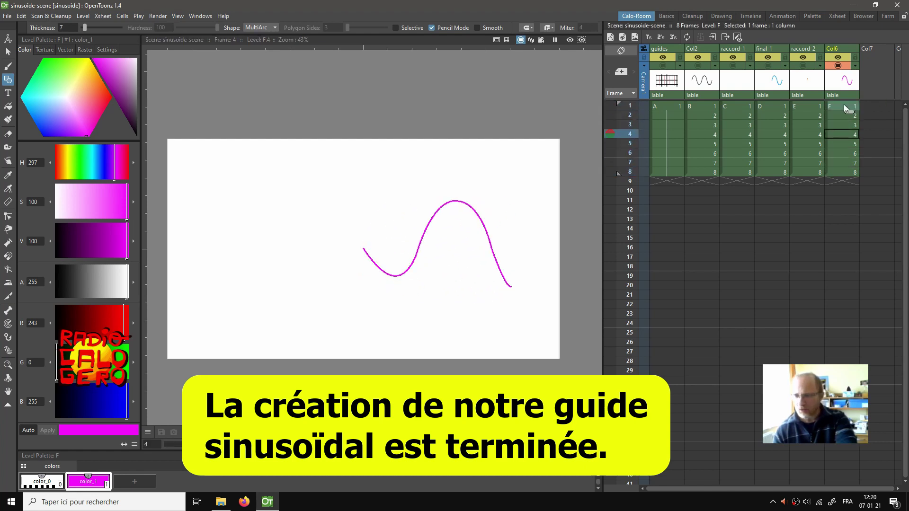
pyautogui.click(776, 69)
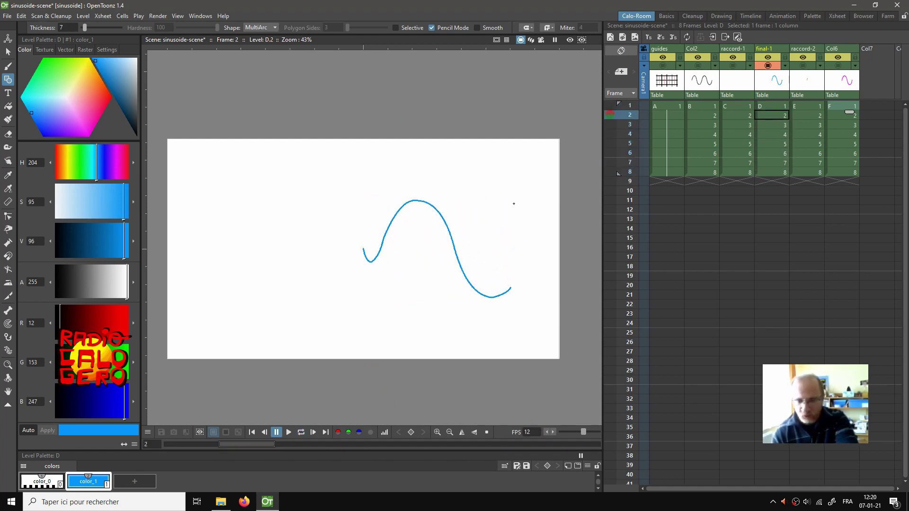
pyautogui.press('p')
pyautogui.click(768, 66)
pyautogui.click(838, 66)
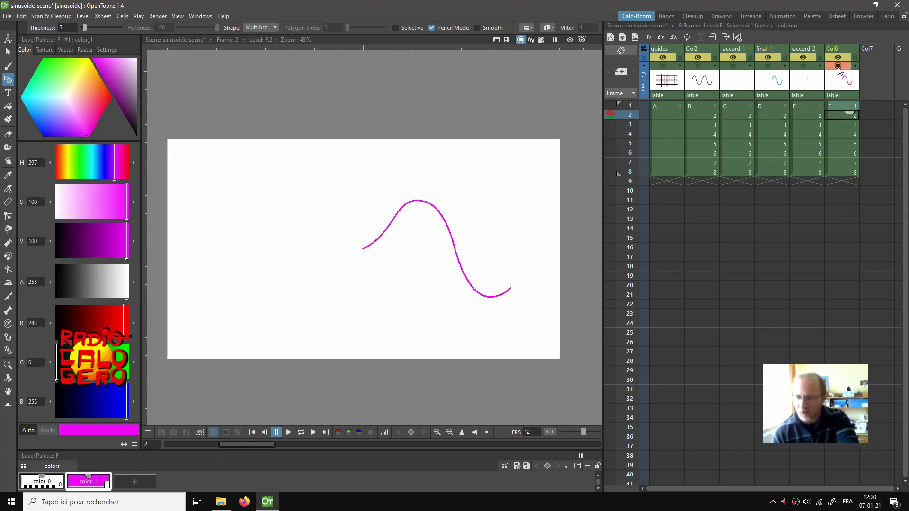
pyautogui.press('l')
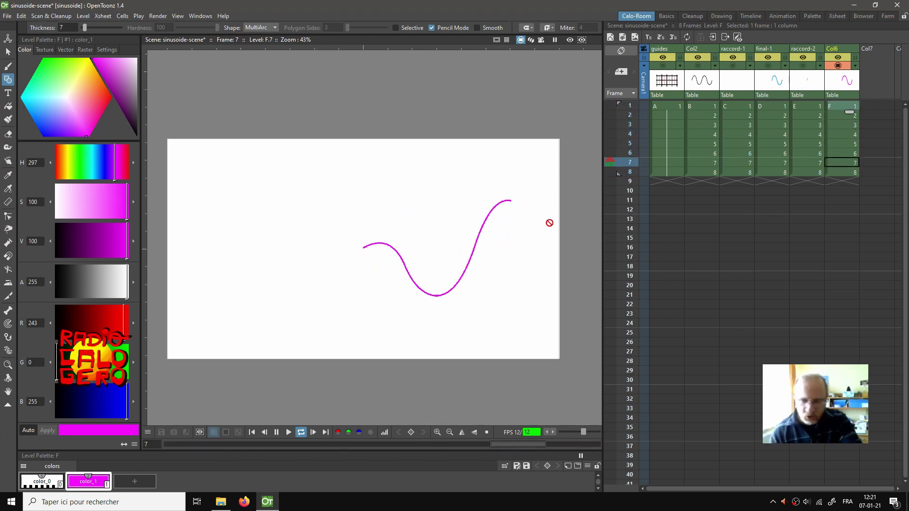
pyautogui.press('p')
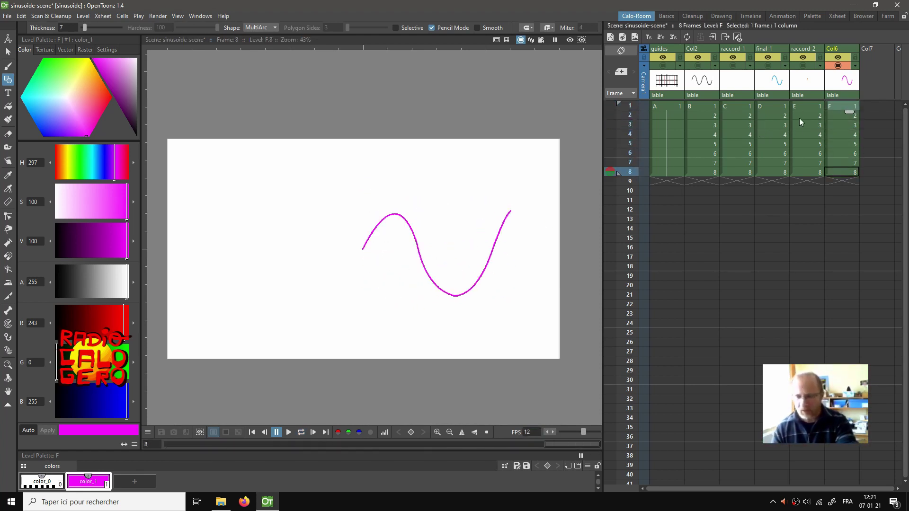
# Step: Rename the magenta wave's column as final-2
pyautogui.click(836, 48)
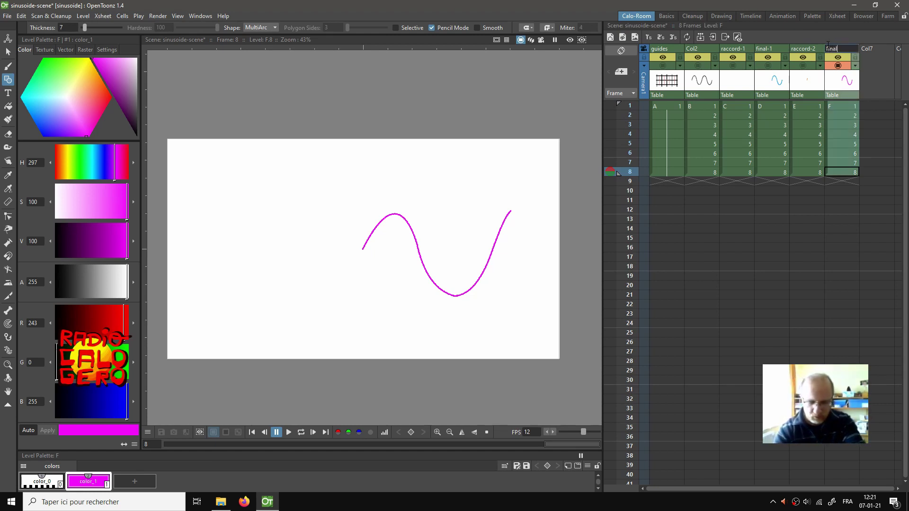
pyautogui.write('final-2')
pyautogui.press('Return')
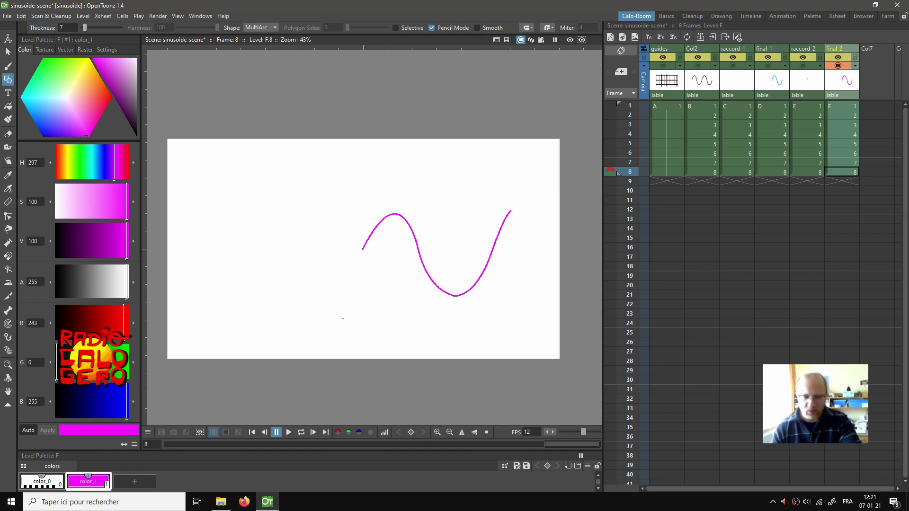
# Step: Turn off preview visibility for the guides, Col2, raccord-1, final-1 and raccord-2 columns, keeping only final-2 enabled
pyautogui.click(663, 57)
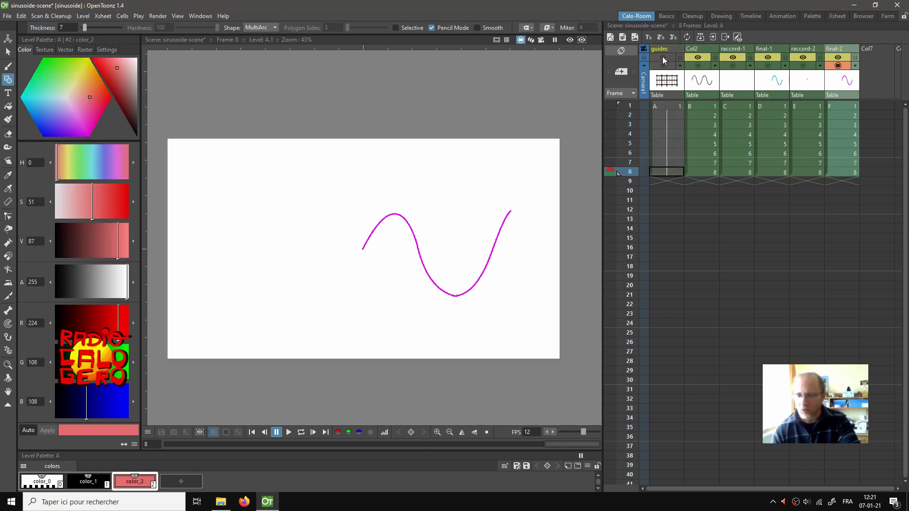
pyautogui.click(698, 57)
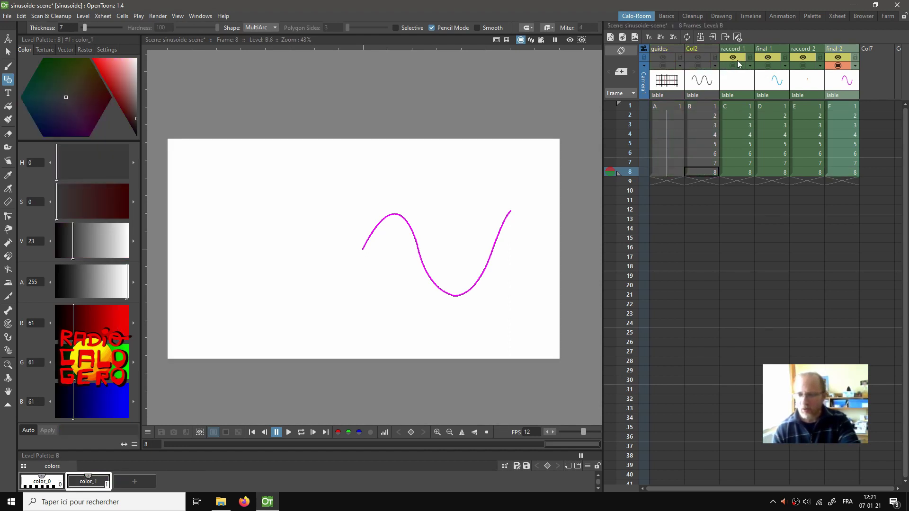
pyautogui.click(733, 57)
pyautogui.click(768, 57)
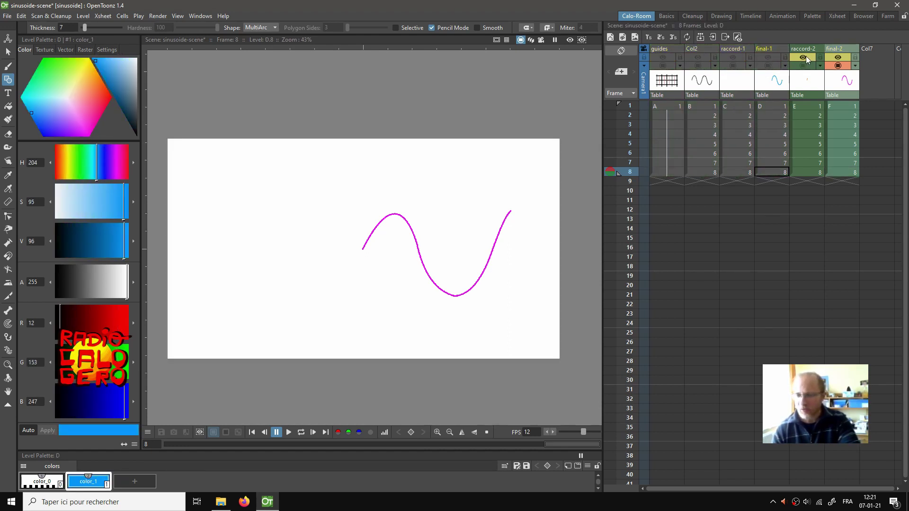
pyautogui.click(802, 58)
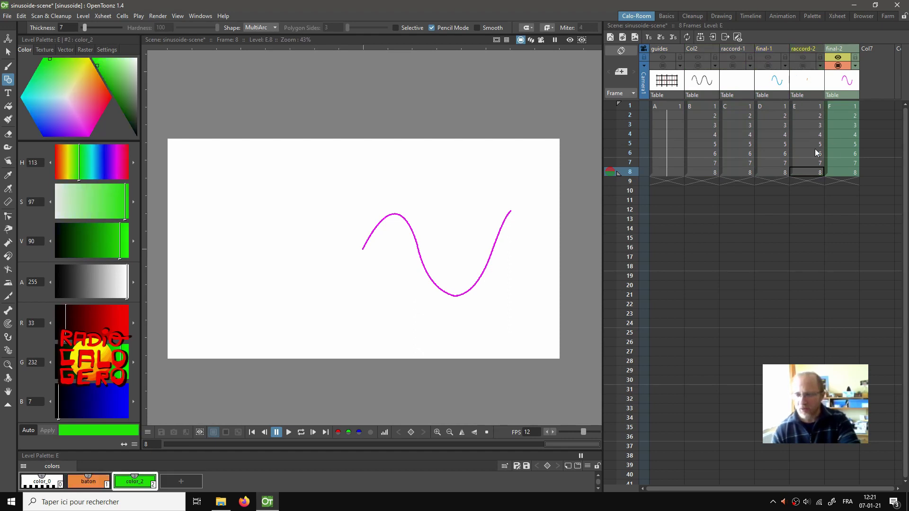
# Step: Delete the Col1, raccord-1, final-1, raccord-2 and guides columns from the scene, keeping only final-2
pyautogui.moveTo(668, 47); pyautogui.dragTo(795, 48)
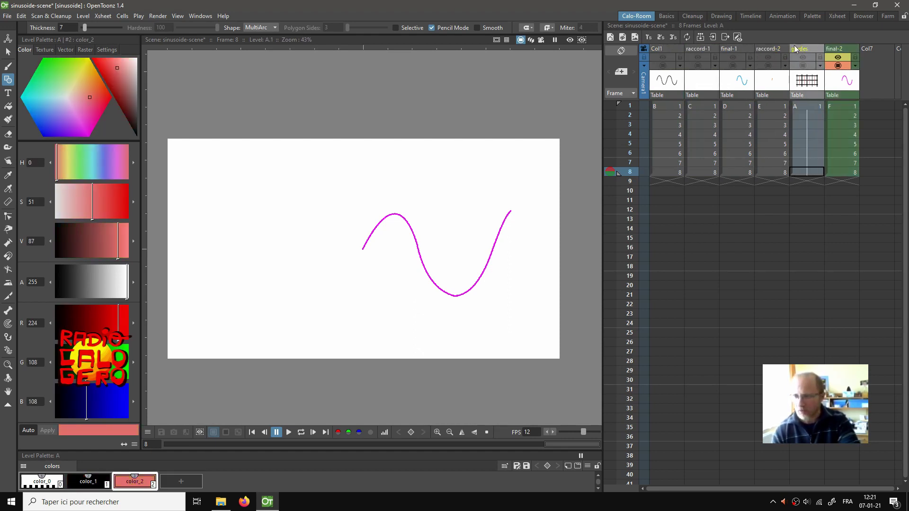
pyautogui.click(665, 46)
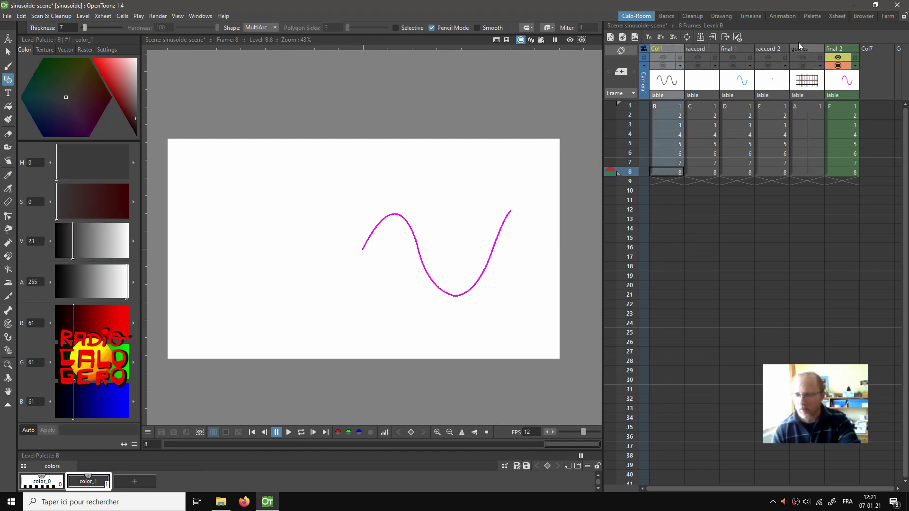
pyautogui.rightClick(668, 47)
pyautogui.click(686, 107)
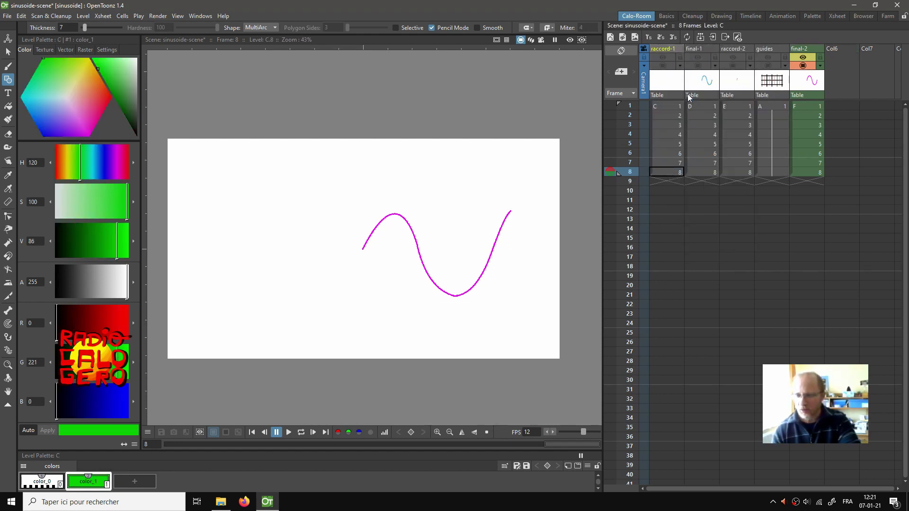
pyautogui.rightClick(667, 55)
pyautogui.click(681, 96)
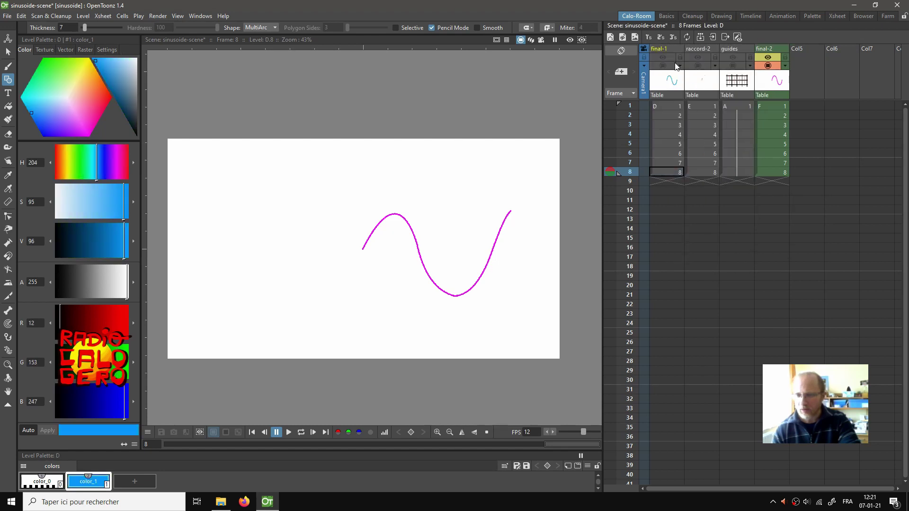
pyautogui.rightClick(664, 49)
pyautogui.click(679, 89)
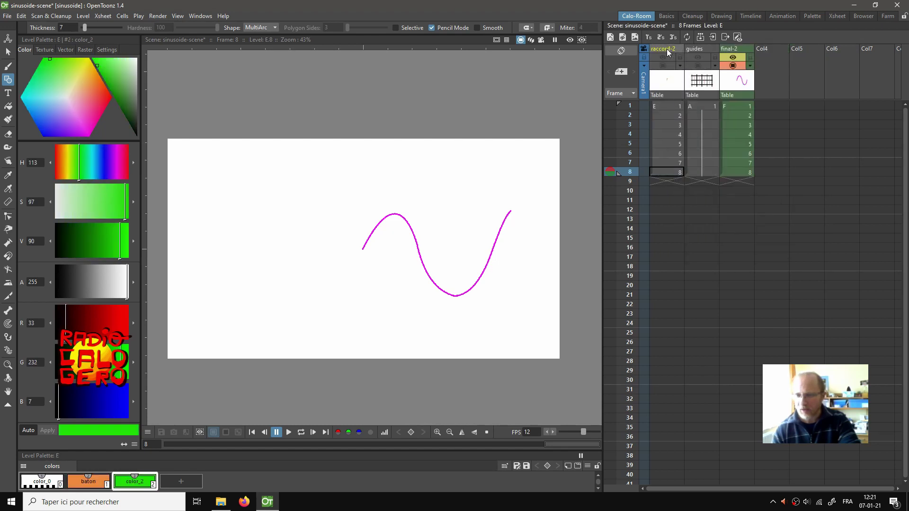
pyautogui.rightClick(667, 52)
pyautogui.click(683, 96)
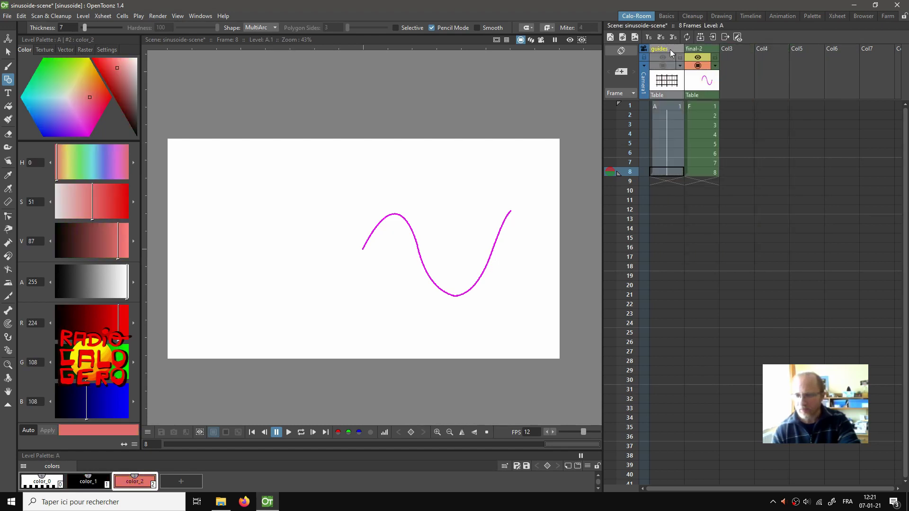
pyautogui.rightClick(669, 49)
pyautogui.click(686, 98)
# Step: Play the magenta wave of final-2 in a loop from frame 1 and check its motion
pyautogui.click(662, 105)
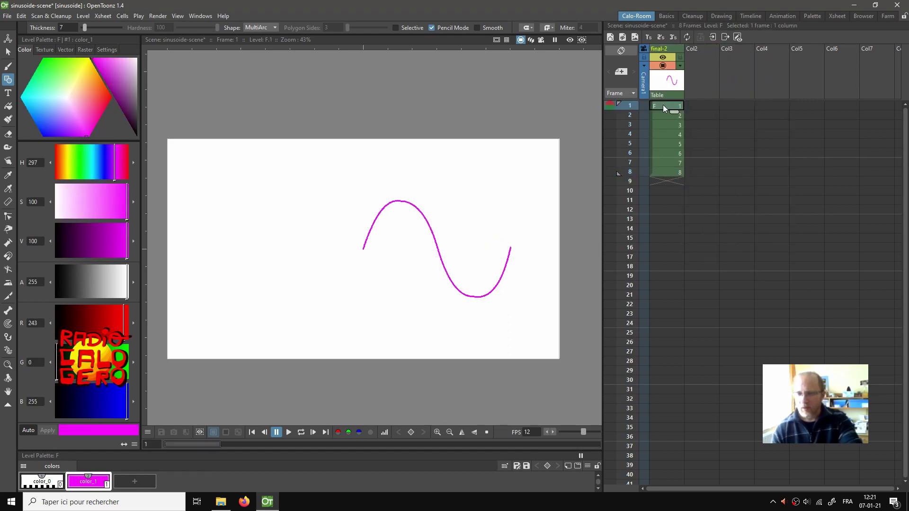
pyautogui.press('l')
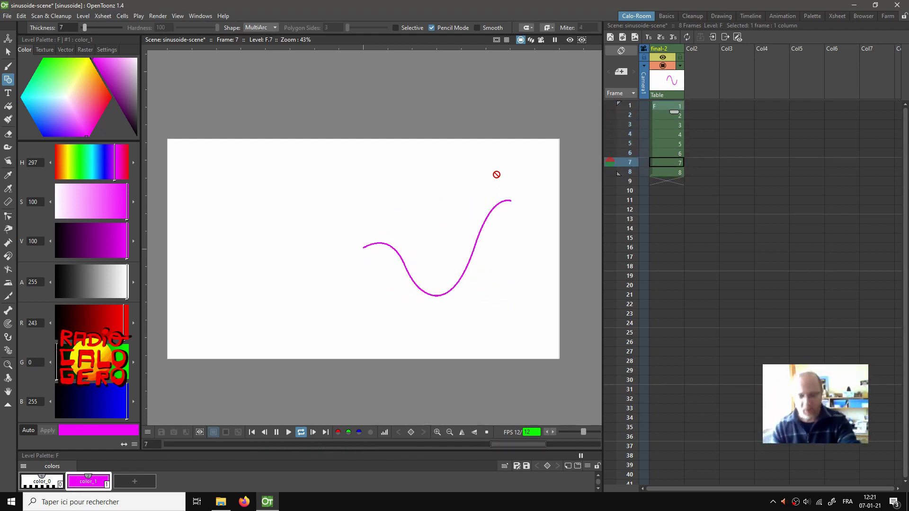
pyautogui.press('p')
# Step: Create a new level at frame 1 of the empty column beside final-2 and rename the column as tete
pyautogui.click(701, 106)
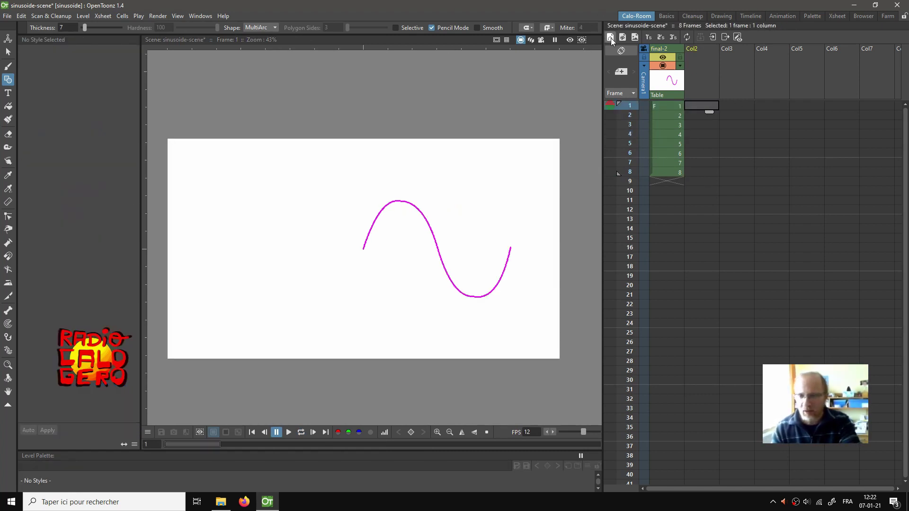
pyautogui.hotkey('alt', 'n')
pyautogui.click(469, 345)
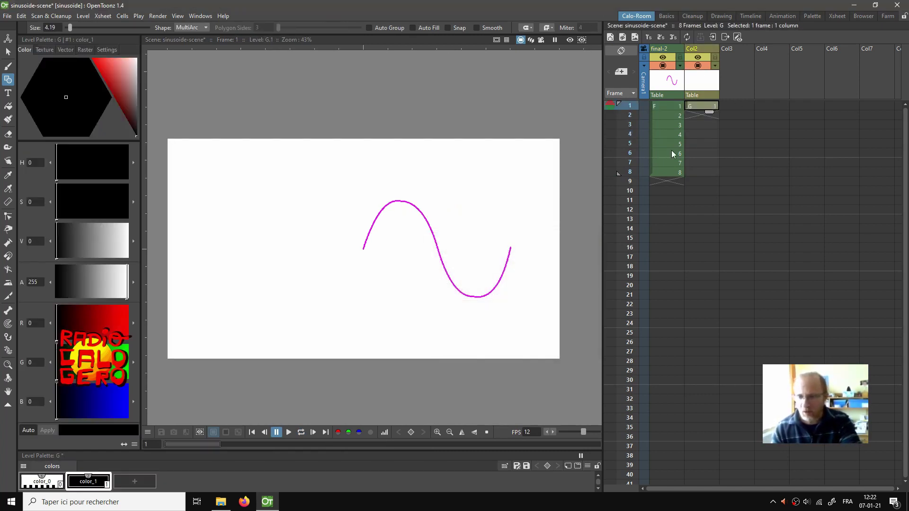
pyautogui.doubleClick(705, 48)
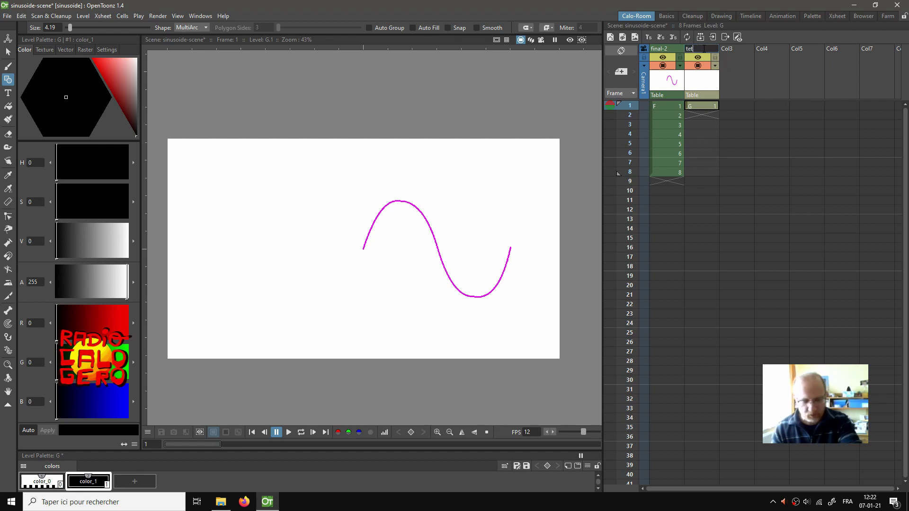
pyautogui.press('Return')
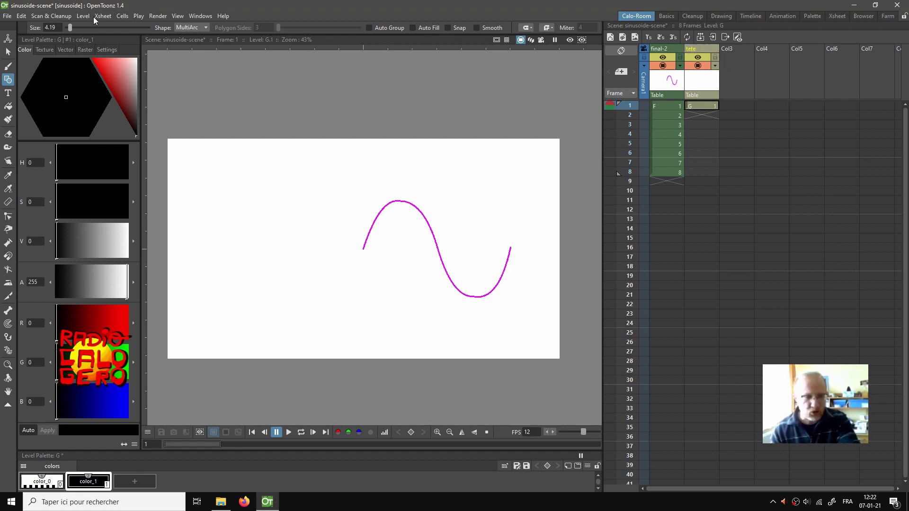
# Step: Draw a tall, narrow ellipse just to the left of the magenta wave and recolour its outline light grey
pyautogui.click(175, 29)
pyautogui.click(187, 46)
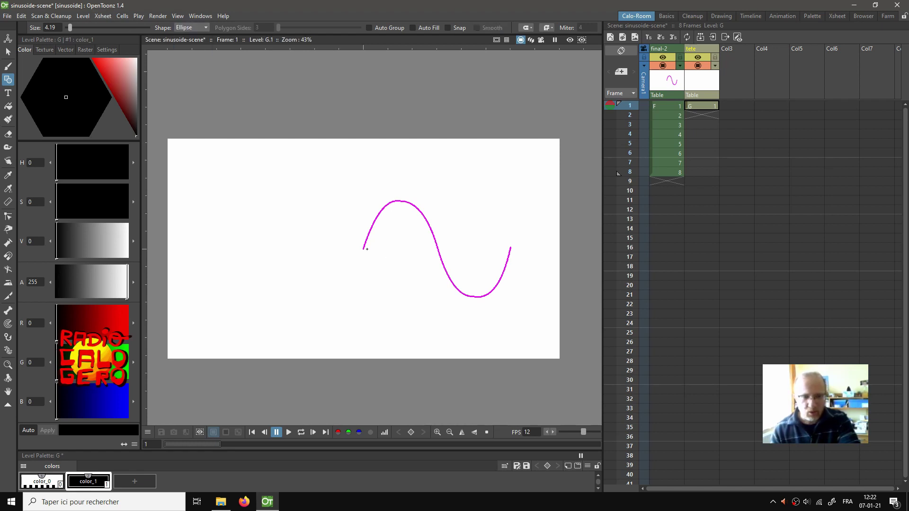
pyautogui.moveTo(305, 180); pyautogui.dragTo(354, 291)
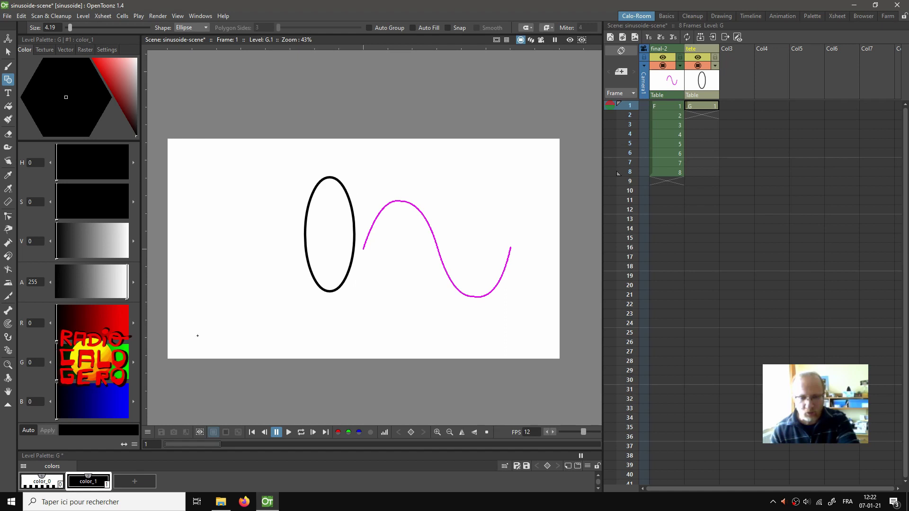
pyautogui.moveTo(133, 83); pyautogui.dragTo(138, 69)
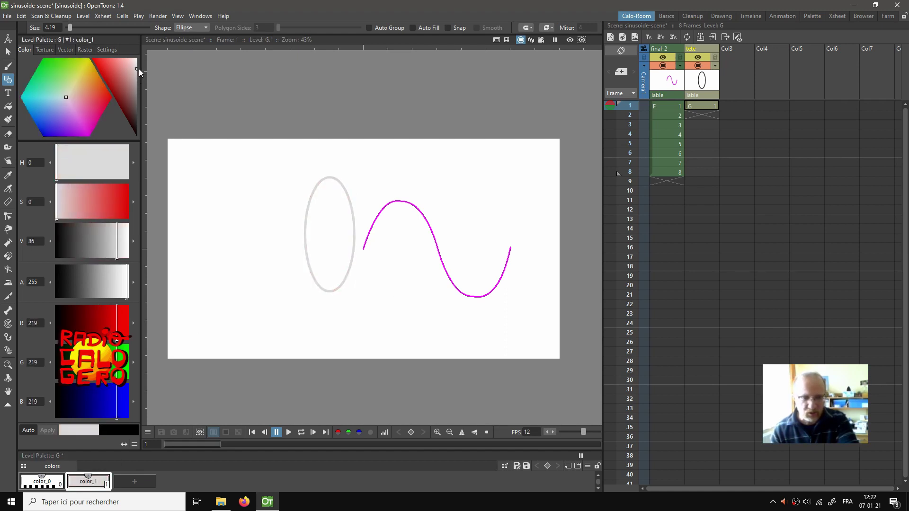
# Step: Rotate the grey ellipse about 24.6° so it leans to the left, and move it up and away from the wave
pyautogui.press('s')
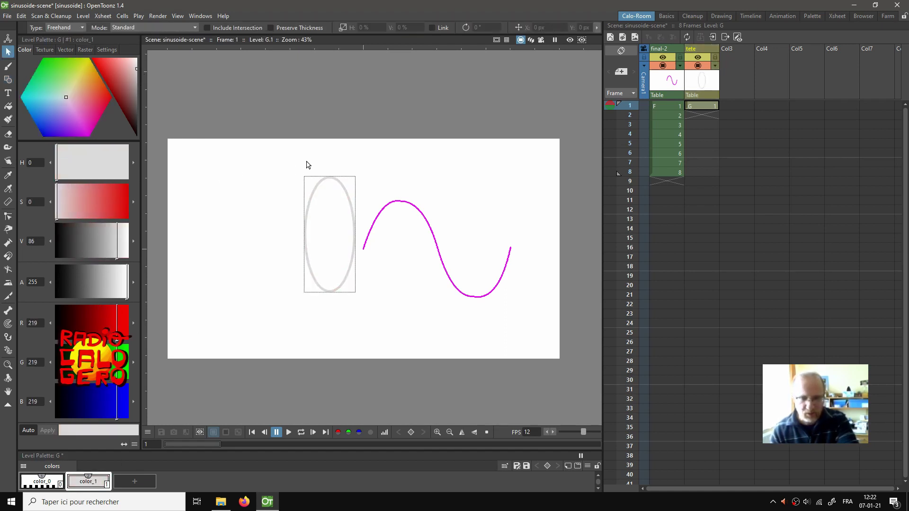
pyautogui.moveTo(306, 160)
pyautogui.mouseDown()
pyautogui.moveTo(273, 241)
pyautogui.moveTo(321, 340)
pyautogui.mouseUp()
pyautogui.moveTo(334, 148); pyautogui.dragTo(312, 158)
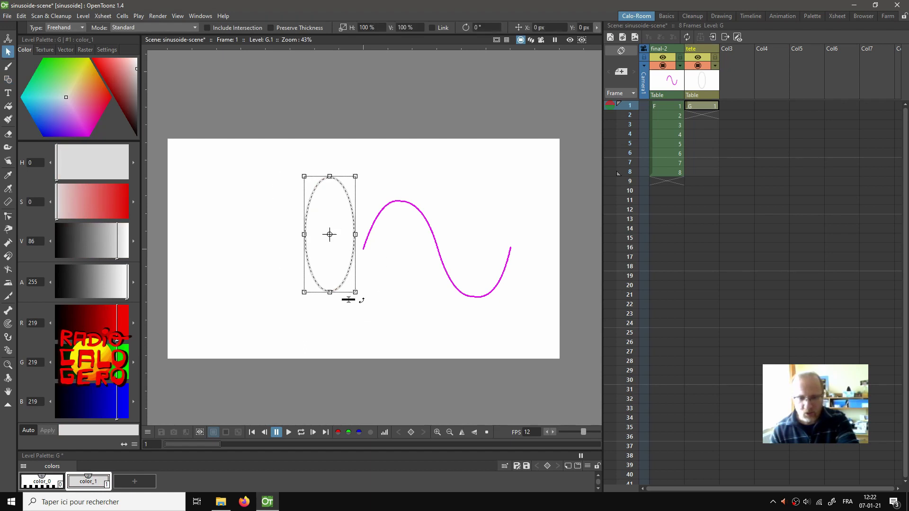
pyautogui.moveTo(348, 299); pyautogui.dragTo(367, 279)
pyautogui.moveTo(350, 221); pyautogui.dragTo(336, 208)
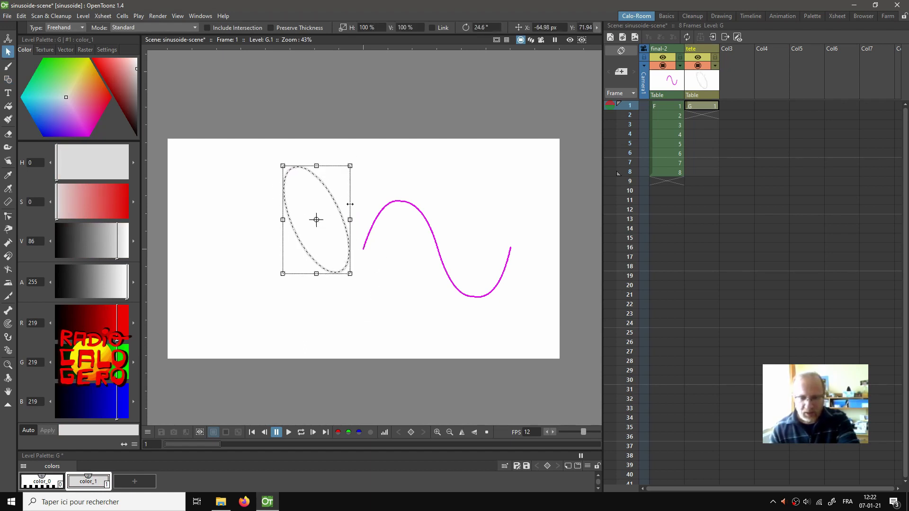
pyautogui.click(395, 198)
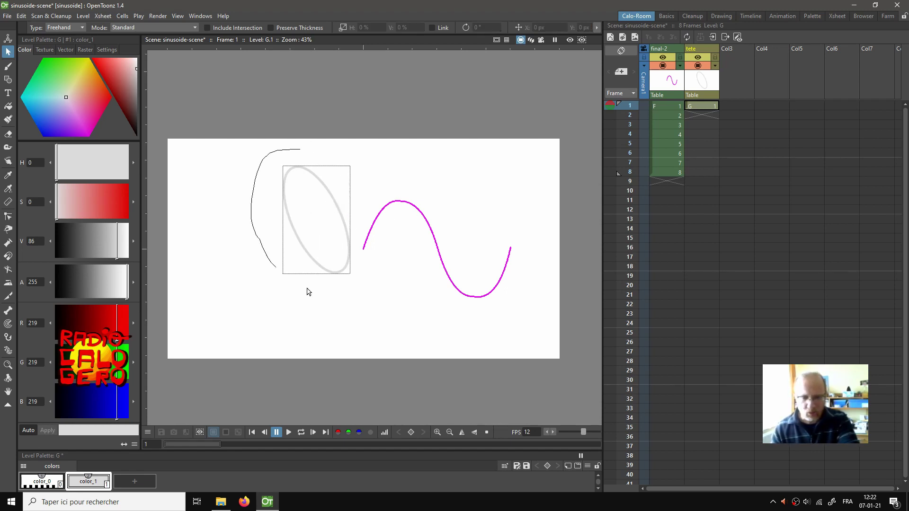
pyautogui.moveTo(325, 152); pyautogui.dragTo(345, 161)
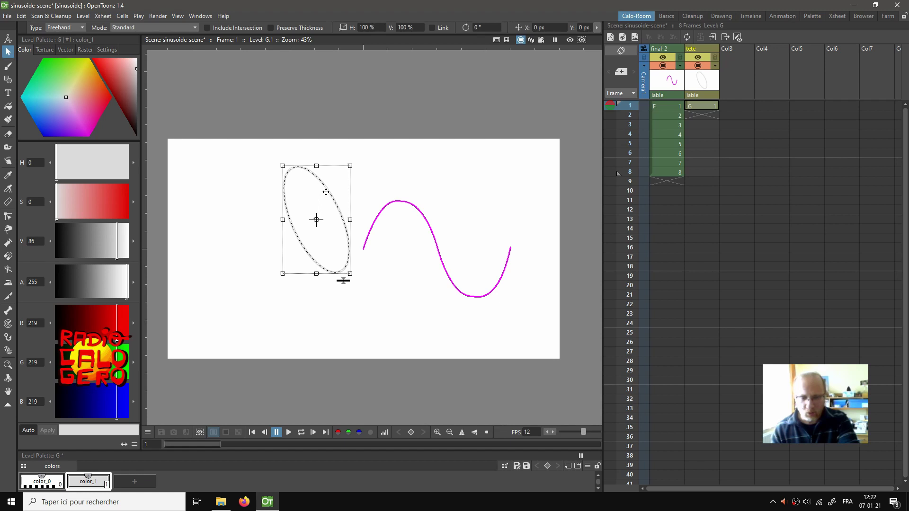
pyautogui.moveTo(326, 191); pyautogui.dragTo(317, 184)
pyautogui.click(372, 185)
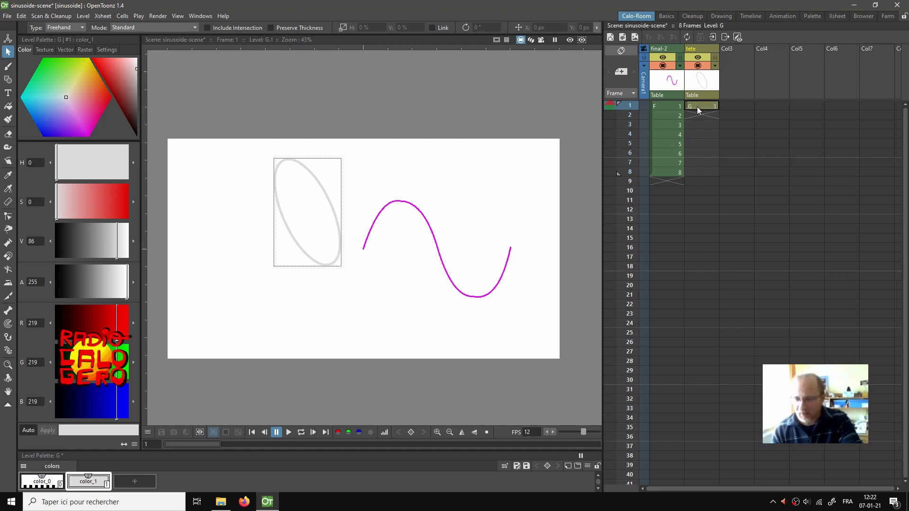
# Step: Move the final-2 wave at frame 1 with the Animate tool to about X -148.52 px, Y -71.94 px, its start at the ellipse's lower end
pyautogui.click(664, 107)
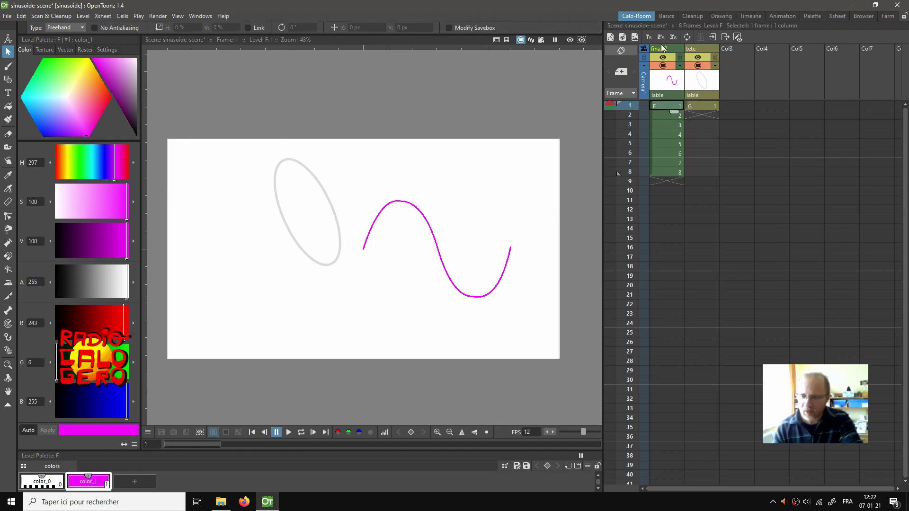
pyautogui.click(6, 39)
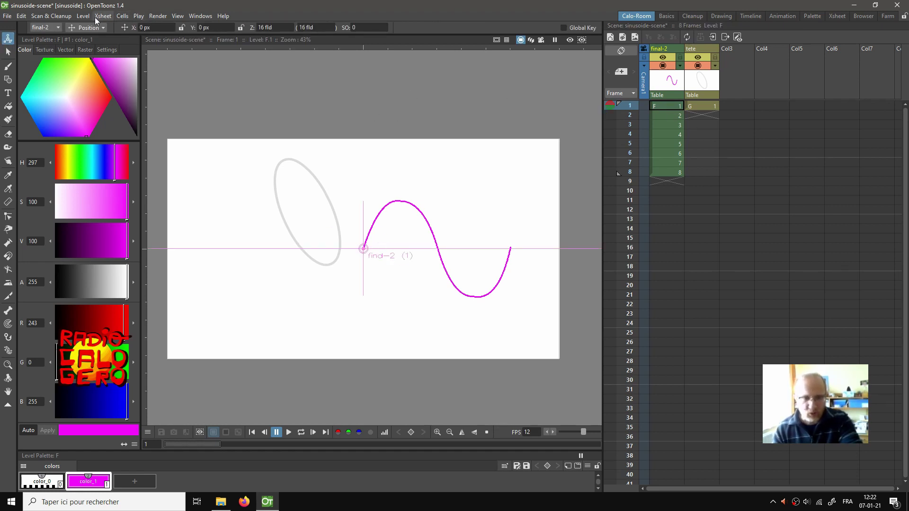
pyautogui.click(98, 29)
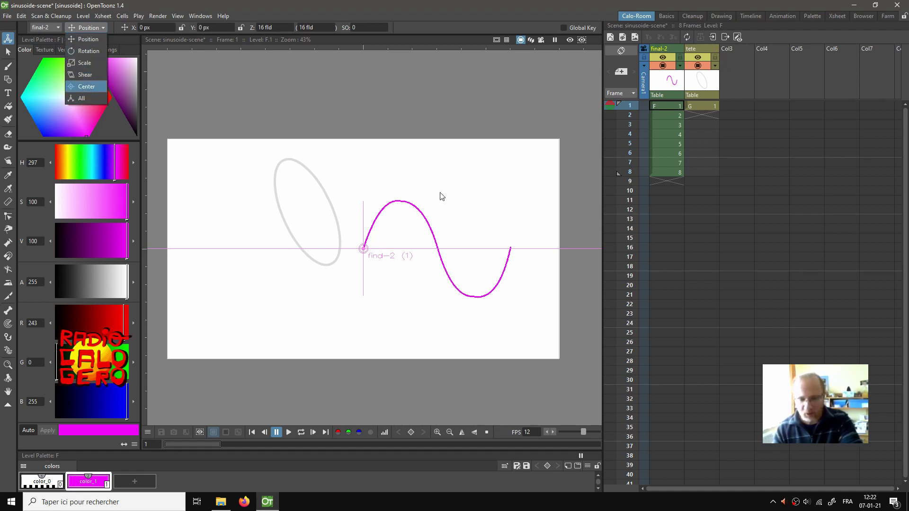
pyautogui.click(86, 40)
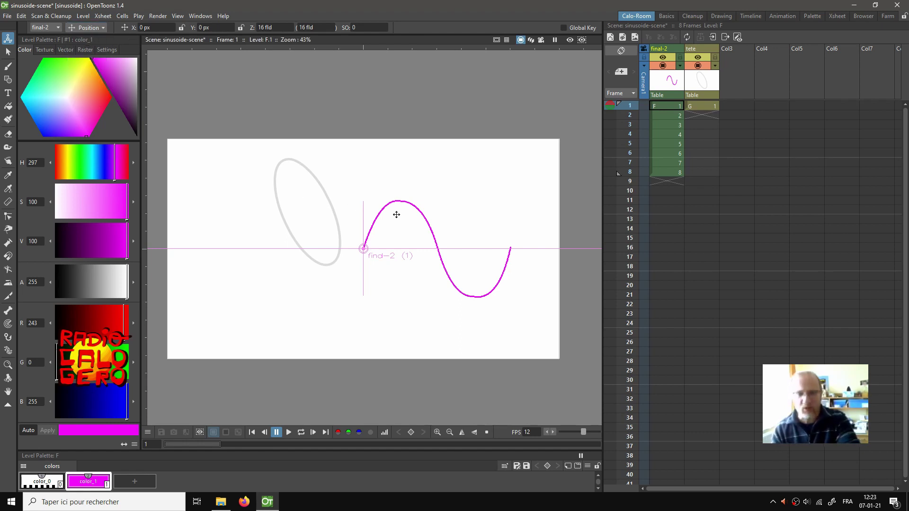
pyautogui.moveTo(385, 211); pyautogui.dragTo(356, 228)
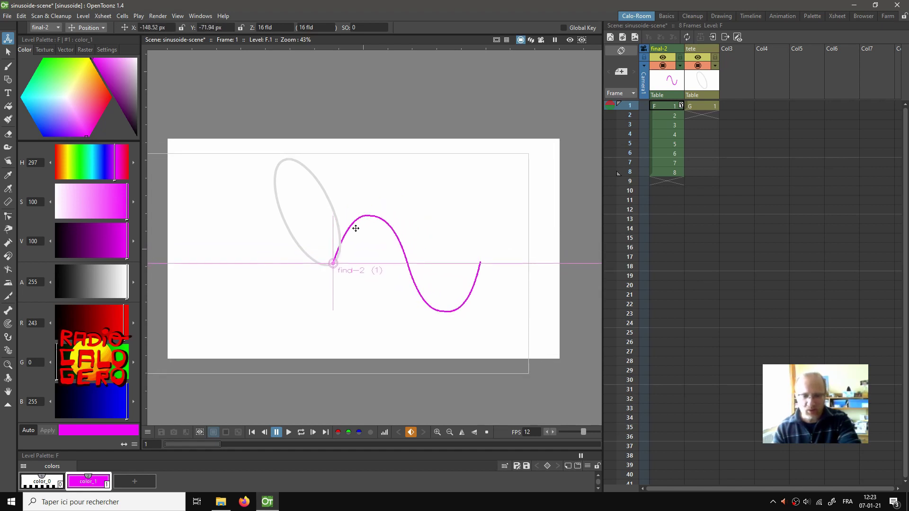
# Step: Rotate the final-2 wave about -63.88° around its start point so it trails down in line with the ellipse
pyautogui.click(86, 27)
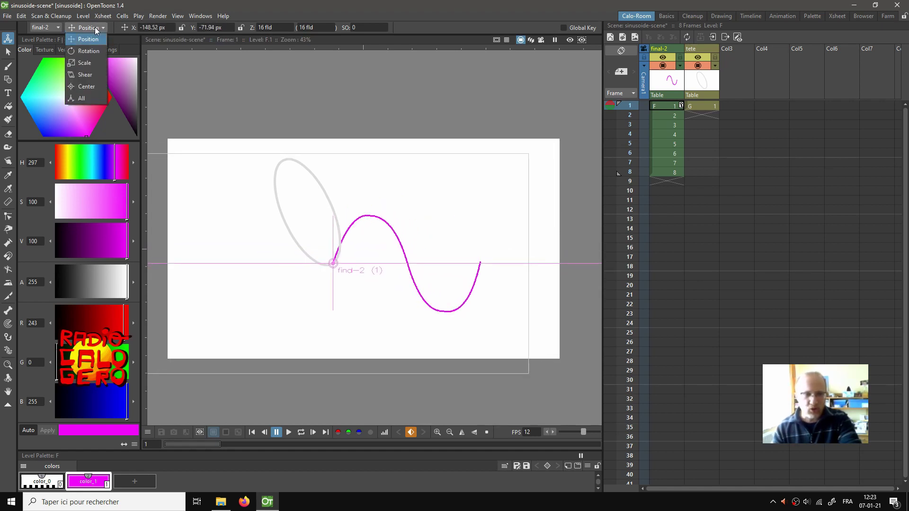
pyautogui.click(94, 52)
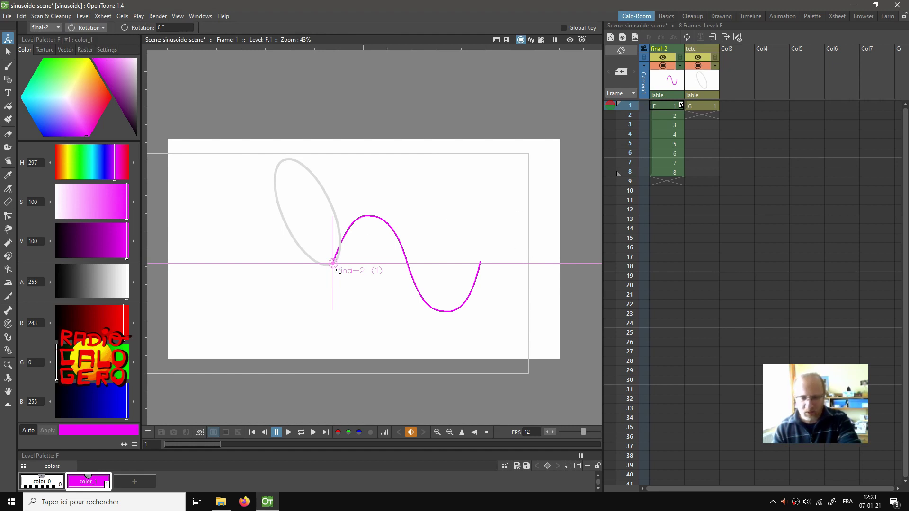
pyautogui.moveTo(519, 210); pyautogui.dragTo(469, 389)
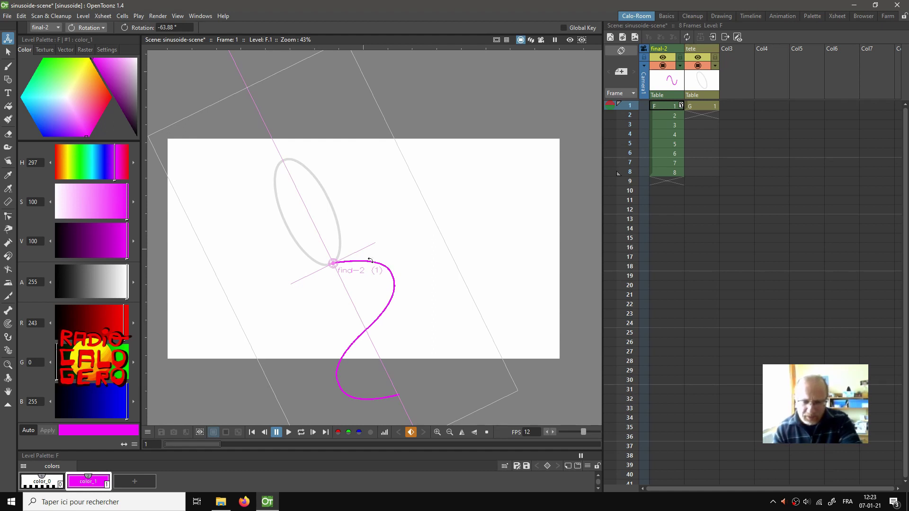
# Step: Scale the final-2 wave down globally to about 58.92%
pyautogui.click(88, 27)
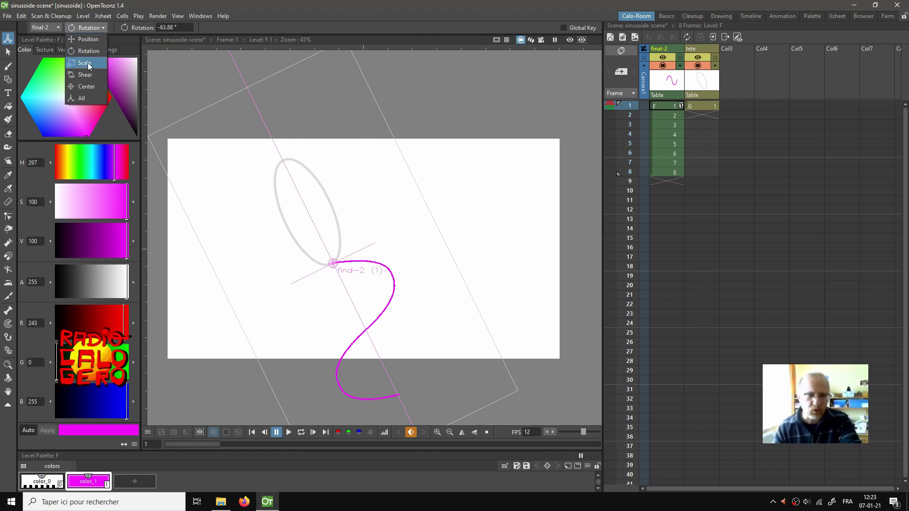
pyautogui.click(88, 64)
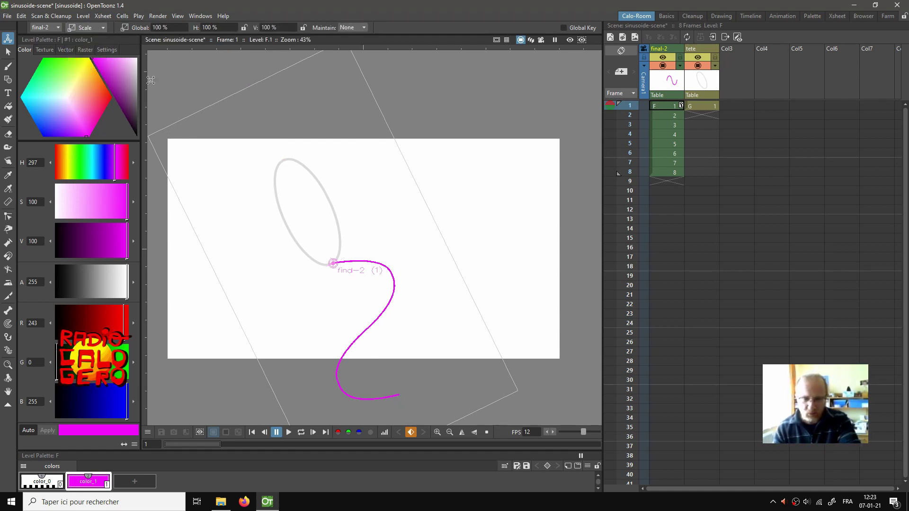
pyautogui.moveTo(452, 382); pyautogui.dragTo(411, 326)
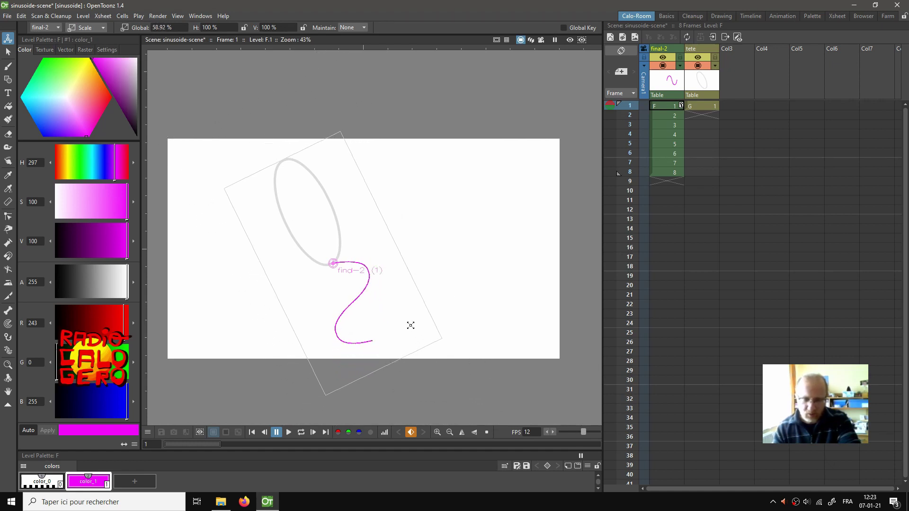
# Step: Extend the tete ellipse drawing through frame 8 and play back the loop to check the tail on the head
pyautogui.click(695, 107)
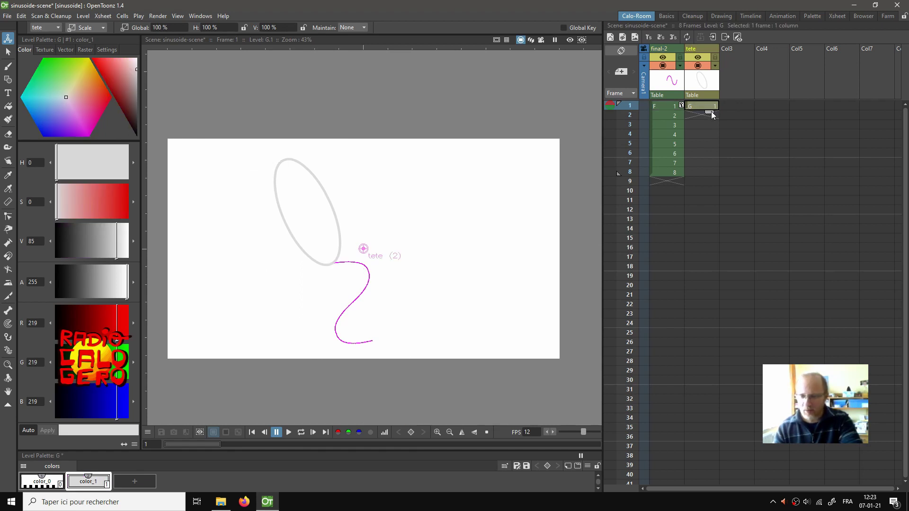
pyautogui.moveTo(708, 172); pyautogui.dragTo(707, 178)
pyautogui.press('p')
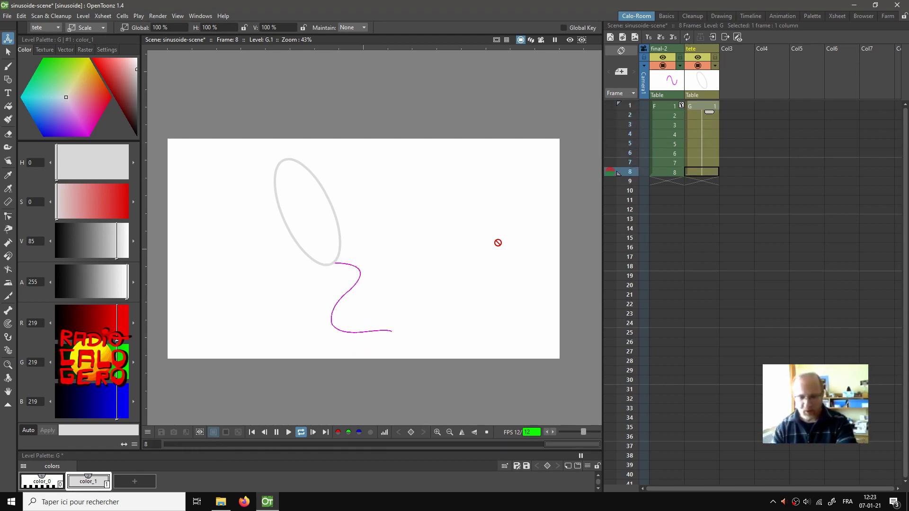
pyautogui.press('p')
pyautogui.scroll(1, 470, 265)
pyautogui.moveTo(470, 265); pyautogui.dragTo(499, 258)
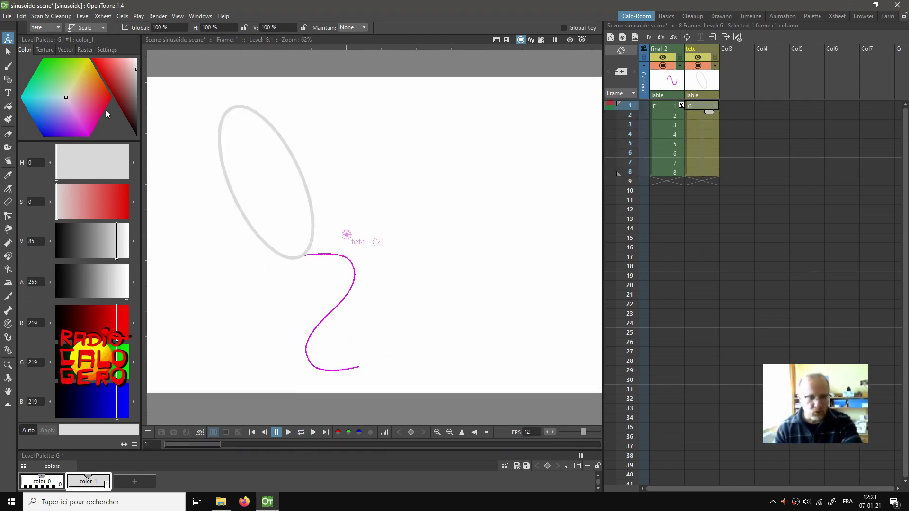
pyautogui.click(9, 55)
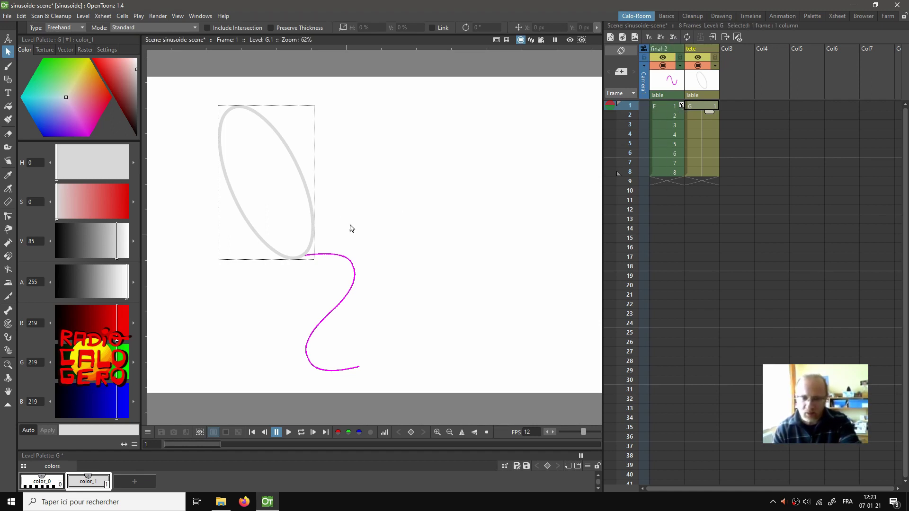
pyautogui.click(8, 37)
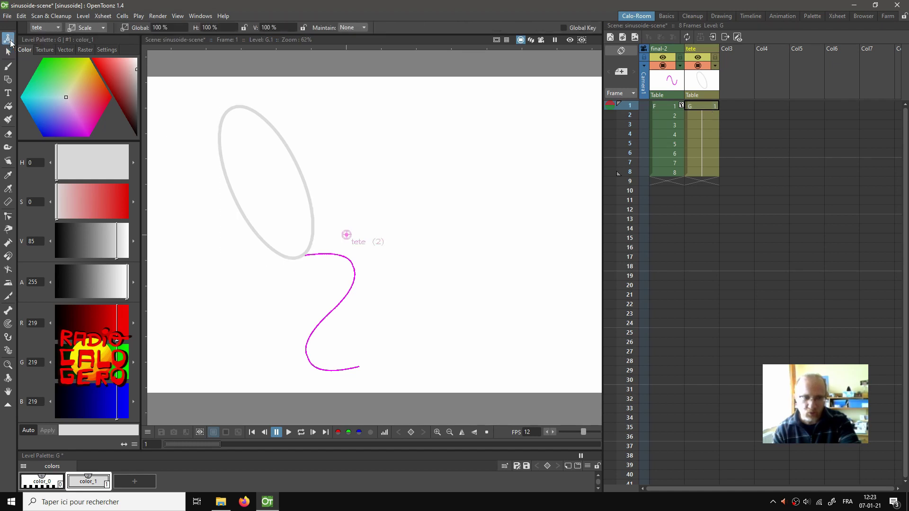
pyautogui.scroll(-2, 443, 233)
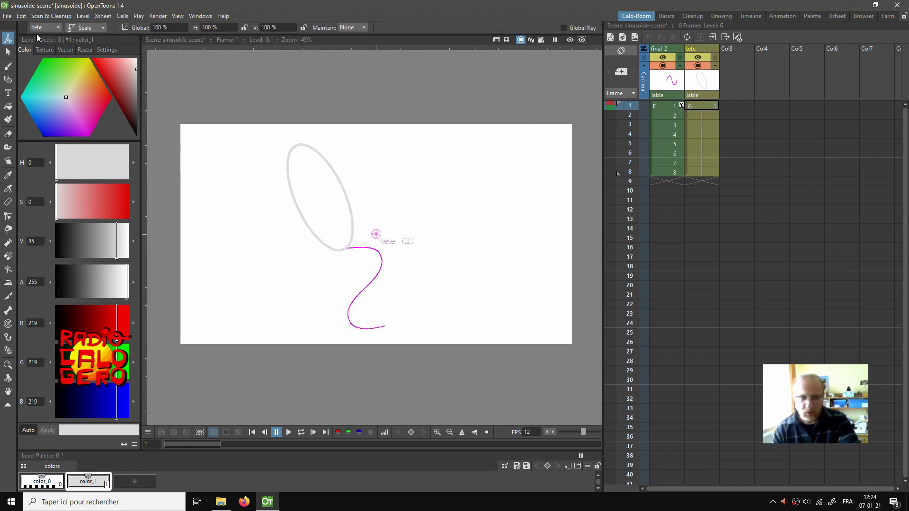
pyautogui.click(85, 27)
pyautogui.click(84, 39)
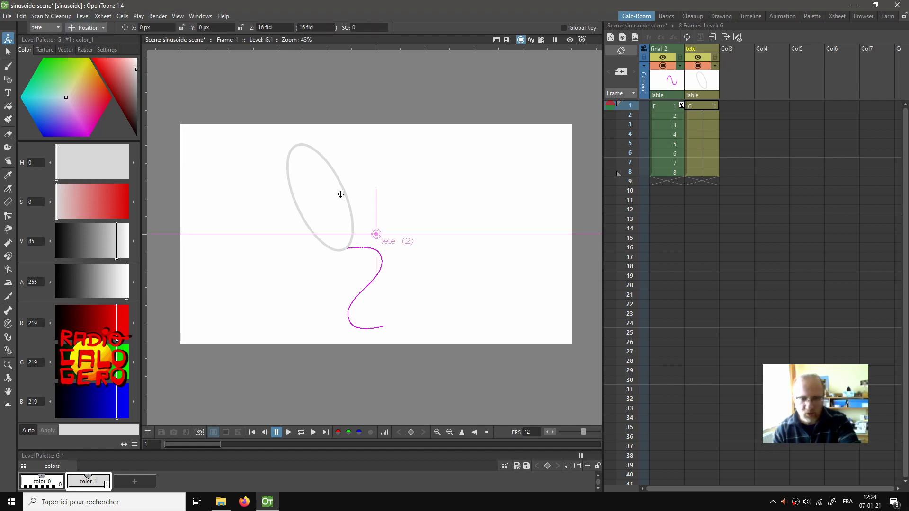
pyautogui.click(85, 27)
pyautogui.click(84, 42)
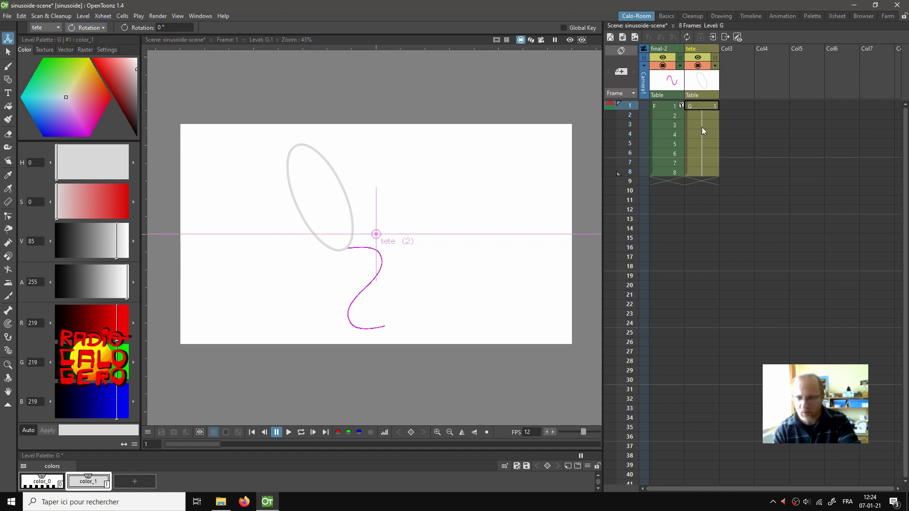
pyautogui.click(665, 107)
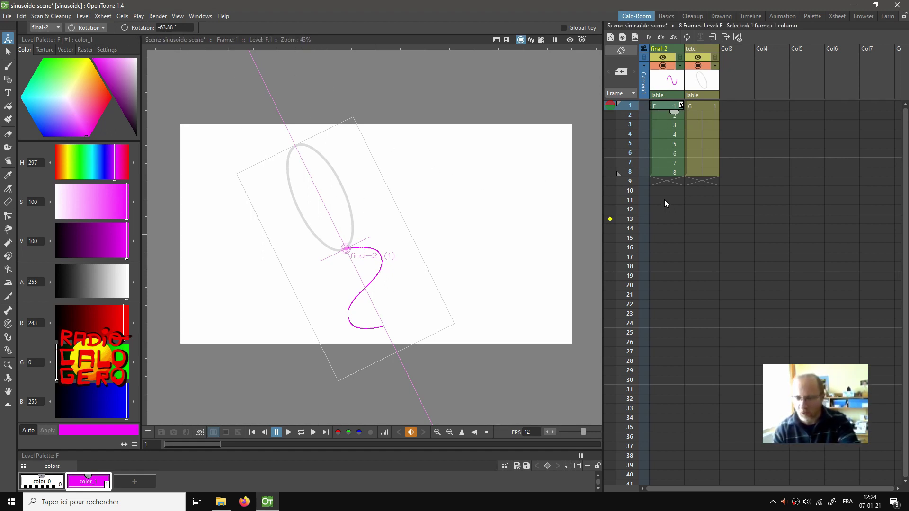
pyautogui.click(703, 105)
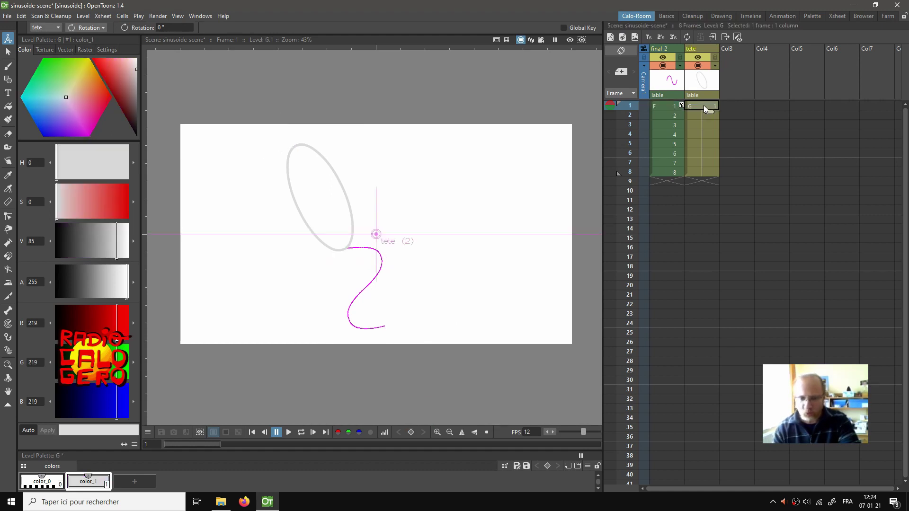
# Step: Create a new one-frame Toonz Vector Level H at frame 1 of the empty third column and rename the column encrage
pyautogui.click(724, 106)
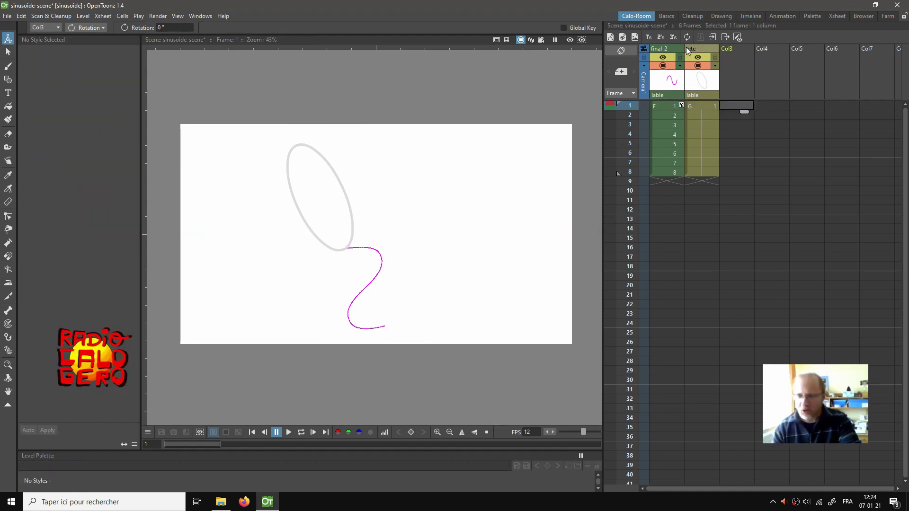
pyautogui.click(610, 38)
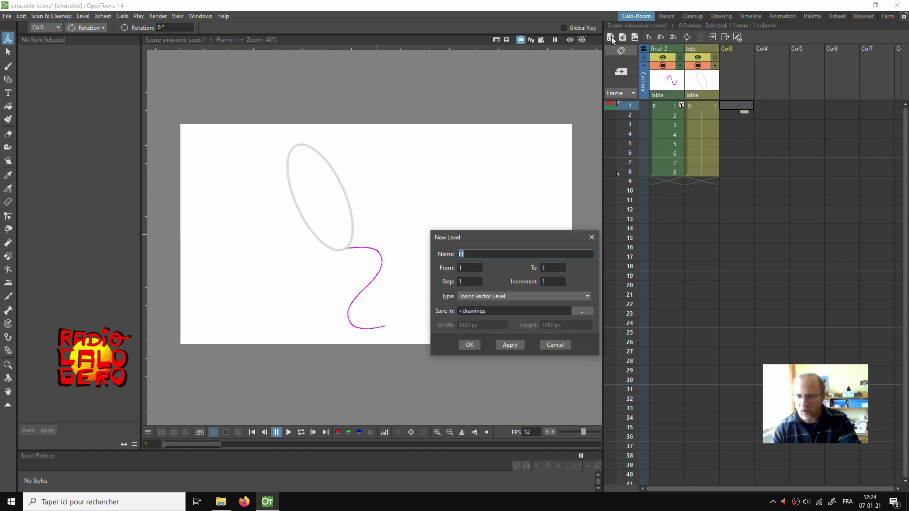
pyautogui.click(469, 344)
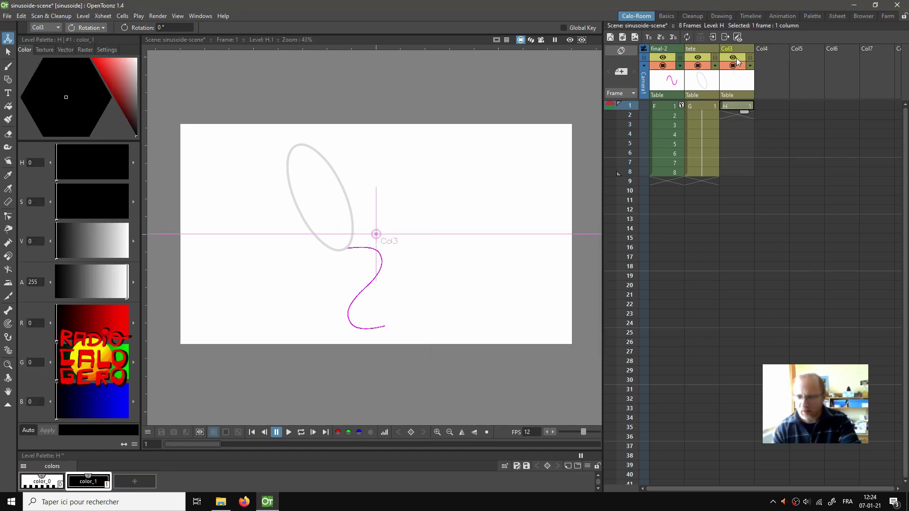
pyautogui.doubleClick(727, 48)
pyautogui.write('en')
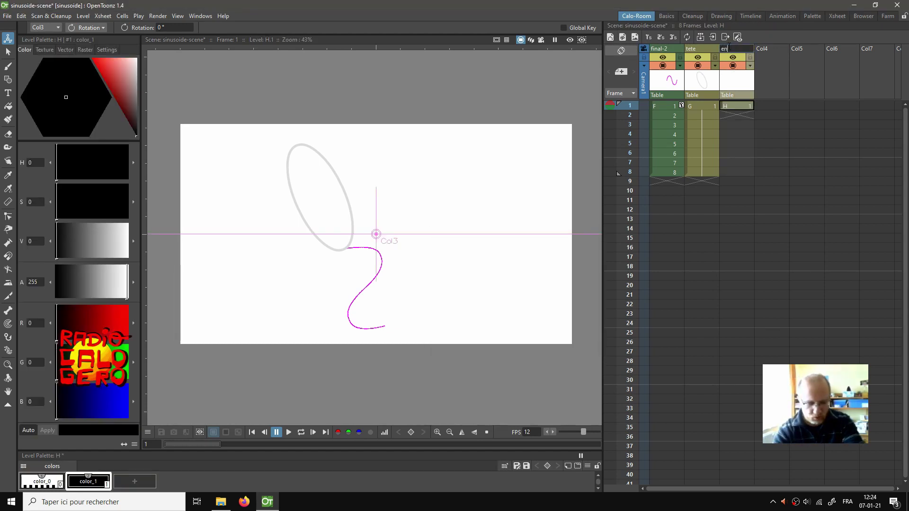
pyautogui.write('crage')
pyautogui.press('Return')
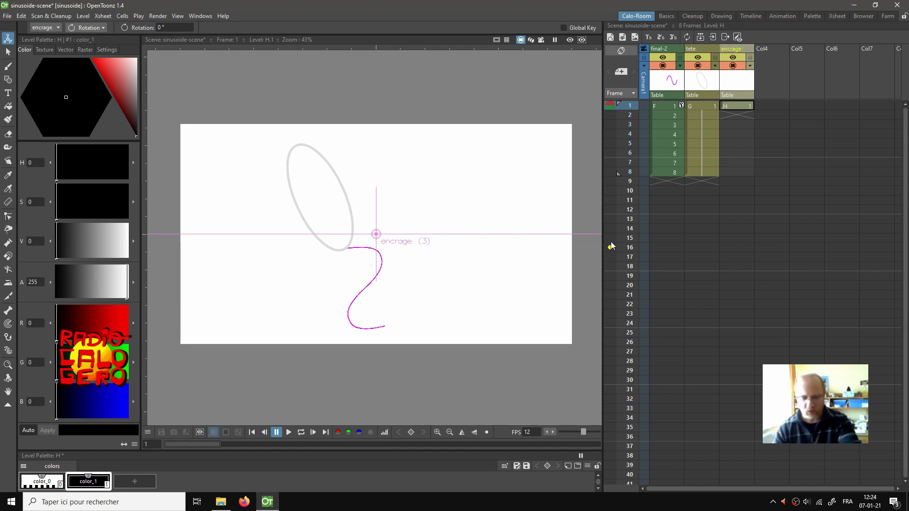
# Step: Play back the looping animation to check the tail's movement against the head
pyautogui.press('l')
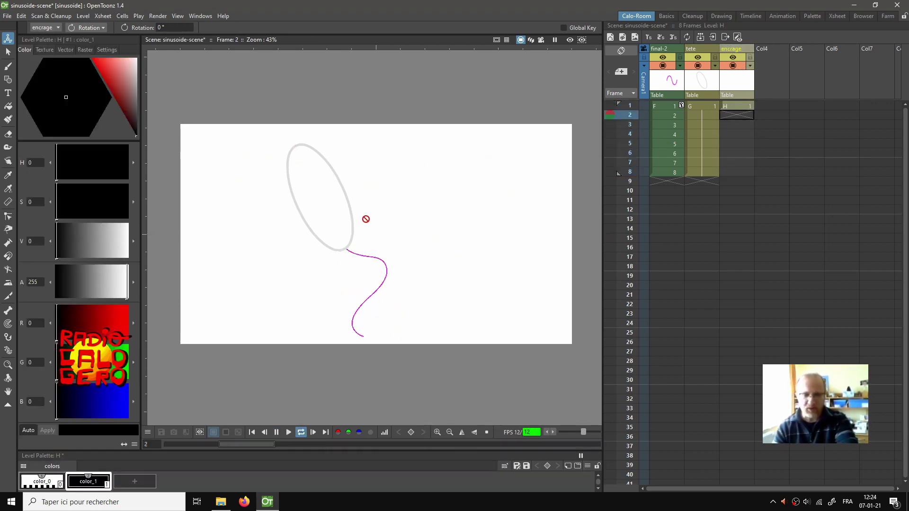
pyautogui.click(721, 174)
pyautogui.click(696, 109)
pyautogui.press('l')
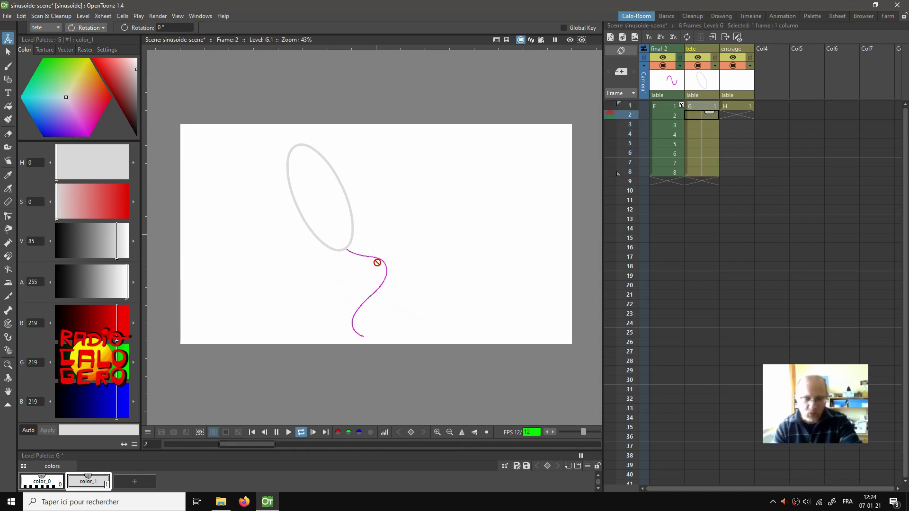
pyautogui.click(719, 113)
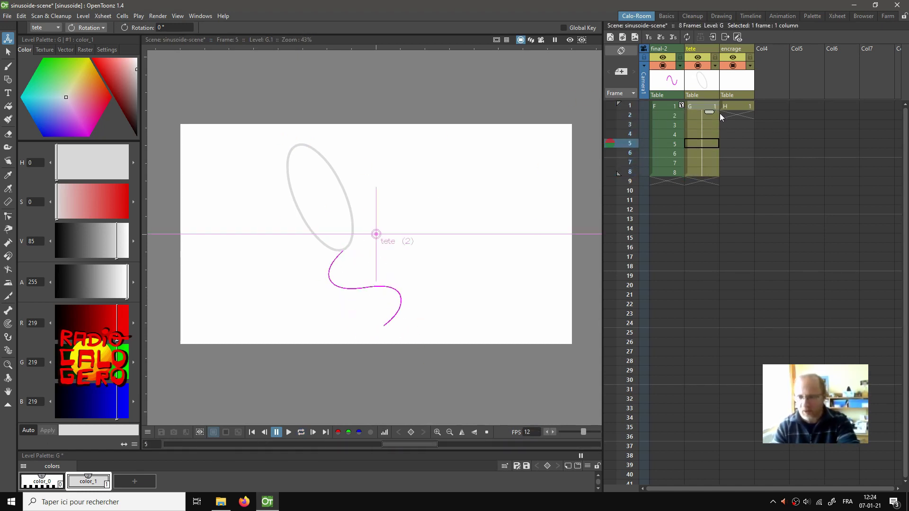
# Step: Set the Geometric tool to the MultiArc shape with size 2 for drawing on frame 1 of the encrage column
pyautogui.click(735, 105)
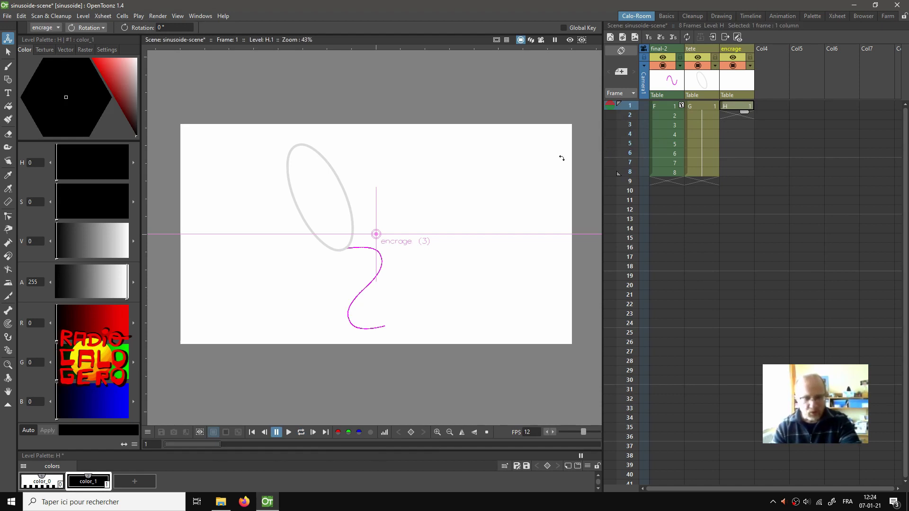
pyautogui.click(8, 81)
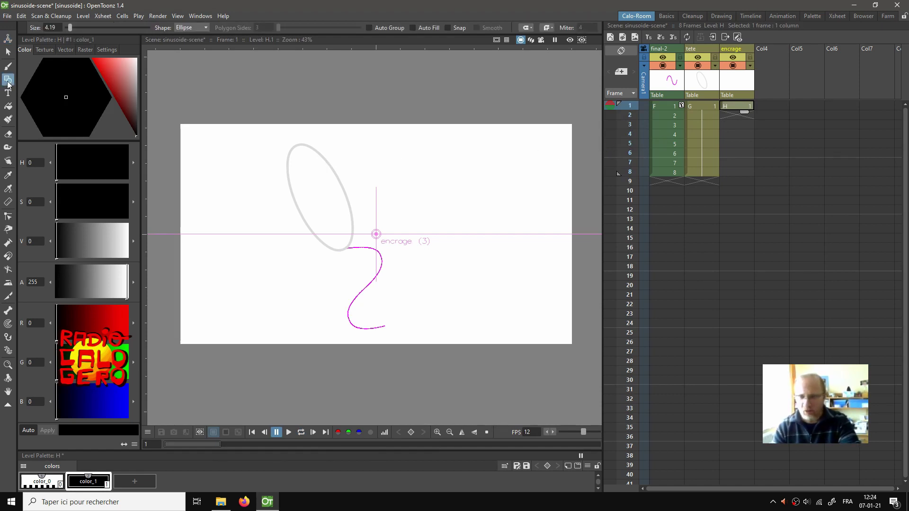
pyautogui.click(190, 28)
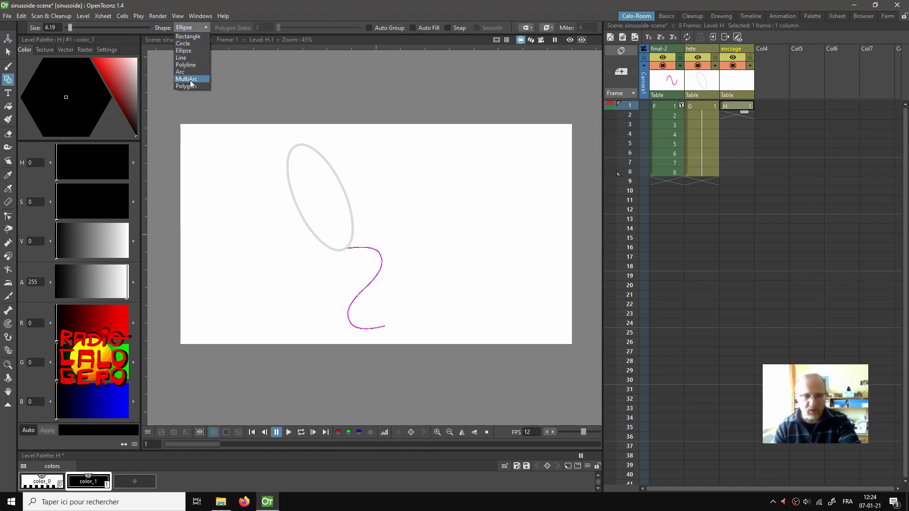
pyautogui.click(186, 78)
pyautogui.scroll(2, 357, 256)
pyautogui.scroll(1, 360, 265)
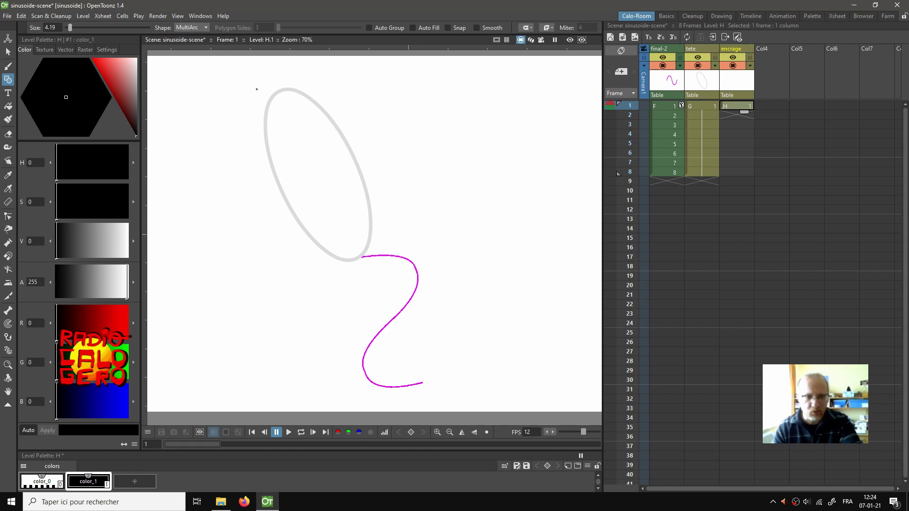
pyautogui.click(61, 28)
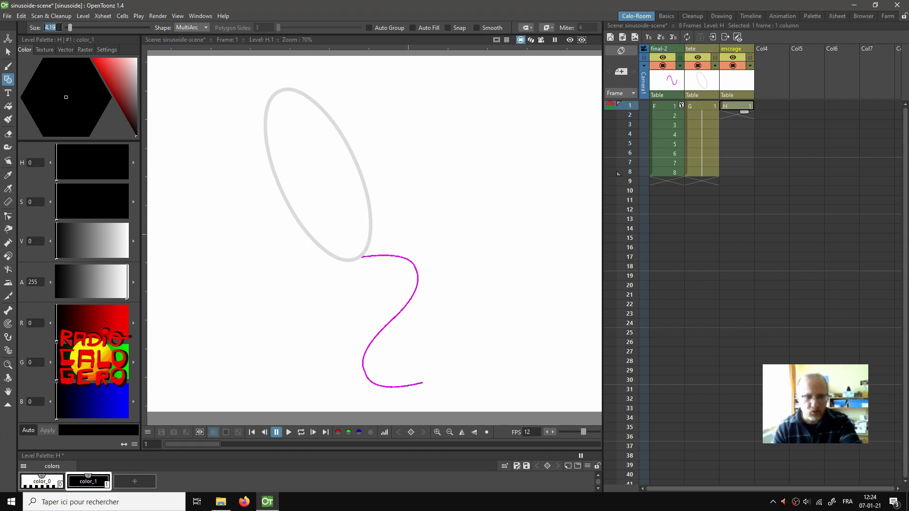
pyautogui.write('2')
pyautogui.press('Return')
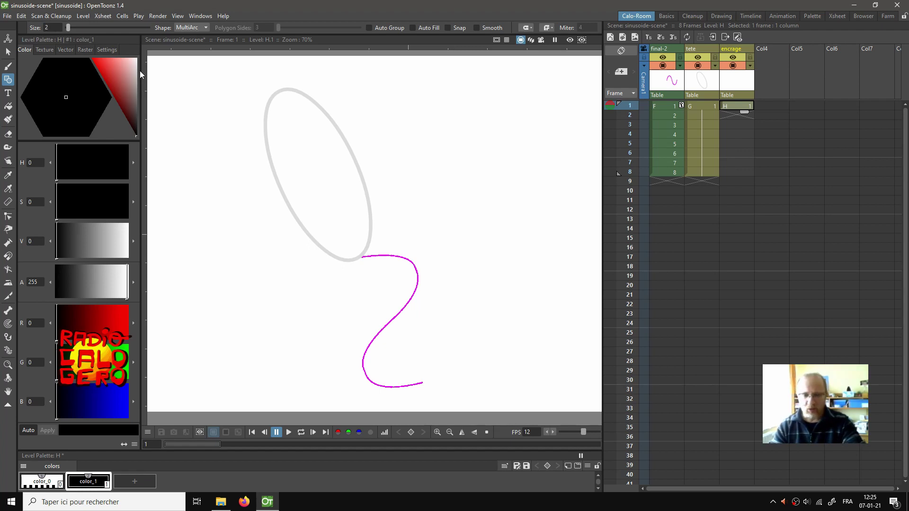
# Step: Ink the left contour with MultiArc, from the ellipse's upper end down along the left side of the magenta wave to its tip
pyautogui.click(278, 91)
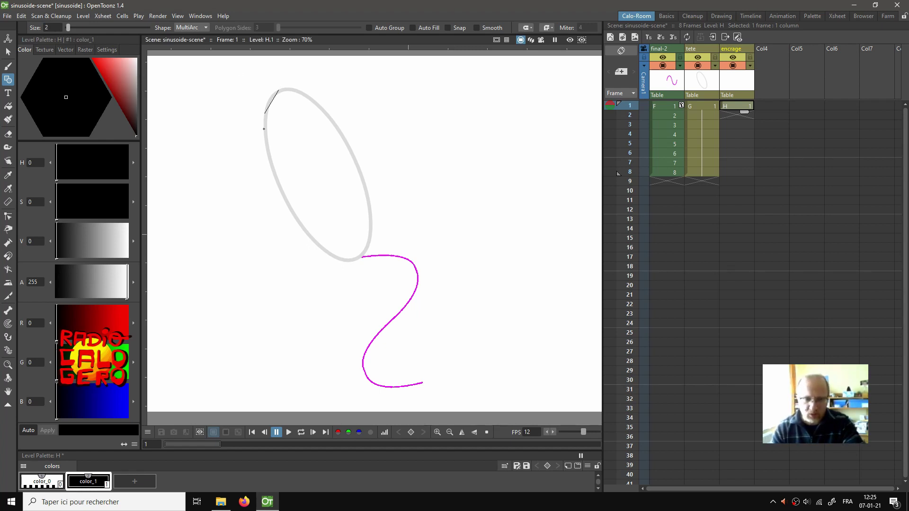
pyautogui.click(261, 113)
pyautogui.click(333, 264)
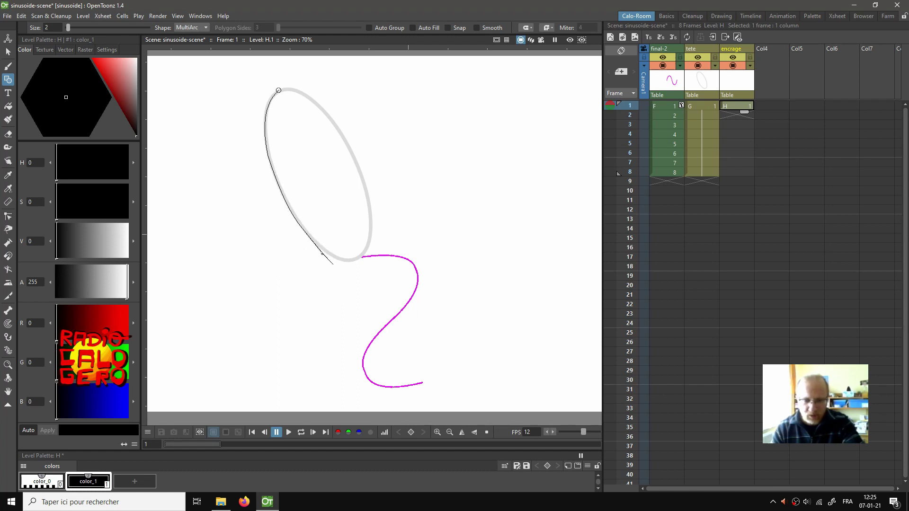
pyautogui.click(332, 263)
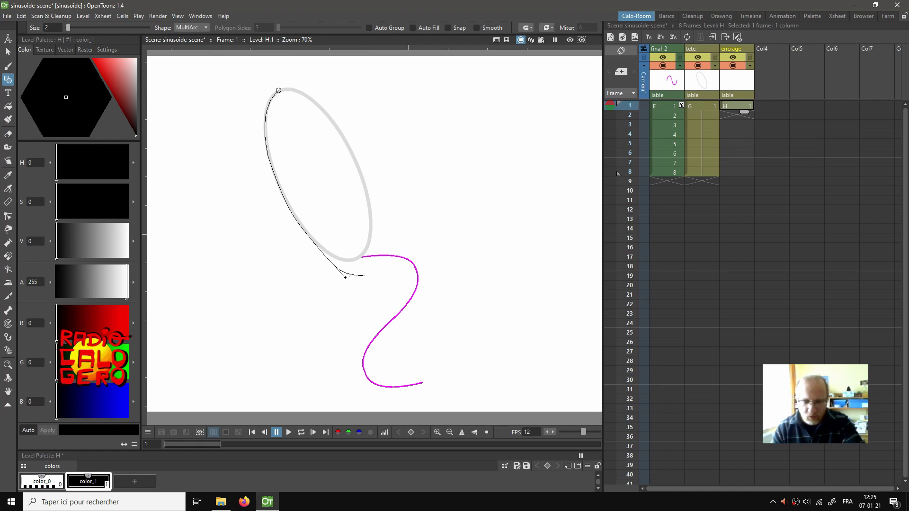
pyautogui.click(393, 282)
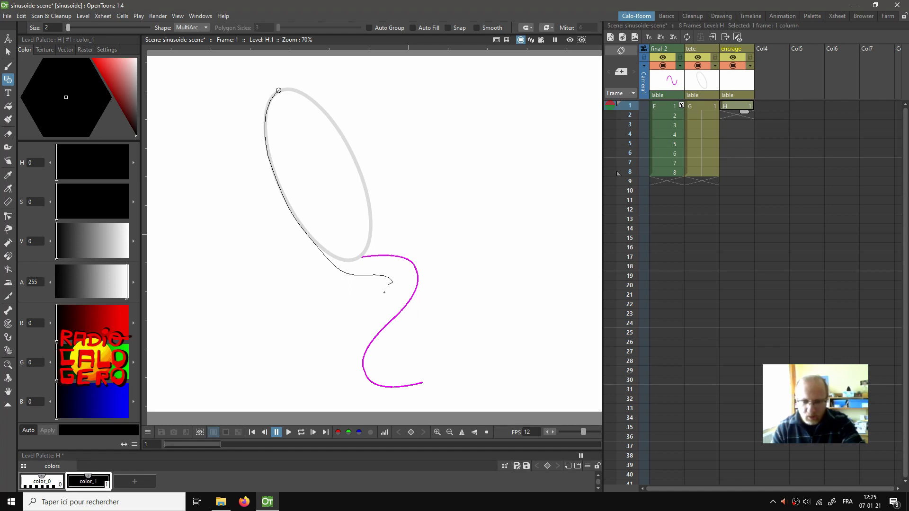
pyautogui.click(376, 315)
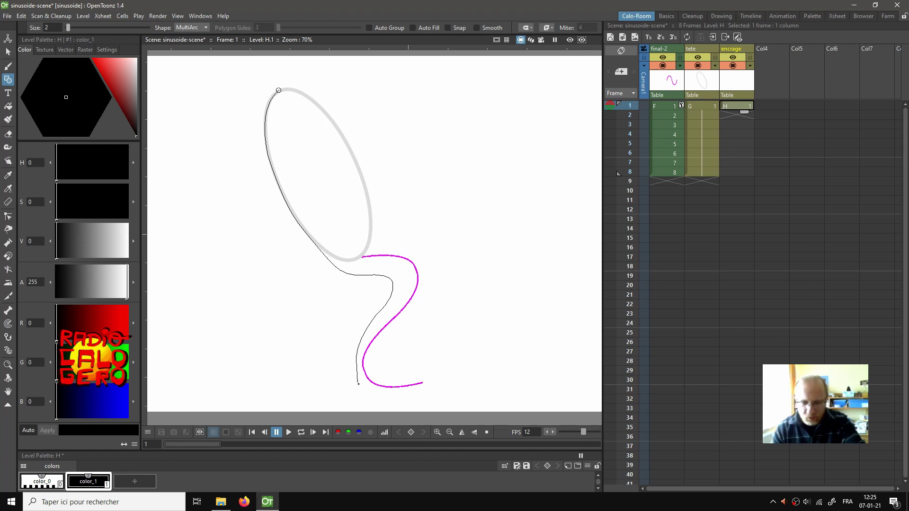
pyautogui.click(365, 389)
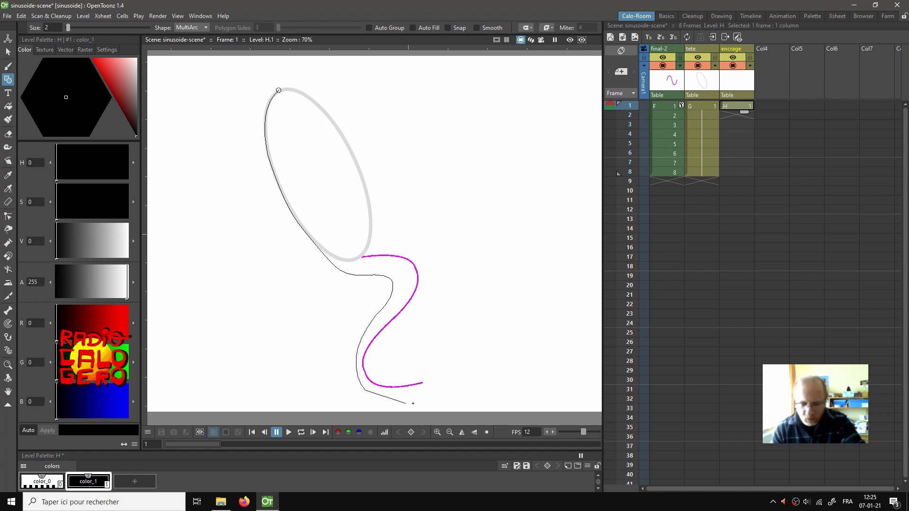
pyautogui.click(422, 382)
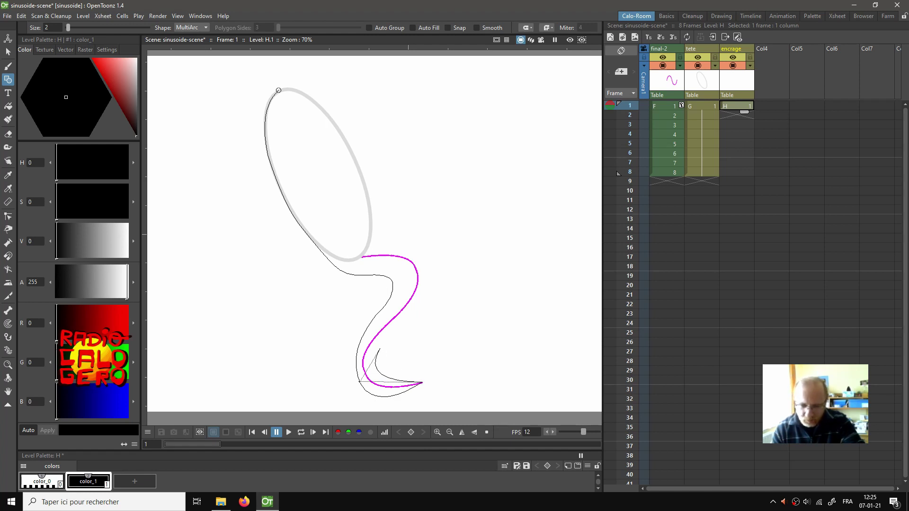
# Step: Continue the MultiArc outline from the tail tip up the wave's right side and around the ellipse, closing it at the starting point
pyautogui.click(401, 325)
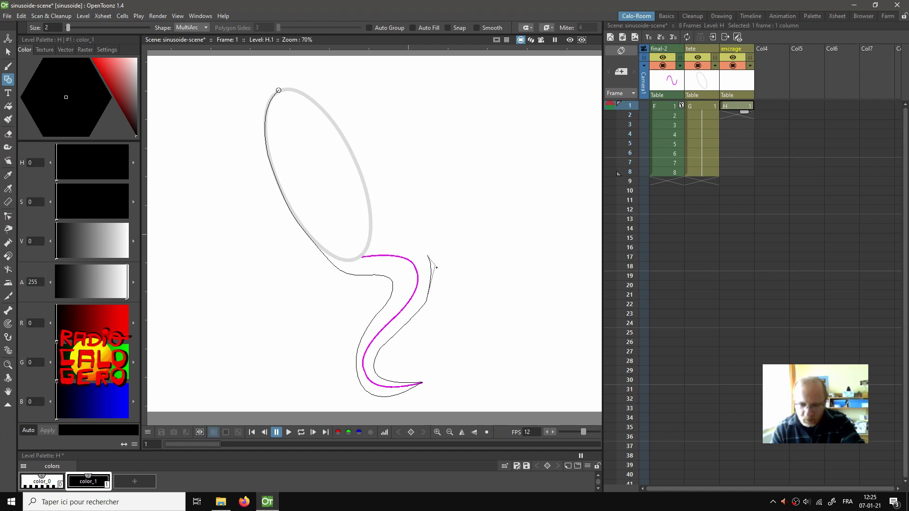
pyautogui.click(409, 235)
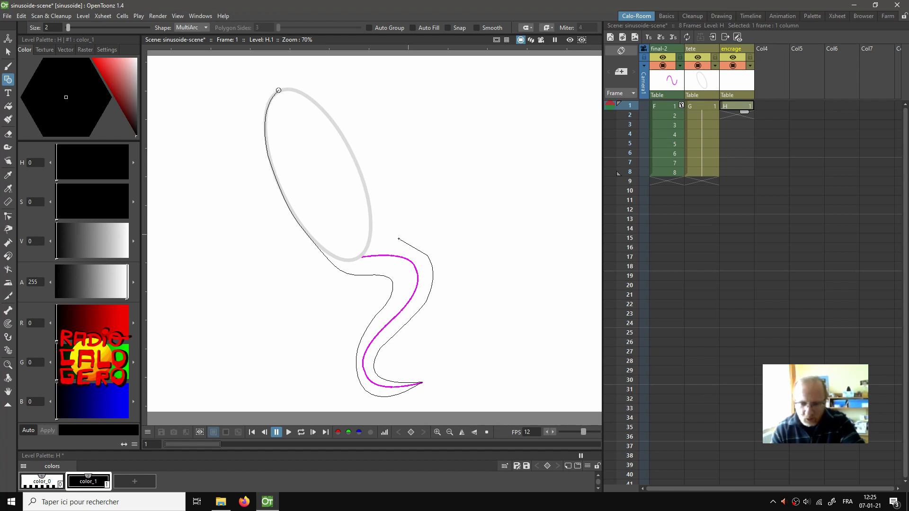
pyautogui.click(399, 239)
pyautogui.click(358, 167)
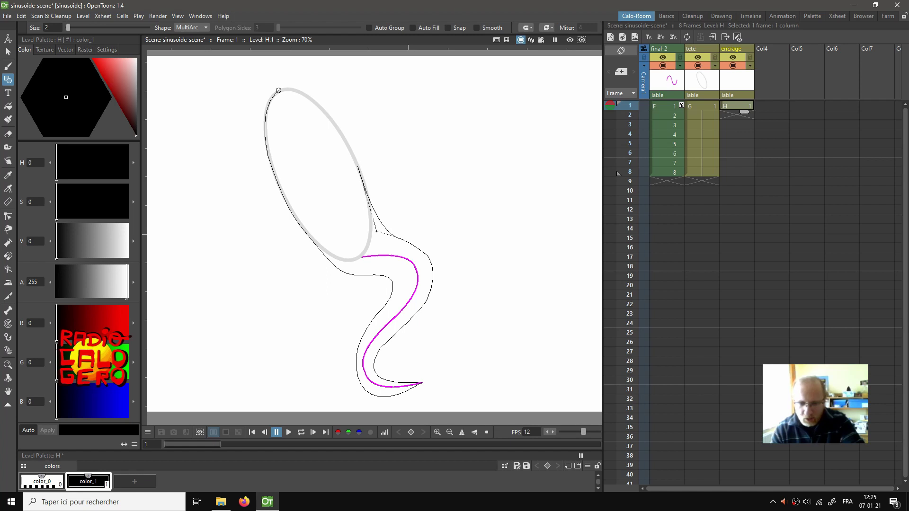
pyautogui.click(372, 211)
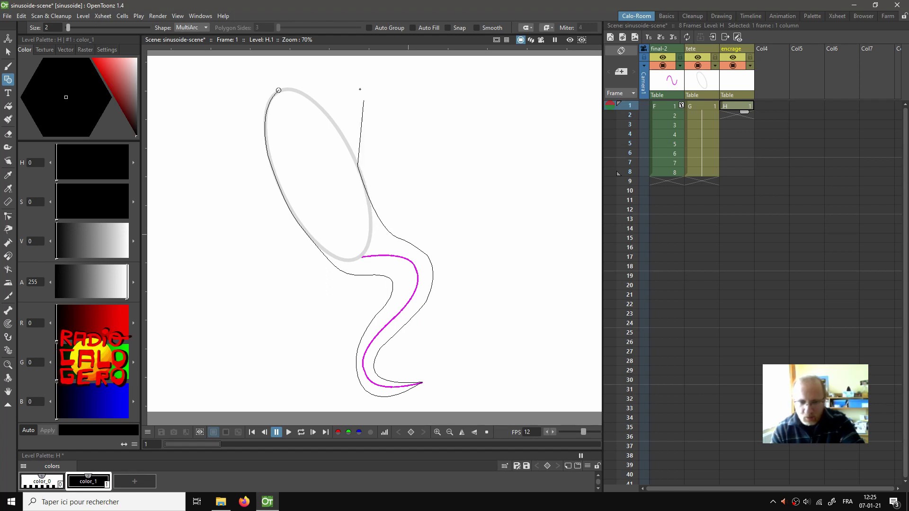
pyautogui.click(316, 102)
pyautogui.click(320, 105)
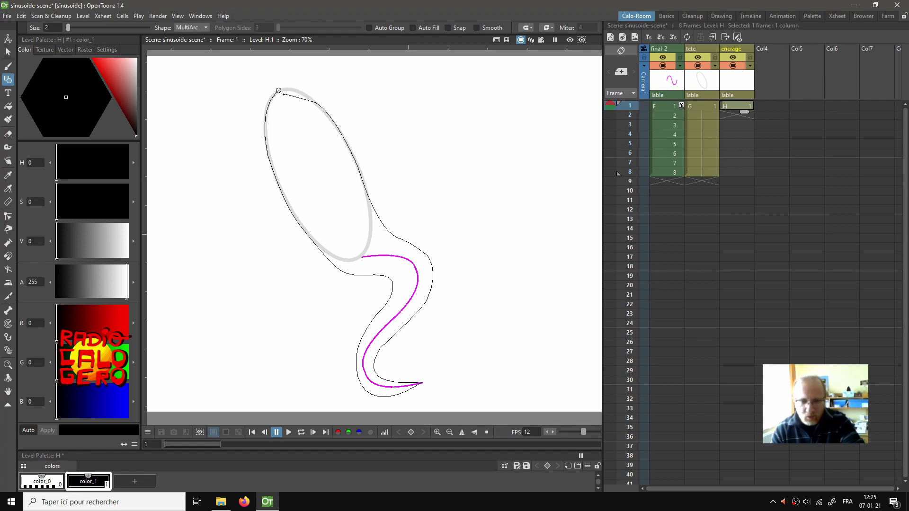
pyautogui.click(278, 89)
pyautogui.click(297, 84)
pyautogui.scroll(-2, 382, 183)
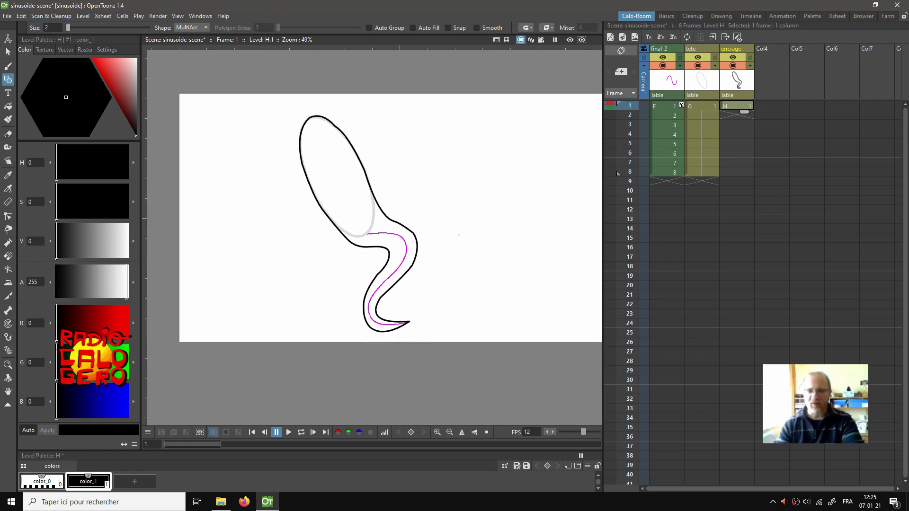
# Step: Start a new drawing on frame 2 of the encrage column and show frame 1 as its onion skin
pyautogui.hotkey('alt', '9')
pyautogui.click(734, 112)
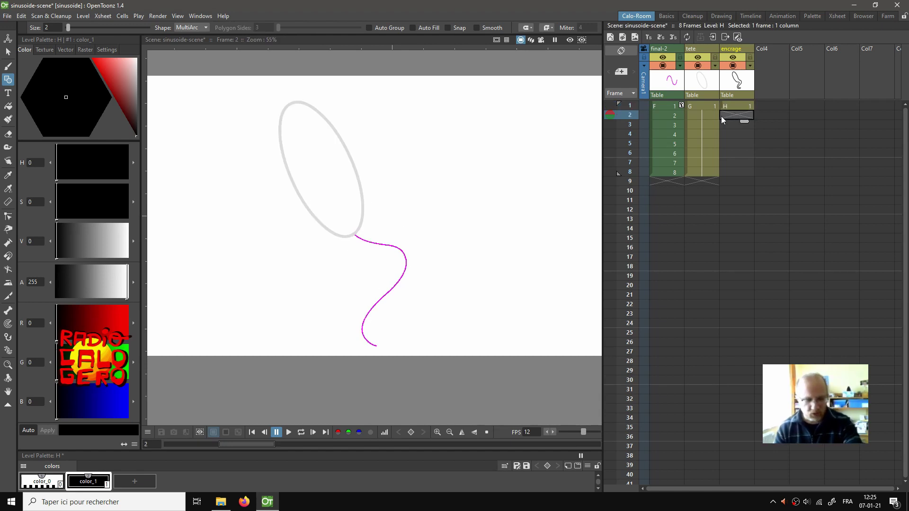
pyautogui.moveTo(495, 179); pyautogui.dragTo(496, 193)
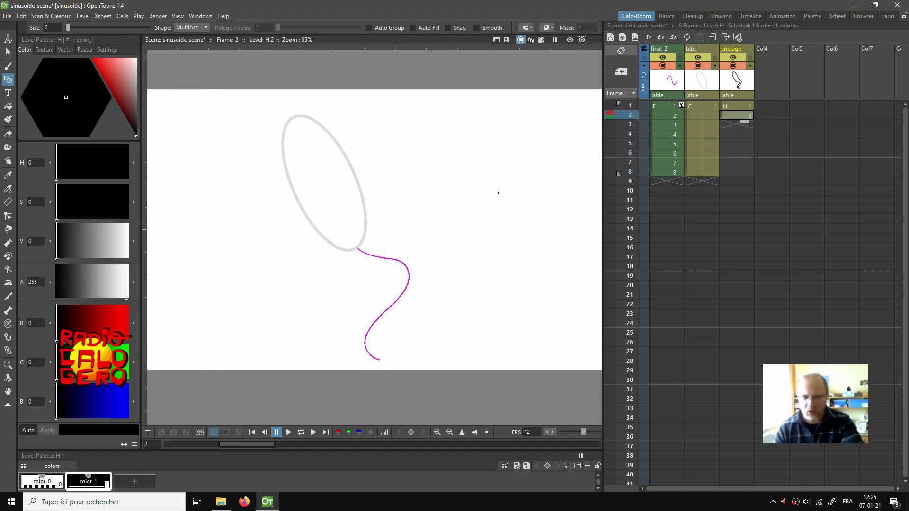
pyautogui.click(609, 105)
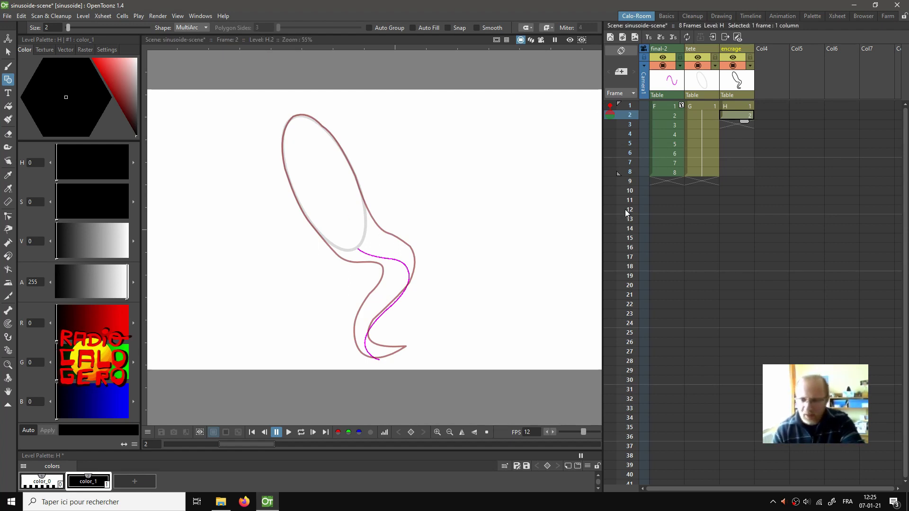
# Step: Lighten color_1 to a greyish pink (RGB 173, 151, 151) and return to frame 2 of the encrage column
pyautogui.click(734, 107)
pyautogui.moveTo(120, 100); pyautogui.dragTo(133, 83)
pyautogui.click(734, 115)
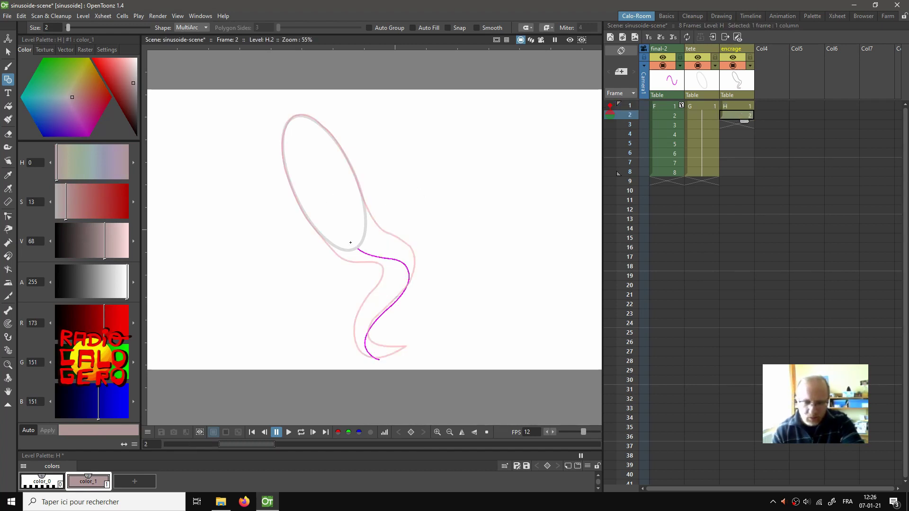
# Step: On frame 2, ink the left contour with MultiArc from the ellipse's upper end down the wave's left side to the tail tip
pyautogui.click(292, 118)
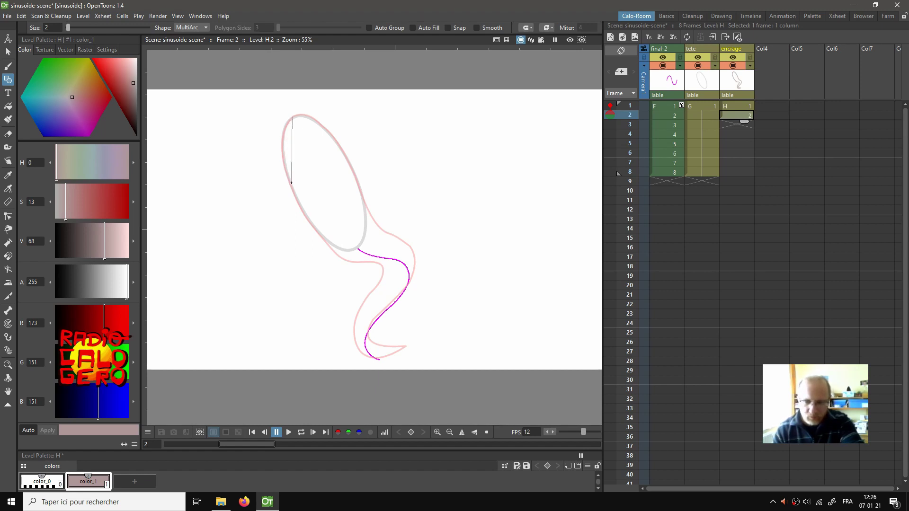
pyautogui.click(290, 182)
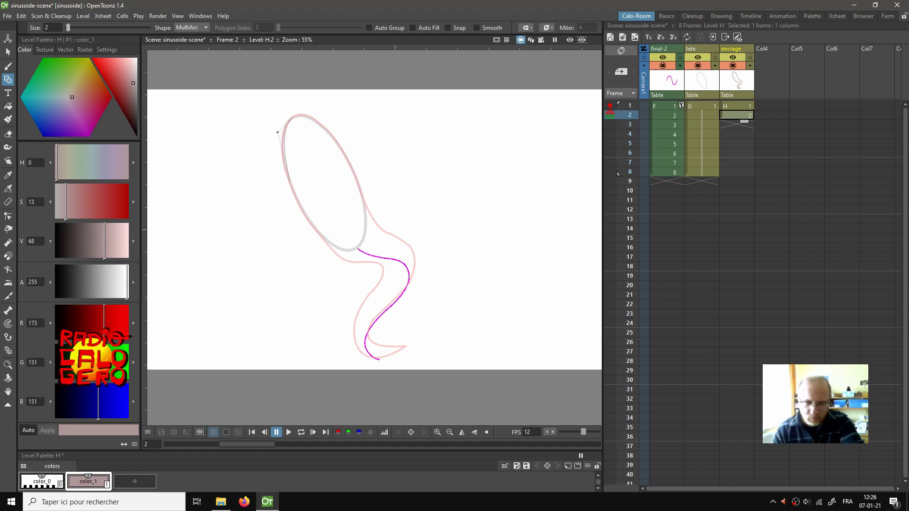
pyautogui.click(294, 188)
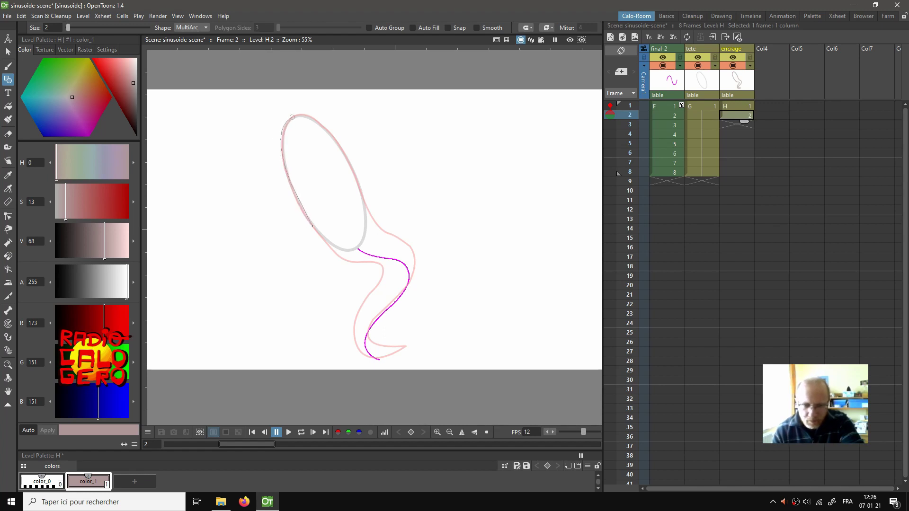
pyautogui.click(312, 226)
pyautogui.click(302, 216)
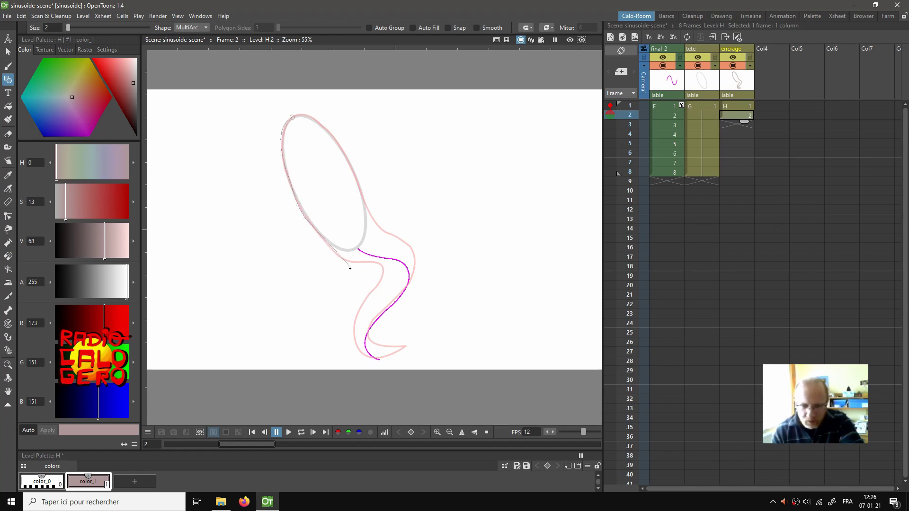
pyautogui.click(360, 271)
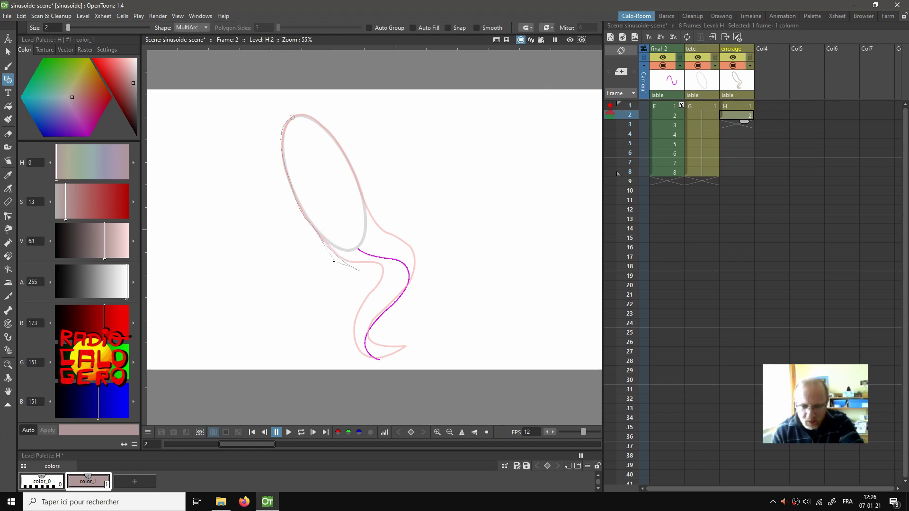
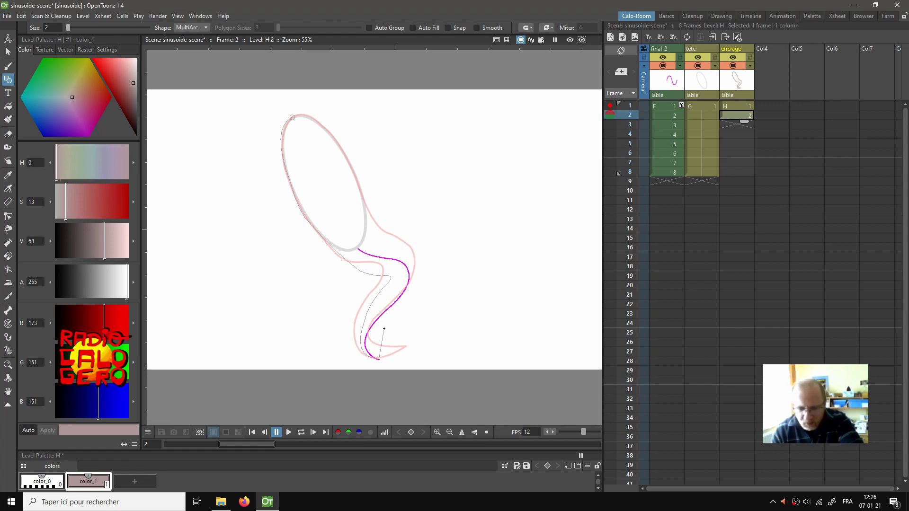
# Step: Close the frame 2 outline up the wave's right side and around the ellipse, and darken color_1 to RGB 40, 40, 40
pyautogui.click(383, 319)
pyautogui.click(413, 291)
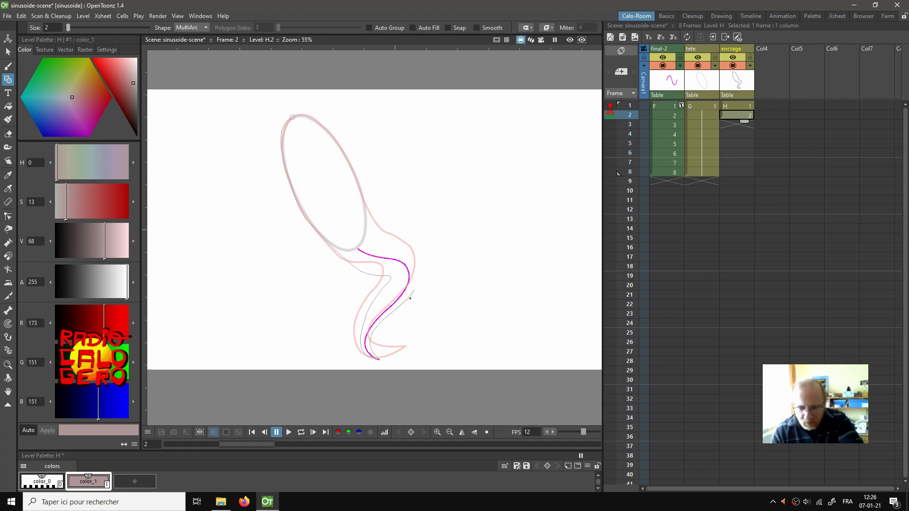
pyautogui.click(403, 254)
pyautogui.click(372, 230)
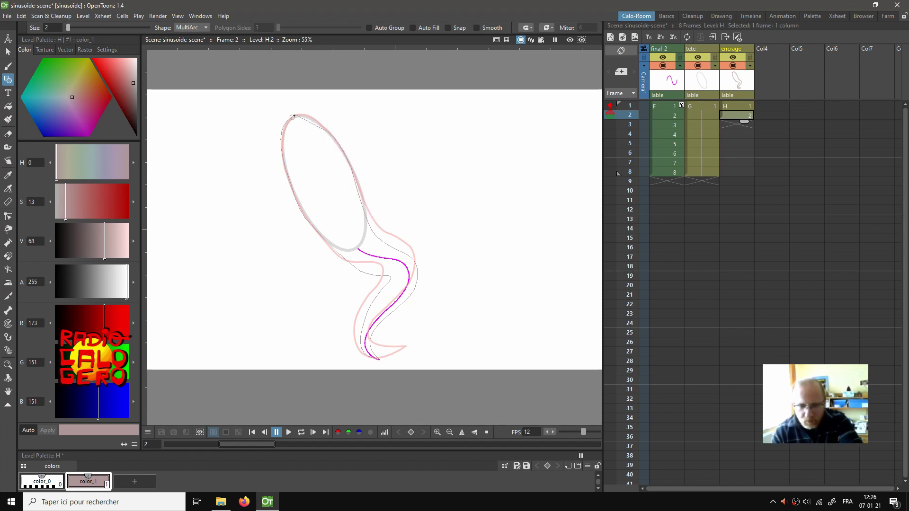
pyautogui.doubleClick(307, 108)
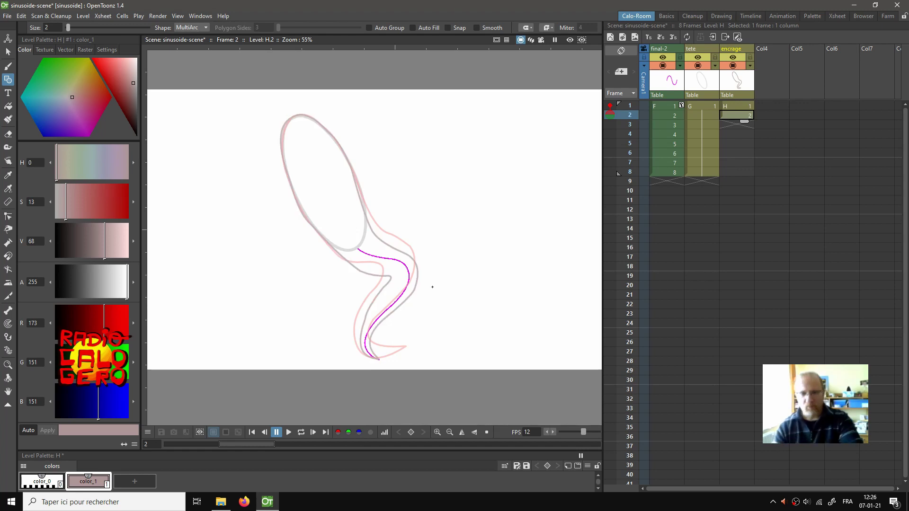
pyautogui.moveTo(123, 77); pyautogui.dragTo(142, 124)
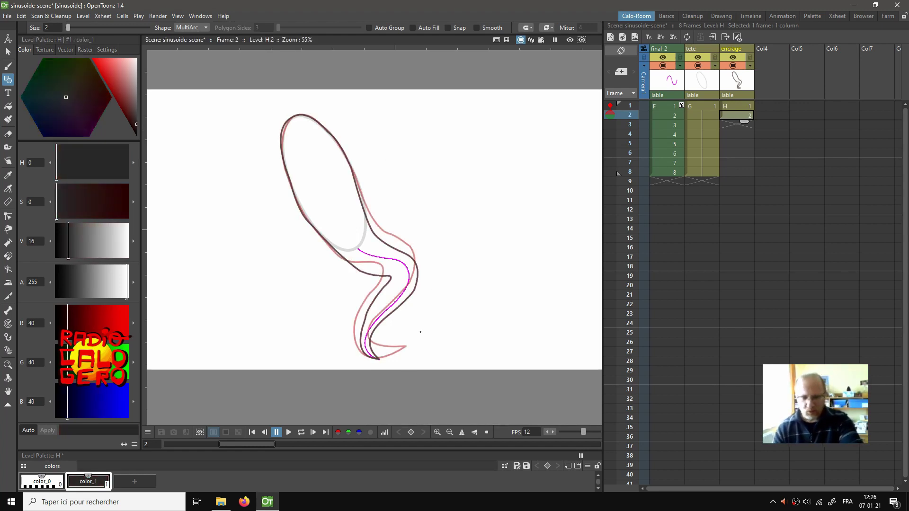
# Step: On frame 3 of the encrage column, ink the left contour with MultiArc from the ellipse's upper end to the magenta wave's tip
pyautogui.click(734, 124)
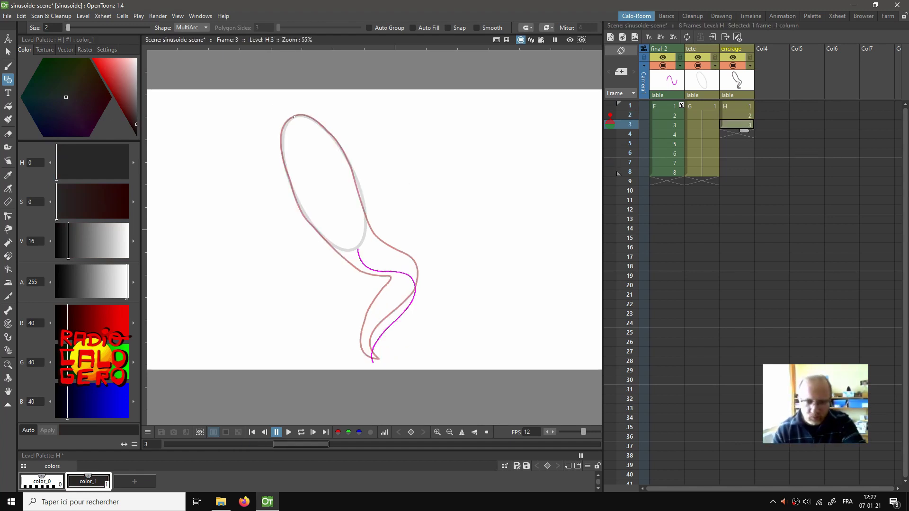
pyautogui.click(291, 192)
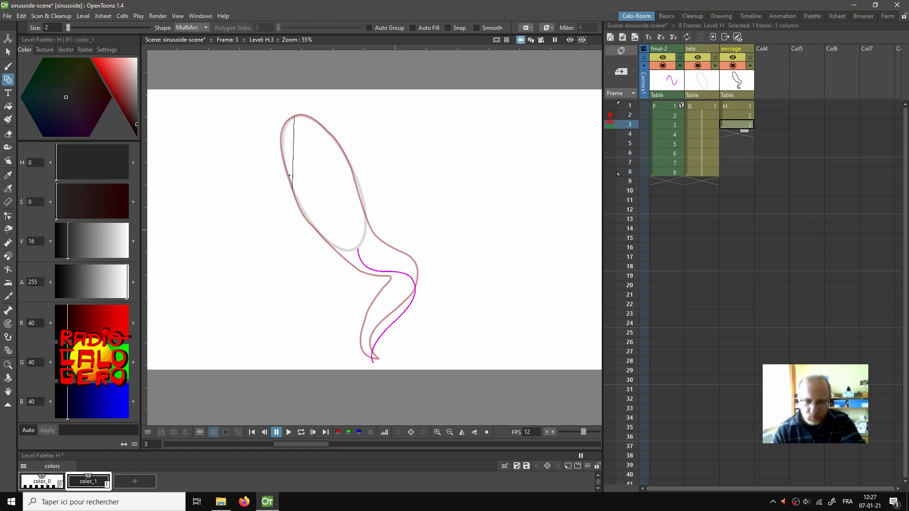
pyautogui.click(275, 137)
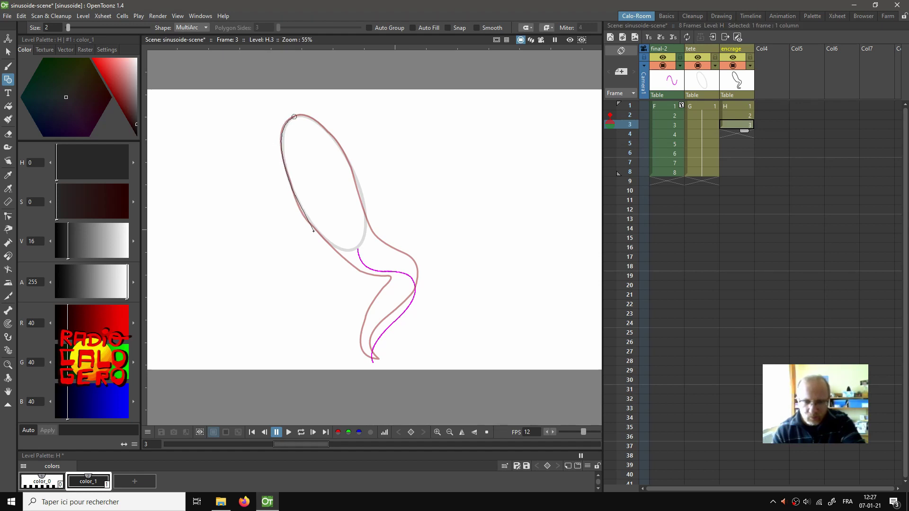
pyautogui.click(341, 261)
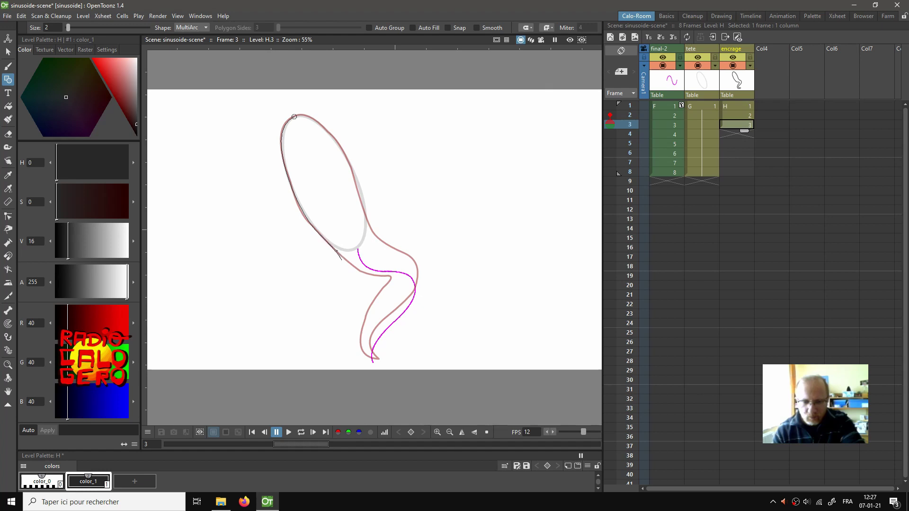
pyautogui.click(360, 280)
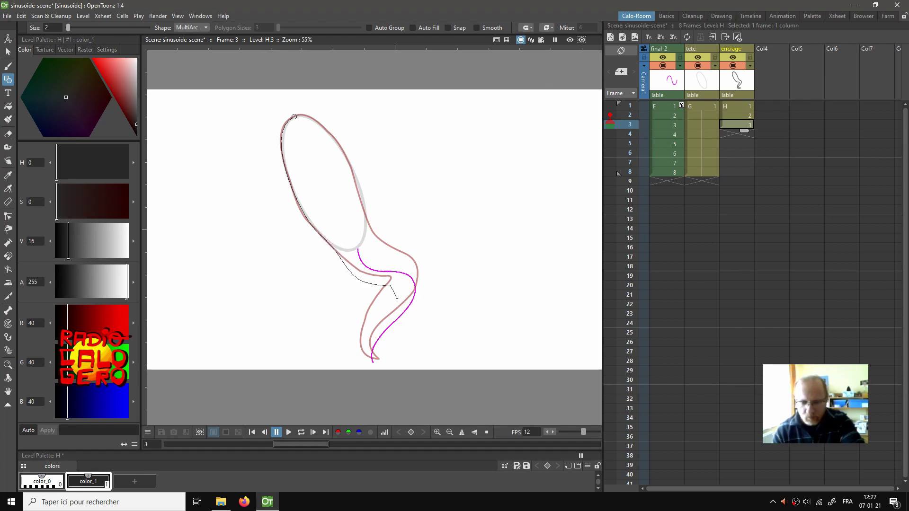
pyautogui.click(376, 328)
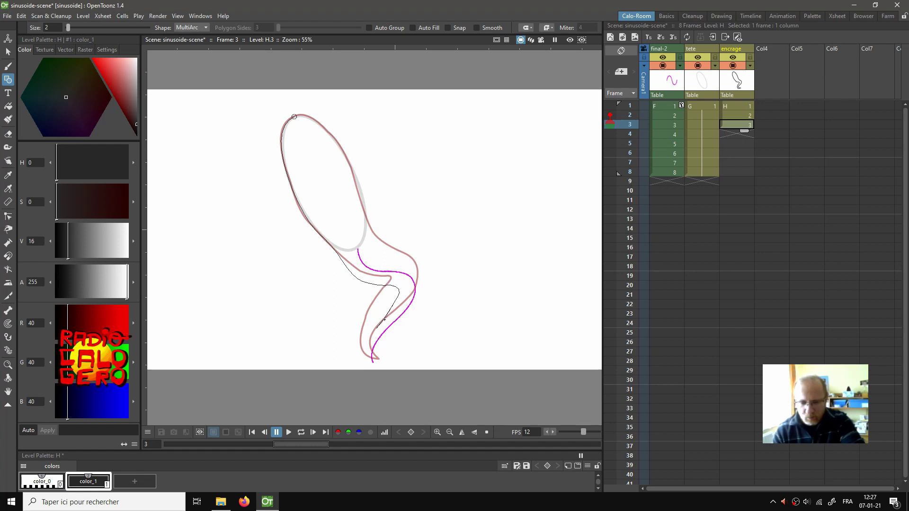
pyautogui.click(373, 362)
# Step: Continue the frame 3 outline from the tail tip up the wave's right side and around the ellipse, closing it at its start
pyautogui.click(406, 322)
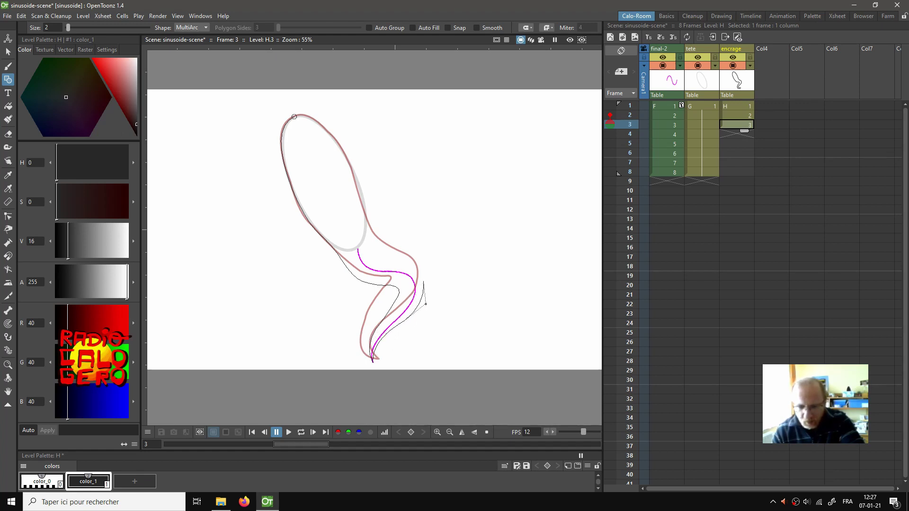
pyautogui.click(426, 303)
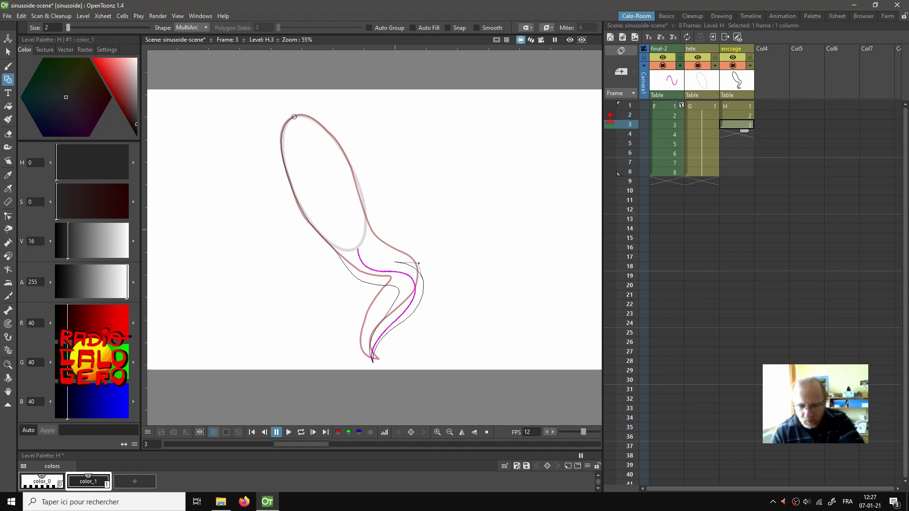
pyautogui.click(392, 261)
pyautogui.click(374, 245)
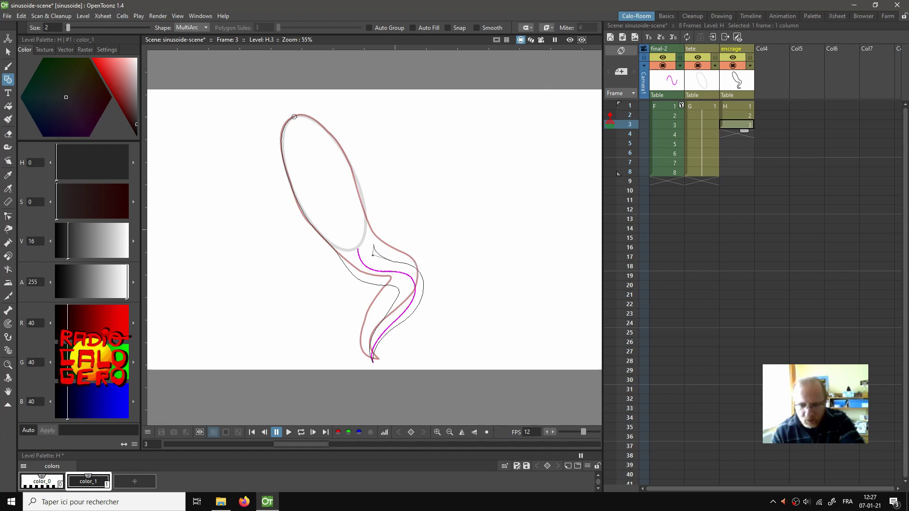
pyautogui.click(362, 192)
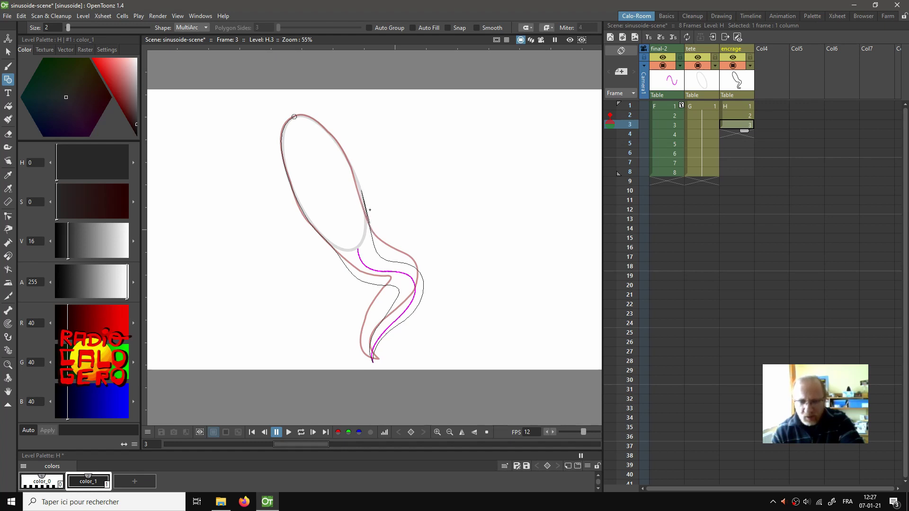
pyautogui.click(329, 135)
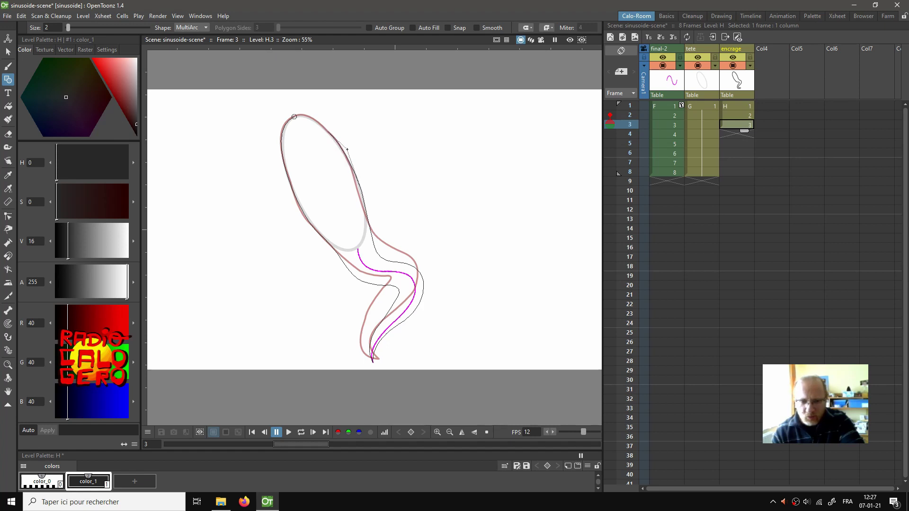
pyautogui.click(347, 149)
pyautogui.click(295, 117)
pyautogui.click(308, 112)
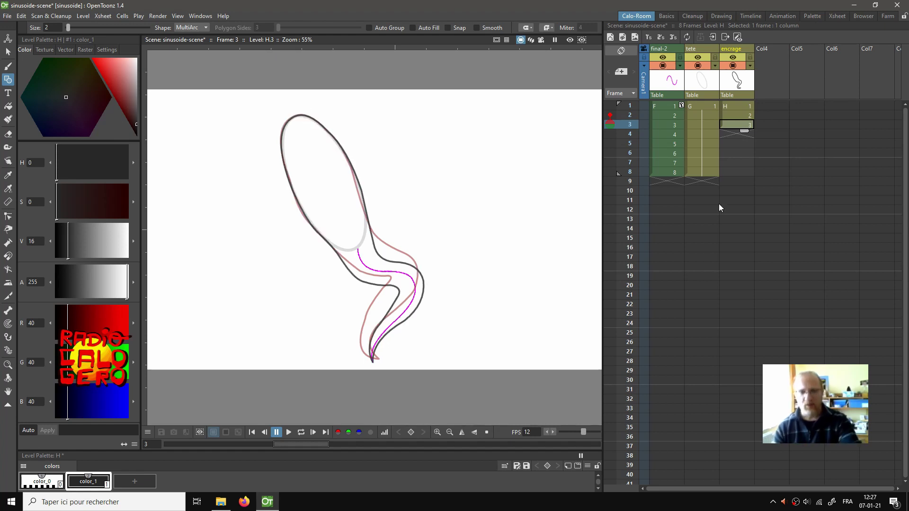
# Step: On frame 4 of the encrage column, ink the left contour from the ellipse's upper end around the wave's lower side to its tip
pyautogui.click(746, 134)
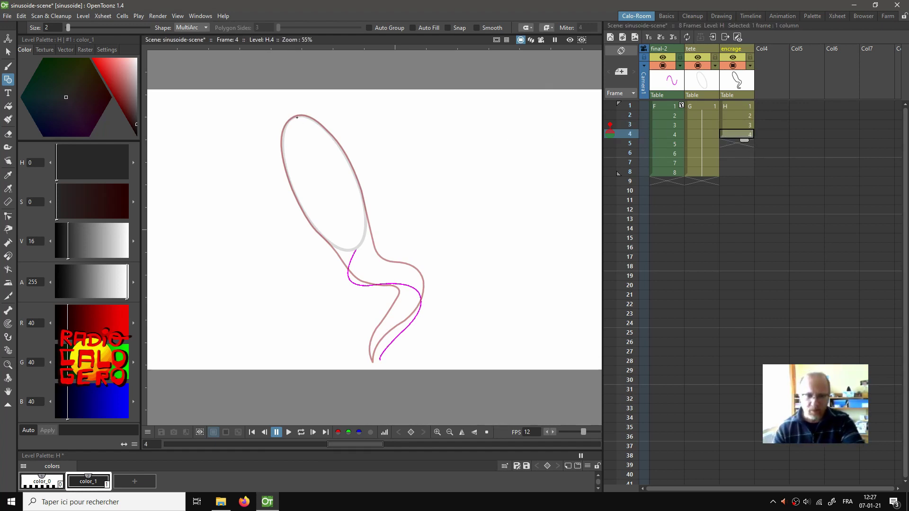
pyautogui.moveTo(291, 119); pyautogui.dragTo(295, 199)
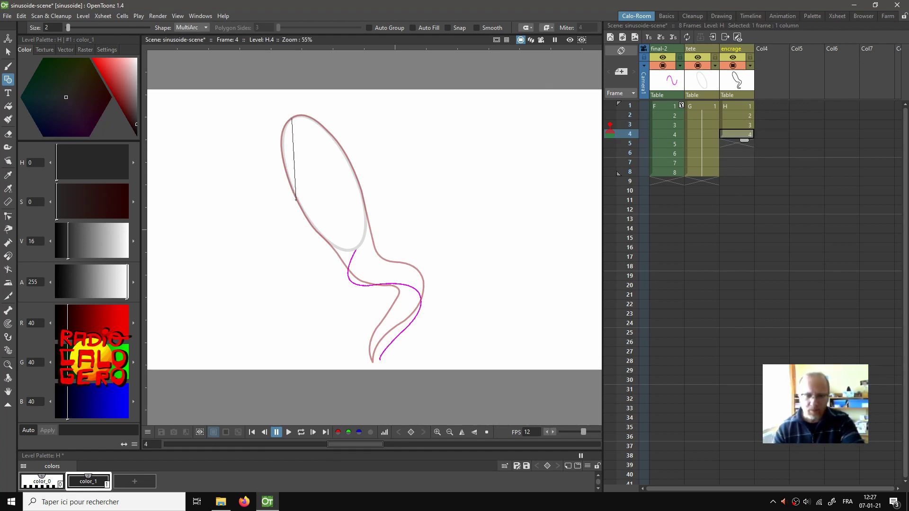
pyautogui.click(274, 146)
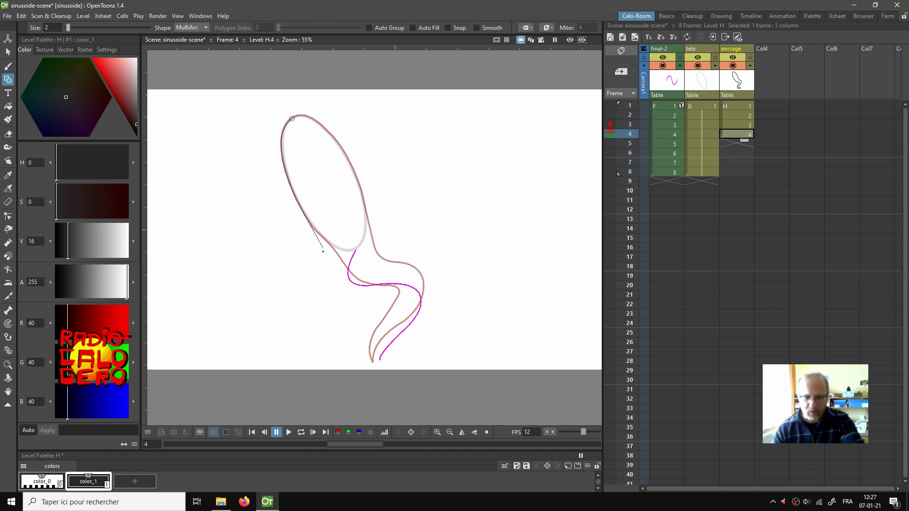
pyautogui.click(329, 260)
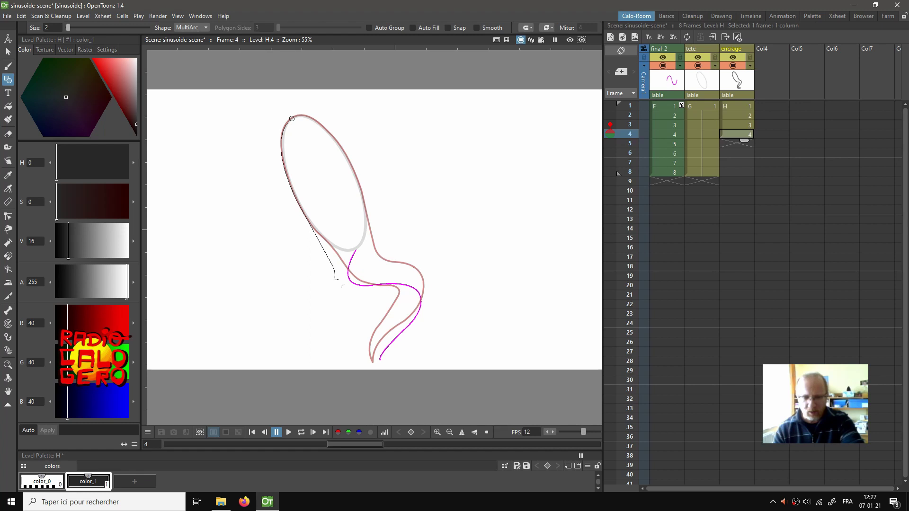
pyautogui.click(349, 299)
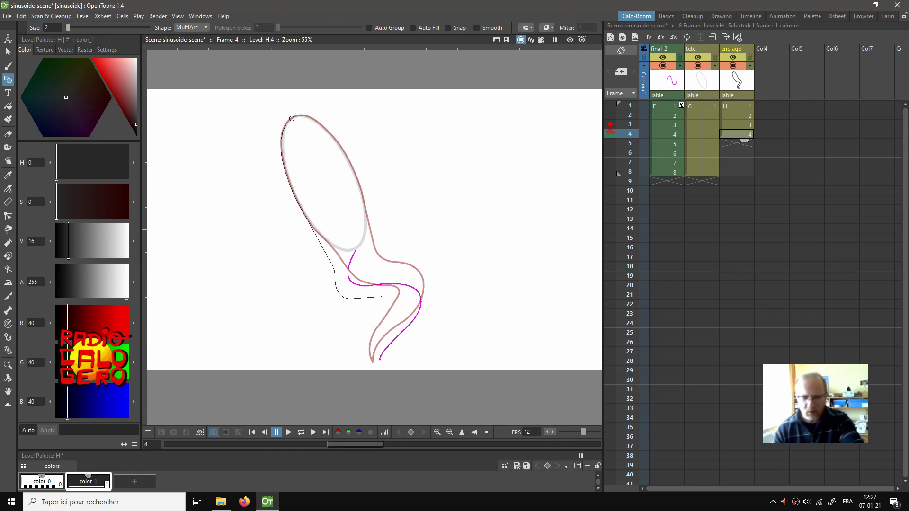
pyautogui.click(409, 302)
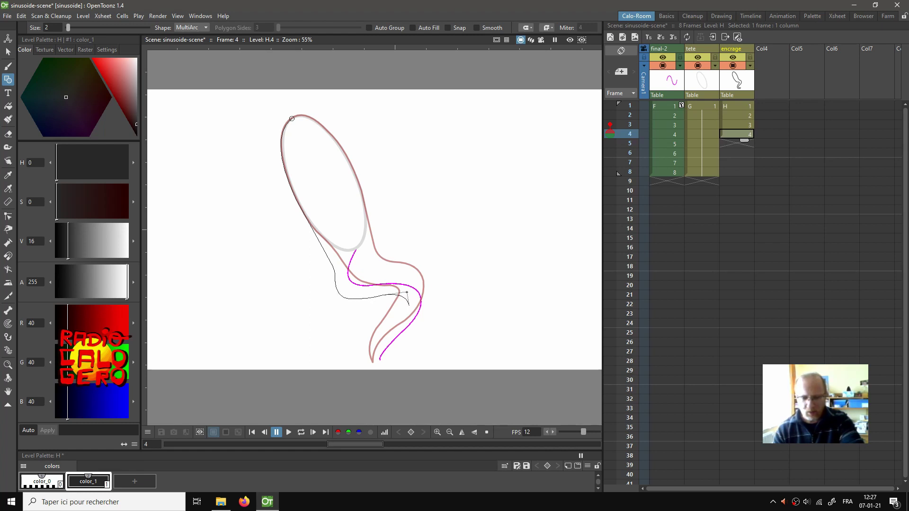
pyautogui.click(395, 333)
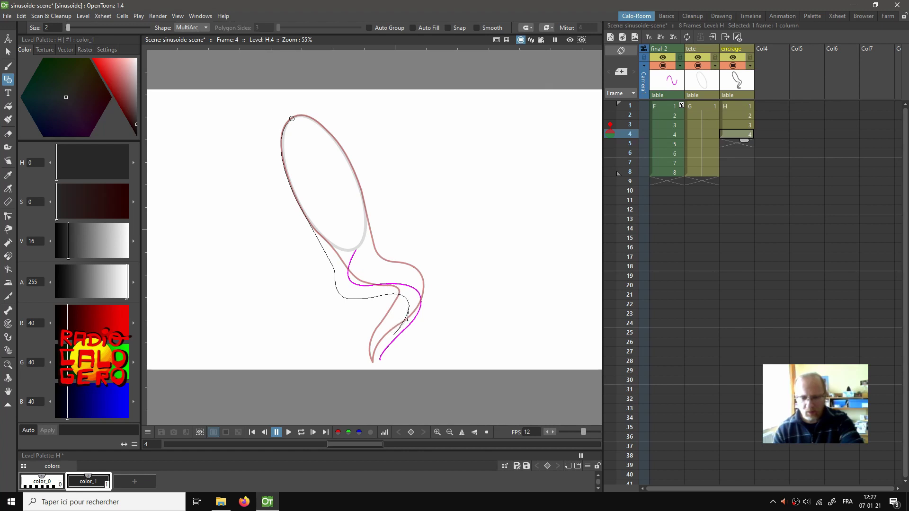
pyautogui.click(380, 358)
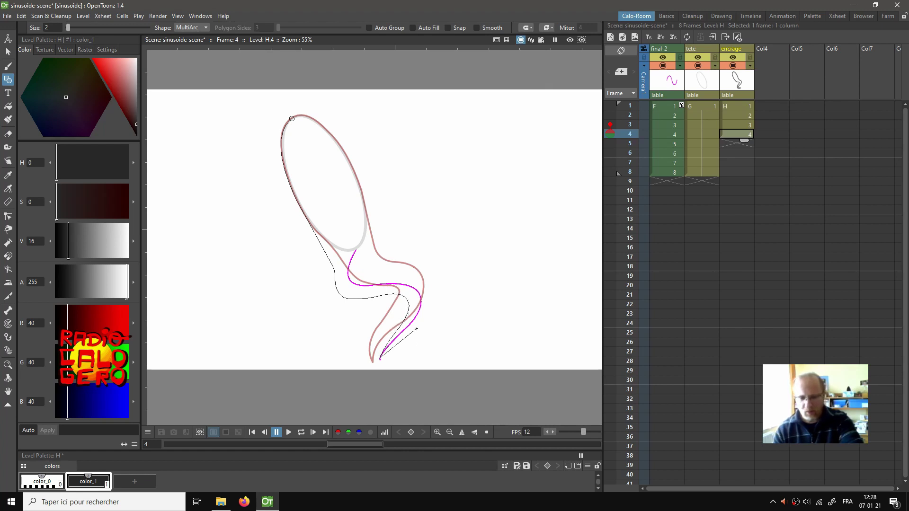
# Step: Complete the frame 4 outline from the tail tip along the wave's right side and up the ellipse, closing it at the starting point
pyautogui.click(417, 327)
pyautogui.click(389, 274)
pyautogui.click(408, 275)
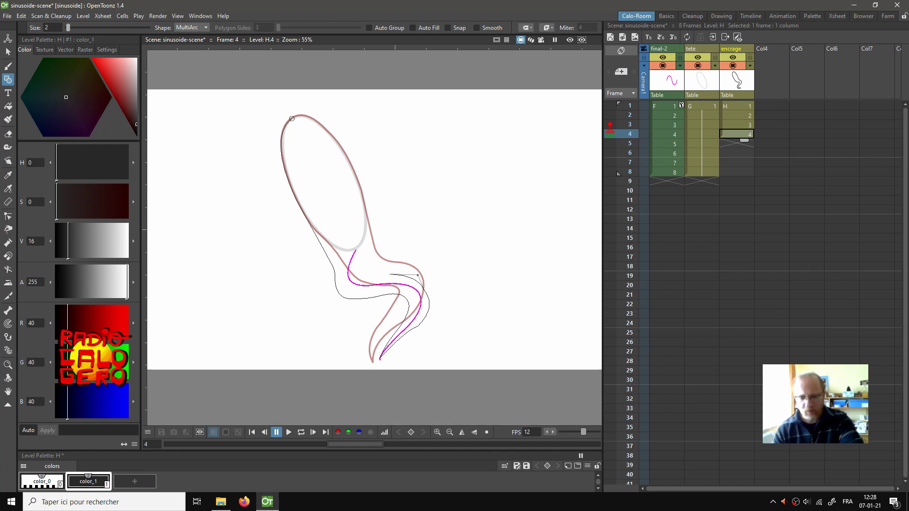
pyautogui.click(366, 264)
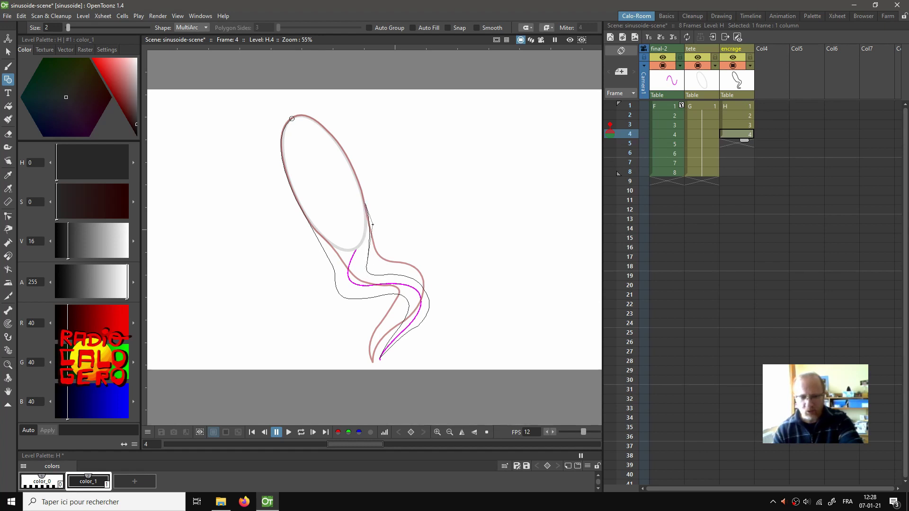
pyautogui.click(366, 206)
pyautogui.click(337, 143)
pyautogui.click(340, 147)
pyautogui.click(292, 119)
pyautogui.click(334, 109)
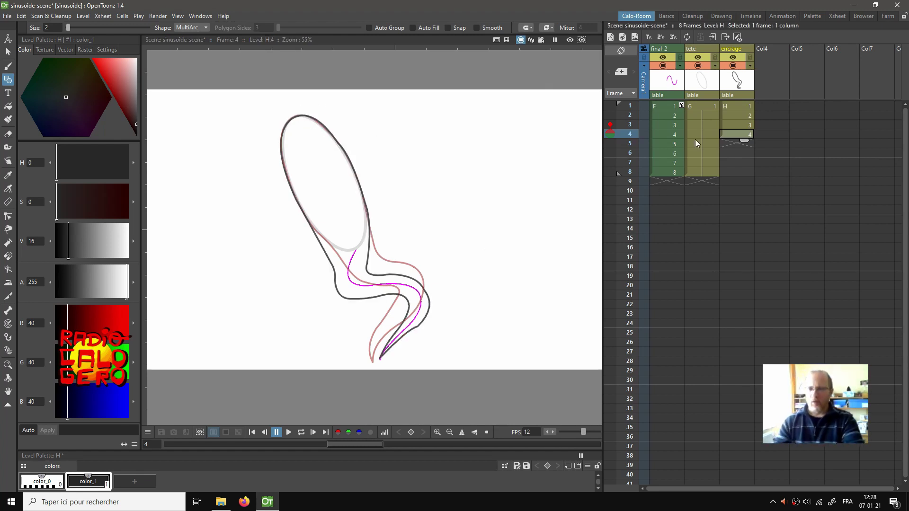
# Step: Start a new drawing on frame 5 of the encrage column for inking the head and tail outline
pyautogui.click(725, 141)
pyautogui.click(415, 177)
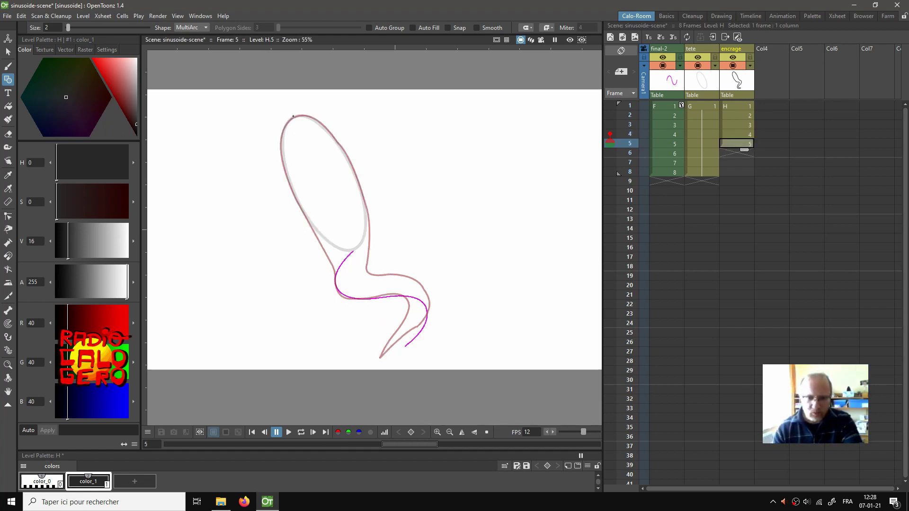
# Step: On frame 5 of the encrage column, trace the head's left side and the tail's lower edge down to the tip with MultiArc
pyautogui.moveTo(292, 116); pyautogui.dragTo(292, 199)
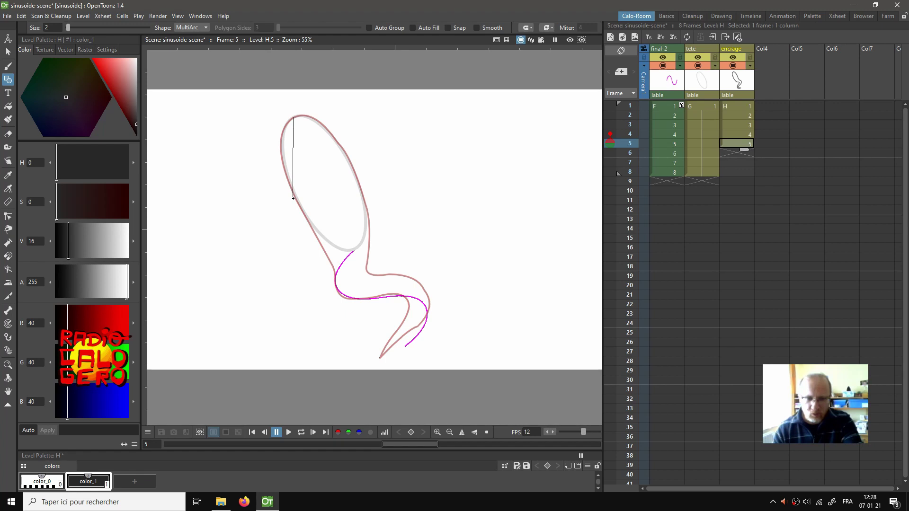
pyautogui.click(267, 135)
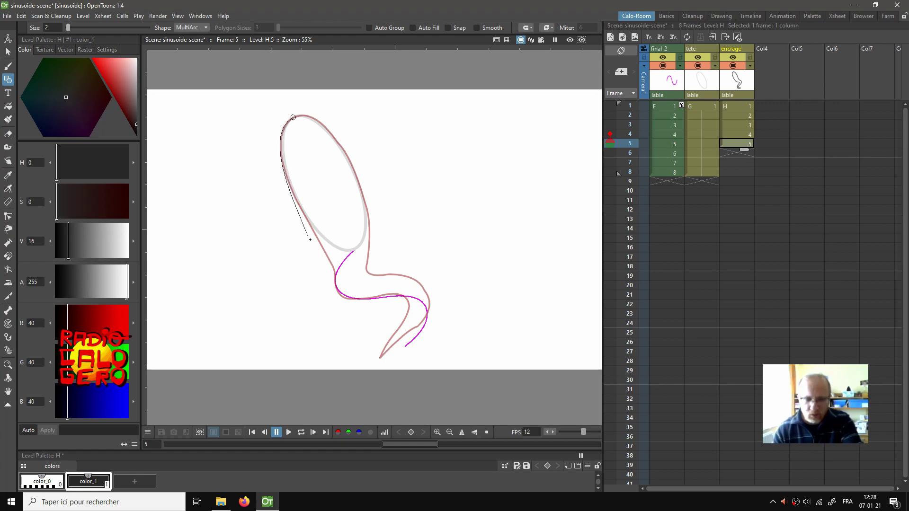
pyautogui.click(321, 248)
pyautogui.click(309, 237)
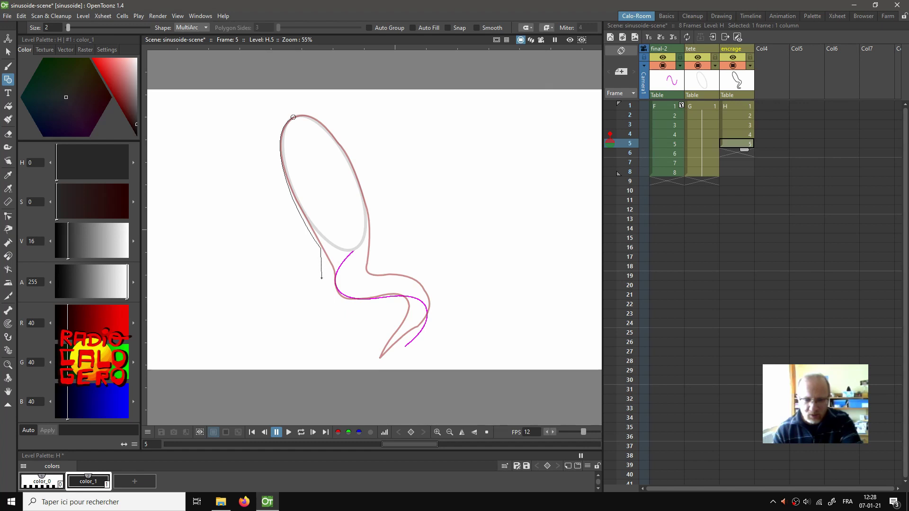
pyautogui.click(324, 280)
pyautogui.click(326, 259)
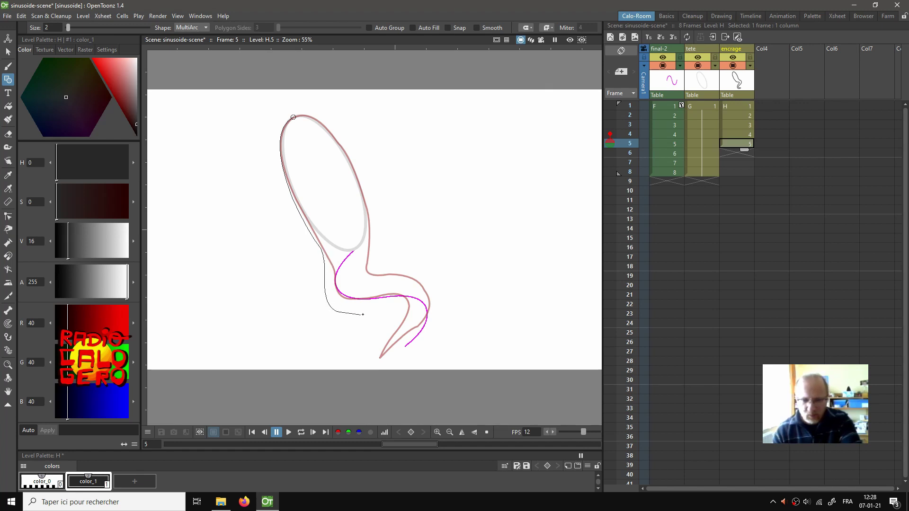
pyautogui.click(413, 311)
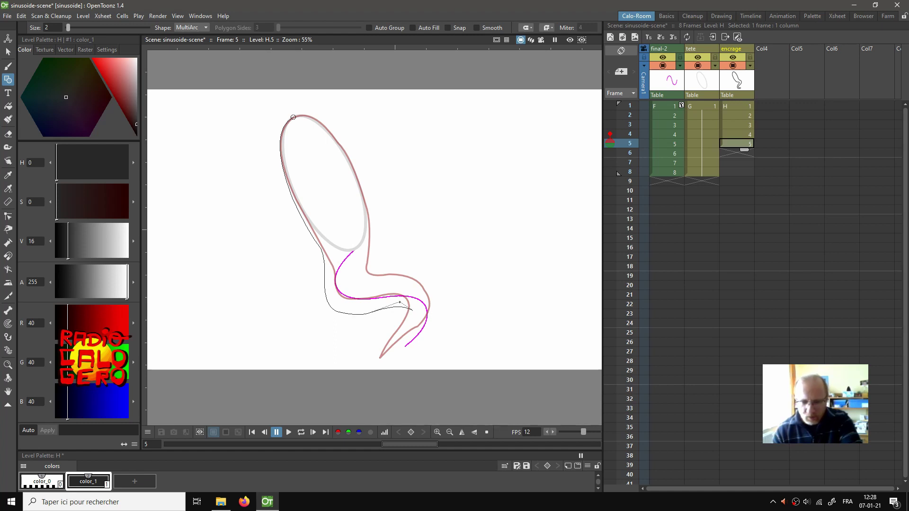
pyautogui.click(405, 346)
# Step: Continue the frame 5 outline from the tail tip back along the tail's upper edge to the base of the head
pyautogui.click(426, 298)
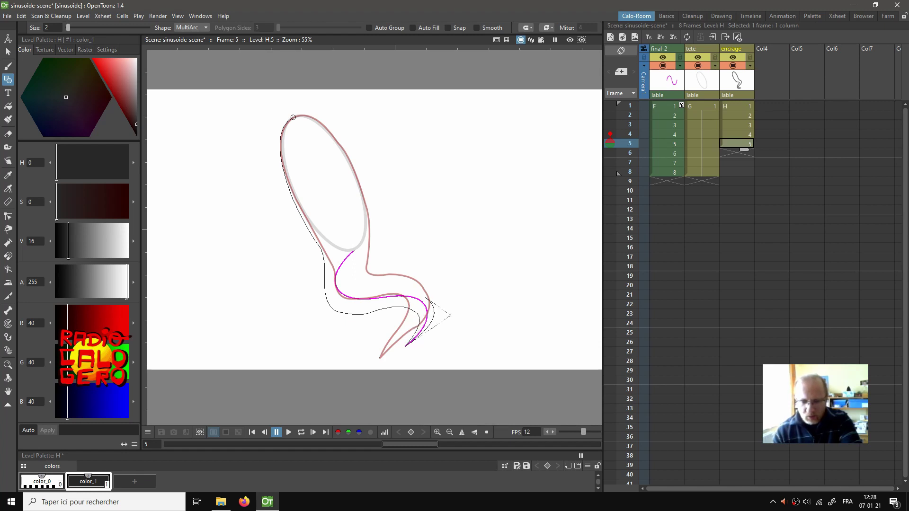
pyautogui.click(444, 316)
pyautogui.click(347, 275)
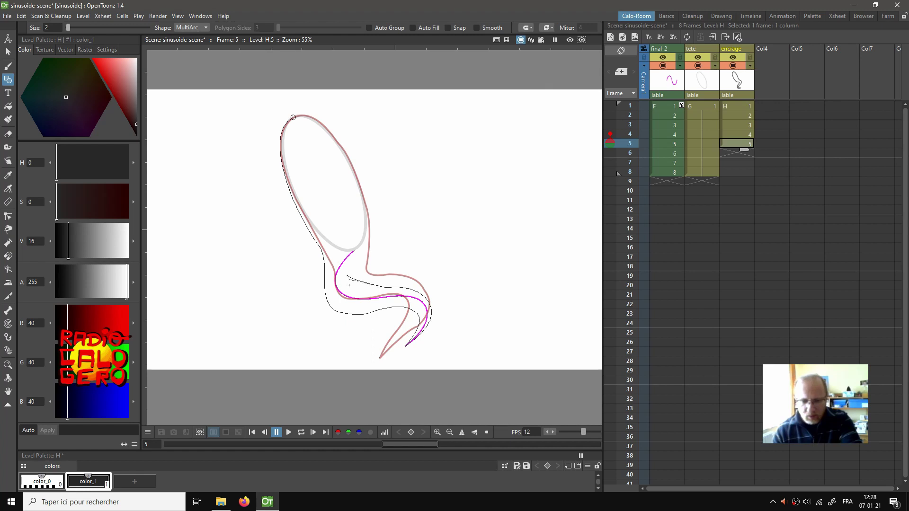
pyautogui.click(350, 297)
pyautogui.click(366, 243)
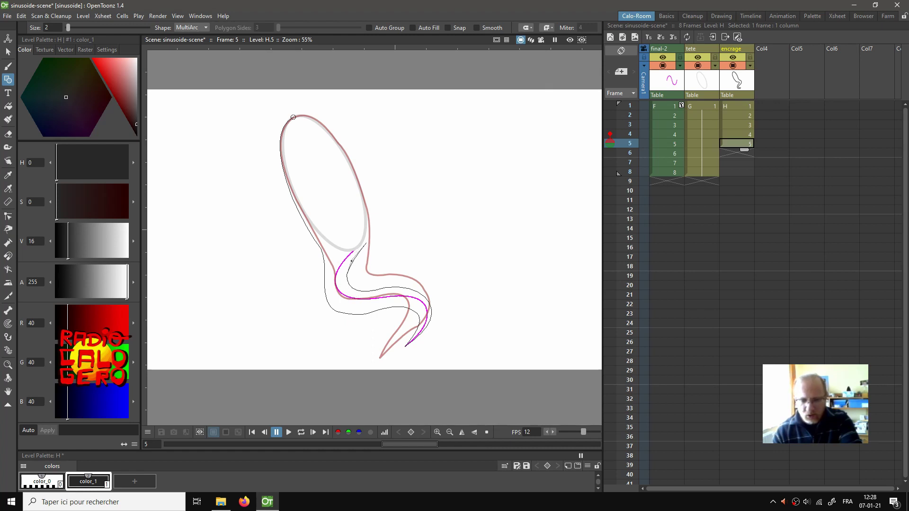
# Step: Curve the frame 5 outline up the head's right side and close it at the starting point atop the head
pyautogui.click(362, 189)
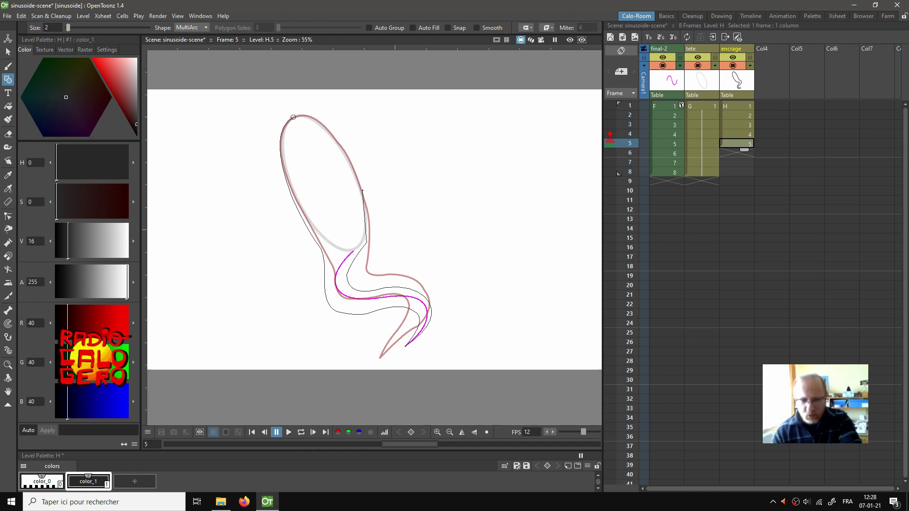
pyautogui.click(378, 218)
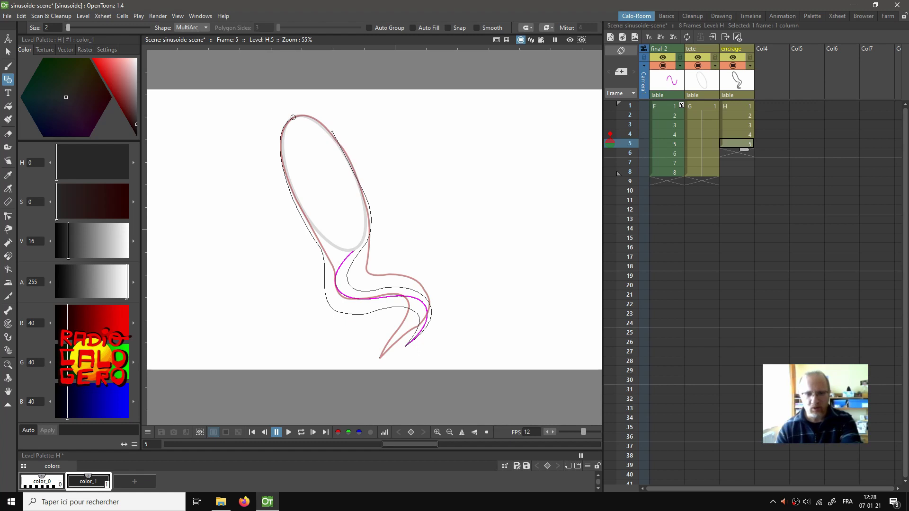
pyautogui.click(331, 134)
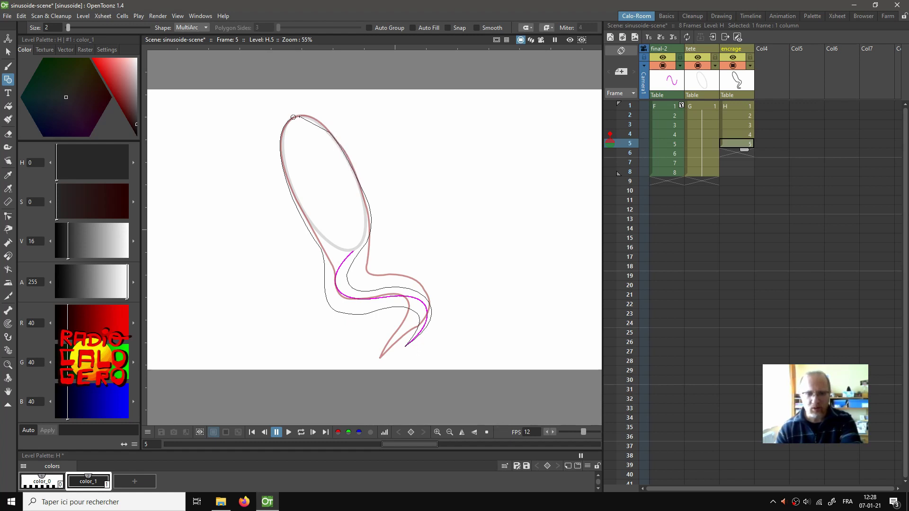
pyautogui.click(293, 116)
pyautogui.click(304, 106)
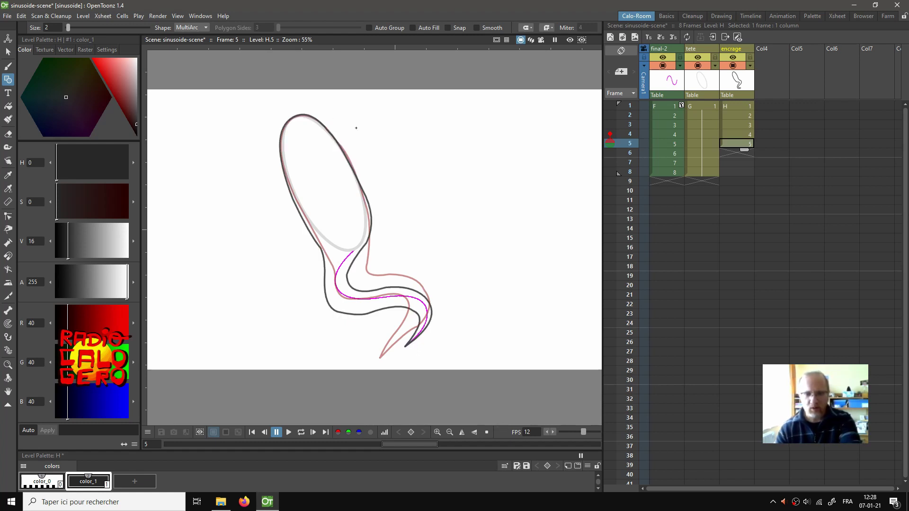
# Step: On frame 6 of the encrage column, outline the head's left side and the tail's lower edge down to the magenta guide's tip
pyautogui.click(726, 151)
pyautogui.click(396, 243)
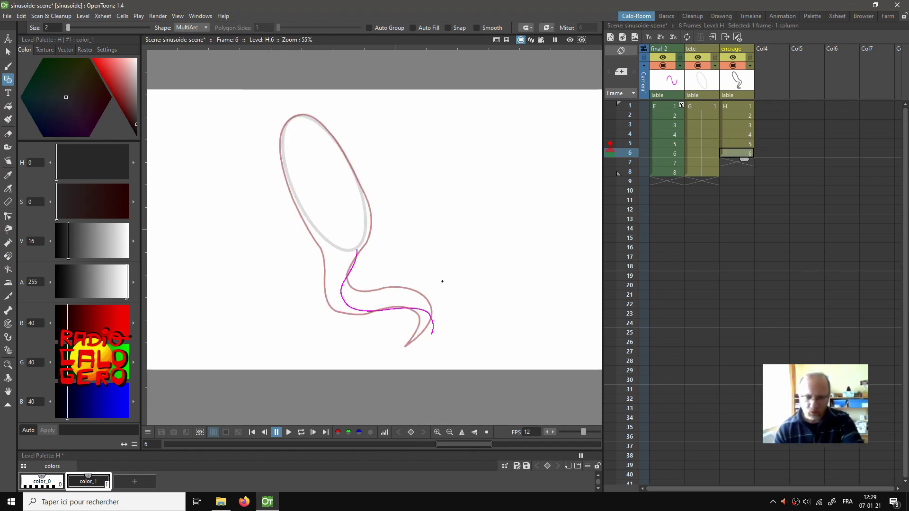
pyautogui.click(291, 189)
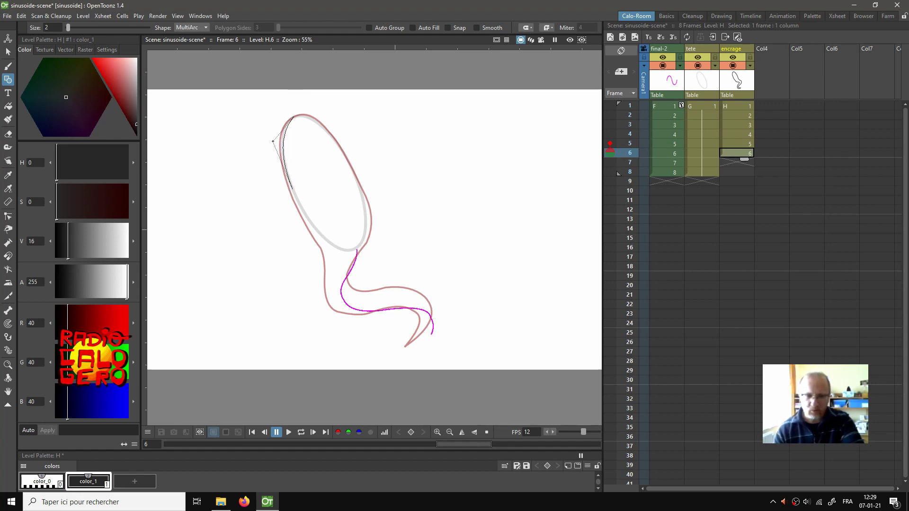
pyautogui.click(274, 139)
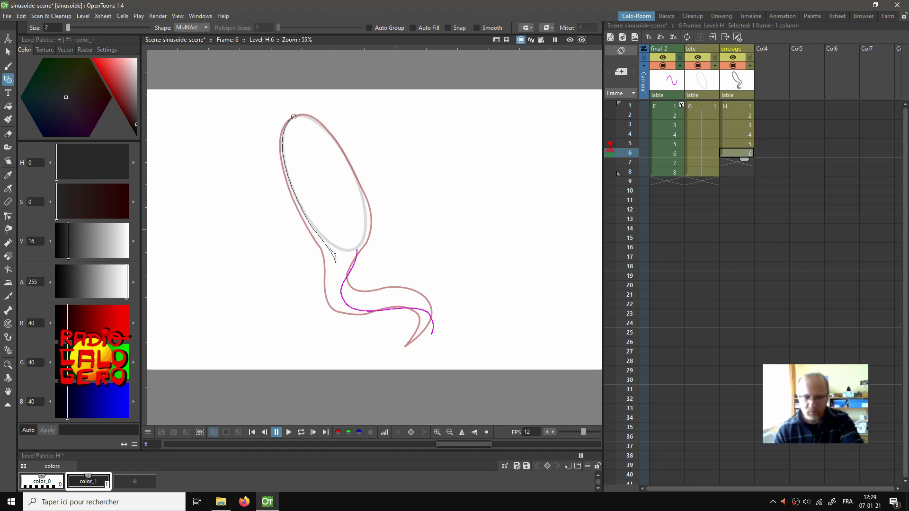
pyautogui.click(334, 290)
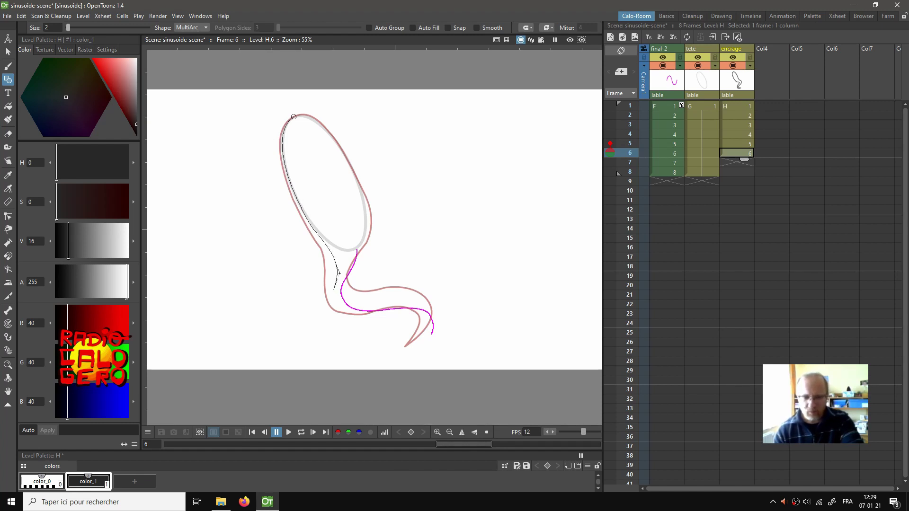
pyautogui.click(349, 318)
pyautogui.click(326, 312)
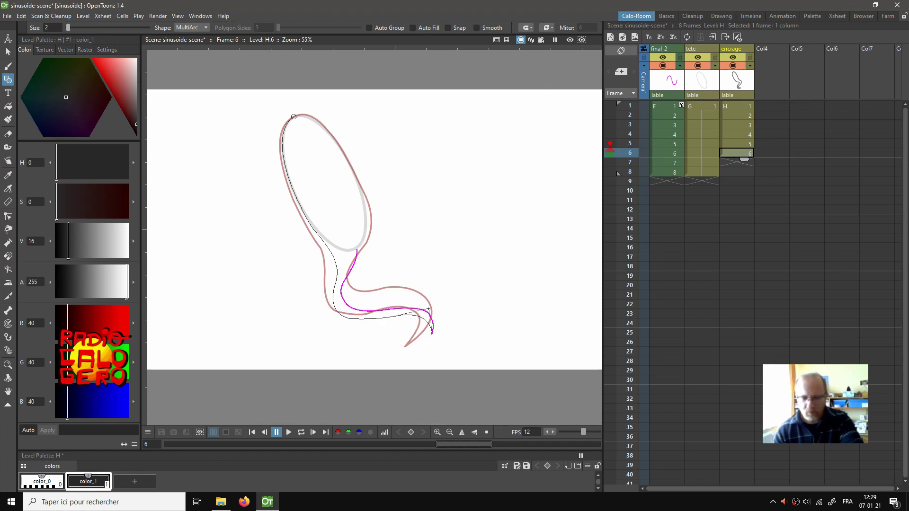
# Step: Bring the frame 6 outline back along the tail's upper edge and the head's right side, closing it at the starting point
pyautogui.click(385, 302)
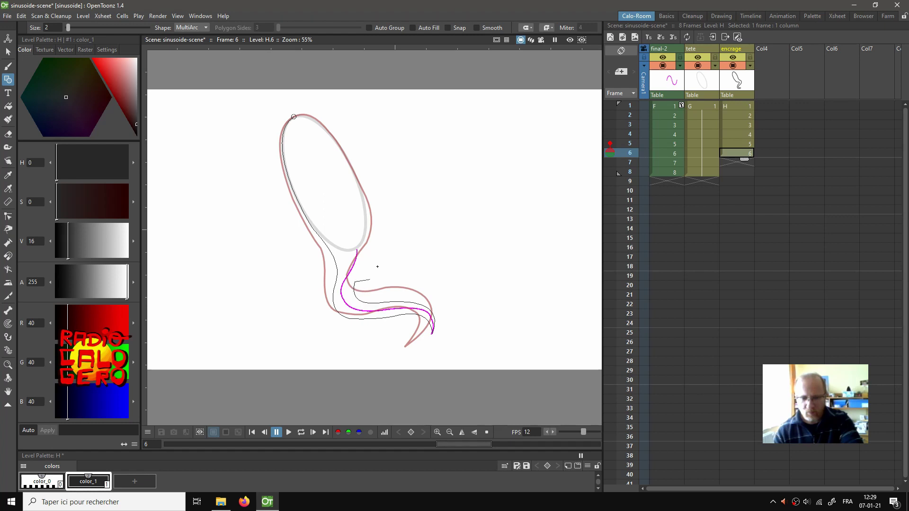
pyautogui.click(372, 213)
pyautogui.click(359, 211)
pyautogui.click(339, 142)
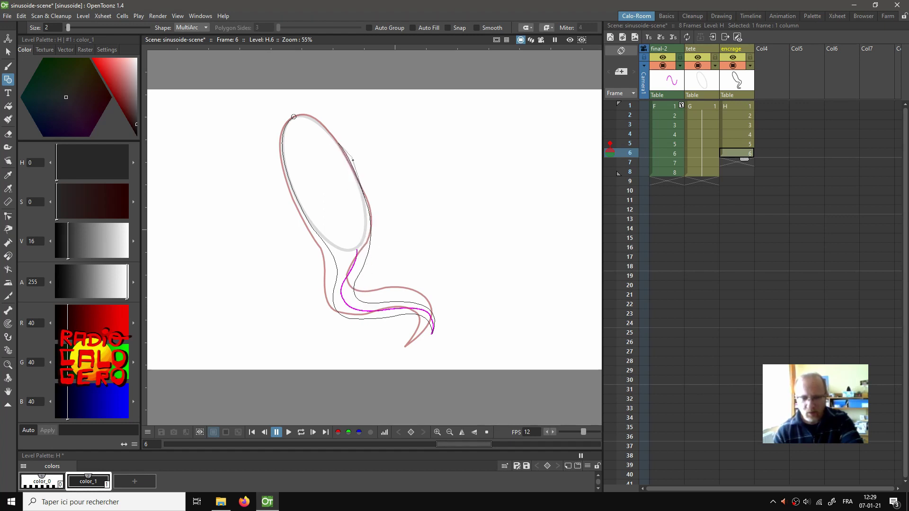
pyautogui.click(294, 116)
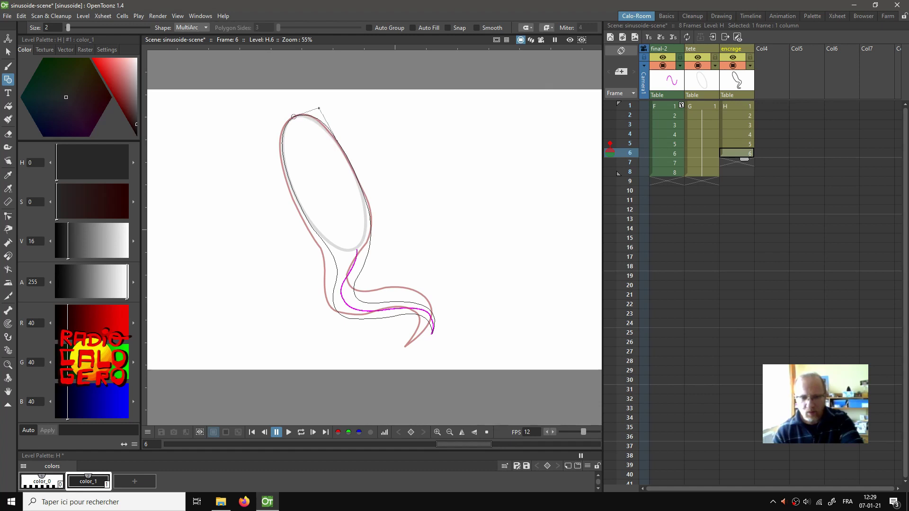
pyautogui.click(316, 108)
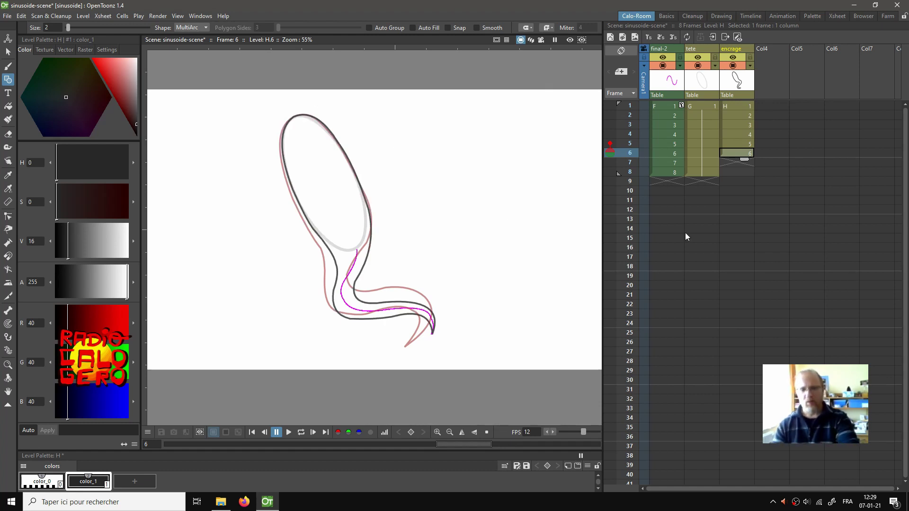
# Step: On frame 7 of the encrage column, outline the head's left side and the tail's lower edge down to the magenta guide's tip
pyautogui.click(736, 162)
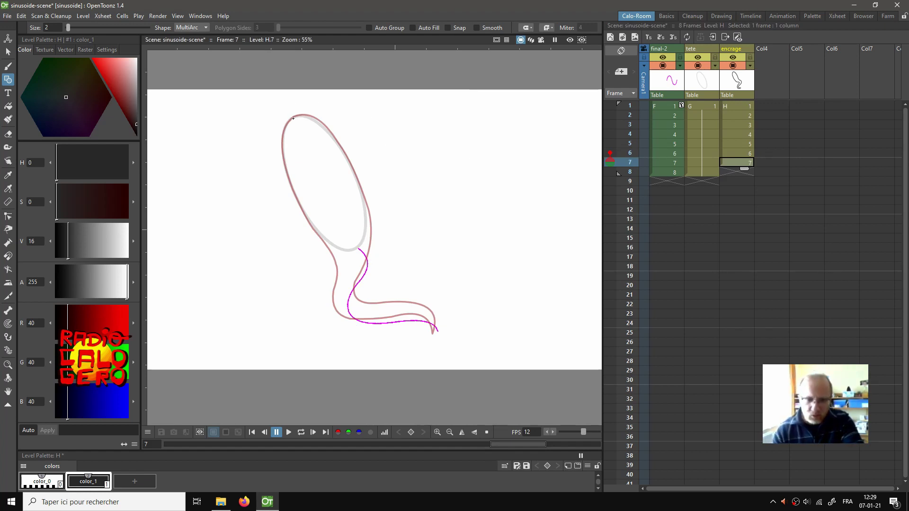
pyautogui.moveTo(293, 117); pyautogui.dragTo(299, 201)
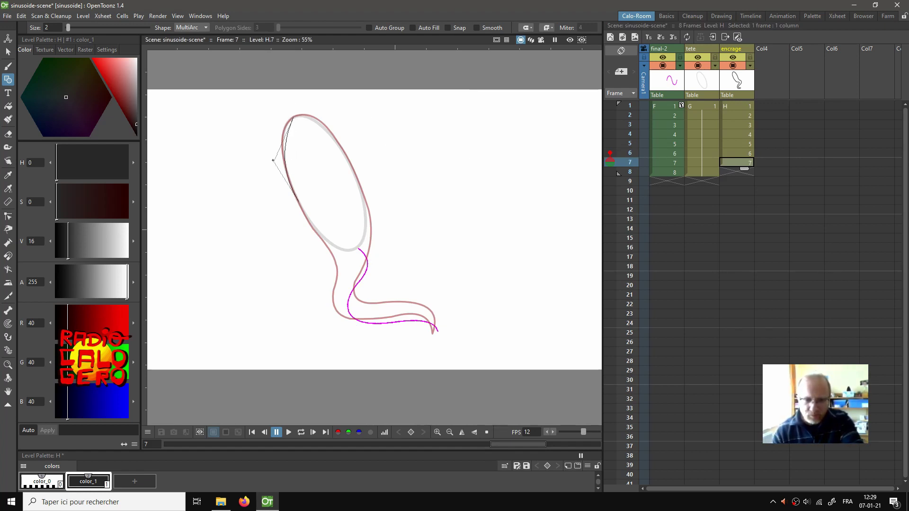
pyautogui.click(270, 147)
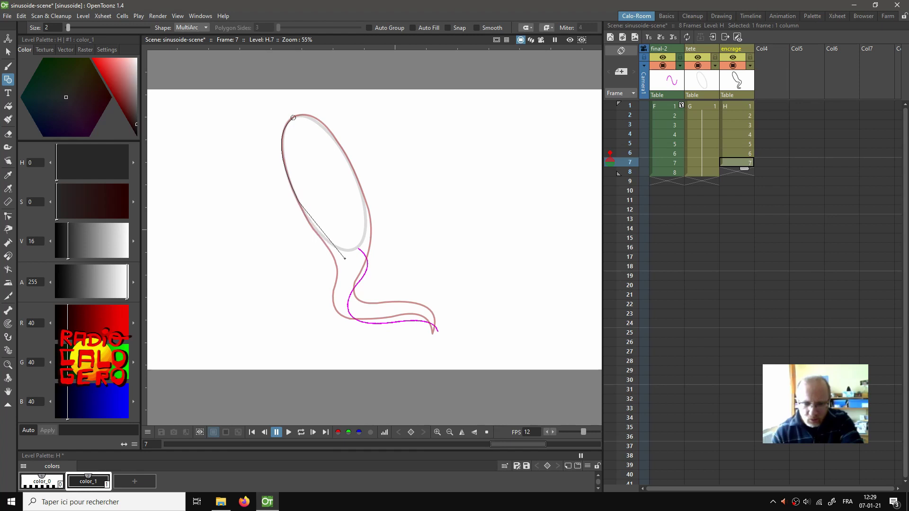
pyautogui.click(334, 249)
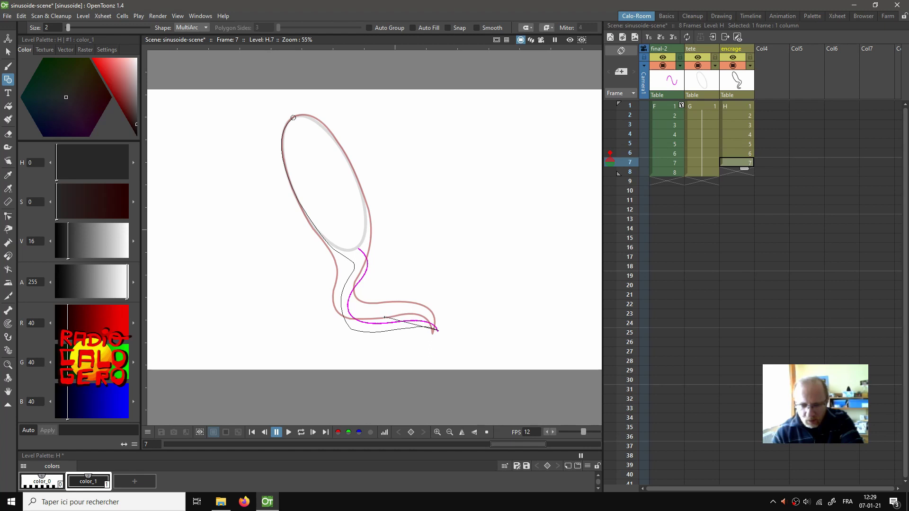
# Step: Bring the frame 7 outline back along the tail's upper edge and the head's right side, closing it at the starting point
pyautogui.click(361, 296)
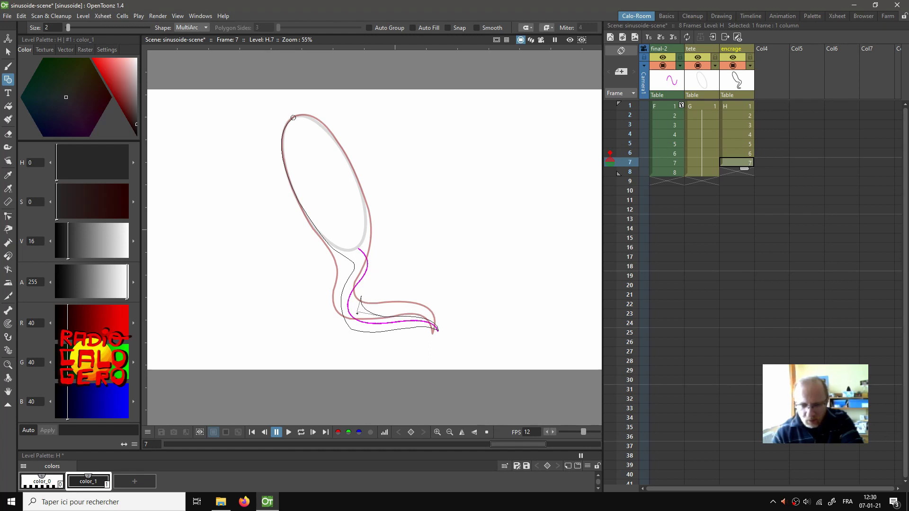
pyautogui.click(379, 251)
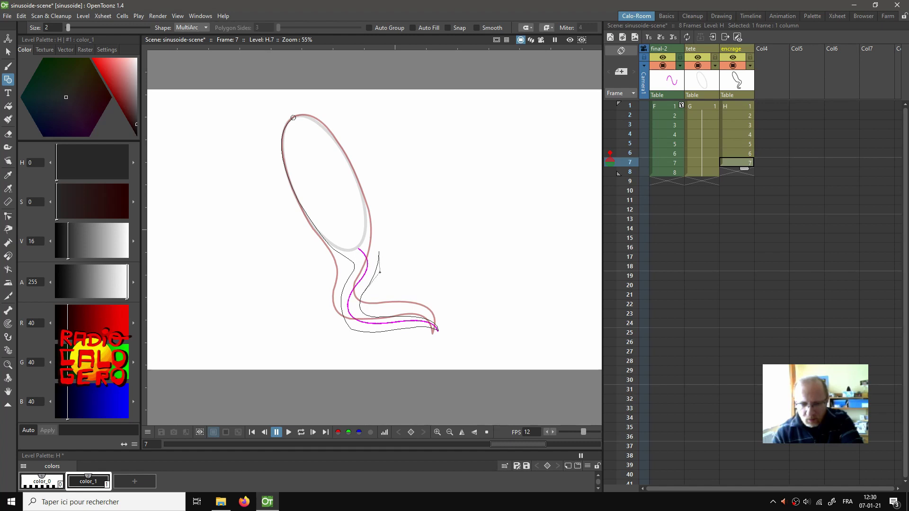
pyautogui.click(382, 270)
pyautogui.click(352, 168)
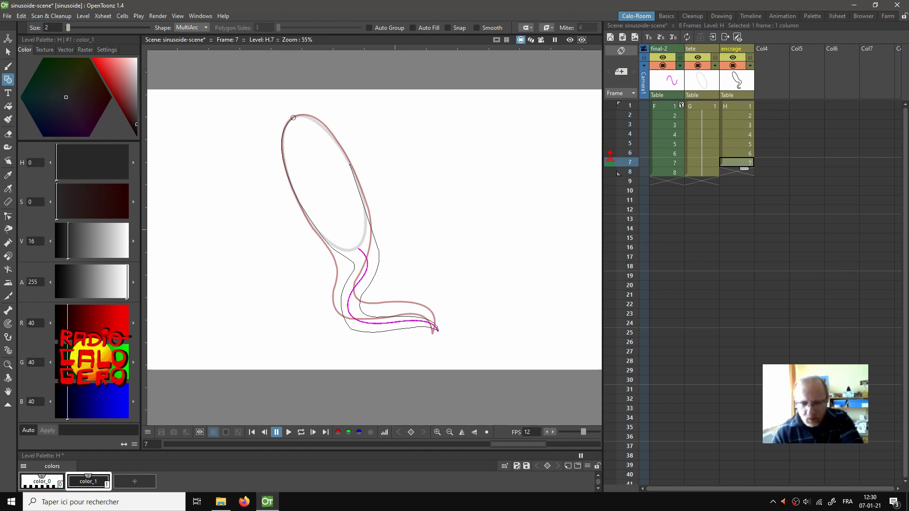
pyautogui.click(376, 194)
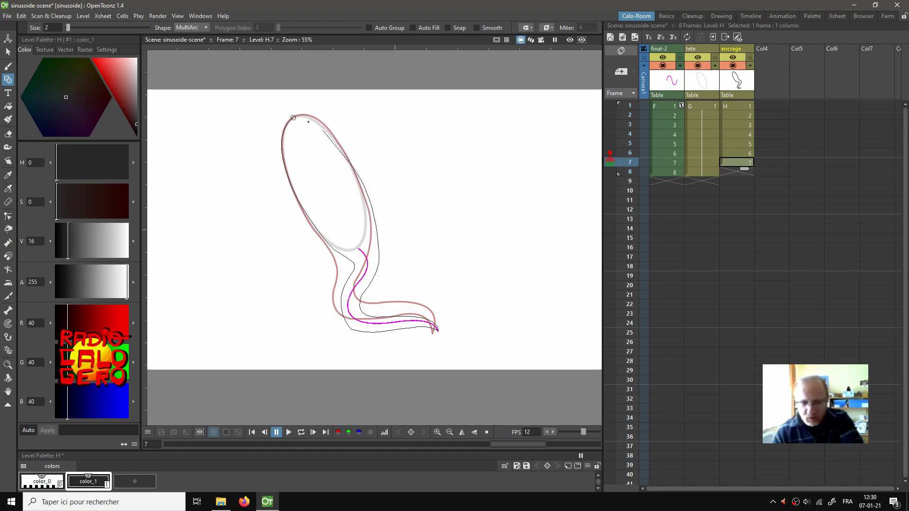
pyautogui.click(294, 117)
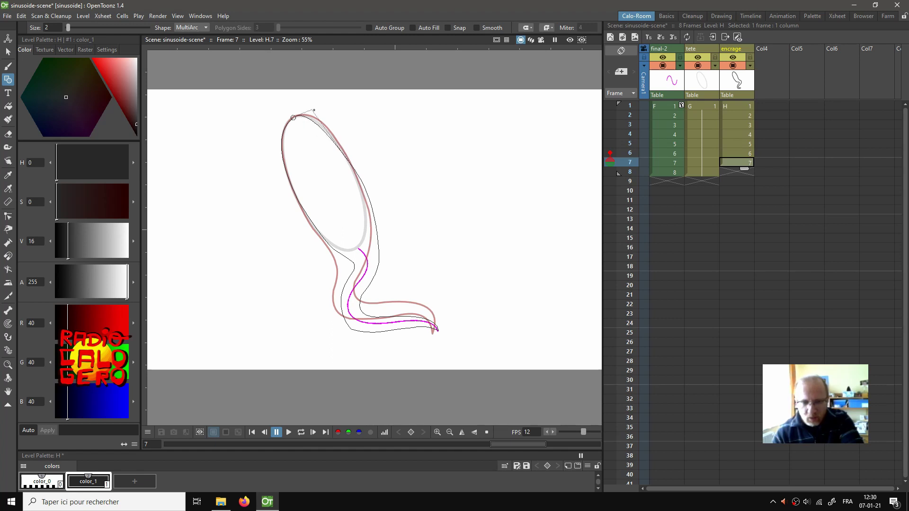
pyautogui.click(324, 107)
pyautogui.scroll(1, 293, 118)
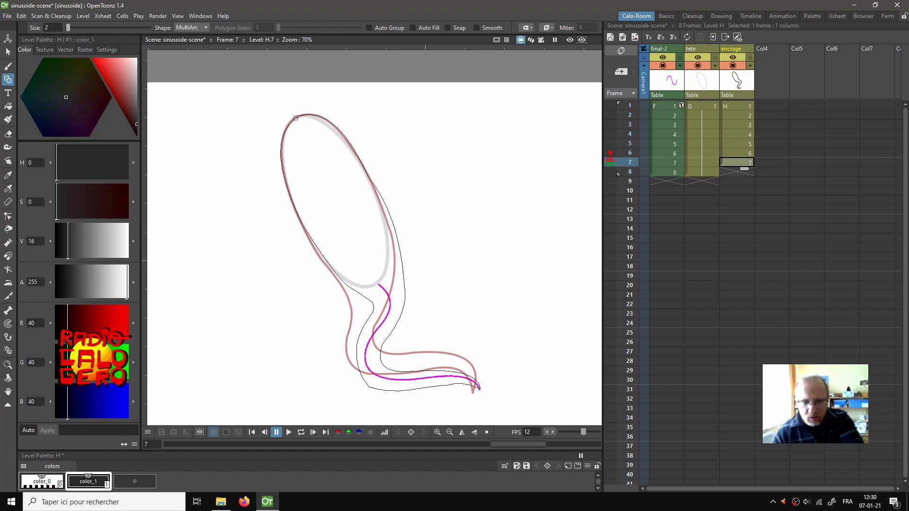
pyautogui.scroll(-1, 447, 207)
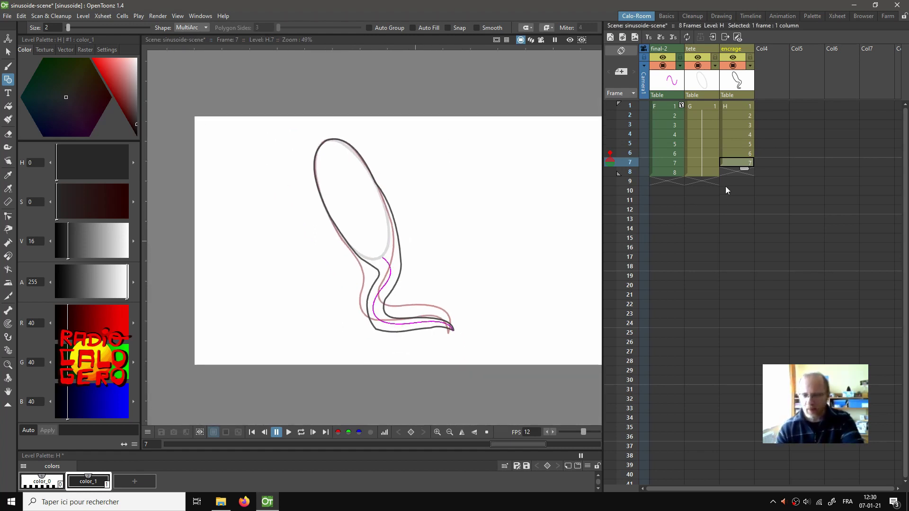
# Step: On frame 8 of the encrage column, outline the head's left side and the tail's lower edge down to the magenta guide's tip
pyautogui.click(727, 169)
pyautogui.scroll(2, 377, 206)
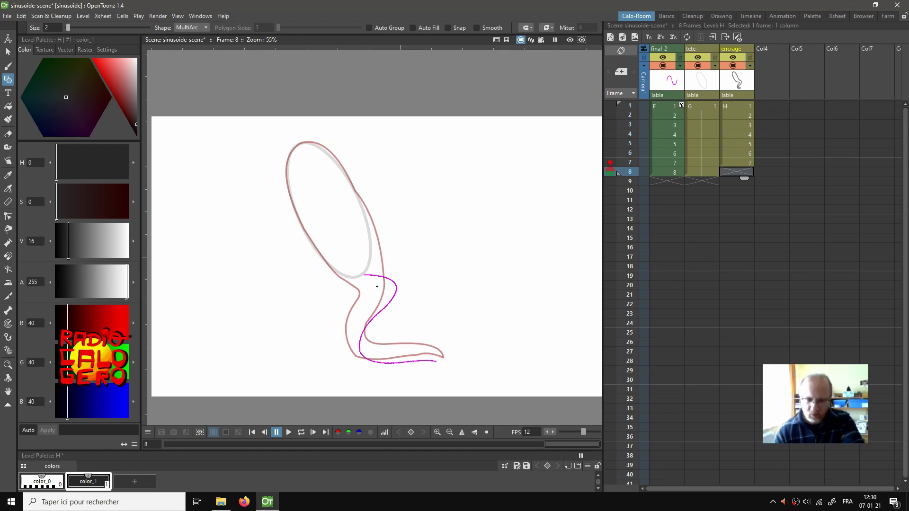
pyautogui.click(299, 143)
pyautogui.click(298, 221)
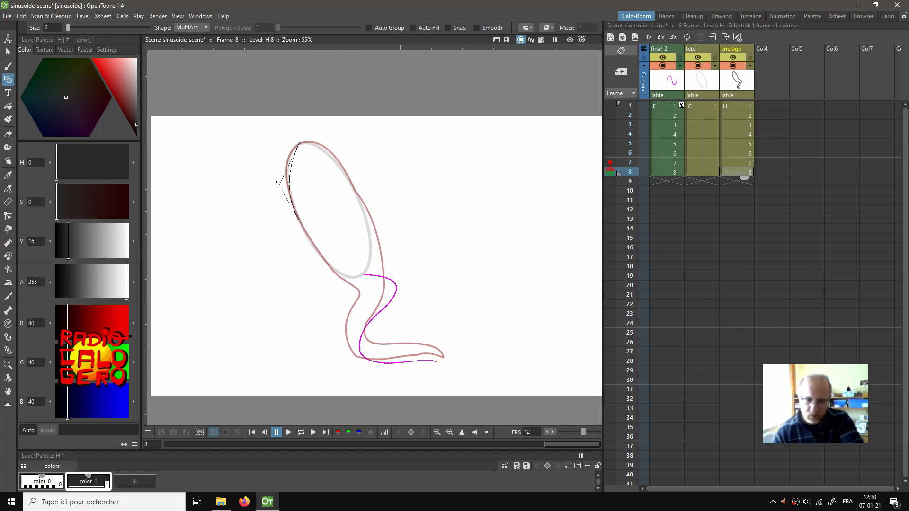
pyautogui.click(274, 163)
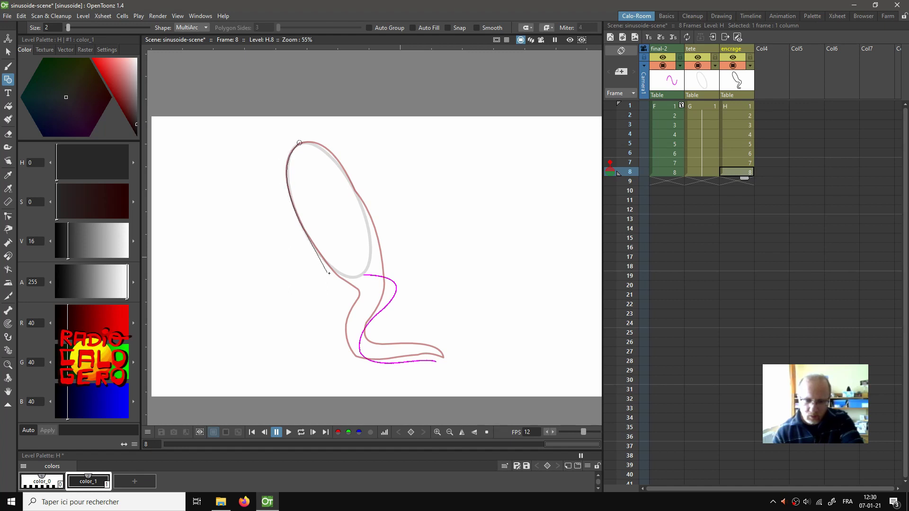
pyautogui.click(331, 271)
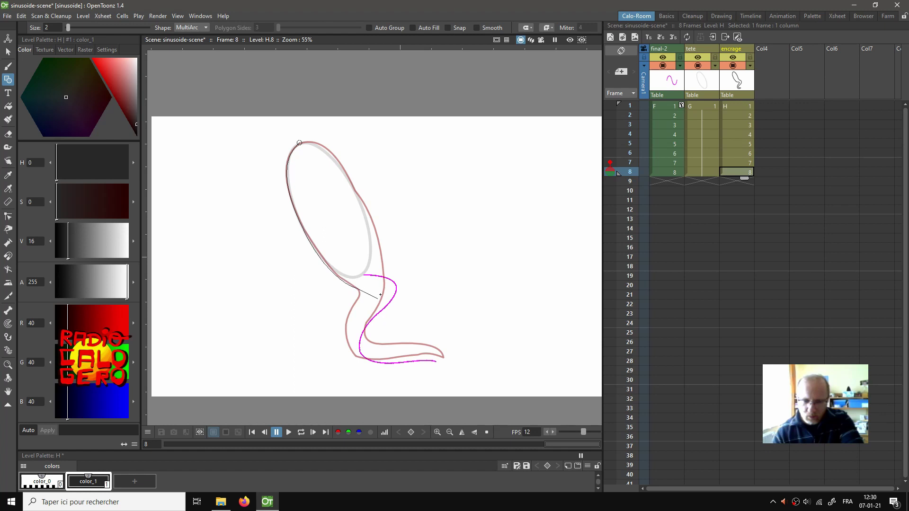
pyautogui.click(371, 301)
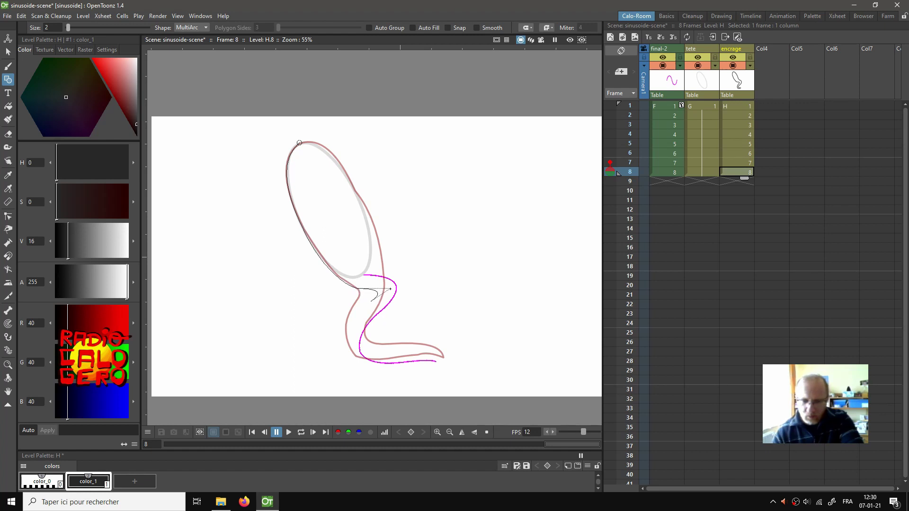
pyautogui.click(381, 290)
pyautogui.click(350, 336)
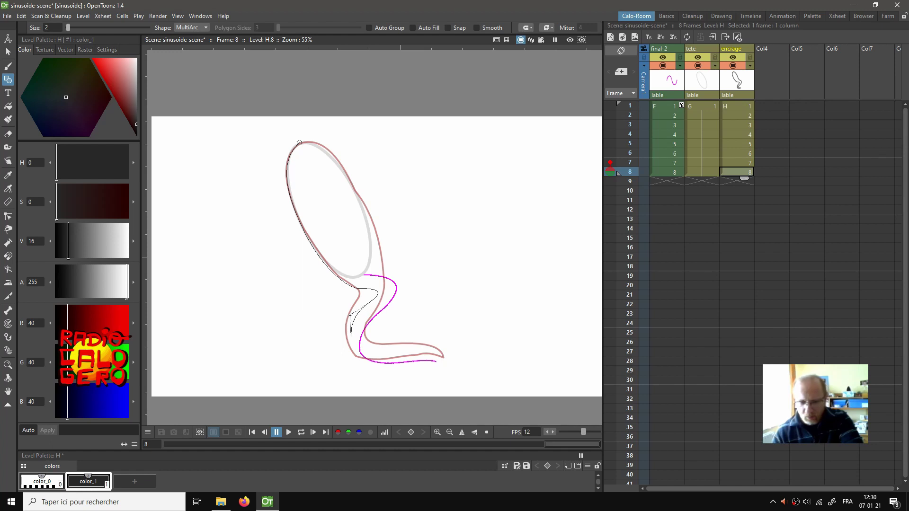
pyautogui.click(350, 316)
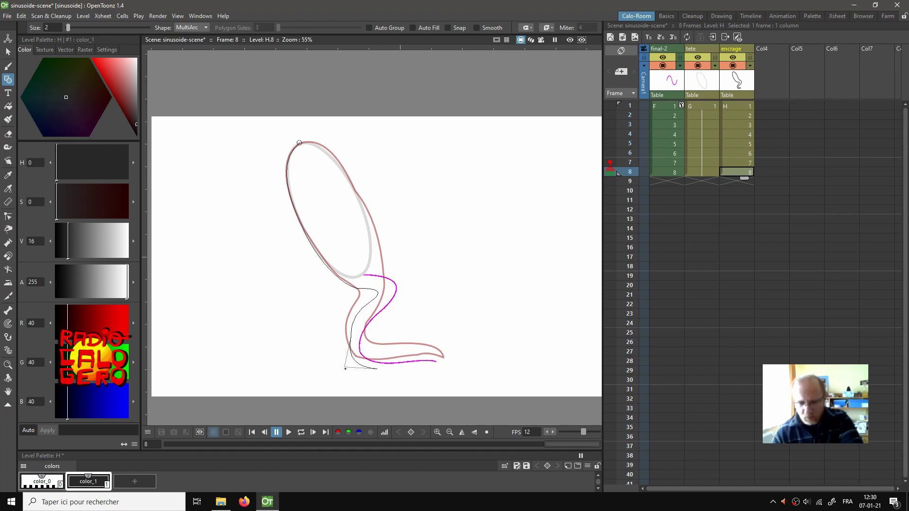
pyautogui.click(352, 364)
pyautogui.click(436, 361)
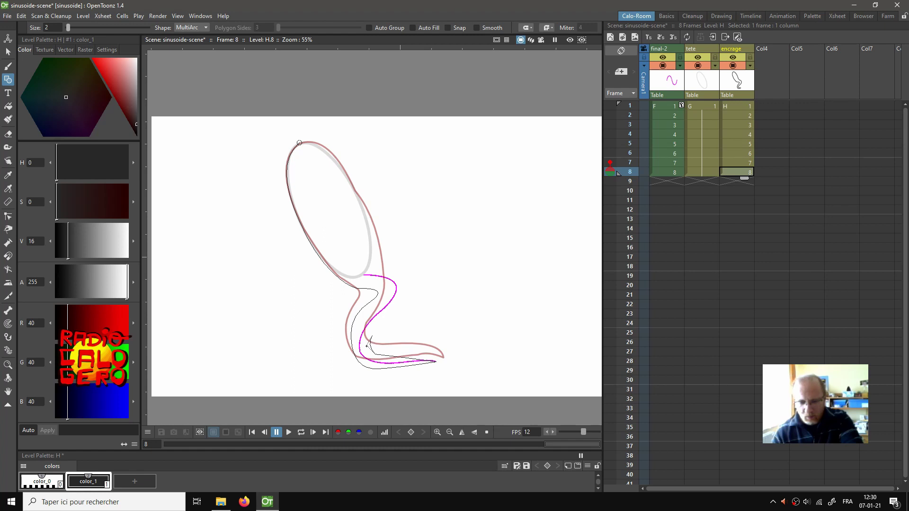
# Step: Bring the frame 8 outline back along the tail's upper edge and the head's right side, closing it at the starting point
pyautogui.click(375, 340)
pyautogui.click(408, 289)
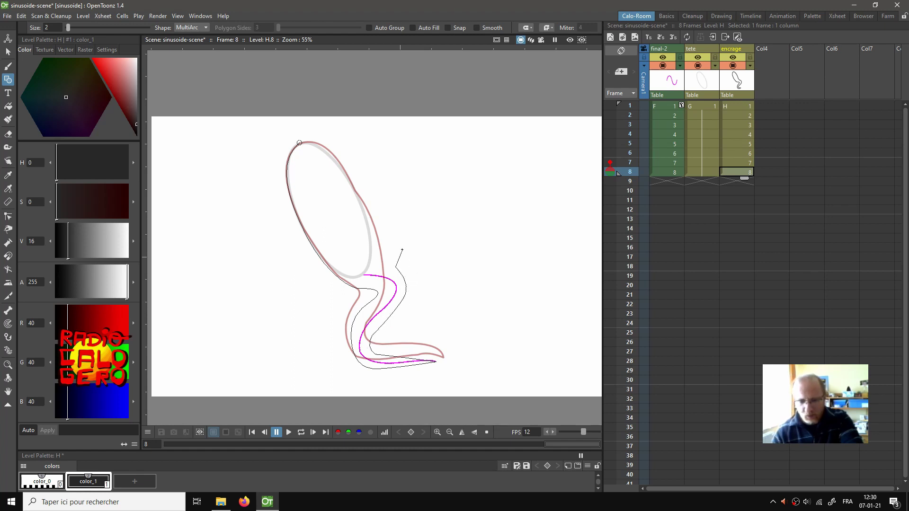
pyautogui.click(365, 211)
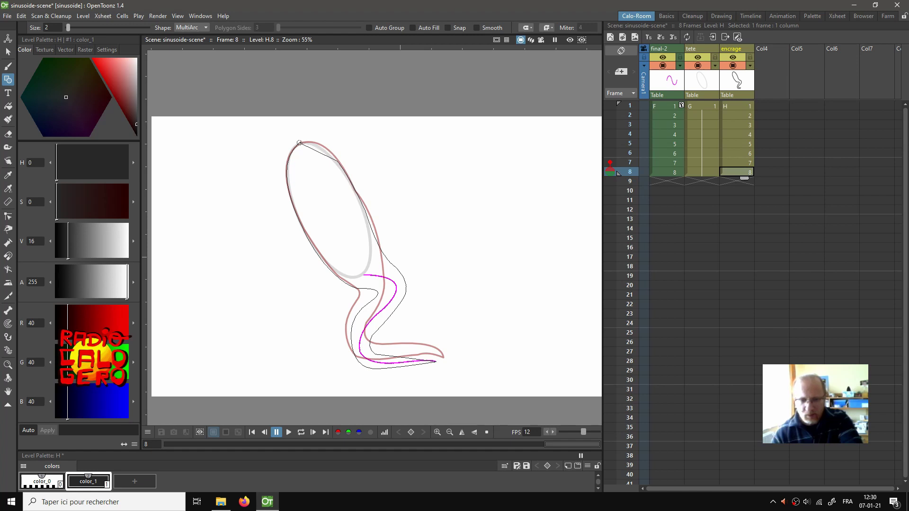
pyautogui.click(323, 142)
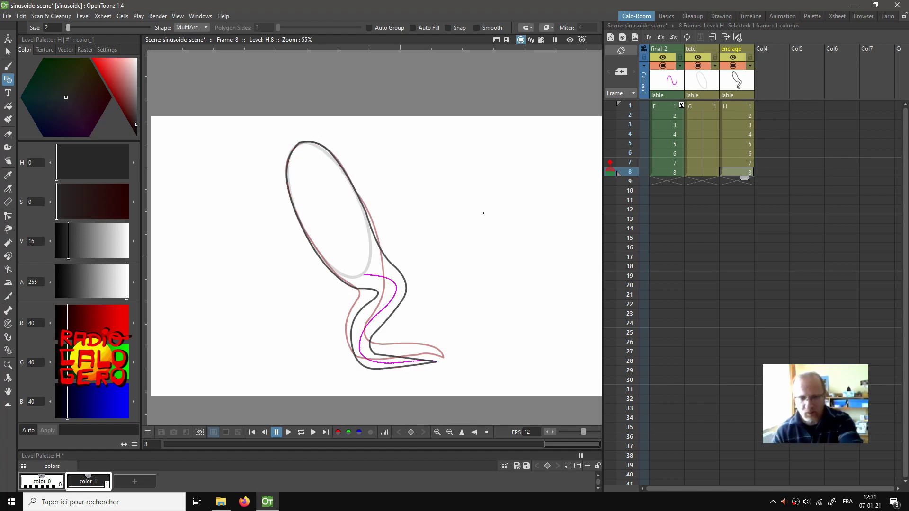
# Step: Play the inked animation in a loop from frame 1 with the guides still shown
pyautogui.click(736, 105)
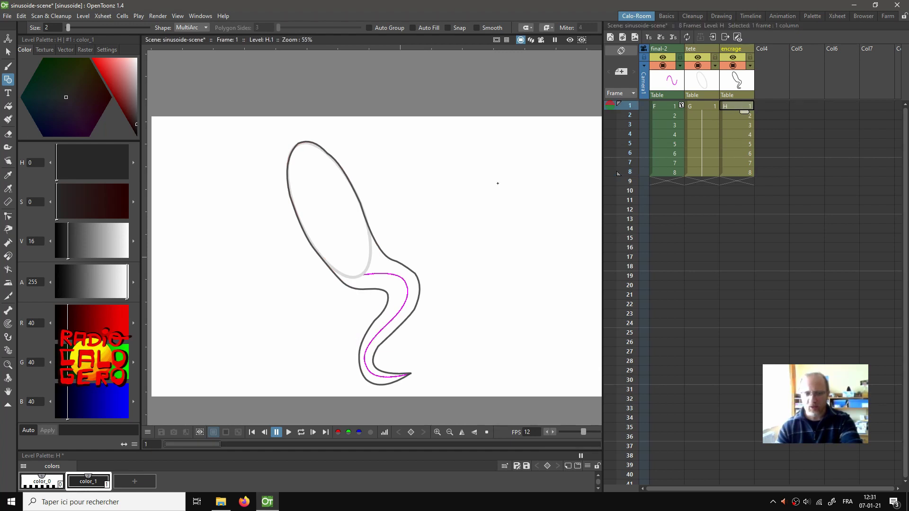
pyautogui.press('l')
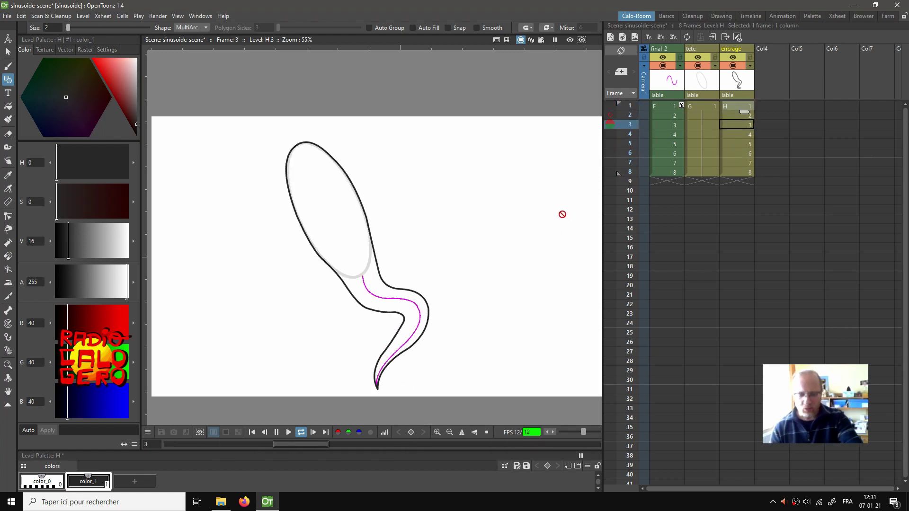
# Step: Hide the final-2 and tete guide columns in the viewer and save the scene
pyautogui.click(662, 65)
pyautogui.click(697, 65)
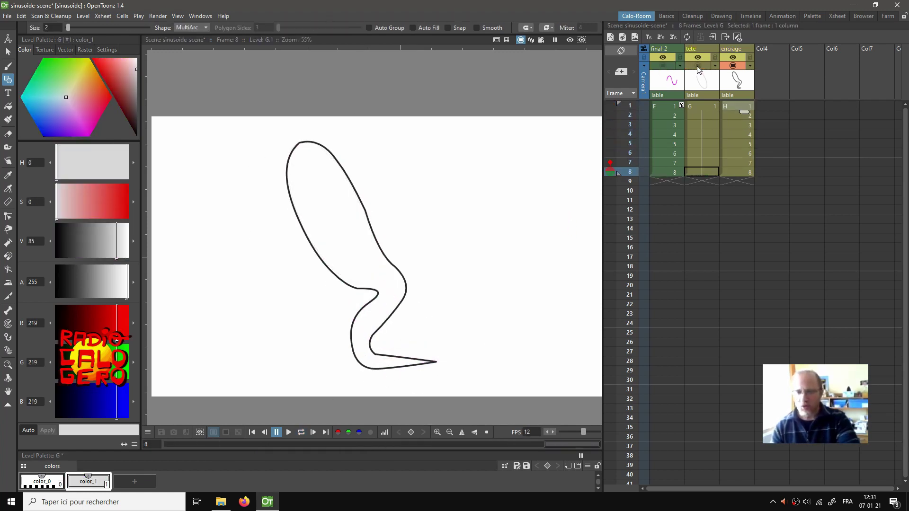
pyautogui.click(732, 105)
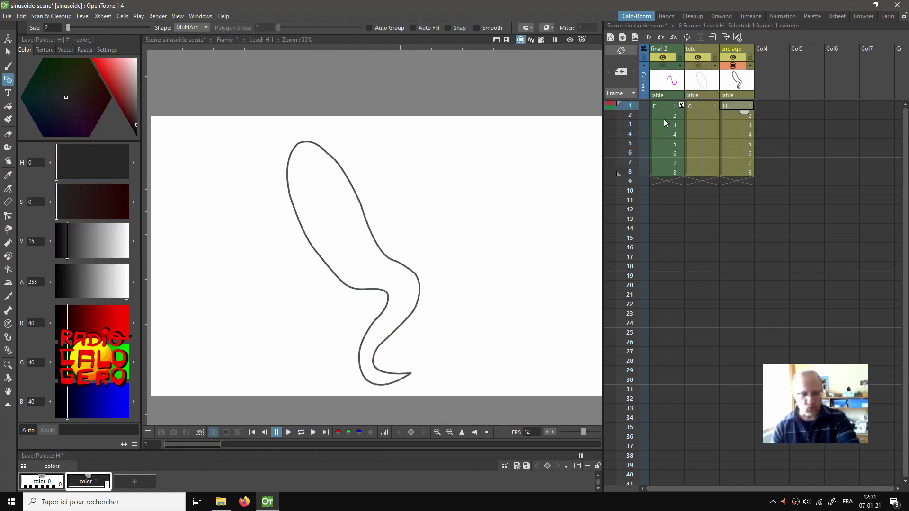
pyautogui.hotkey('ctrl', 's')
# Step: Loop the inked animation without the guides, and remove the onion skin of frame 7
pyautogui.press('l')
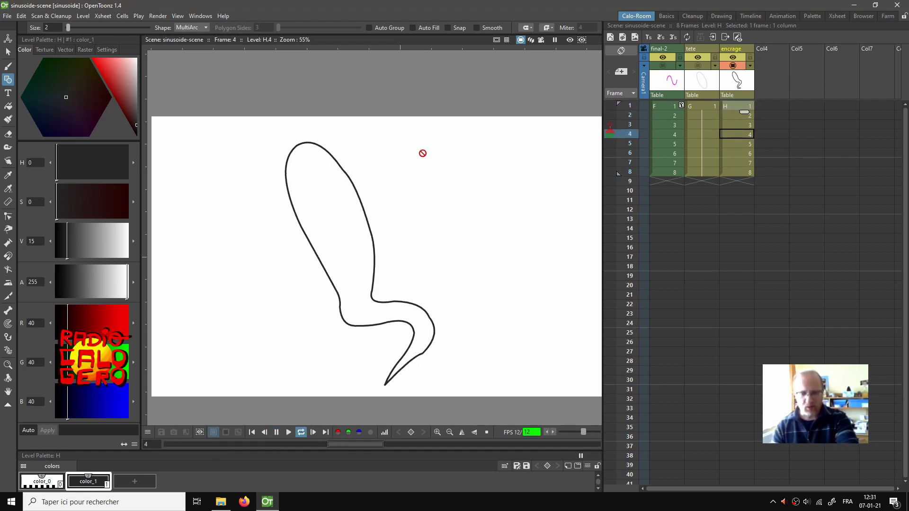
pyautogui.press('l')
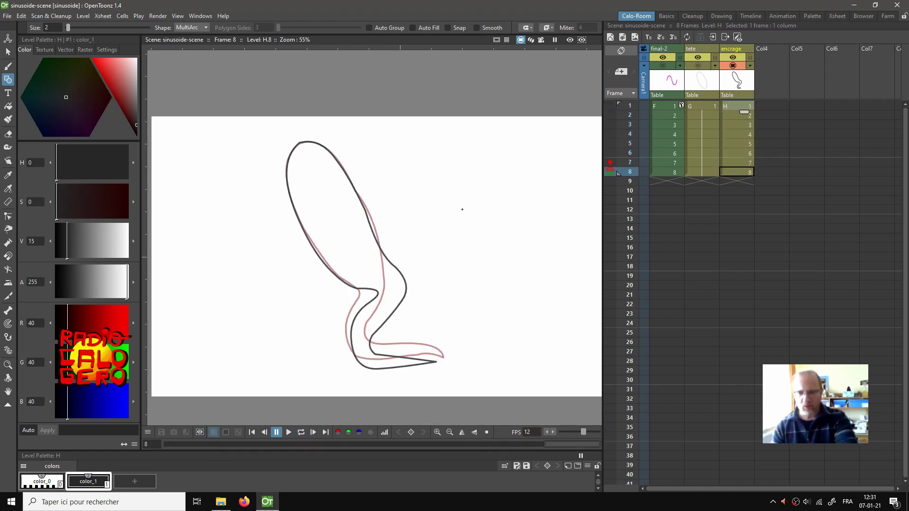
pyautogui.click(610, 168)
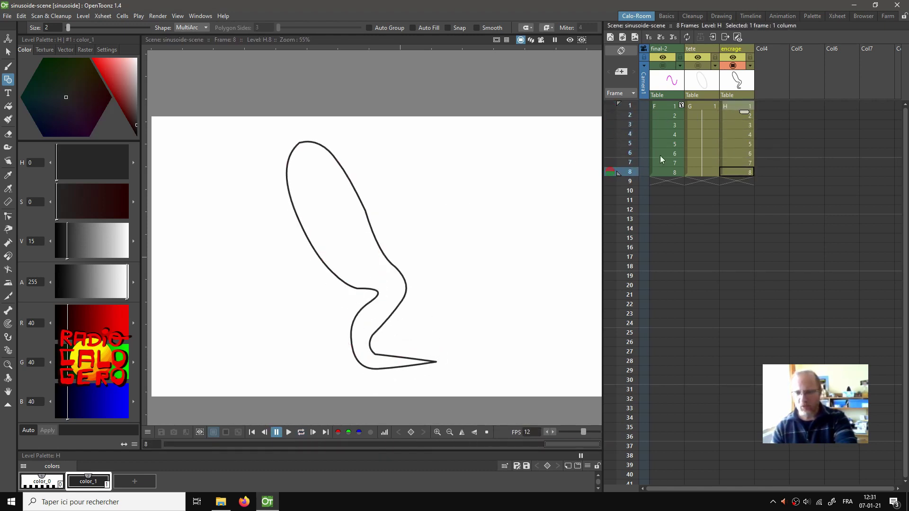
pyautogui.press('p')
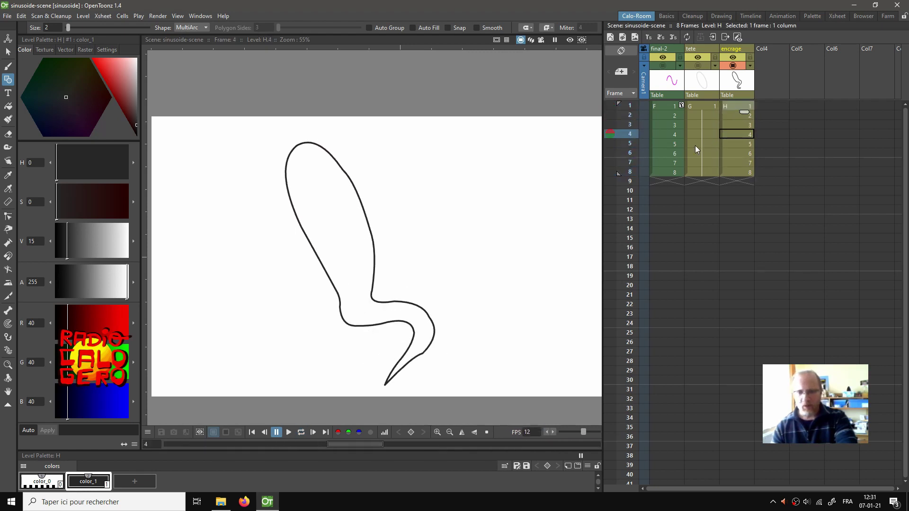
# Step: Select all eight frames of the encrage column and convert them from vectors to a Toonz Raster level
pyautogui.click(732, 52)
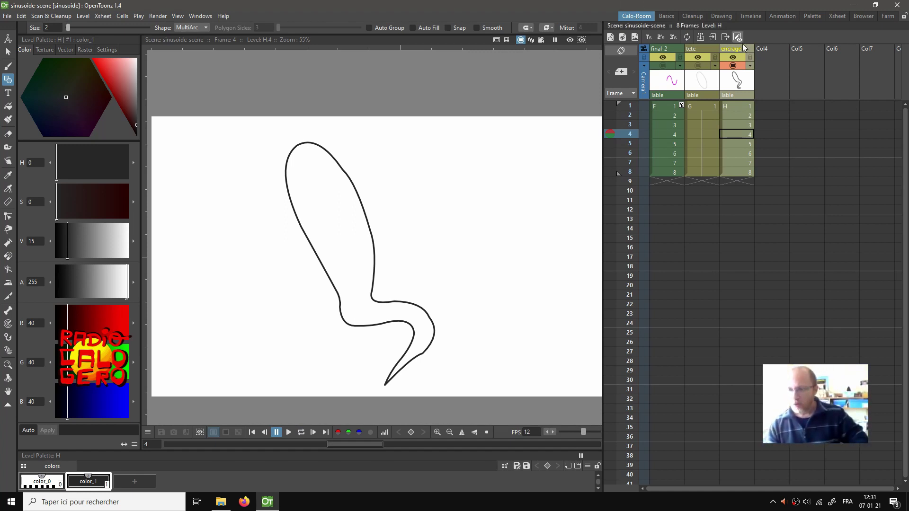
pyautogui.click(741, 106)
pyautogui.keyDown('shift'); pyautogui.click(741, 169); pyautogui.keyUp('shift')
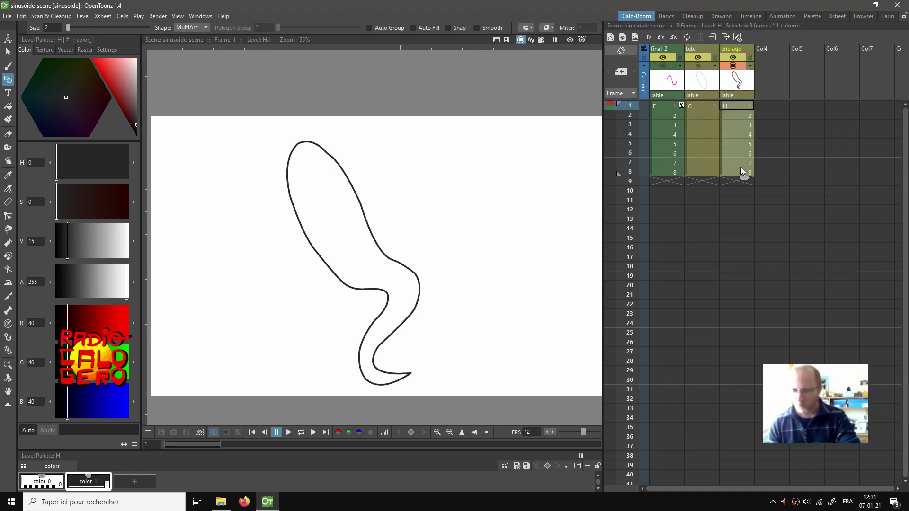
pyautogui.click(85, 17)
pyautogui.moveTo(116, 186)
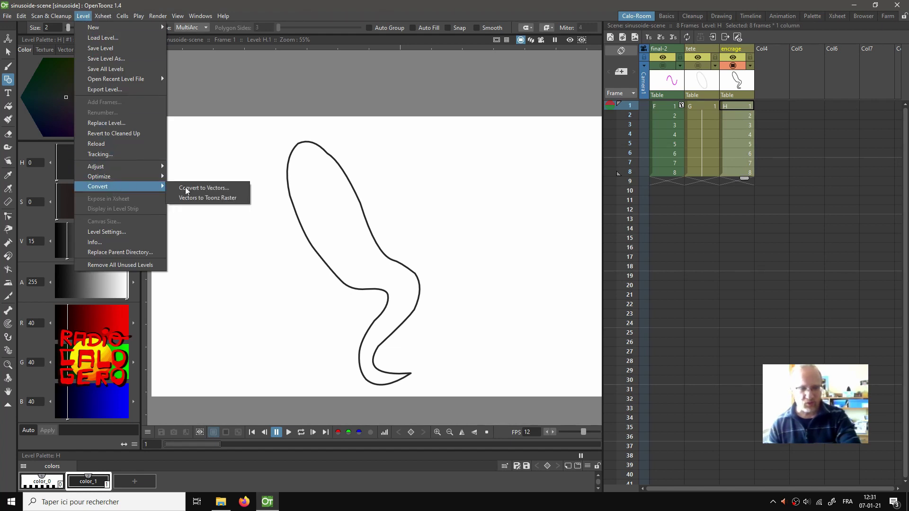
pyautogui.click(199, 195)
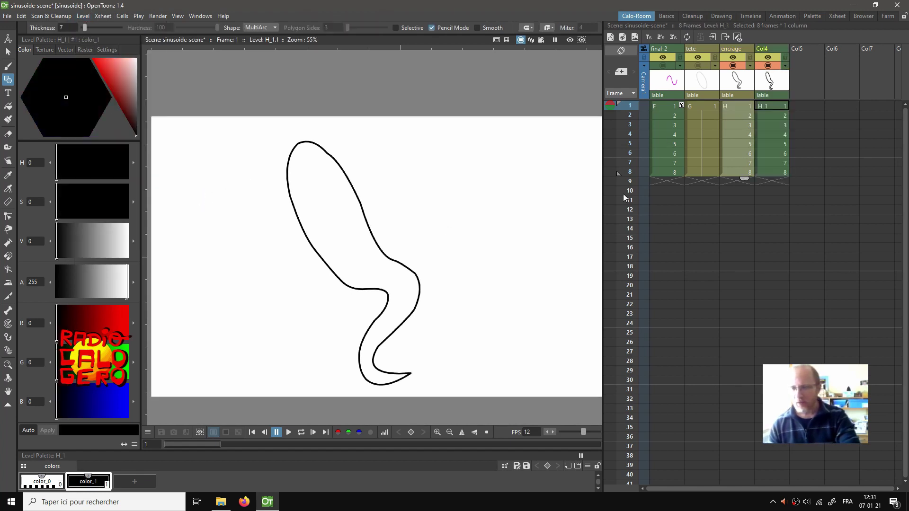
# Step: Rename the new raster column "couleur" and move it between the tete and encrage columns
pyautogui.doubleClick(771, 50)
pyautogui.write('couleur')
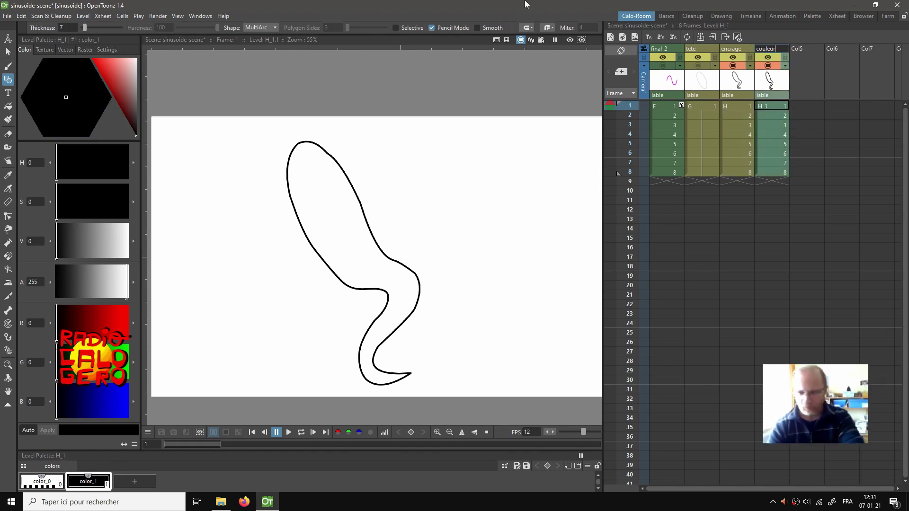
pyautogui.press('Return')
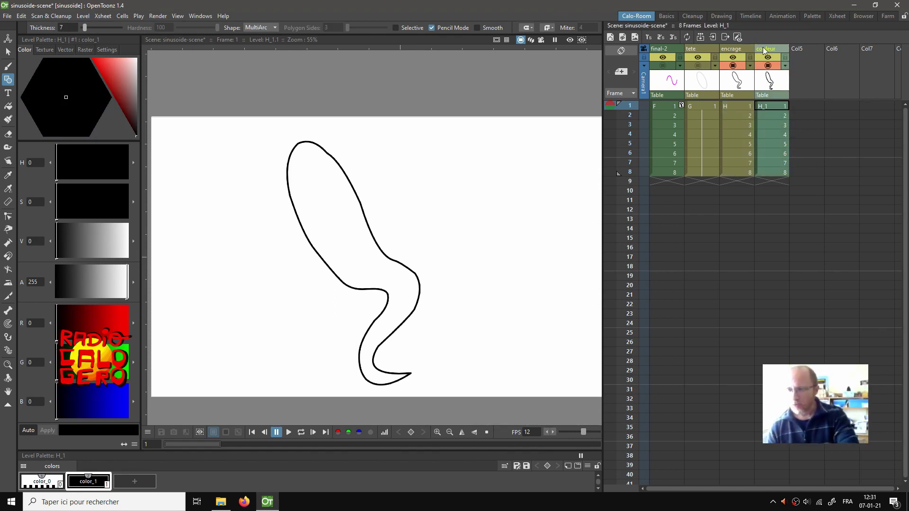
pyautogui.moveTo(766, 49); pyautogui.dragTo(737, 52)
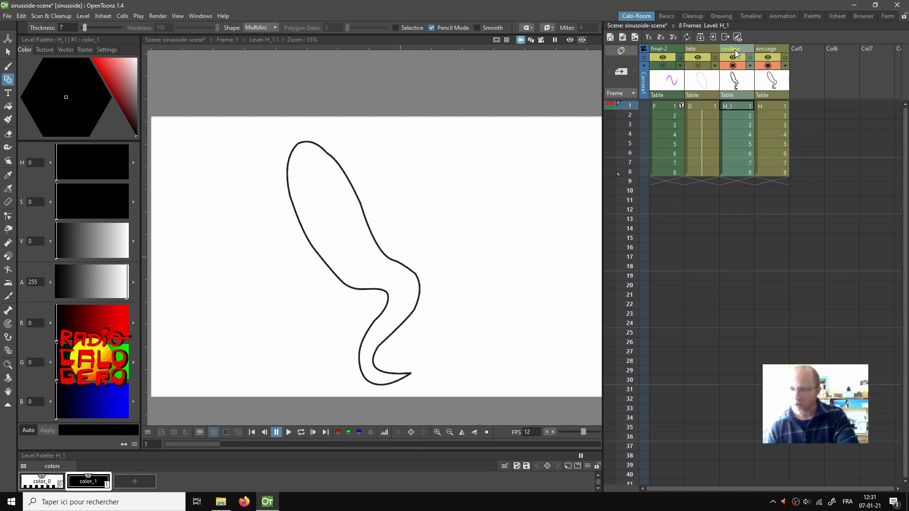
# Step: Add a red style (R 249, G 60, B 60) to the couleur level's palette and fill the frame 1 shape with it
pyautogui.click(742, 107)
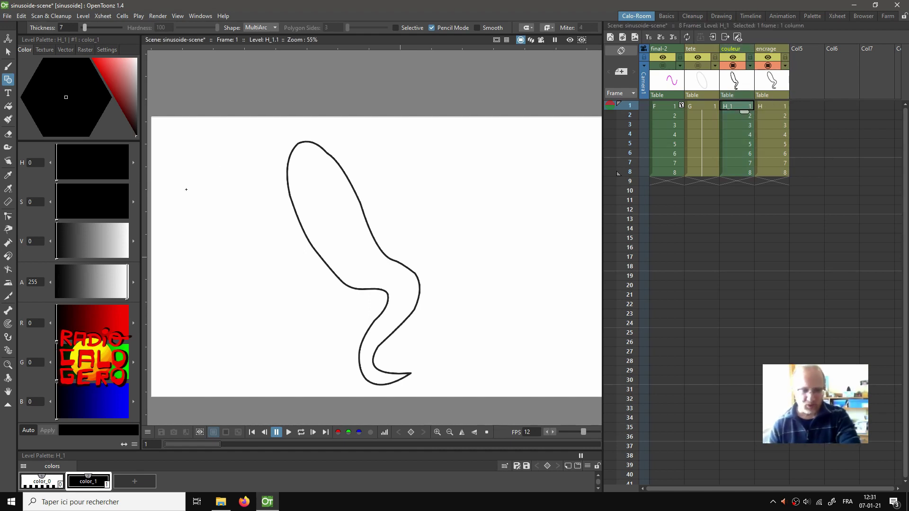
pyautogui.click(138, 481)
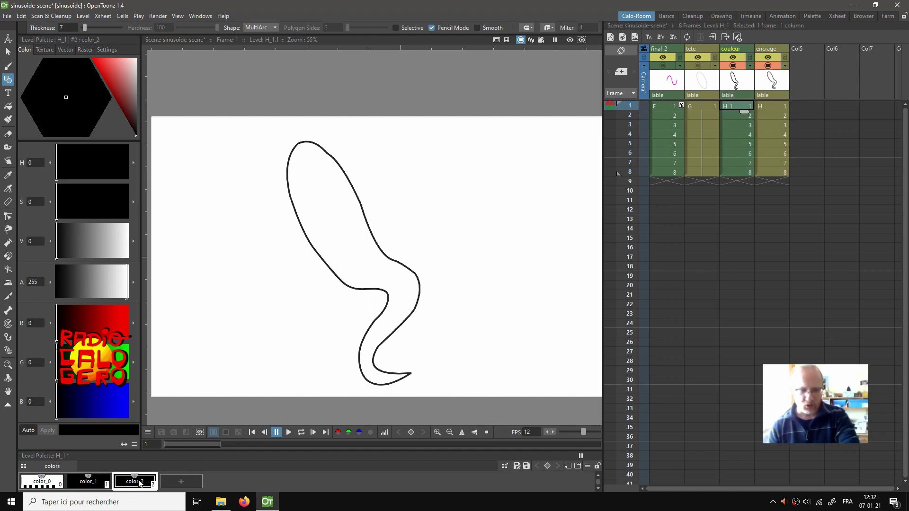
pyautogui.moveTo(99, 72)
pyautogui.mouseDown()
pyautogui.moveTo(112, 59)
pyautogui.moveTo(103, 59)
pyautogui.mouseUp()
pyautogui.press('f')
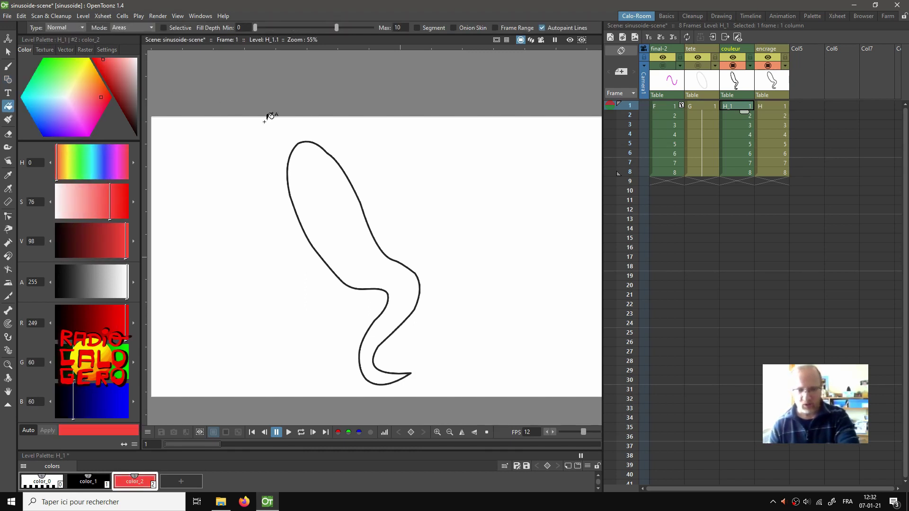
pyautogui.click(316, 201)
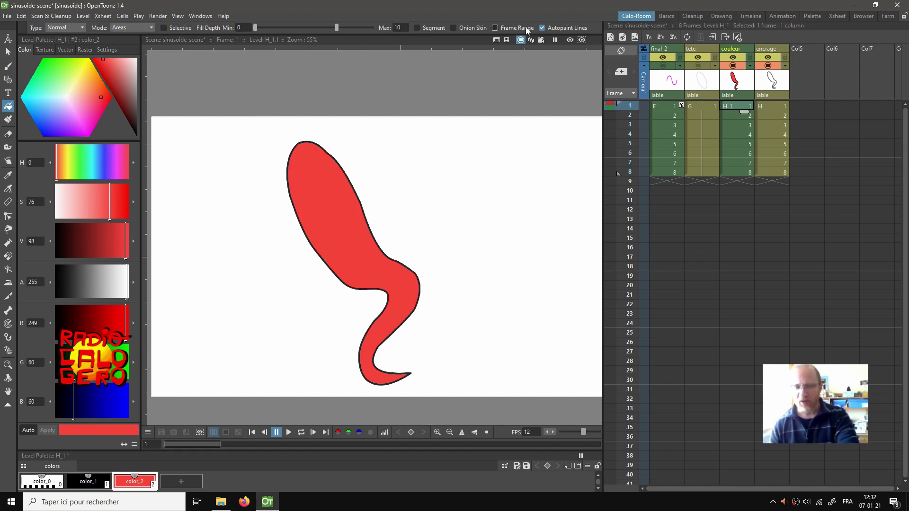
# Step: Fill the head and tail shape with the red style on frames 2 to 8 of the couleur column
pyautogui.press('Down')
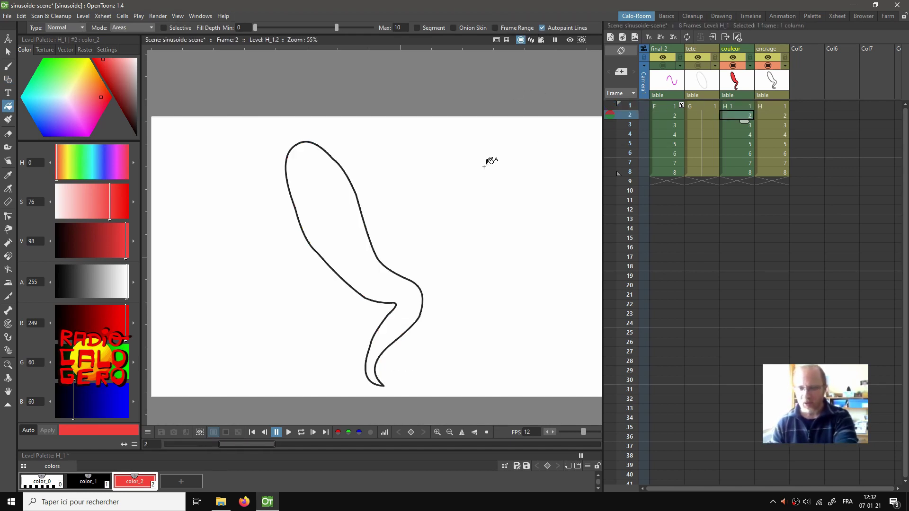
pyautogui.click(344, 196)
pyautogui.press('Down')
pyautogui.click(339, 198)
pyautogui.press('Down')
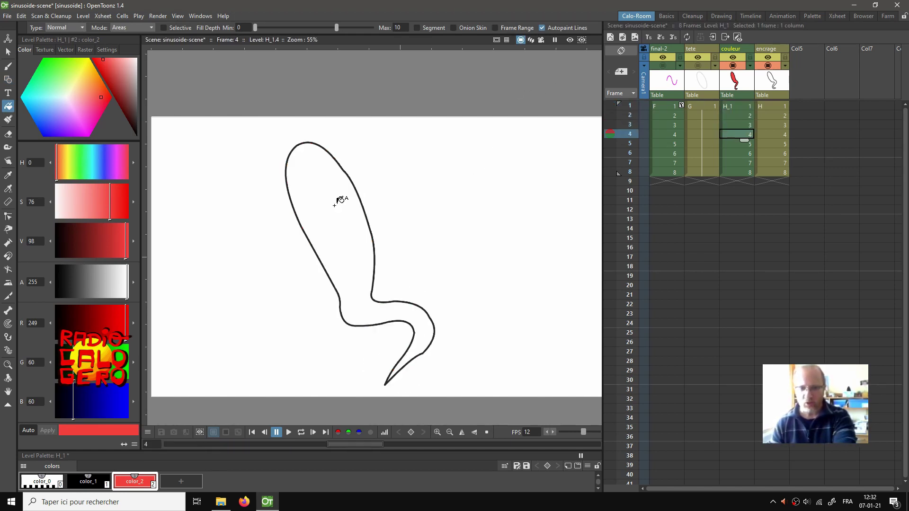
pyautogui.click(335, 205)
pyautogui.press('Down')
pyautogui.click(335, 205)
pyautogui.press('Down')
pyautogui.click(335, 204)
pyautogui.press('Down')
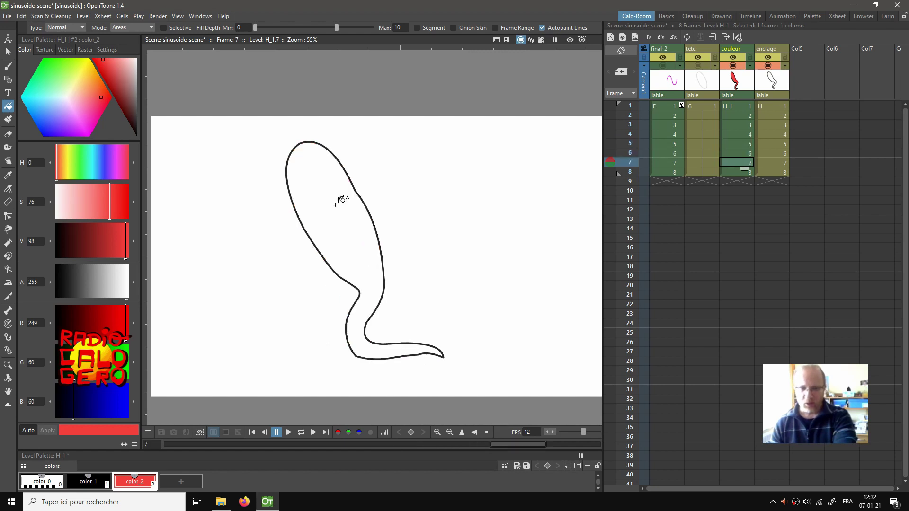
pyautogui.click(336, 205)
pyautogui.press('Down')
pyautogui.click(336, 204)
pyautogui.press('Down')
pyautogui.press('Up')
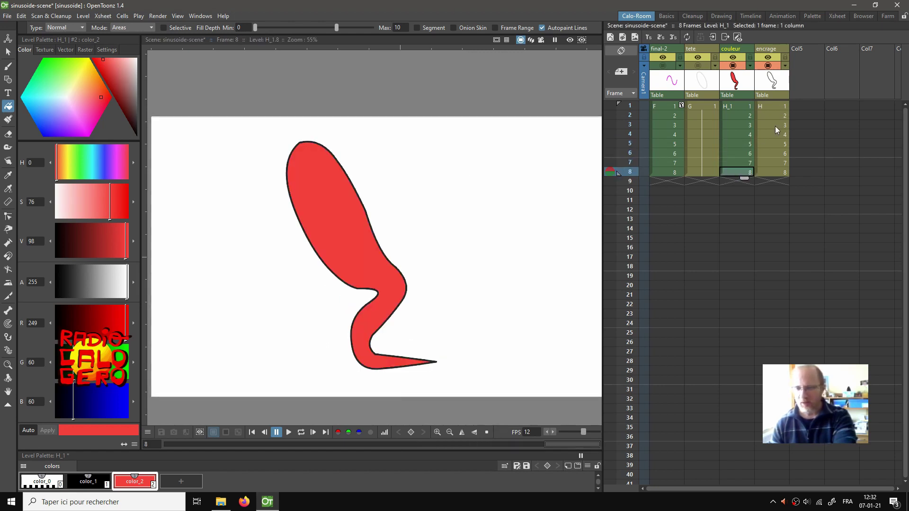
# Step: Play the coloured animation in a loop from frame 1
pyautogui.click(737, 107)
pyautogui.press('l')
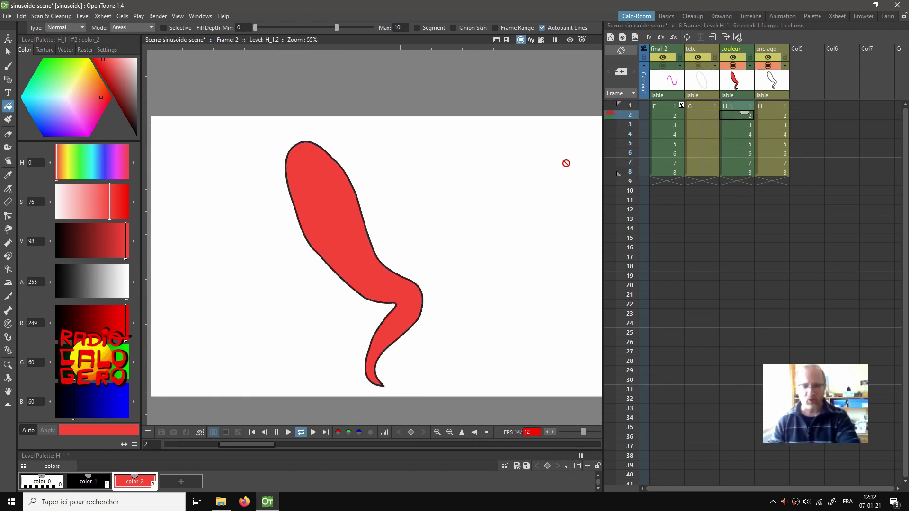
# Step: Stop the looping playback and insert an empty column before the encrage column
pyautogui.press('l')
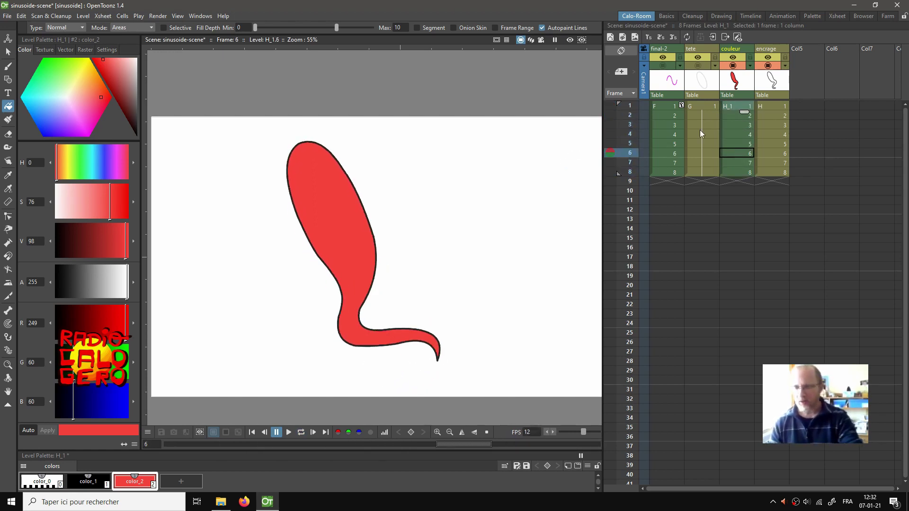
pyautogui.click(771, 49)
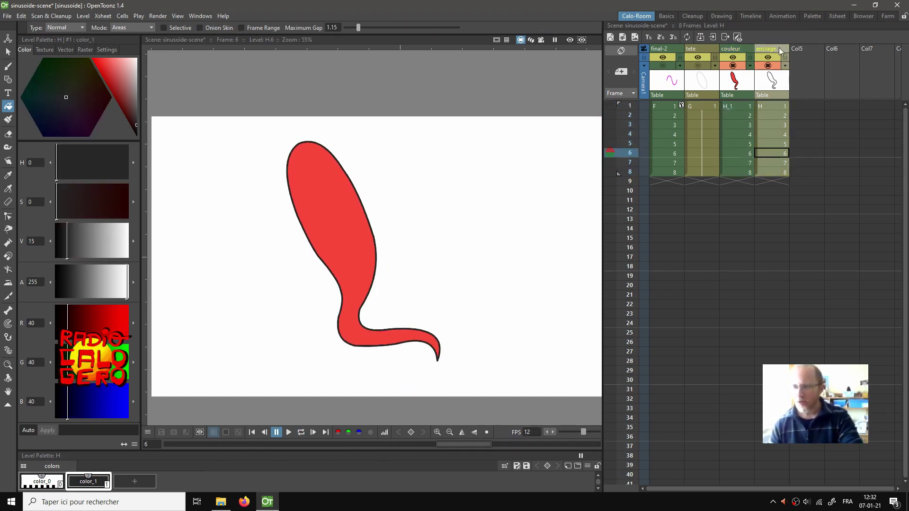
pyautogui.rightClick(770, 50)
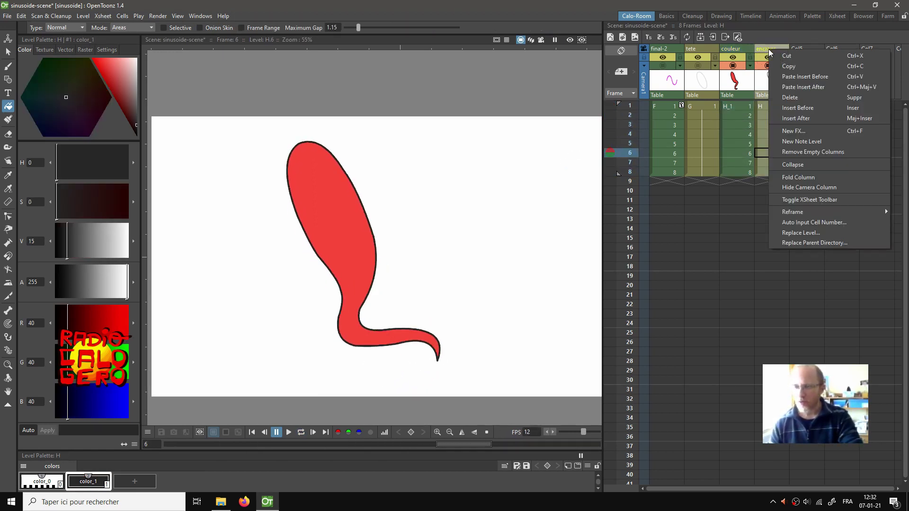
pyautogui.click(797, 114)
# Step: Create a 1920 × 1080 px Toonz Raster level at frame 1 of the empty column and name the column "ombrage"
pyautogui.click(766, 105)
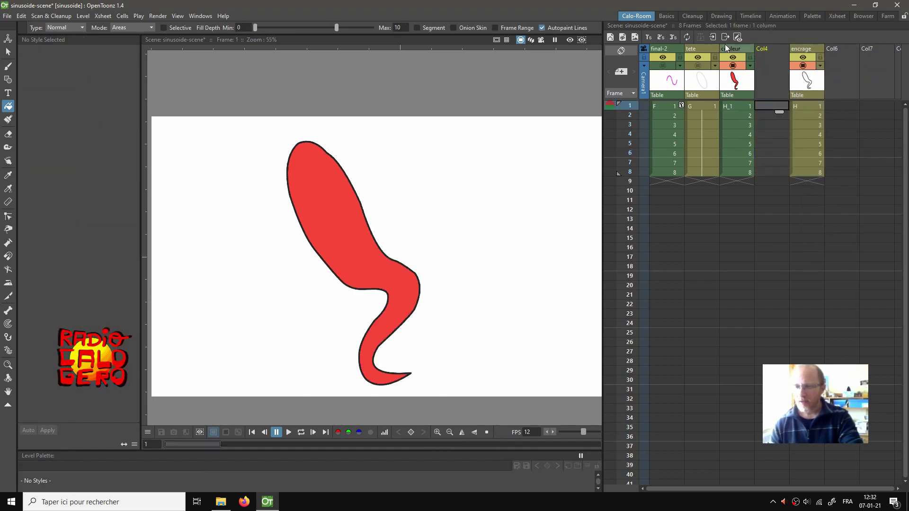
pyautogui.click(623, 38)
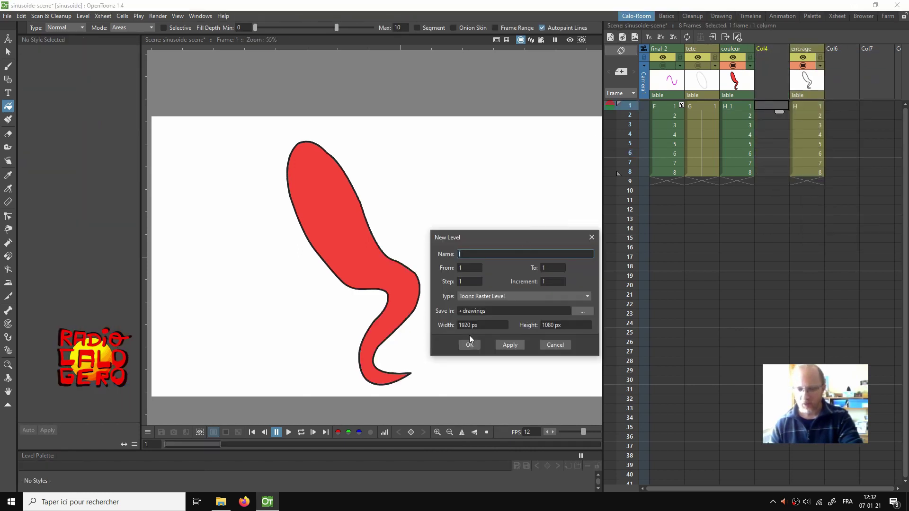
pyautogui.click(469, 344)
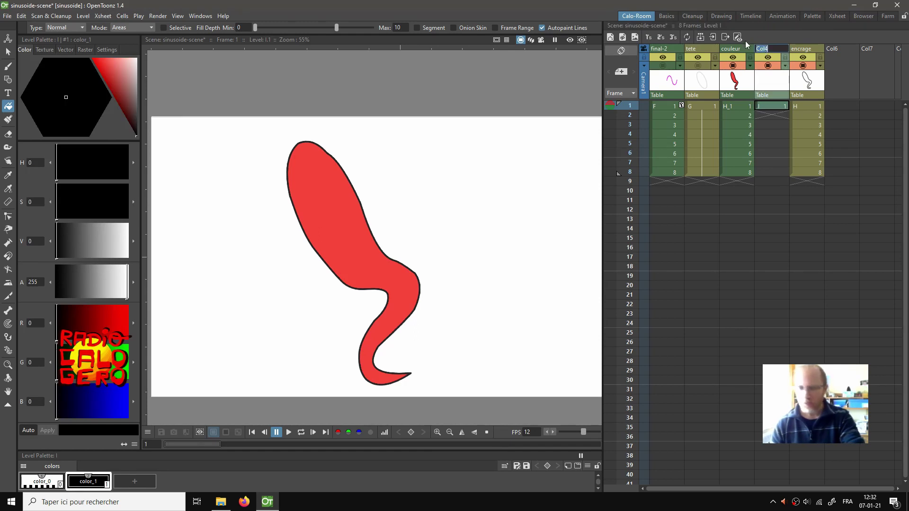
pyautogui.write('ombrage')
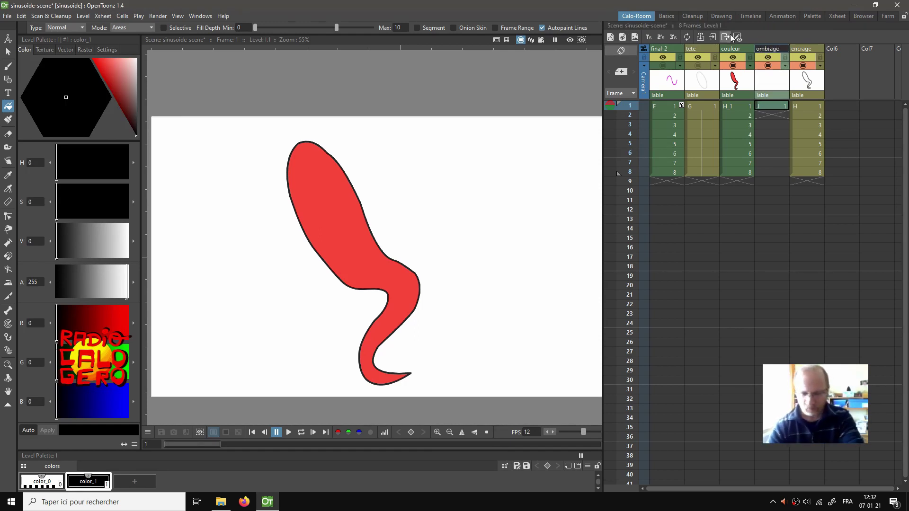
pyautogui.press('Return')
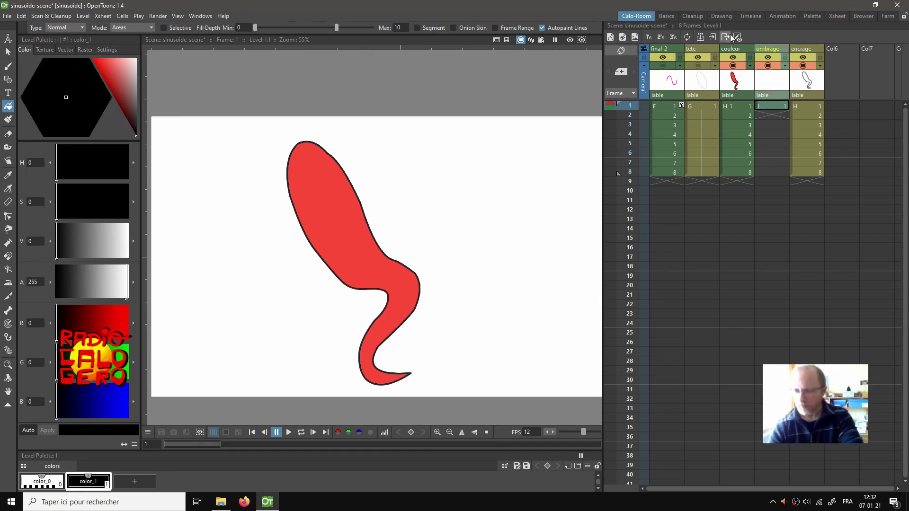
# Step: Set up the Geometric tool on ombrage frame 1 with the MultiArc shape and a thickness of 4
pyautogui.click(769, 107)
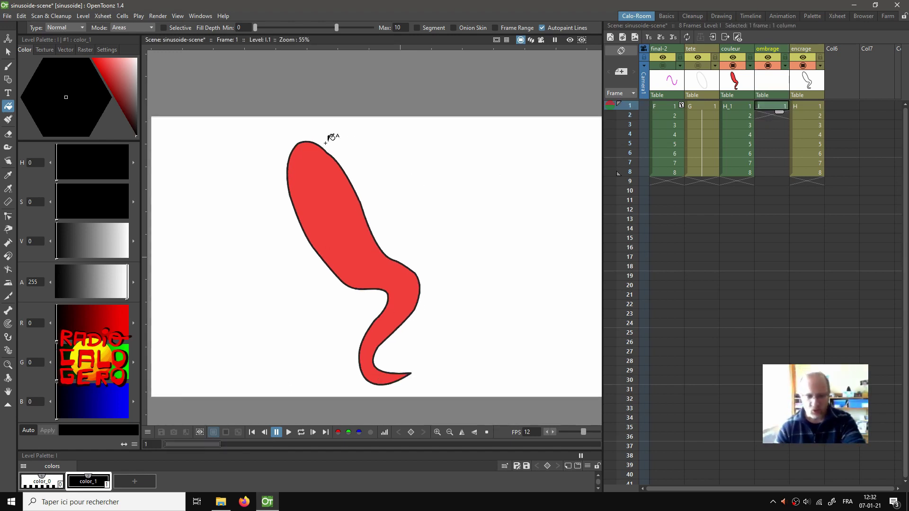
pyautogui.press('g')
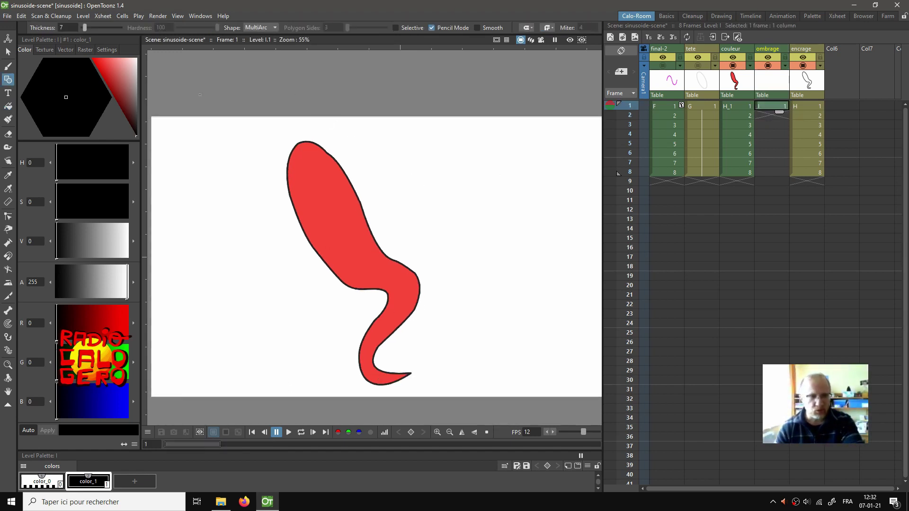
pyautogui.click(263, 27)
pyautogui.click(263, 27)
pyautogui.click(66, 28)
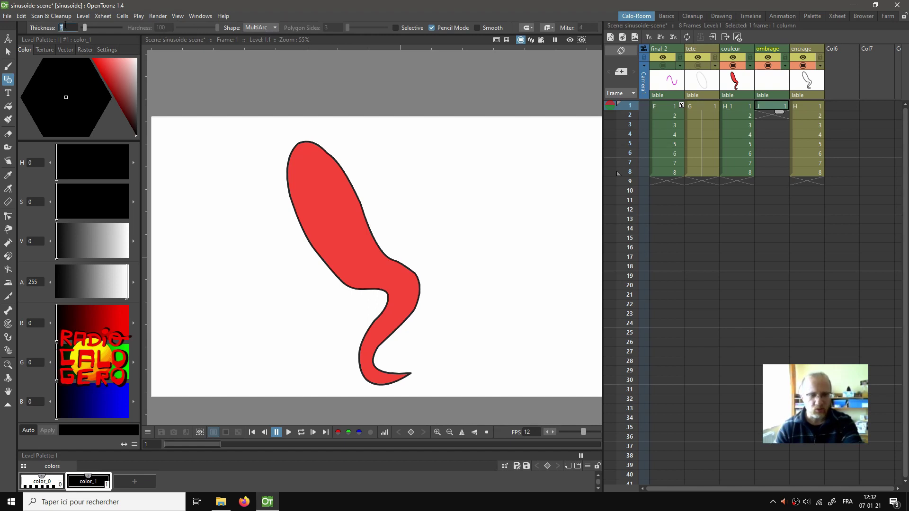
pyautogui.write('4')
pyautogui.press('Return')
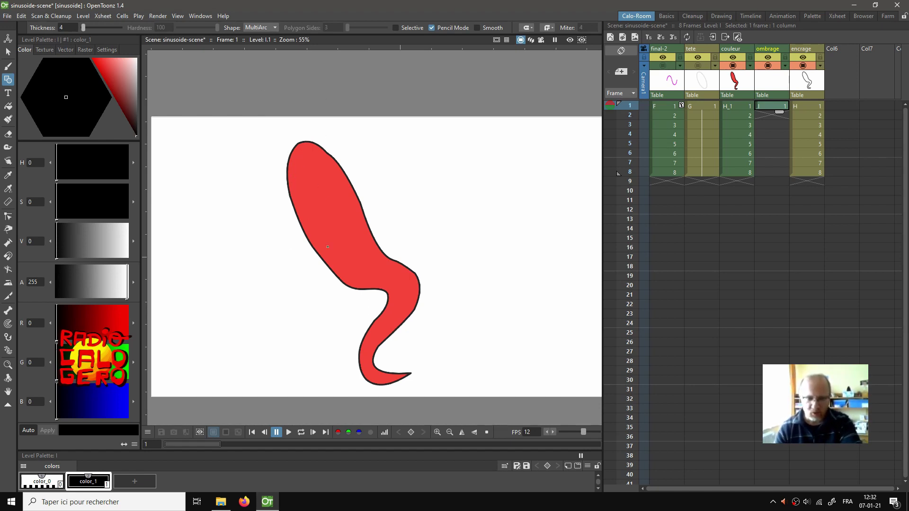
# Step: Draw closed MultiArc shading outlines along the head's lower-left edge and the outer tail bend on ombrage frame 1
pyautogui.scroll(1, 391, 291)
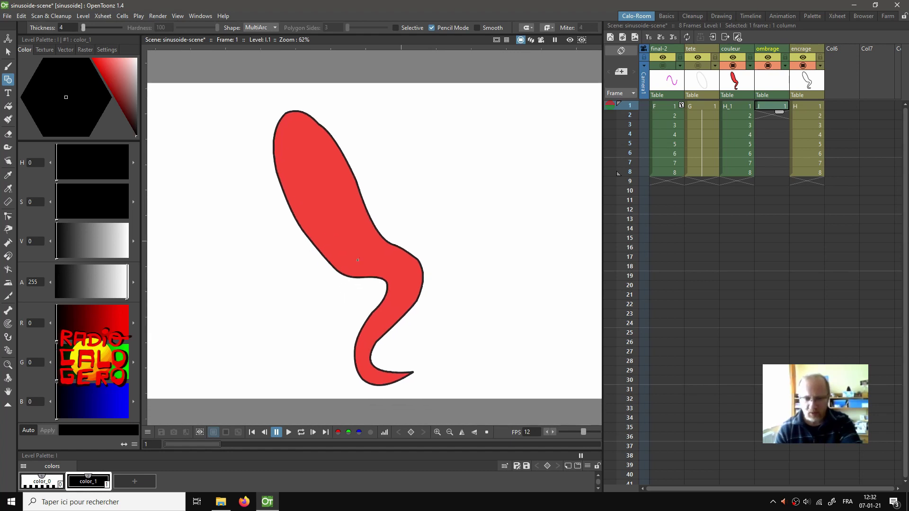
pyautogui.moveTo(268, 135); pyautogui.dragTo(308, 214)
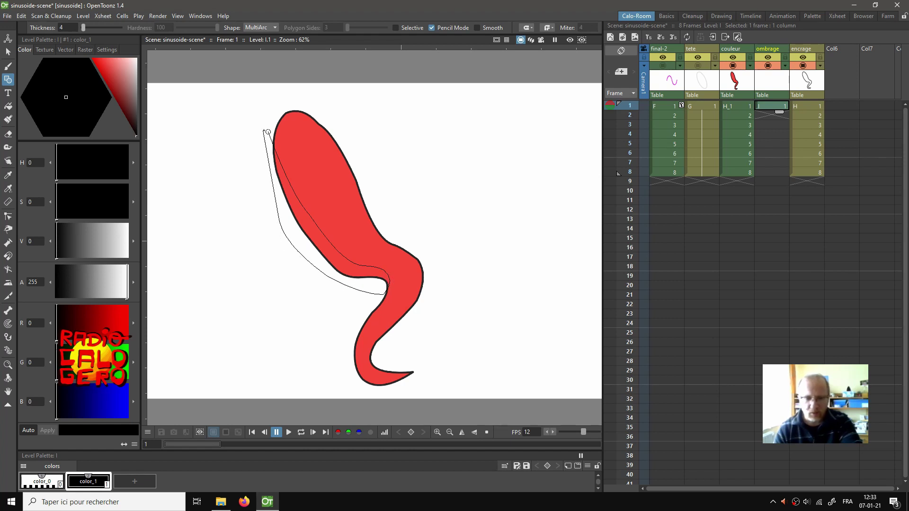
pyautogui.click(268, 132)
pyautogui.click(289, 180)
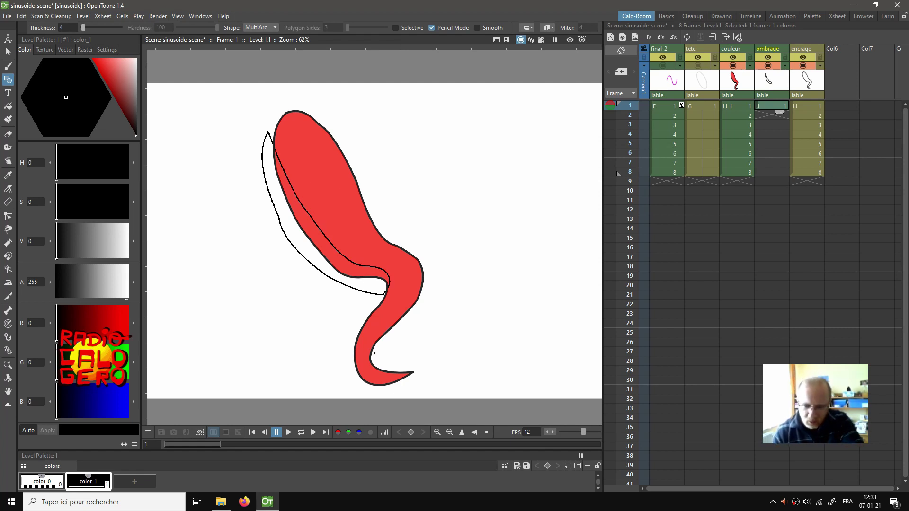
pyautogui.moveTo(376, 356); pyautogui.dragTo(404, 304)
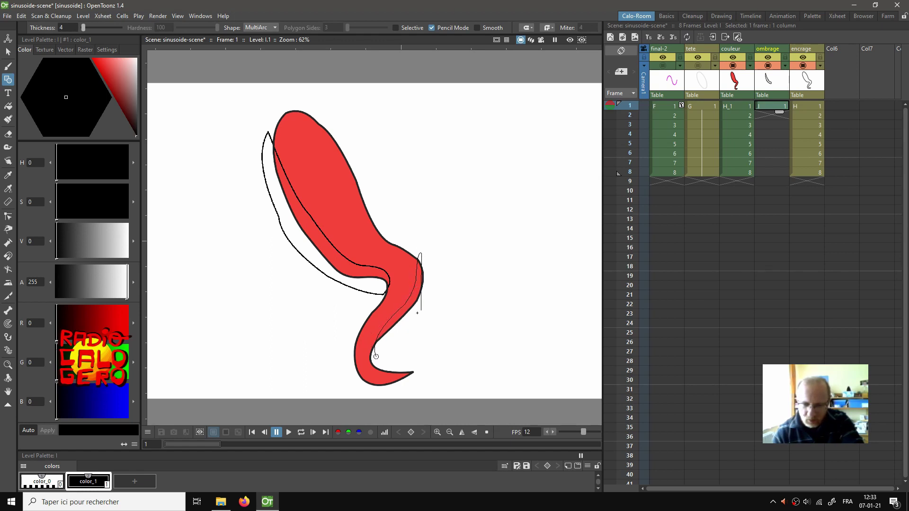
pyautogui.click(377, 356)
pyautogui.moveTo(350, 357)
pyautogui.mouseDown()
pyautogui.moveTo(383, 383)
pyautogui.moveTo(358, 387)
pyautogui.mouseUp()
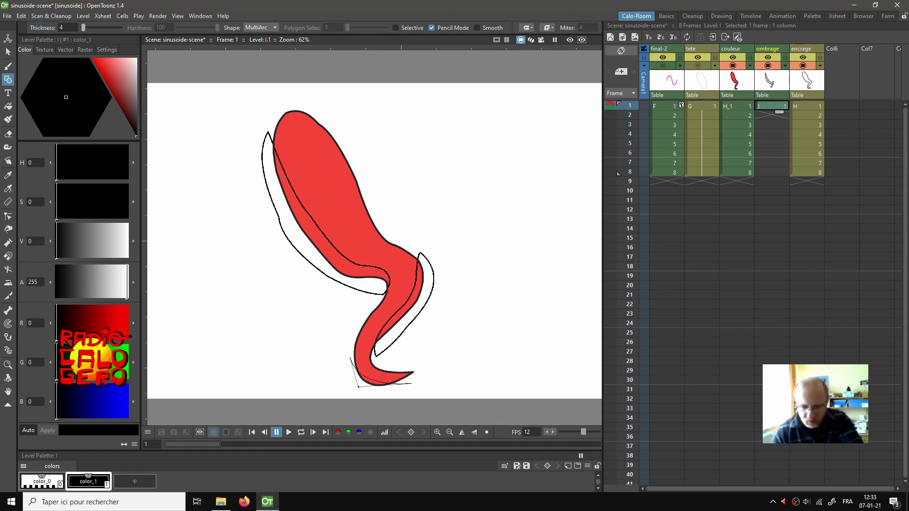
pyautogui.click(456, 374)
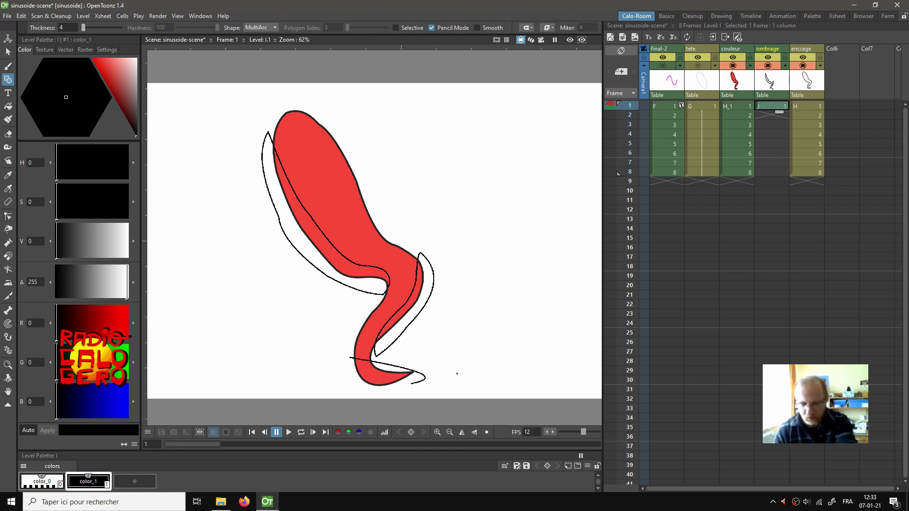
pyautogui.press('Escape')
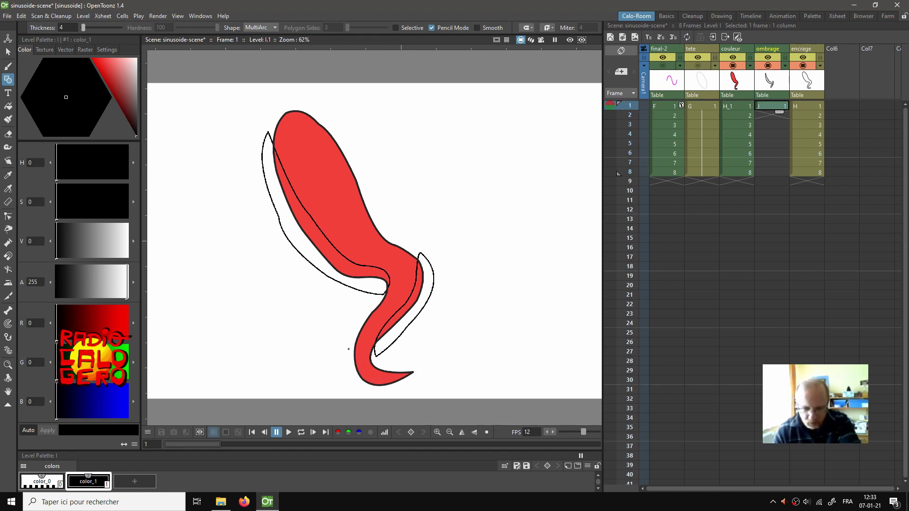
# Step: Draw a closed MultiArc shading outline along the underside of the tail tip on ombrage frame 1
pyautogui.moveTo(366, 374); pyautogui.dragTo(374, 378)
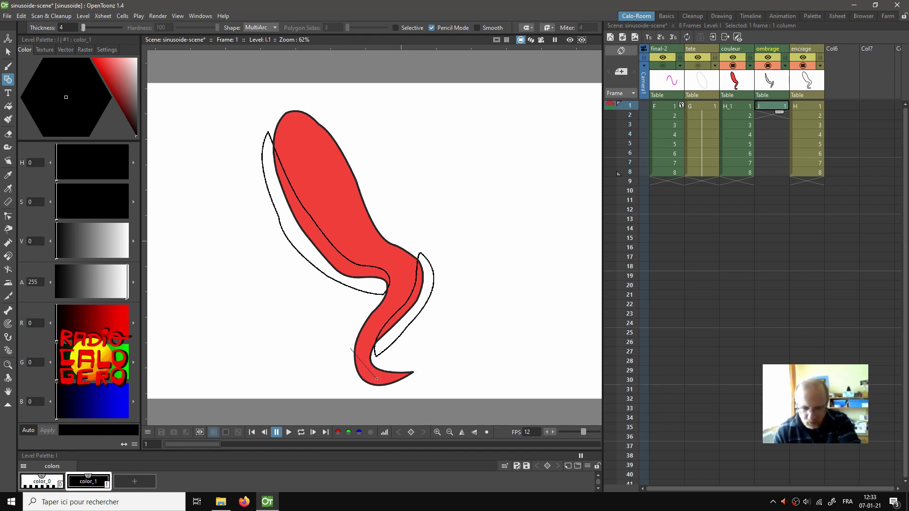
pyautogui.click(431, 364)
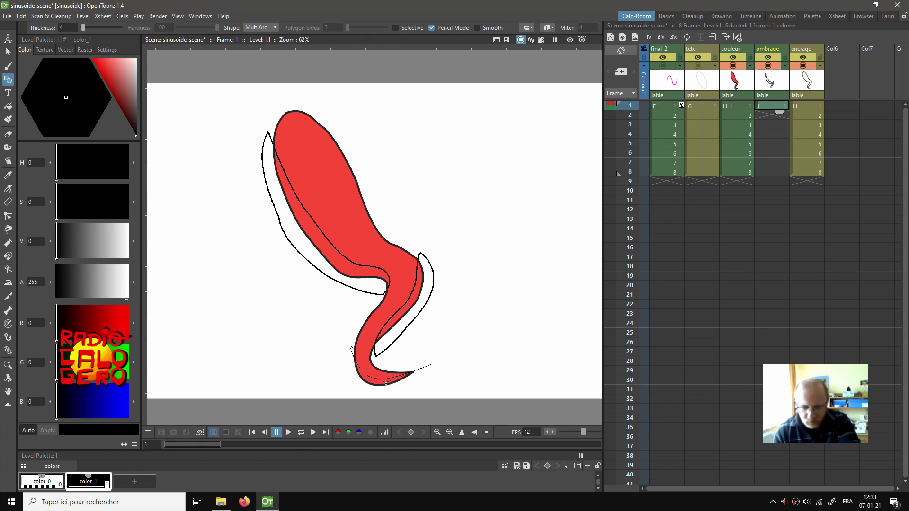
pyautogui.click(359, 391)
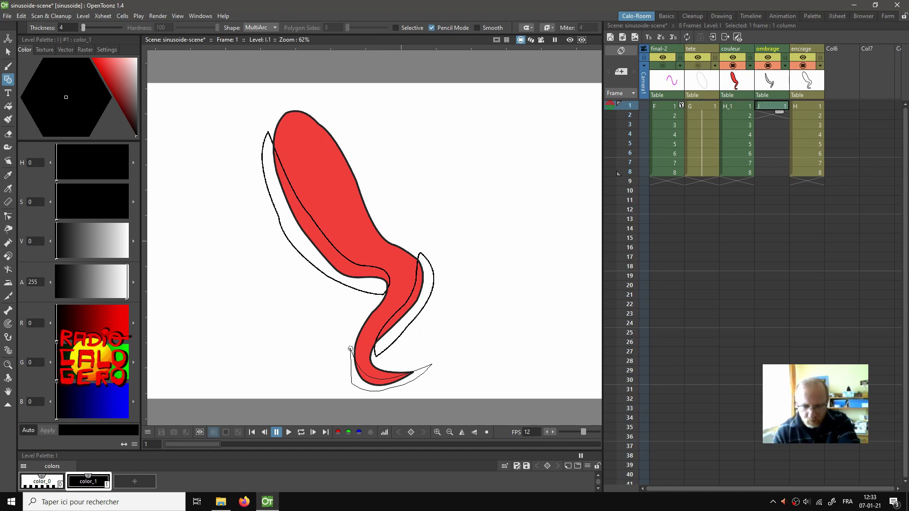
pyautogui.click(350, 349)
pyautogui.click(343, 366)
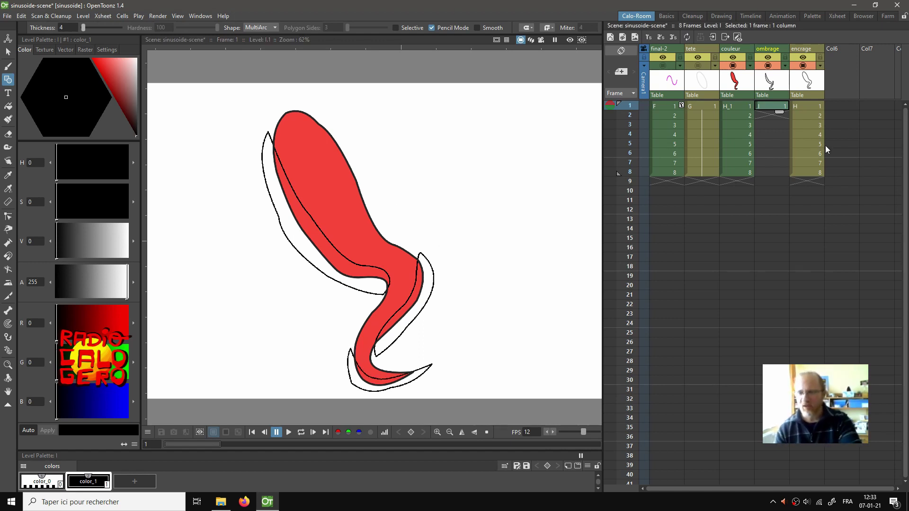
# Step: Add drawing 2 at frame 2 of the ombrage column and show frame 1 as onion skin
pyautogui.click(766, 115)
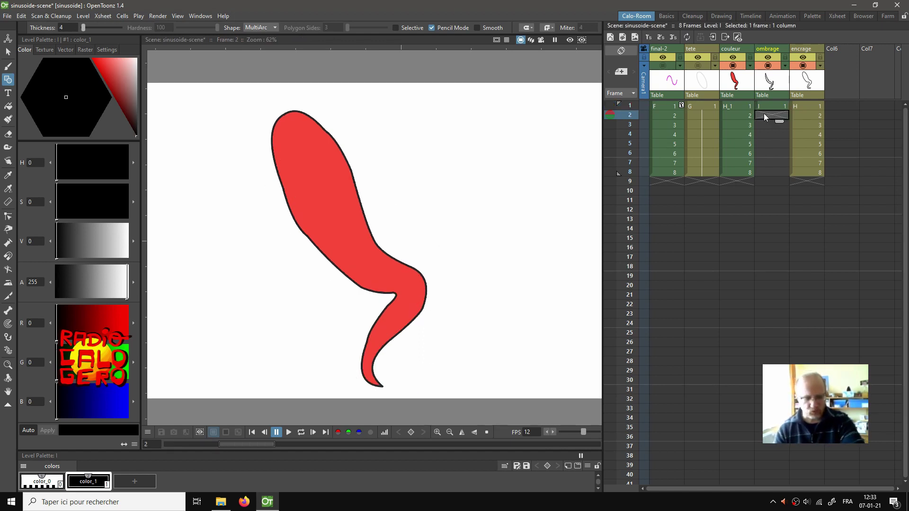
pyautogui.write('2')
pyautogui.press('Return')
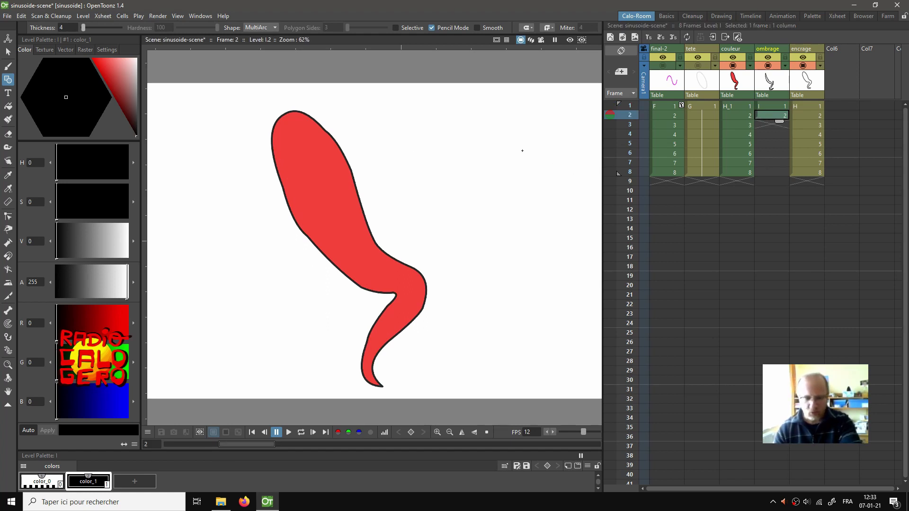
pyautogui.click(610, 106)
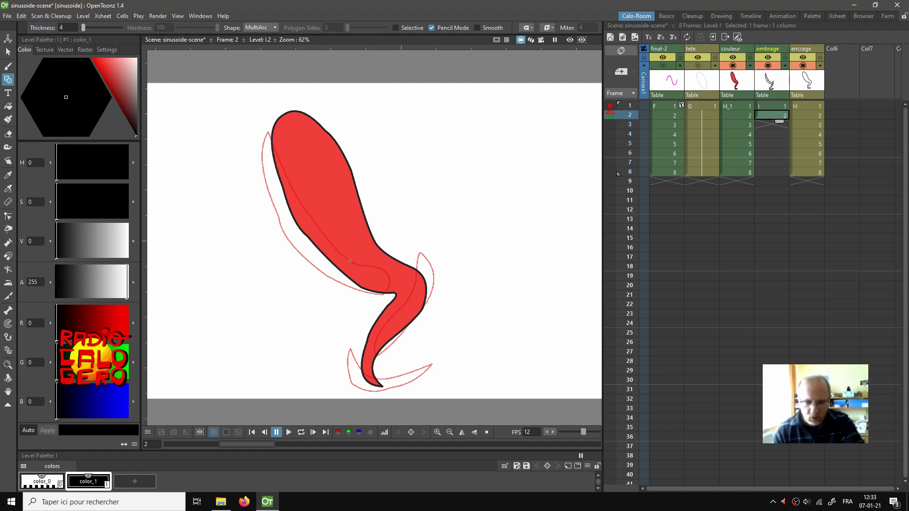
# Step: Draw a closed MultiArc shading outline along the head's lower-left edge on ombrage frame 2
pyautogui.click(271, 164)
pyautogui.click(332, 247)
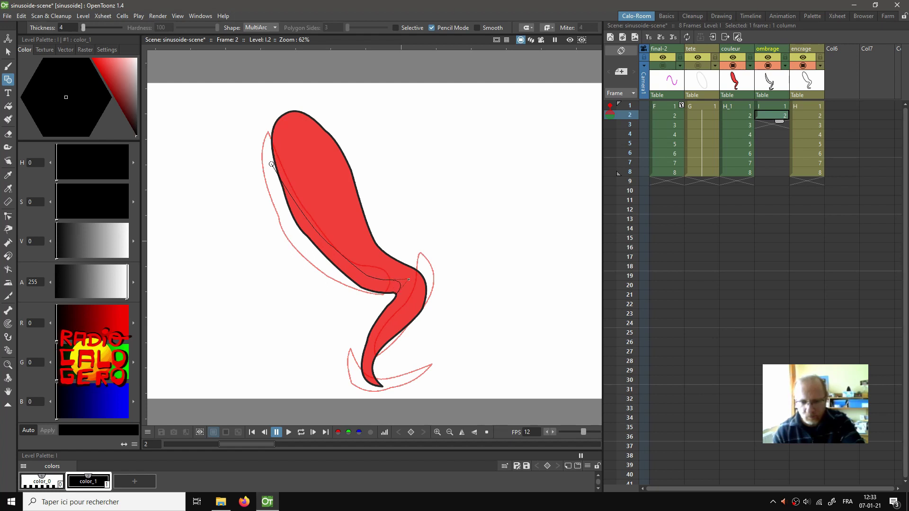
pyautogui.click(348, 305)
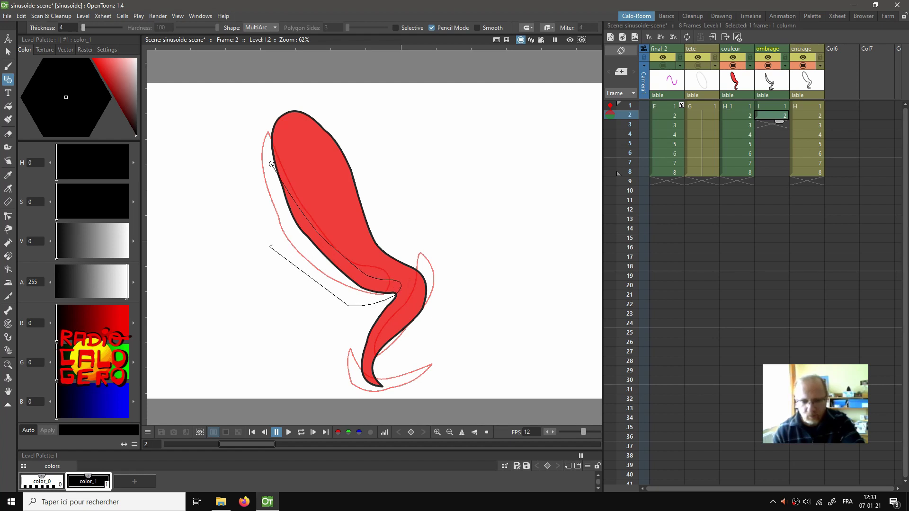
pyautogui.click(273, 235)
pyautogui.click(271, 164)
pyautogui.click(258, 179)
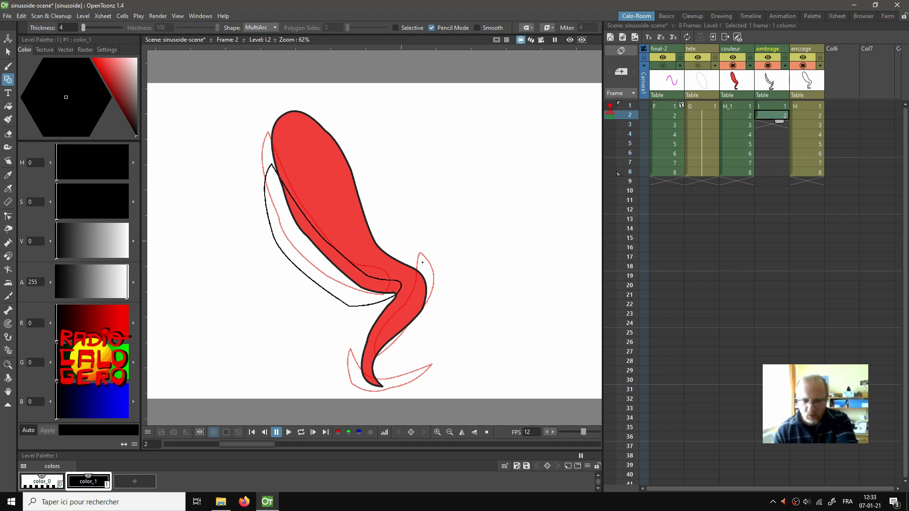
# Step: Draw a closed MultiArc shading outline along the outer tail bend on ombrage frame 2
pyautogui.click(414, 302)
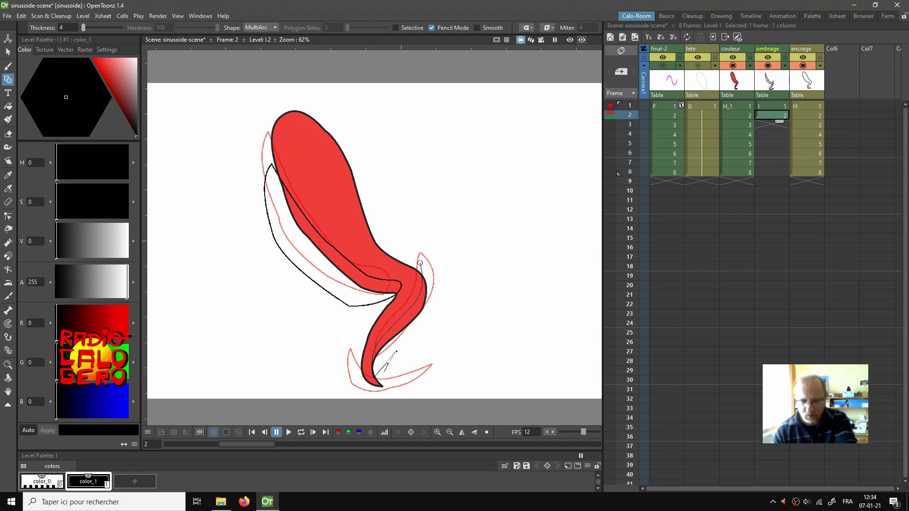
pyautogui.click(383, 371)
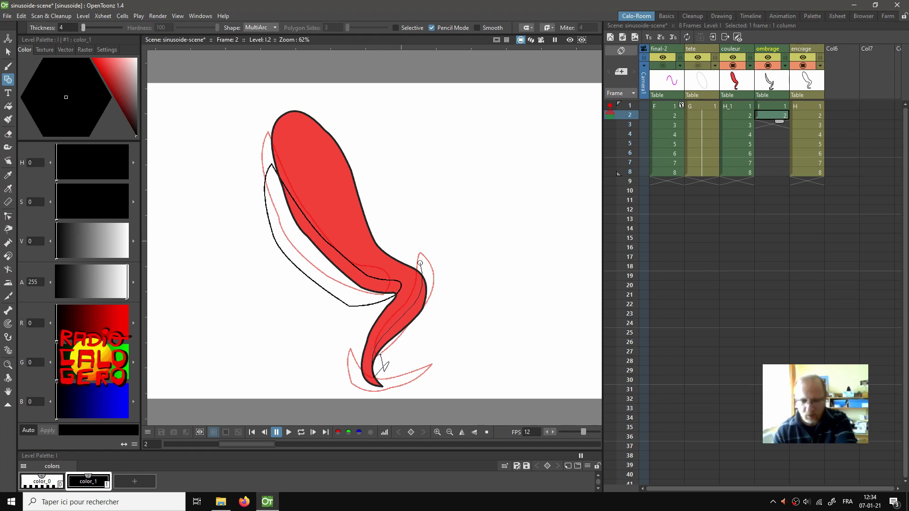
pyautogui.click(421, 344)
pyautogui.click(441, 271)
pyautogui.click(421, 263)
# Step: Draw a small closed MultiArc shading outline around the underside of the tail tip on ombrage frame 2
pyautogui.scroll(-2, 420, 284)
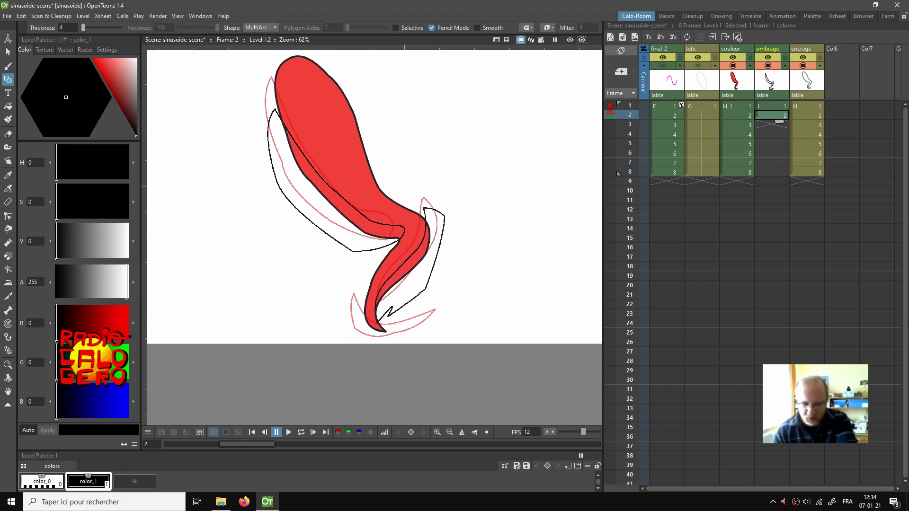
pyautogui.click(361, 307)
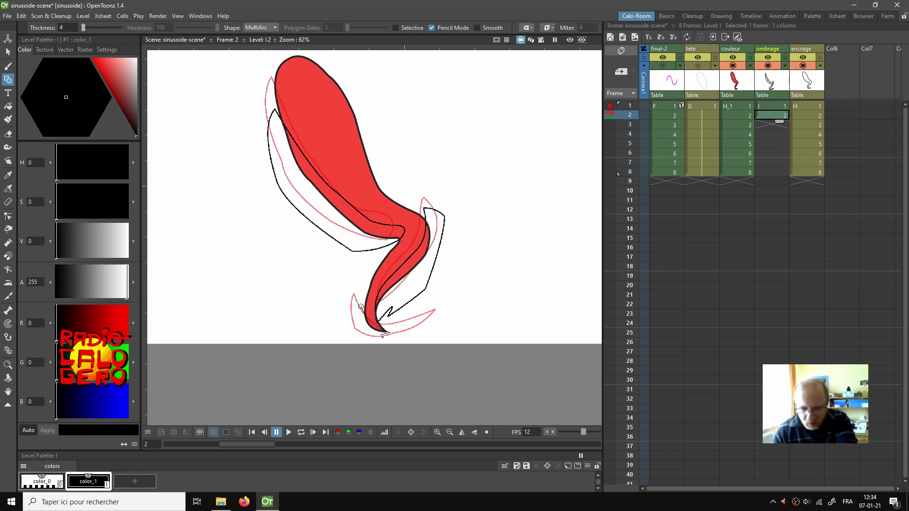
pyautogui.click(388, 337)
pyautogui.click(354, 327)
pyautogui.click(361, 308)
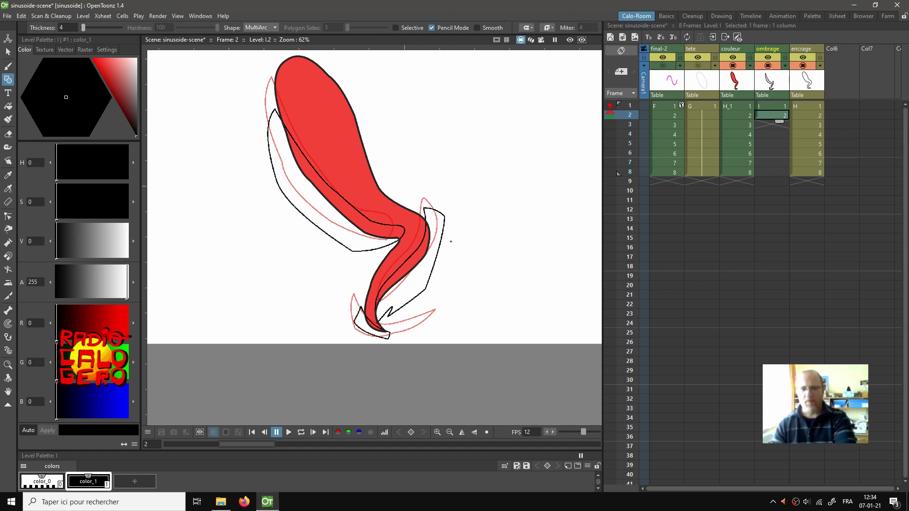
# Step: Add drawing 3 at frame 3 of the ombrage column and draw a closed MultiArc shading outline along the head's lower-left edge
pyautogui.click(757, 124)
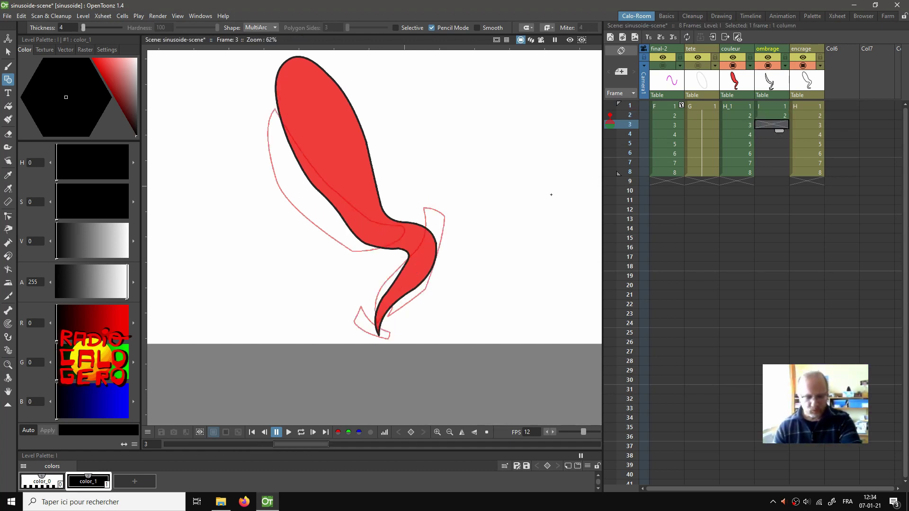
pyautogui.click(540, 162)
pyautogui.scroll(1, 540, 163)
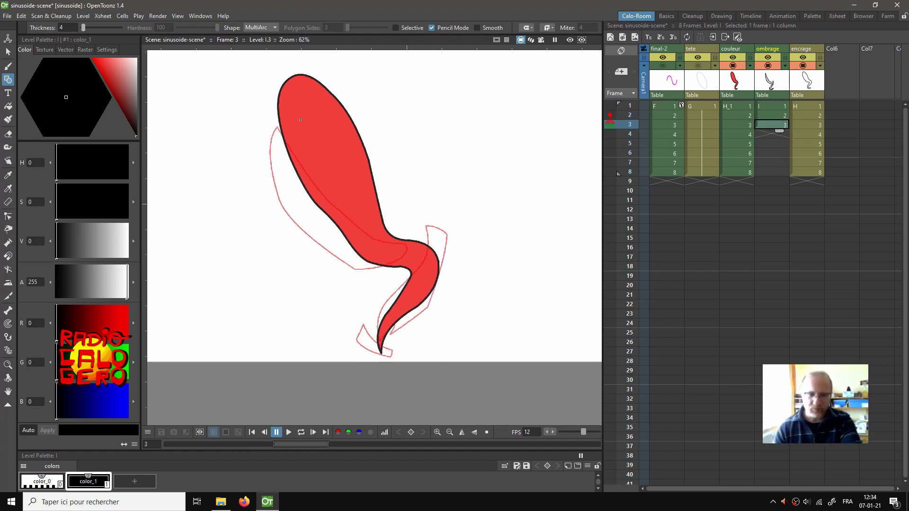
pyautogui.click(338, 209)
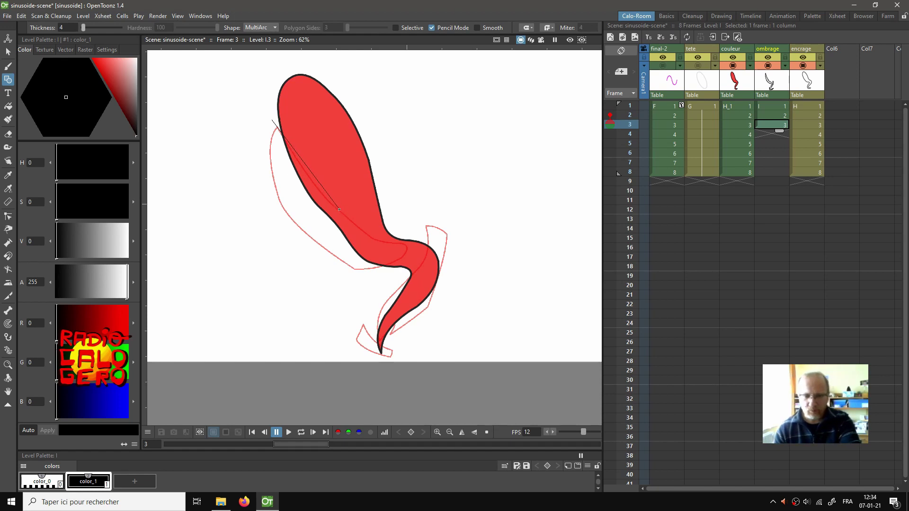
pyautogui.click(318, 195)
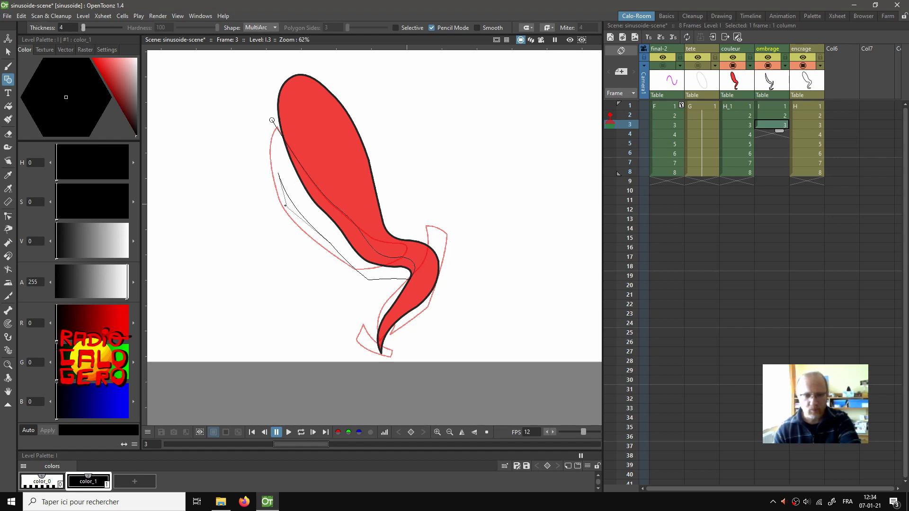
pyautogui.click(271, 120)
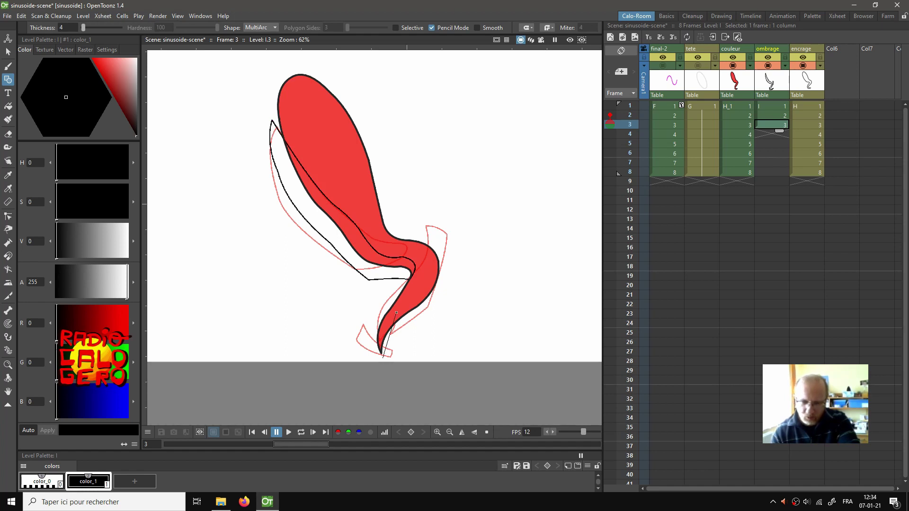
# Step: Draw a closed MultiArc shading outline around the outer side of the tail bend down to the tip on ombrage frame 3
pyautogui.click(382, 358)
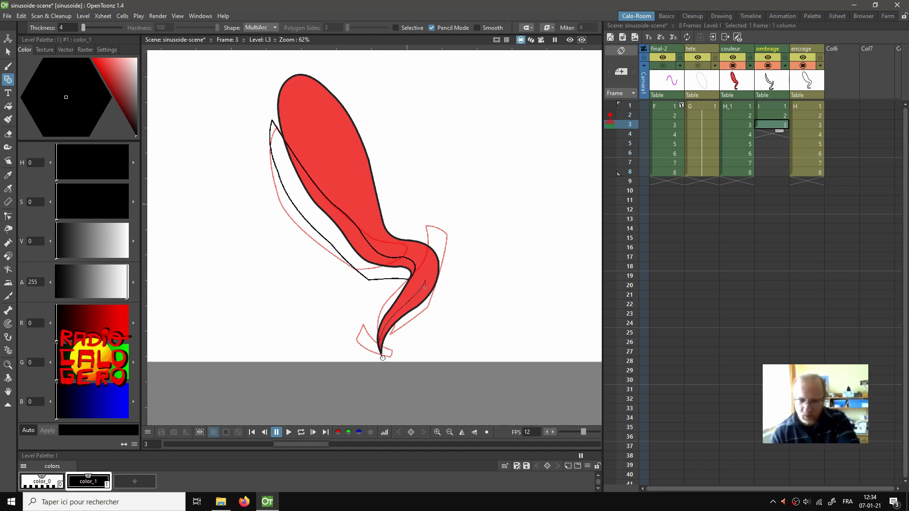
pyautogui.click(435, 234)
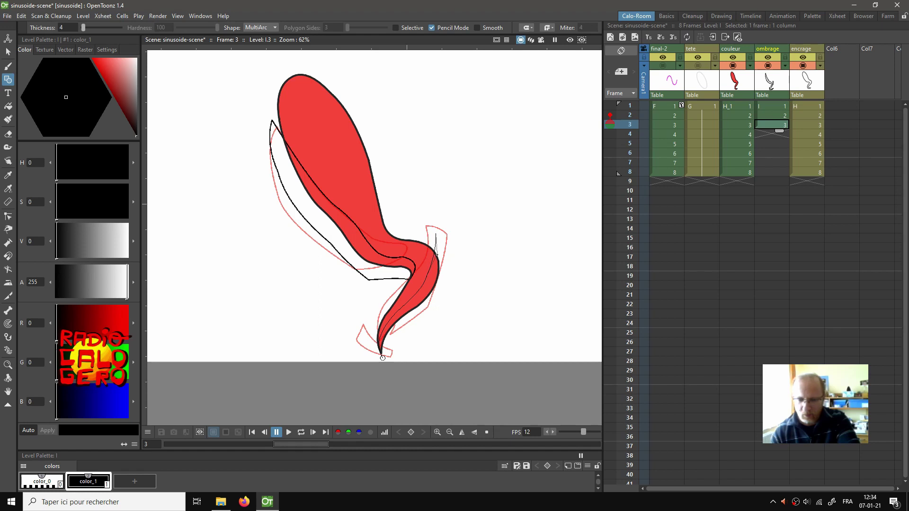
pyautogui.click(445, 246)
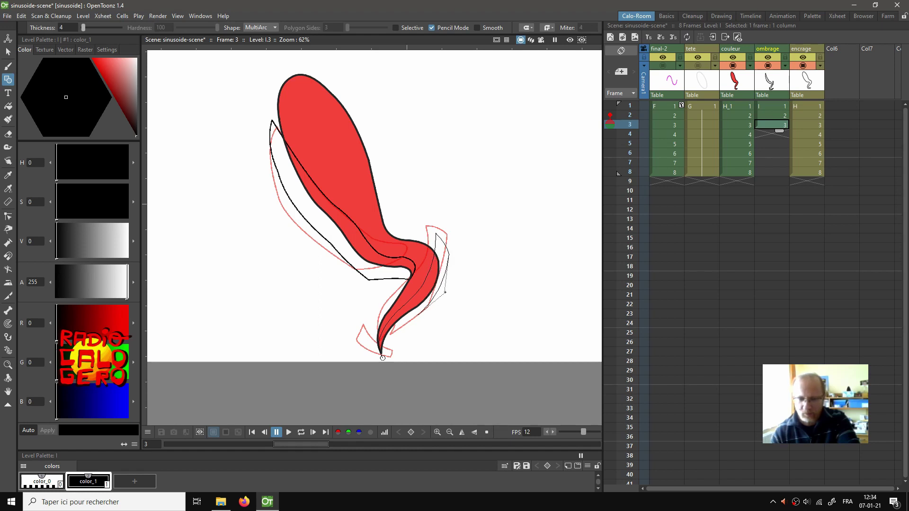
pyautogui.click(406, 331)
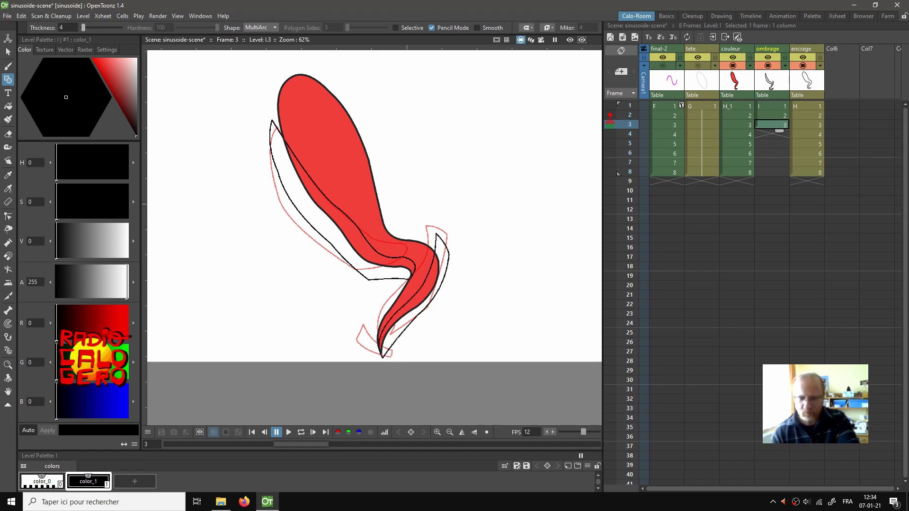
# Step: Select the empty frame 4 cell of the ombrage column
pyautogui.click(611, 152)
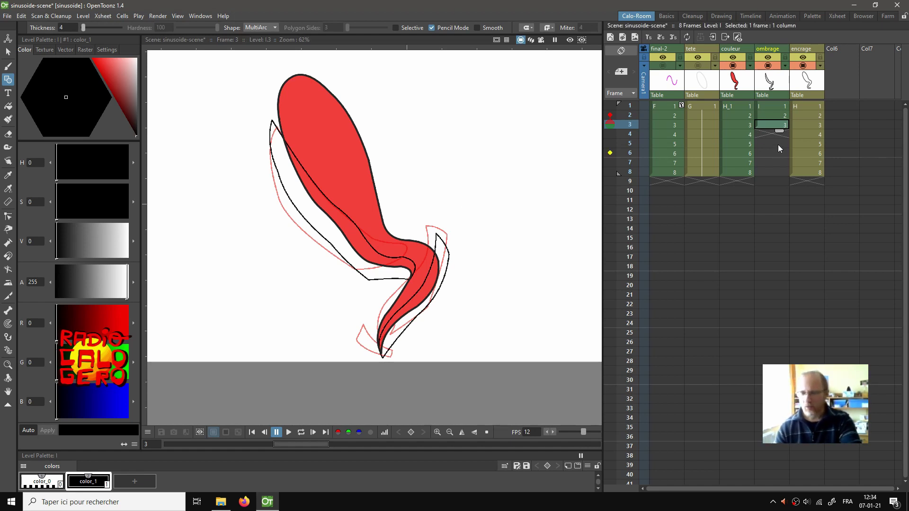
pyautogui.click(767, 134)
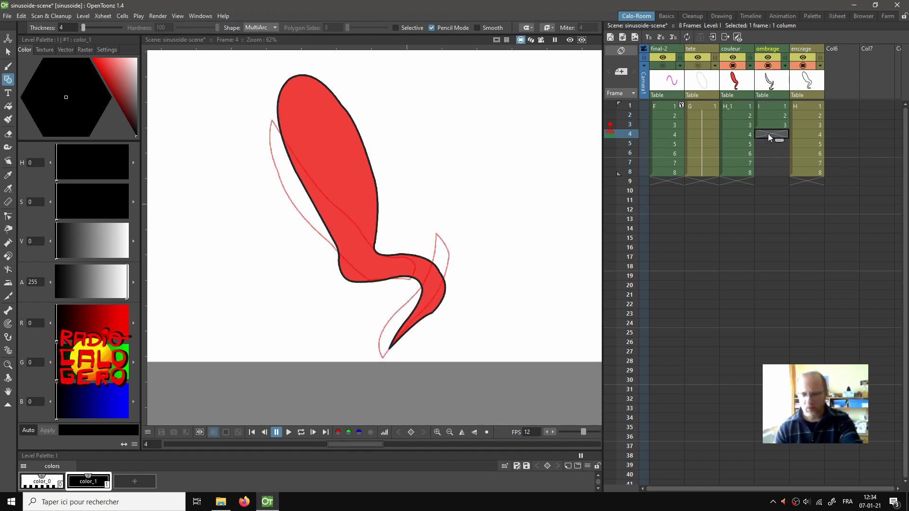
pyautogui.click(272, 129)
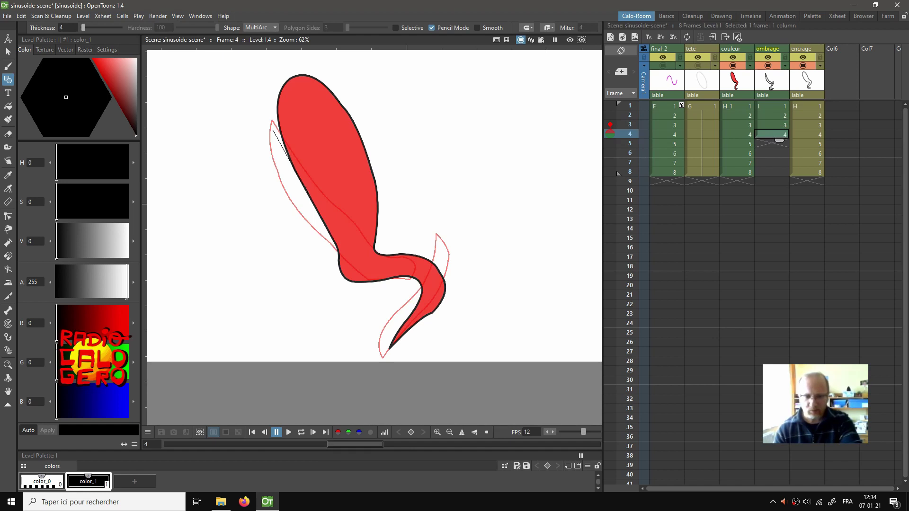
pyautogui.click(328, 209)
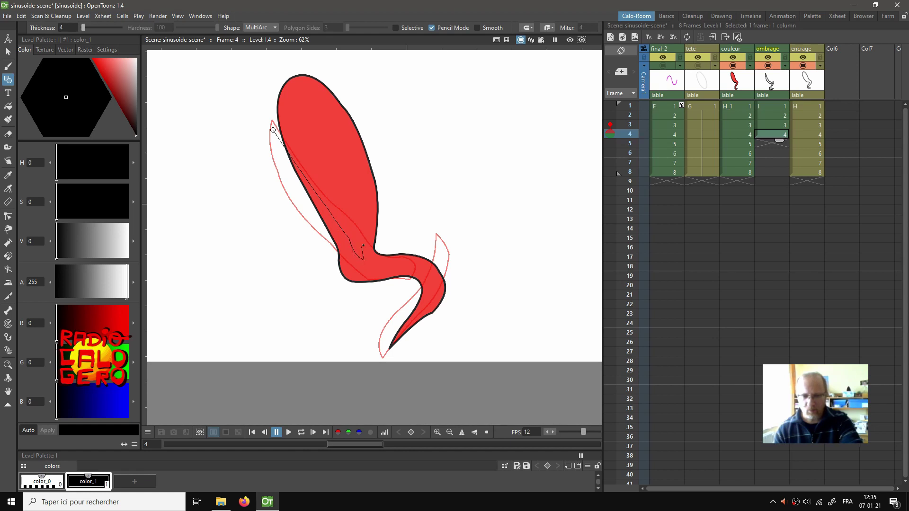
pyautogui.click(273, 129)
pyautogui.hotkey('ctrl', 'z')
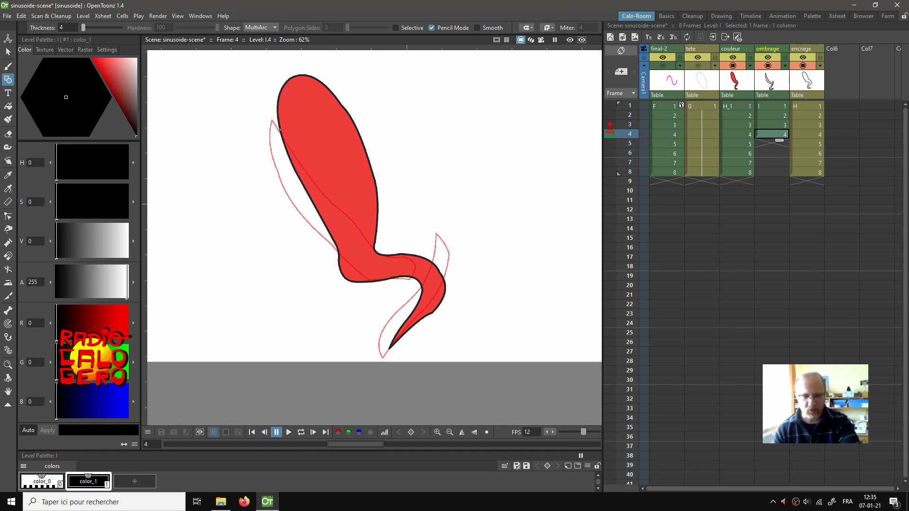
# Step: Draw inner and outer MultiArc curves forming a shading outline from the head's left edge to the inner tail bend on ombrage frame 4
pyautogui.moveTo(273, 114); pyautogui.dragTo(333, 214)
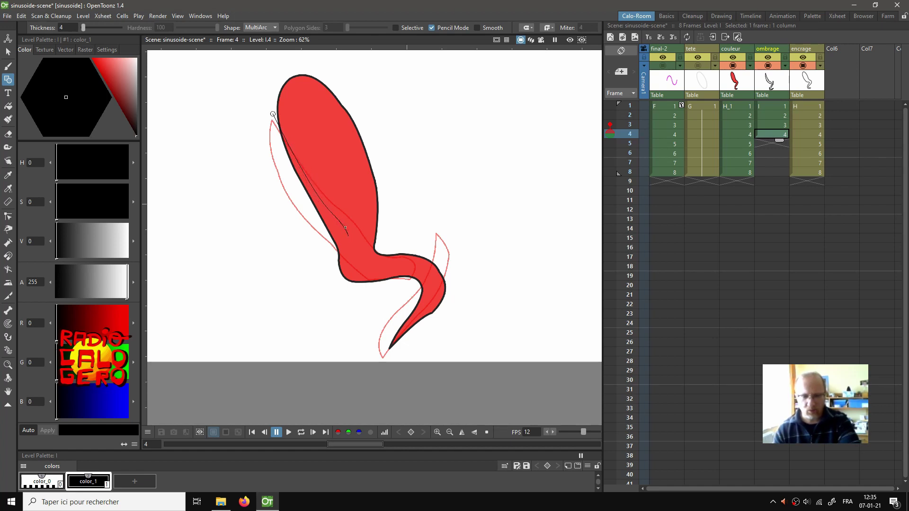
pyautogui.click(367, 266)
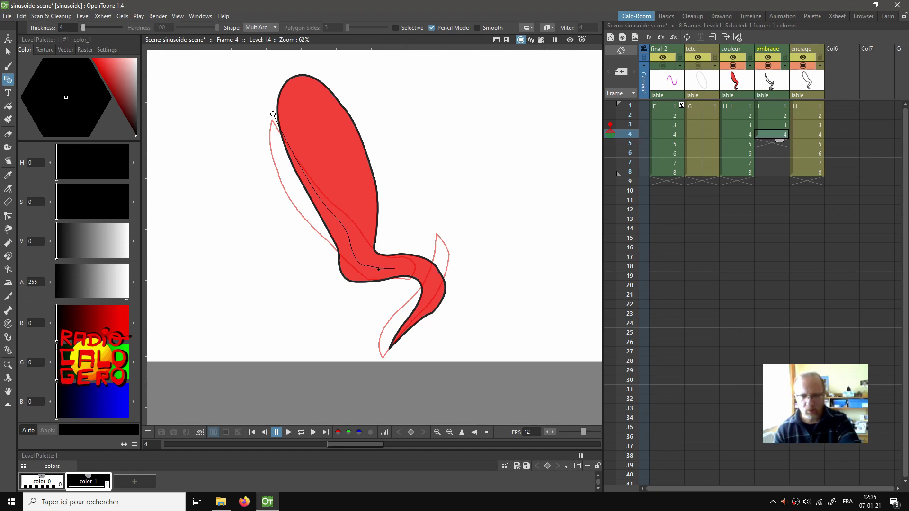
pyautogui.click(417, 287)
pyautogui.doubleClick(418, 293)
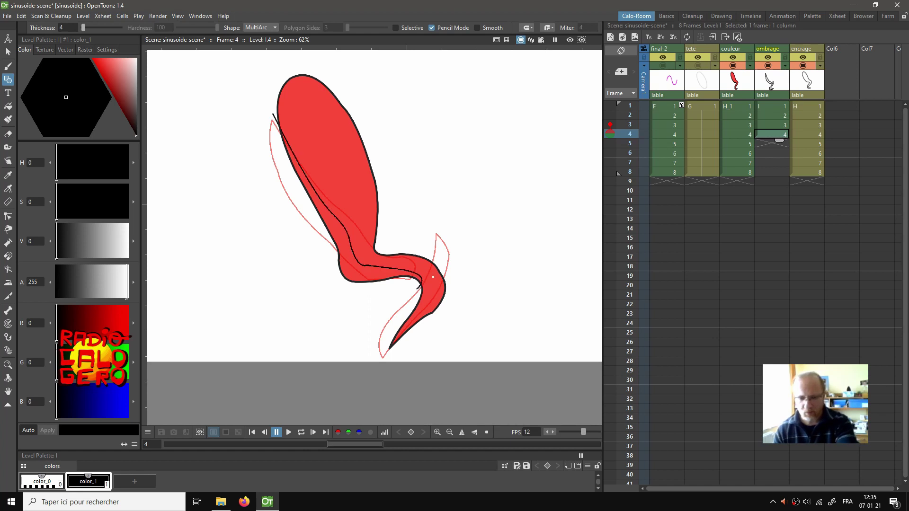
pyautogui.scroll(1, 418, 288)
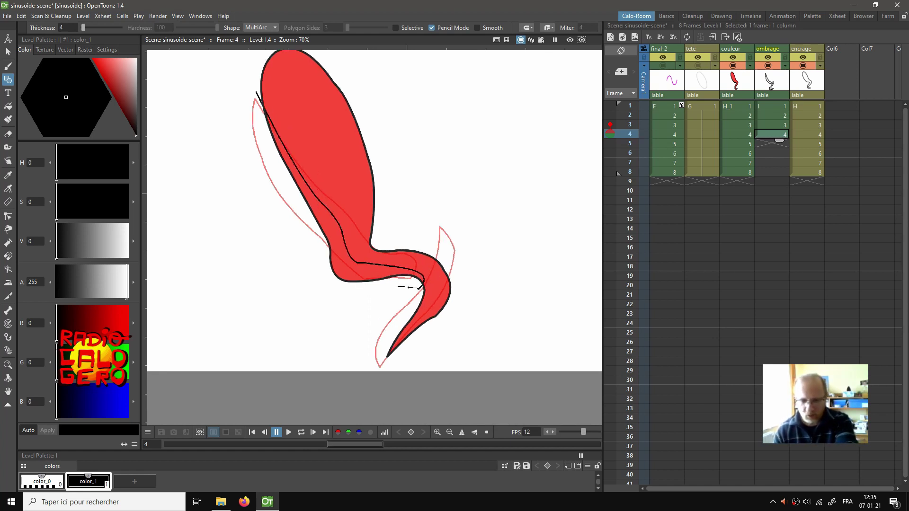
pyautogui.click(301, 292)
pyautogui.click(303, 292)
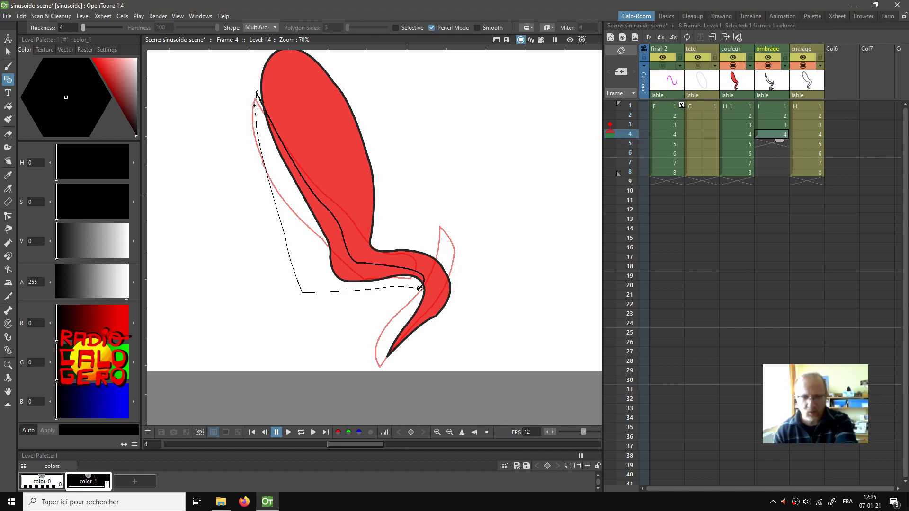
pyautogui.click(256, 93)
# Step: Draw a closed MultiArc shading outline around the outer tail bend and tail tip on ombrage frame 4
pyautogui.moveTo(405, 330); pyautogui.dragTo(350, 297)
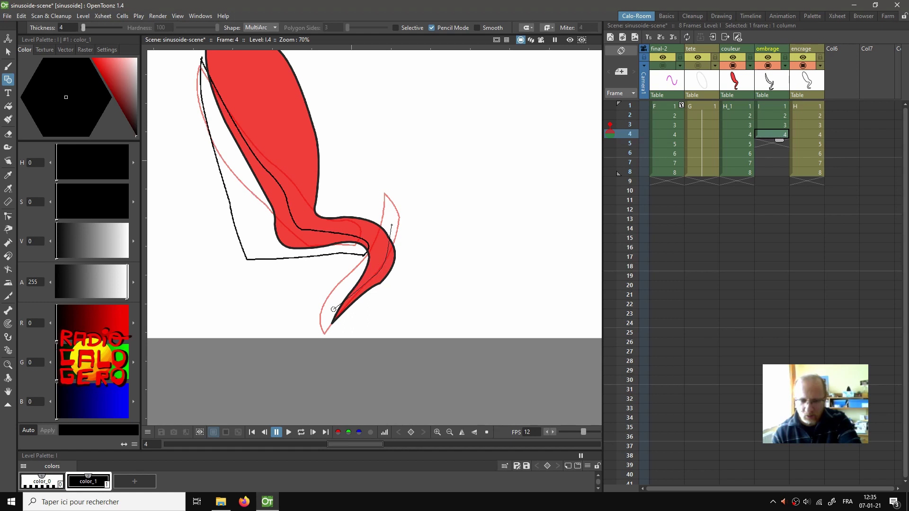
pyautogui.click(404, 265)
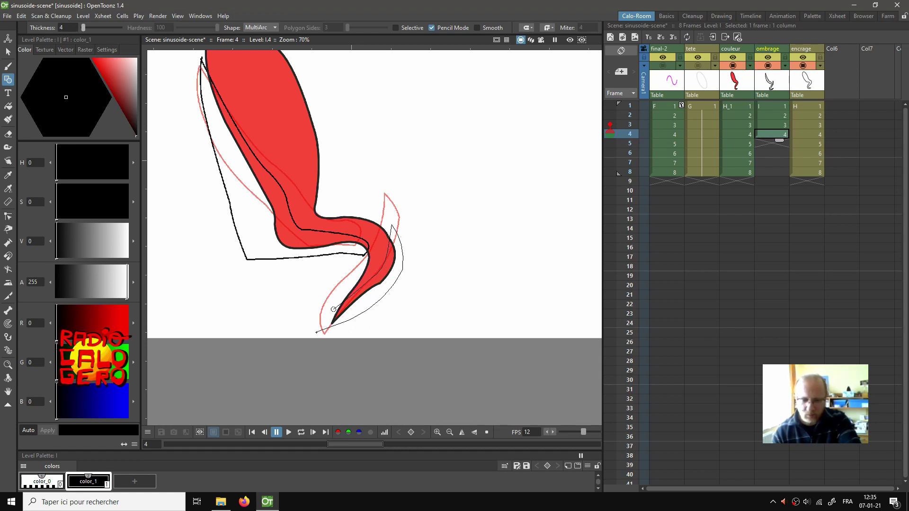
pyautogui.click(316, 331)
pyautogui.click(334, 309)
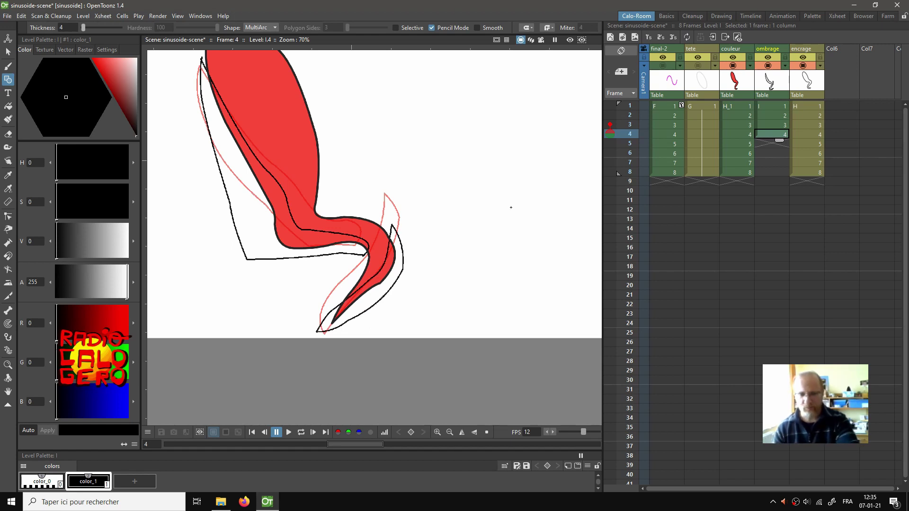
# Step: Add drawing 5 at frame 5 of the ombrage column
pyautogui.scroll(-1, 510, 207)
pyautogui.click(771, 144)
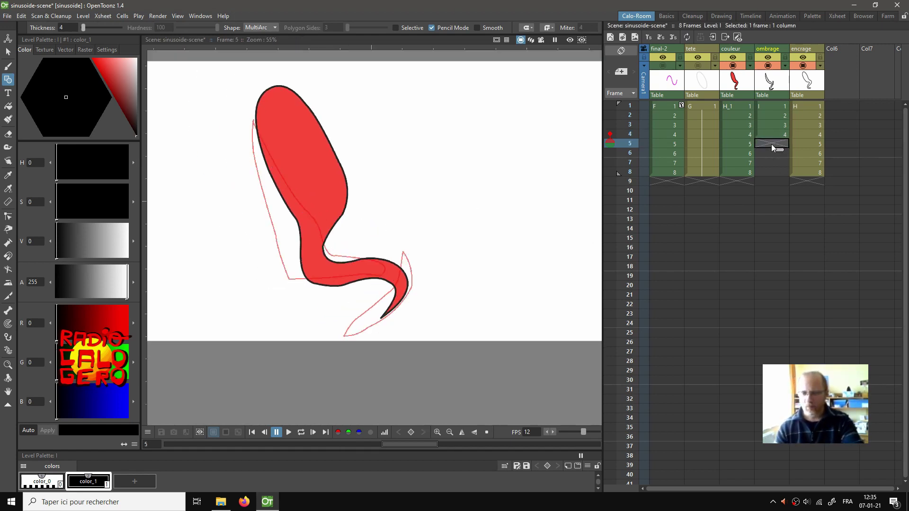
pyautogui.write('5')
pyautogui.press('Return')
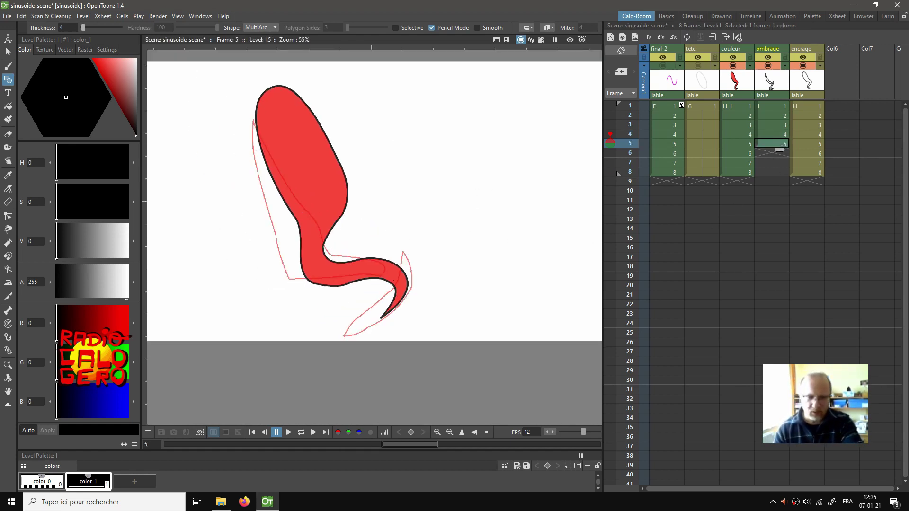
# Step: Draw open MultiArc curves inside the head's lower-left edge and along the underside to the inner tail bend on ombrage frame 5
pyautogui.click(251, 134)
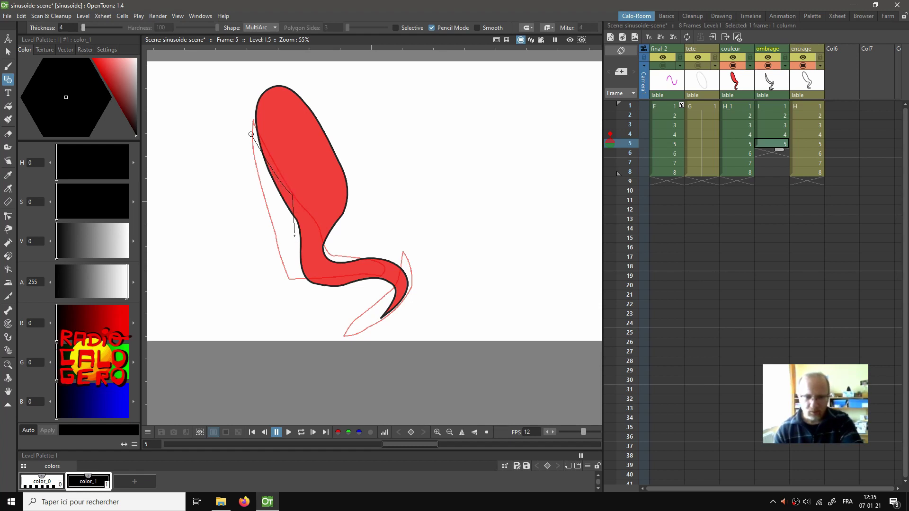
pyautogui.click(297, 233)
pyautogui.doubleClick(311, 218)
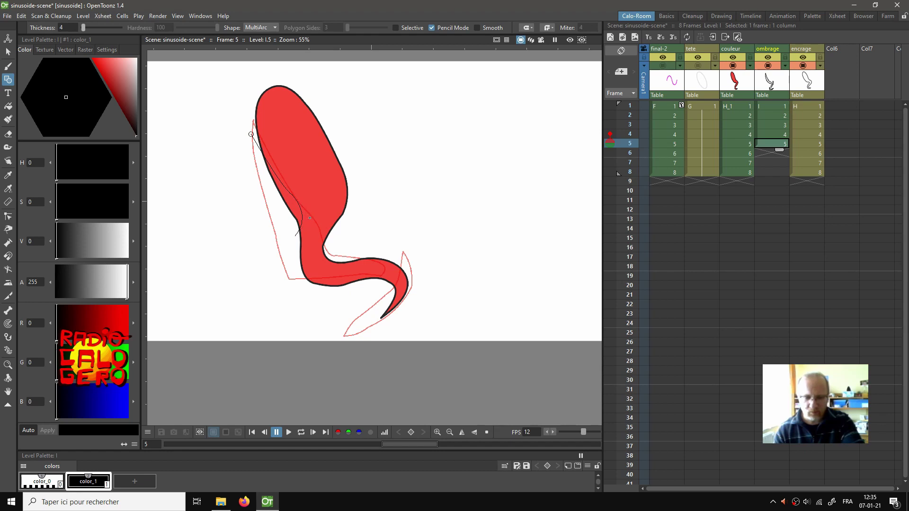
pyautogui.click(296, 261)
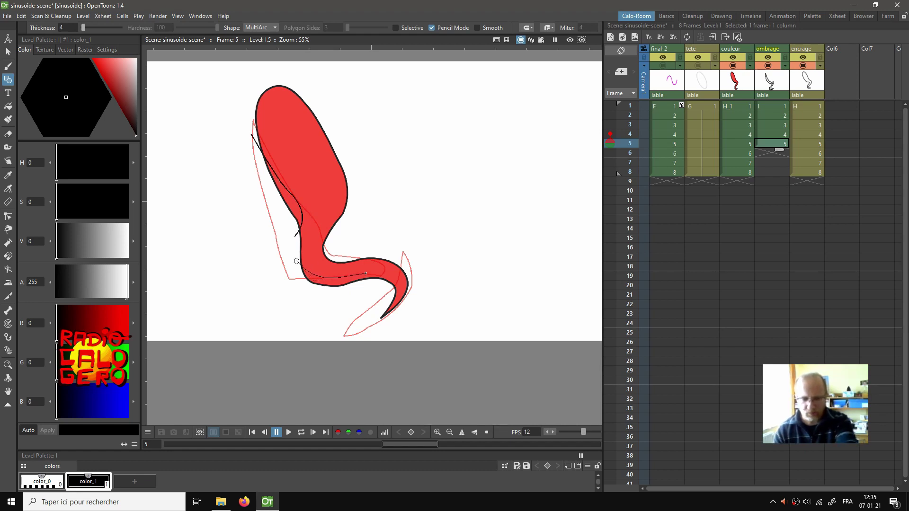
pyautogui.click(393, 295)
# Step: Draw a closed MultiArc shading outline around the outer side of the tail tip on ombrage frame 5
pyautogui.click(405, 273)
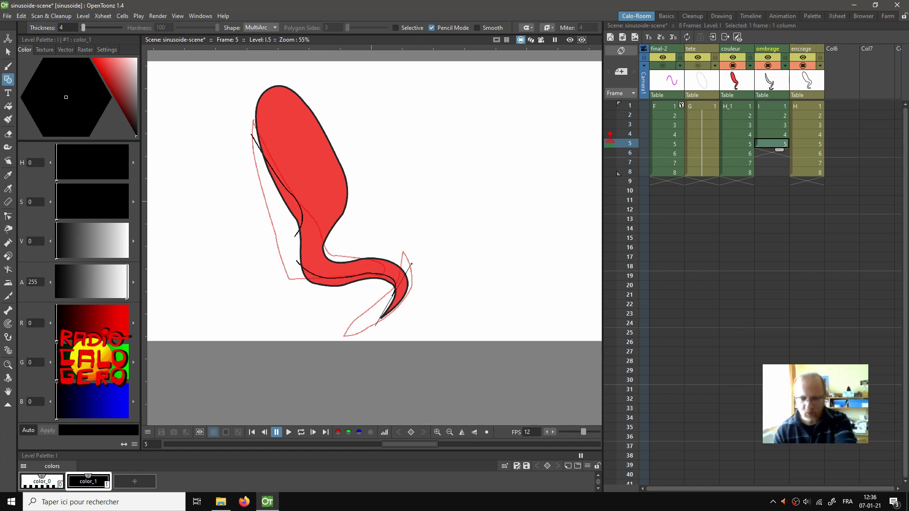
pyautogui.click(411, 264)
pyautogui.click(424, 296)
pyautogui.click(421, 290)
pyautogui.click(375, 325)
pyautogui.click(397, 326)
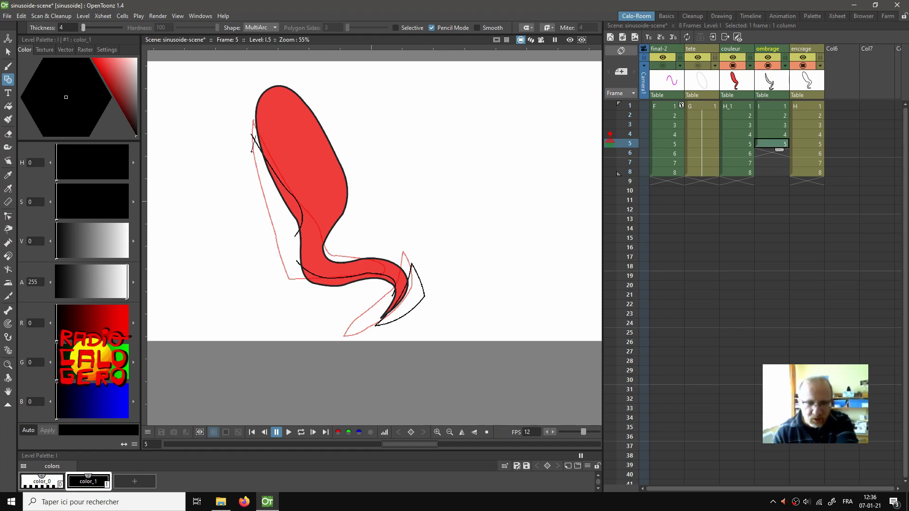
# Step: Add outer MultiArc curves to close the shading outlines at the head's lower-left edge and the tail's underside on ombrage frame 5
pyautogui.click(256, 136)
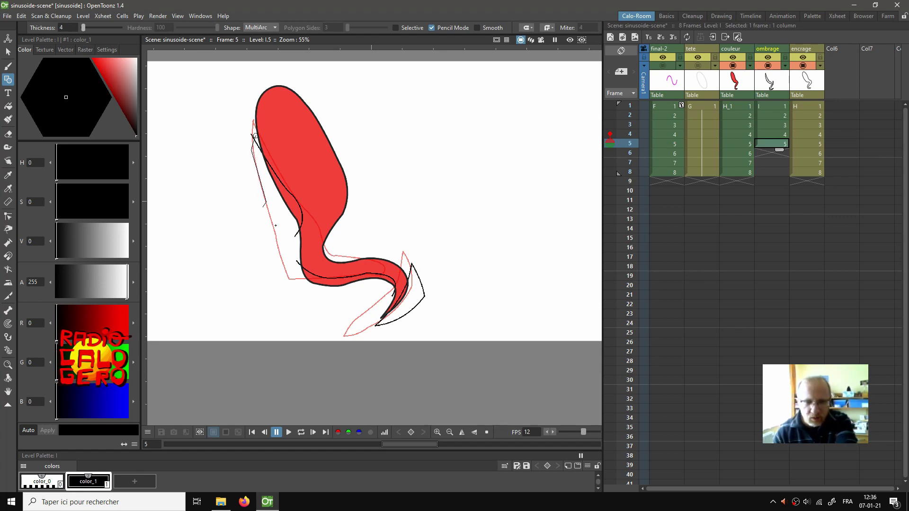
pyautogui.click(288, 237)
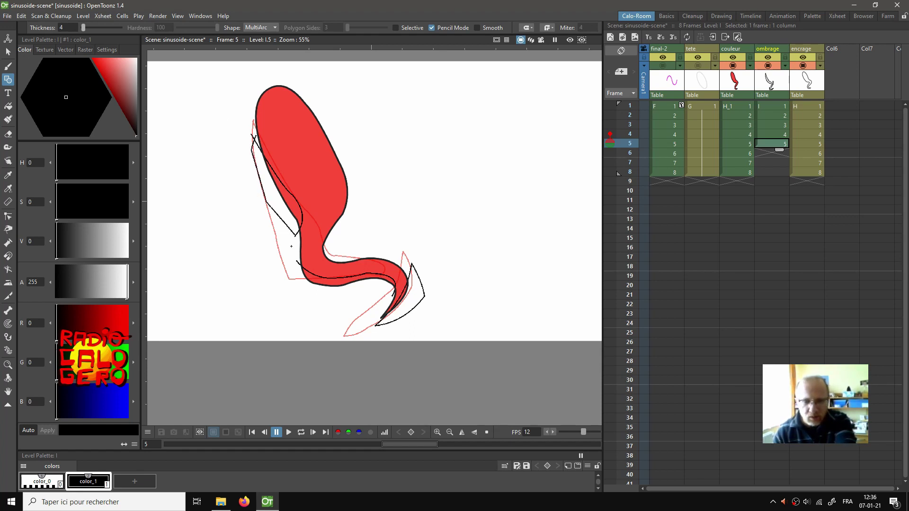
pyautogui.scroll(2, 304, 279)
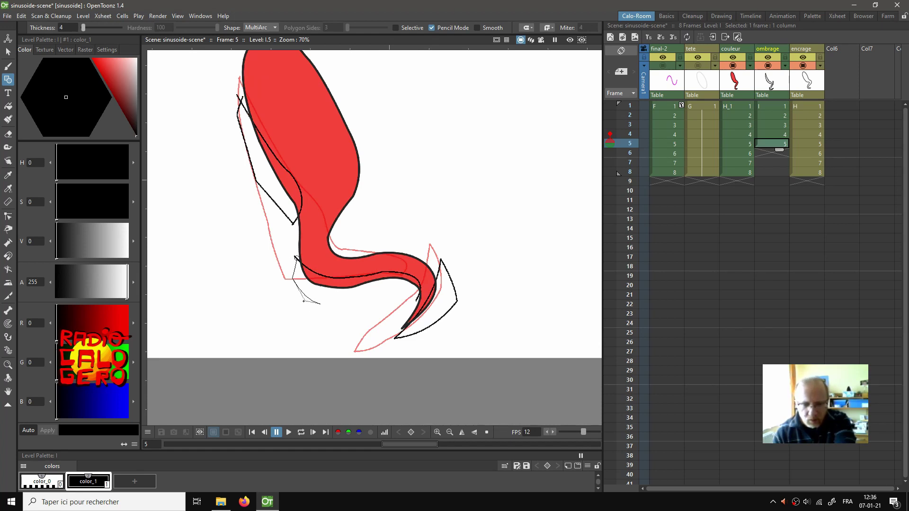
pyautogui.click(378, 291)
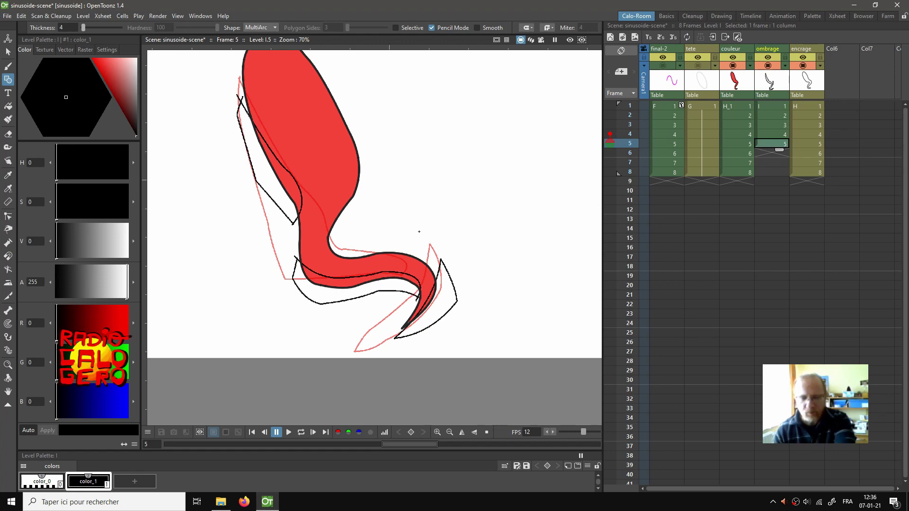
# Step: Draw a closed MultiArc shading outline along the head's lower-right edge down to the tail's neck on ombrage frame 5
pyautogui.scroll(-3, 420, 190)
pyautogui.scroll(3, 416, 197)
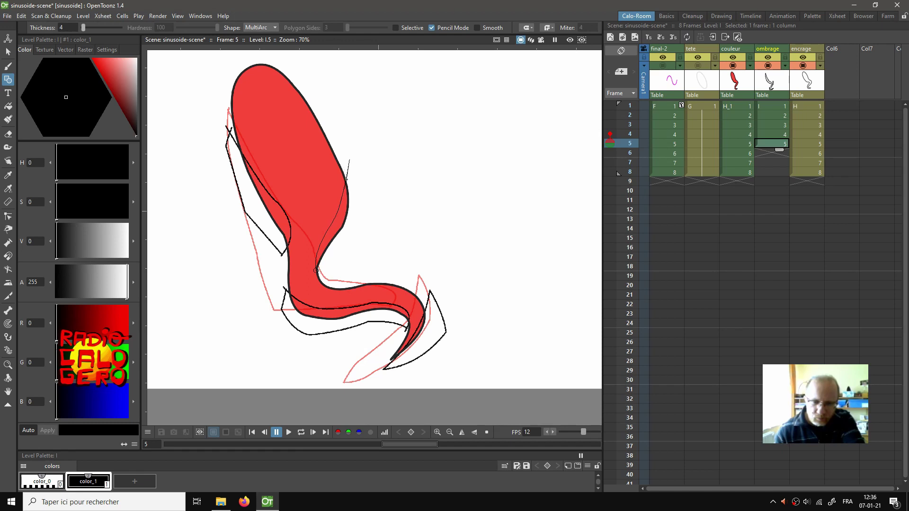
pyautogui.click(346, 178)
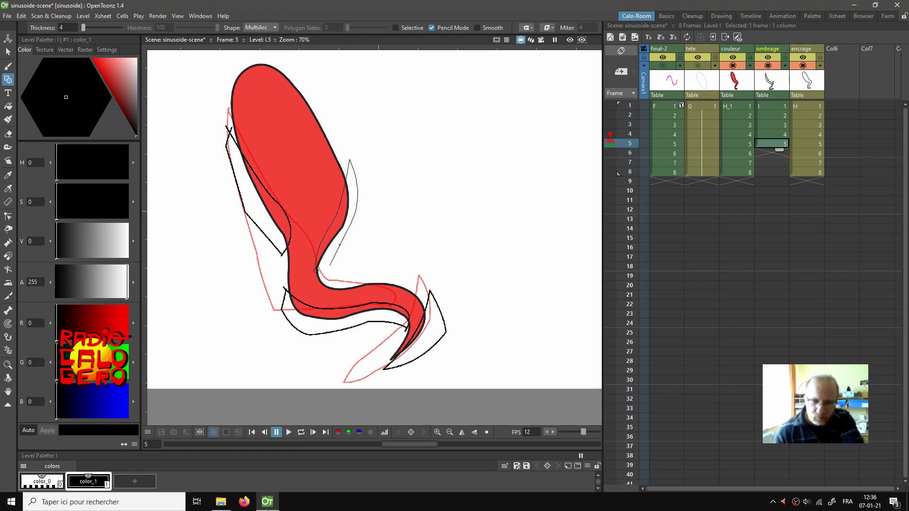
pyautogui.click(316, 270)
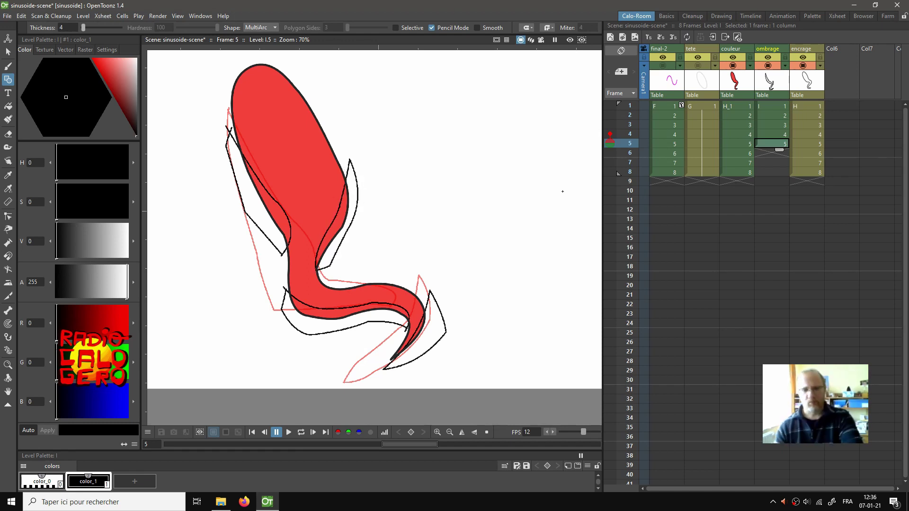
# Step: Add drawing 6 at frame 6 of the ombrage column and draw a closed MultiArc shading outline along the head's lower-left edge
pyautogui.click(763, 152)
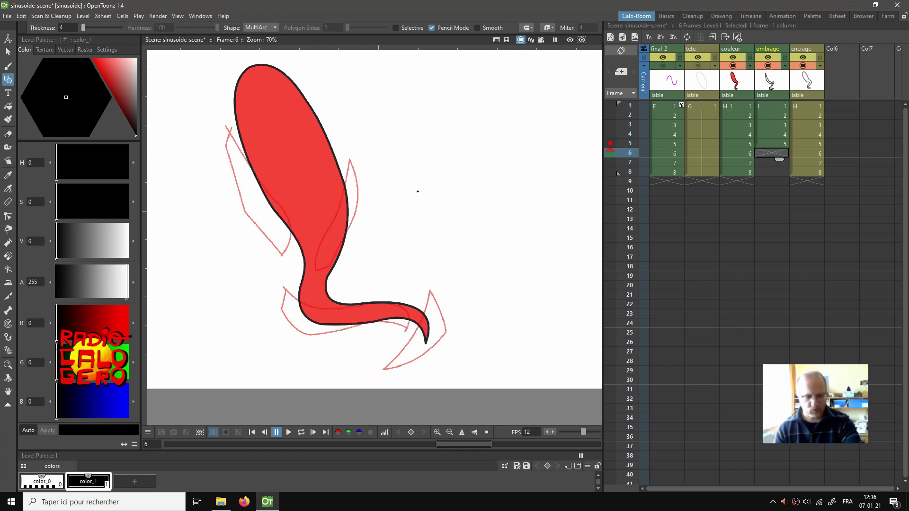
pyautogui.click(397, 191)
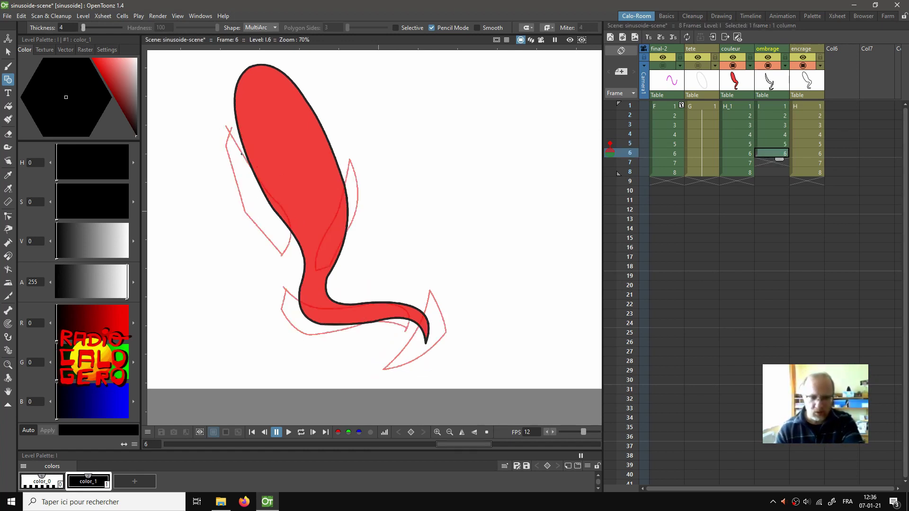
pyautogui.moveTo(242, 153); pyautogui.dragTo(284, 204)
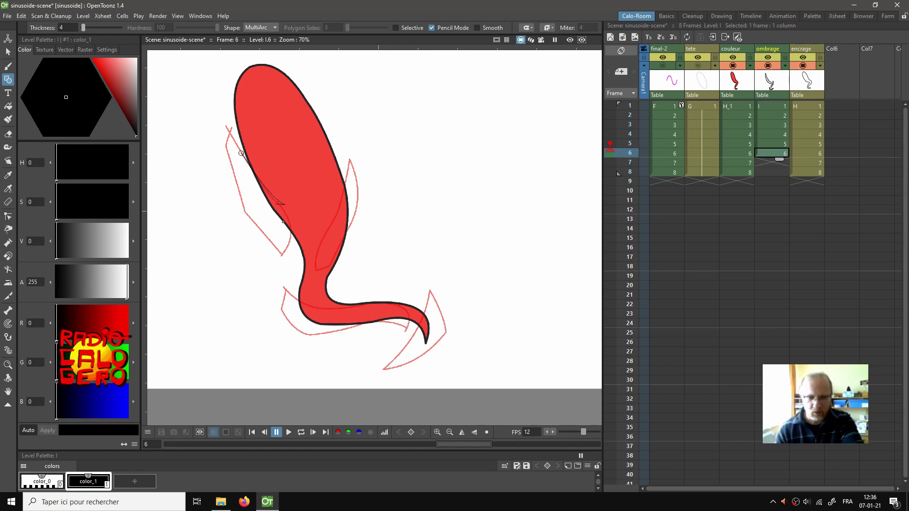
pyautogui.click(305, 238)
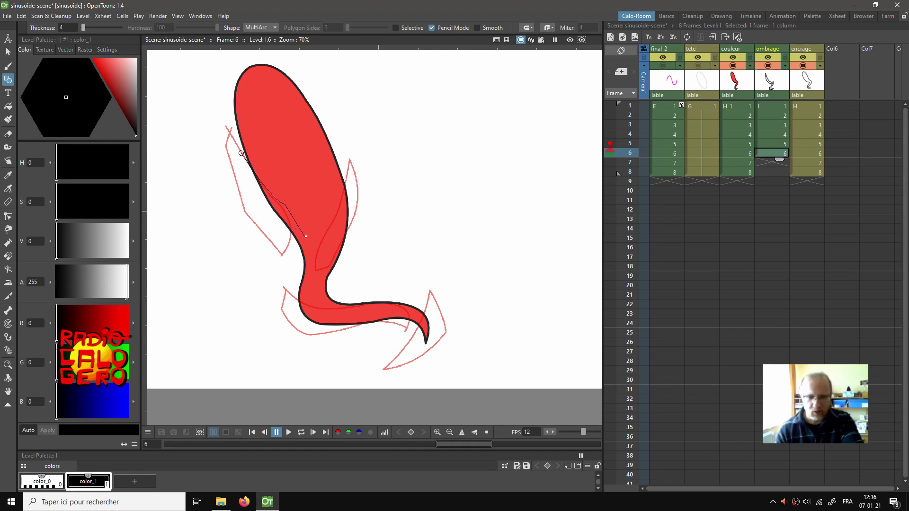
pyautogui.click(299, 277)
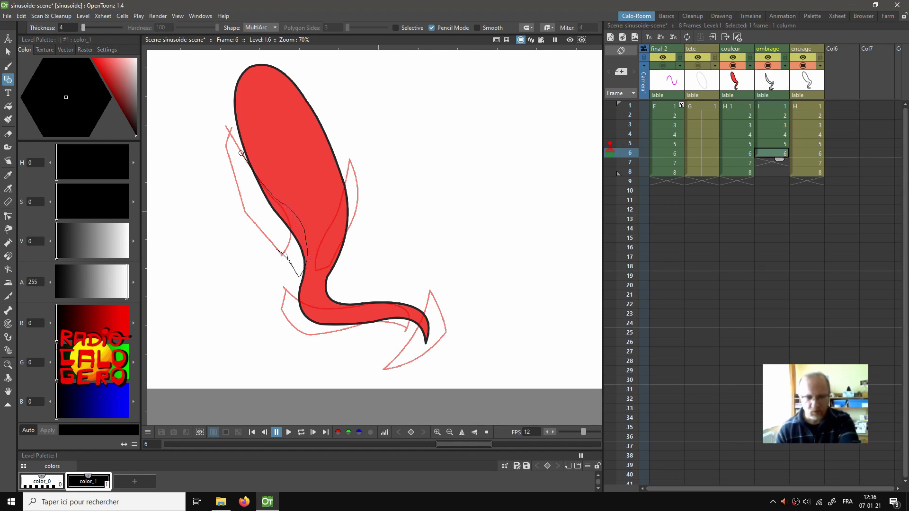
pyautogui.click(284, 255)
pyautogui.click(242, 153)
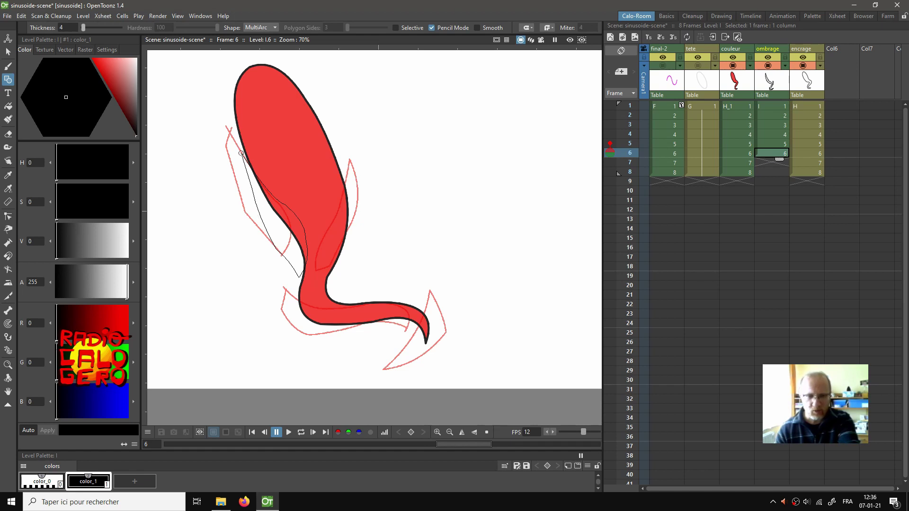
pyautogui.click(257, 188)
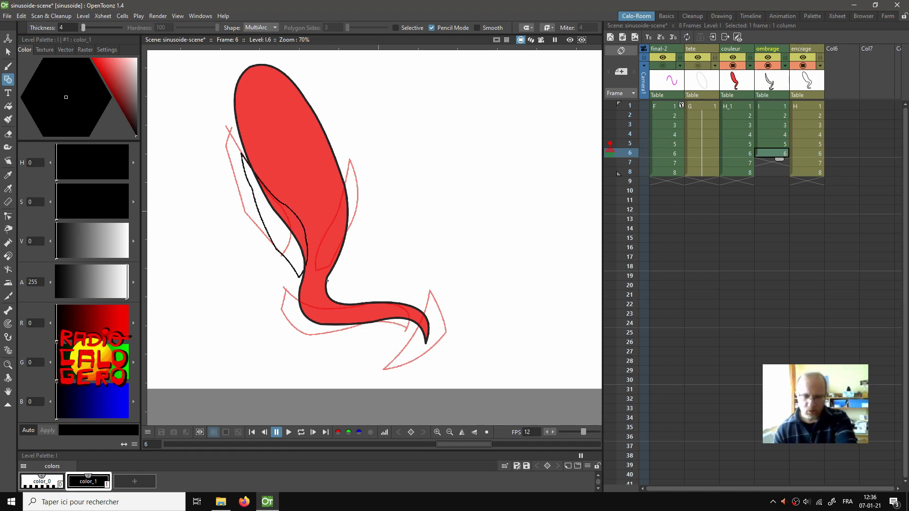
# Step: Draw a closed MultiArc shading outline from the inner tail bend up the body's right edge on ombrage frame 6
pyautogui.click(330, 247)
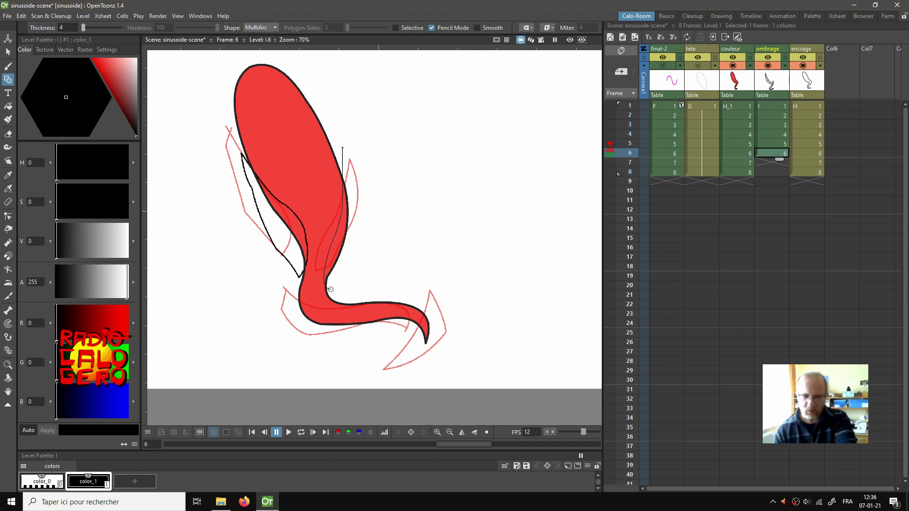
pyautogui.click(343, 148)
pyautogui.click(350, 247)
pyautogui.click(367, 202)
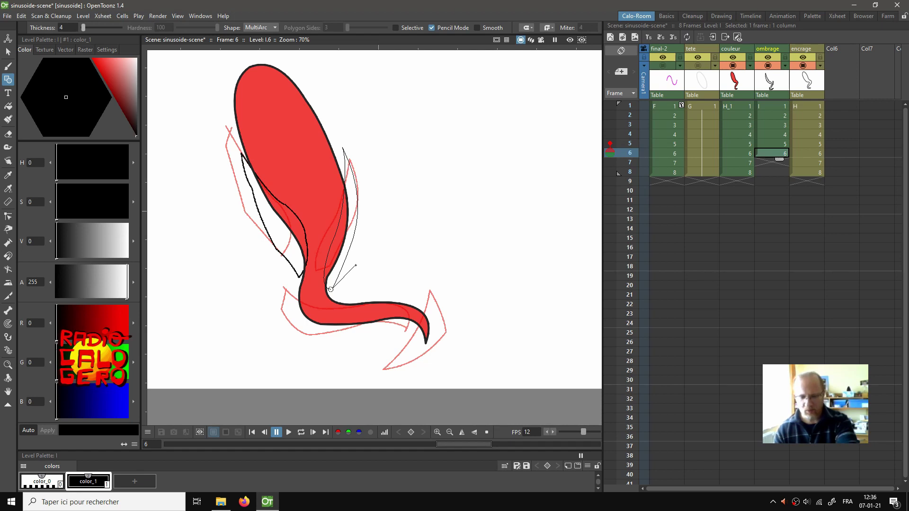
pyautogui.click(331, 288)
# Step: Draw a closed MultiArc shading outline along the tail's underside from the left bend to the tip on ombrage frame 6
pyautogui.scroll(-1, 300, 328)
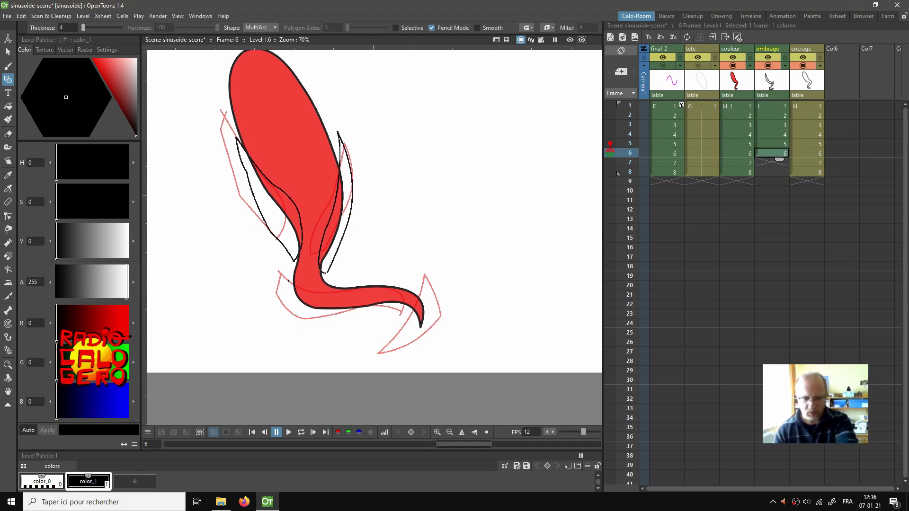
pyautogui.click(327, 299)
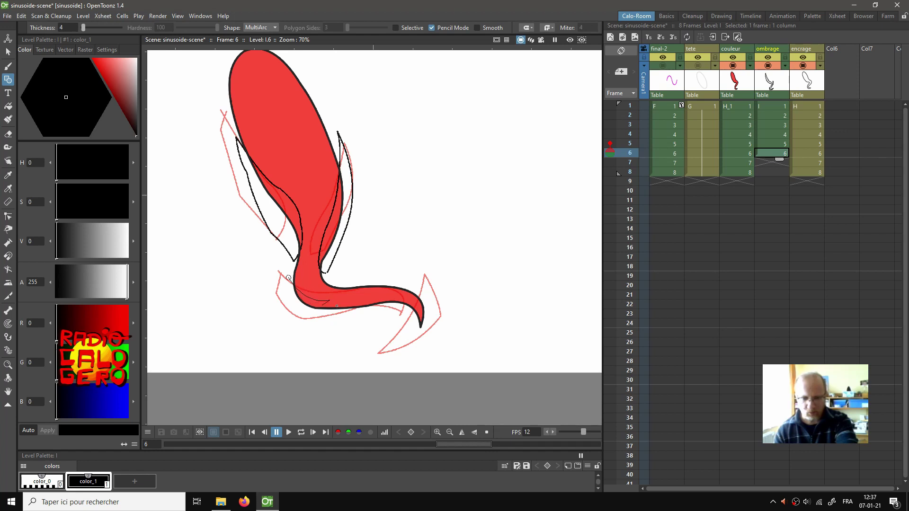
pyautogui.click(337, 307)
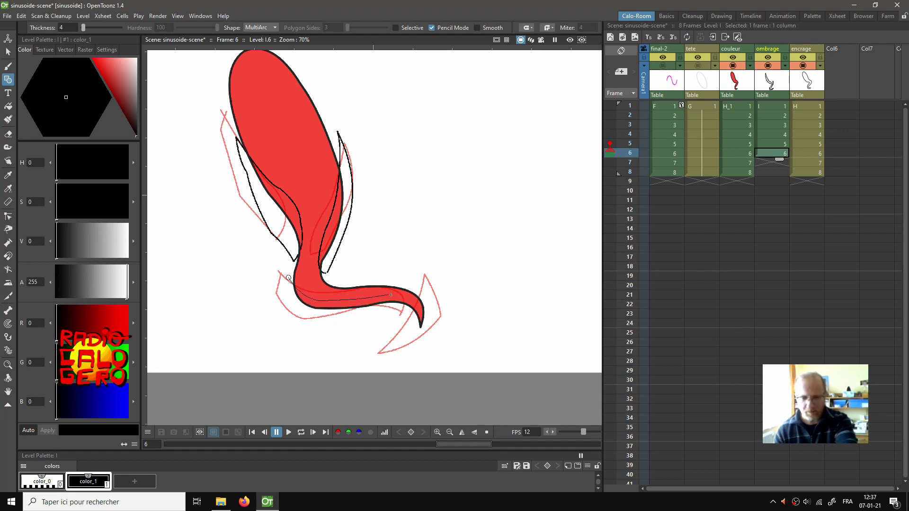
pyautogui.click(422, 328)
pyautogui.click(423, 338)
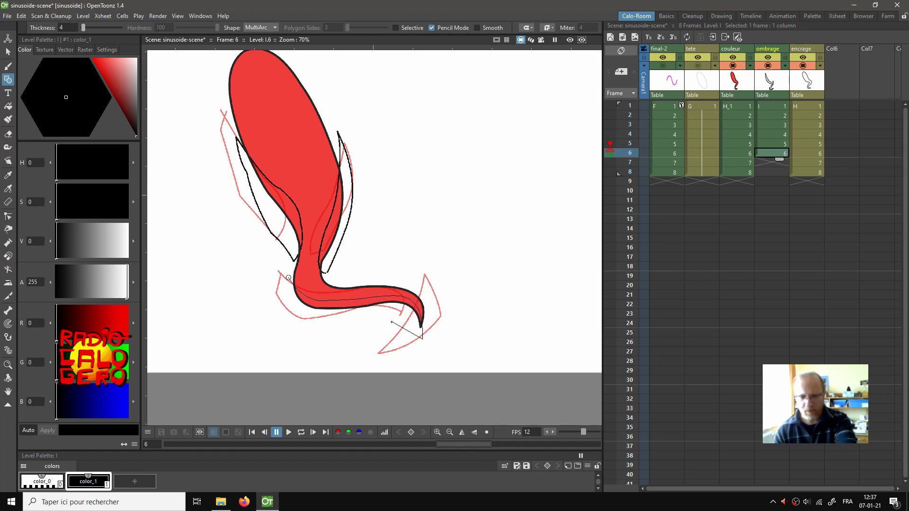
pyautogui.click(295, 313)
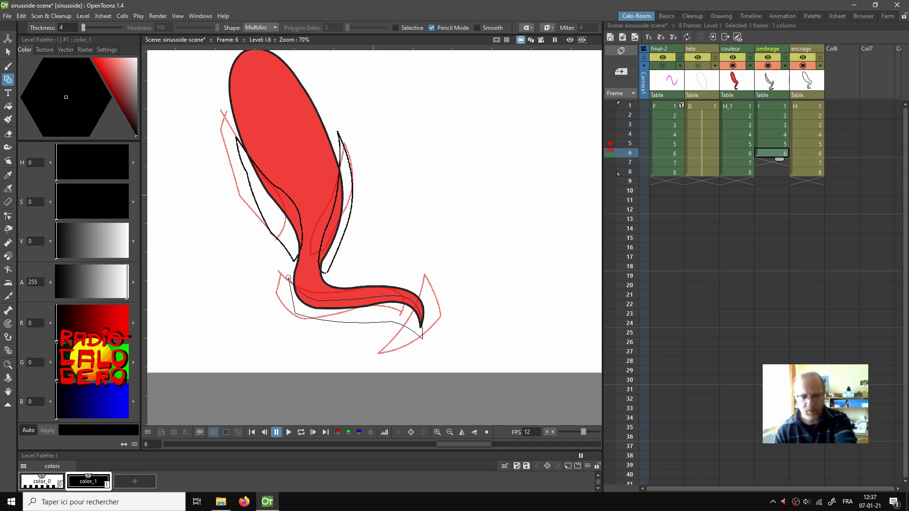
pyautogui.click(288, 279)
# Step: Add drawing 7 at frame 7 of the ombrage column and draw a closed MultiArc shading outline along the head's lower-left edge
pyautogui.click(767, 163)
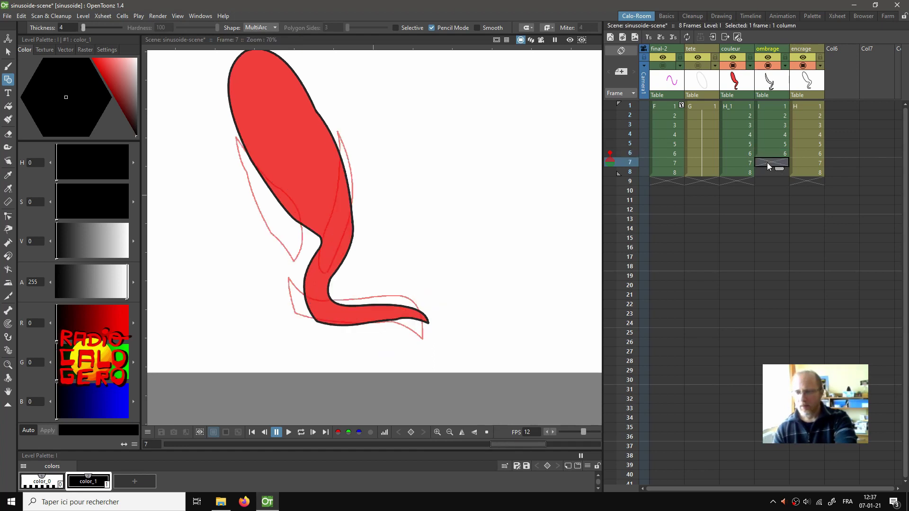
pyautogui.hotkey('alt', 'd')
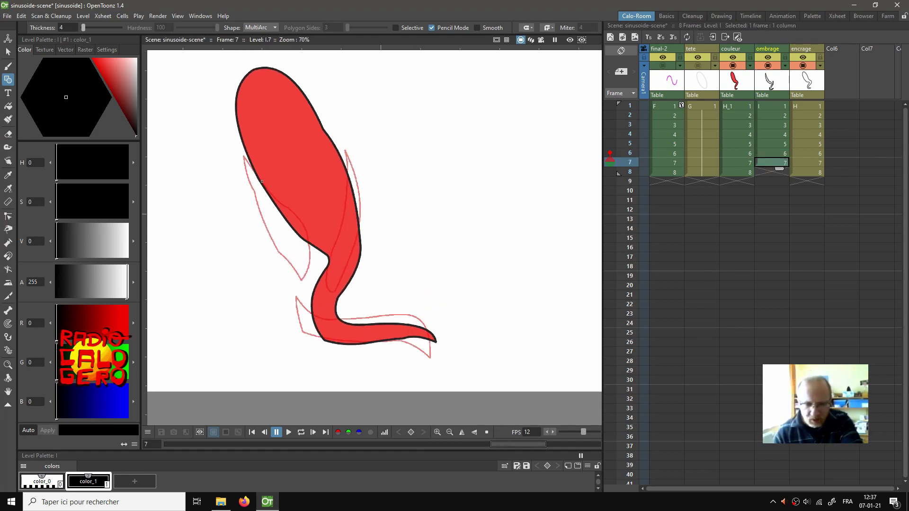
pyautogui.click(249, 171)
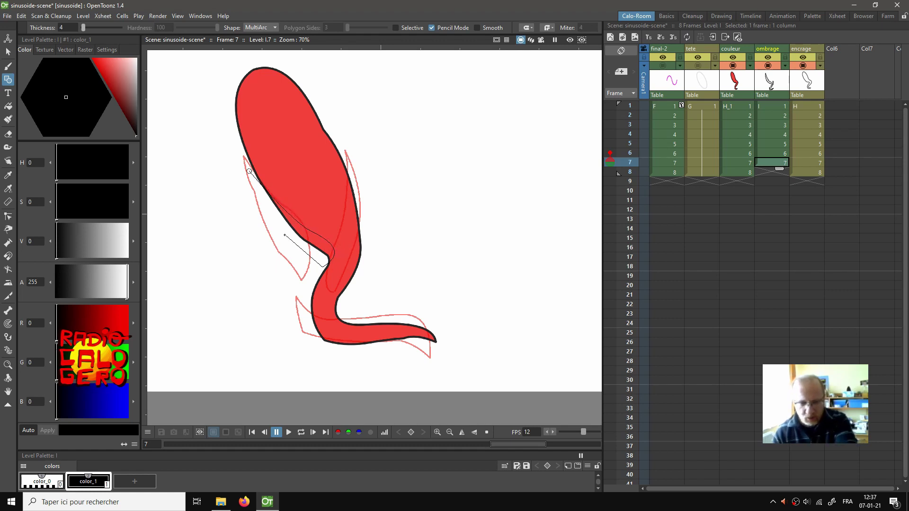
pyautogui.click(352, 250)
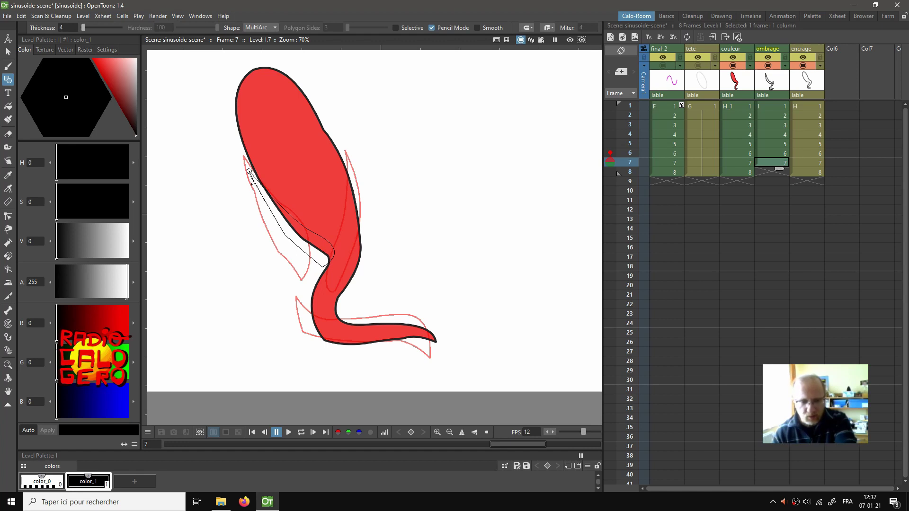
pyautogui.click(249, 172)
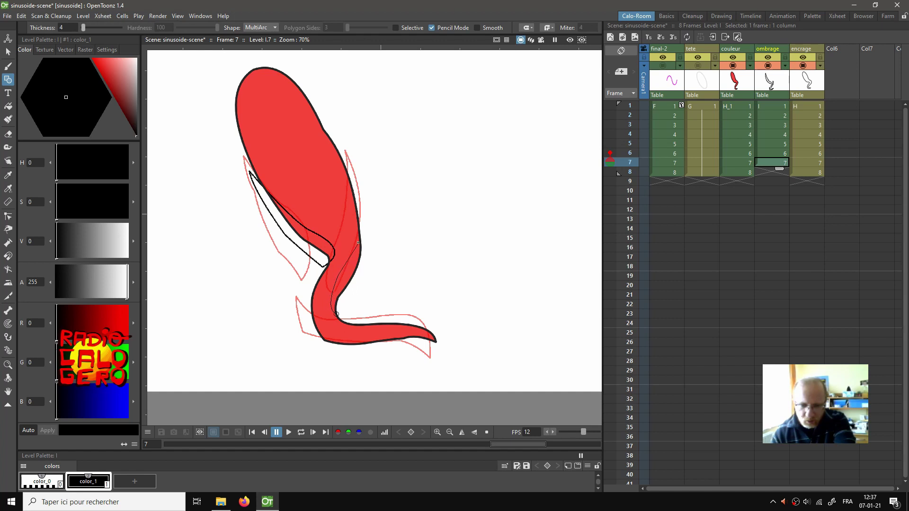
# Step: Draw a closed MultiArc shading outline from the inner tail bend up the body's right edge on ombrage frame 7
pyautogui.click(360, 181)
pyautogui.click(370, 239)
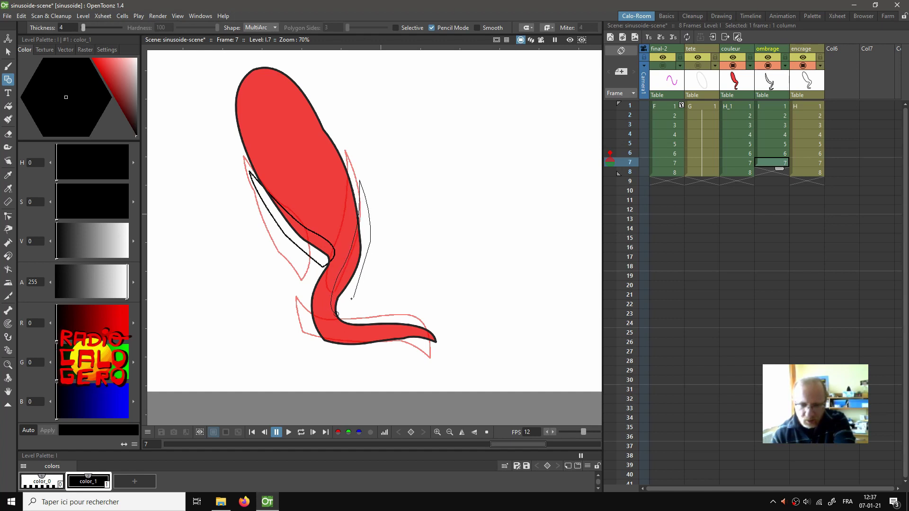
pyautogui.click(337, 313)
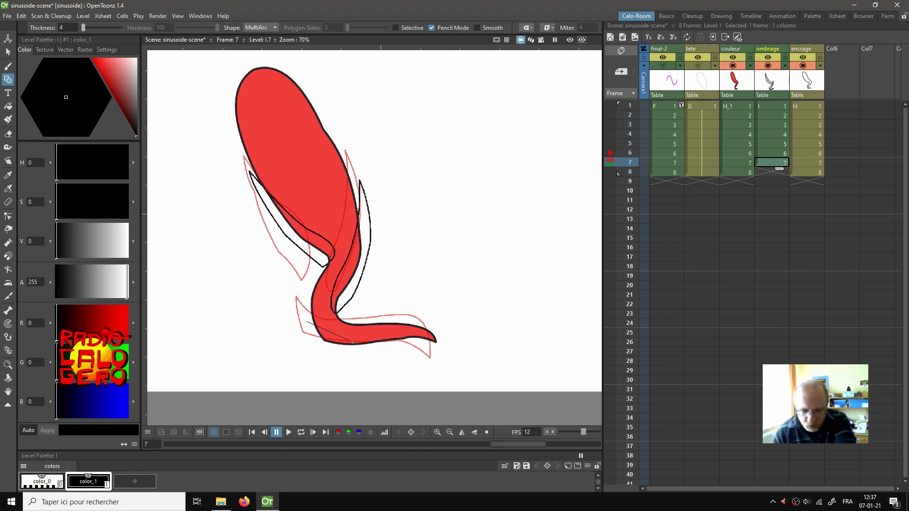
# Step: Draw a closed MultiArc shading outline along the tail's underside from the left bend to the tip on ombrage frame 7
pyautogui.click(367, 338)
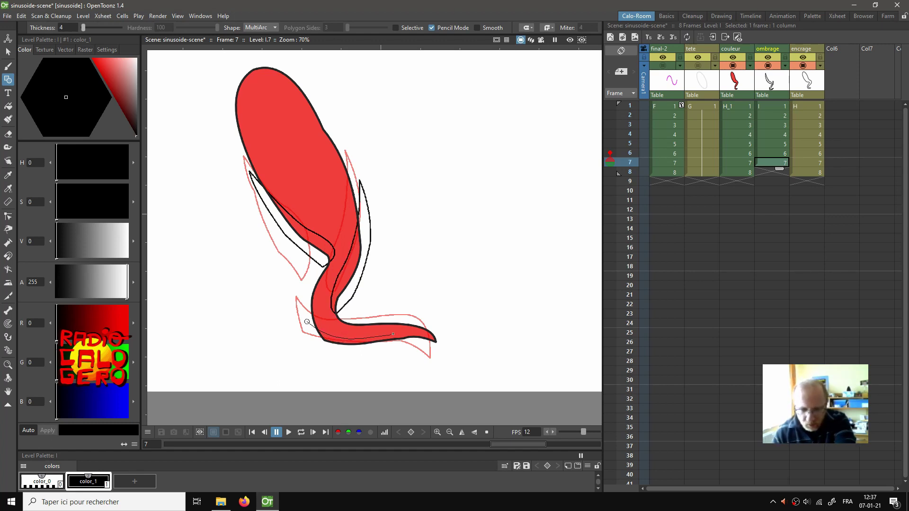
pyautogui.click(442, 348)
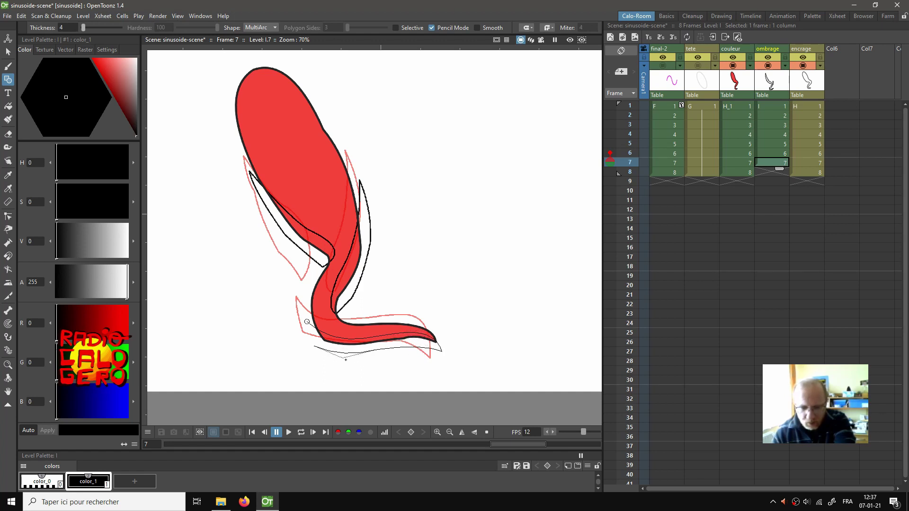
pyautogui.click(306, 322)
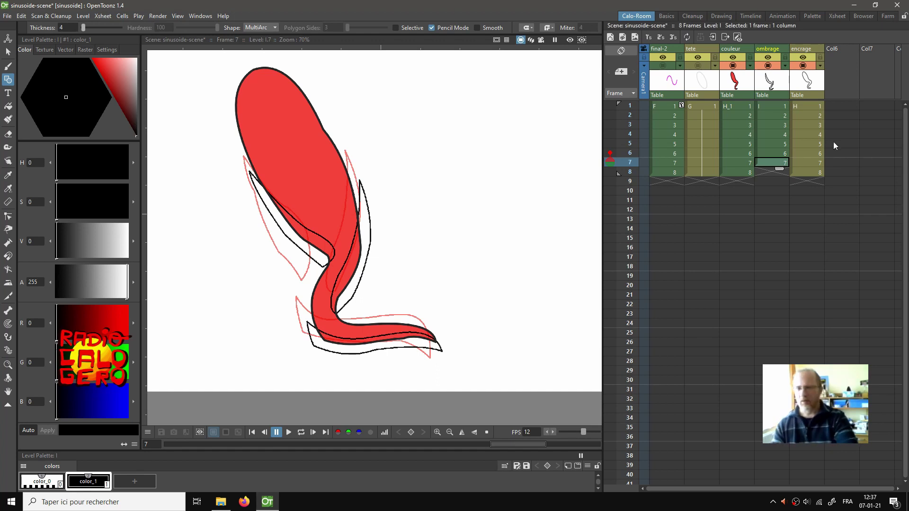
# Step: Add drawing 8 at frame 8 of the ombrage column and outline the shading along the head's lower-left edge with inner and outer MultiArc curves
pyautogui.click(765, 170)
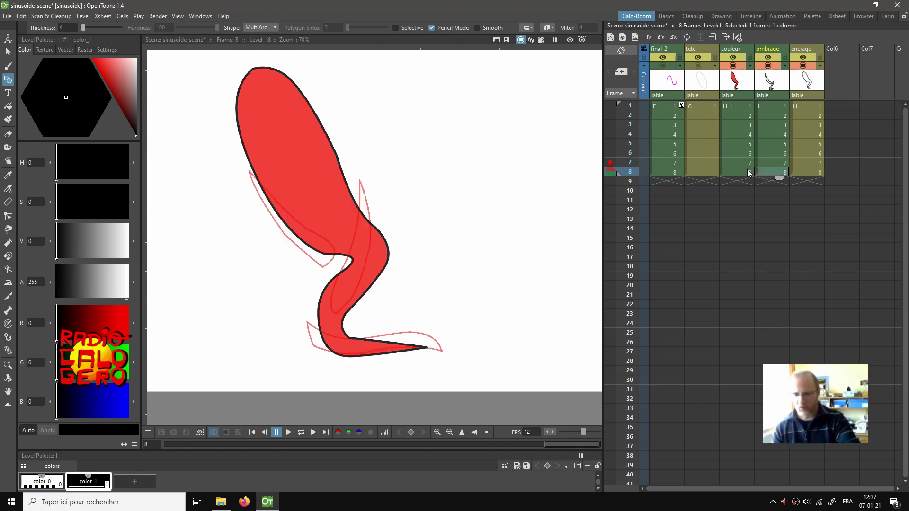
pyautogui.write('8')
pyautogui.press('Return')
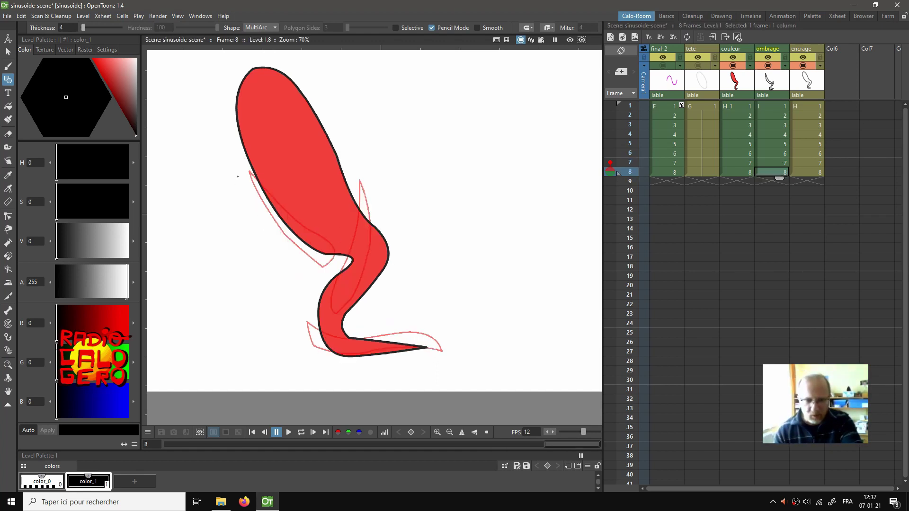
pyautogui.click(241, 167)
pyautogui.click(325, 239)
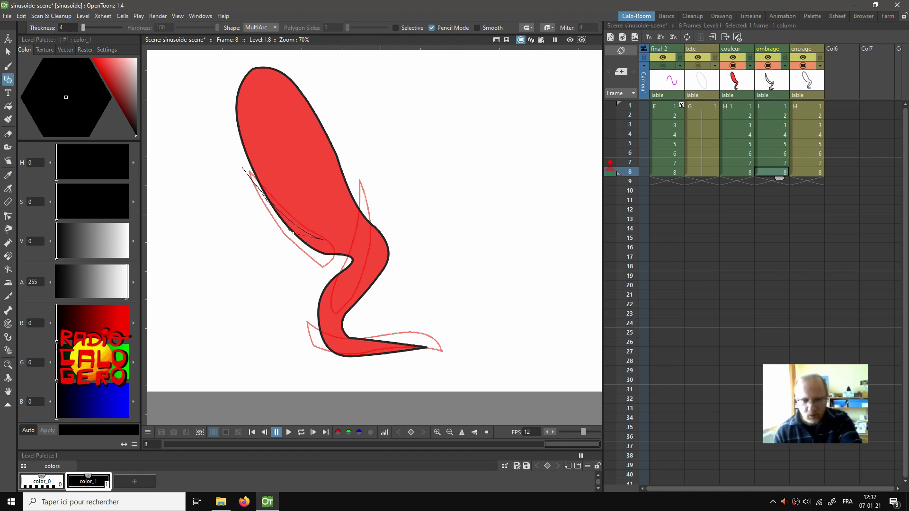
pyautogui.click(322, 240)
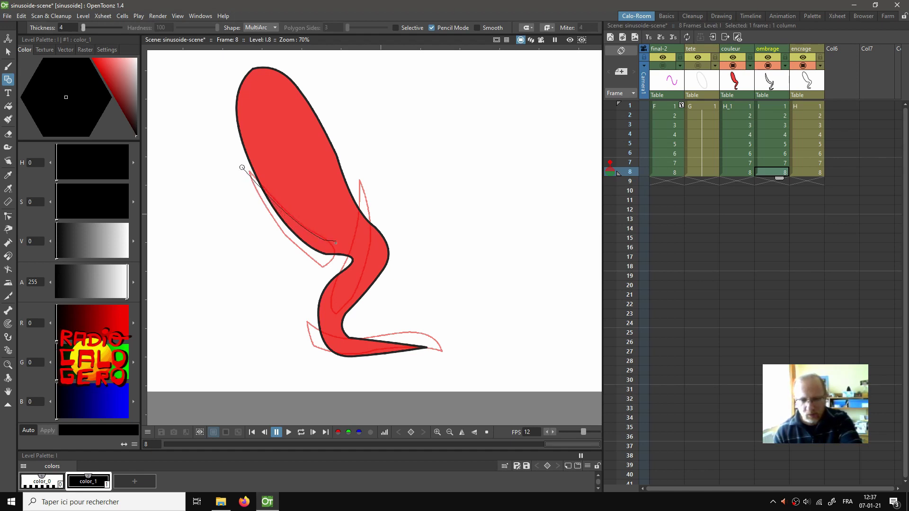
pyautogui.doubleClick(346, 268)
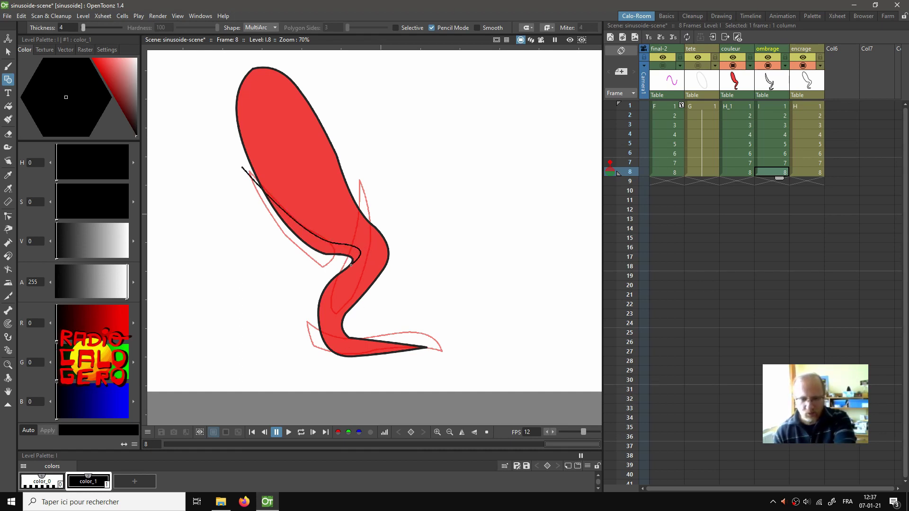
pyautogui.click(244, 170)
pyautogui.click(262, 215)
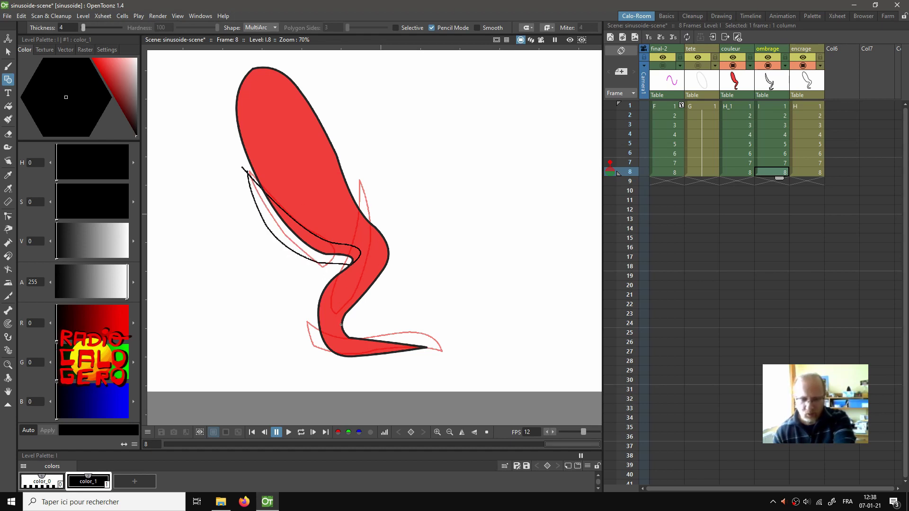
# Step: Draw a closed MultiArc shading outline from the inner tail bend around the body's right edge on ombrage frame 8
pyautogui.click(356, 285)
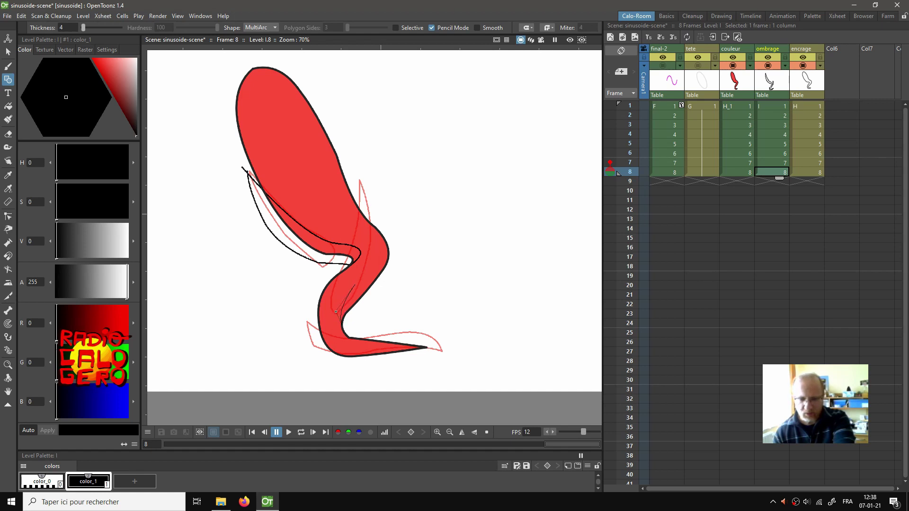
pyautogui.click(381, 225)
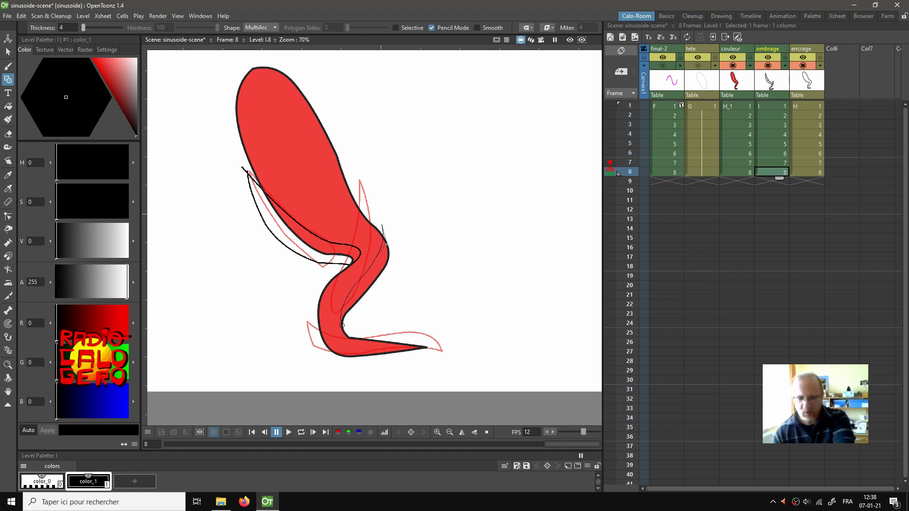
pyautogui.click(364, 308)
pyautogui.click(342, 325)
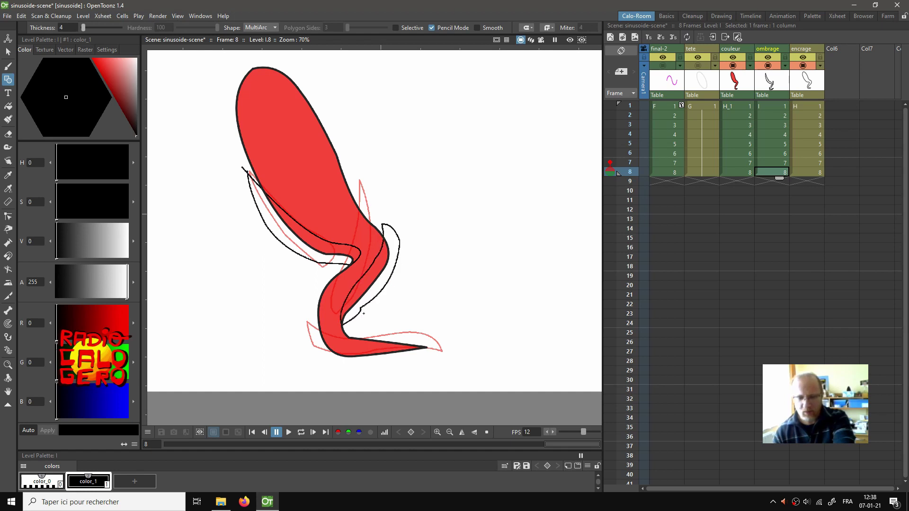
# Step: Draw a closed MultiArc shading outline along the tail's underside from the left bend to near the tip on ombrage frame 8
pyautogui.click(313, 333)
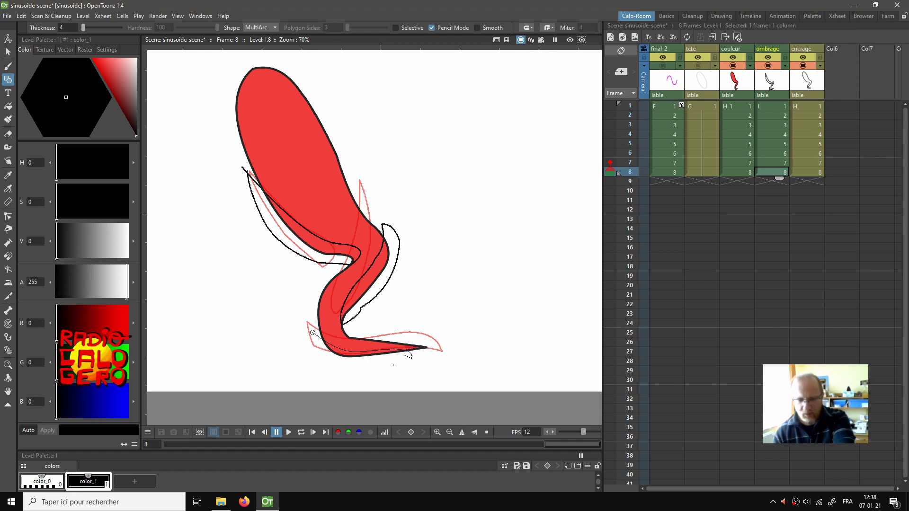
pyautogui.click(350, 367)
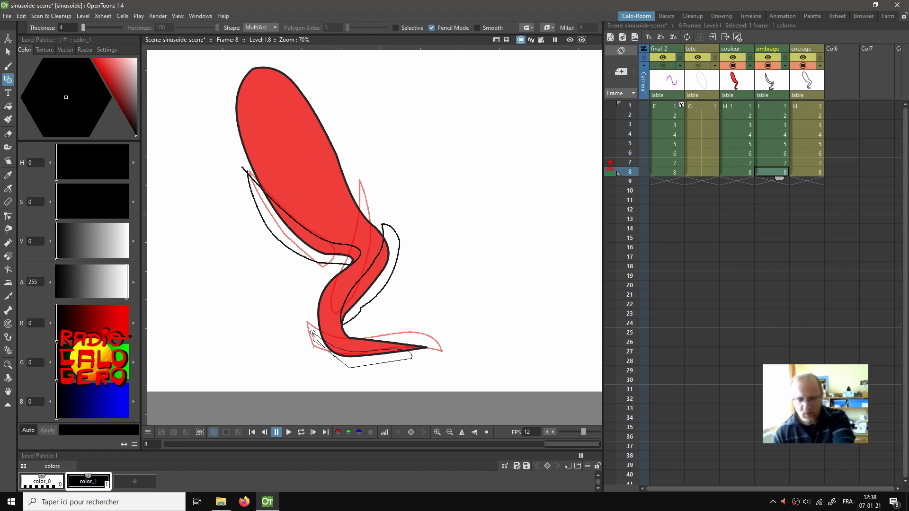
pyautogui.click(312, 334)
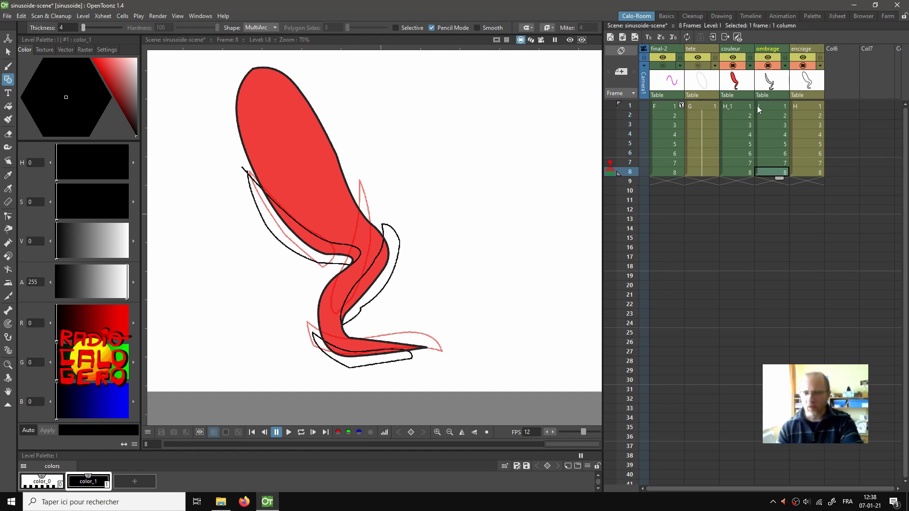
# Step: Return to frame 1 and hide the couleur and encrage columns in the camera stand so only the ombrage outlines show
pyautogui.click(770, 105)
pyautogui.scroll(-1, 416, 172)
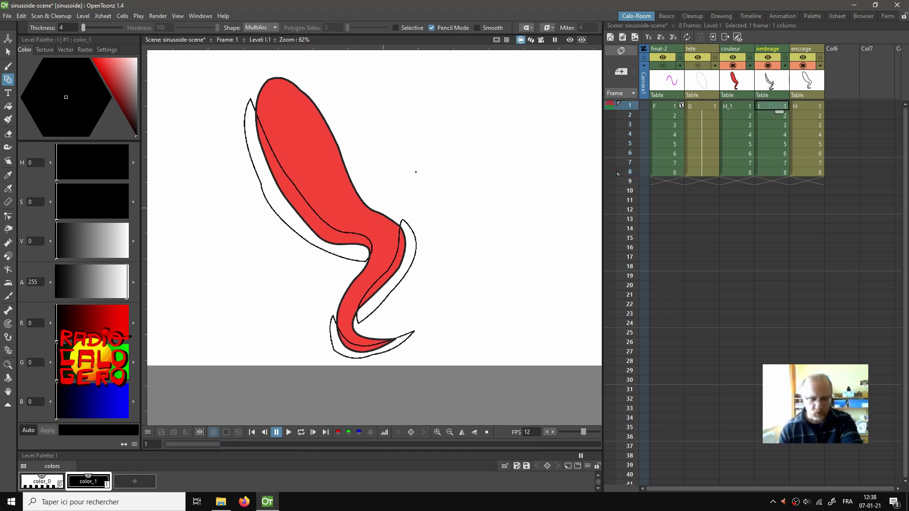
pyautogui.scroll(-2, 417, 175)
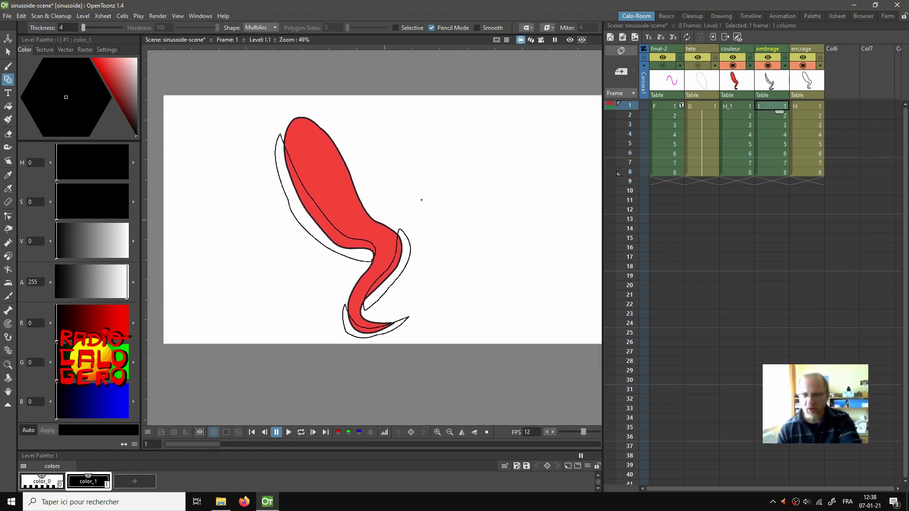
pyautogui.moveTo(418, 199); pyautogui.dragTo(409, 197)
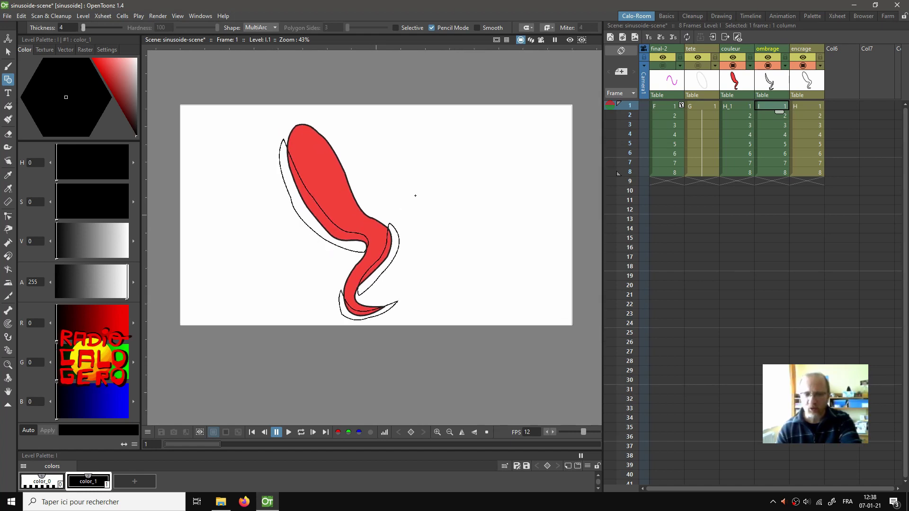
pyautogui.click(736, 105)
pyautogui.click(732, 66)
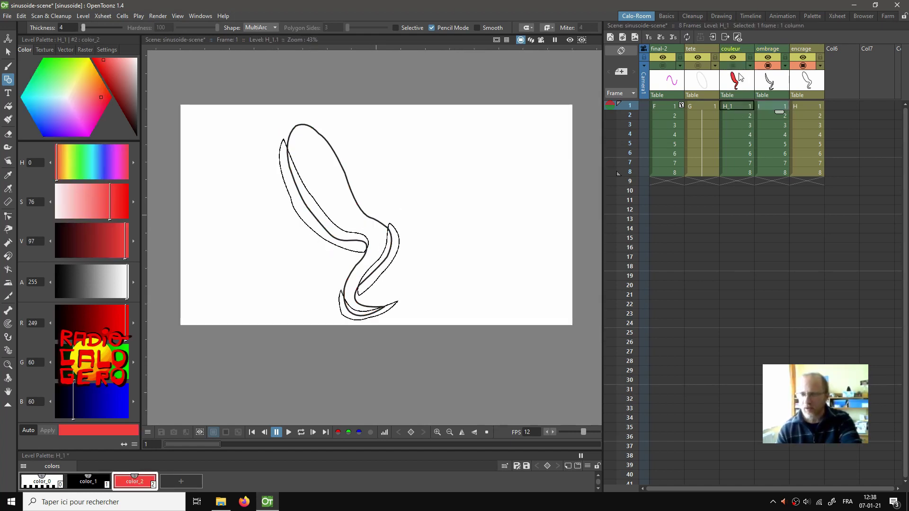
pyautogui.click(803, 65)
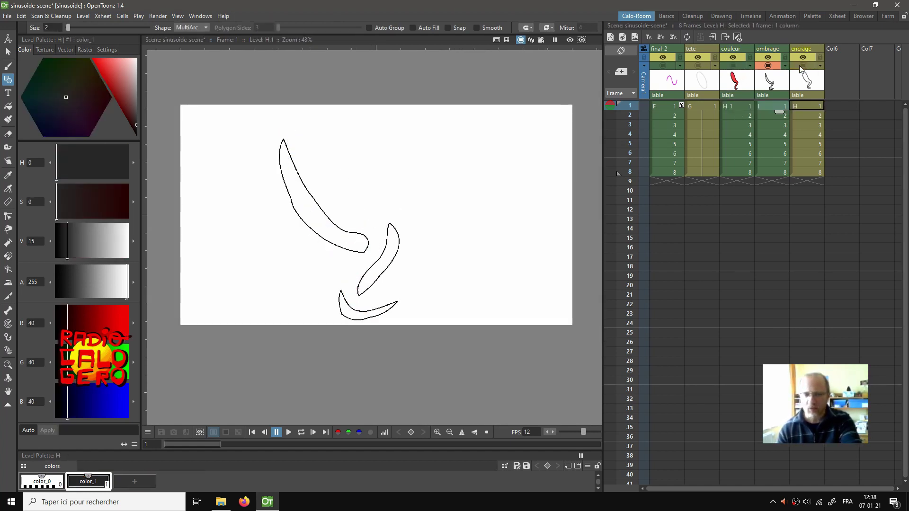
# Step: Step through the ombrage drawings from frame 1 to examine the shading outlines on each frame
pyautogui.click(768, 105)
pyautogui.press('Down')
pyautogui.press('Down')
pyautogui.press('Down')
pyautogui.press('Down')
pyautogui.press('Down')
pyautogui.press('Down')
pyautogui.press('Down')
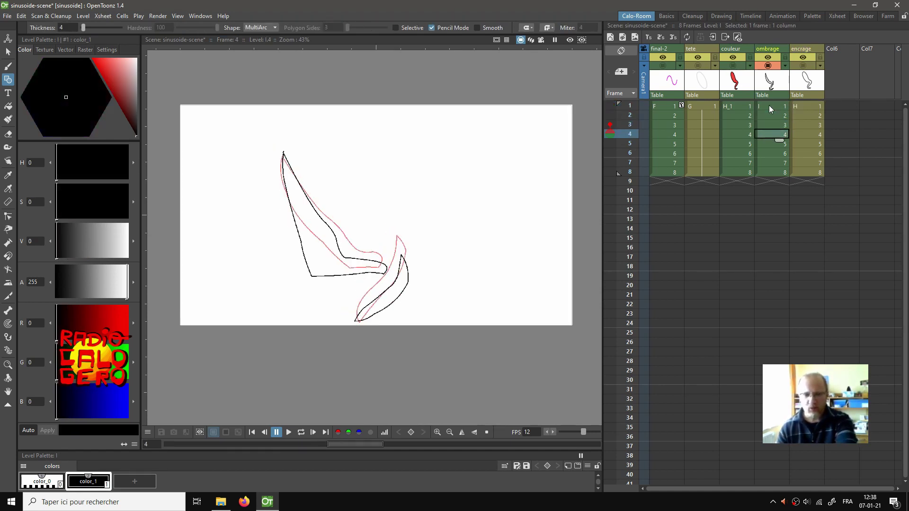
pyautogui.press('Up')
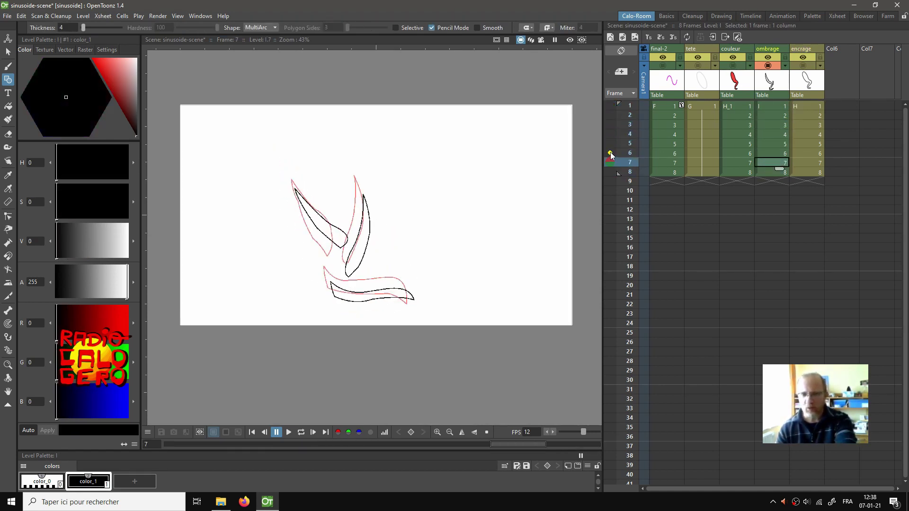
# Step: Turn off the onion skin of the previous frame and go back to frame 1 of the ombrage column
pyautogui.click(610, 155)
pyautogui.press('Up')
pyautogui.press('Up')
pyautogui.press('Up')
pyautogui.press('Up')
pyautogui.press('Up')
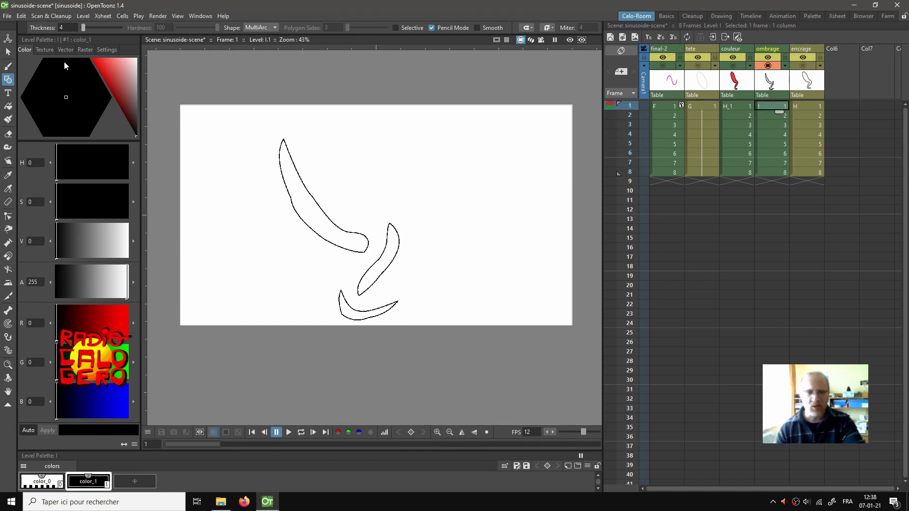
# Step: Fill the shading outlines black on ombrage frames 1 to 8 with a Rectangular, Frame Range area fill around the whole canvas
pyautogui.click(8, 107)
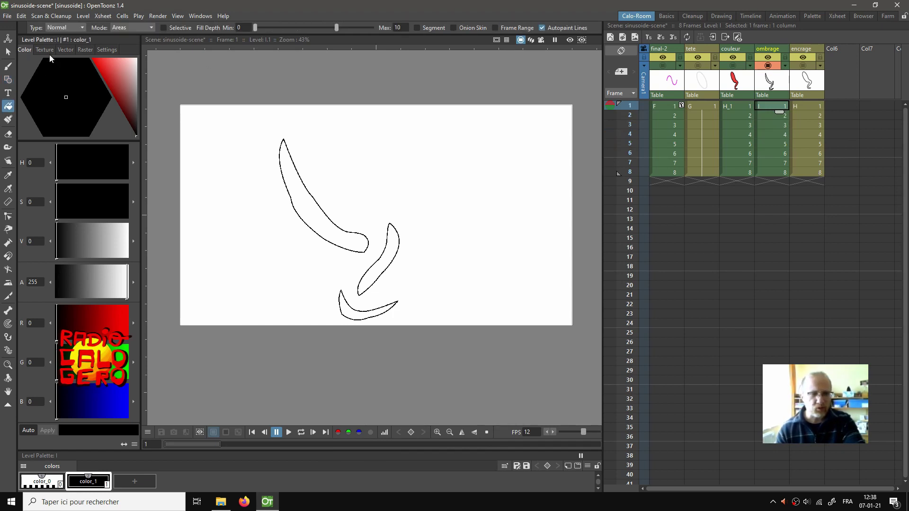
pyautogui.click(64, 28)
pyautogui.click(71, 38)
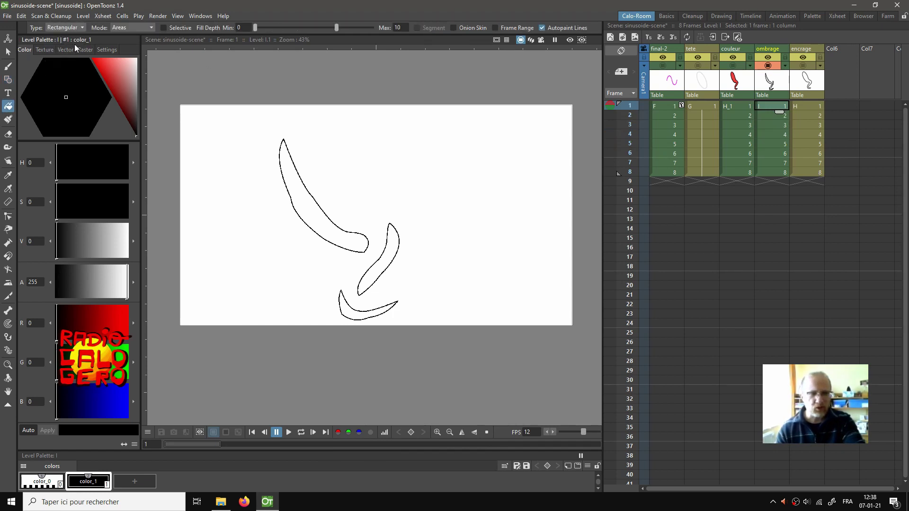
pyautogui.click(498, 29)
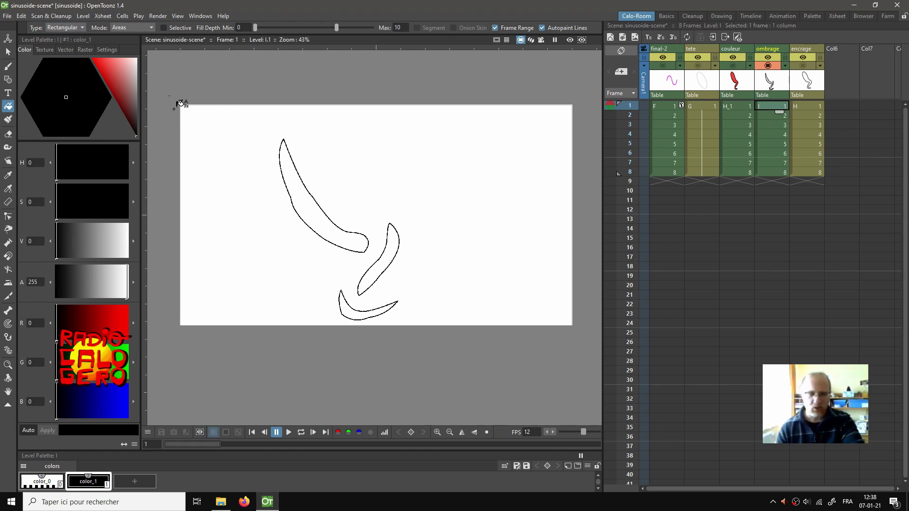
pyautogui.moveTo(169, 96); pyautogui.dragTo(593, 339)
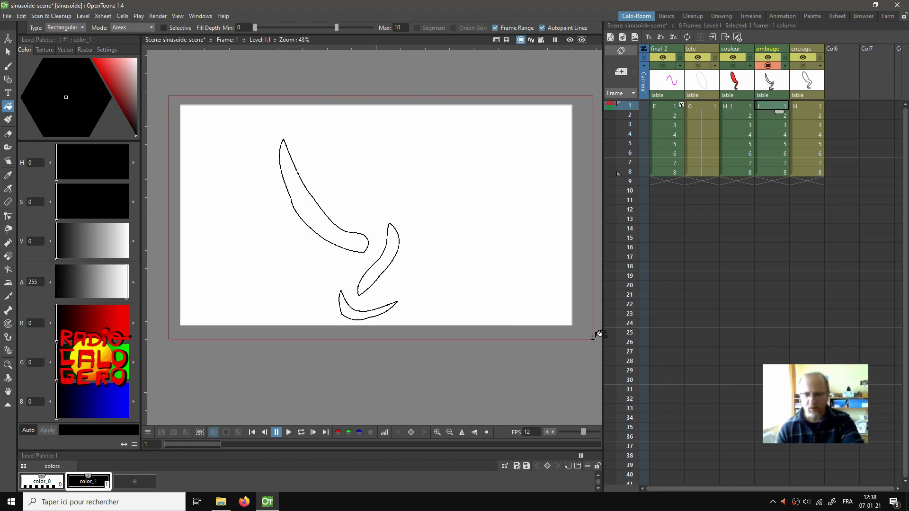
pyautogui.click(771, 173)
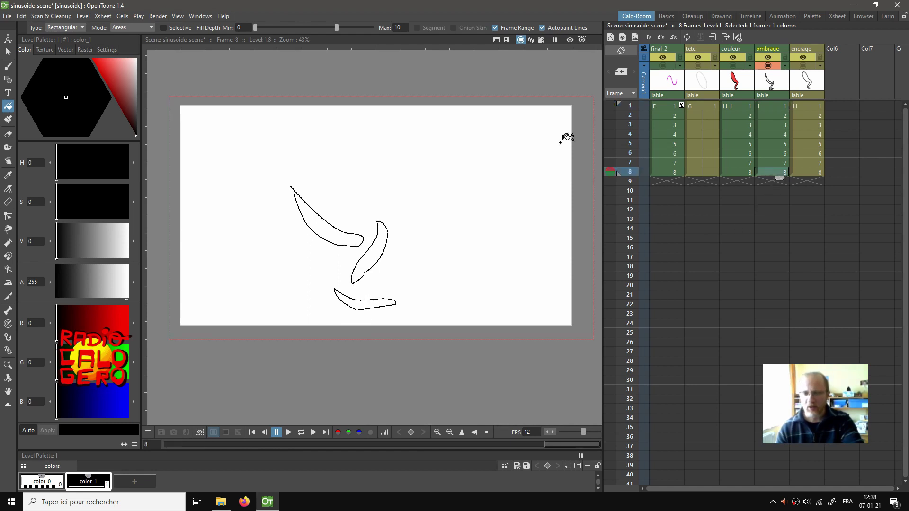
pyautogui.moveTo(175, 100); pyautogui.dragTo(591, 337)
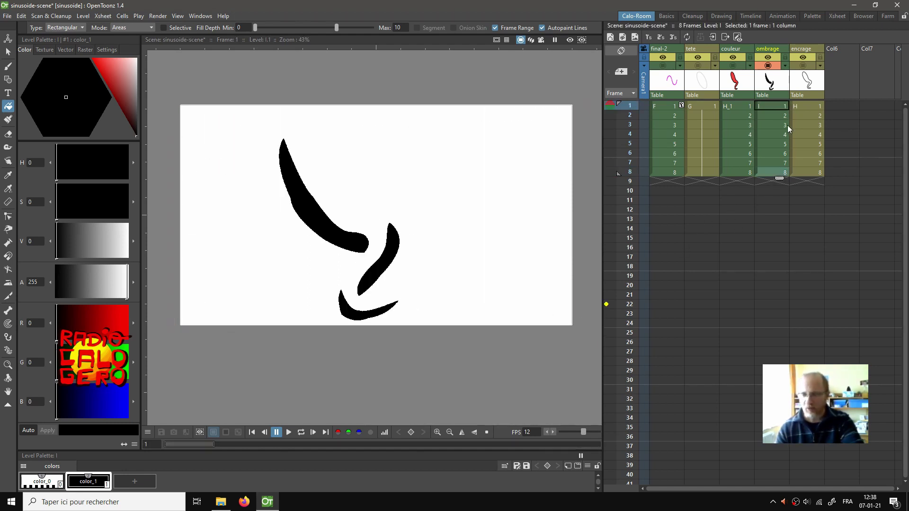
# Step: Check the filled ombrage drawings and close the gap at the lower end of the unfilled right shape on frame 6 with the Brush
pyautogui.click(774, 106)
pyautogui.press('Down')
pyautogui.press('Down')
pyautogui.press('Down')
pyautogui.press('Down')
pyautogui.press('Down')
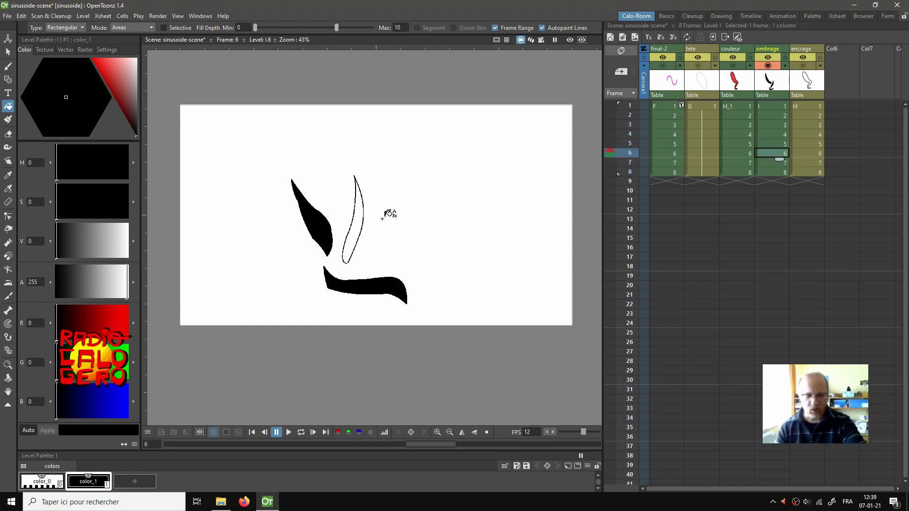
pyautogui.press('b')
pyautogui.scroll(5, 368, 229)
pyautogui.scroll(3, 367, 230)
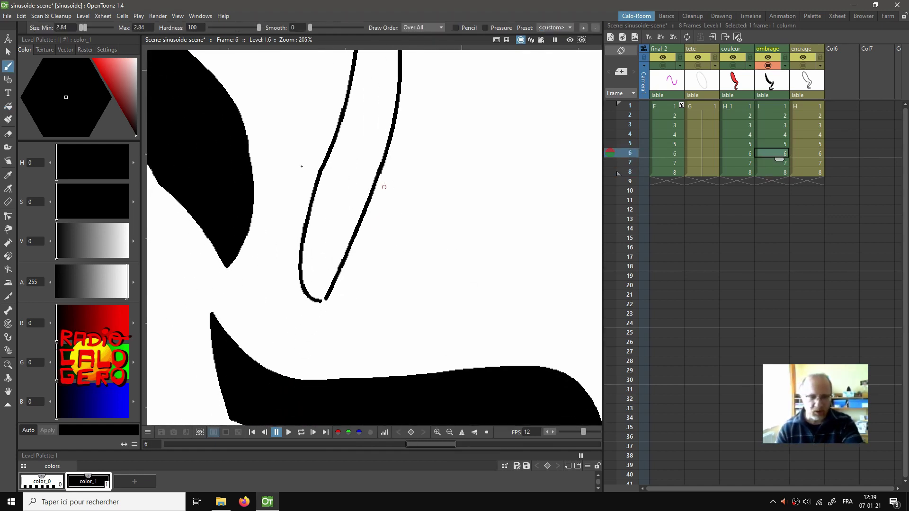
pyautogui.scroll(1, 344, 302)
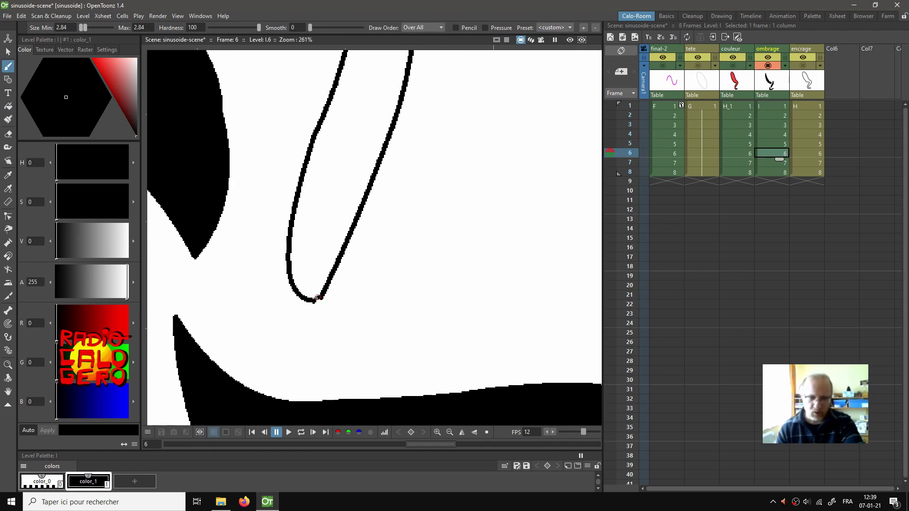
# Step: Turn off Frame Range, set the fill type to Normal and fill the right body shading shape on ombrage frame 6 black
pyautogui.press('f')
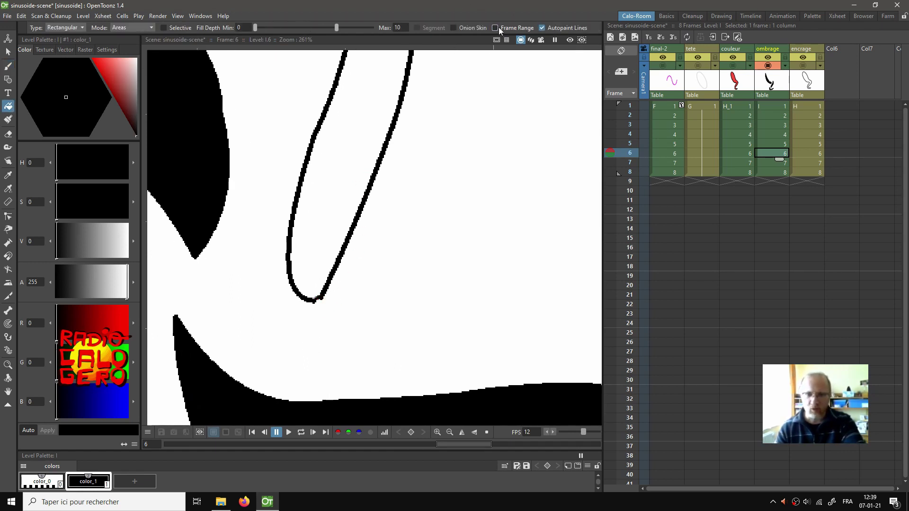
pyautogui.scroll(-4, 419, 200)
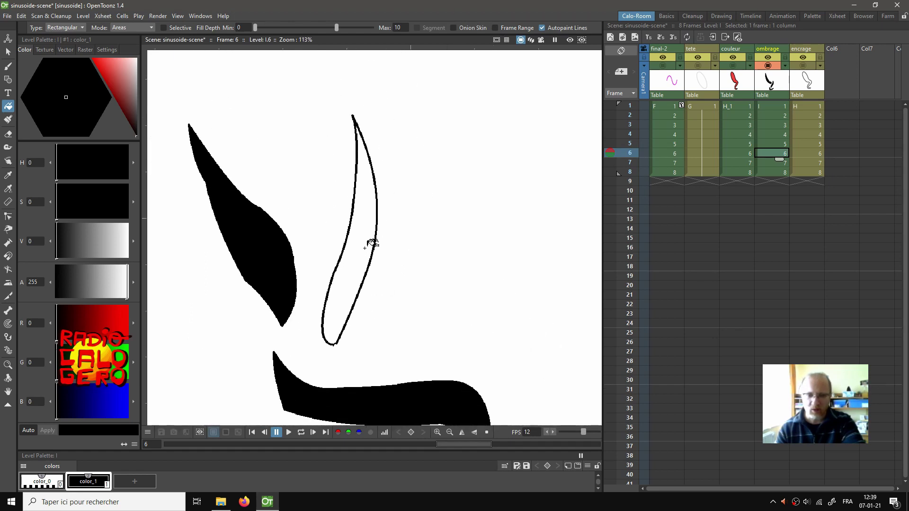
pyautogui.click(55, 27)
pyautogui.click(53, 37)
pyautogui.click(352, 261)
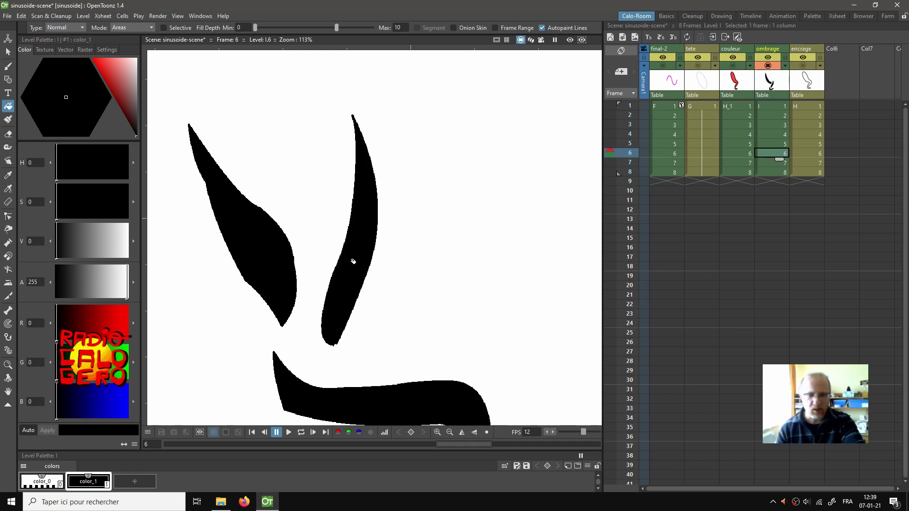
# Step: Show the couleur and encrage columns again in the camera stand together with the filled shading
pyautogui.scroll(-4, 517, 214)
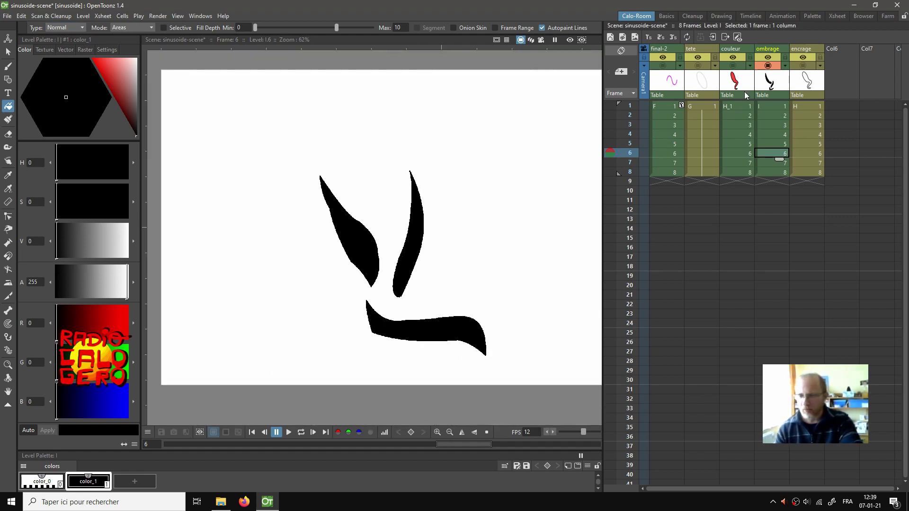
pyautogui.click(733, 65)
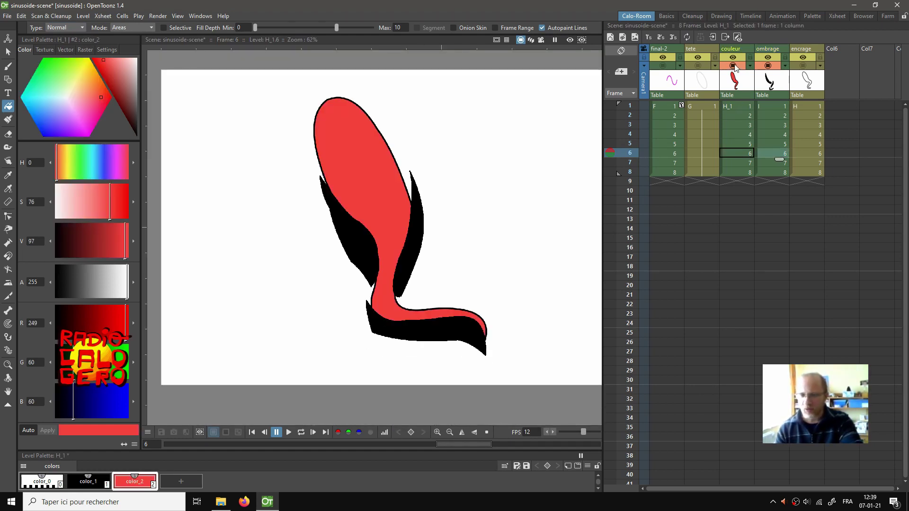
pyautogui.click(801, 65)
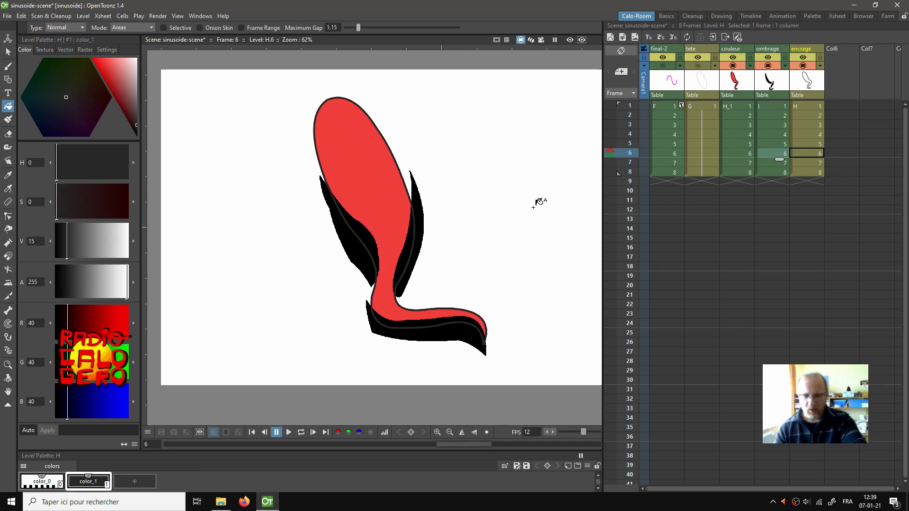
pyautogui.press('space')
pyautogui.moveTo(505, 219); pyautogui.dragTo(362, 213)
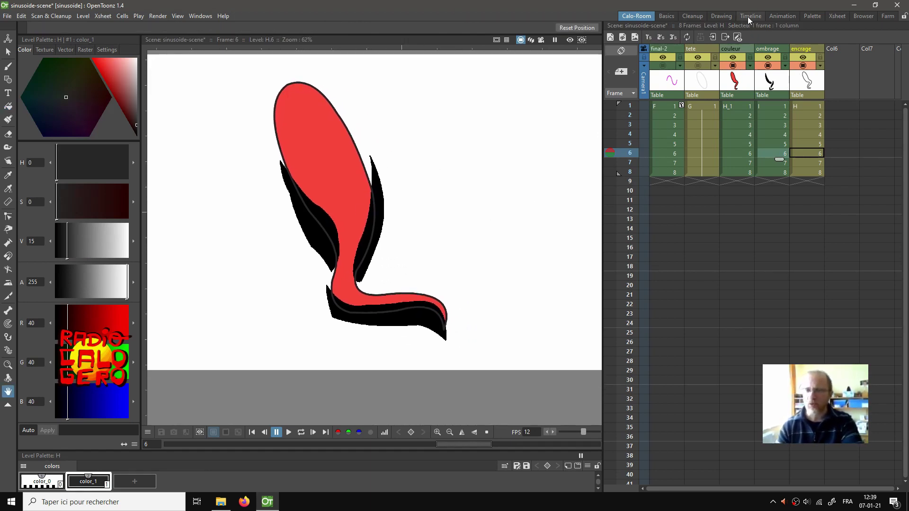
# Step: Switch to the Animation room and display its Fx Schematic maximized with the column nodes in view
pyautogui.click(774, 15)
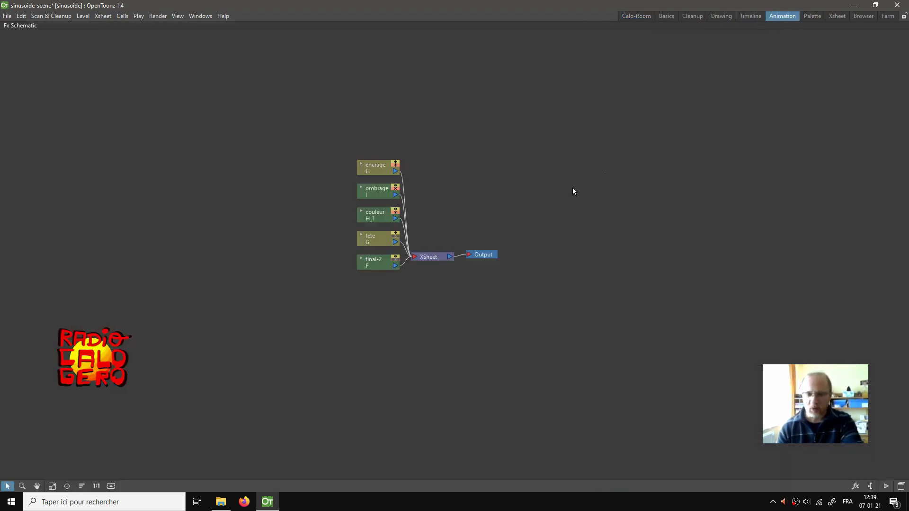
pyautogui.scroll(5, 409, 176)
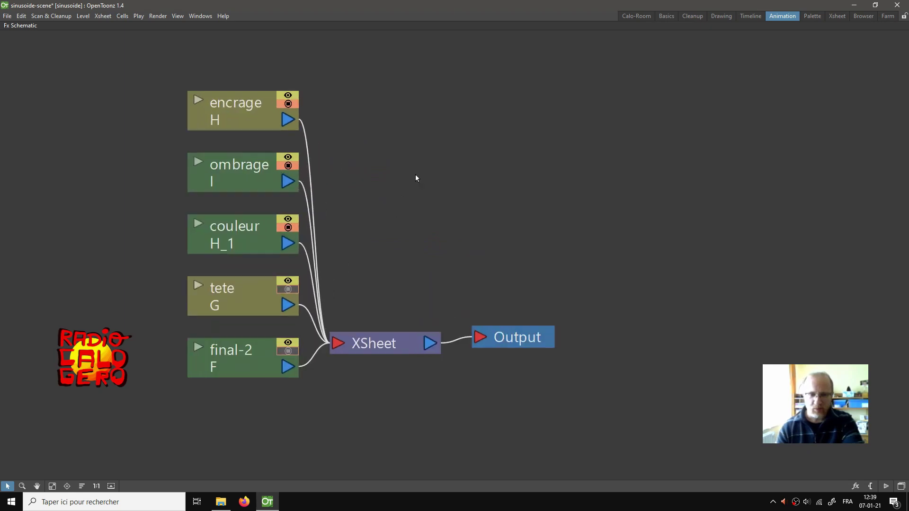
pyautogui.scroll(-1, 415, 174)
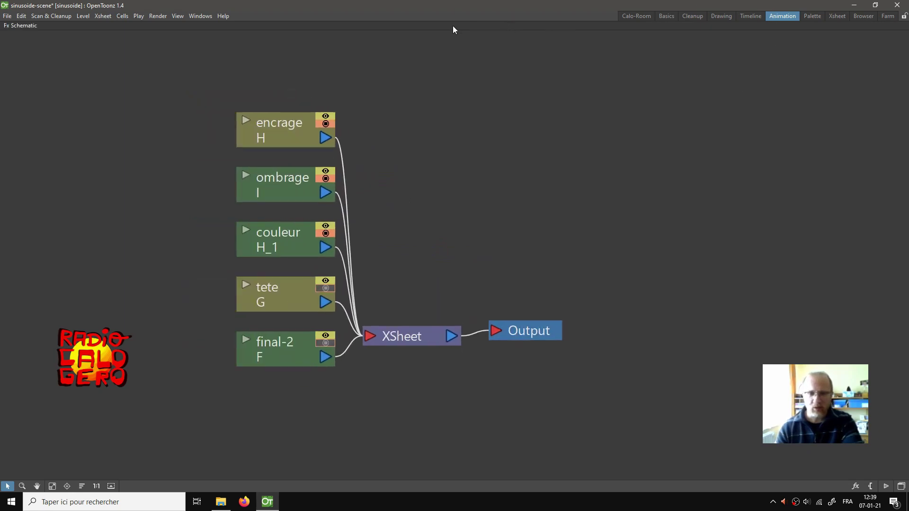
pyautogui.press('`')
pyautogui.scroll(-6, 705, 387)
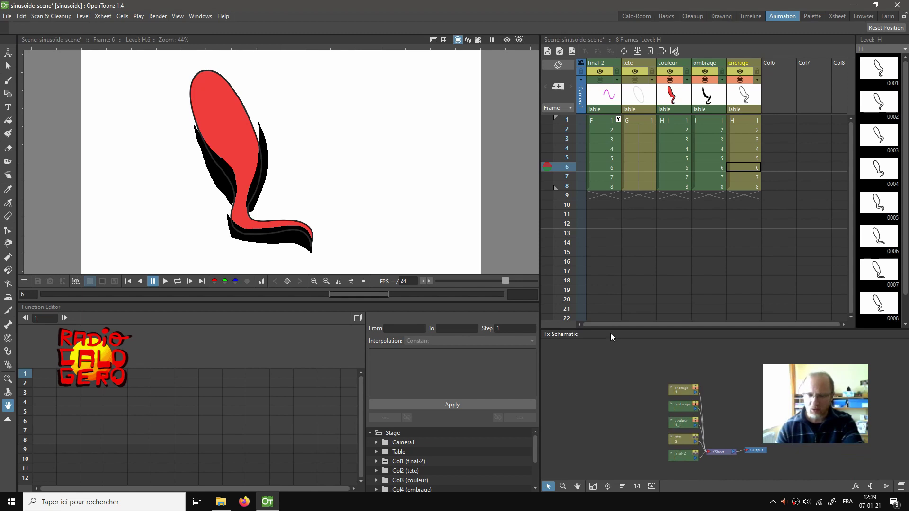
pyautogui.press('`')
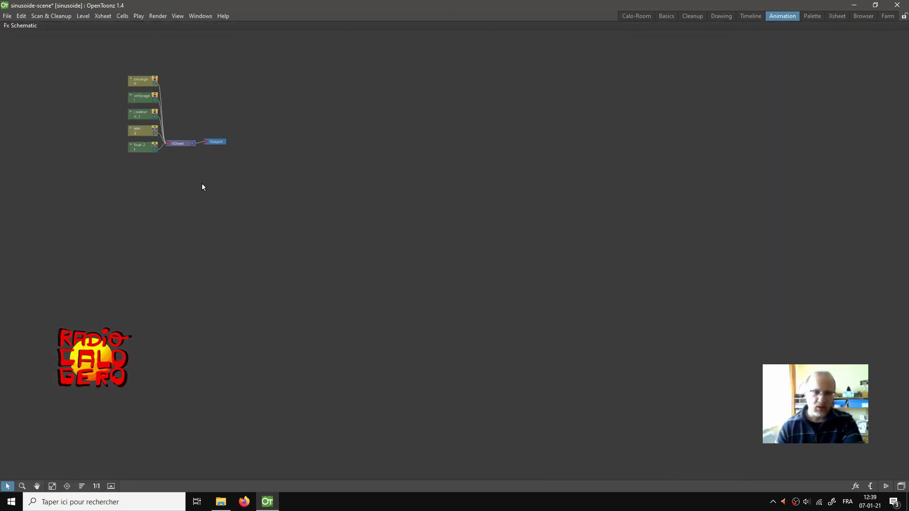
# Step: Move the encrage node well above the ombrage node in the Fx Schematic
pyautogui.scroll(5, 198, 172)
pyautogui.moveTo(198, 172); pyautogui.dragTo(453, 345)
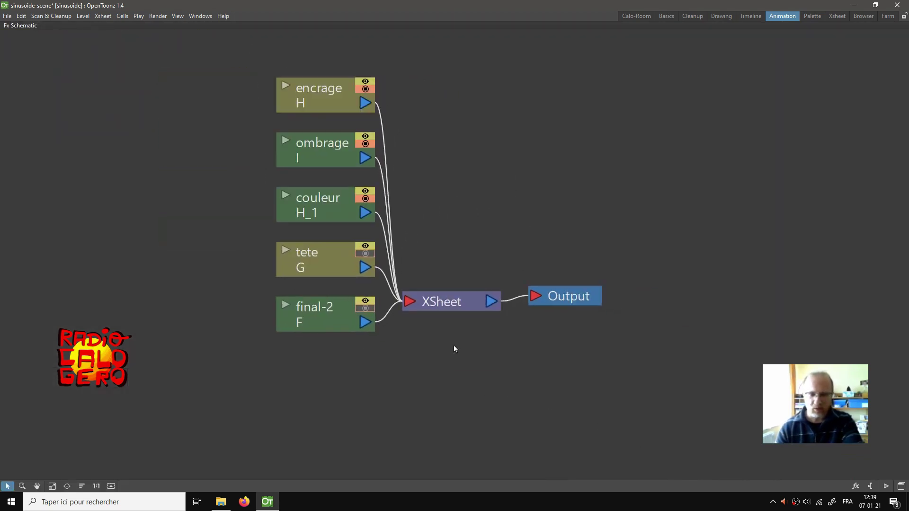
pyautogui.scroll(-2, 459, 312)
pyautogui.moveTo(463, 287); pyautogui.dragTo(422, 266)
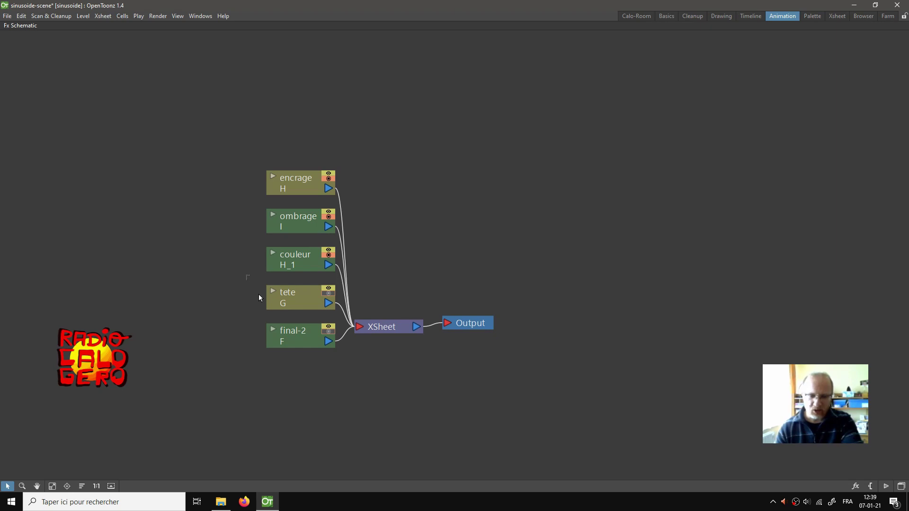
pyautogui.moveTo(259, 297); pyautogui.dragTo(603, 387)
pyautogui.click(533, 247)
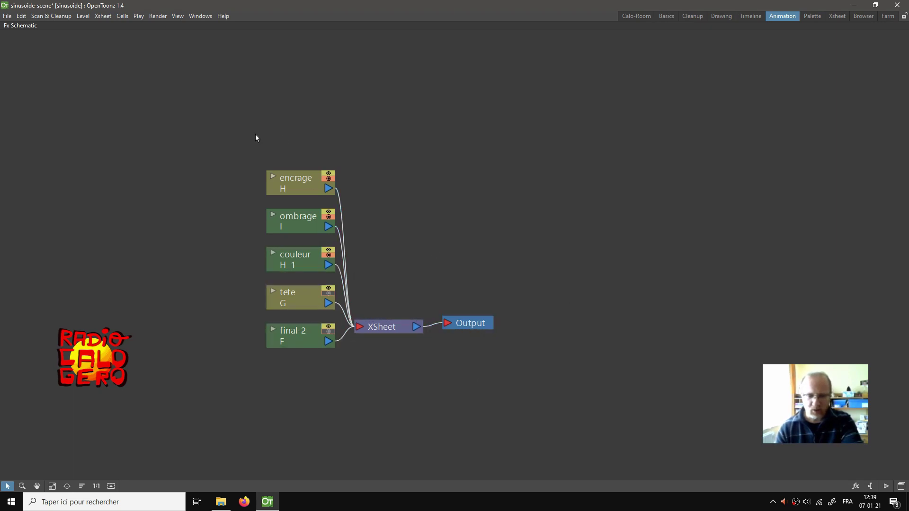
pyautogui.moveTo(256, 137); pyautogui.dragTo(346, 282)
pyautogui.moveTo(255, 142); pyautogui.dragTo(371, 198)
pyautogui.moveTo(315, 179); pyautogui.dragTo(319, 77)
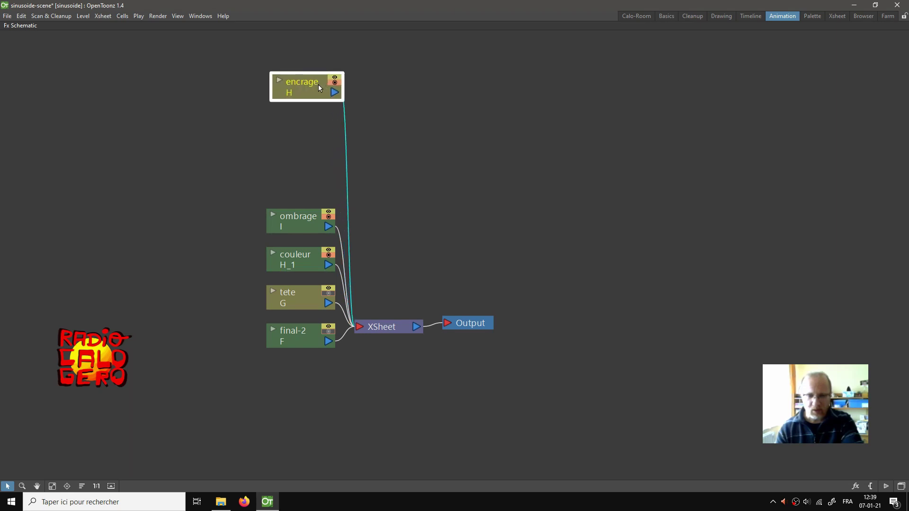
pyautogui.click(476, 297)
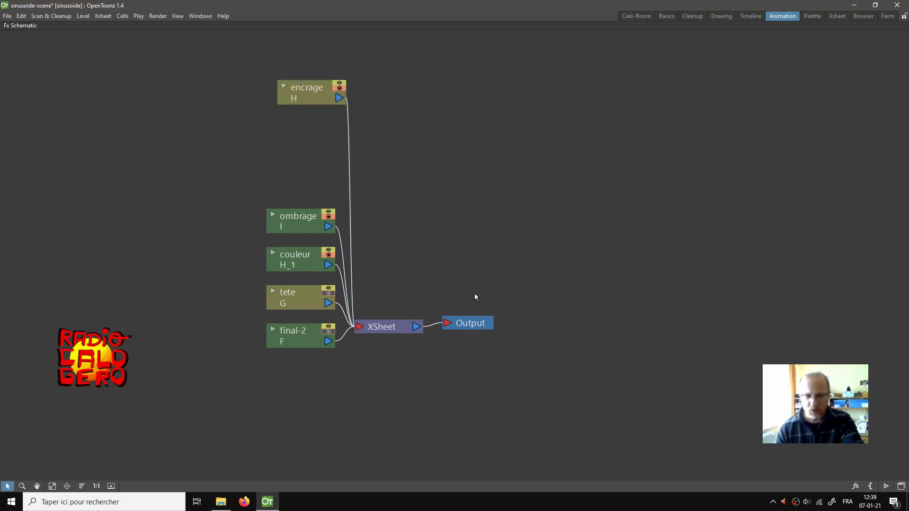
# Step: Move the XSheet and Output nodes far away from the column nodes and spread the ombrage and couleur nodes apart
pyautogui.moveTo(426, 339); pyautogui.dragTo(679, 276)
pyautogui.click(237, 170)
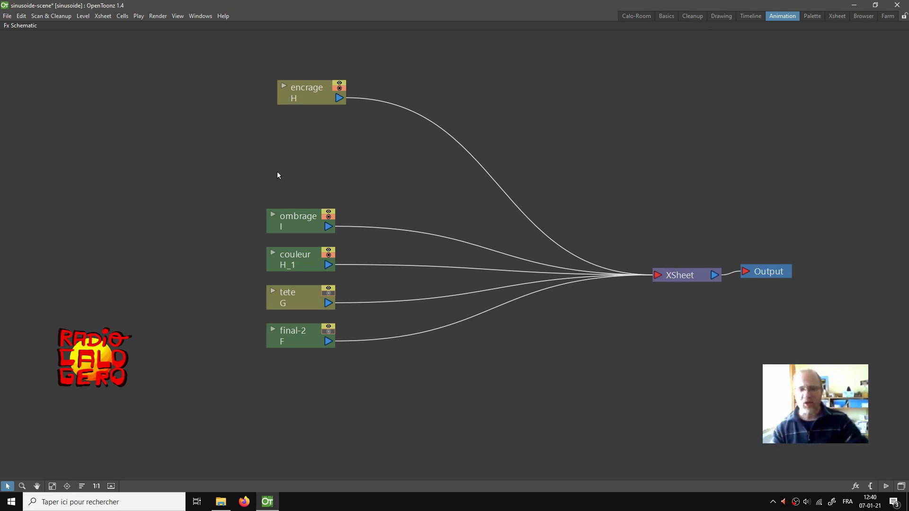
pyautogui.moveTo(299, 258); pyautogui.dragTo(250, 255)
pyautogui.moveTo(288, 222); pyautogui.dragTo(265, 185)
# Step: Add a Multiply Ino layer-blending effect to the Fx Schematic
pyautogui.click(516, 136)
pyautogui.rightClick(551, 106)
pyautogui.moveTo(598, 110)
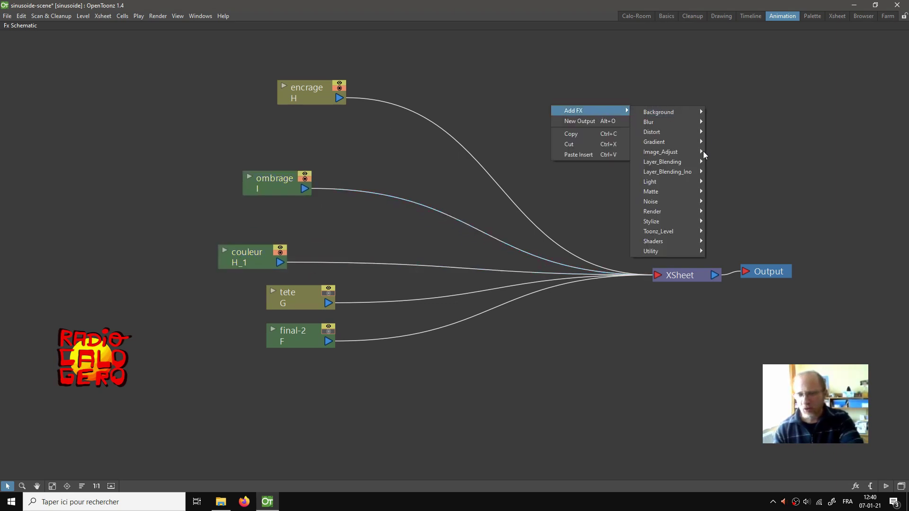
pyautogui.moveTo(673, 172)
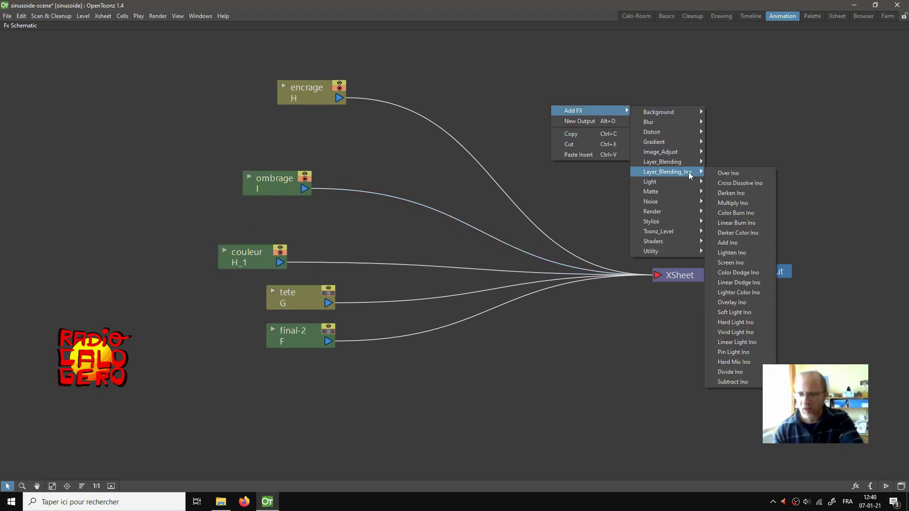
pyautogui.click(736, 206)
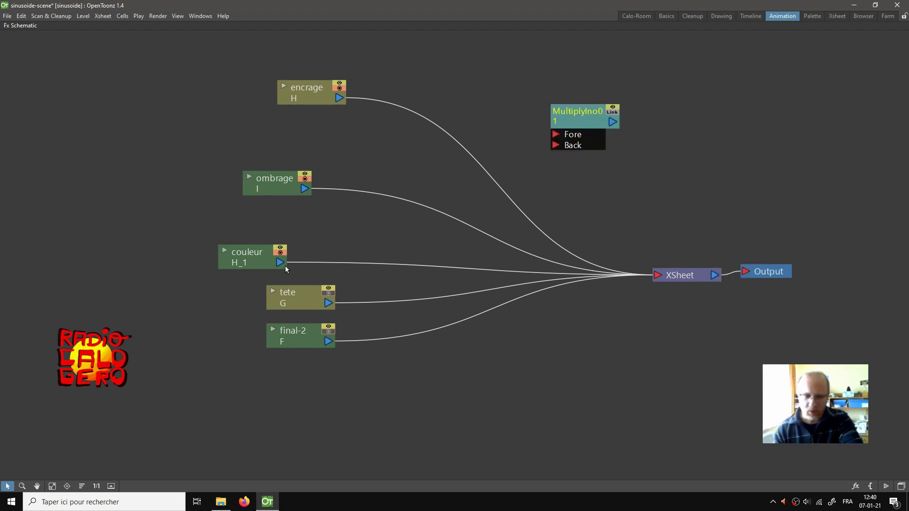
# Step: Connect couleur to the Multiply effect's Back input and ombrage to its Fore input, with the effect's output linked to the XSheet
pyautogui.moveTo(281, 263); pyautogui.dragTo(433, 208)
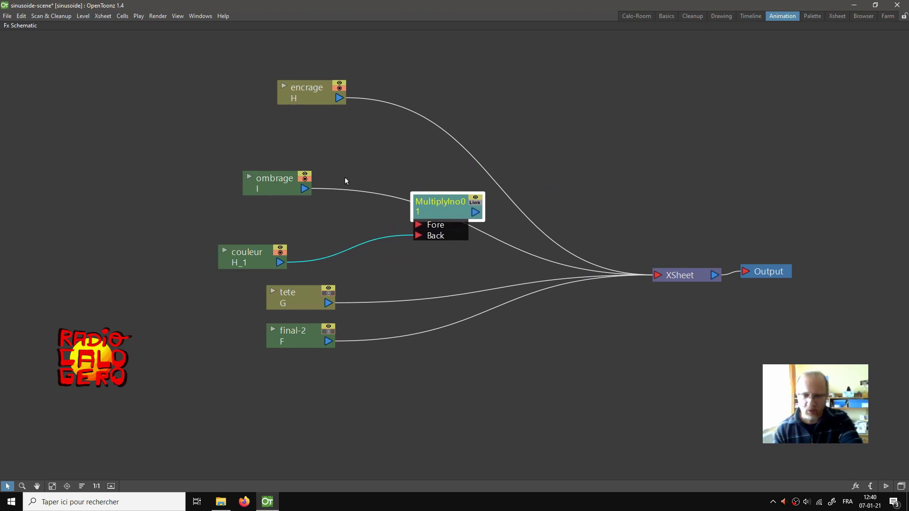
pyautogui.moveTo(304, 189); pyautogui.dragTo(657, 273)
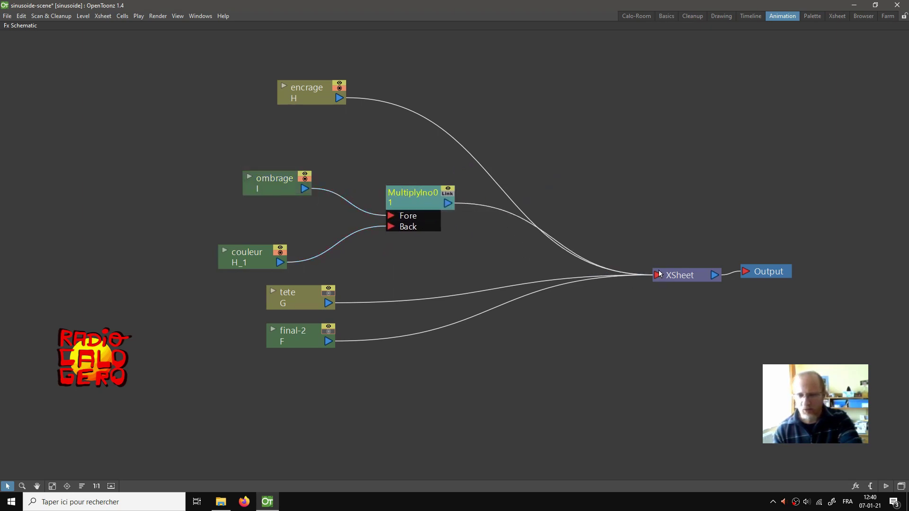
pyautogui.moveTo(255, 256); pyautogui.dragTo(279, 233)
# Step: Restore the Fx Schematic to its normal size, return to the Calo-Room and turn on the scene preview for frame 6
pyautogui.press('`')
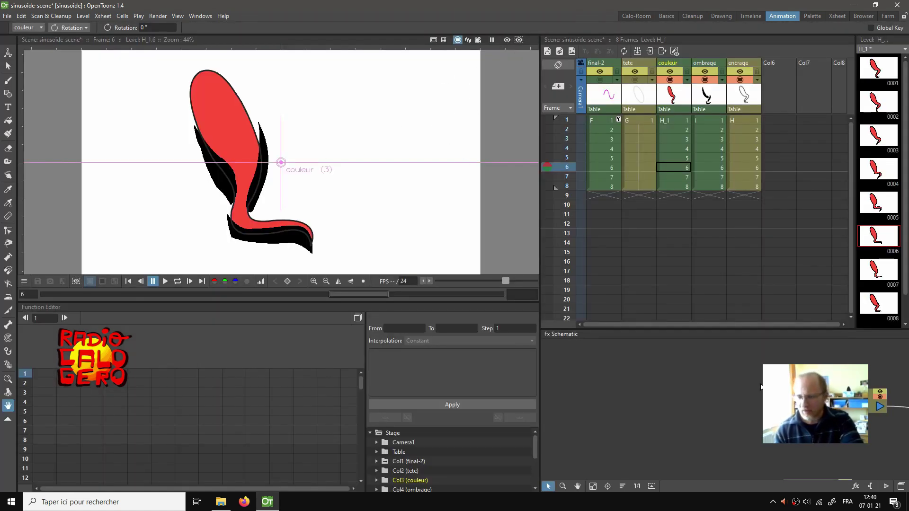
pyautogui.scroll(-5, 760, 386)
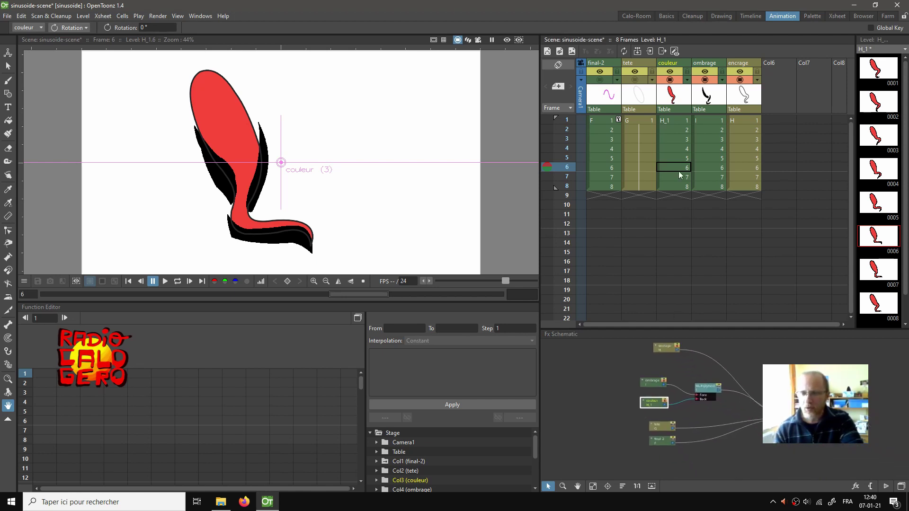
pyautogui.moveTo(626, 382); pyautogui.dragTo(538, 384)
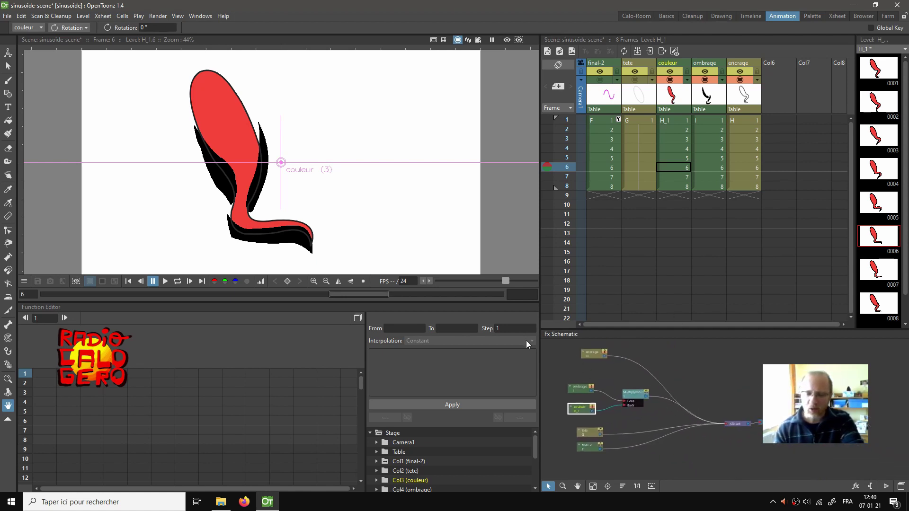
pyautogui.click(636, 16)
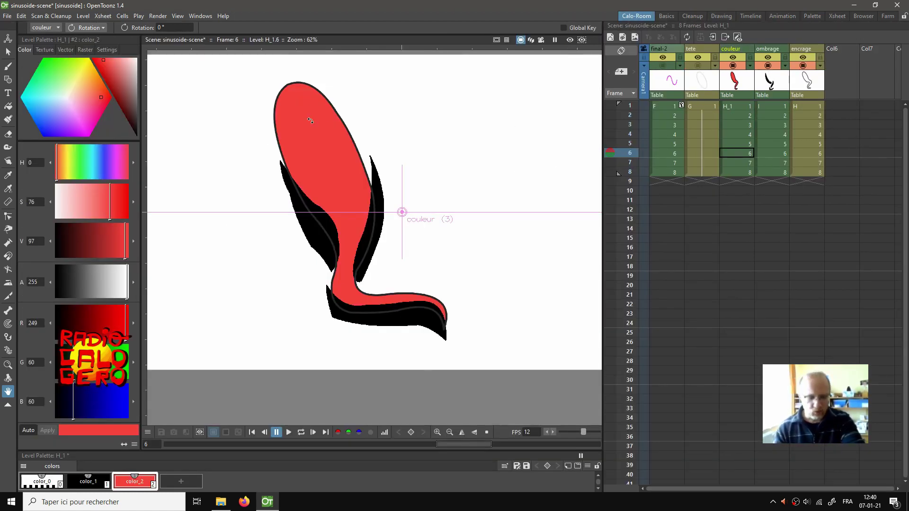
pyautogui.press('h')
pyautogui.click(571, 41)
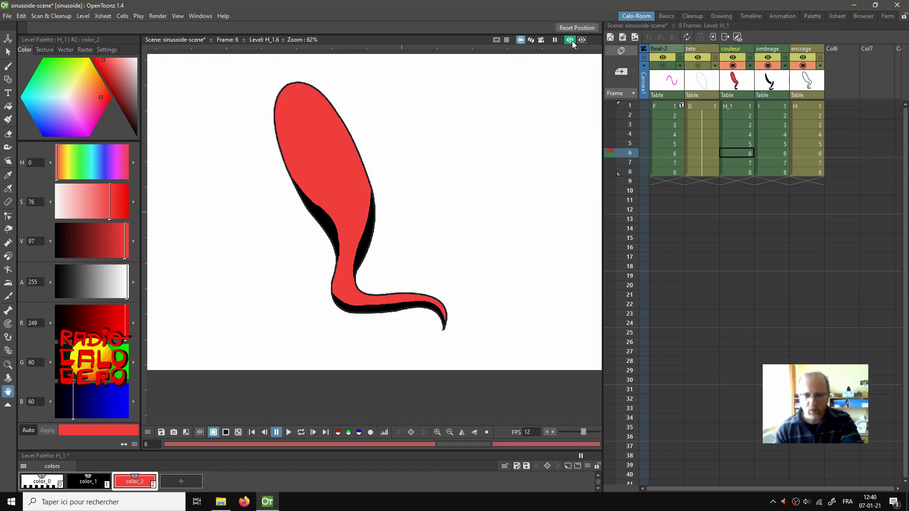
# Step: Play the previewed animation in a loop to check the black shading, and return to frame 1
pyautogui.press('.')
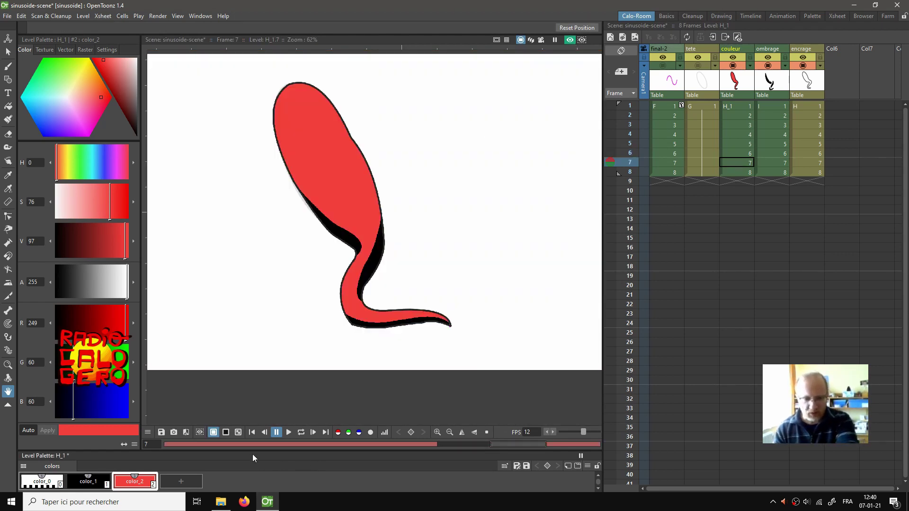
pyautogui.click(742, 106)
pyautogui.press('l')
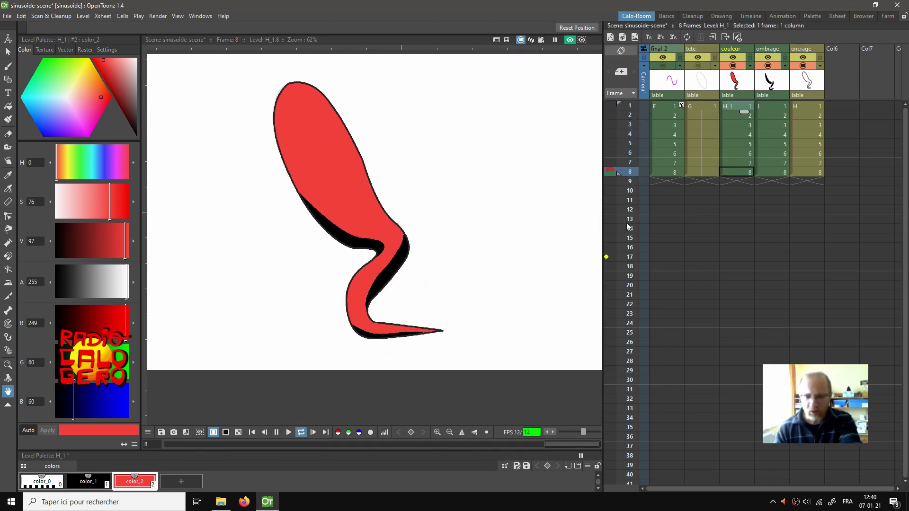
pyautogui.press('p')
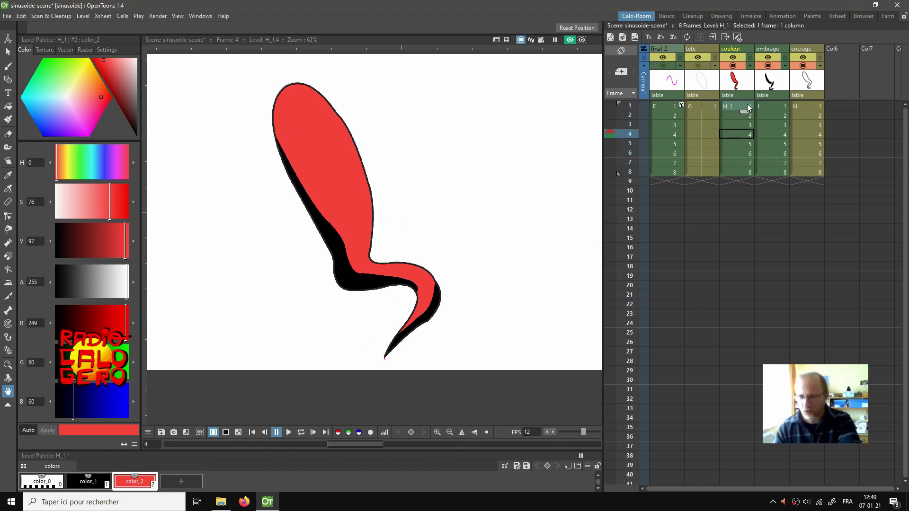
pyautogui.click(742, 106)
# Step: Lighten color_1 of the ombrage level to a neutral grey of RGB 186, checking the shading in looped playback
pyautogui.click(770, 106)
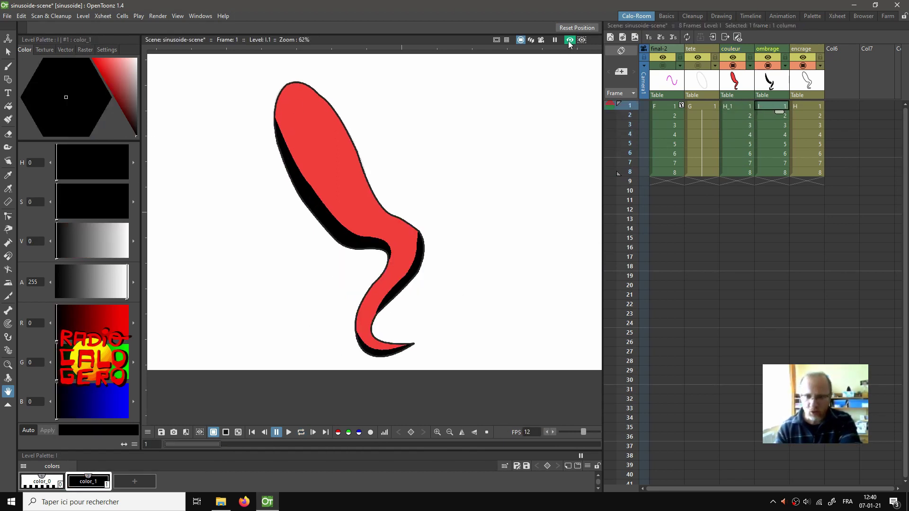
pyautogui.moveTo(135, 87); pyautogui.dragTo(141, 70)
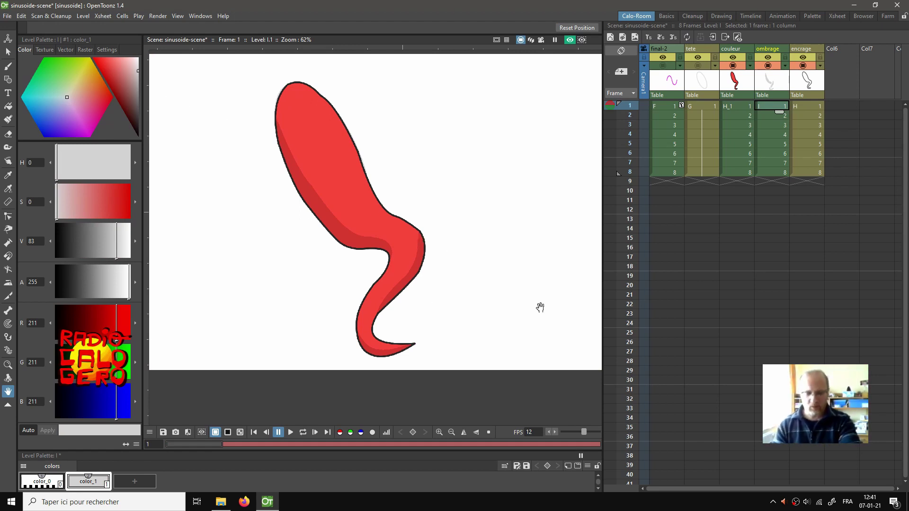
pyautogui.press('l')
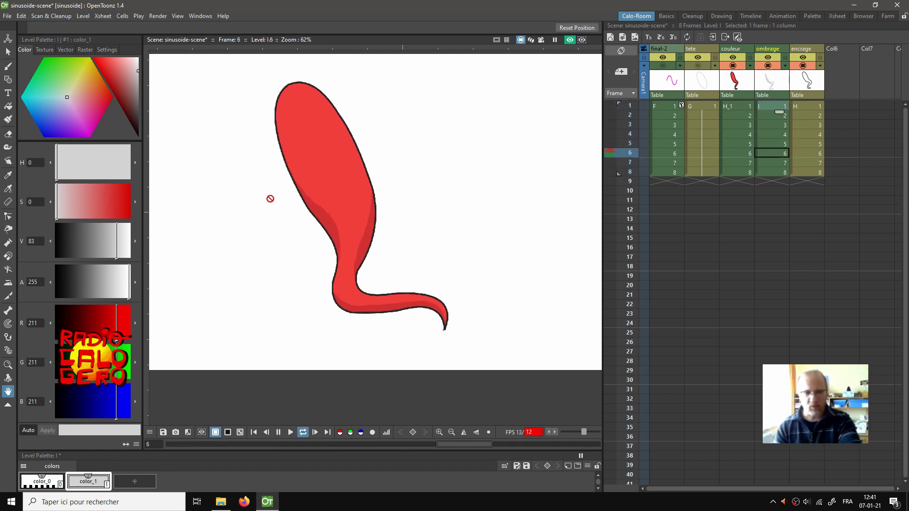
pyautogui.click(138, 84)
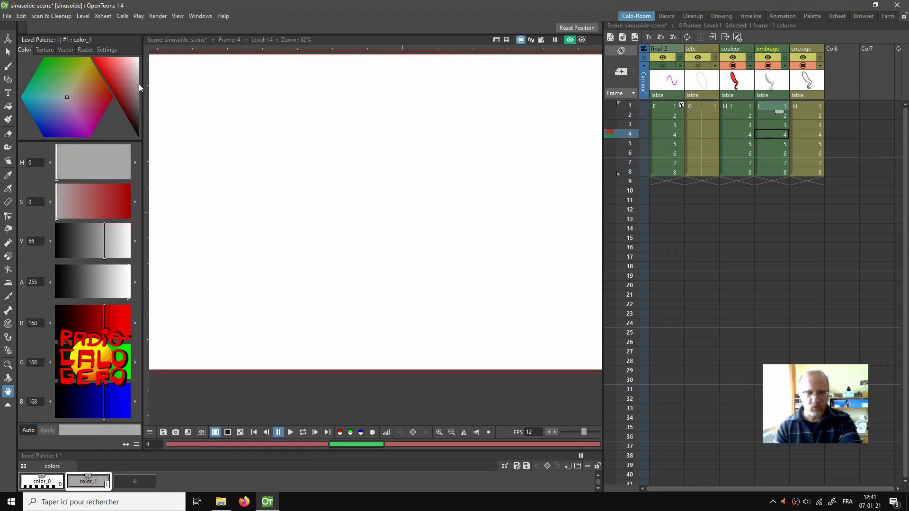
pyautogui.click(137, 79)
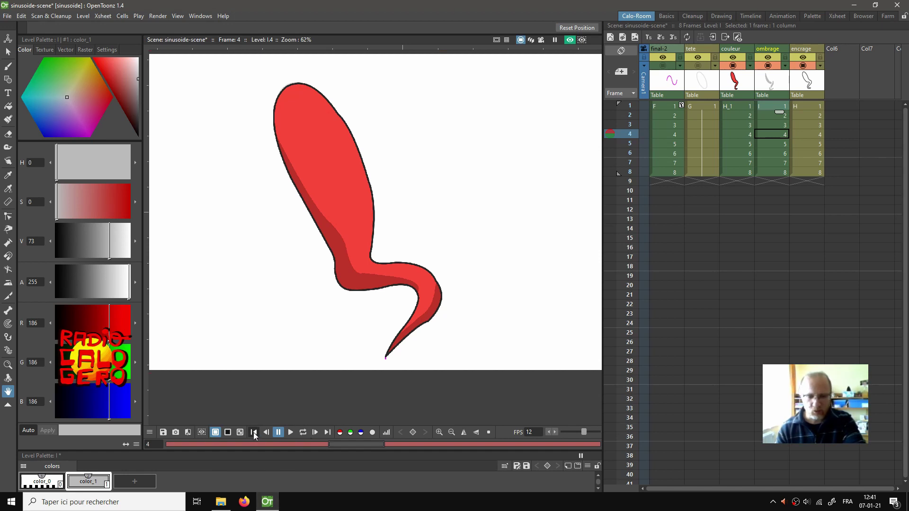
# Step: Fit the scene to the viewer and make the camera background opaque in Scene Settings with alpha 255
pyautogui.scroll(-1, 444, 259)
pyautogui.rightClick(441, 213)
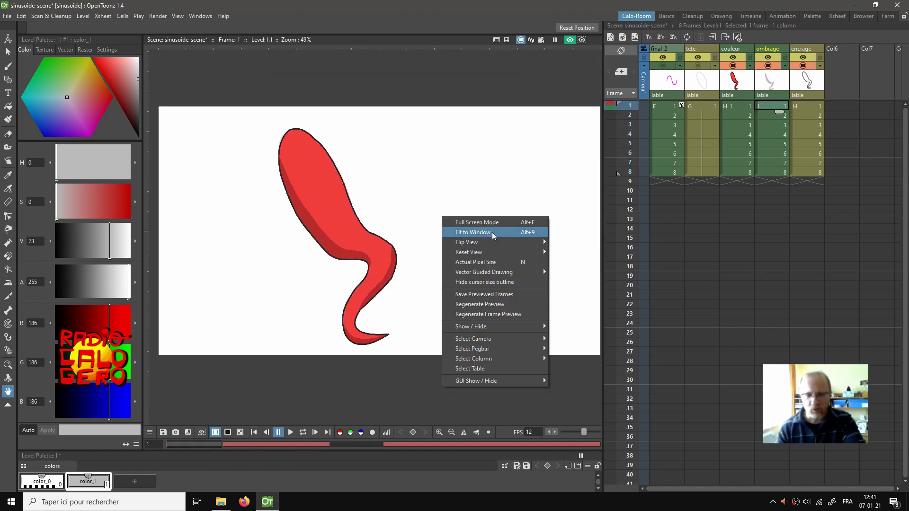
pyautogui.click(489, 231)
pyautogui.click(108, 16)
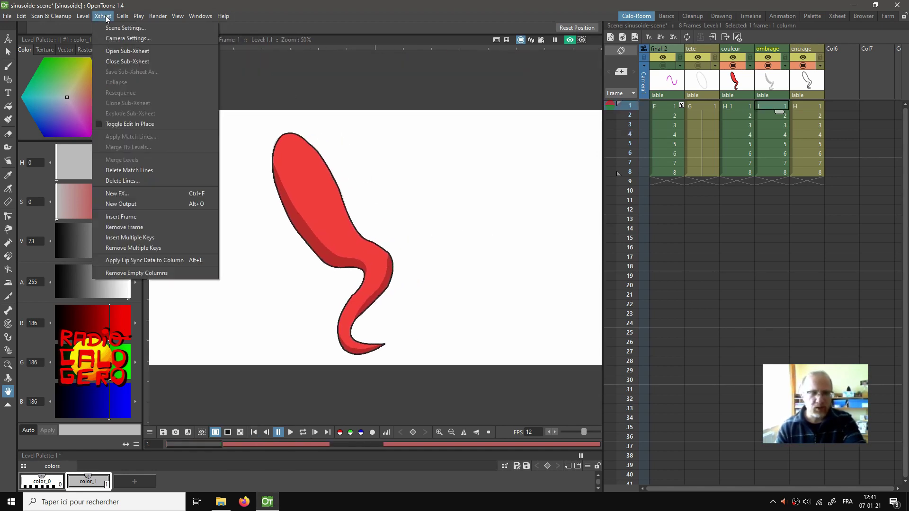
pyautogui.click(112, 26)
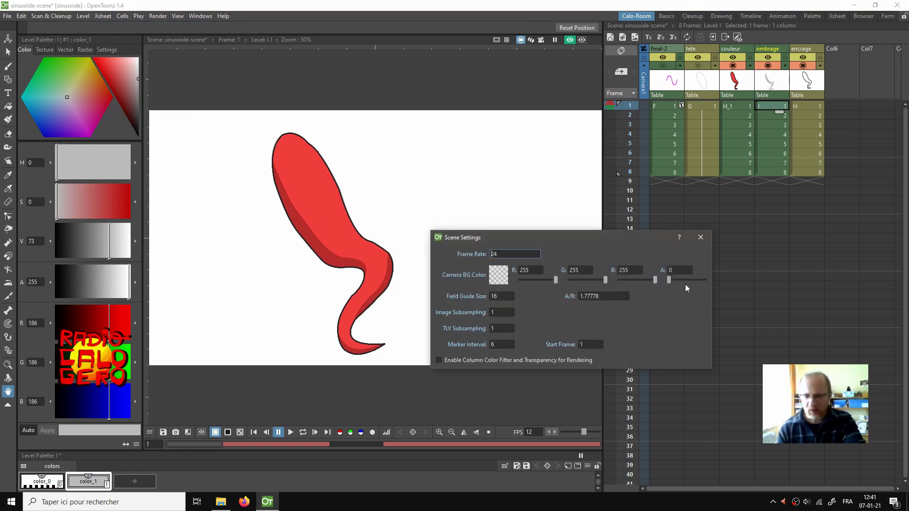
pyautogui.moveTo(668, 280); pyautogui.dragTo(705, 279)
# Step: Set the camera background color to a pale turquoise of RGB 182, 255, 248 and close Scene Settings
pyautogui.click(498, 275)
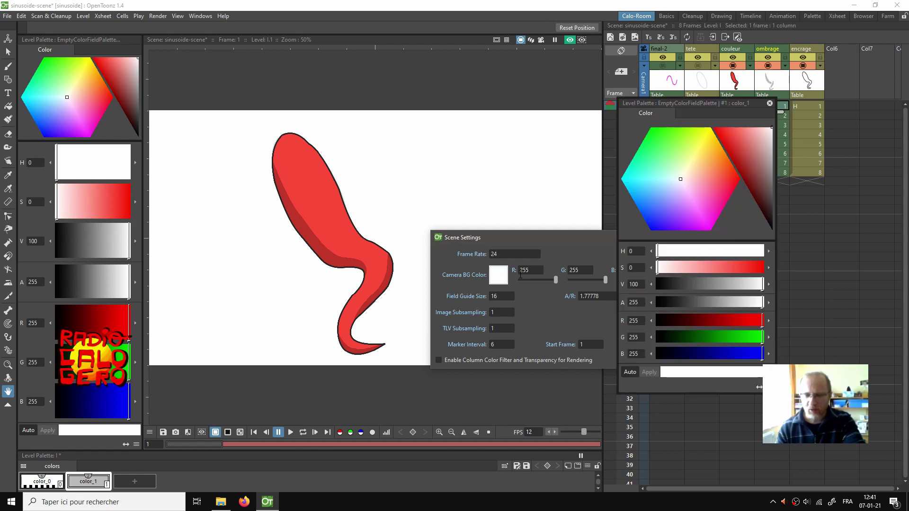
pyautogui.click(642, 180)
pyautogui.click(654, 176)
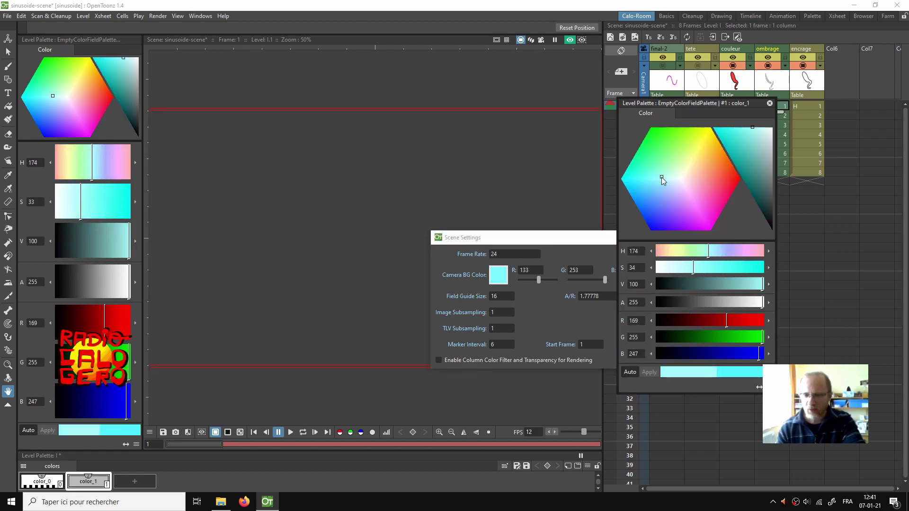
pyautogui.click(744, 127)
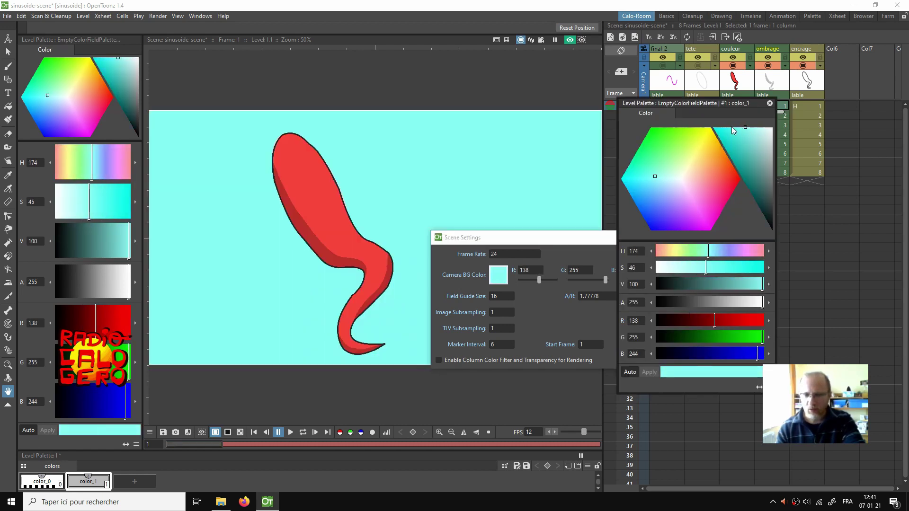
pyautogui.click(755, 127)
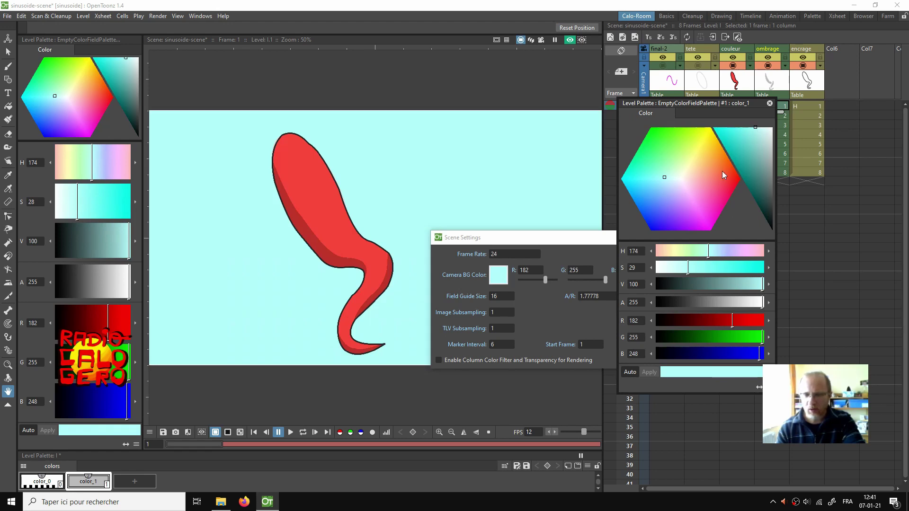
pyautogui.click(769, 103)
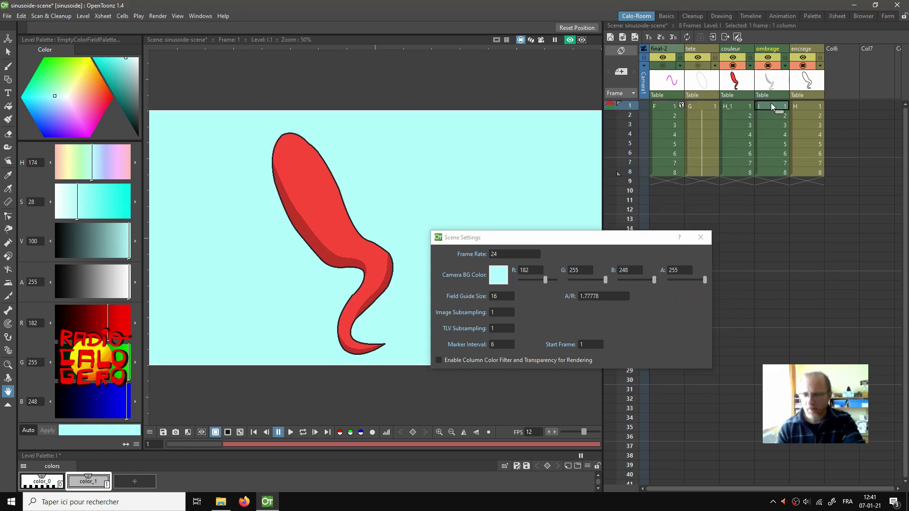
pyautogui.click(699, 238)
# Step: Play the previewed animation in a loop and set its playback rate to 10 FPS
pyautogui.click(84, 483)
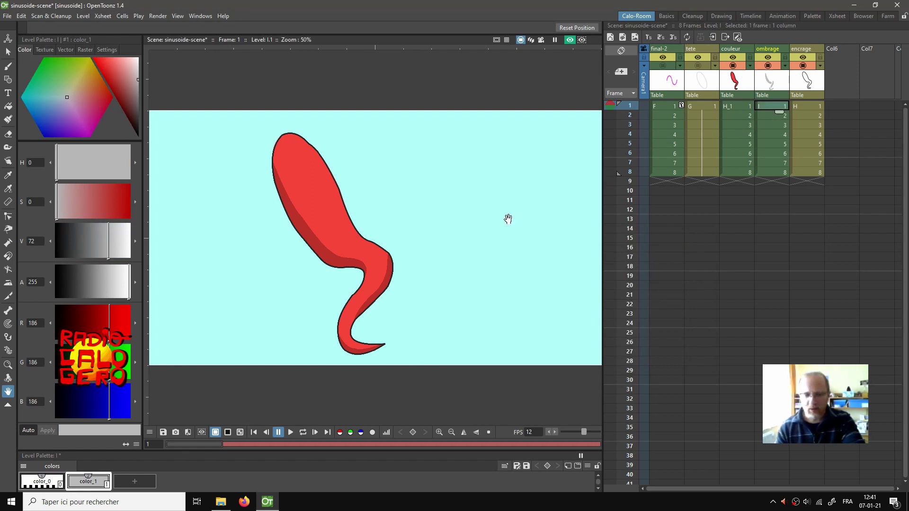
pyautogui.click(303, 432)
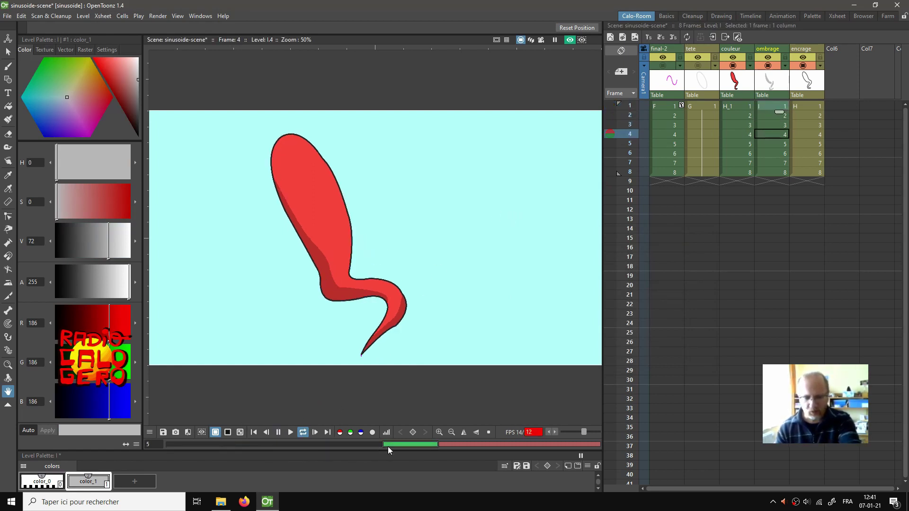
pyautogui.rightClick(490, 202)
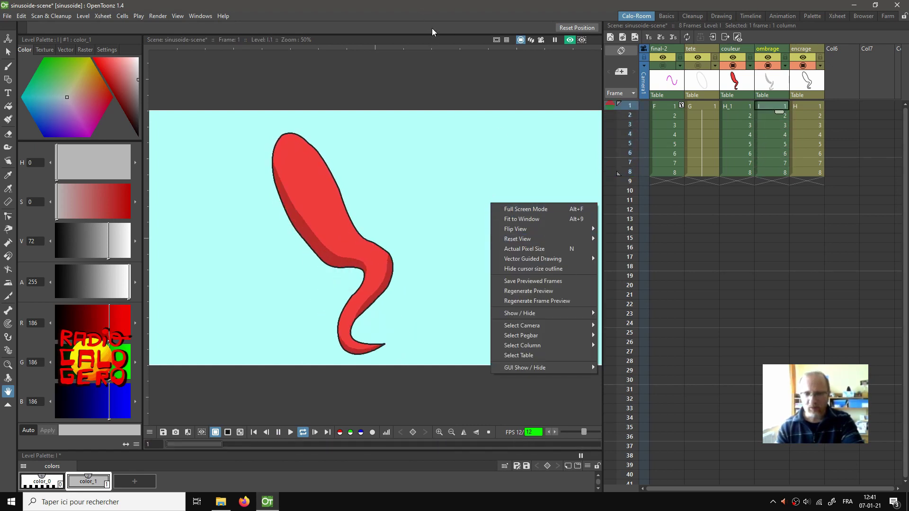
pyautogui.click(450, 146)
pyautogui.click(537, 432)
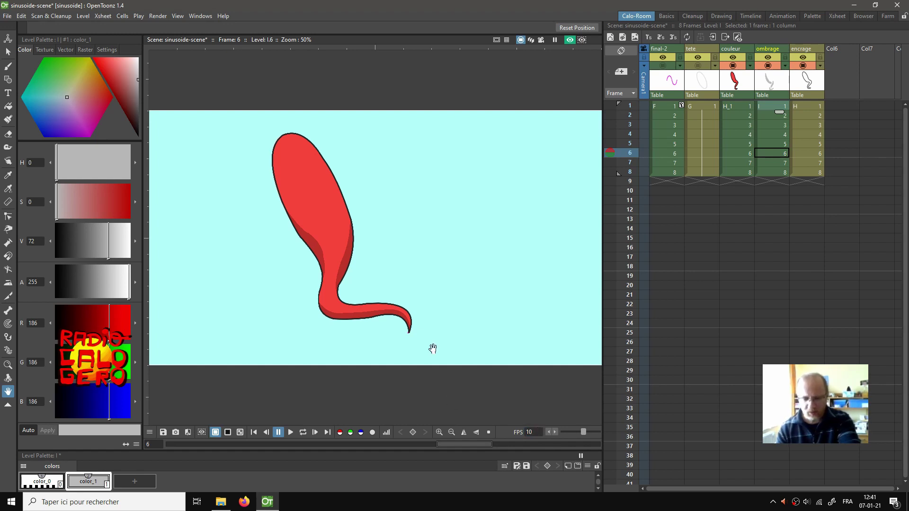
# Step: View the looping animation in full screen, fitted to the window
pyautogui.rightClick(450, 212)
pyautogui.click(501, 220)
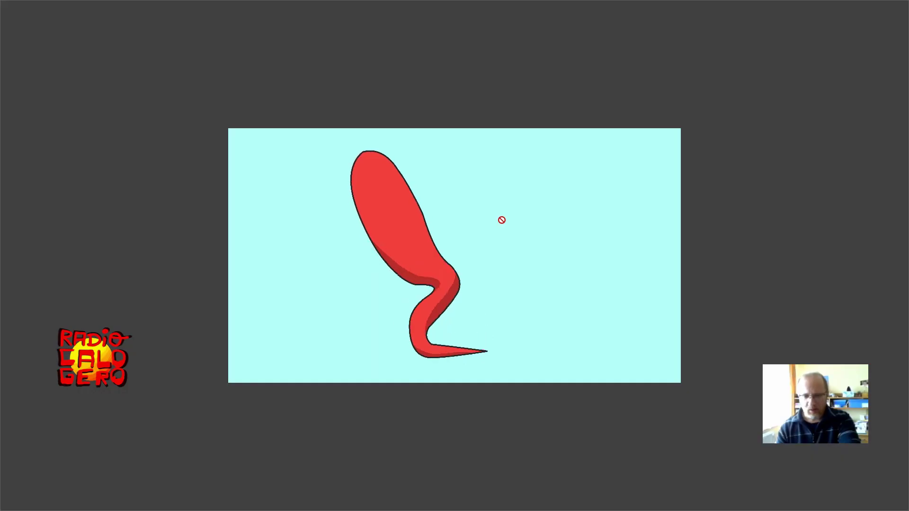
pyautogui.rightClick(502, 221)
pyautogui.click(521, 235)
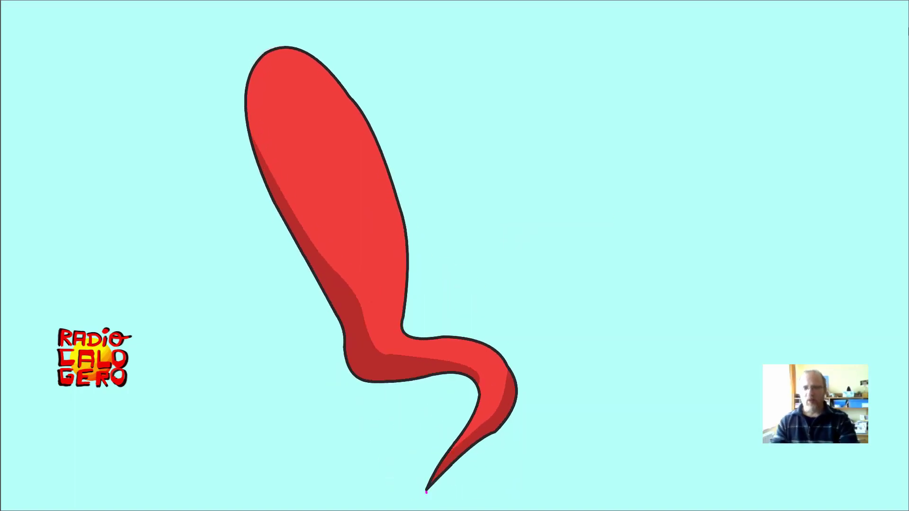
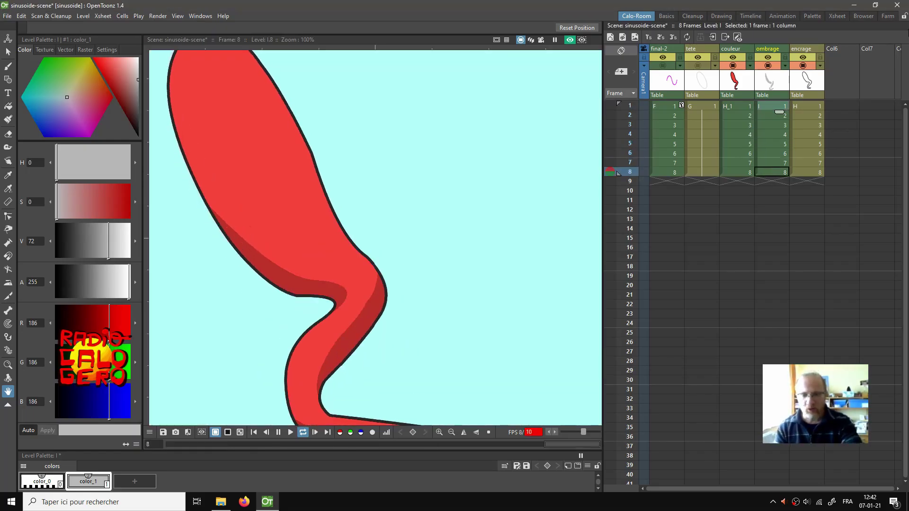
# Step: Create a new Toonz Vector Level named J at frame 1 of the empty column after encrage
pyautogui.scroll(-3, 558, 179)
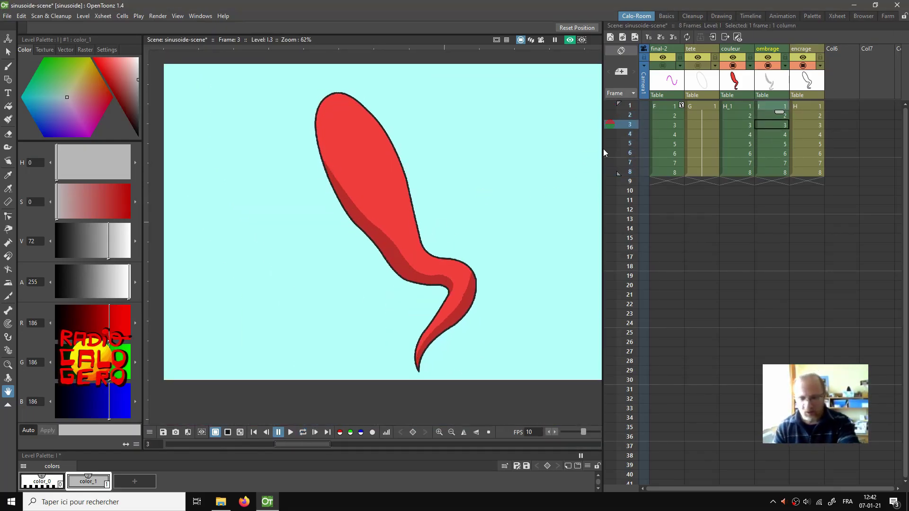
pyautogui.click(839, 106)
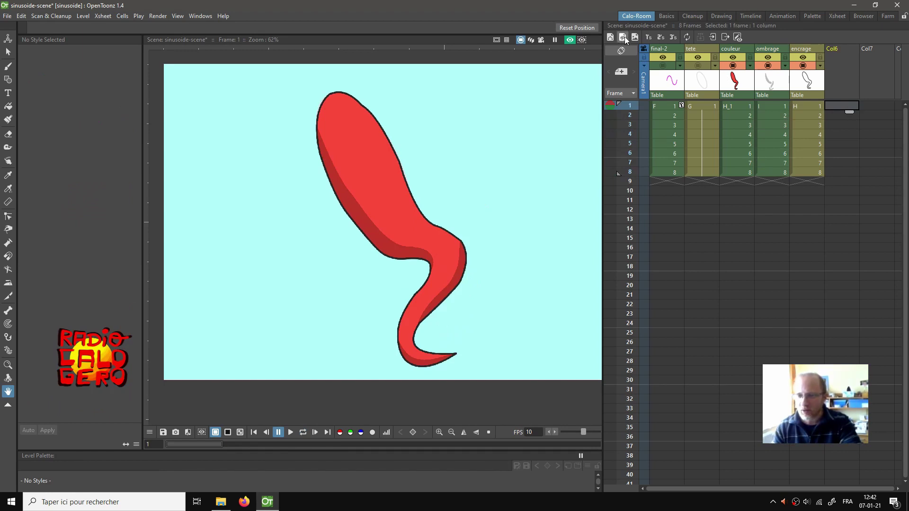
pyautogui.click(611, 36)
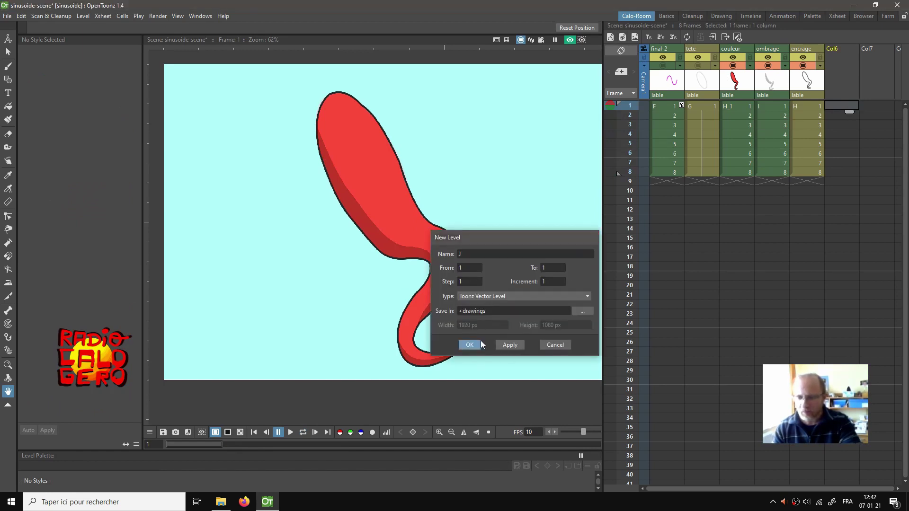
pyautogui.click(469, 346)
# Step: Draw a small upright black ellipse on the head as the left eye outline and turn off the preview
pyautogui.scroll(2, 362, 205)
pyautogui.press('g')
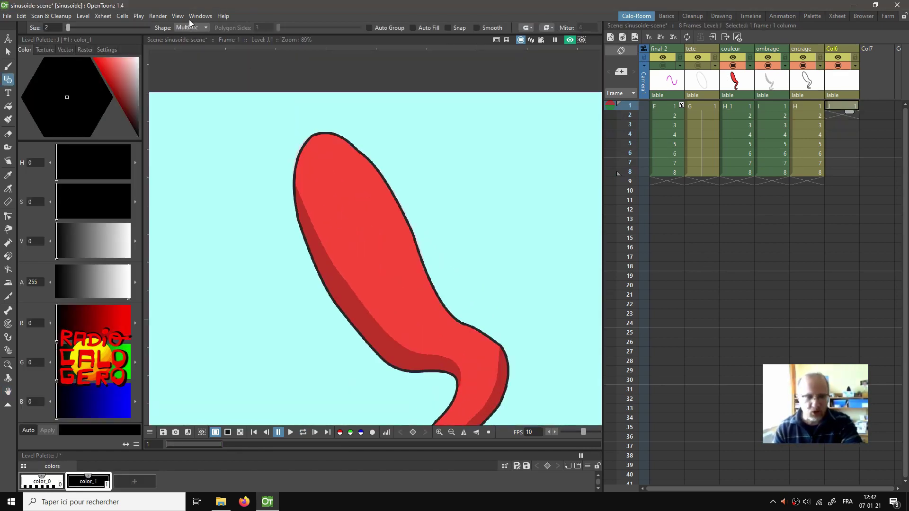
pyautogui.click(186, 27)
pyautogui.click(187, 48)
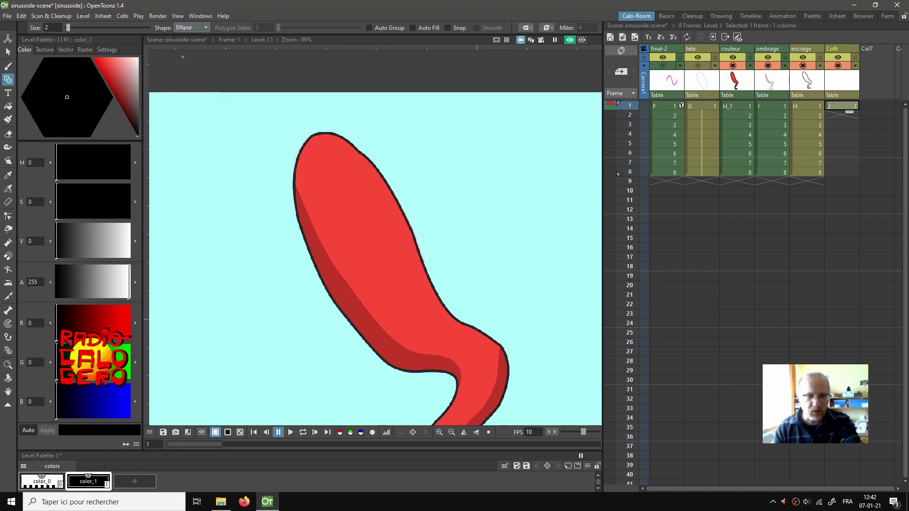
pyautogui.moveTo(309, 176); pyautogui.dragTo(330, 215)
pyautogui.click(570, 41)
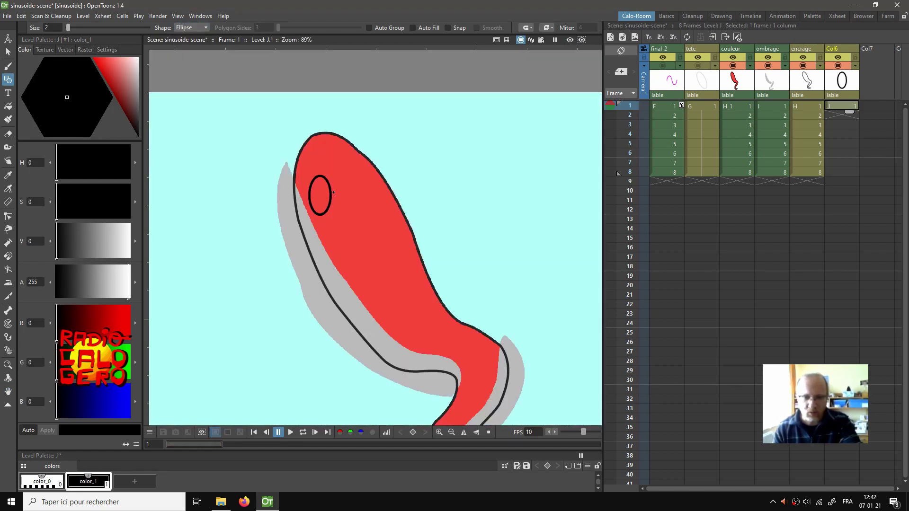
# Step: Rotate the left eye ellipse about 12° to follow the tilt of the head
pyautogui.press('s')
pyautogui.moveTo(310, 233); pyautogui.dragTo(321, 156)
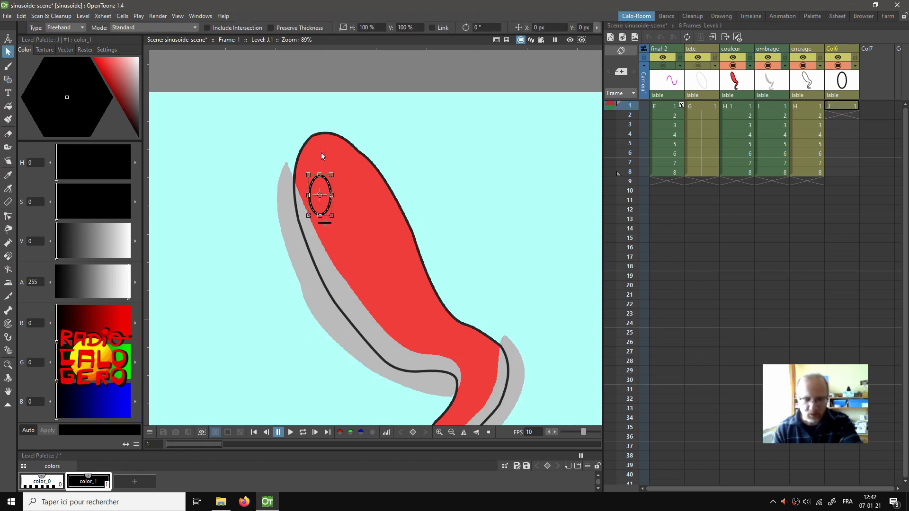
pyautogui.moveTo(334, 218); pyautogui.dragTo(339, 213)
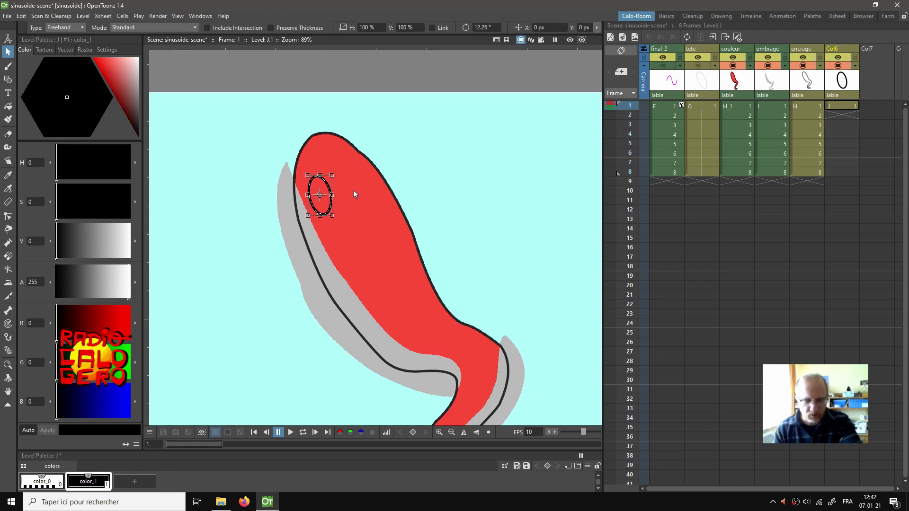
# Step: Draw a second, slightly smaller ellipse, rotate it about 15°, and move it beside the first as the right eye
pyautogui.press('g')
pyautogui.moveTo(383, 157); pyautogui.dragTo(404, 191)
pyautogui.press('s')
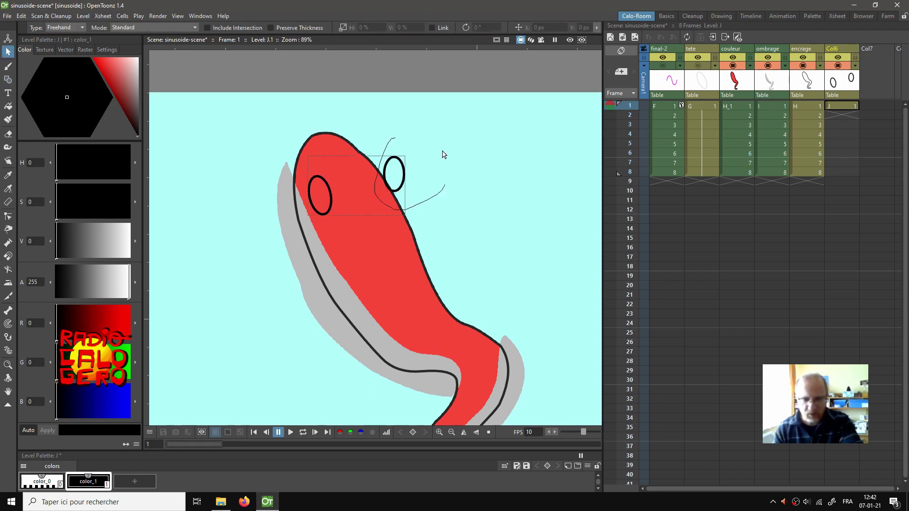
pyautogui.moveTo(443, 154); pyautogui.dragTo(441, 150)
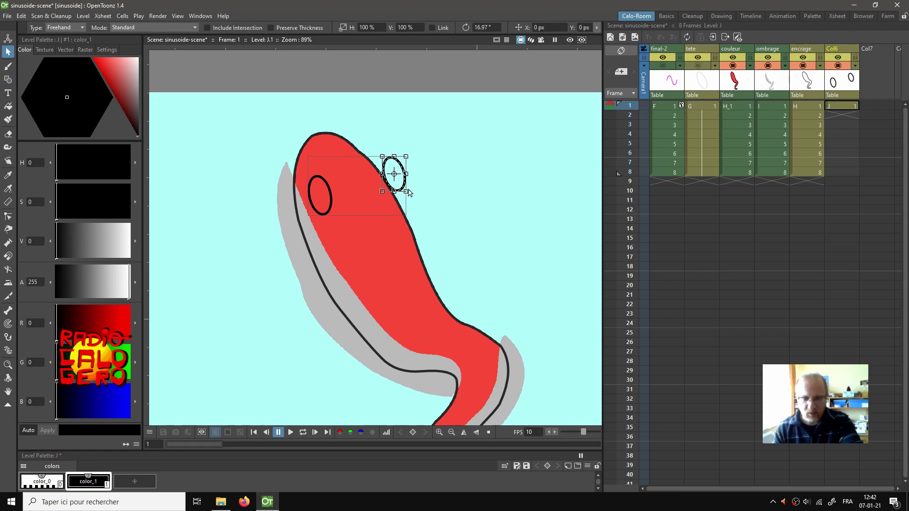
pyautogui.moveTo(409, 192); pyautogui.dragTo(360, 194)
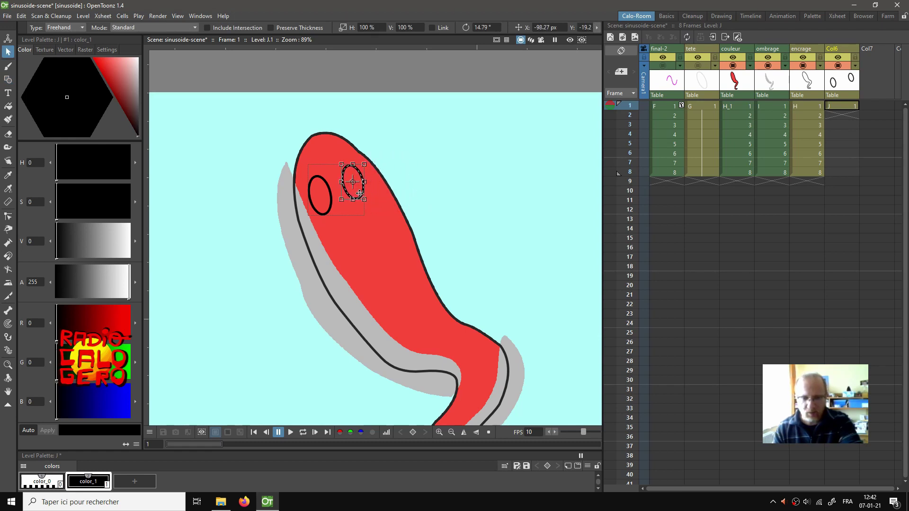
pyautogui.click(461, 160)
# Step: Add a white style color_2 to the level's palette and fill both eye ellipses with it
pyautogui.click(117, 481)
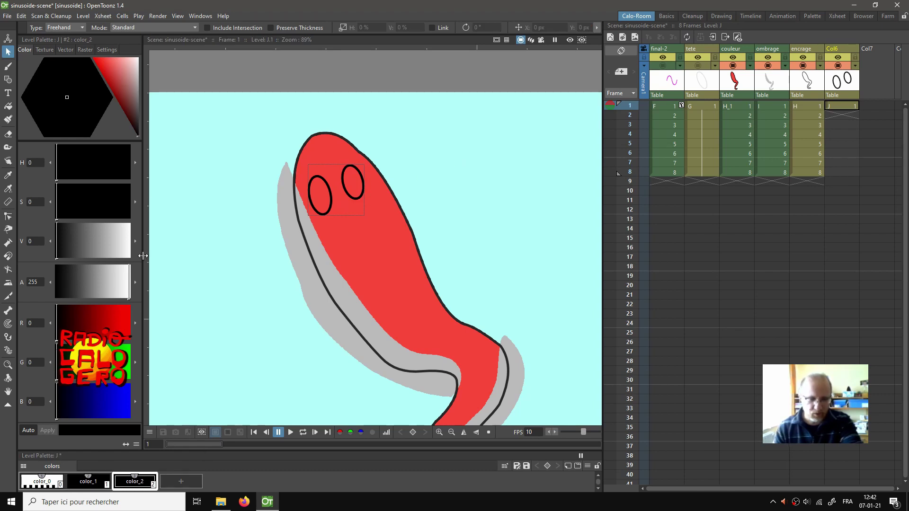
pyautogui.press('f')
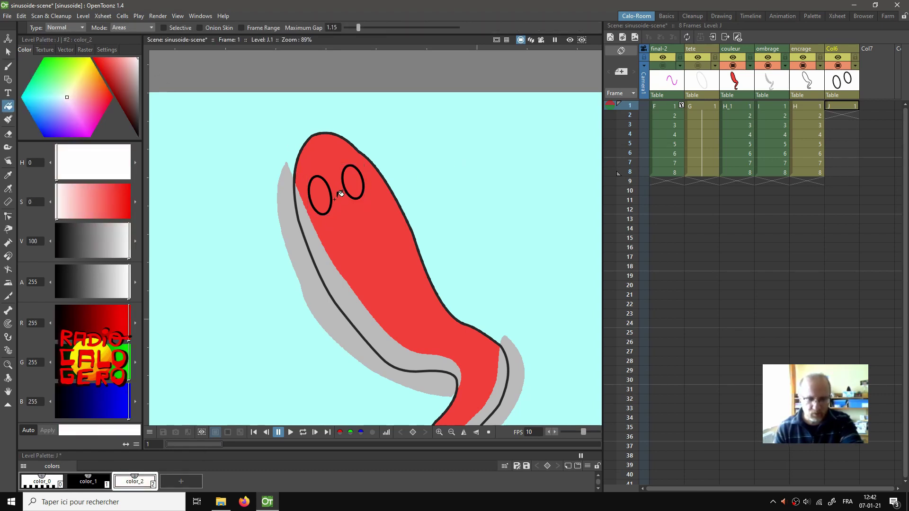
pyautogui.click(326, 195)
pyautogui.click(355, 178)
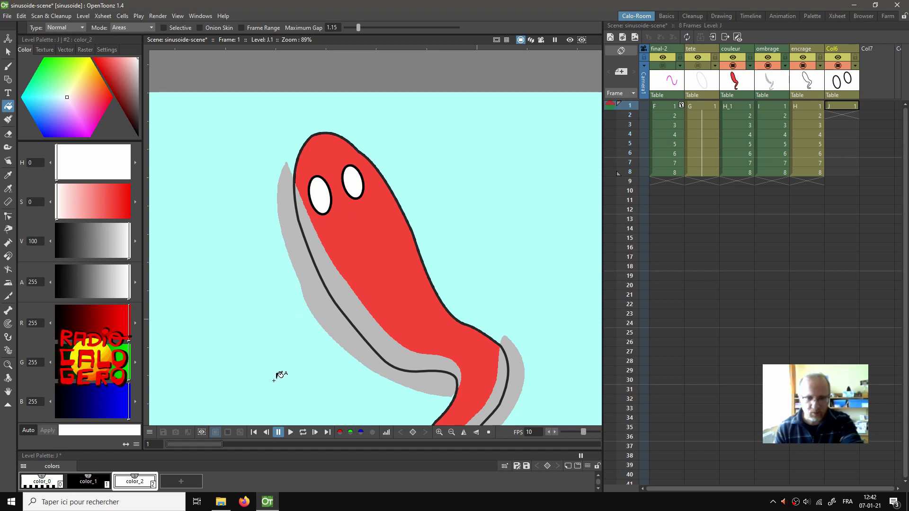
# Step: Draw a black circular pupil in each eye using color_1, with Auto Group and Auto Fill enabled
pyautogui.click(88, 482)
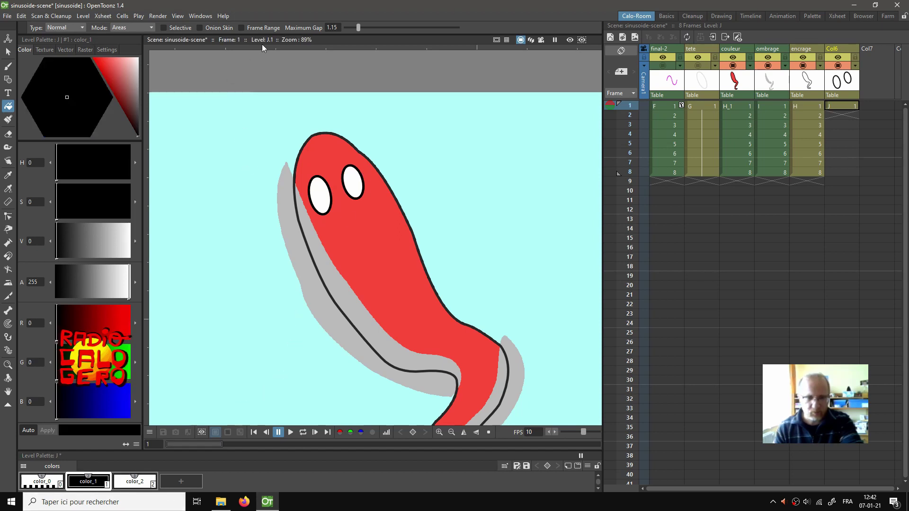
pyautogui.press('g')
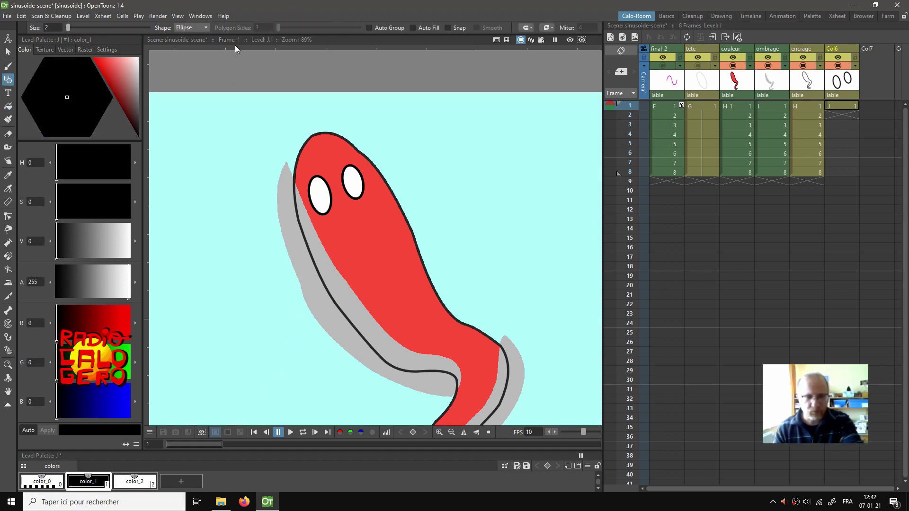
pyautogui.click(186, 29)
pyautogui.click(187, 40)
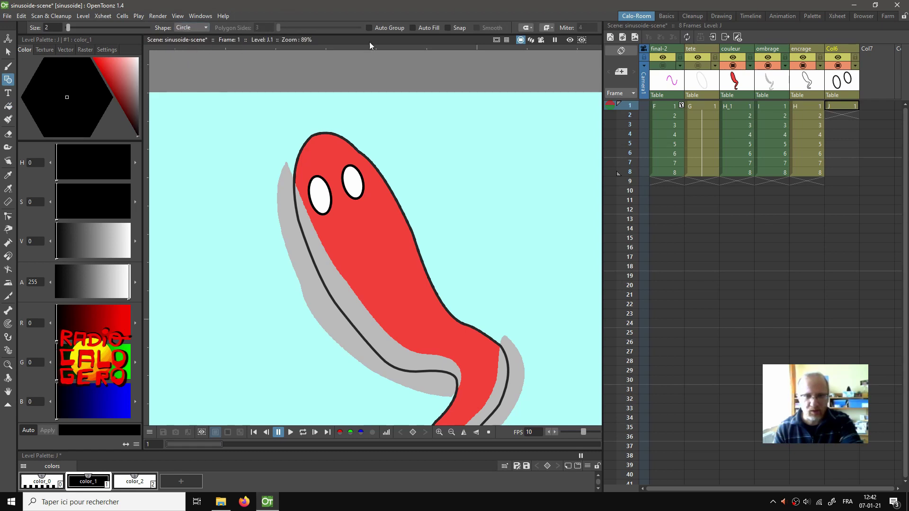
pyautogui.click(419, 29)
pyautogui.scroll(2, 331, 184)
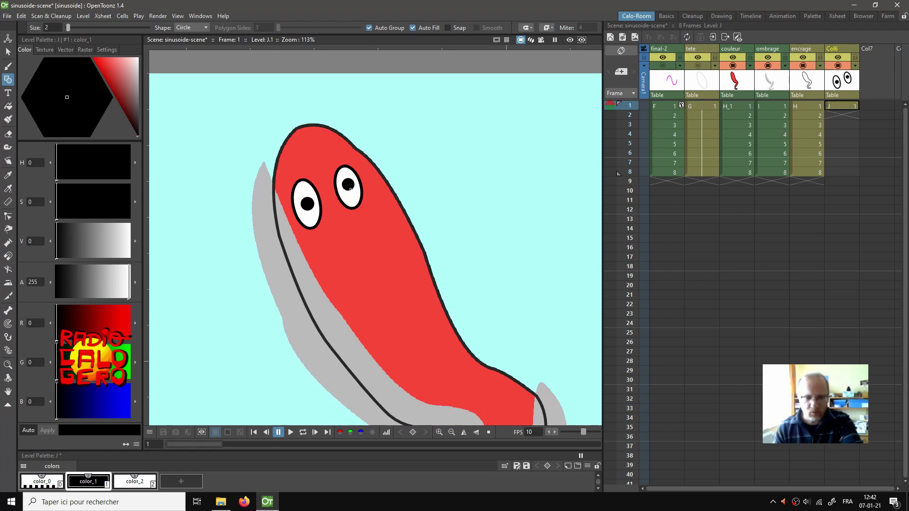
# Step: Shift both pupils toward the right edges of their eyes and deselect them
pyautogui.press('s')
pyautogui.click(308, 207)
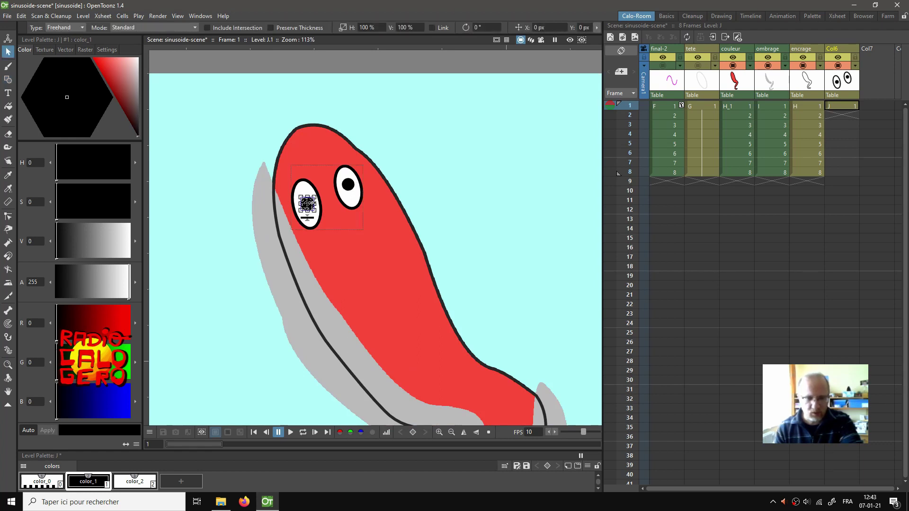
pyautogui.scroll(4, 308, 203)
pyautogui.moveTo(313, 211); pyautogui.dragTo(320, 212)
pyautogui.click(377, 179)
pyautogui.click(371, 174)
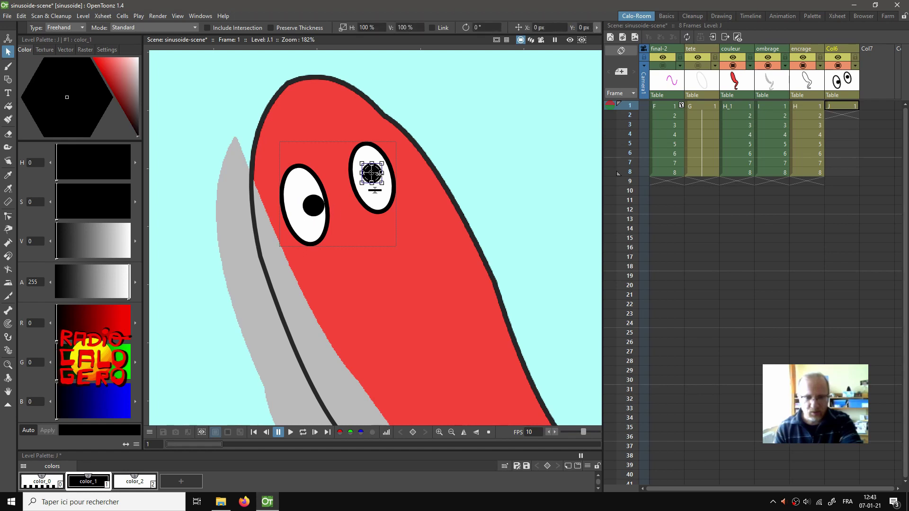
pyautogui.moveTo(378, 176); pyautogui.dragTo(384, 175)
pyautogui.click(473, 159)
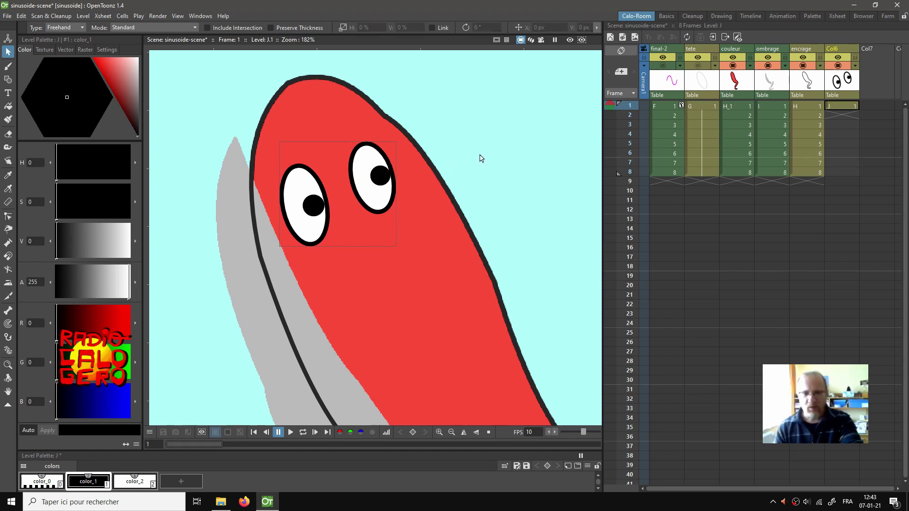
# Step: Inspect the character with its eyes in full screen, and return to the normal view fitted to the window
pyautogui.scroll(-6, 488, 170)
pyautogui.scroll(-2, 474, 161)
pyautogui.rightClick(481, 156)
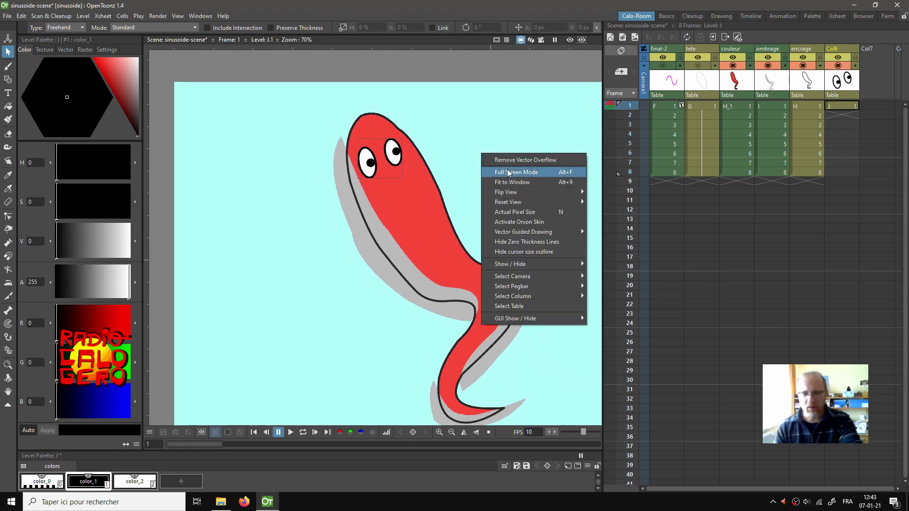
pyautogui.click(508, 171)
pyautogui.rightClick(517, 156)
pyautogui.click(559, 162)
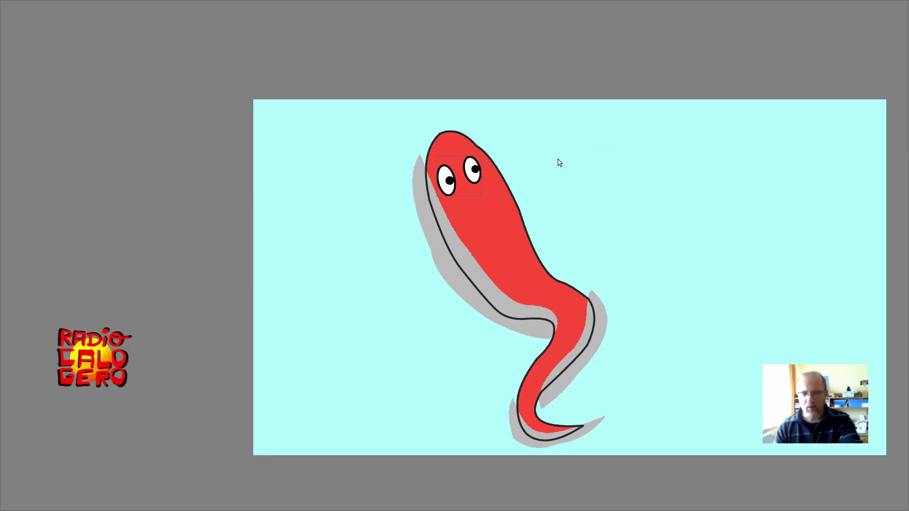
pyautogui.rightClick(559, 161)
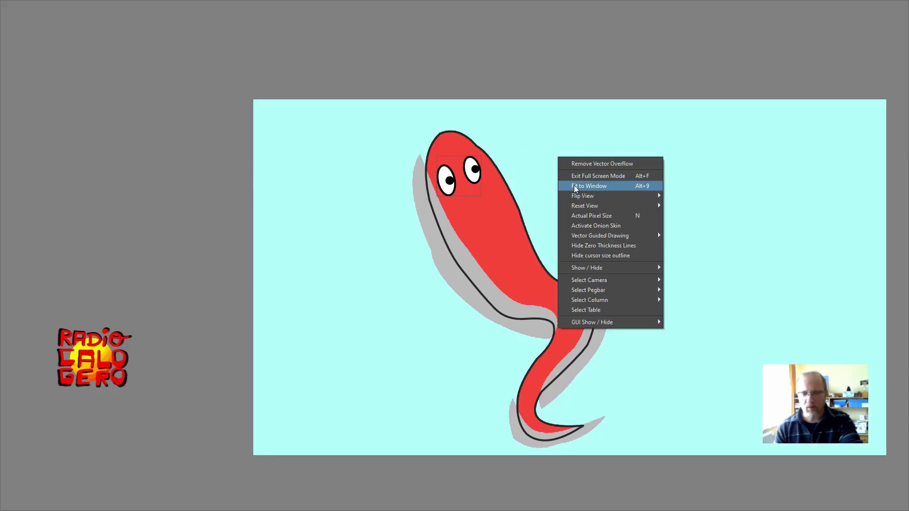
pyautogui.click(574, 188)
pyautogui.rightClick(566, 155)
pyautogui.click(581, 170)
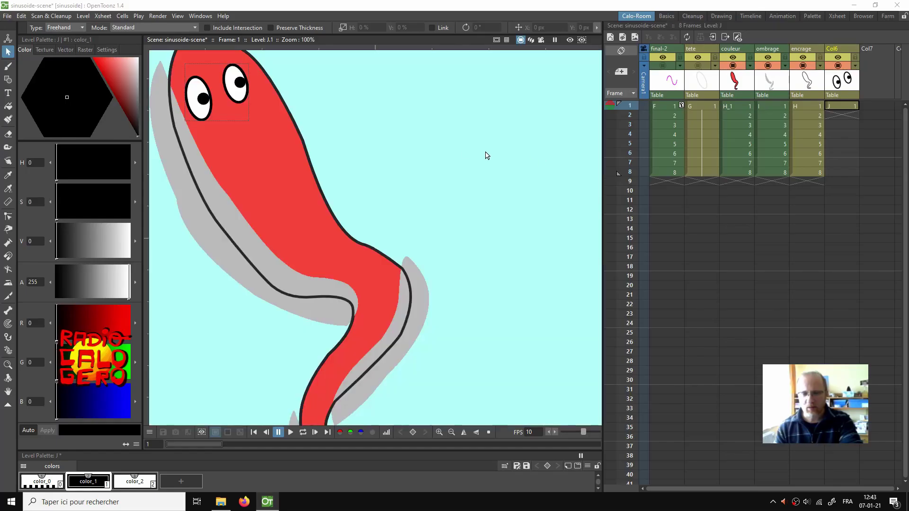
pyautogui.rightClick(470, 152)
pyautogui.click(505, 164)
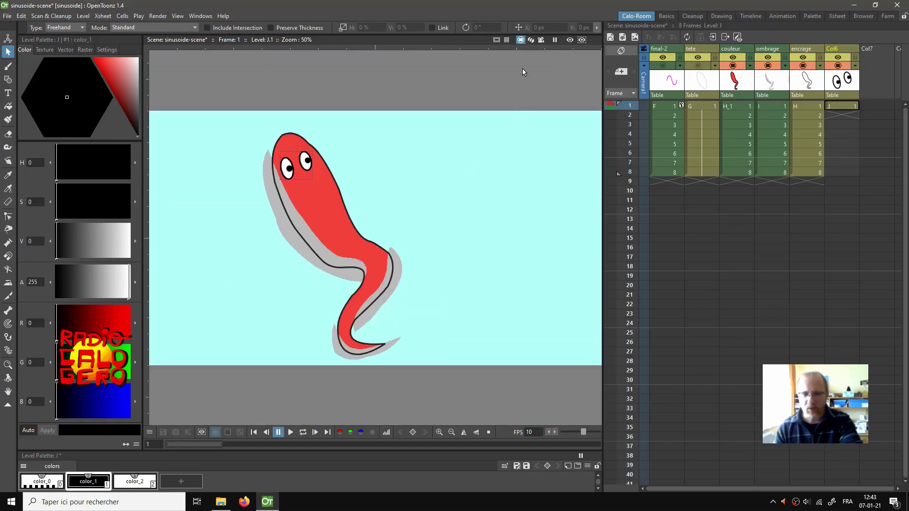
# Step: Turn on the preview and extend the eyes drawing in Col6 as a hold through frame 8
pyautogui.click(569, 40)
pyautogui.press('l')
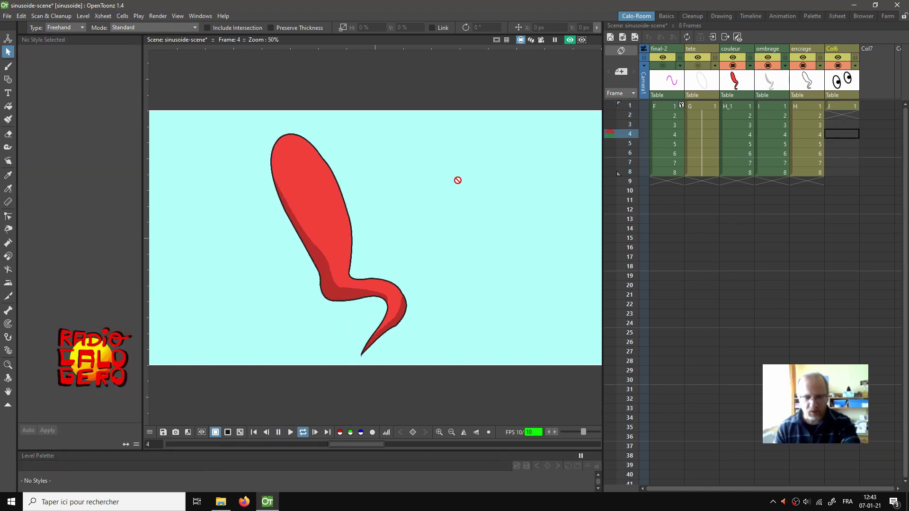
pyautogui.click(853, 104)
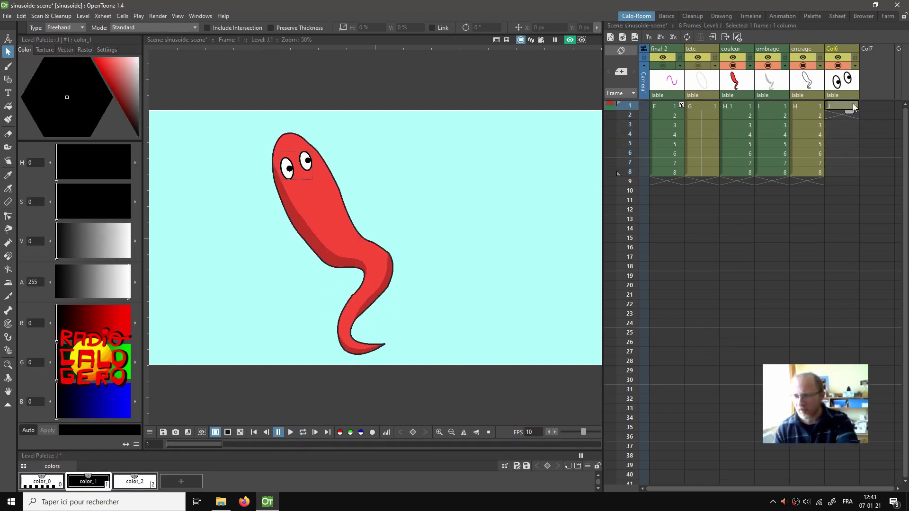
pyautogui.rightClick(836, 170)
pyautogui.click(840, 198)
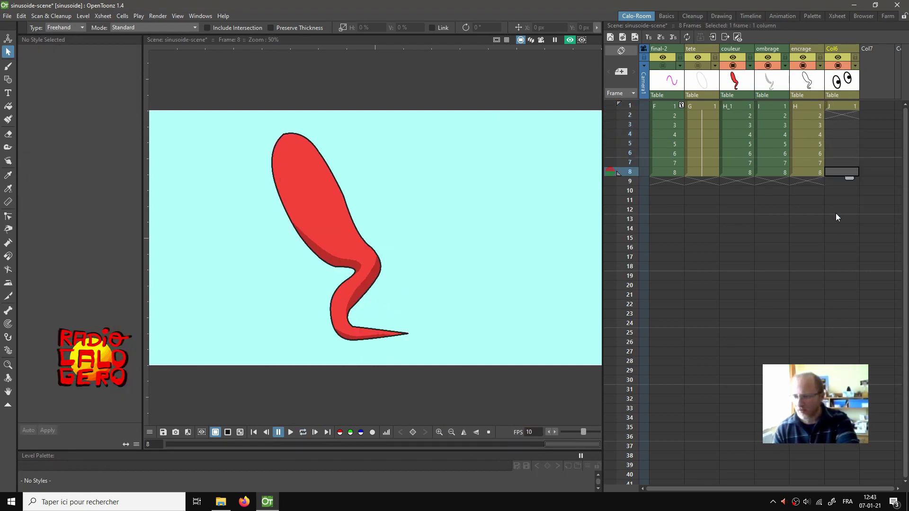
pyautogui.click(841, 172)
pyautogui.click(834, 106)
# Step: Play the previewed animation with the eyes in a loop, in full screen and fitted to the window
pyautogui.press('l')
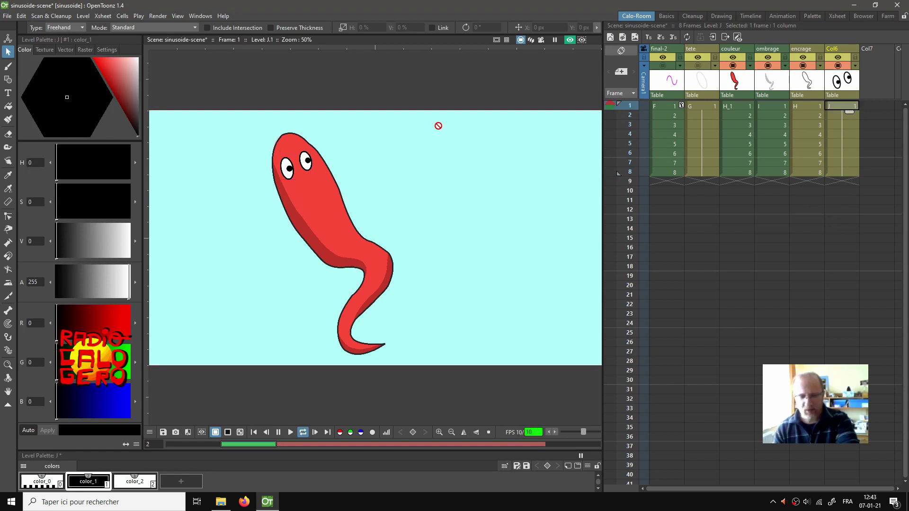
pyautogui.rightClick(450, 186)
pyautogui.click(470, 191)
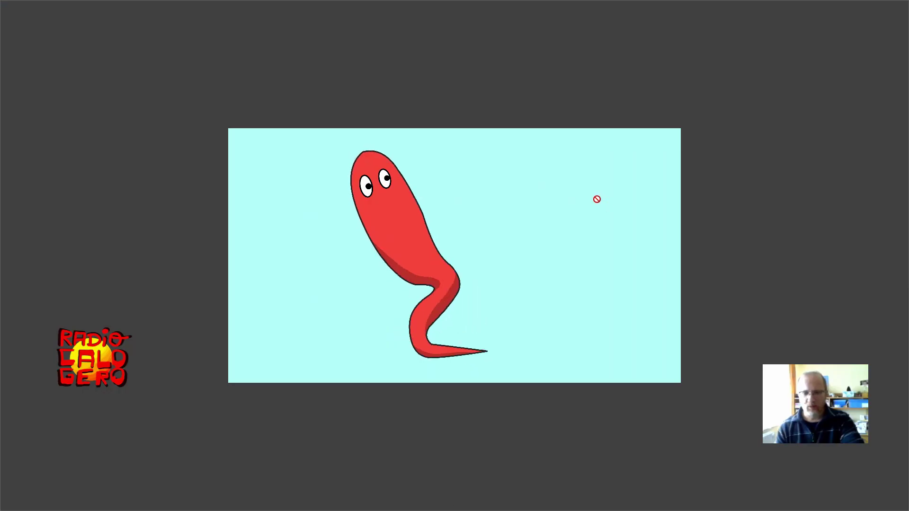
pyautogui.rightClick(596, 200)
pyautogui.click(623, 216)
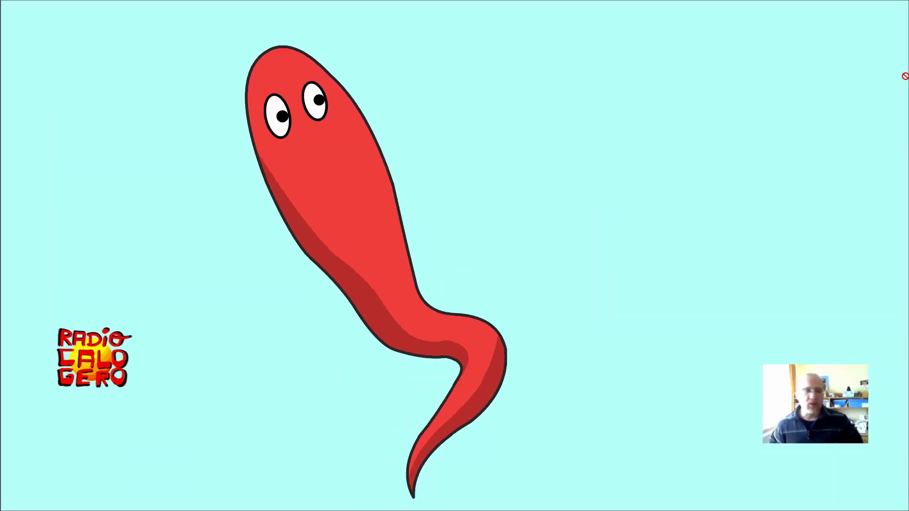